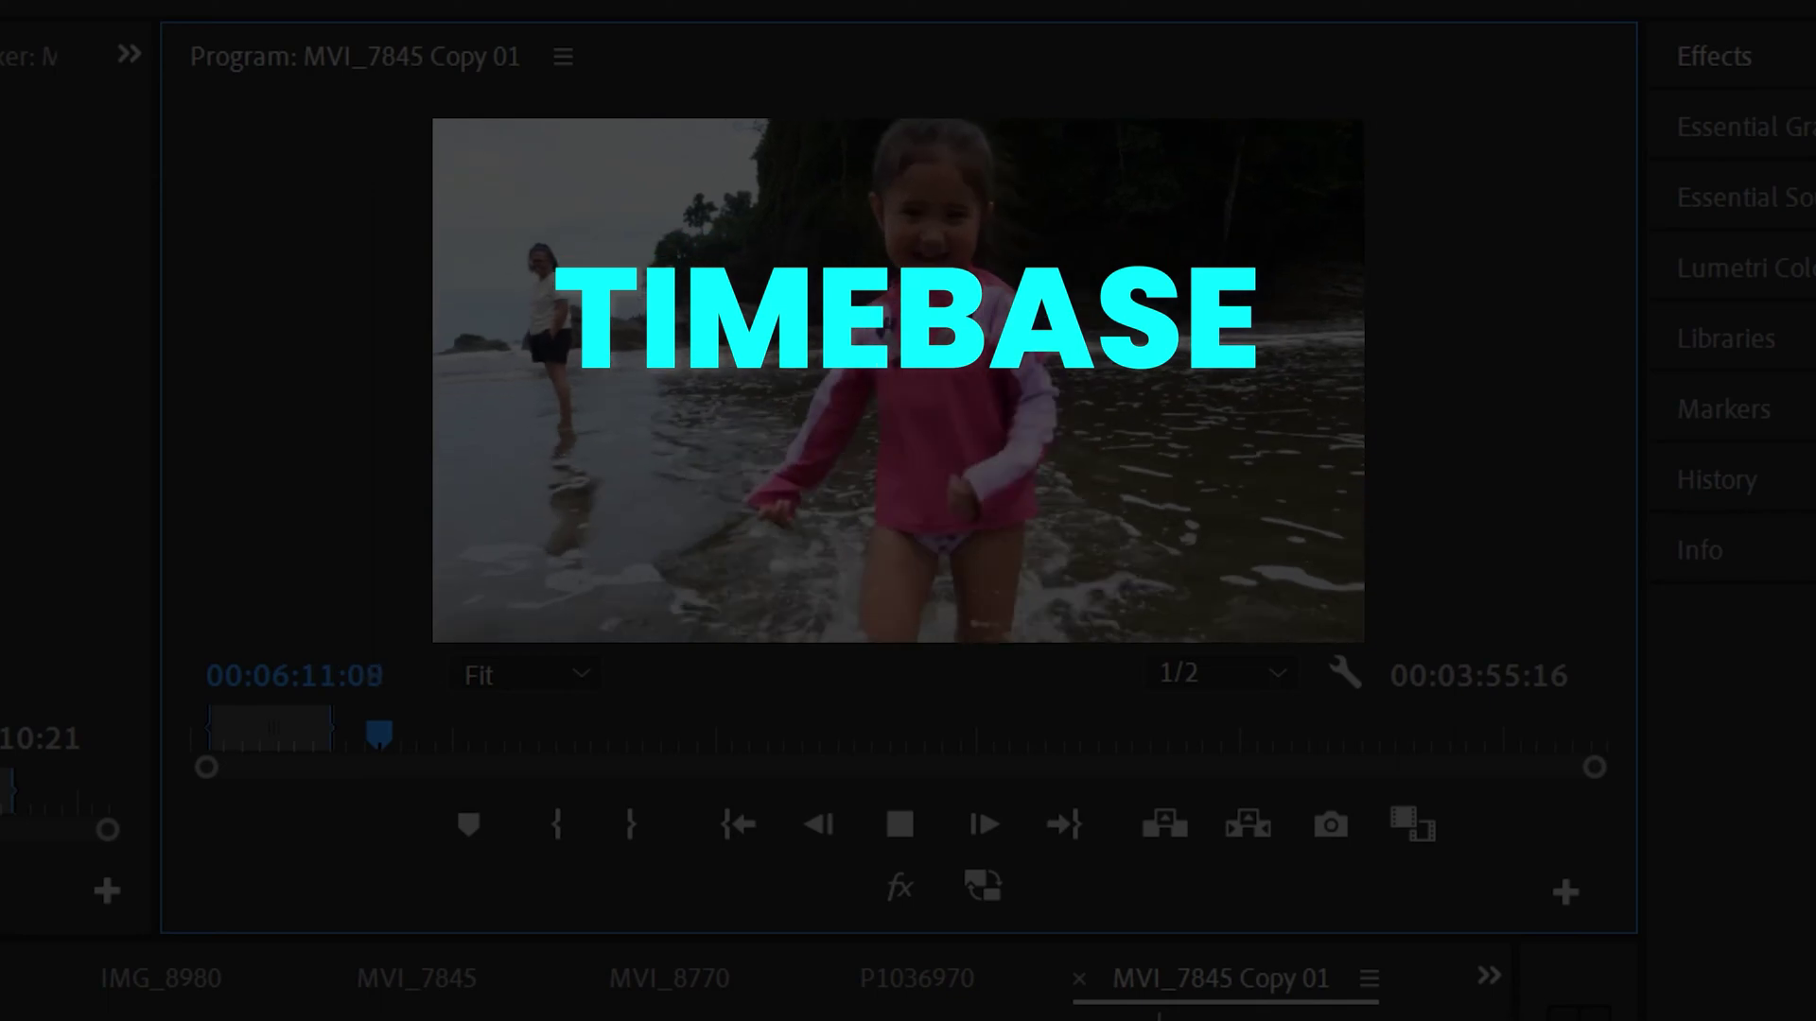
Step: Stop playback and examine the available Timebase frame rates in the Sequence Settings, leaving the settings unchanged
click(901, 826)
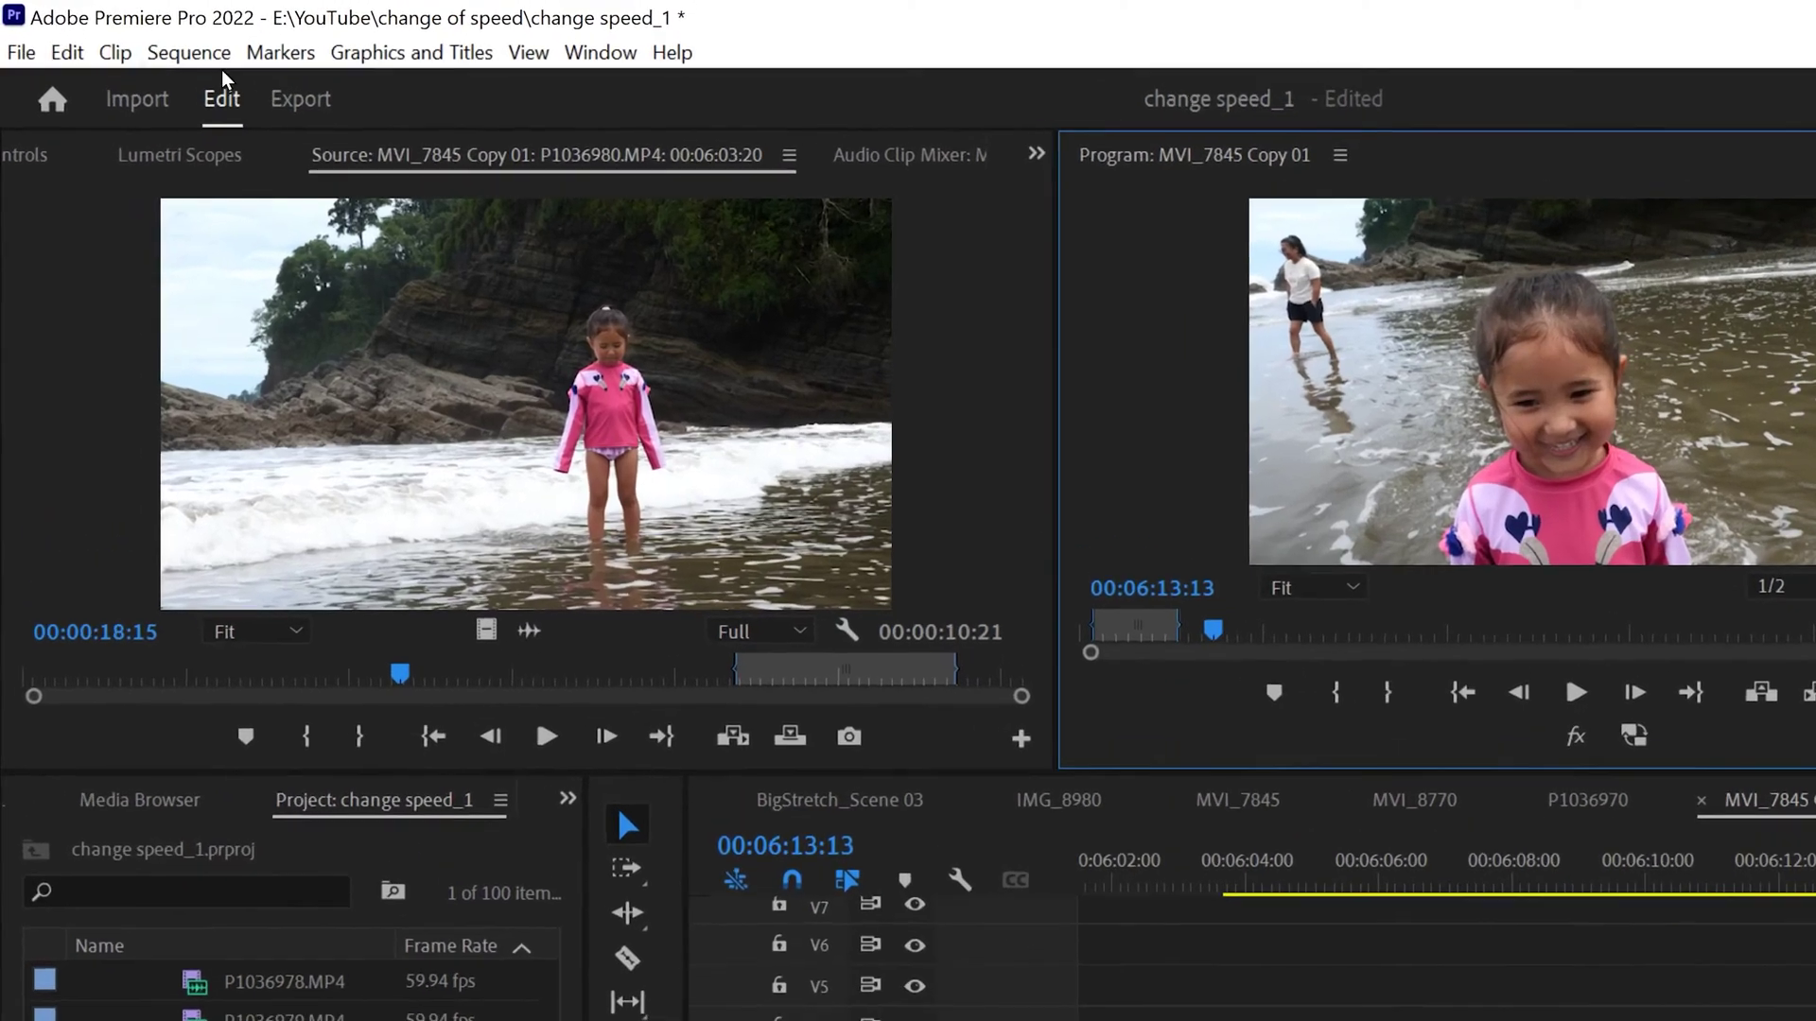
click(151, 41)
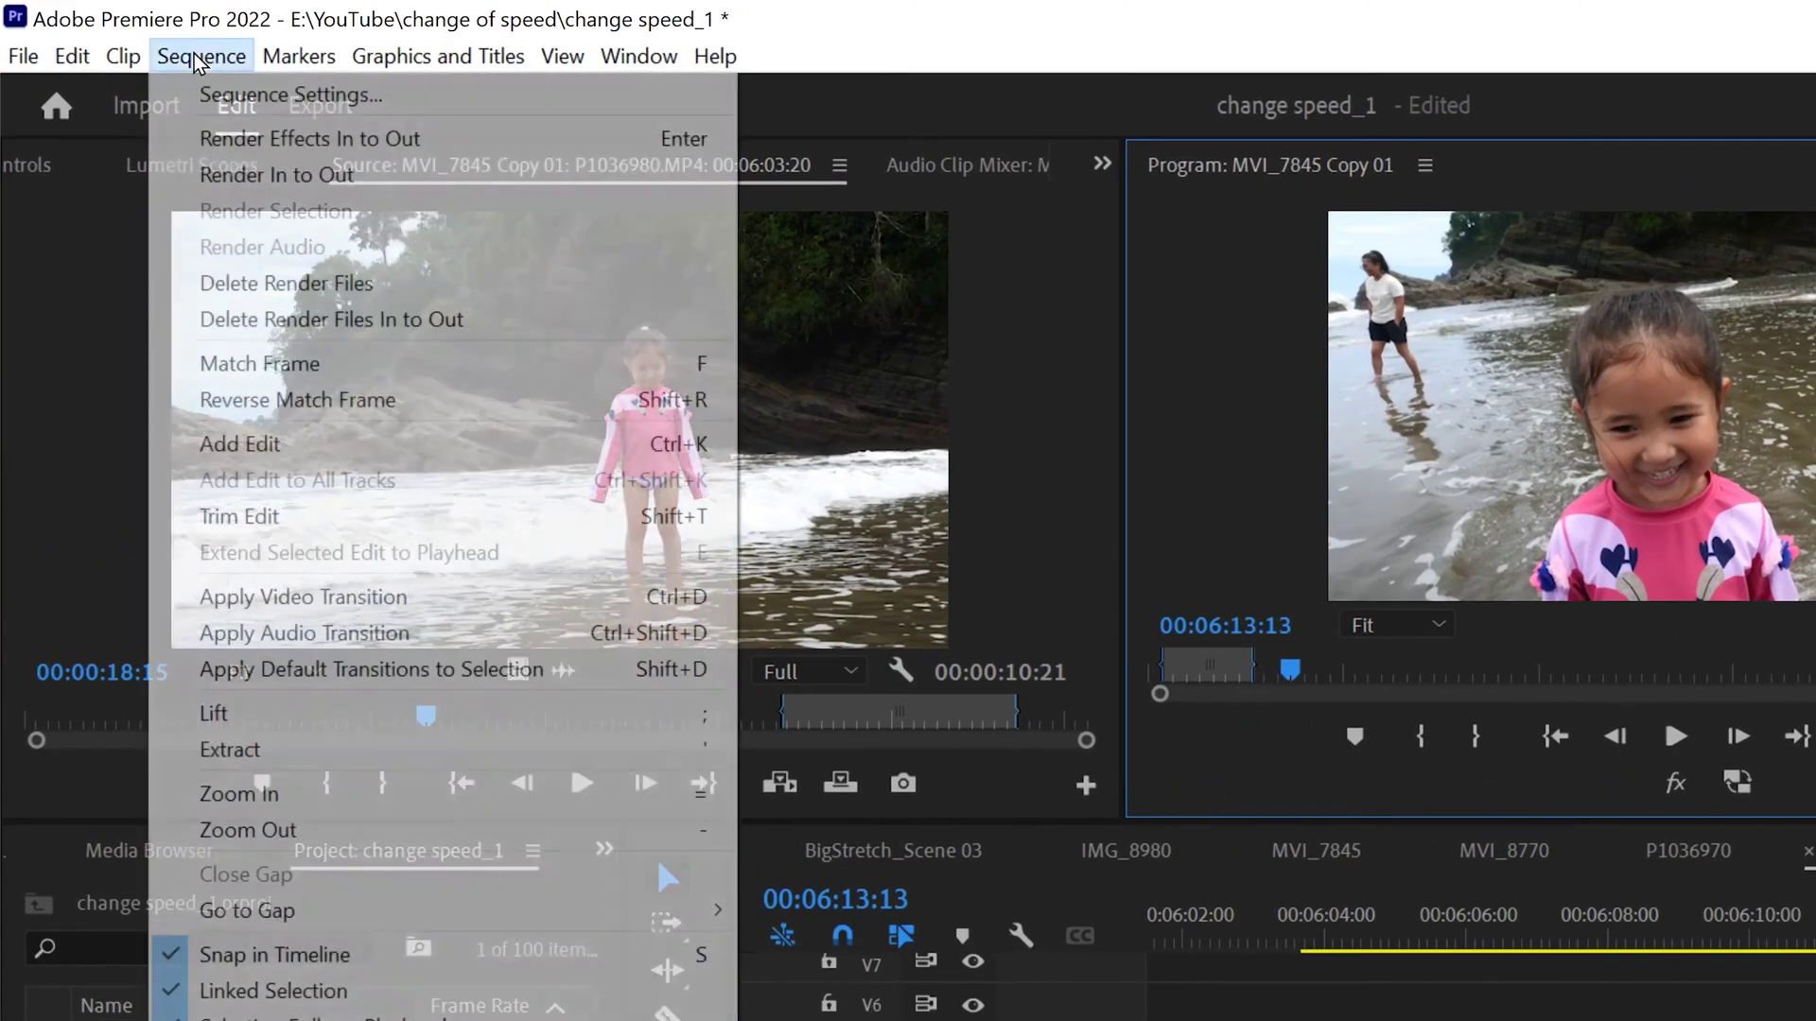
click(282, 93)
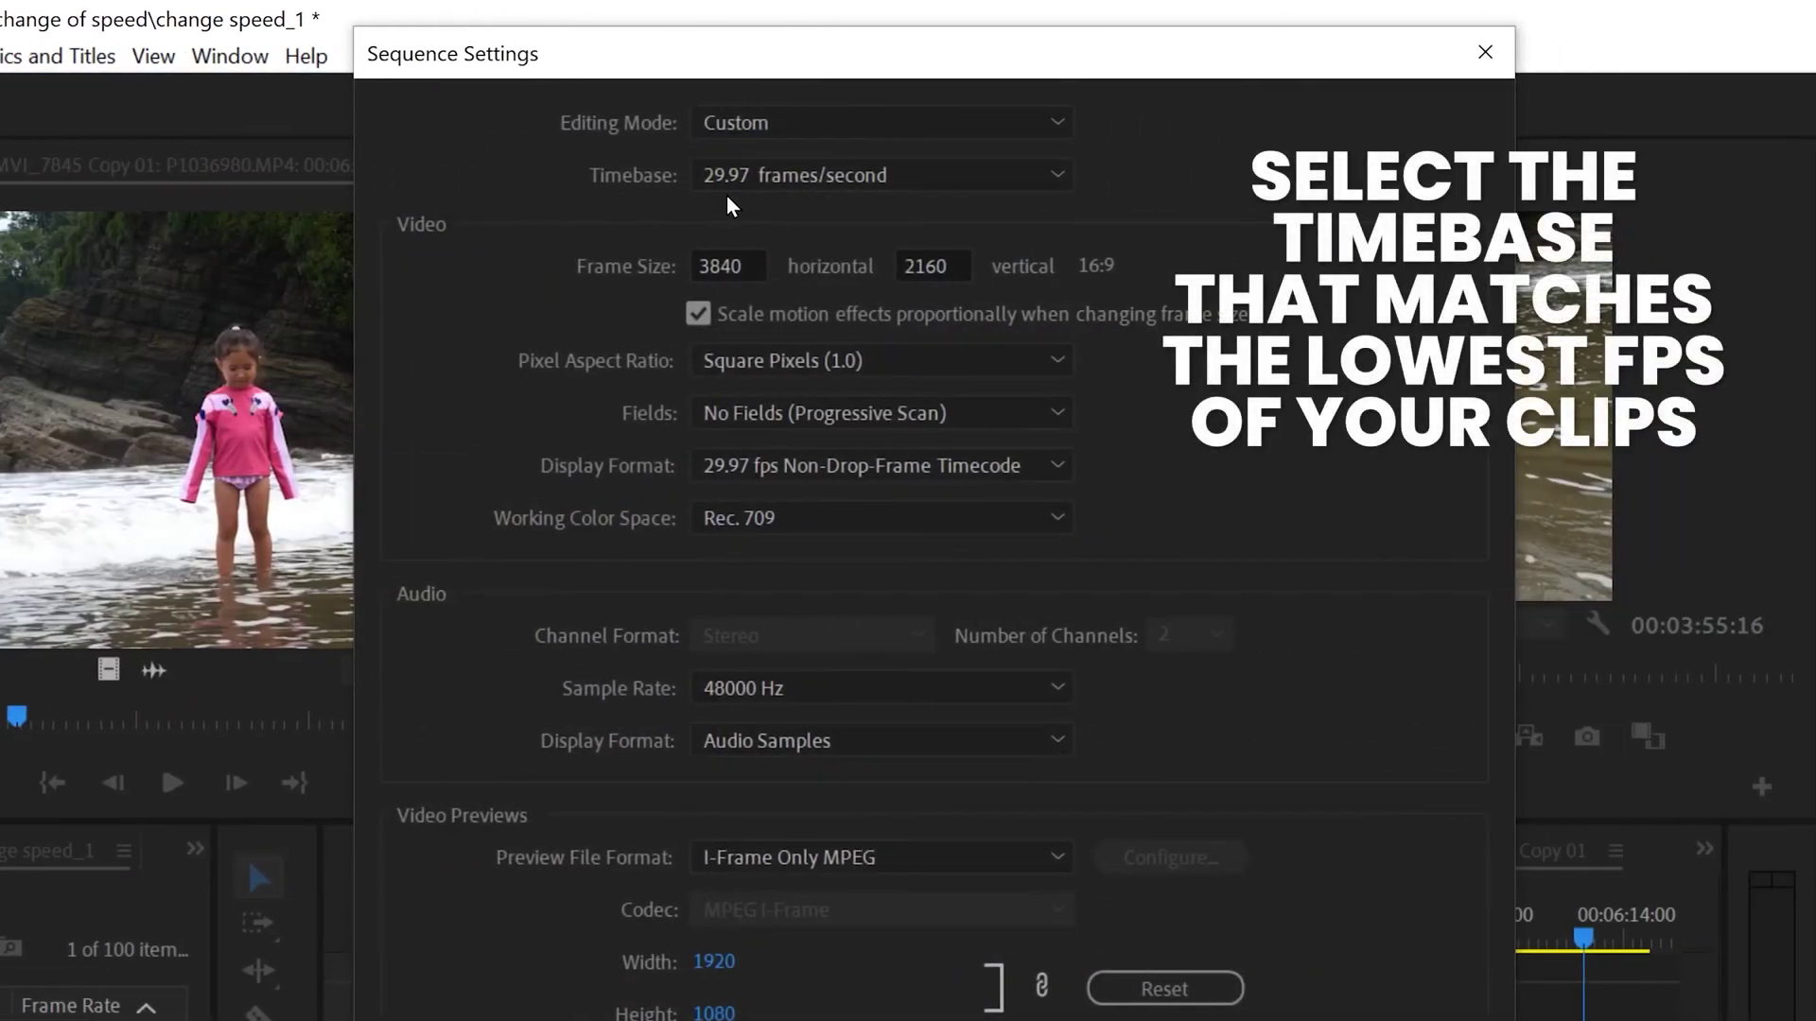
click(825, 179)
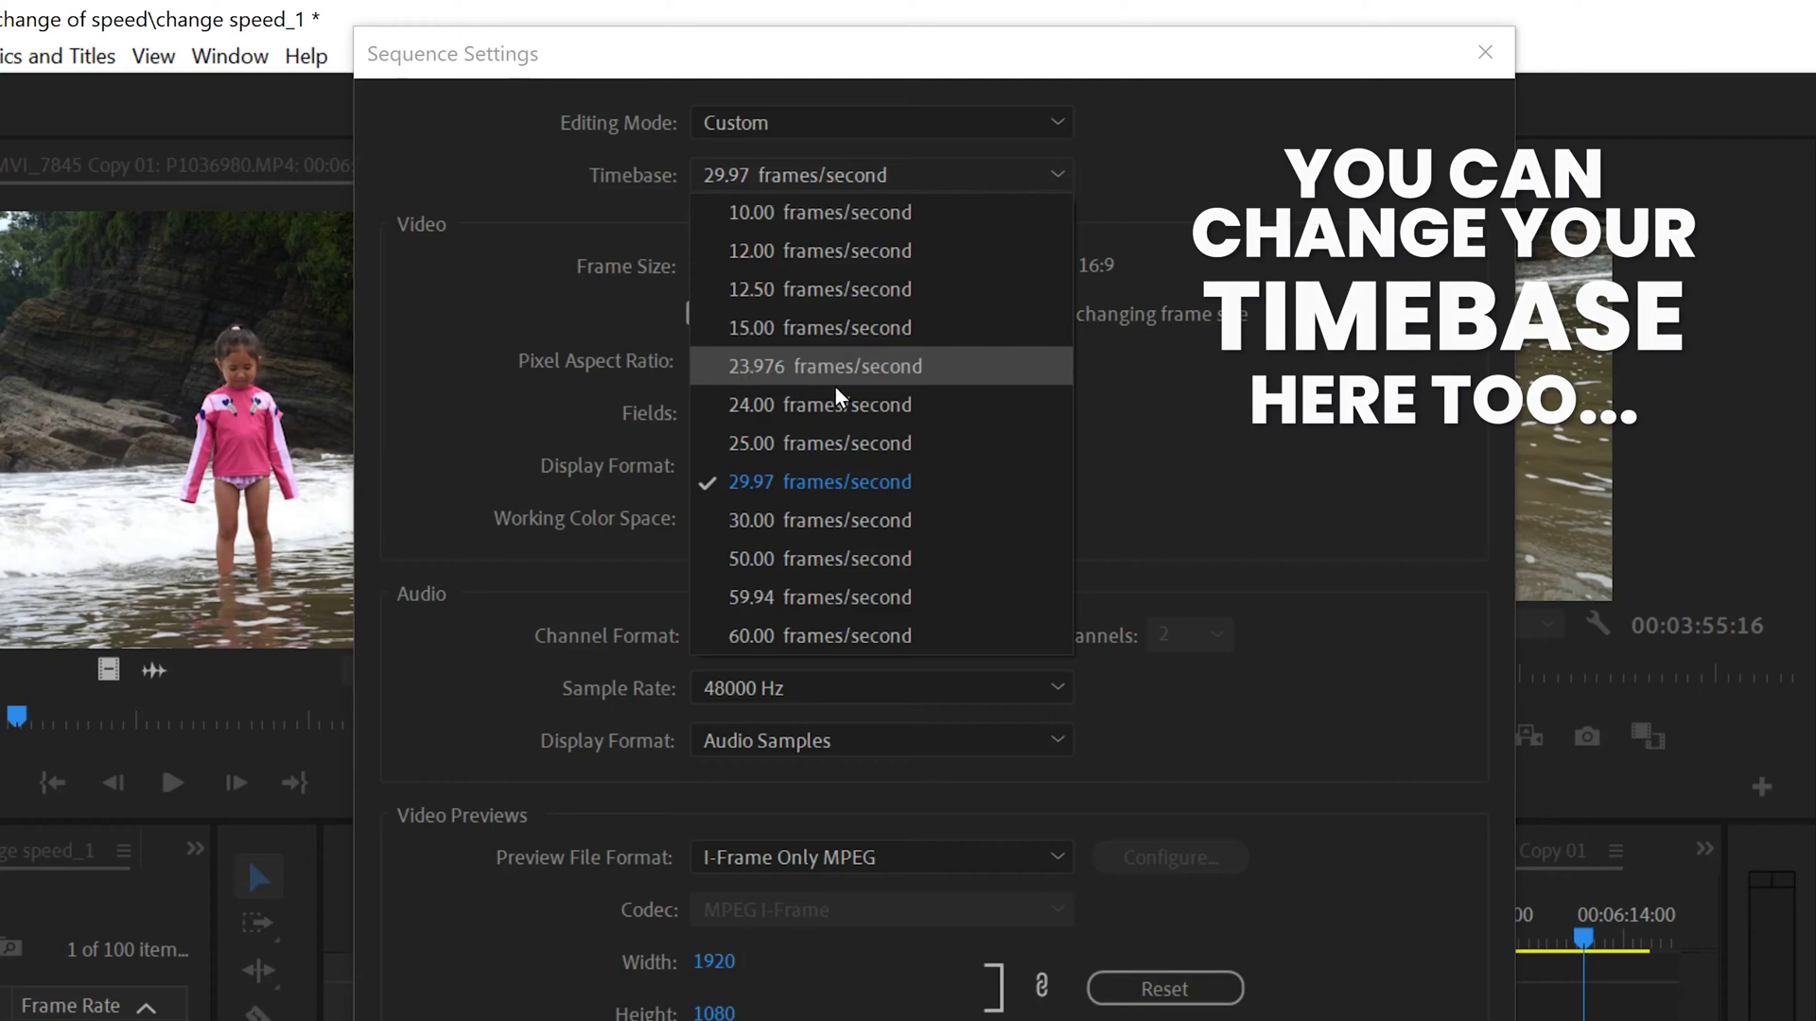
click(1204, 174)
click(1485, 52)
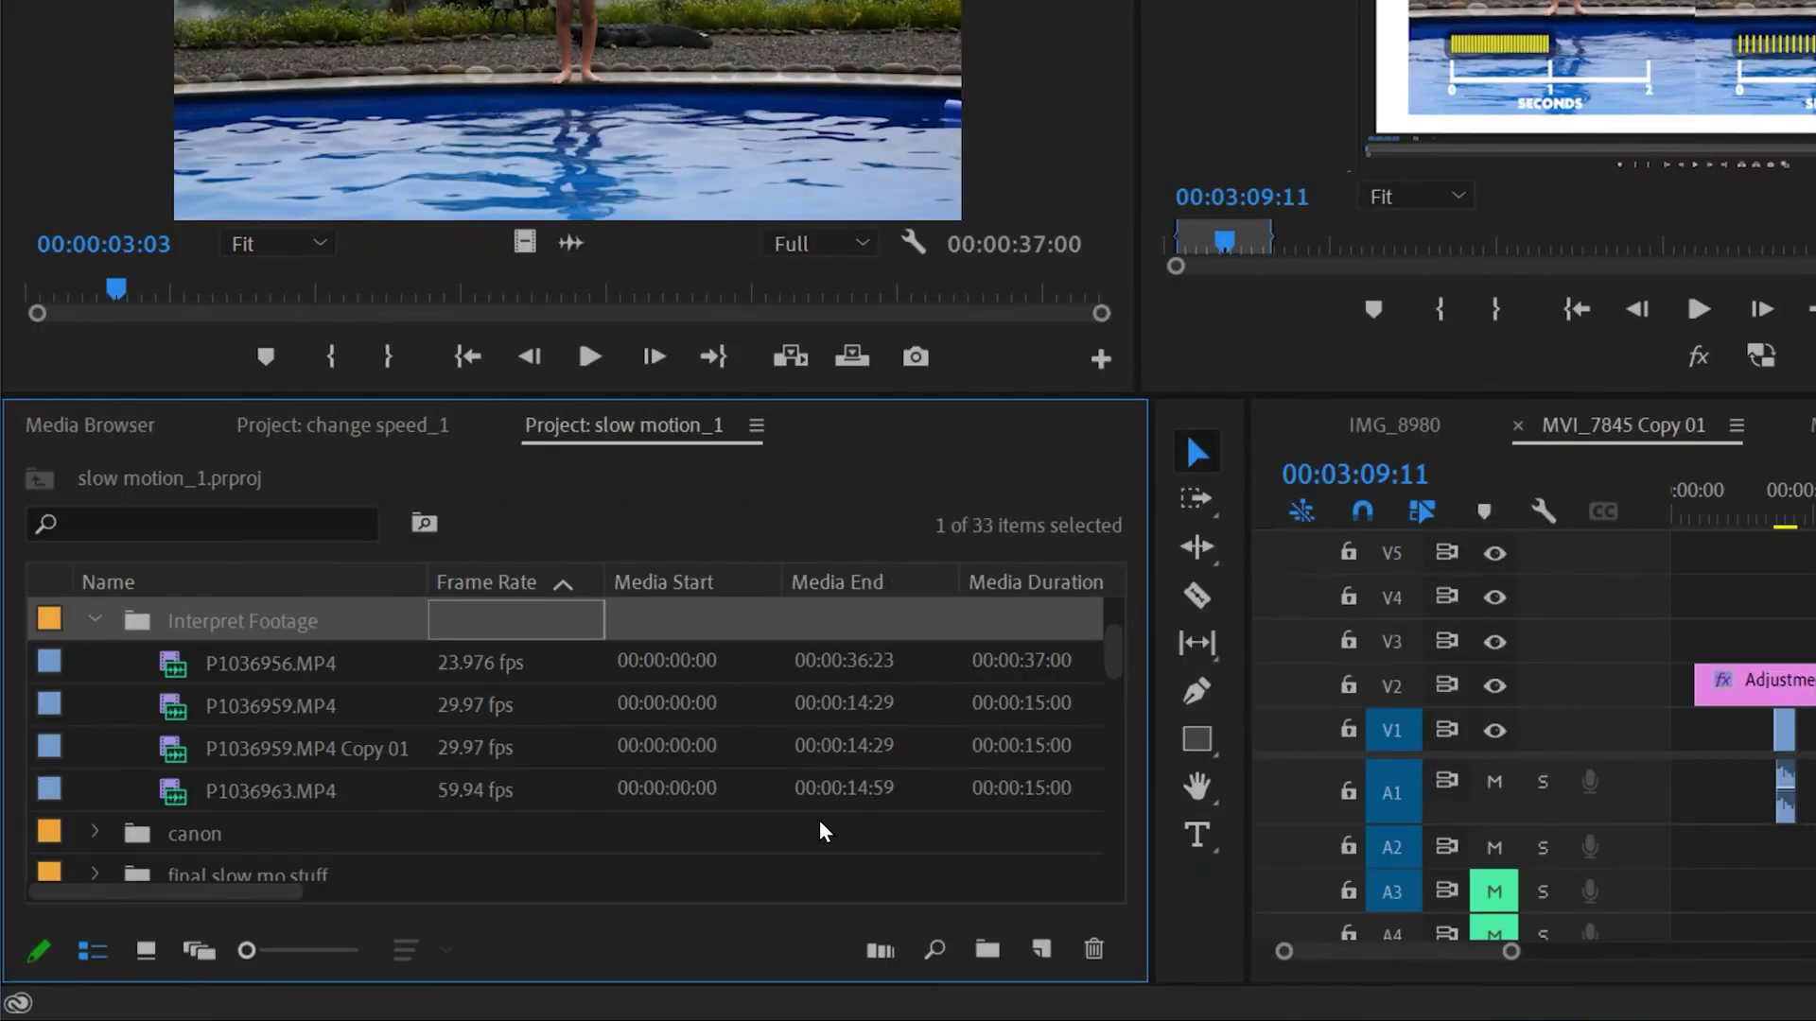
Step: Interpret the footage of P1036959.MP4 and P1036963.MP4 together, assuming a frame rate of 23.976 fps
click(536, 709)
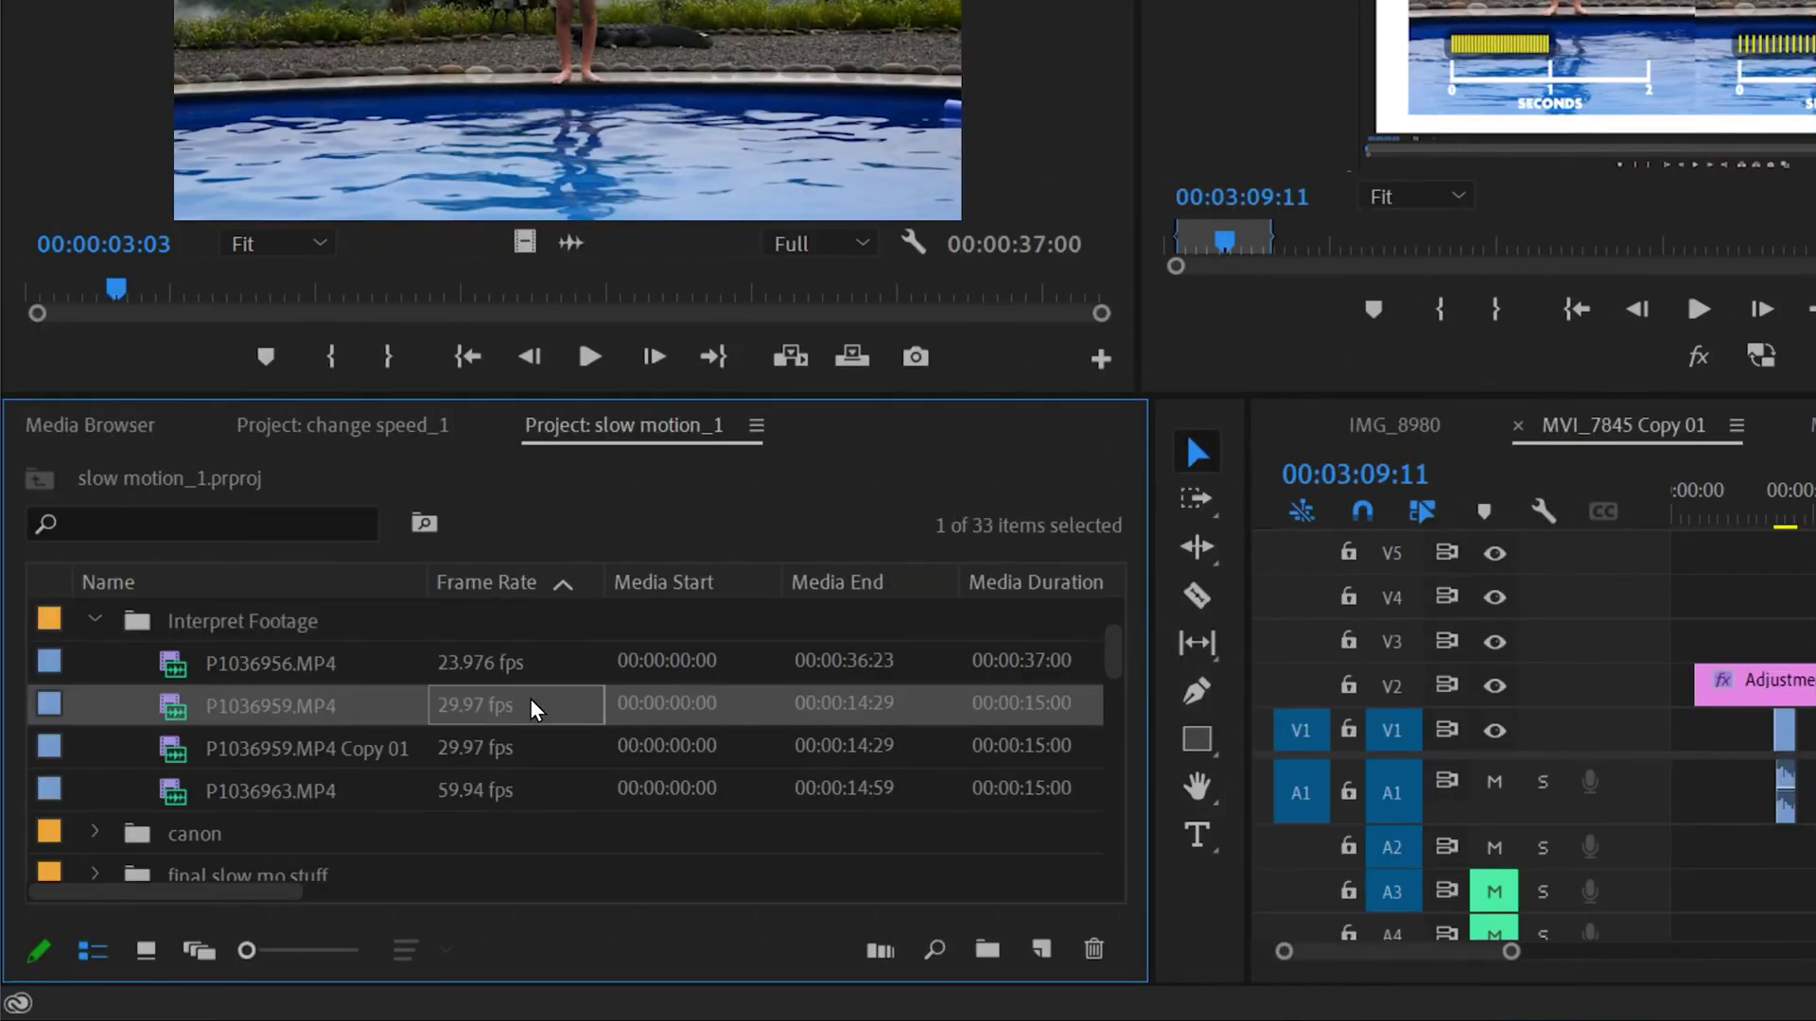
ctrl+click(523, 790)
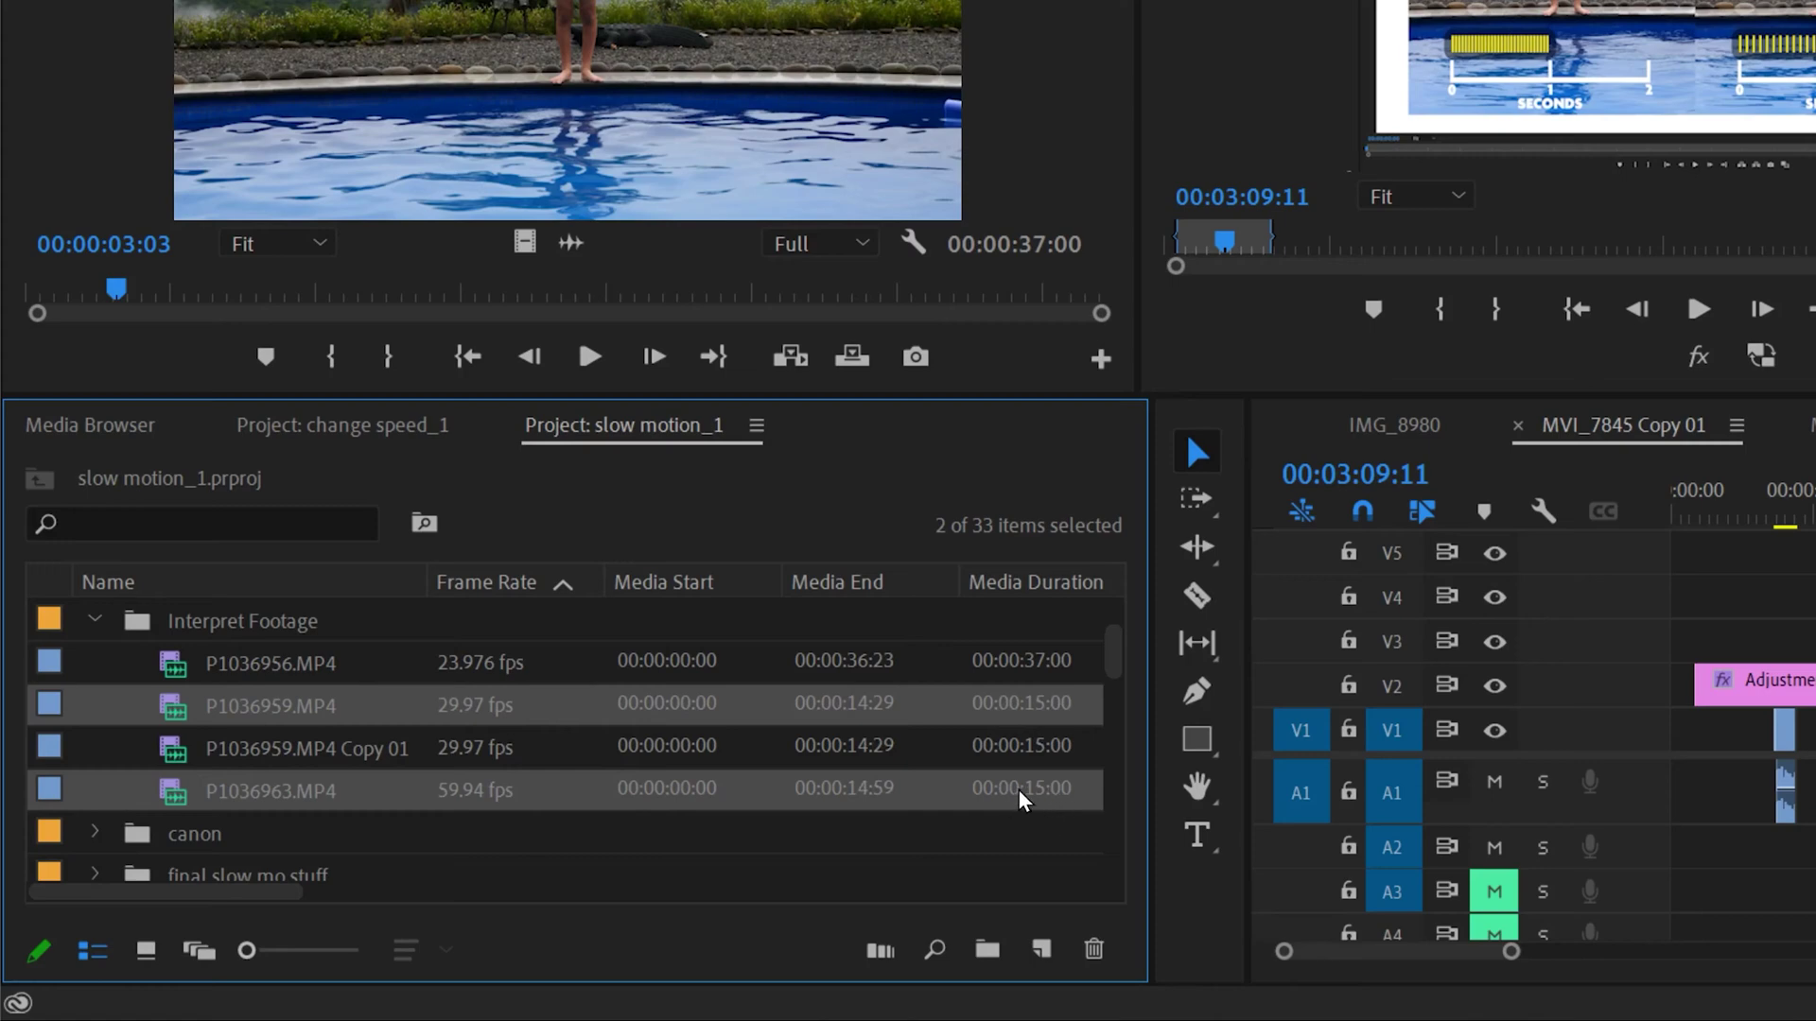
right_click(395, 711)
mouse_move(636, 0)
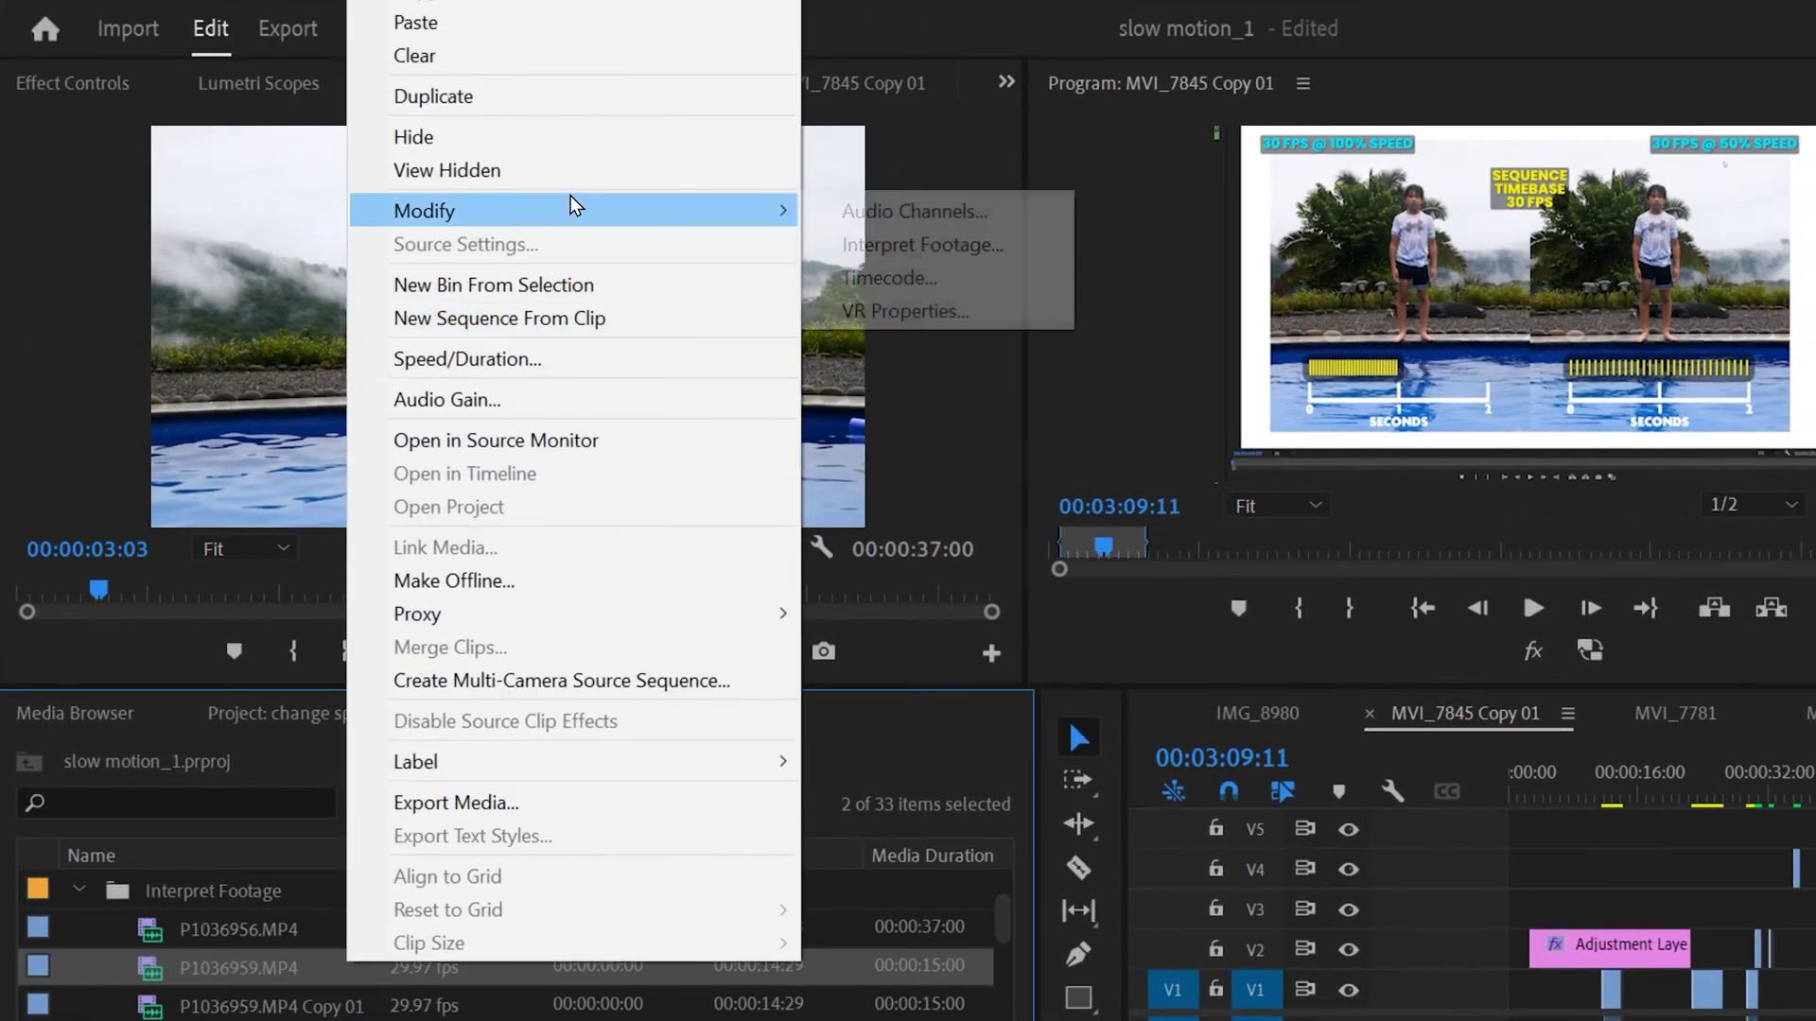
click(942, 248)
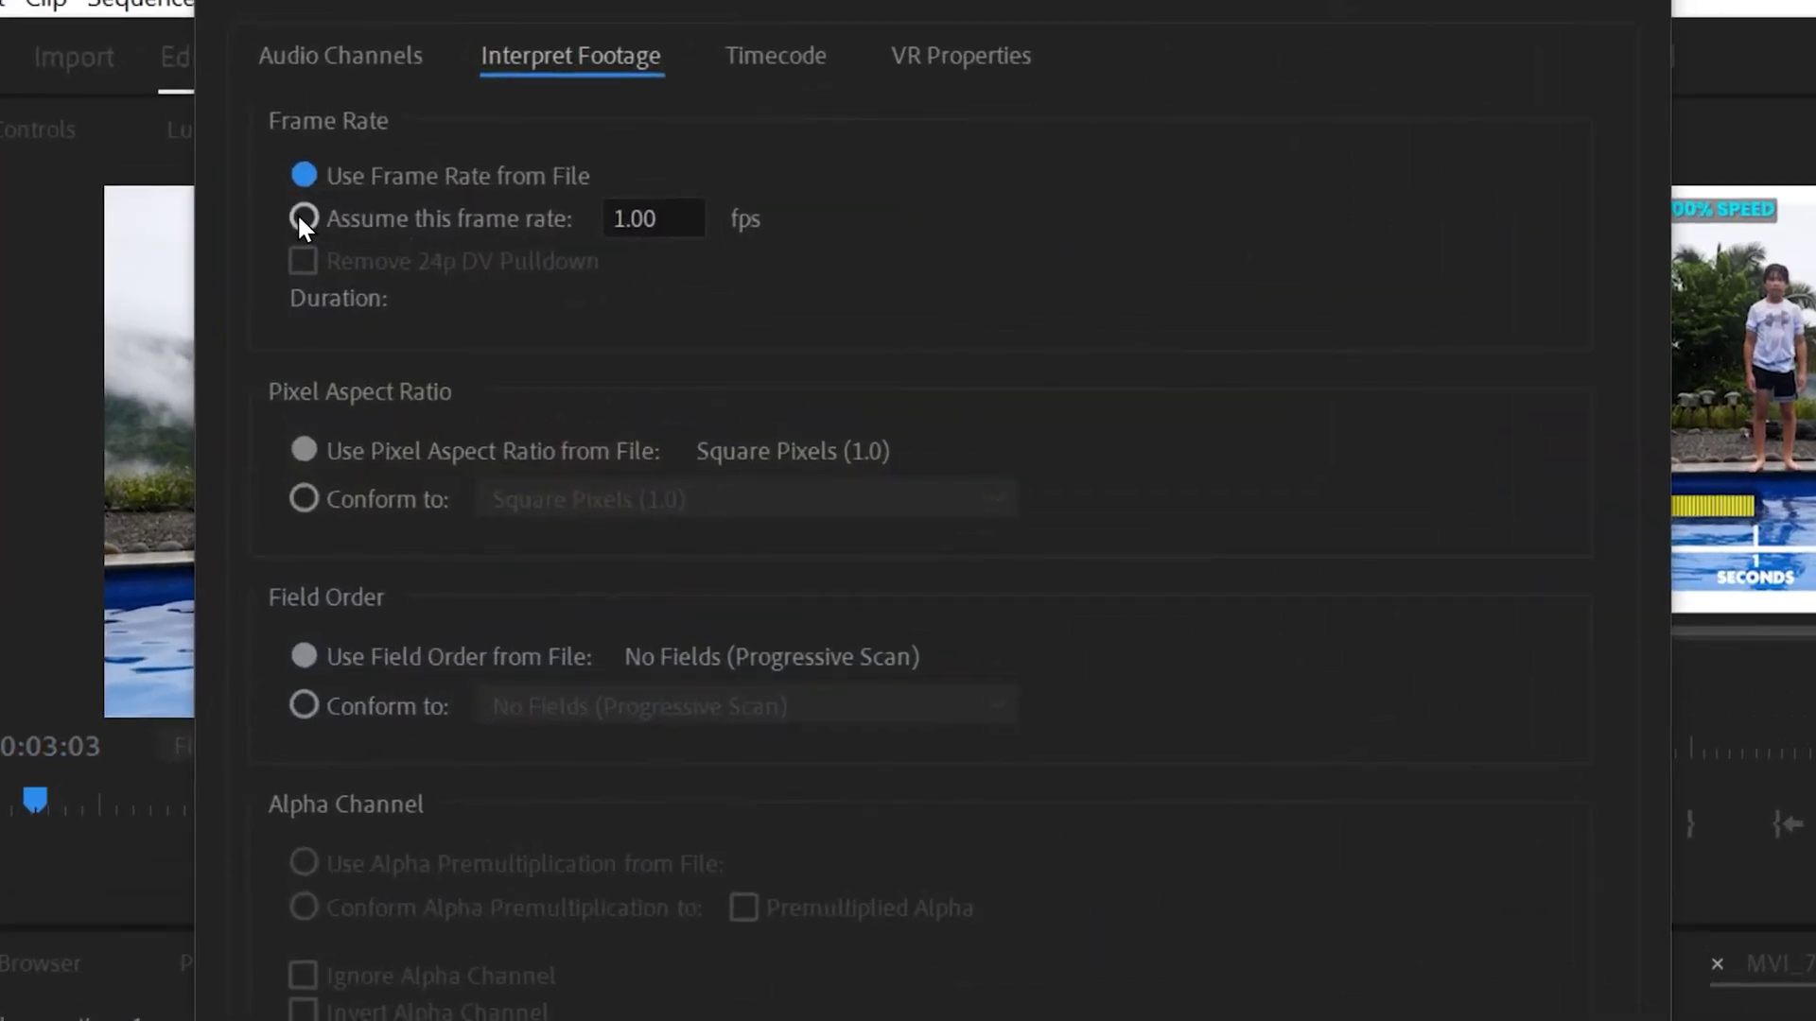
click(302, 219)
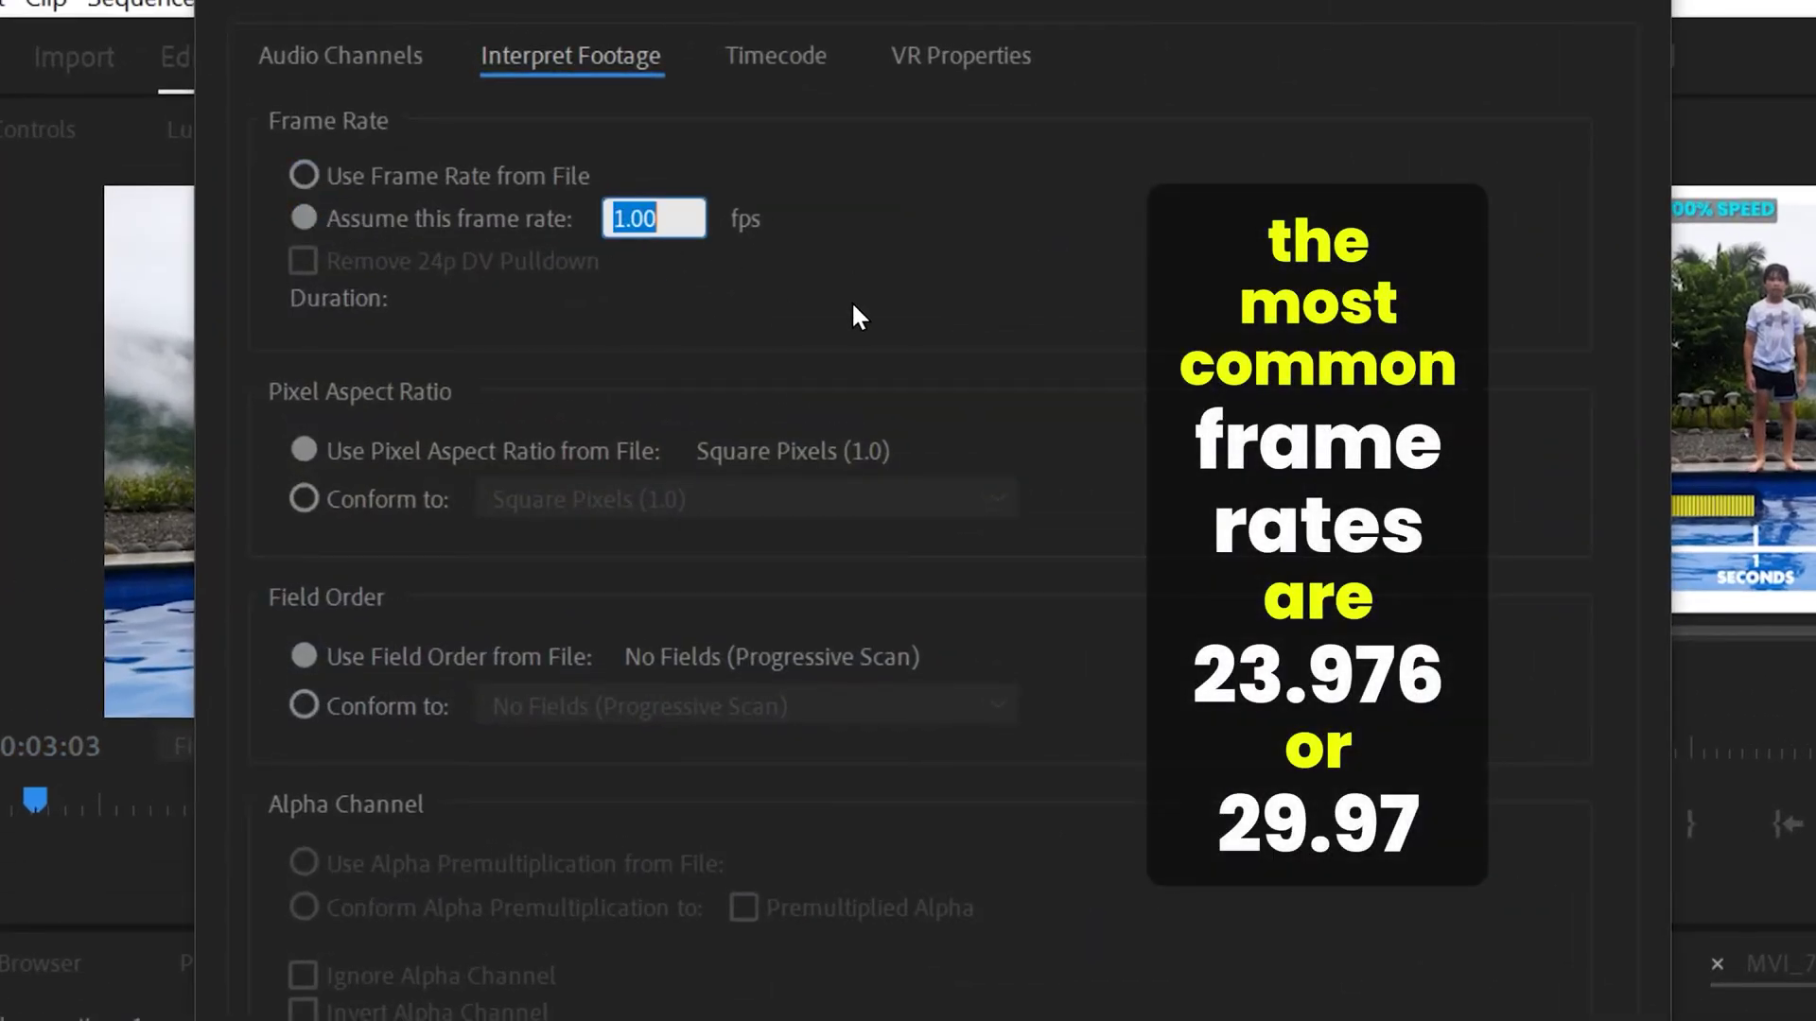
text(23.)
key(Tab)
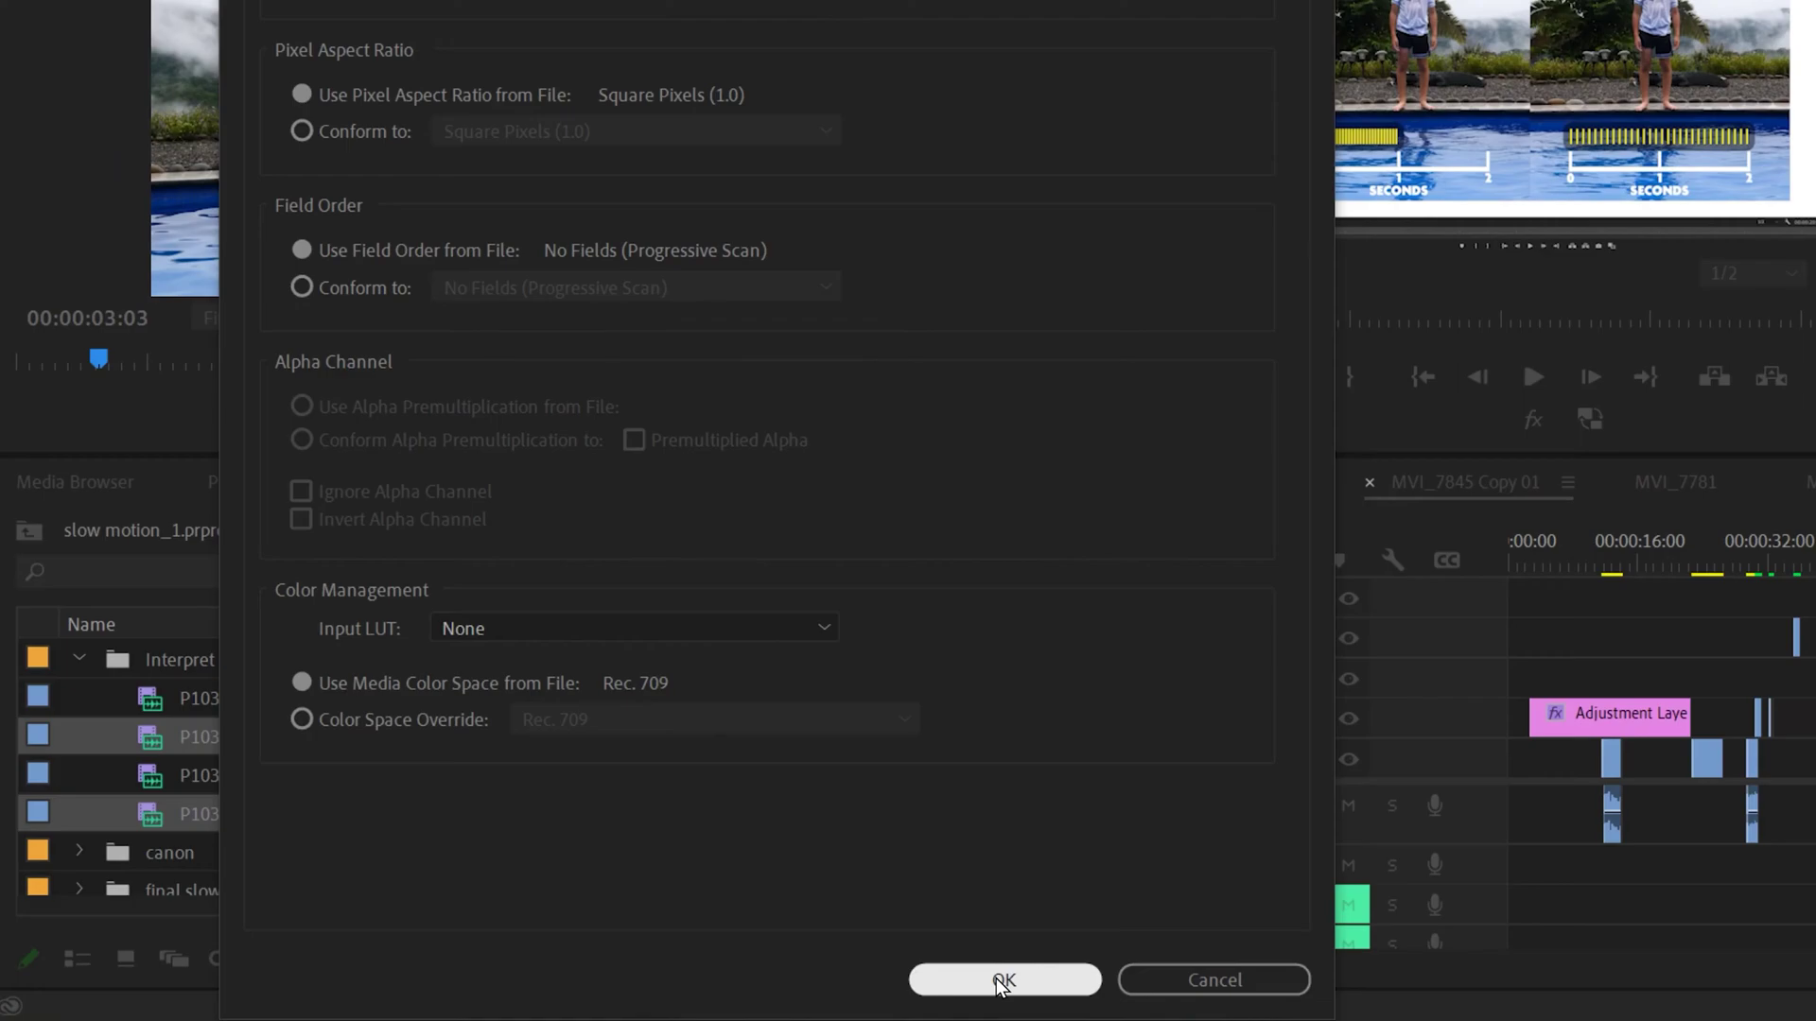
click(1000, 981)
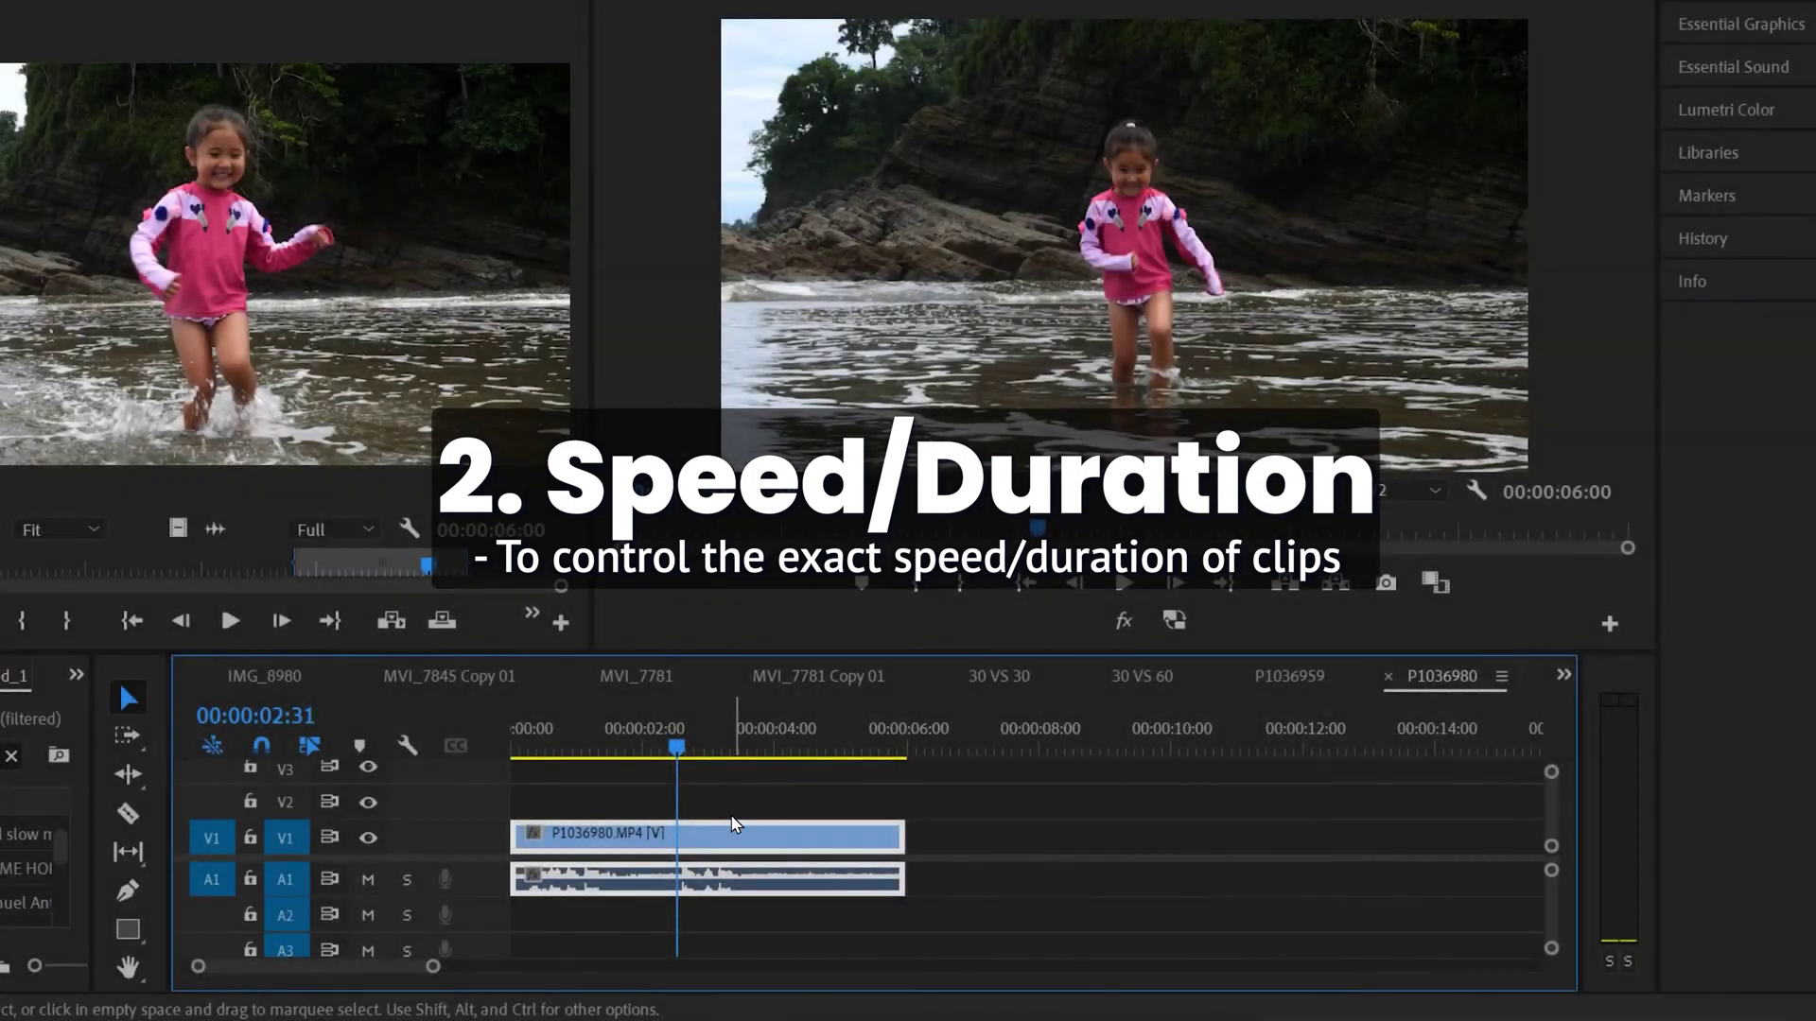
Step: Slow the P1036980.MP4 clip in the timeline to 50% with Speed/Duration and play it back
right_click(725, 841)
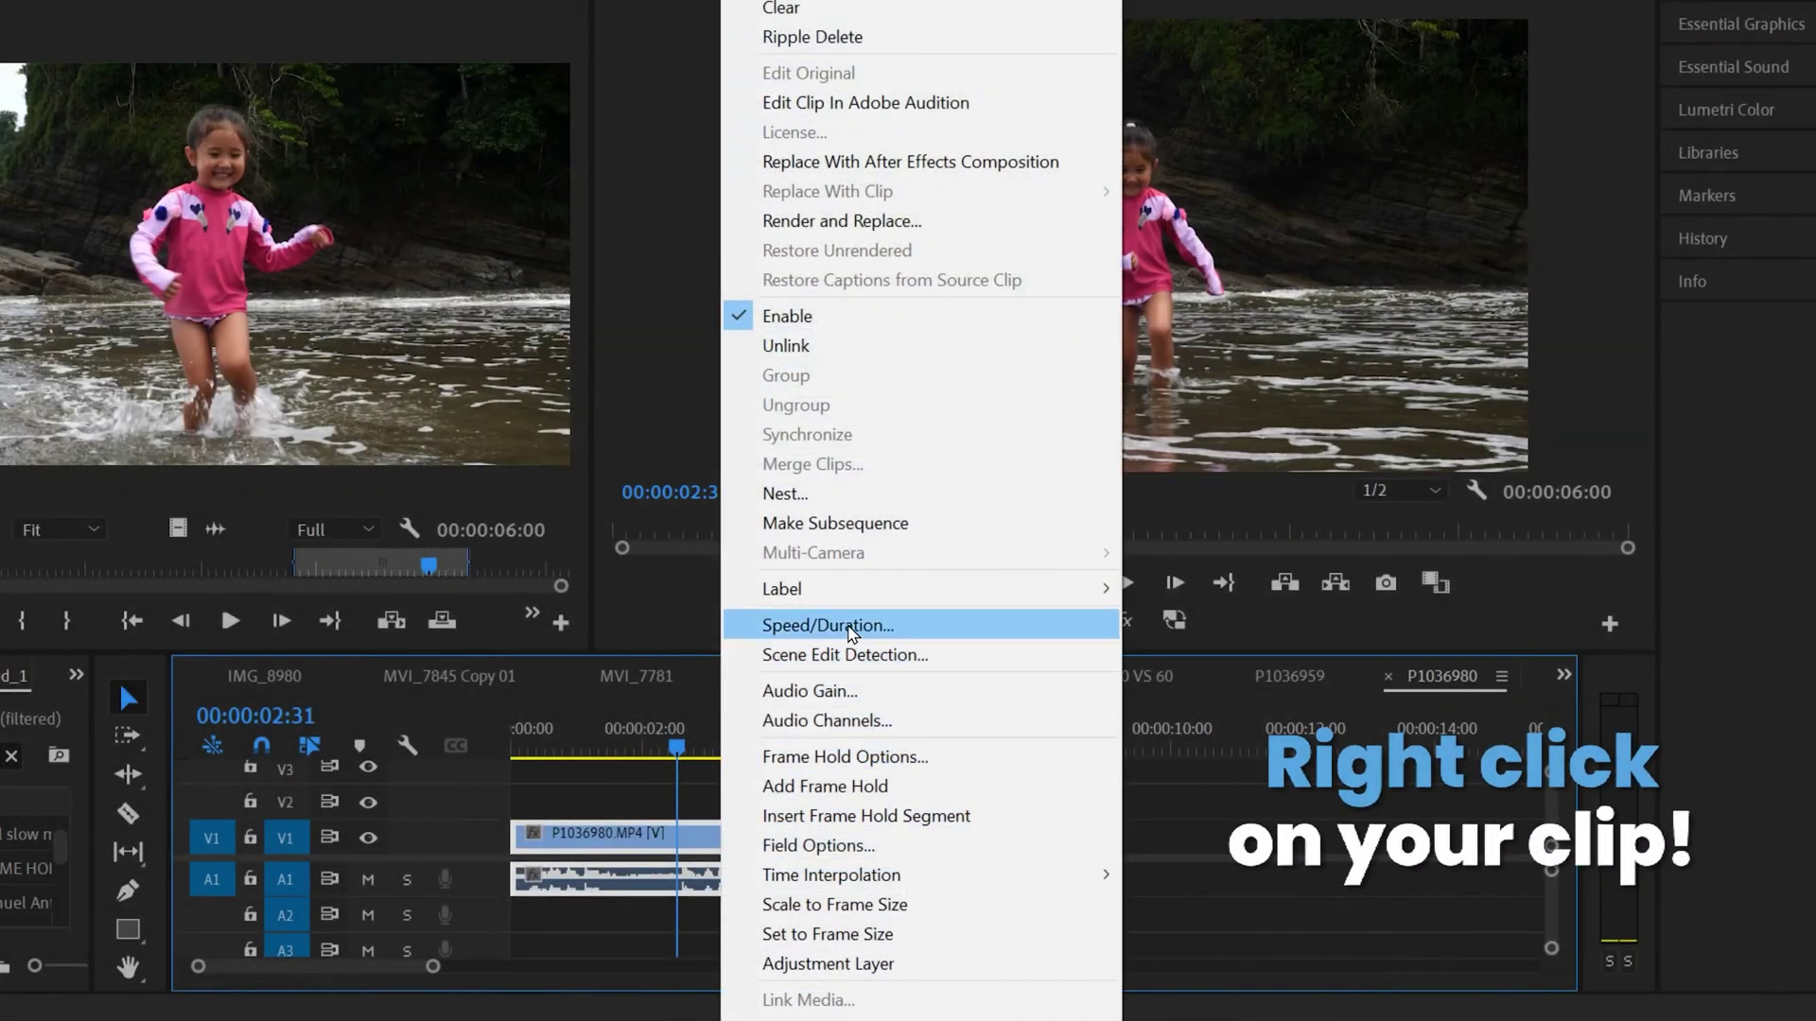
click(690, 838)
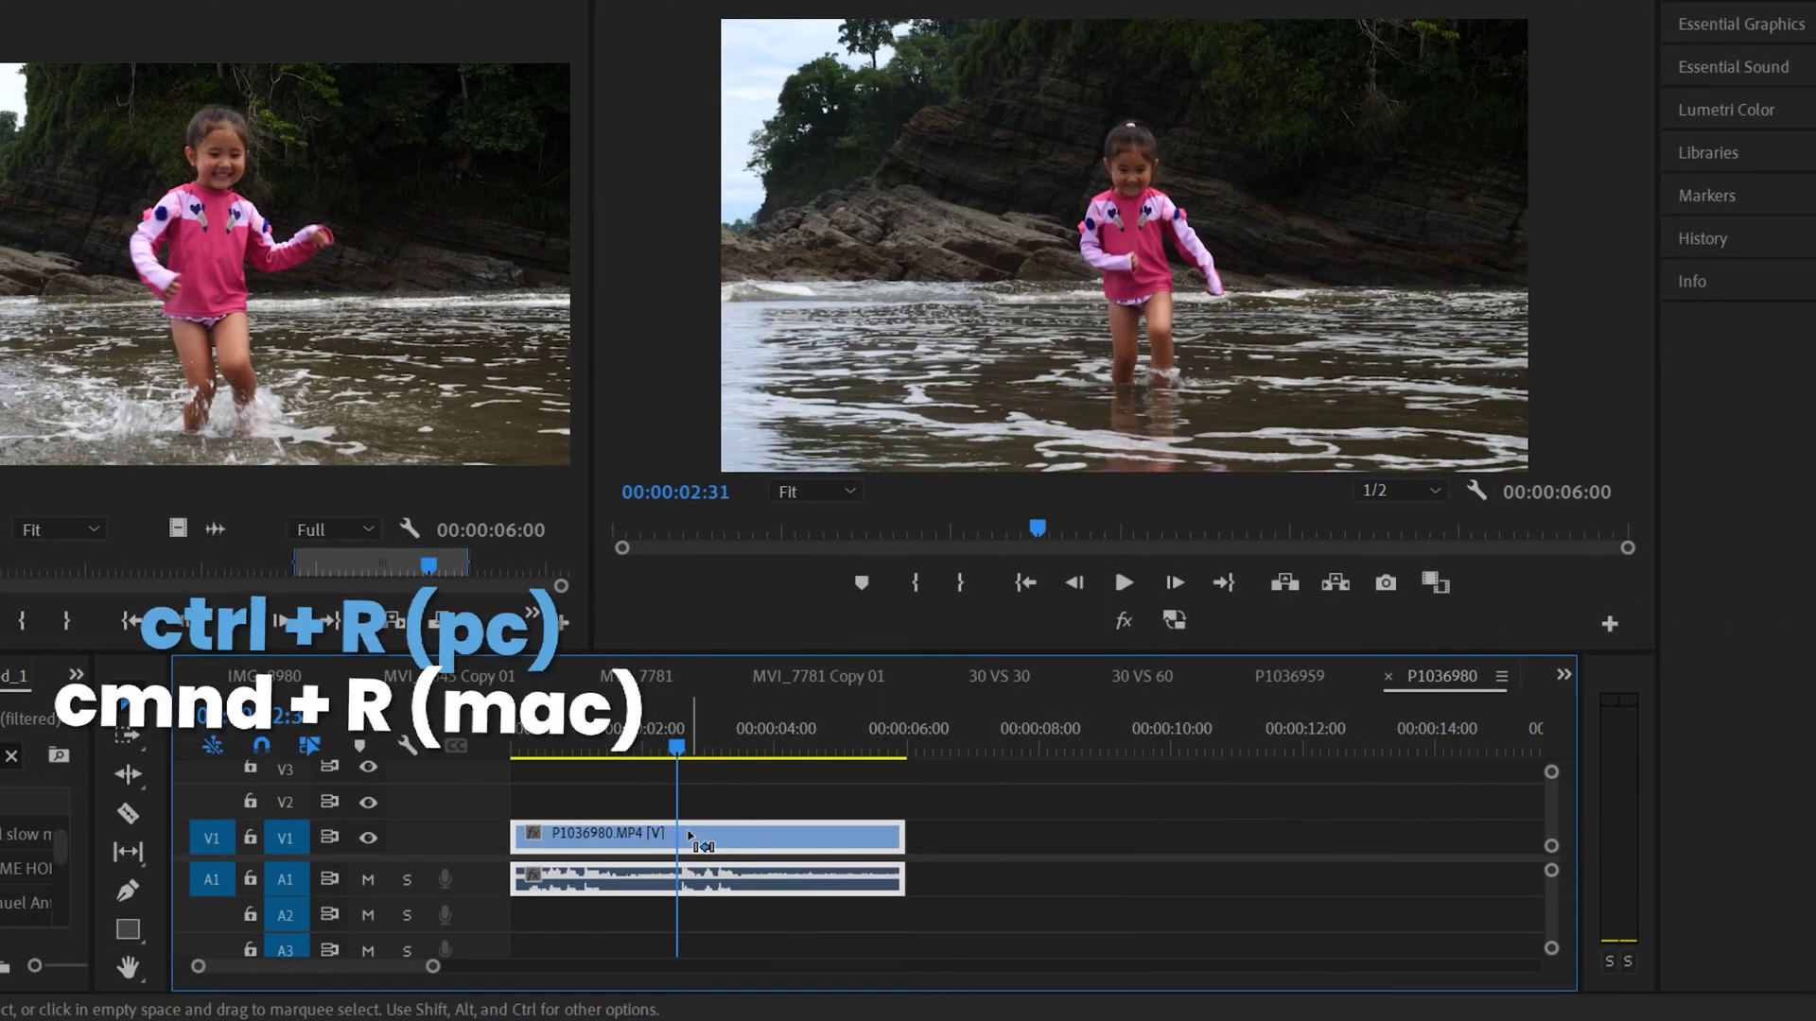
key(ctrl+r)
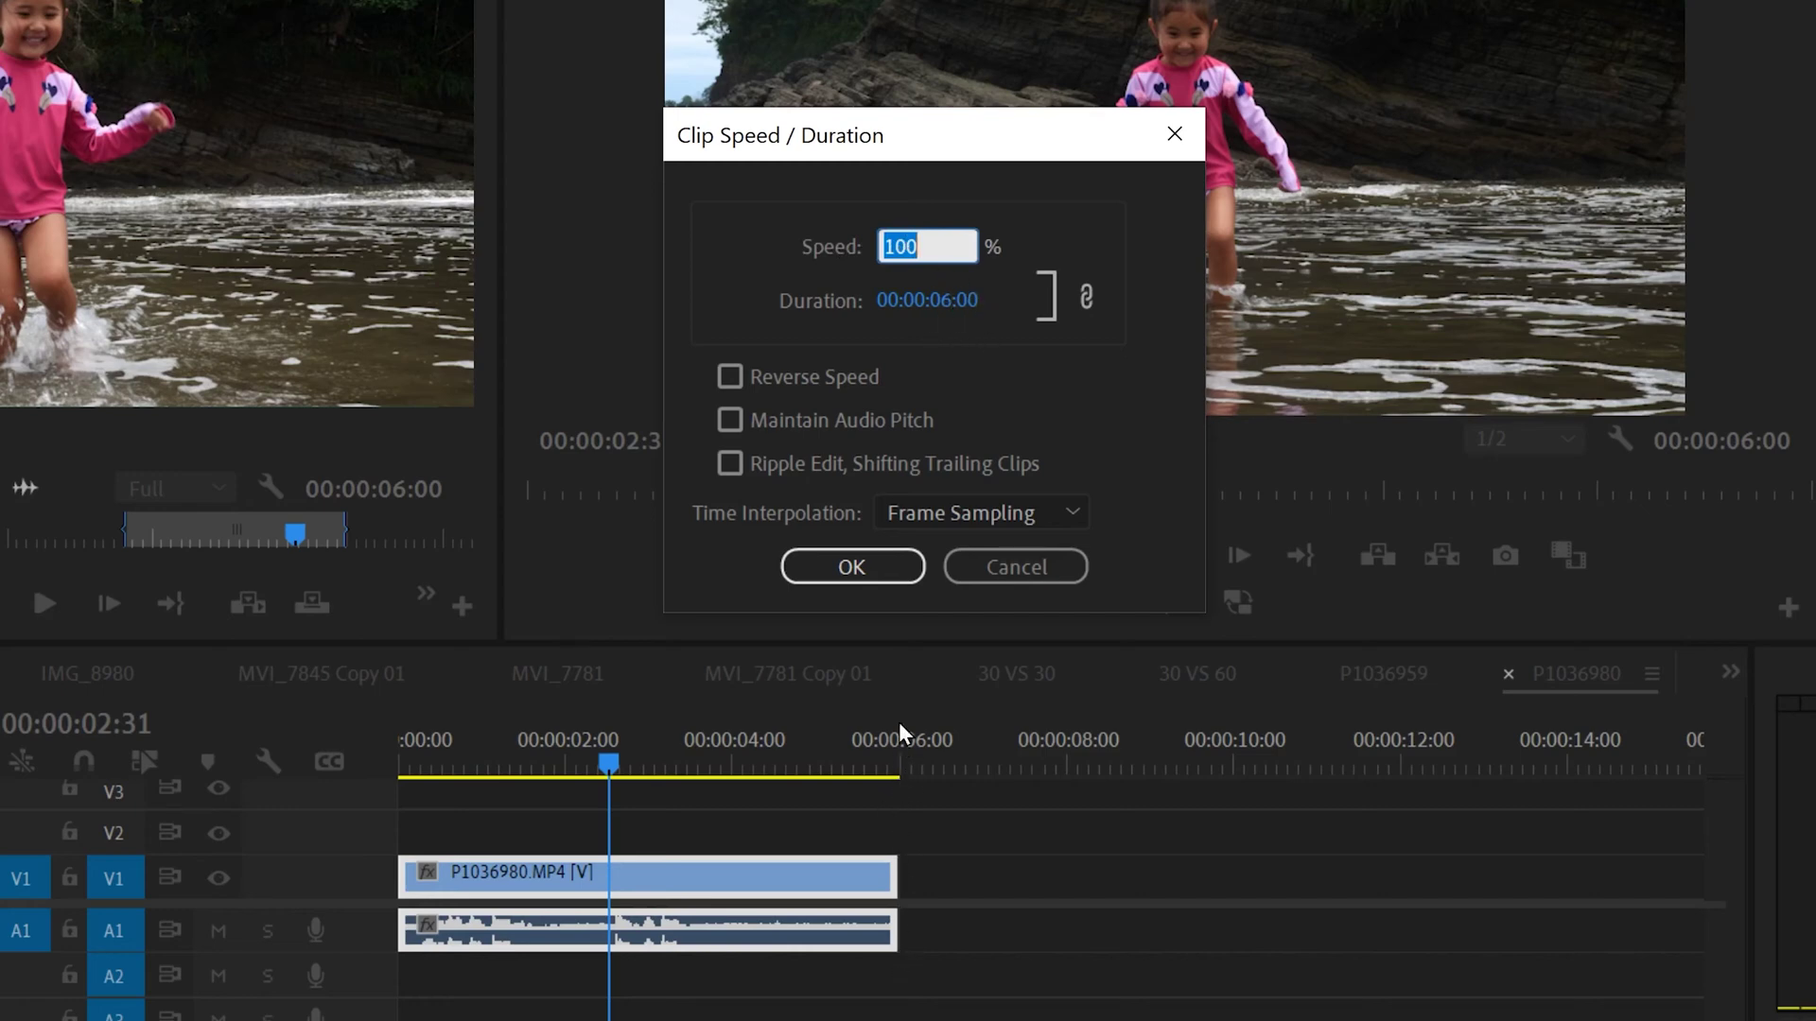
text(50)
click(1093, 203)
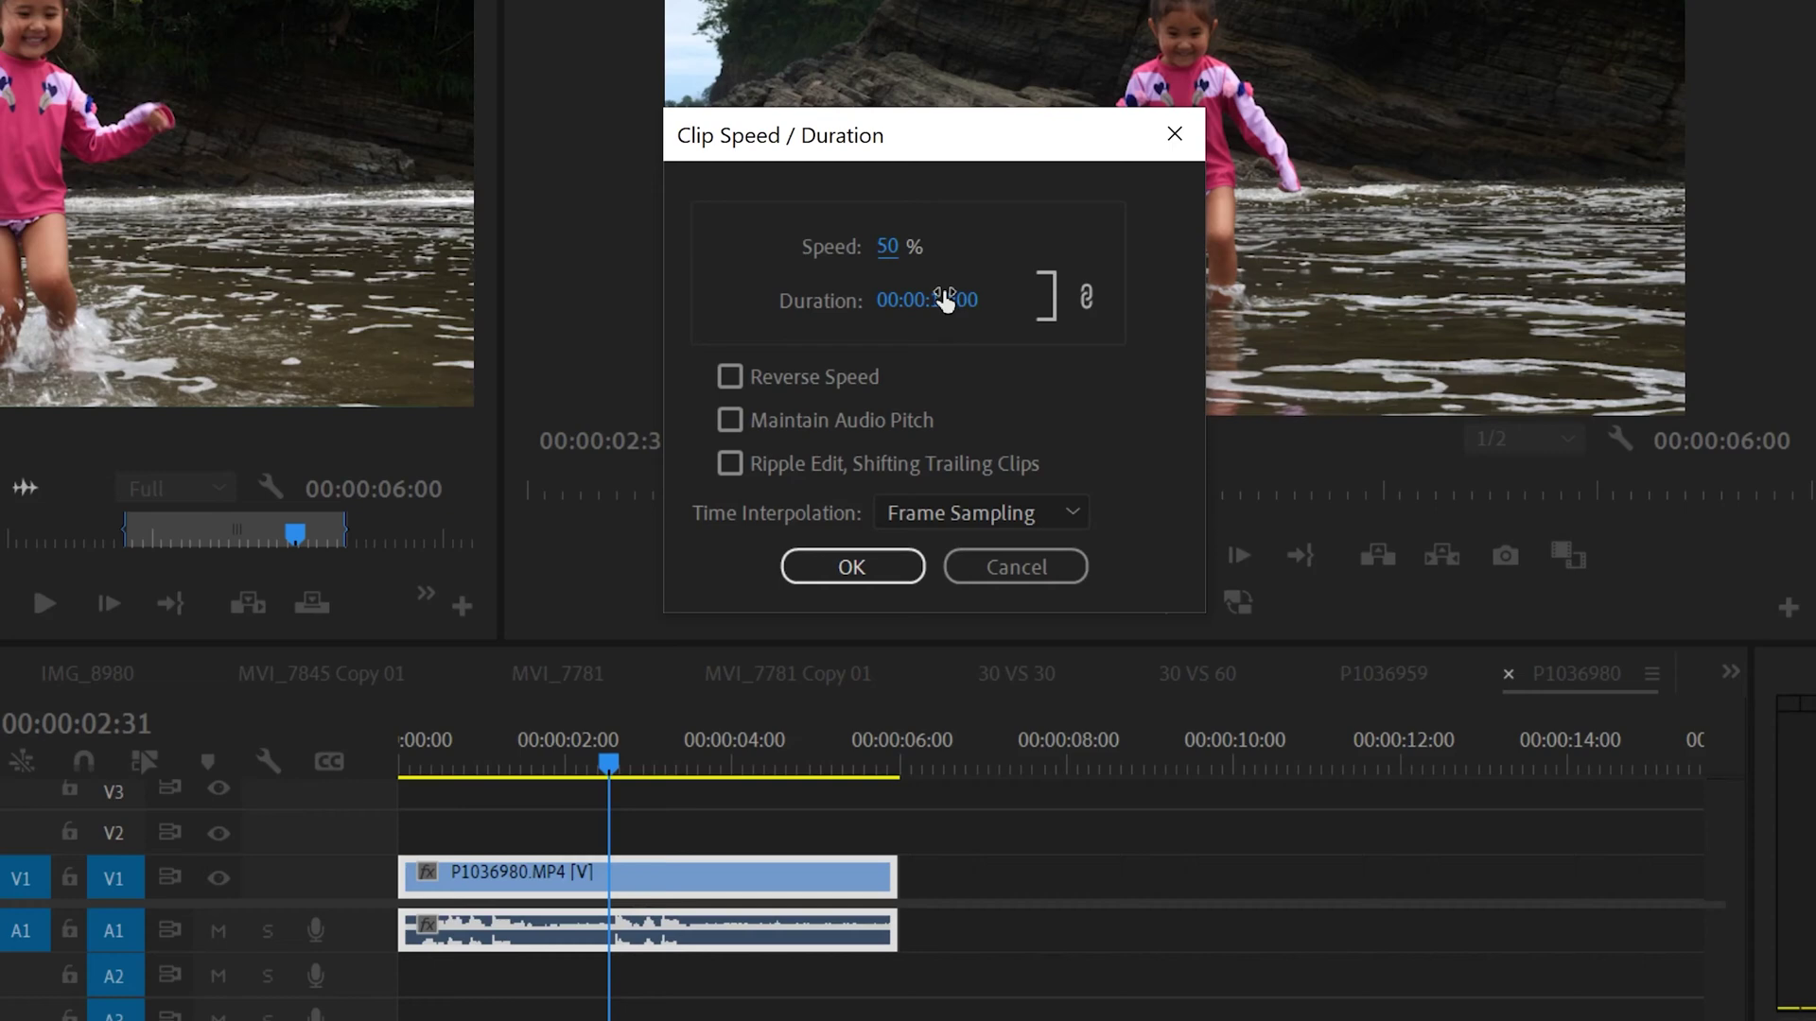
click(860, 566)
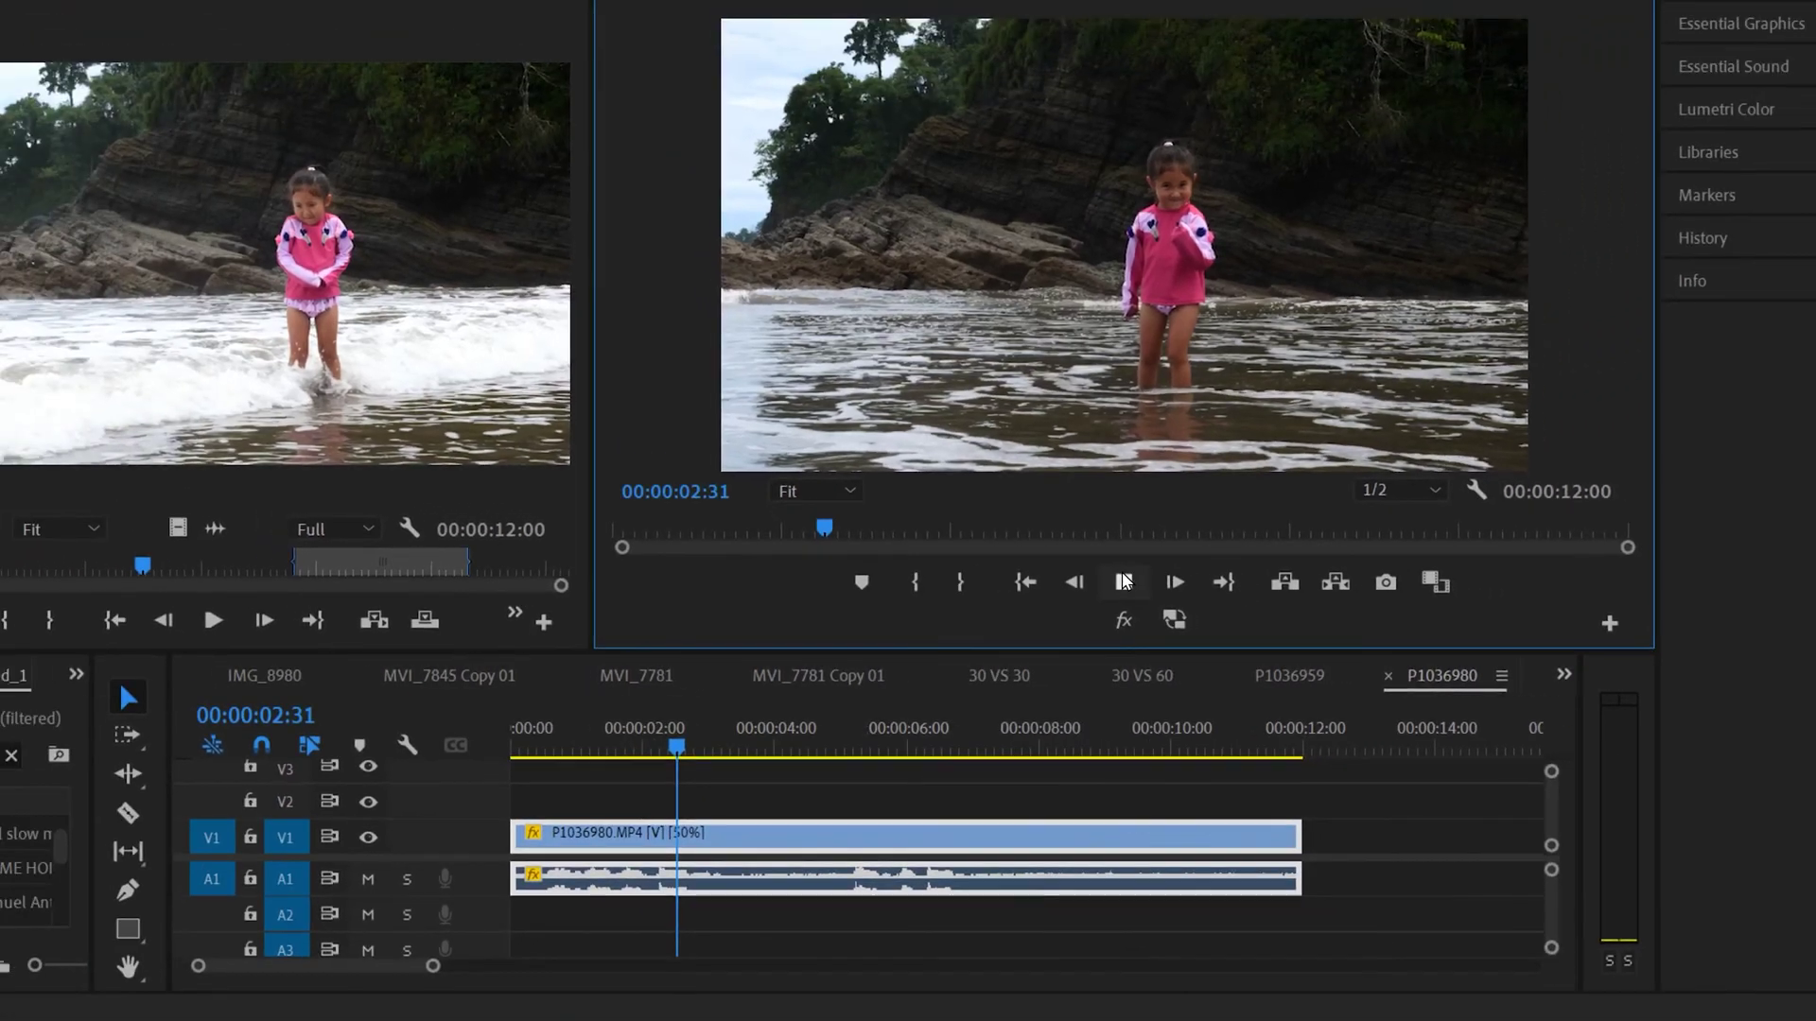
click(1173, 555)
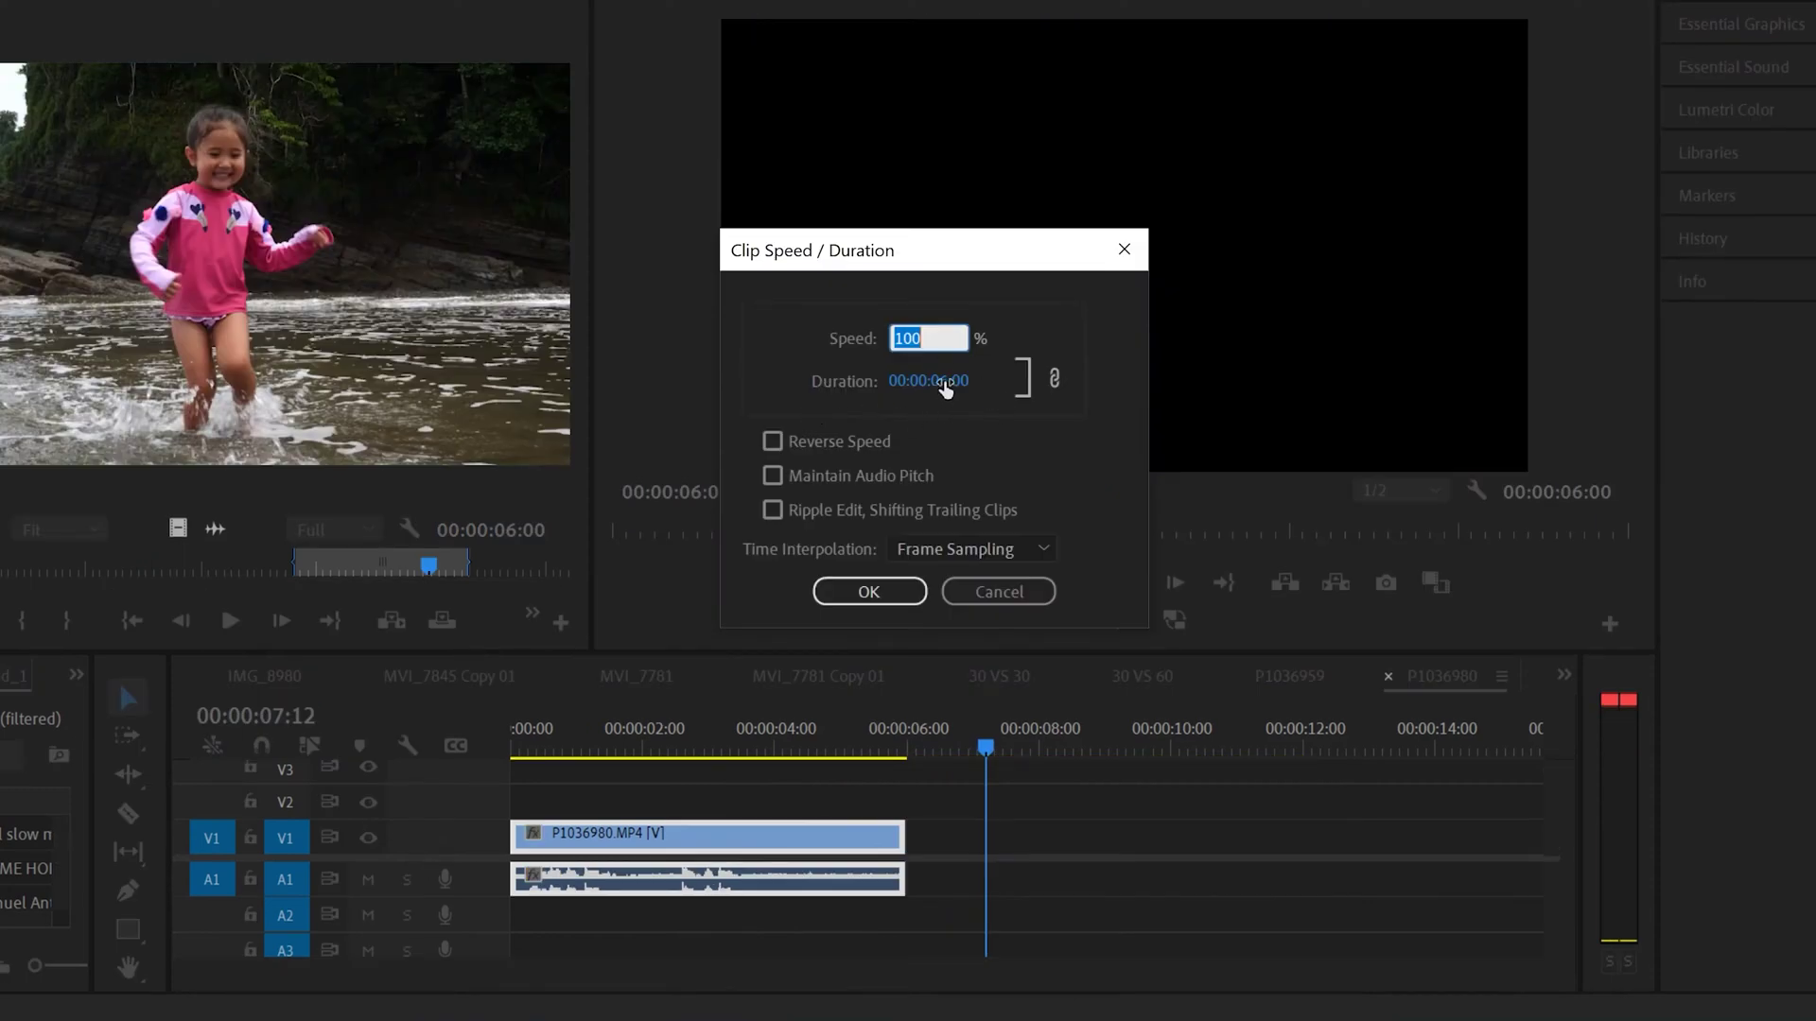
Step: Set the P1036980.MP4 clip's duration to 00:00:10:00 with speed and duration linked, and apply it
click(945, 383)
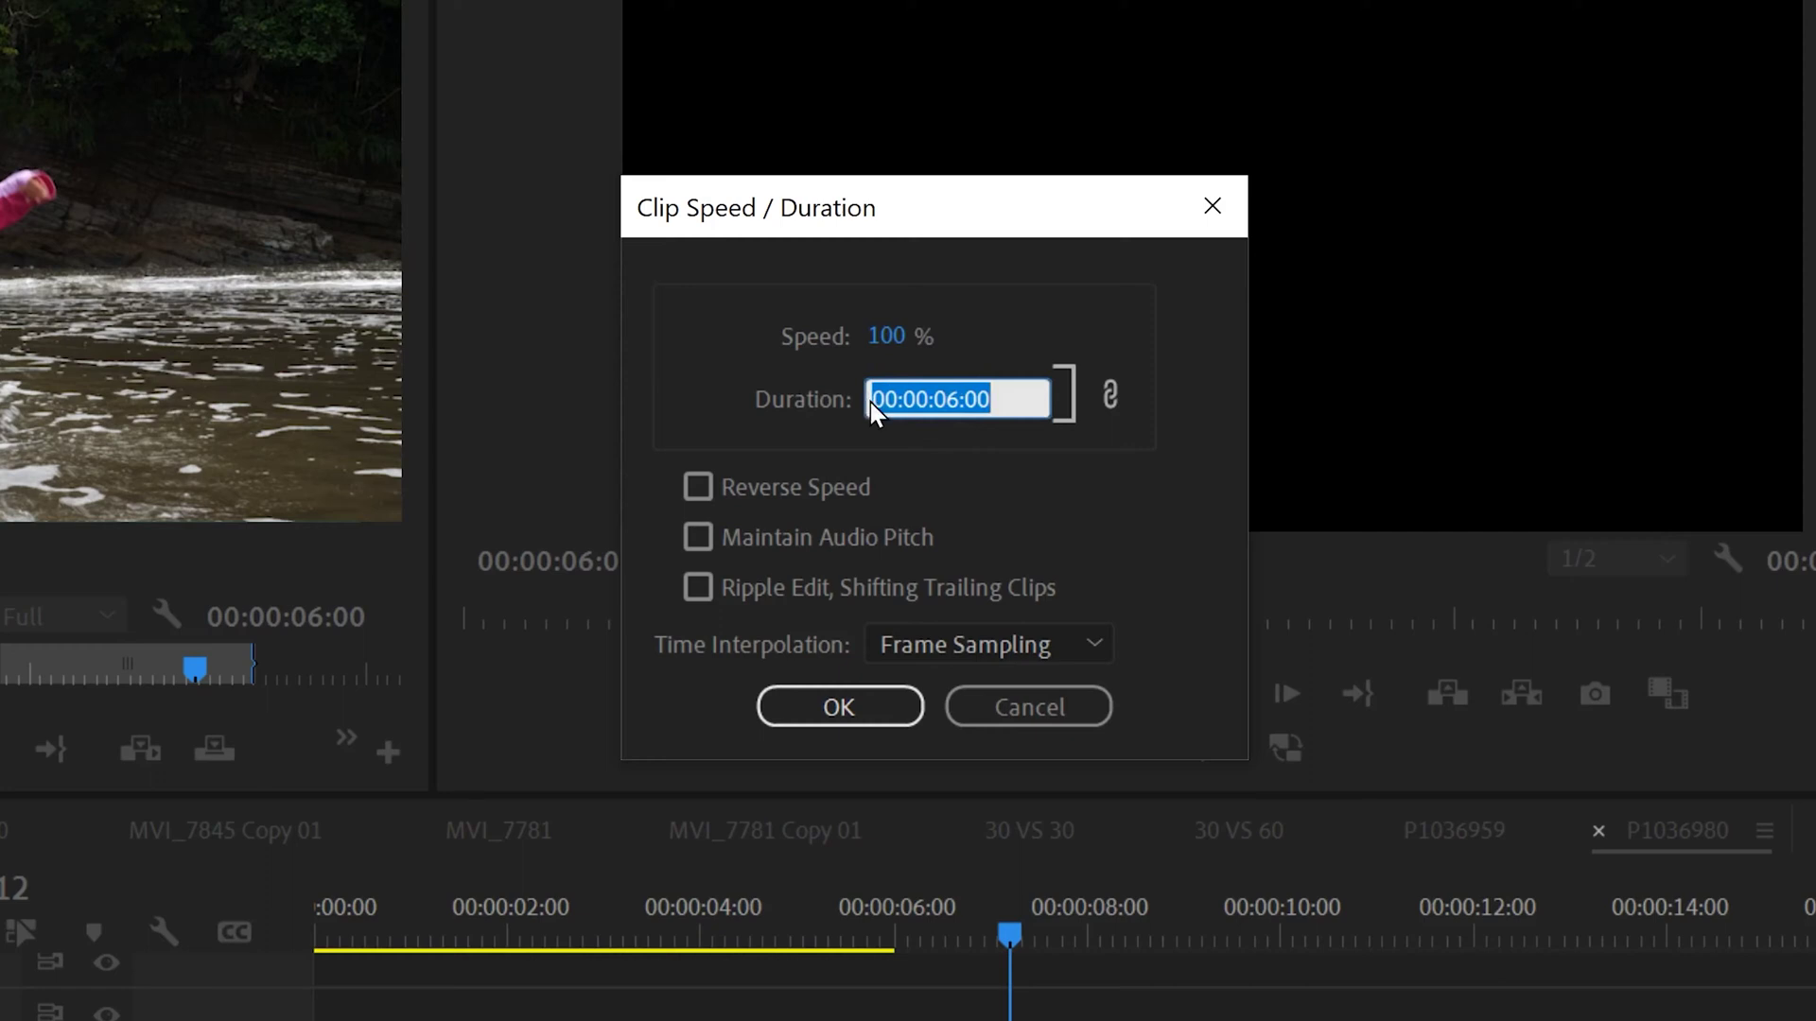
click(953, 402)
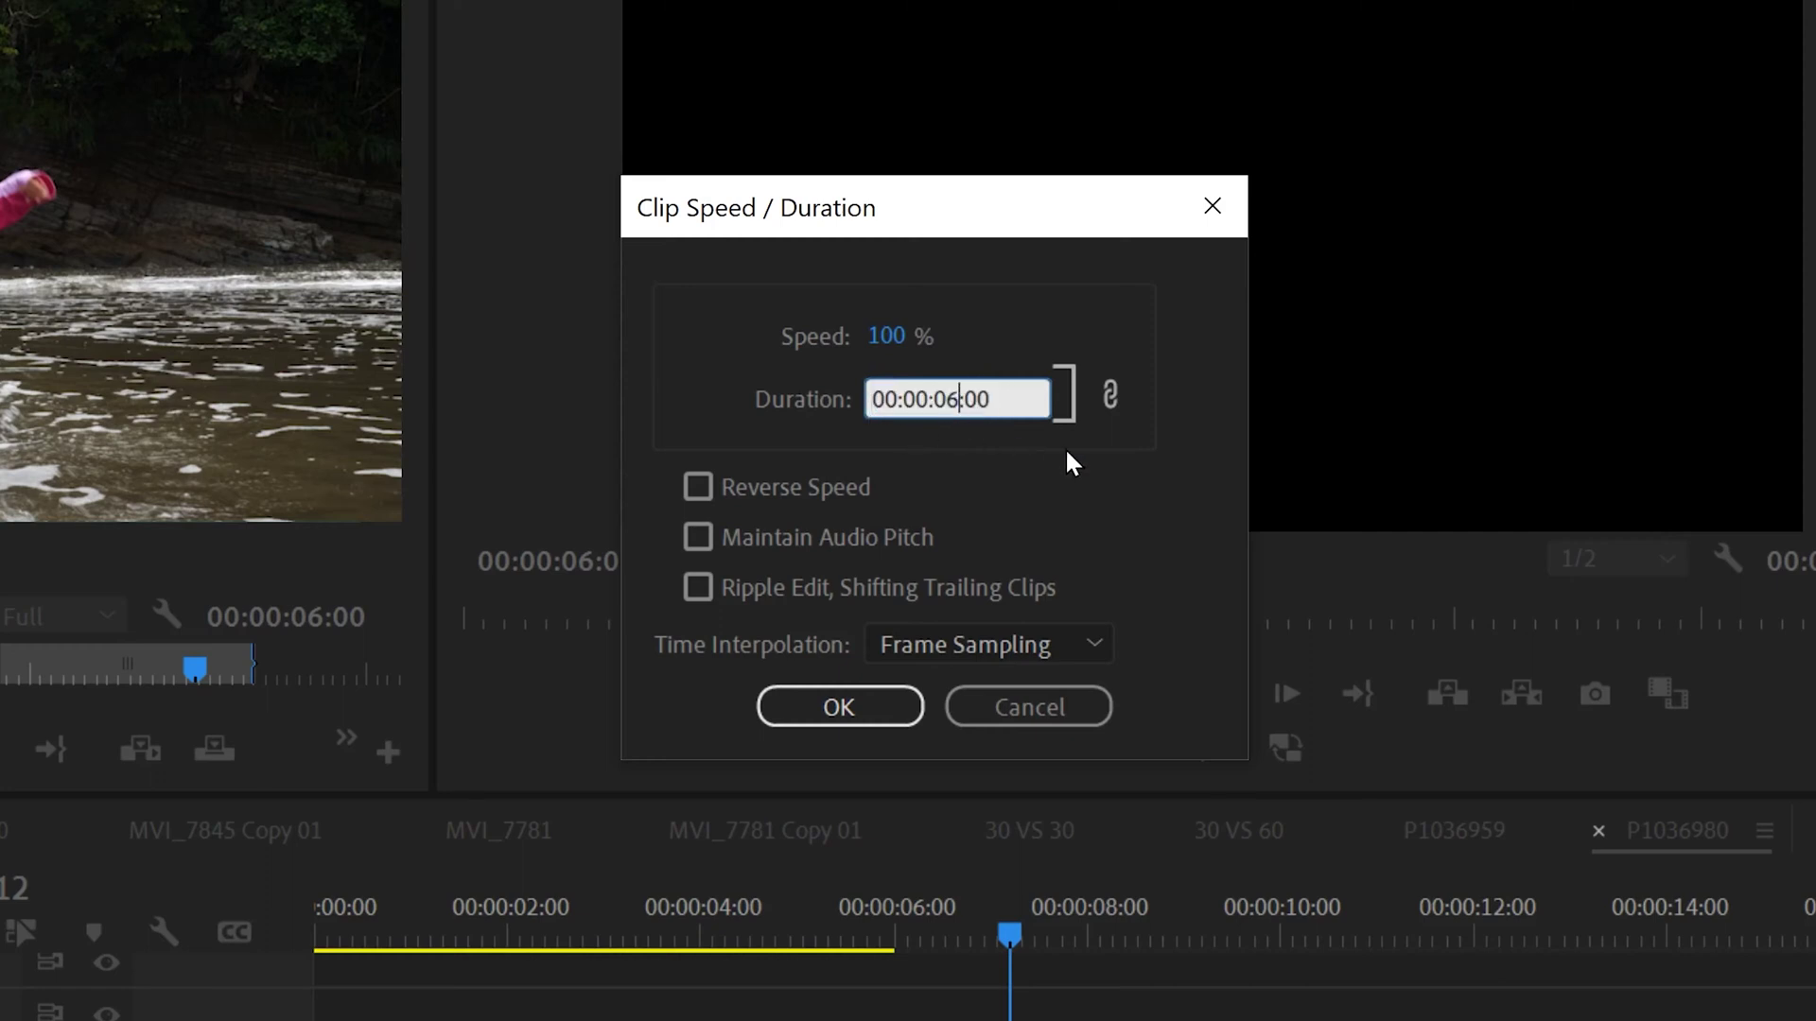
key(BackSpace)
key(BackSpace)
text(10)
click(1125, 263)
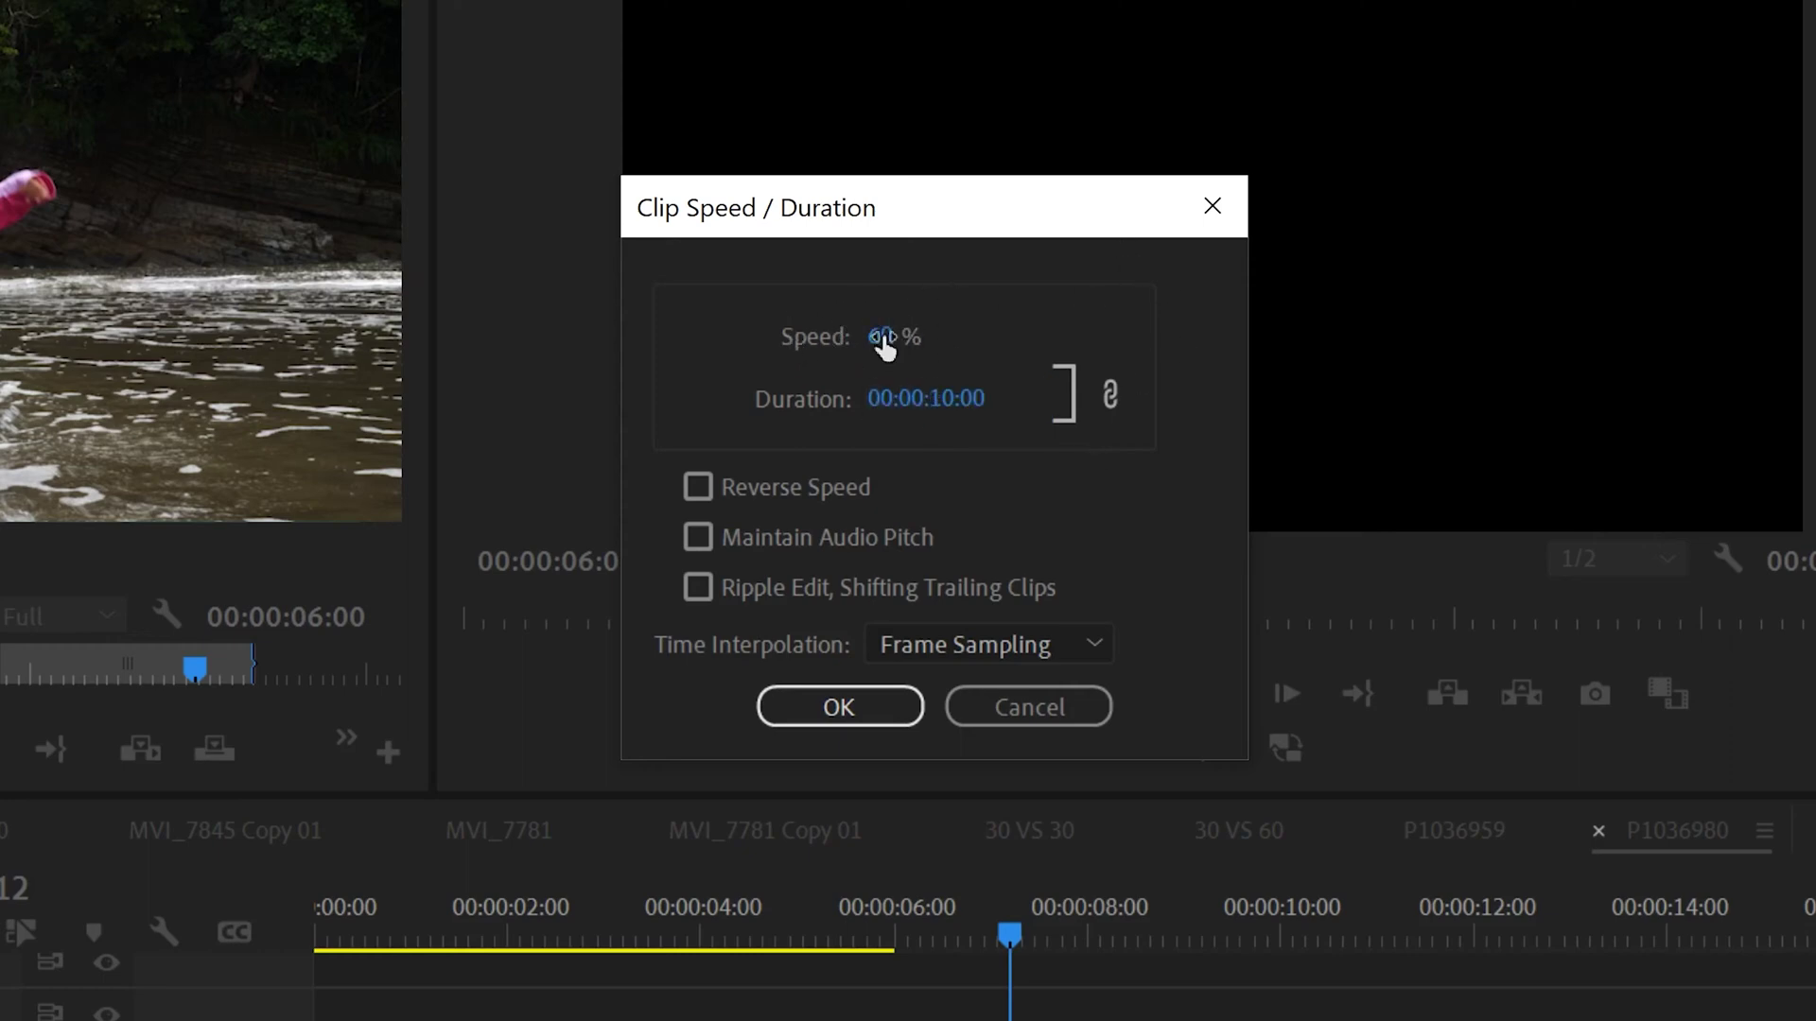
click(836, 707)
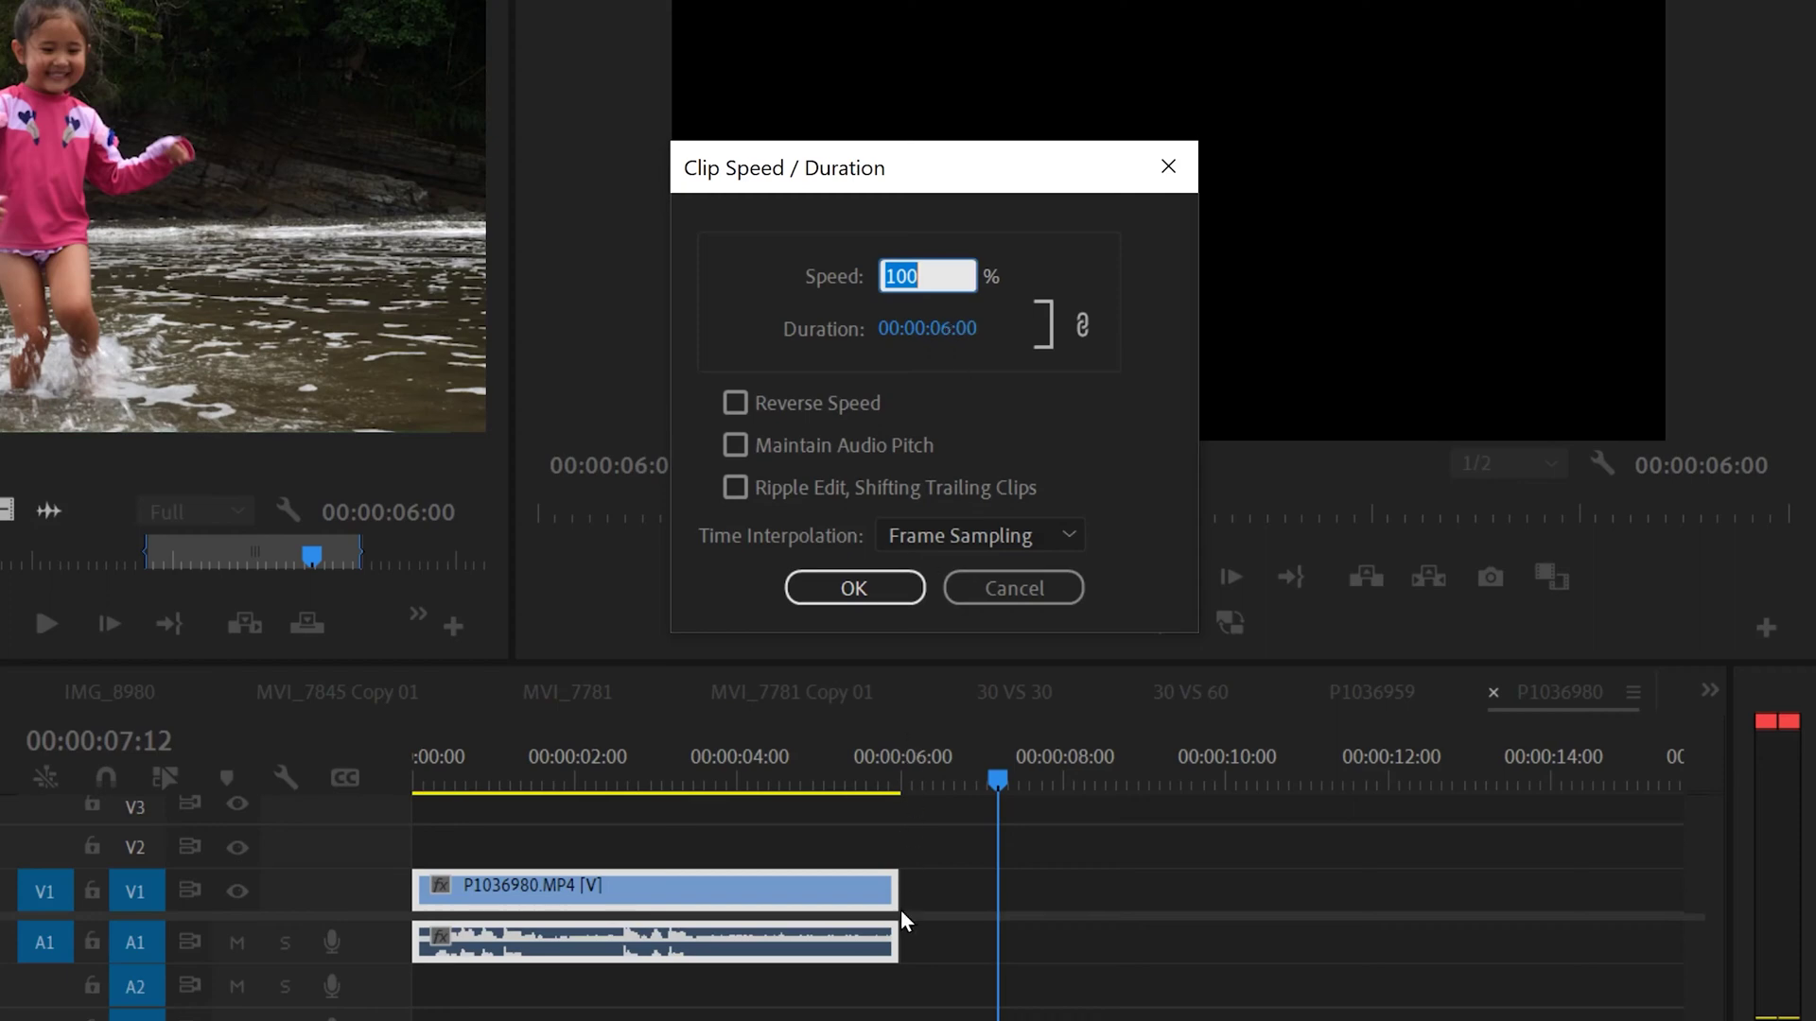
Step: Unlink speed from duration, apply a speed of 50% to the P1036980.MP4 clip, and play it from near the start
click(1081, 326)
click(1091, 249)
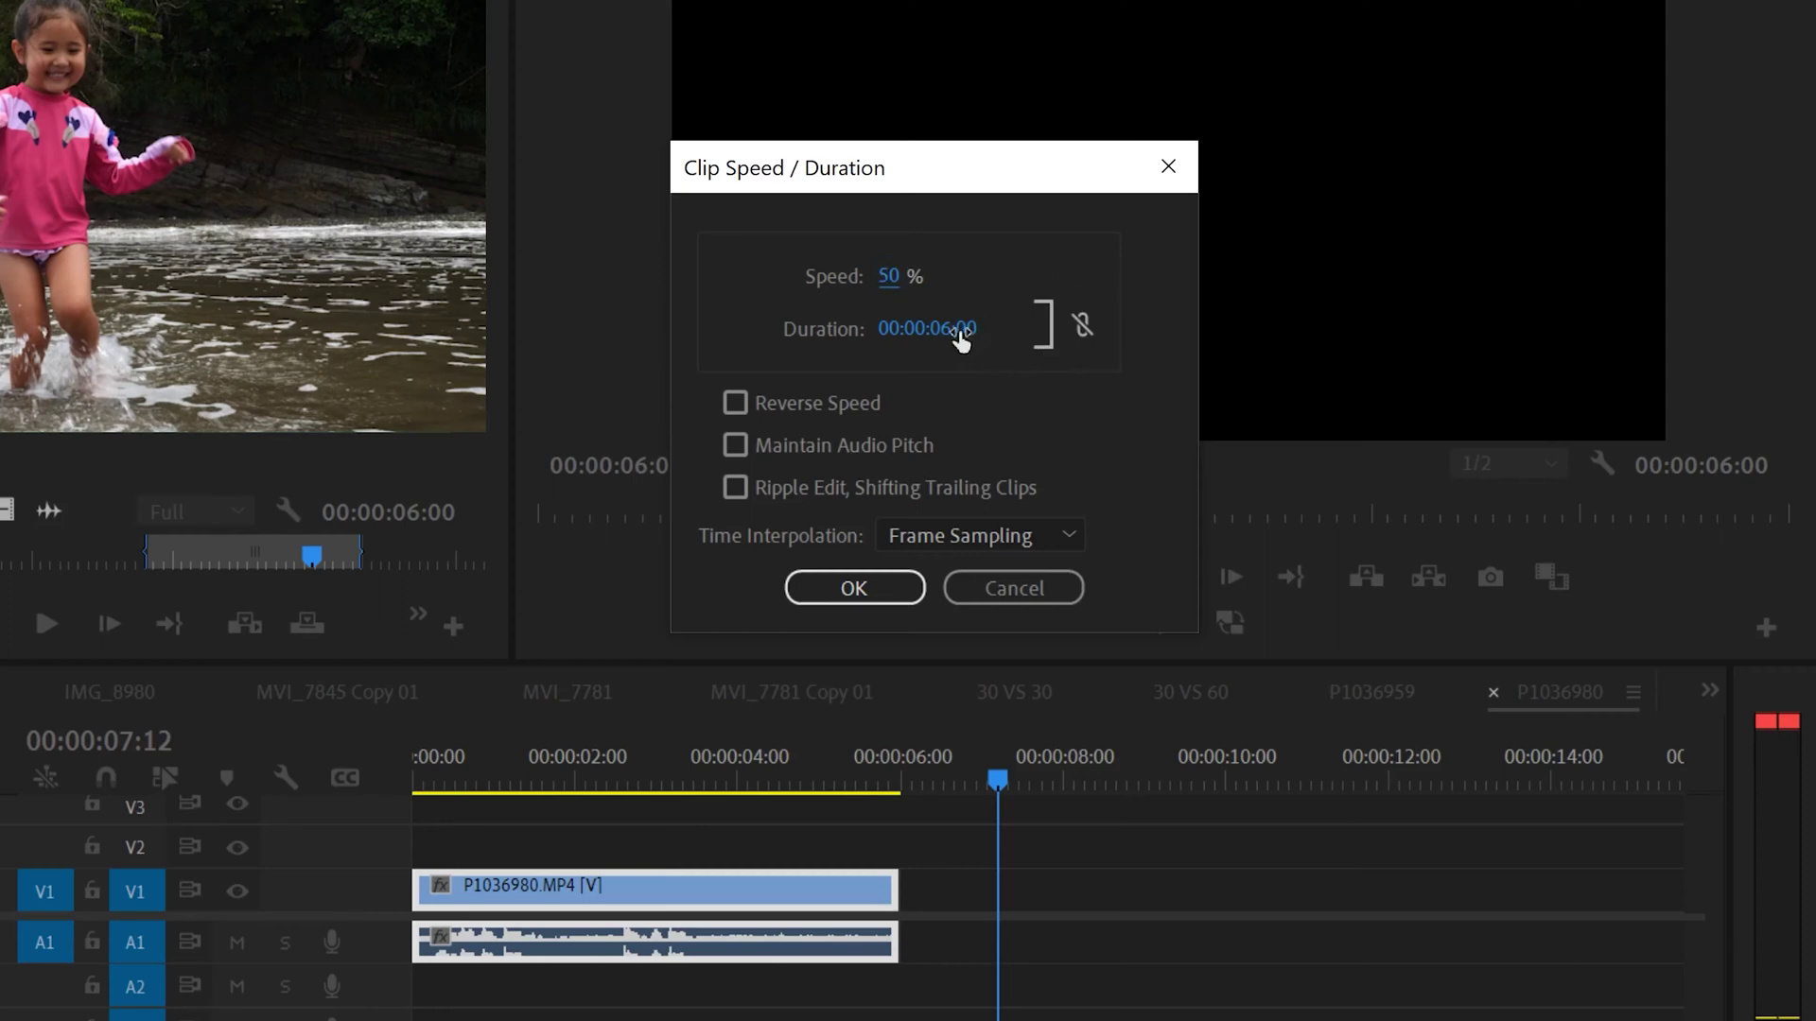
click(851, 588)
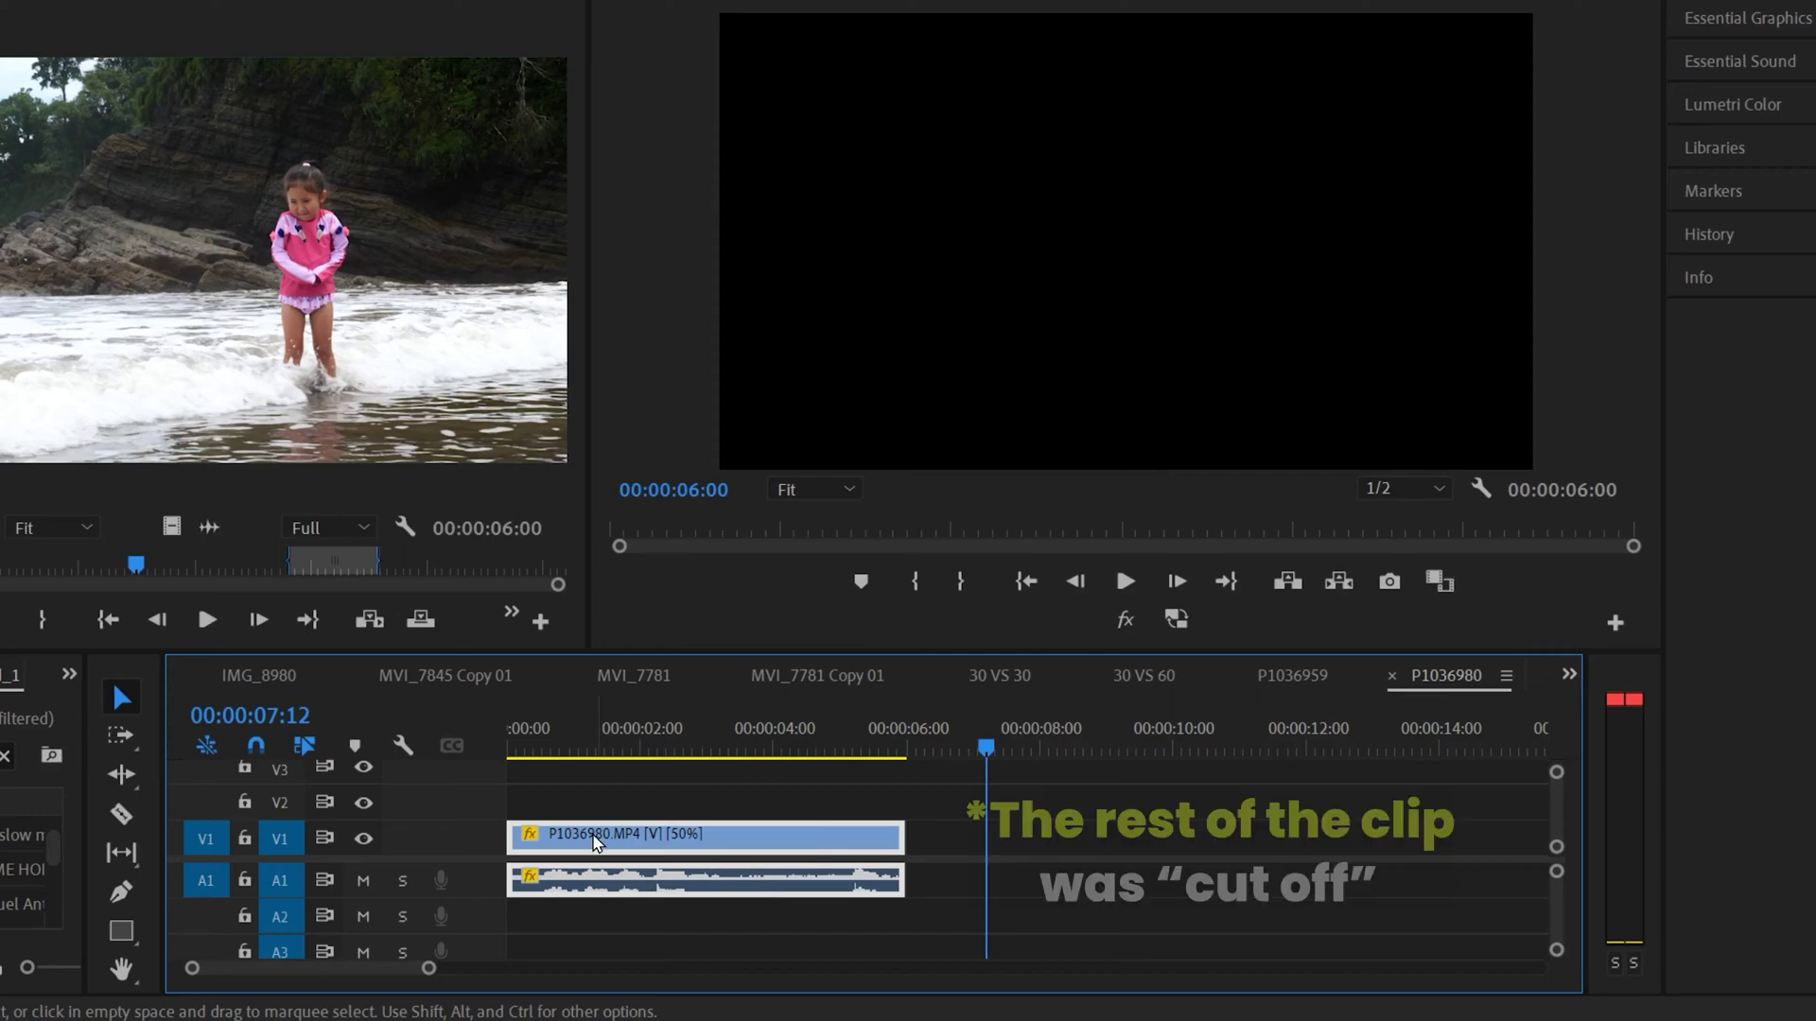
click(645, 742)
click(1122, 586)
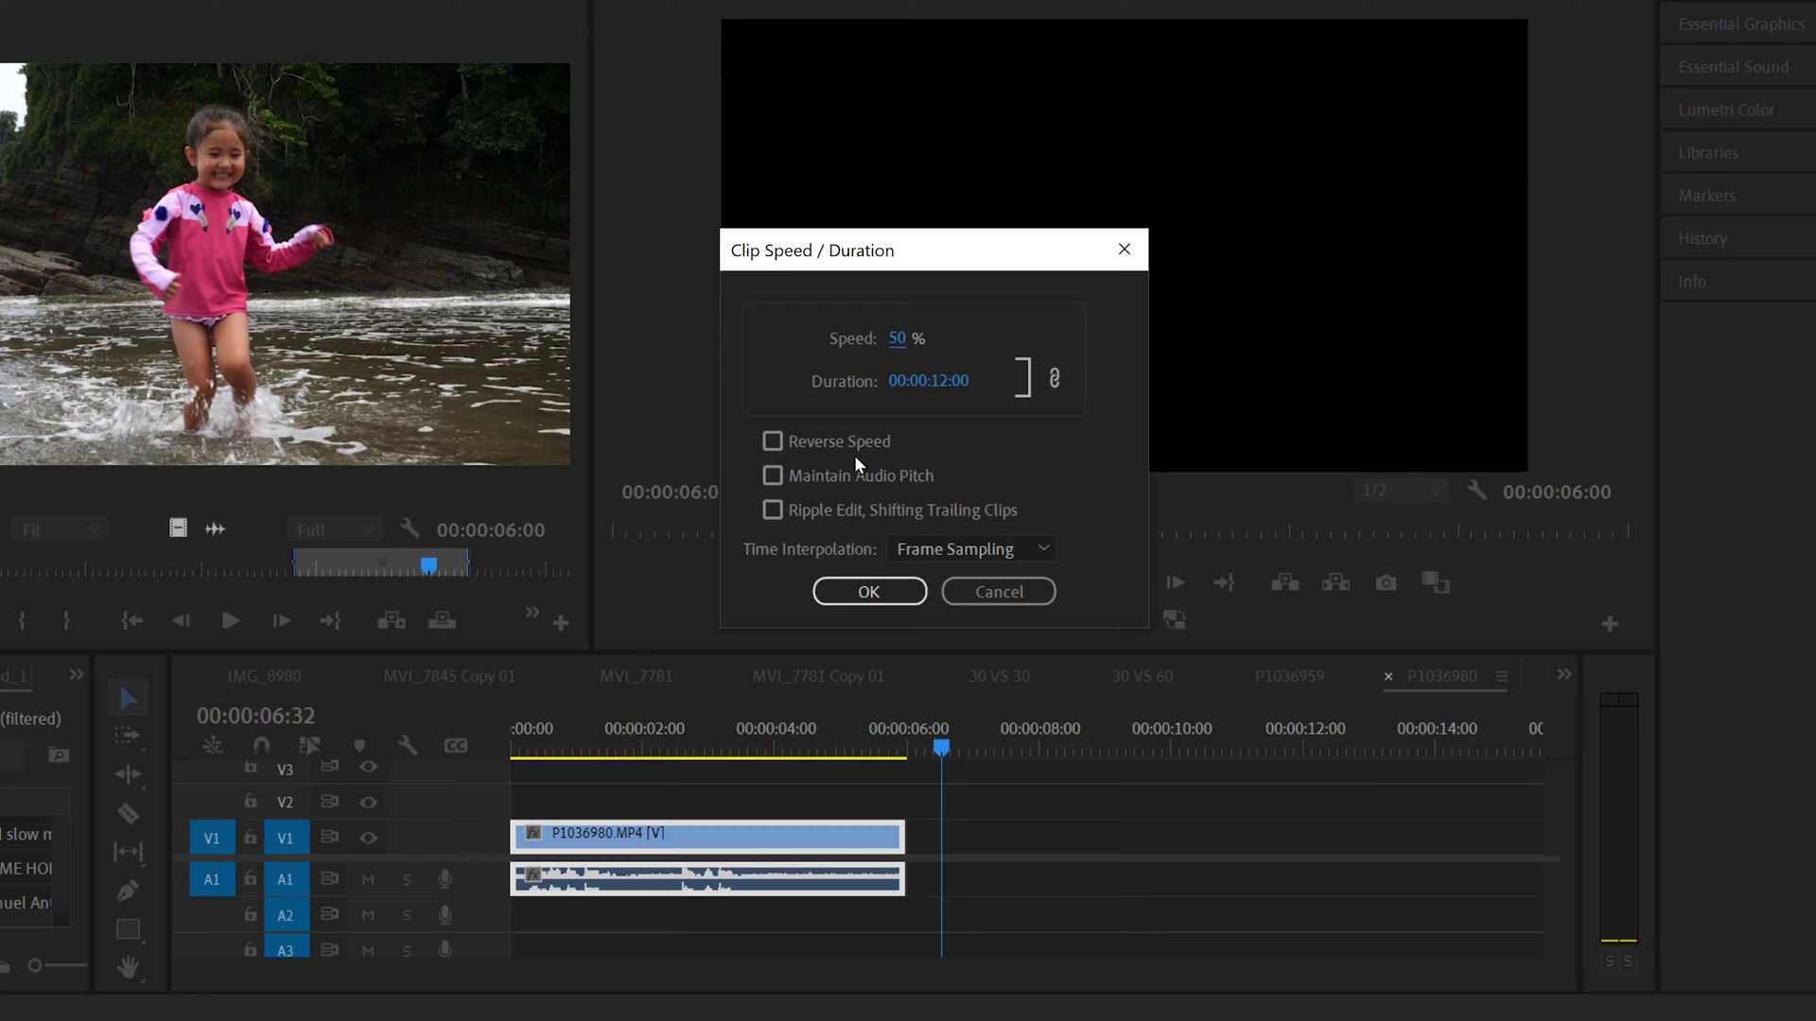
Step: Apply Reverse Speed at 50% to the P1036980.MP4 clip and play the reversed motion
click(772, 441)
click(870, 593)
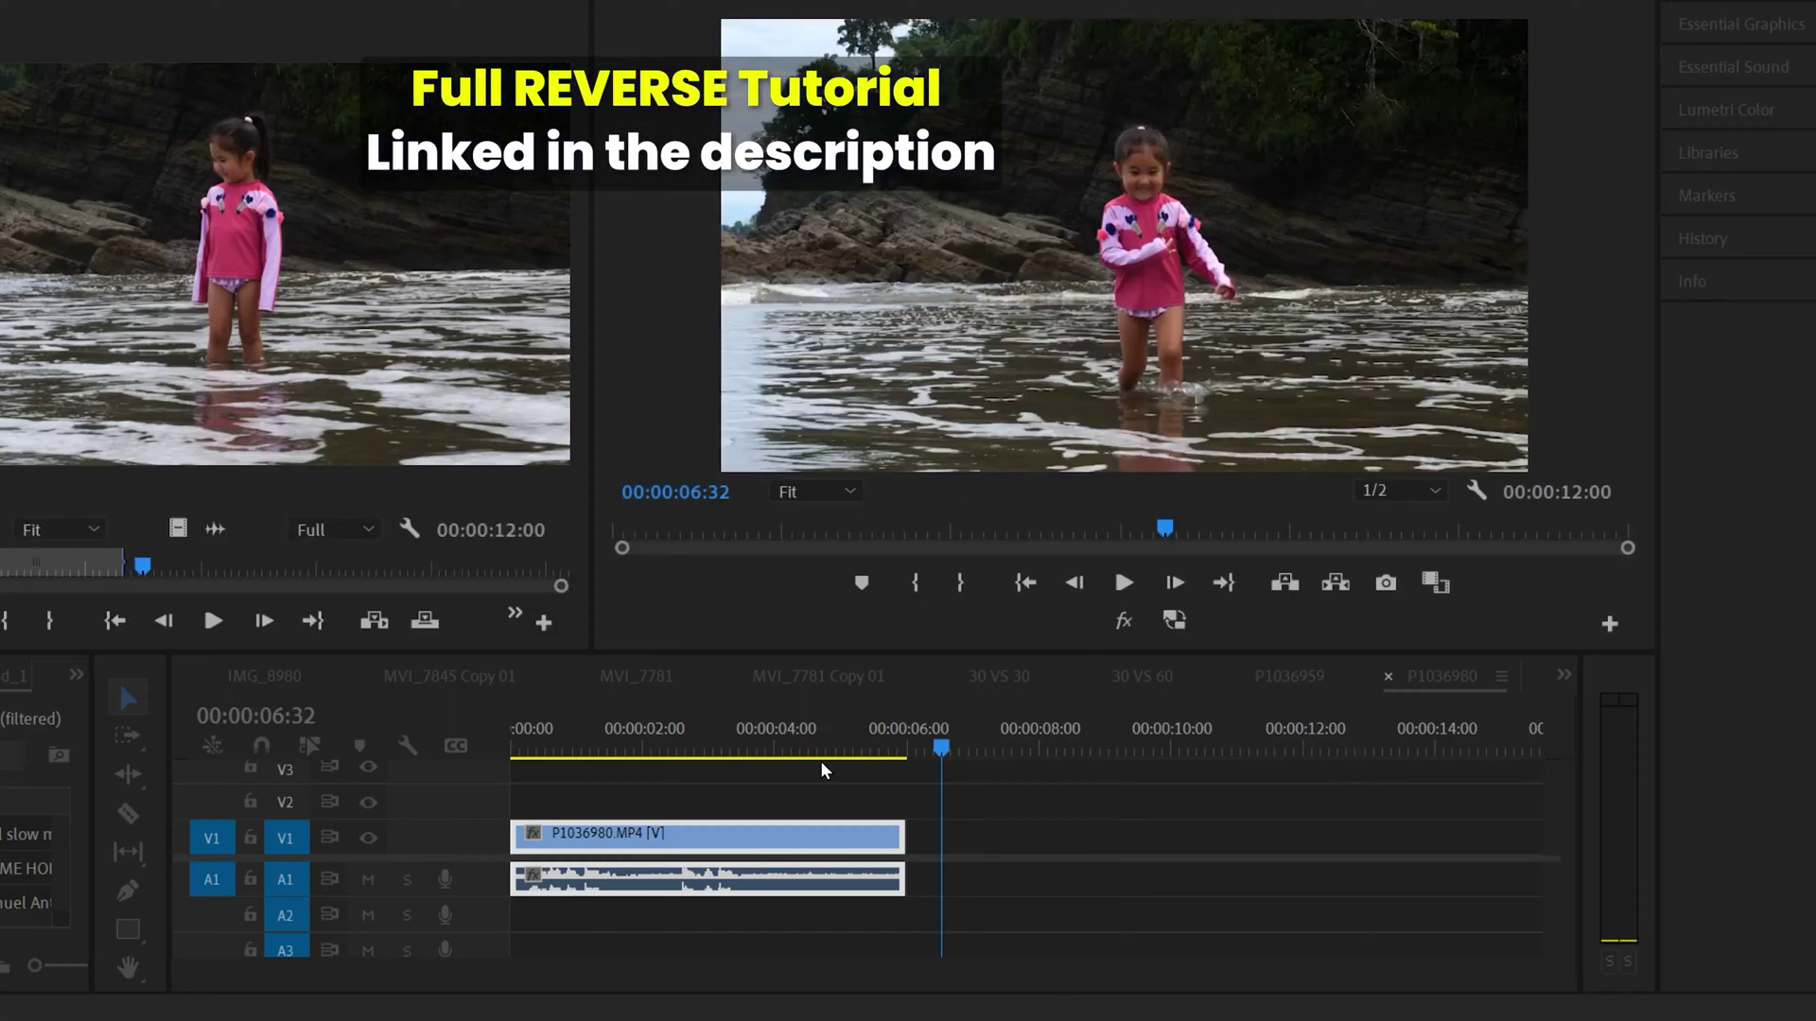
click(756, 728)
click(1123, 583)
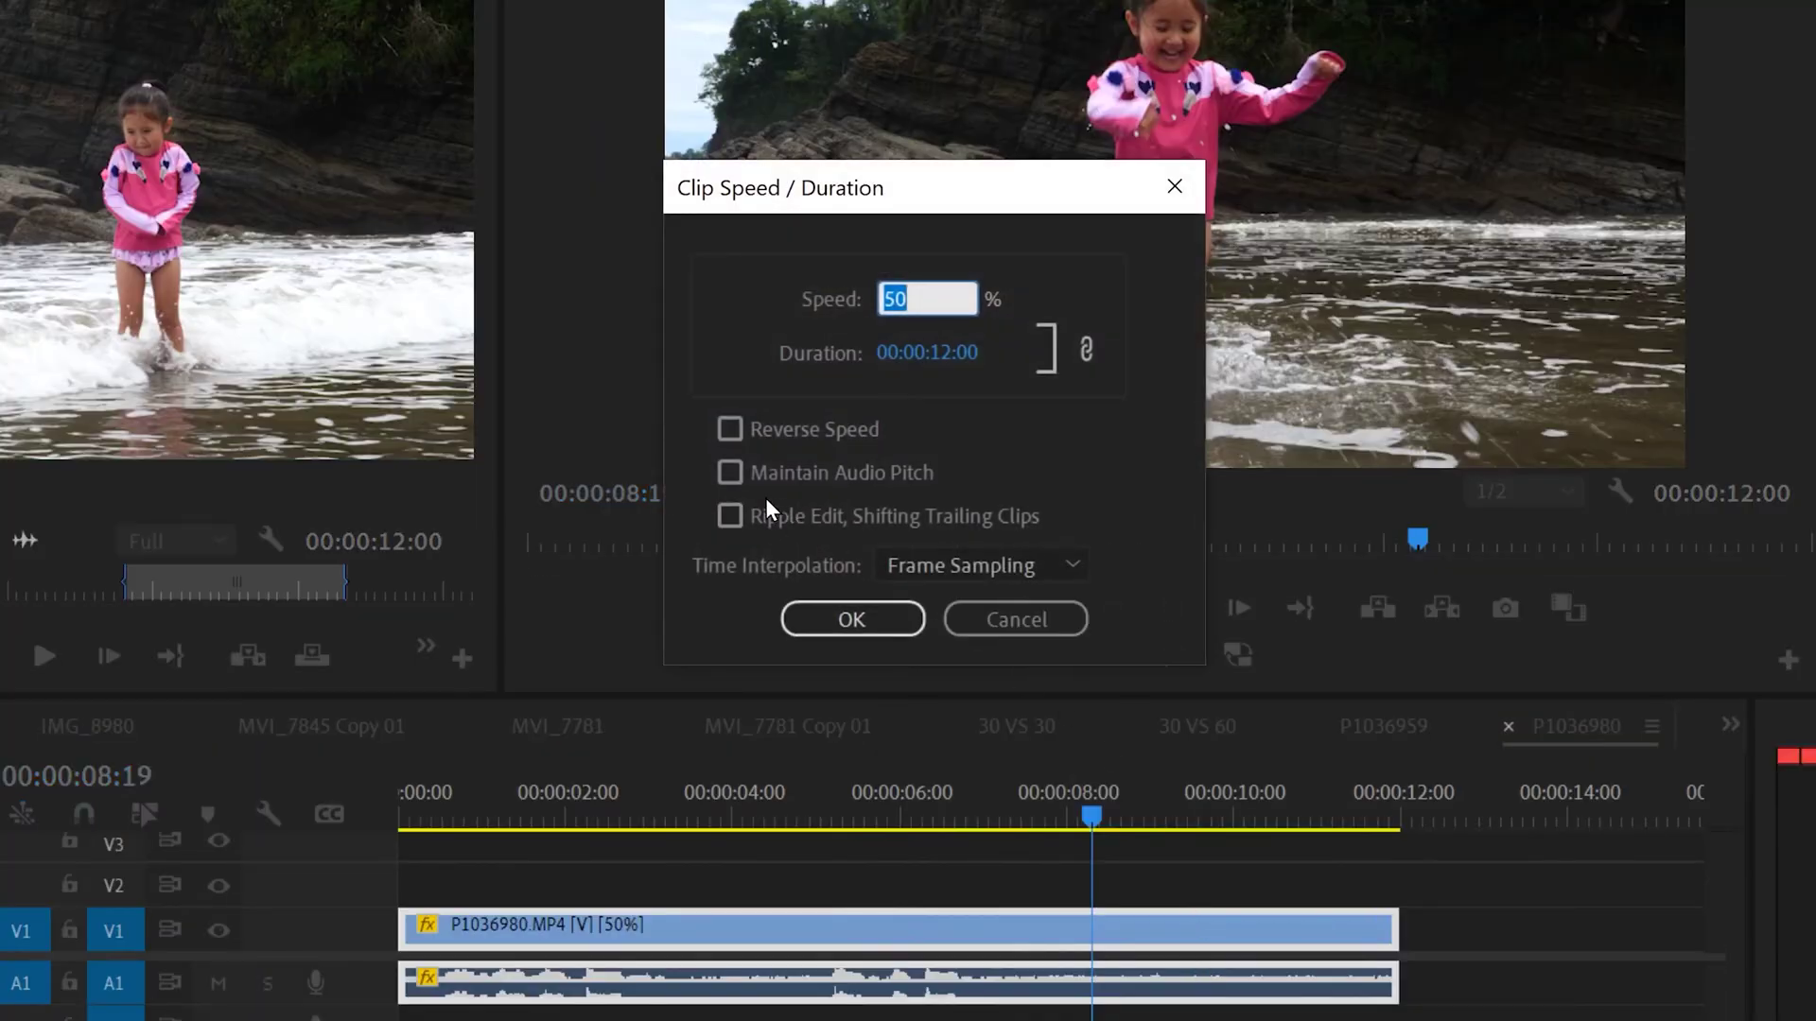
Step: Turn on Maintain Audio Pitch for the P1036980.MP4 clip at 50% speed and play part of it to check the sound
click(730, 473)
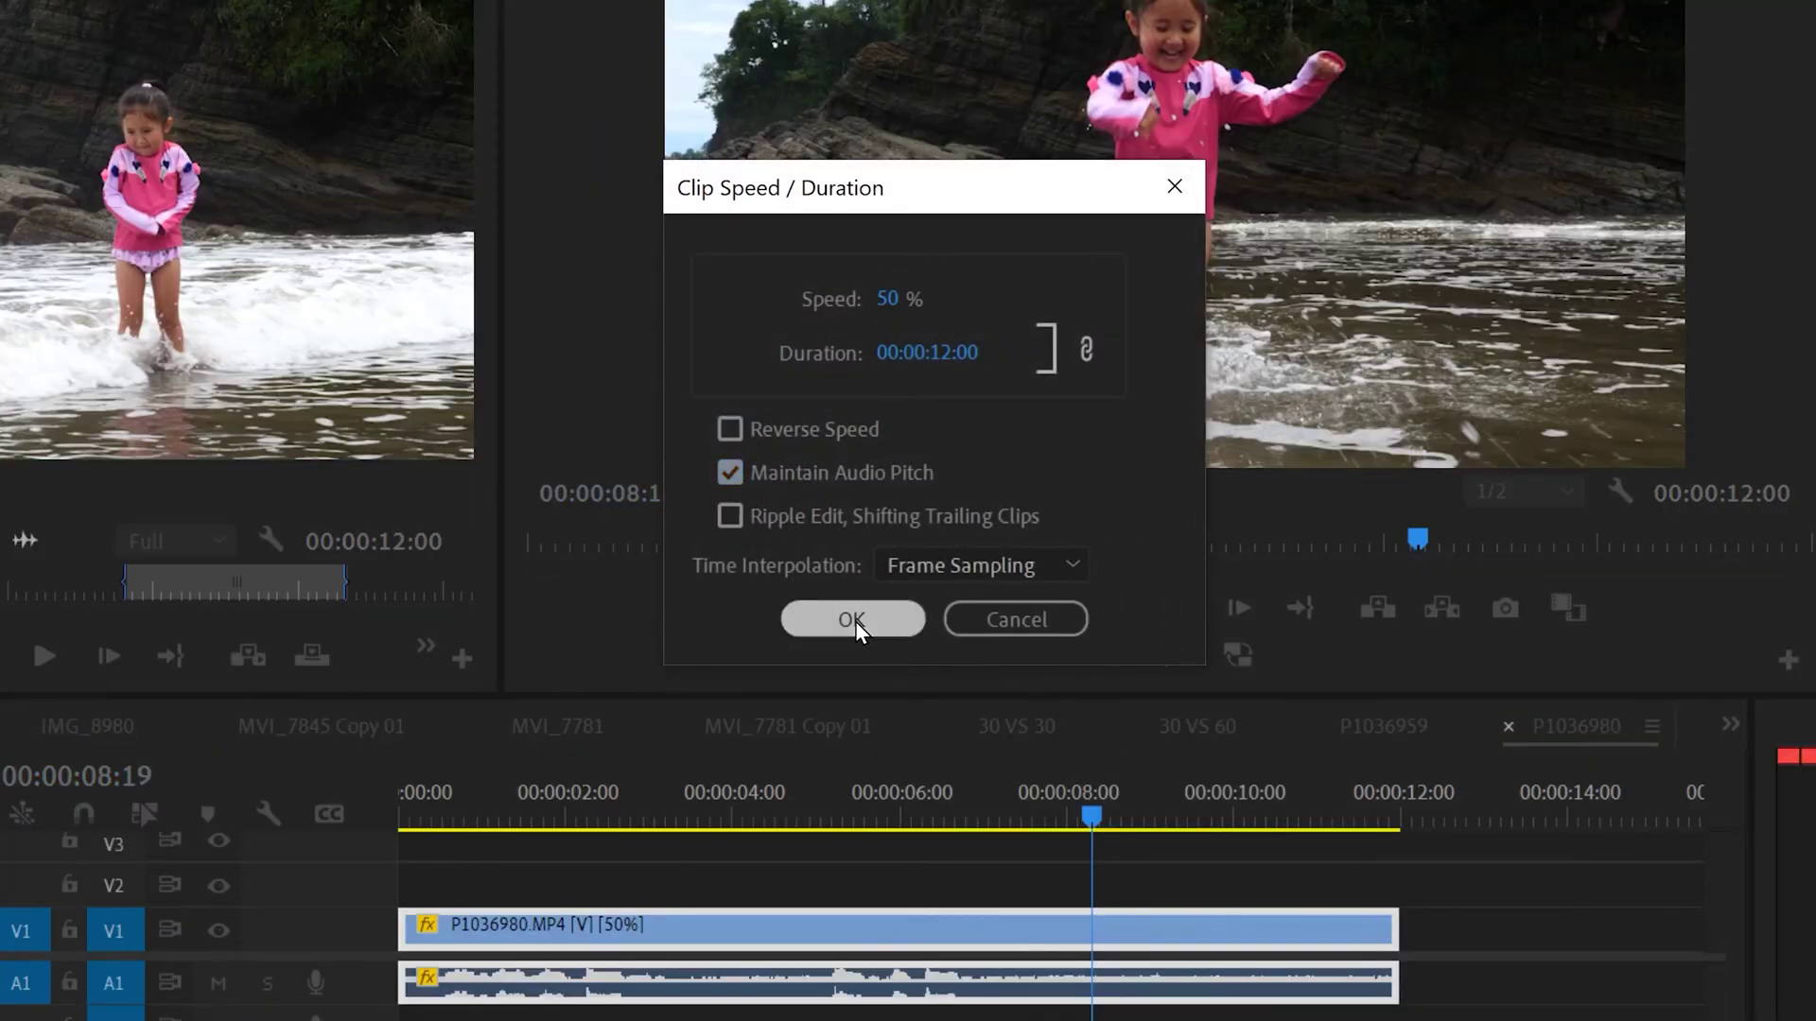
click(851, 619)
click(819, 739)
key(space)
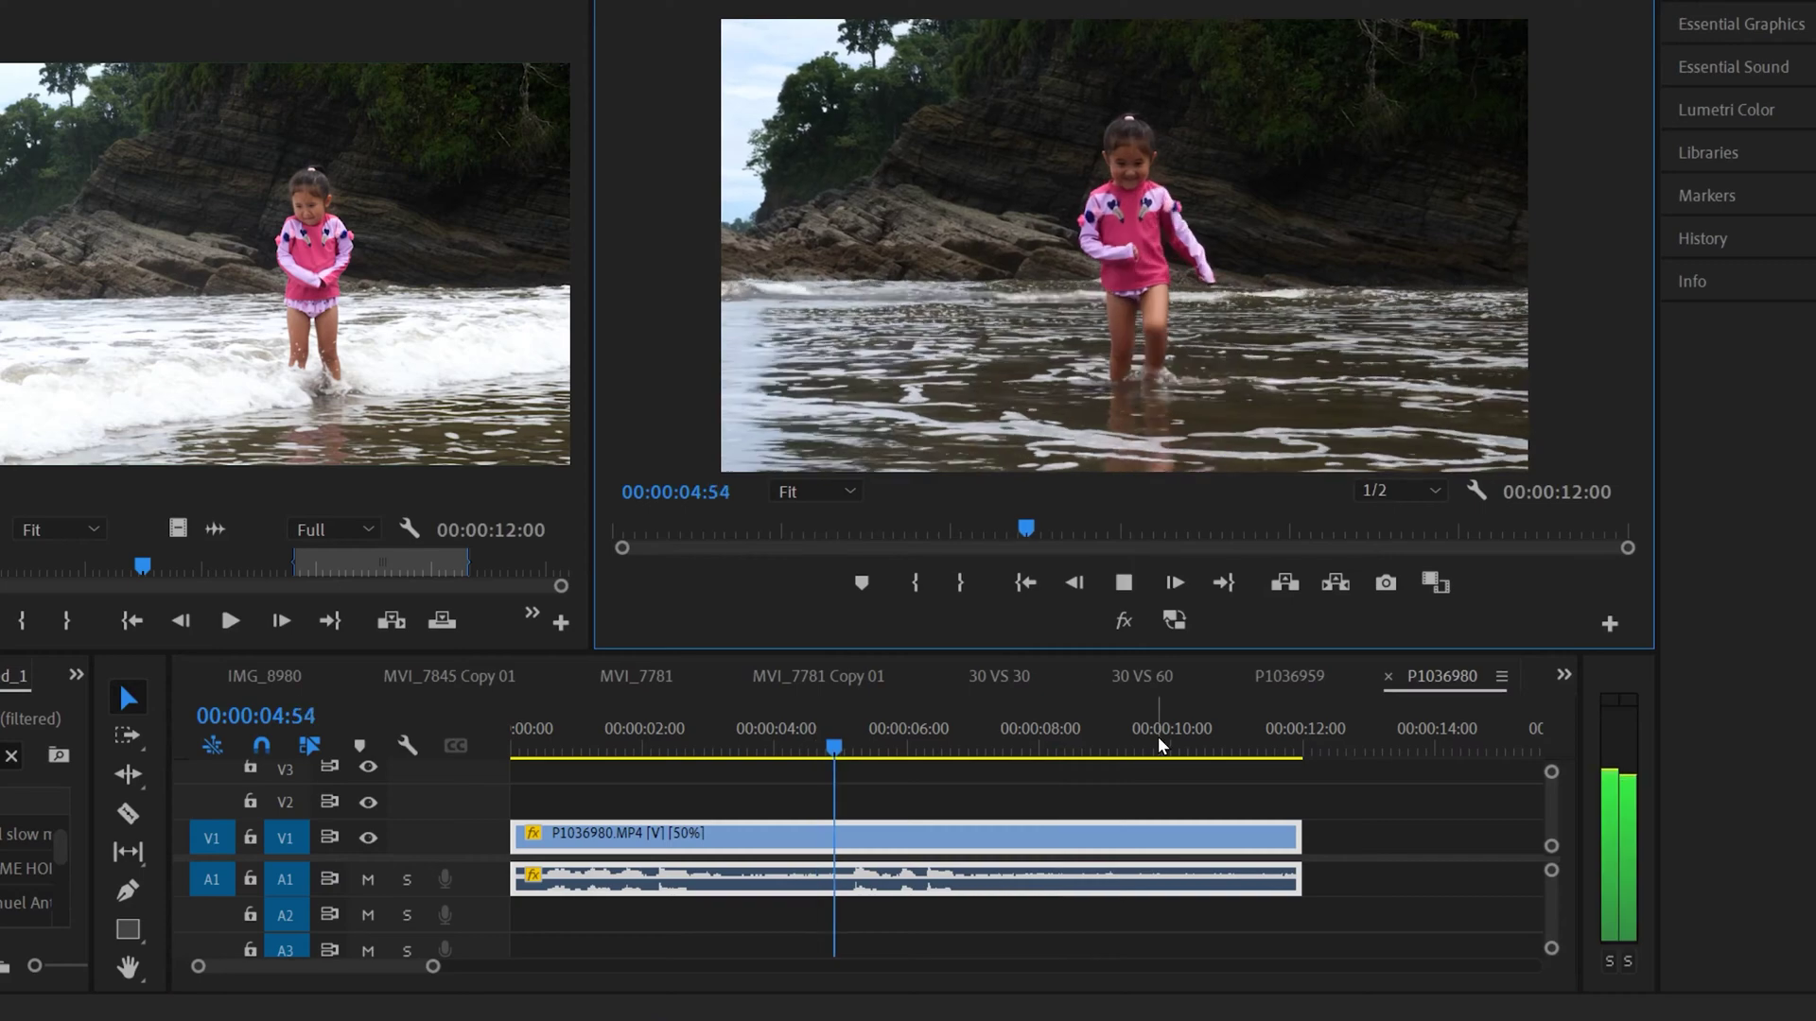
click(1122, 583)
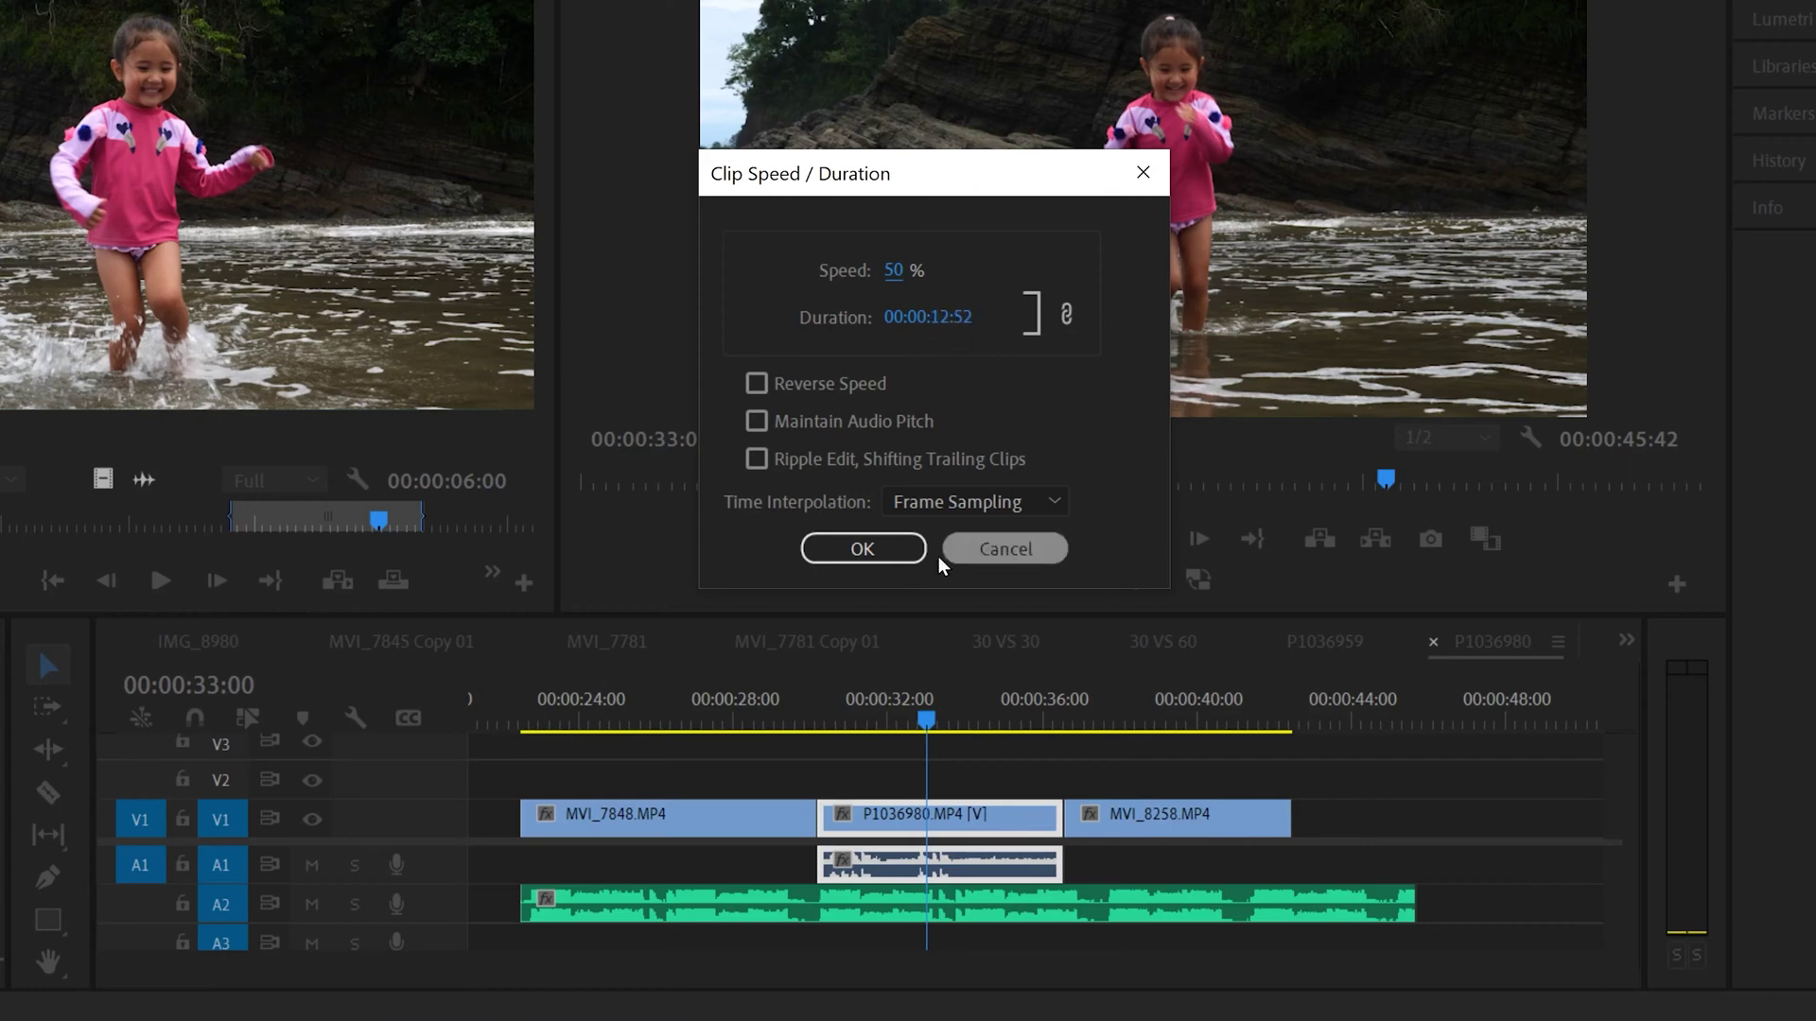
Step: Apply 50% speed to P1036980.MP4 between its neighbouring clips, once without and once with Ripple Edit, Shifting Trailing Clips
click(861, 551)
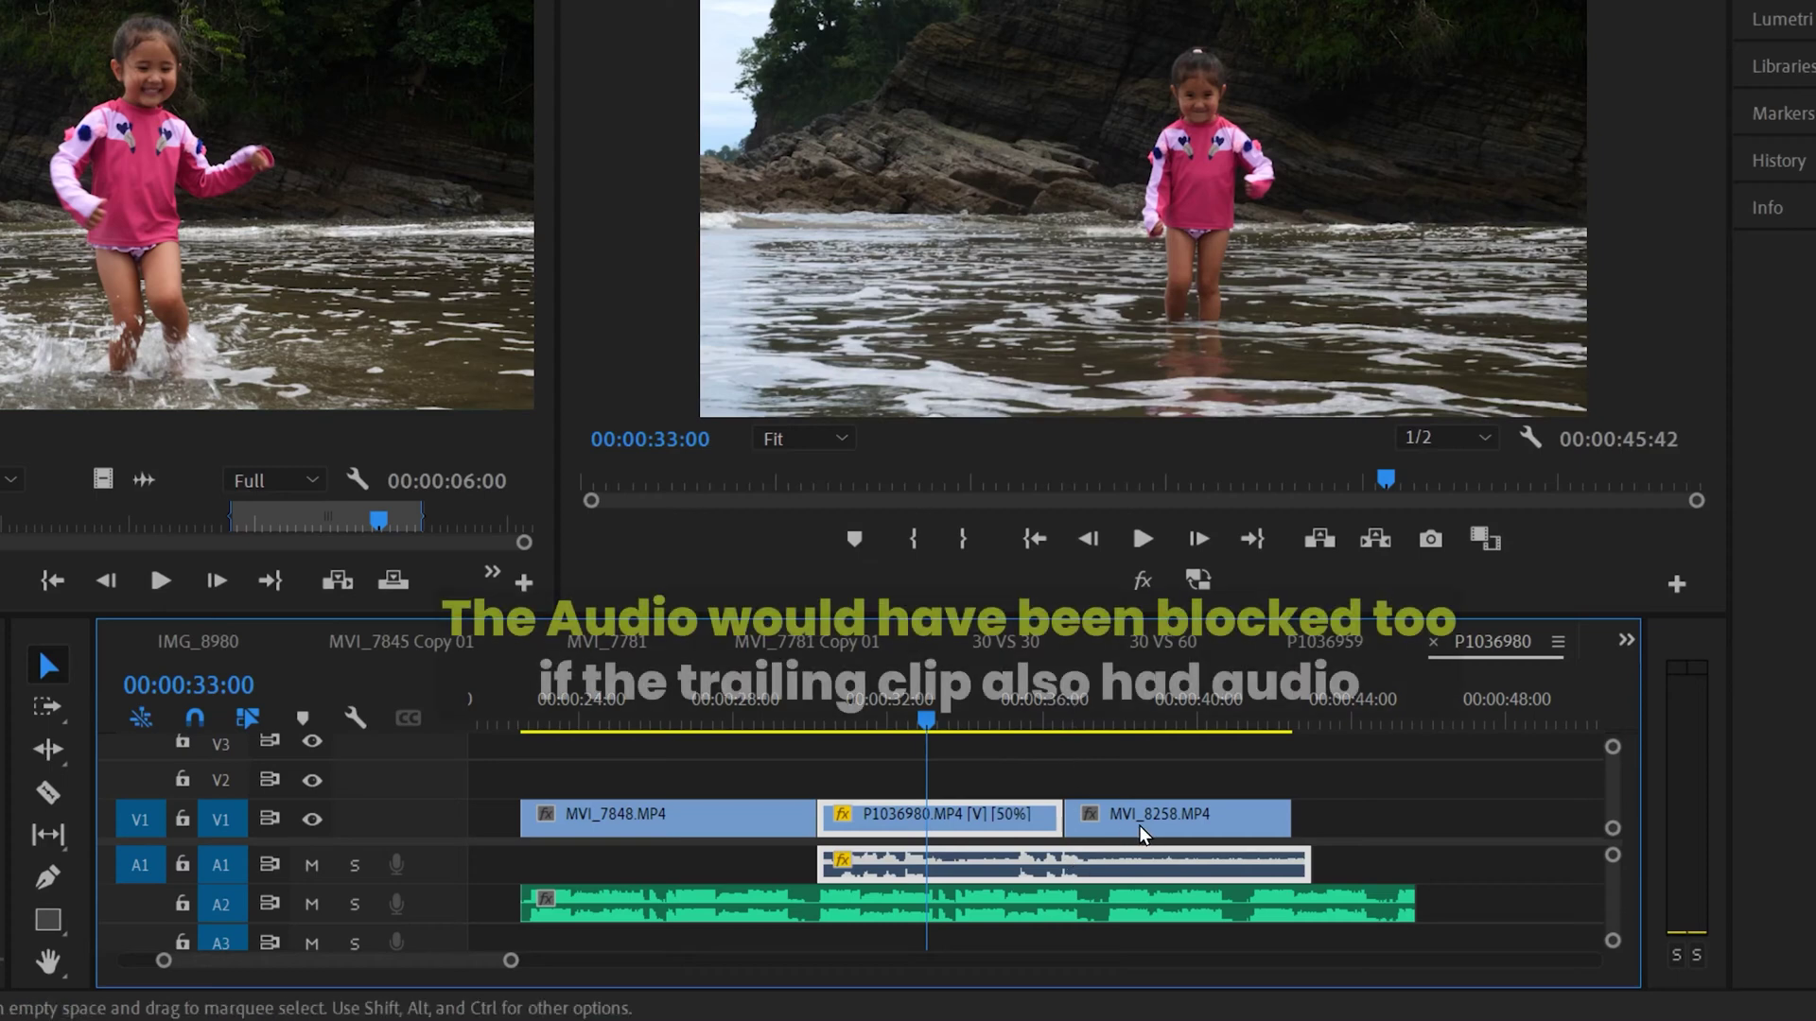
click(1172, 819)
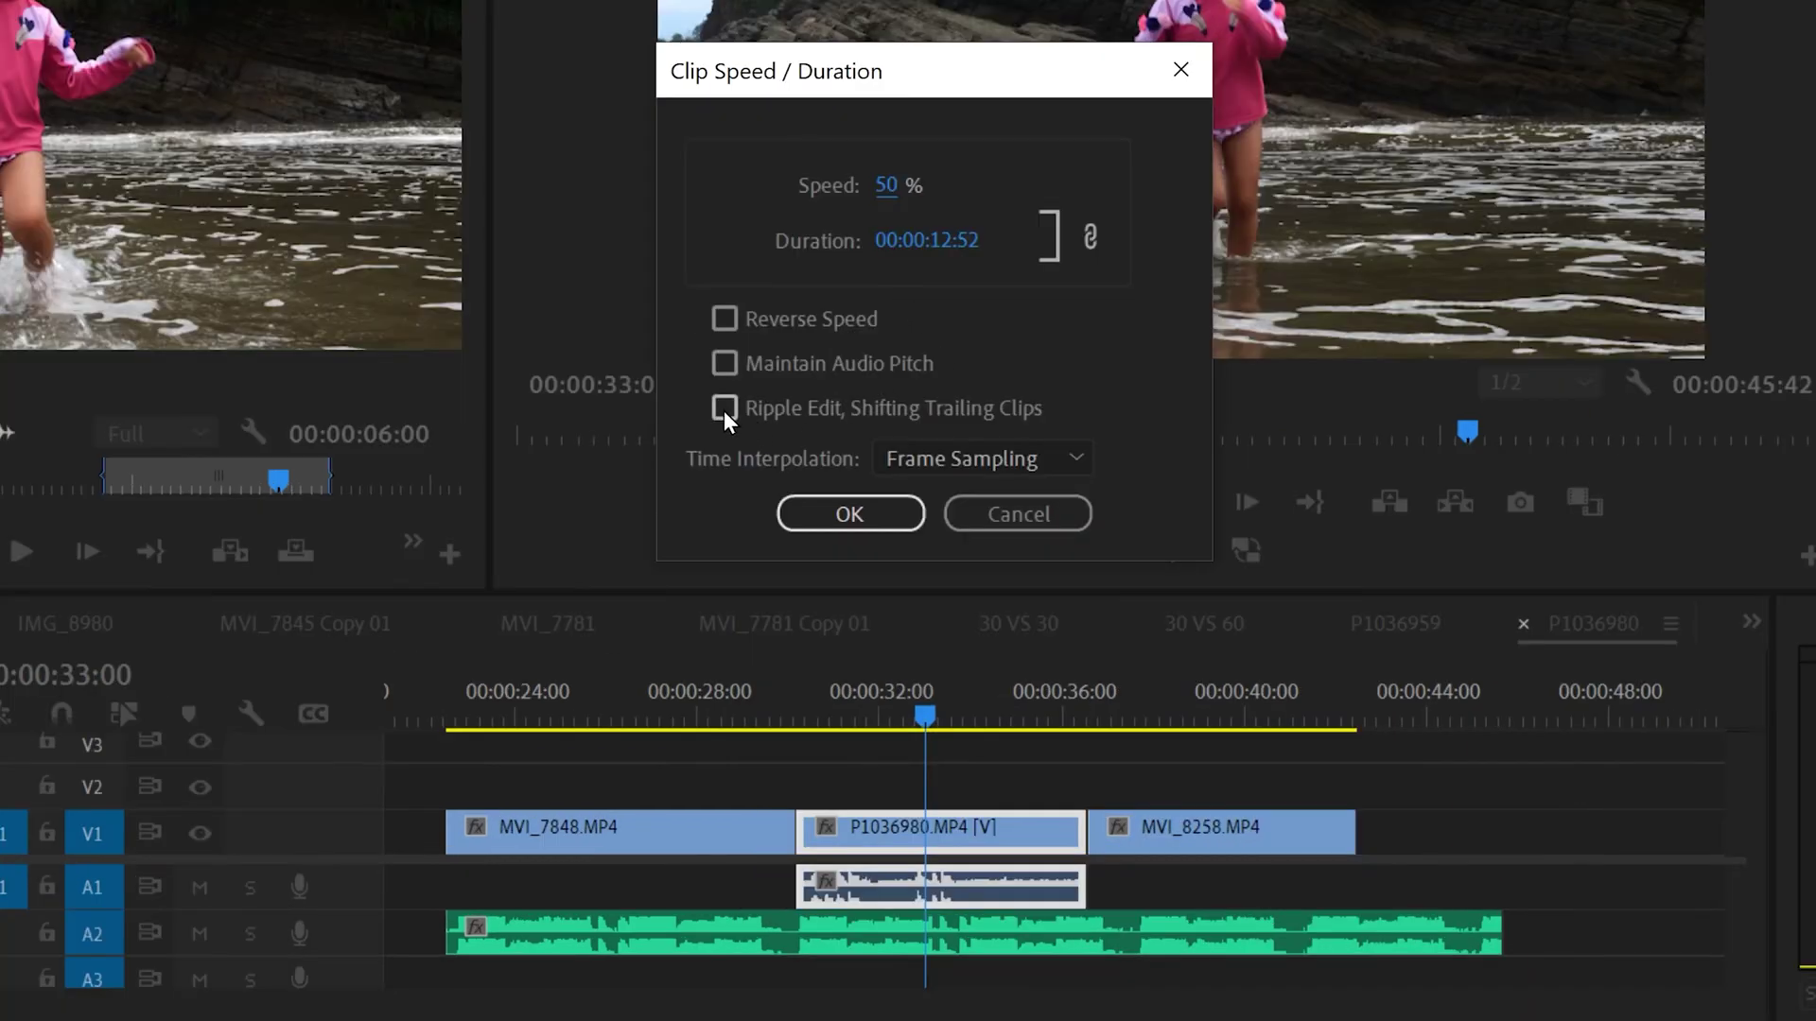
click(724, 409)
click(862, 516)
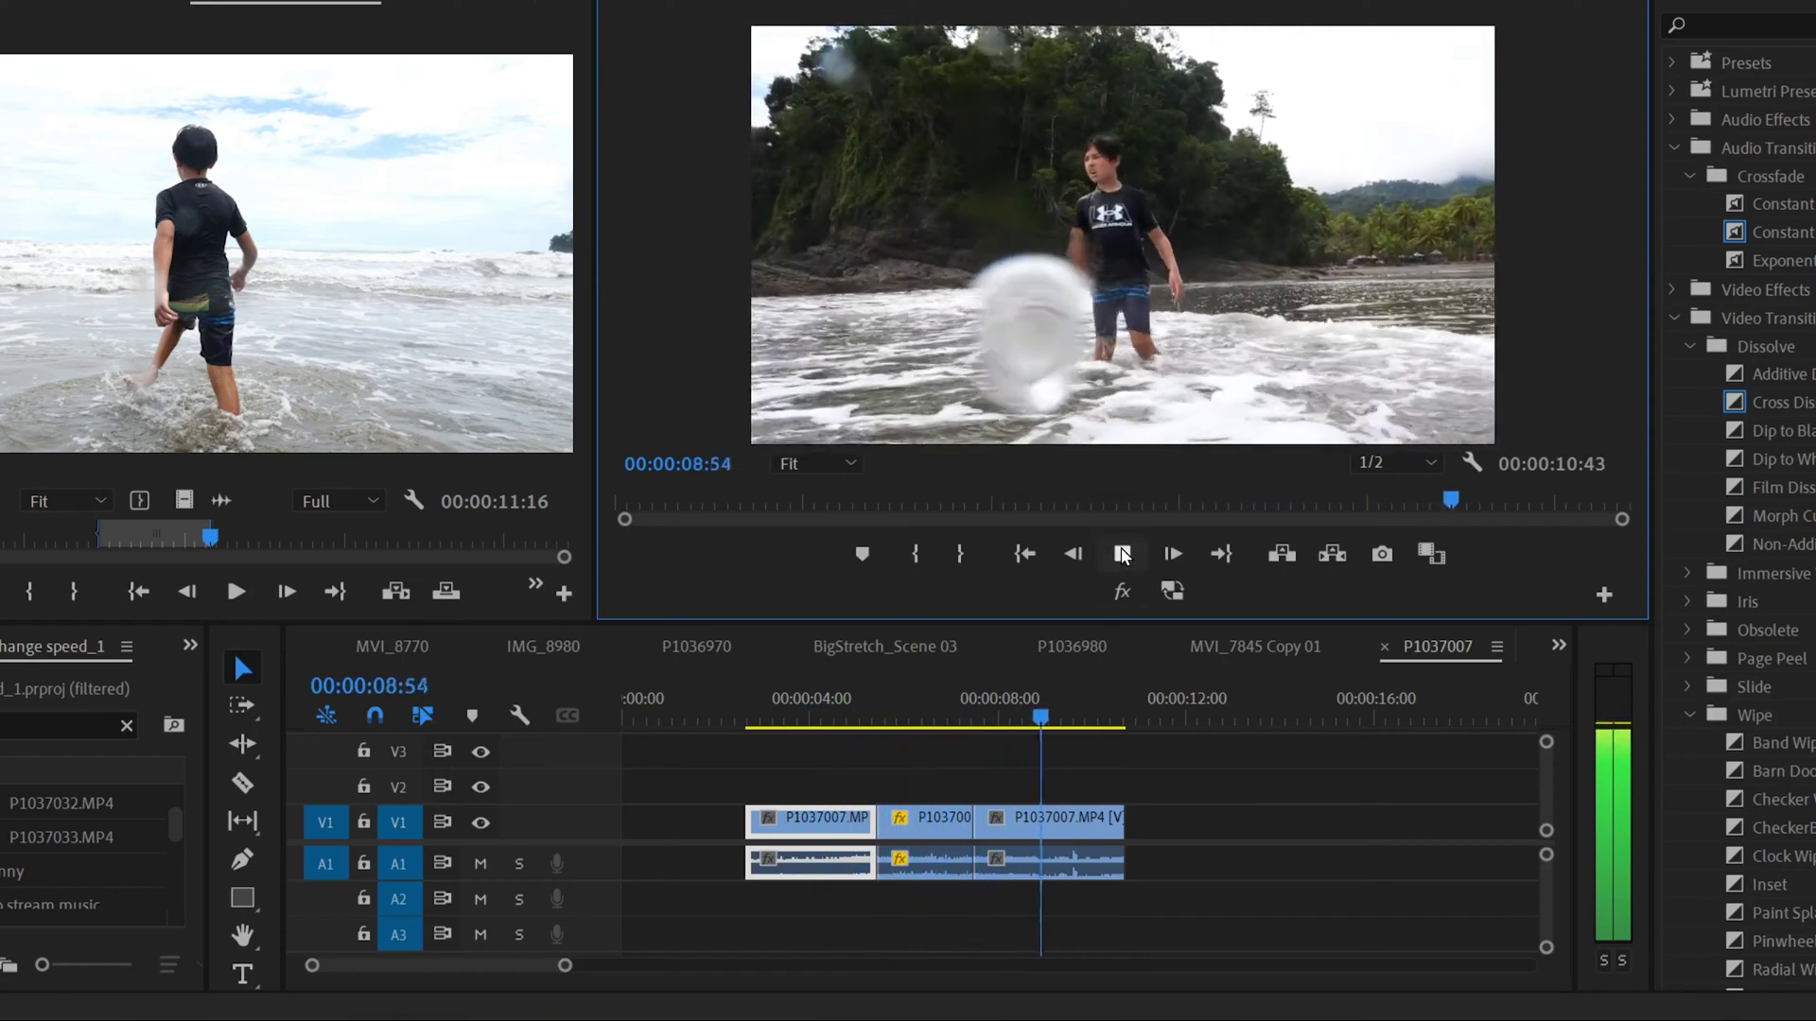
Step: Cut the P1037007.MP4 clip at 00:00:05:24 and 00:00:05:57 with the Razor tool to isolate the jump
click(789, 735)
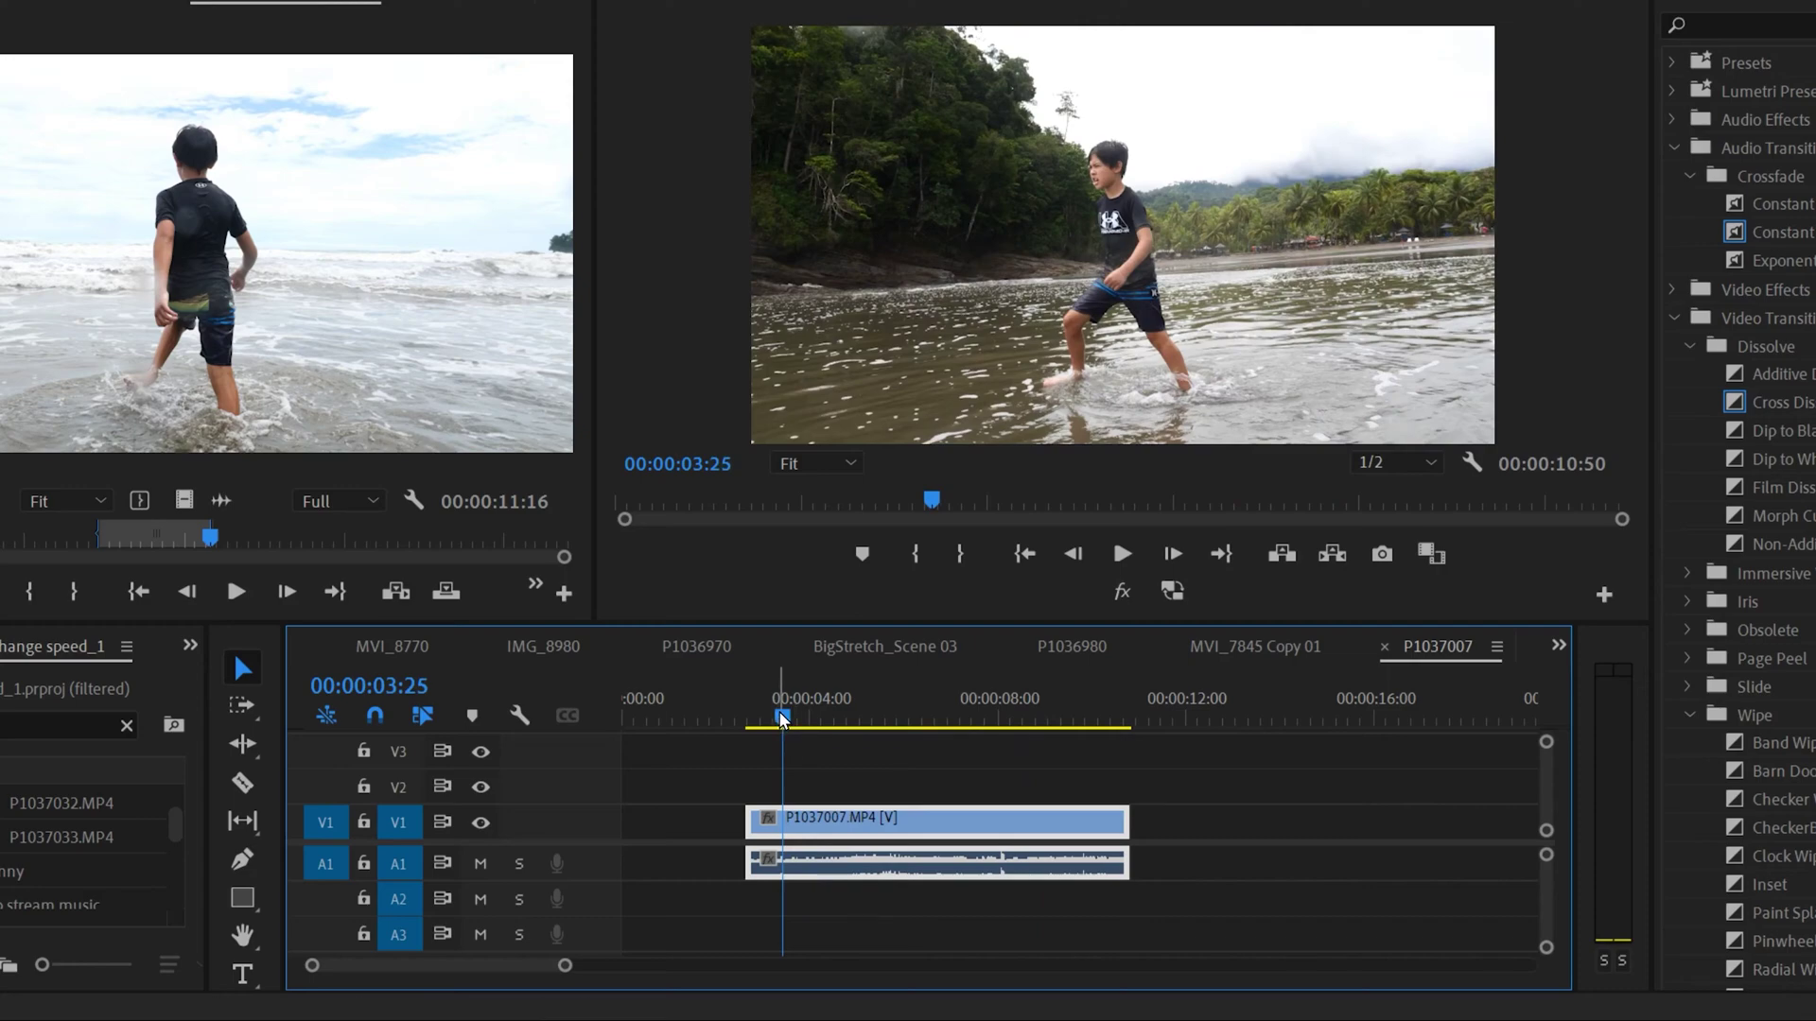
drag(781, 719, 877, 709)
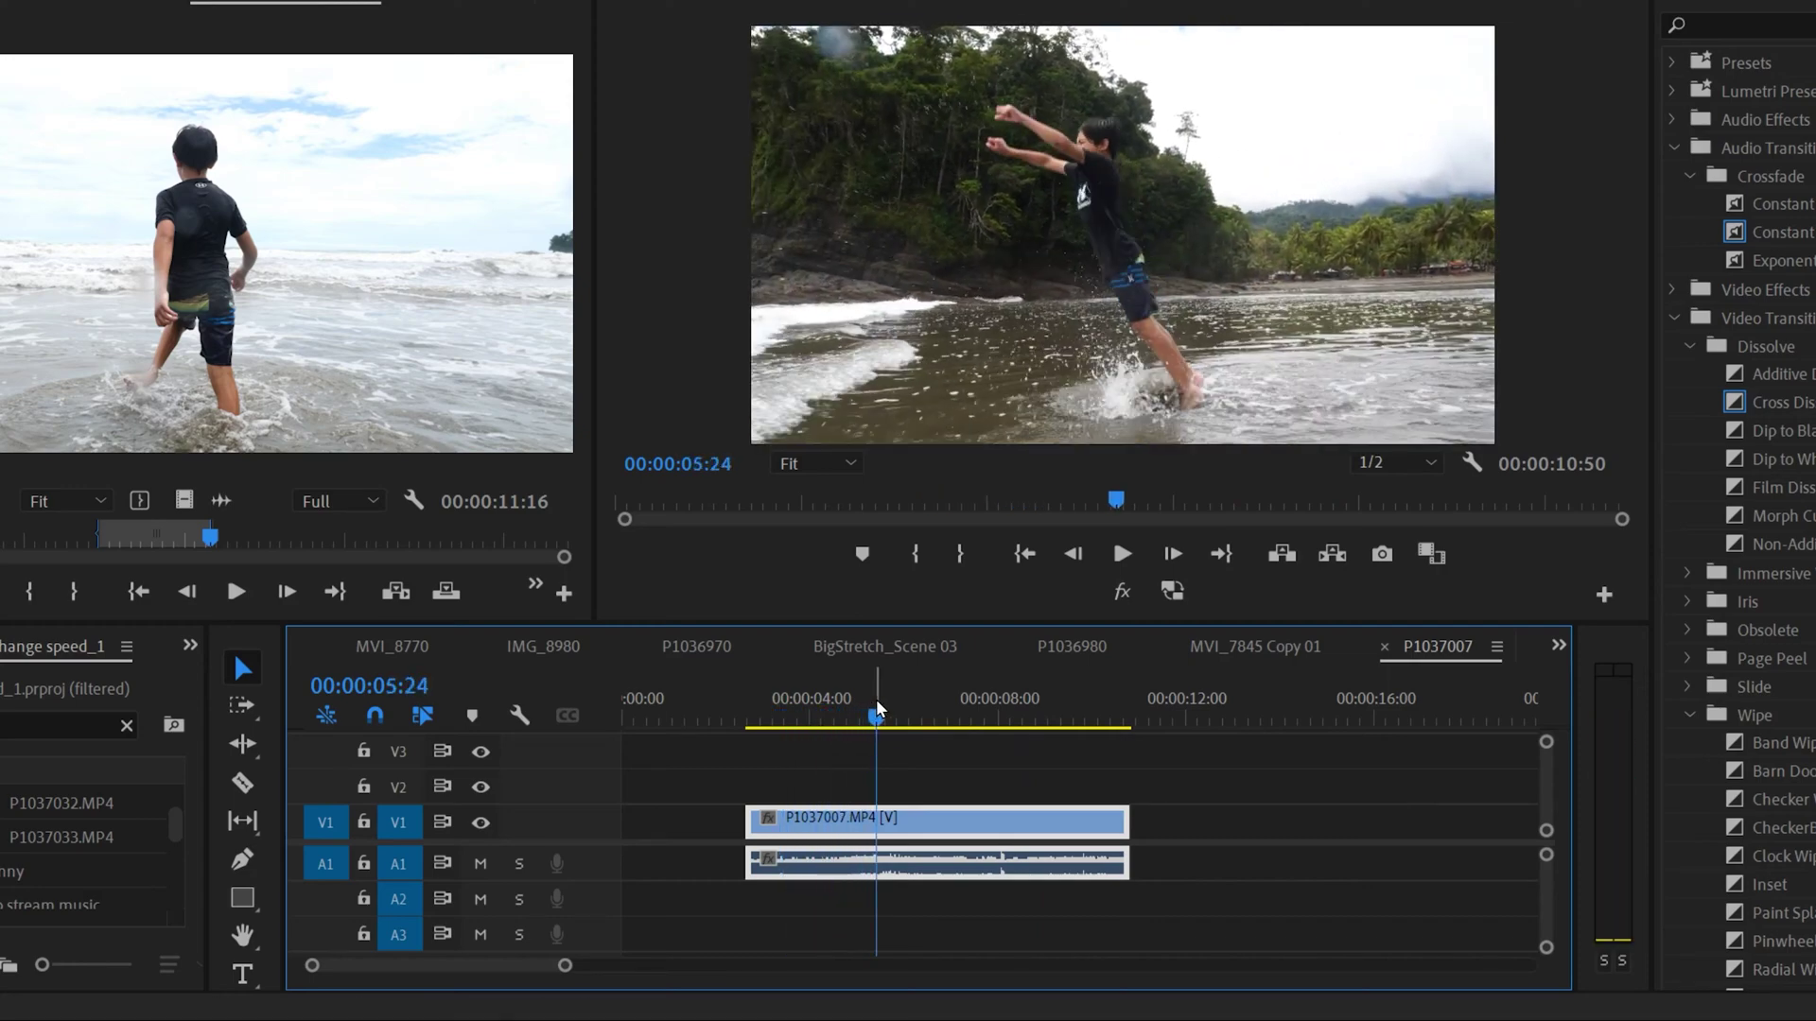
click(244, 784)
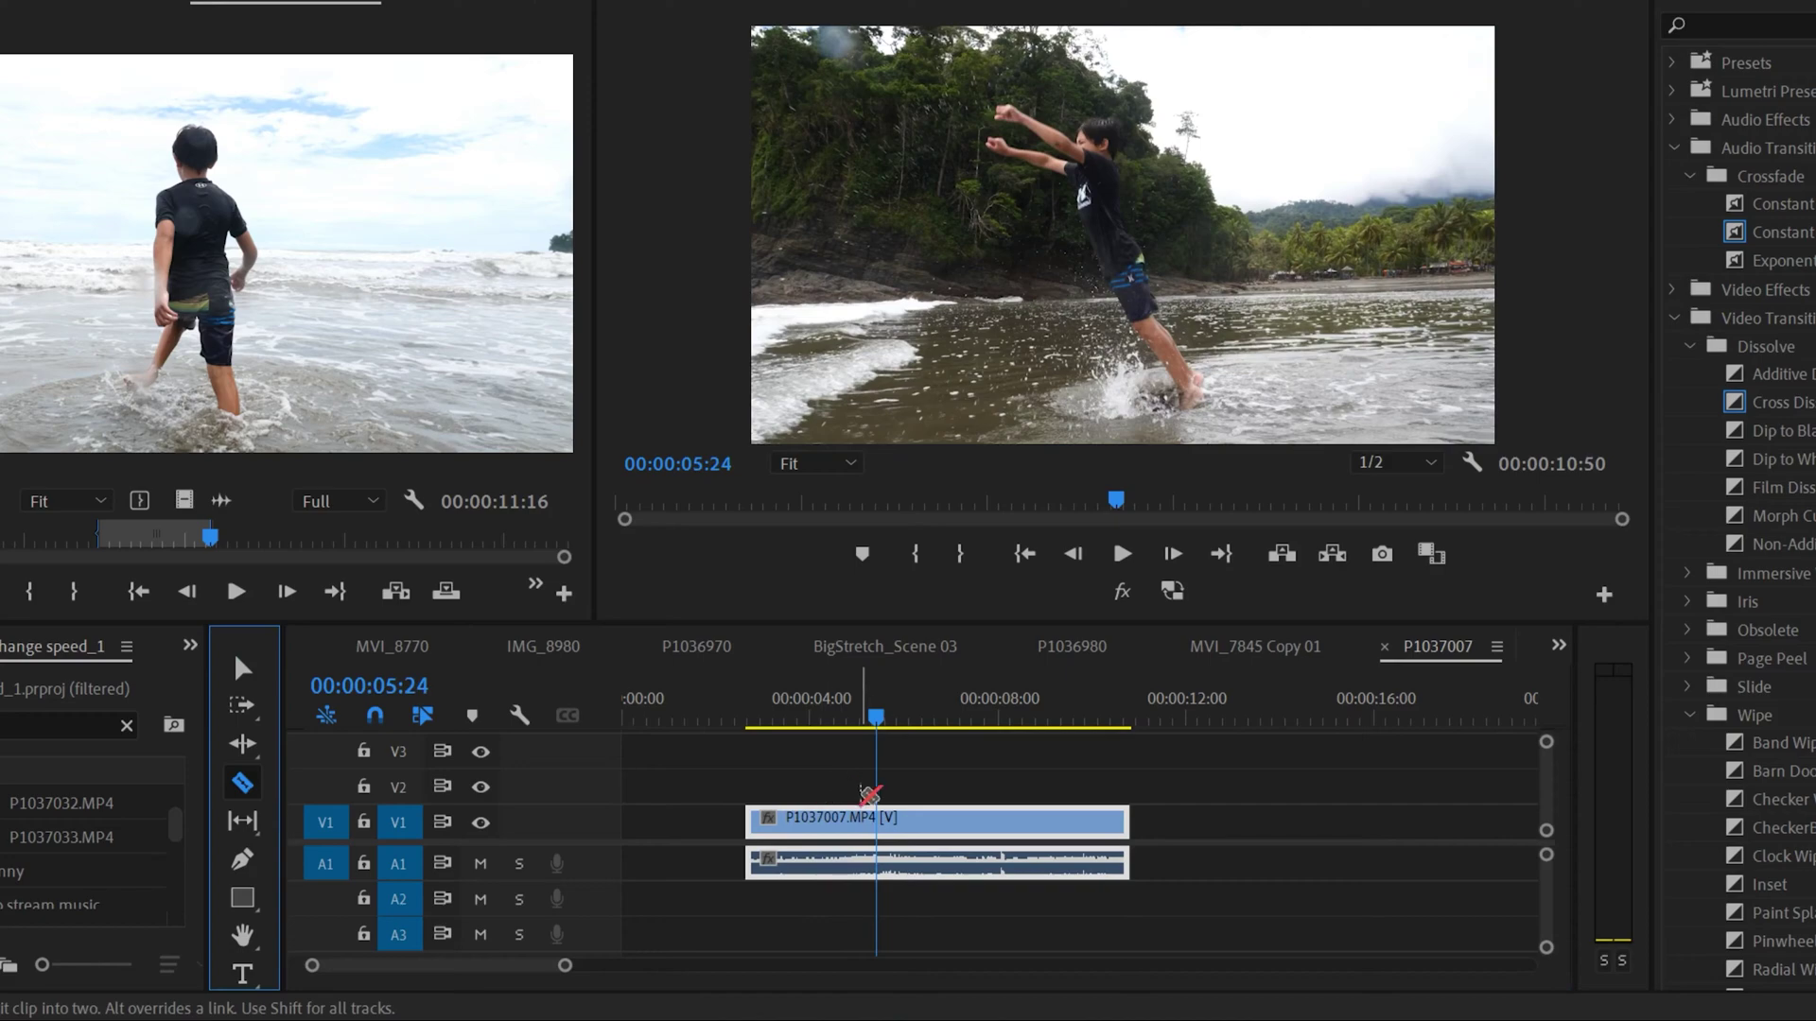
click(889, 821)
mouse_move(880, 721)
mouse_down()
mouse_move(925, 718)
mouse_move(903, 718)
mouse_up()
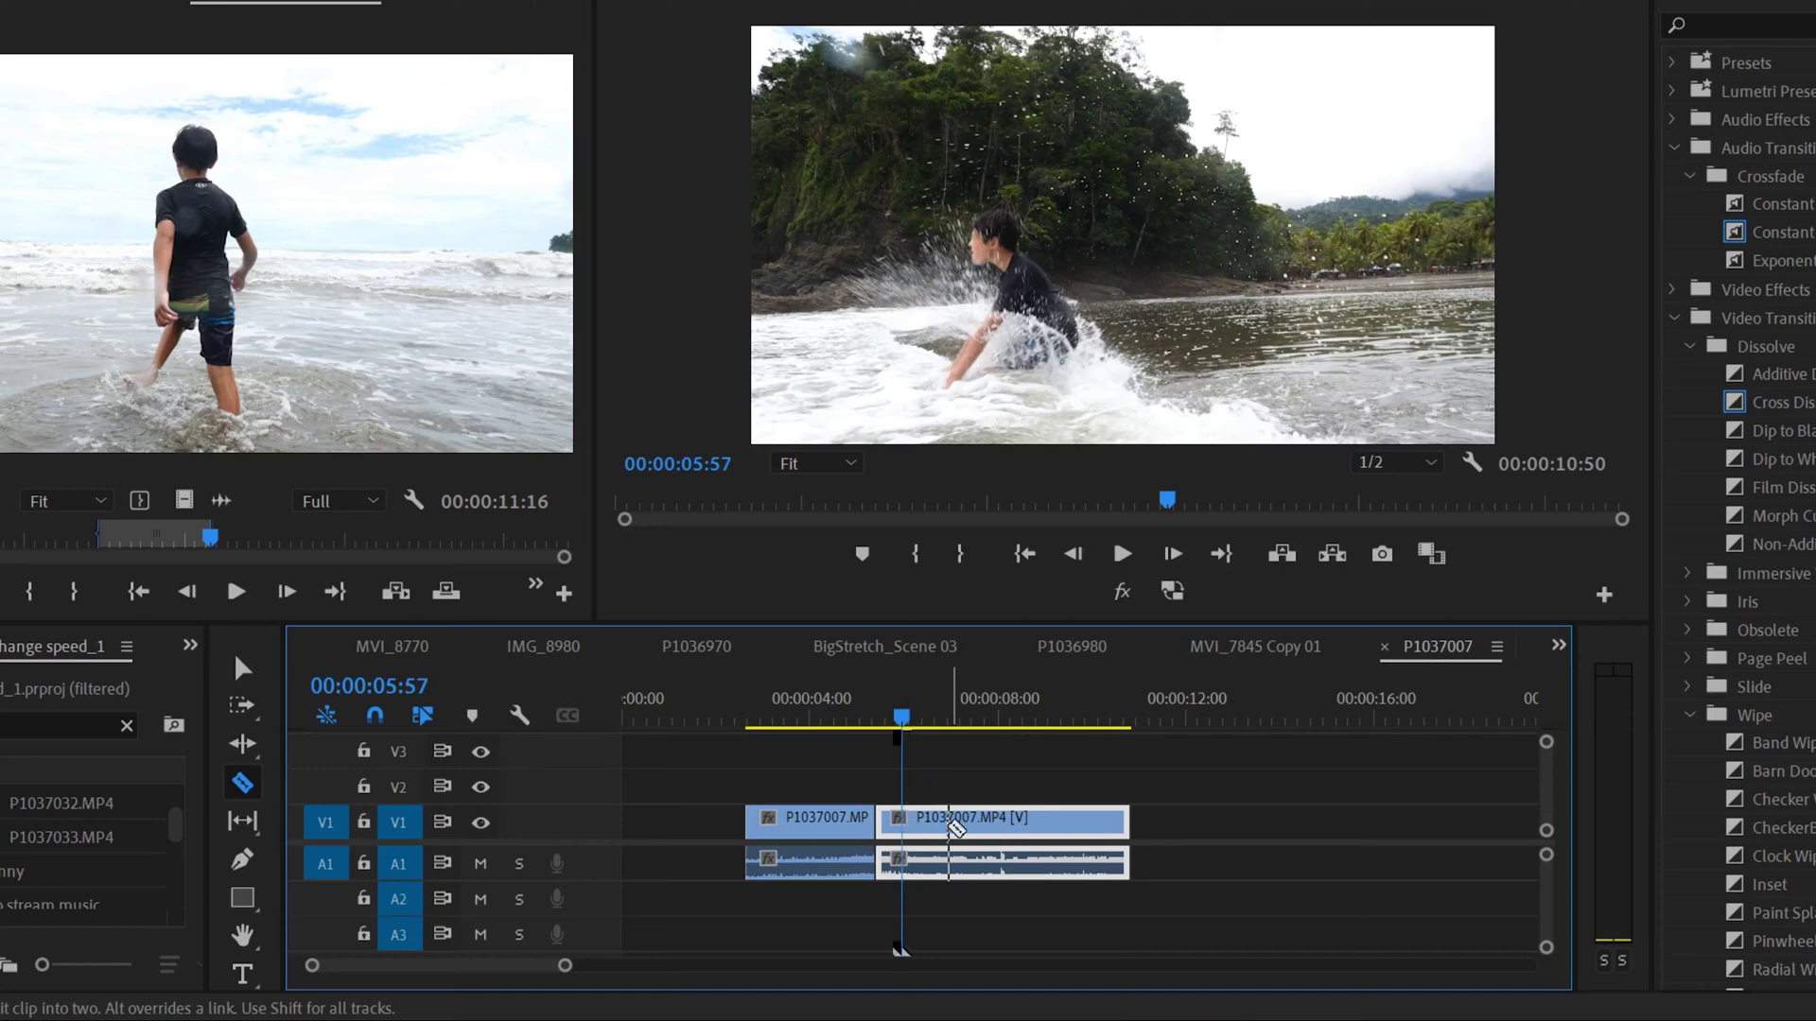
click(905, 821)
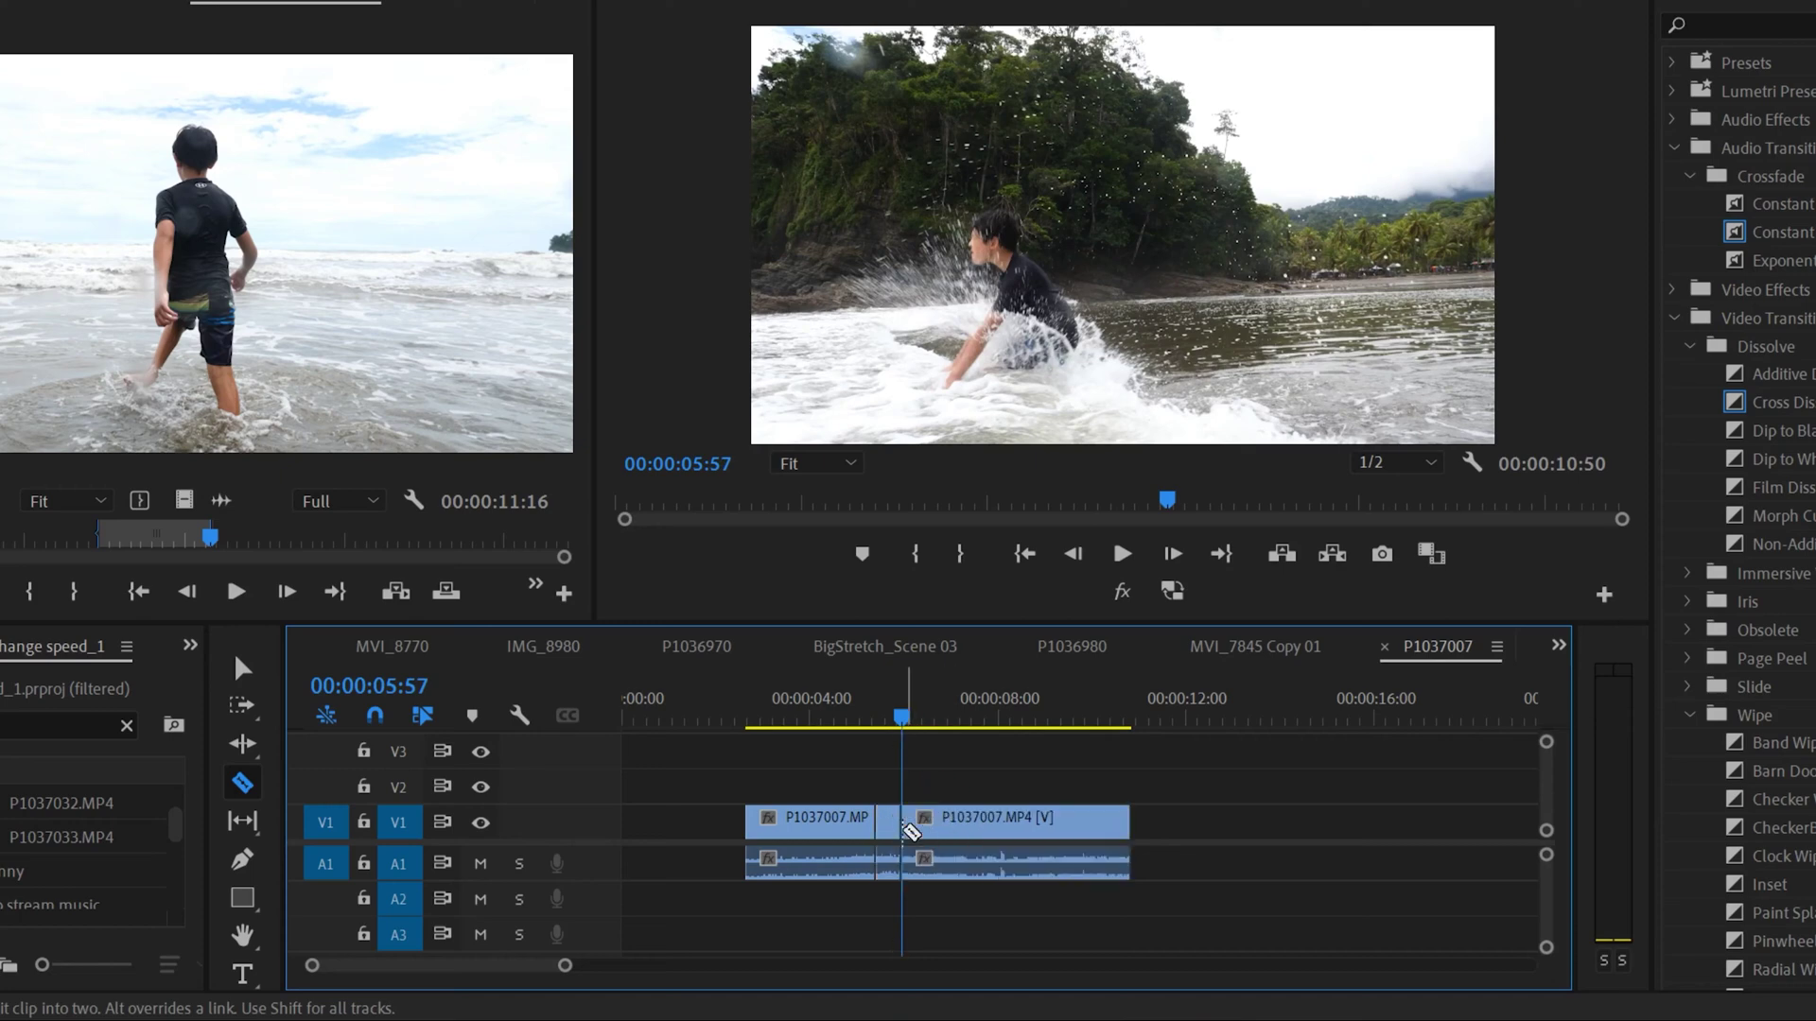
Step: Slow the short middle segment of P1037007.MP4 to 25% with Ripple Edit, Shifting Trailing Clips, and play from before the first cut
click(243, 671)
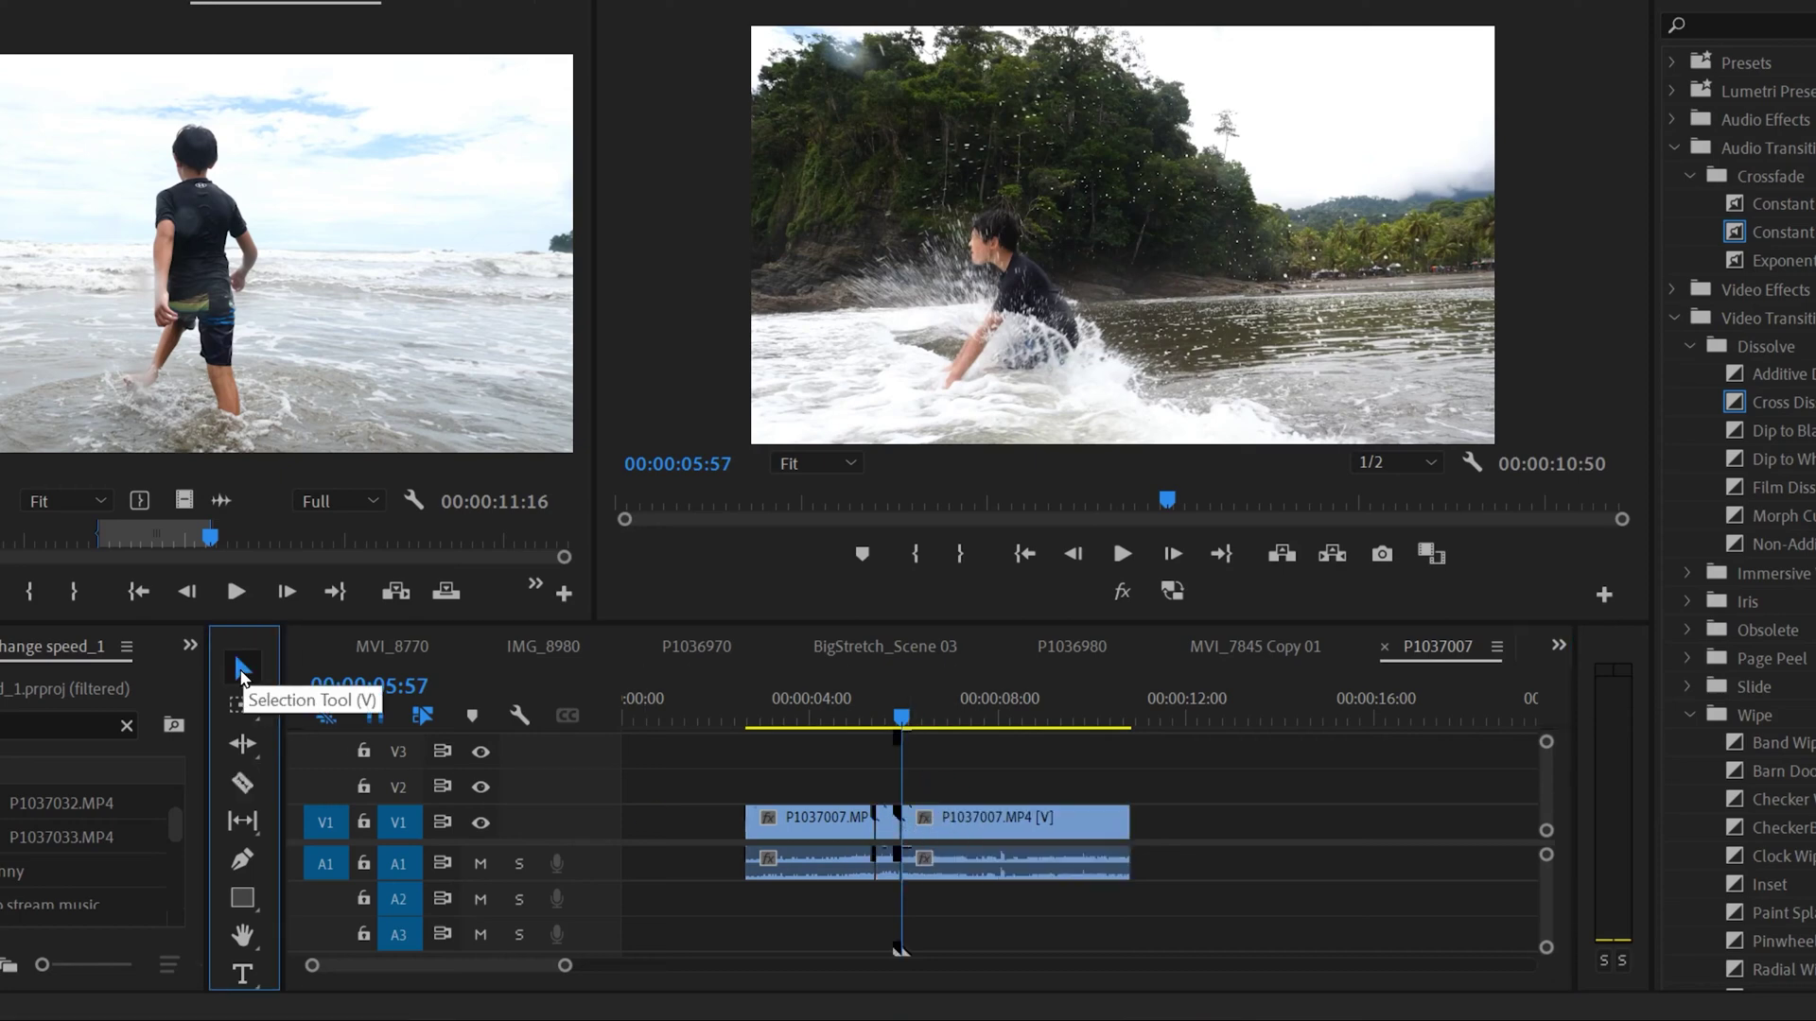
right_click(886, 840)
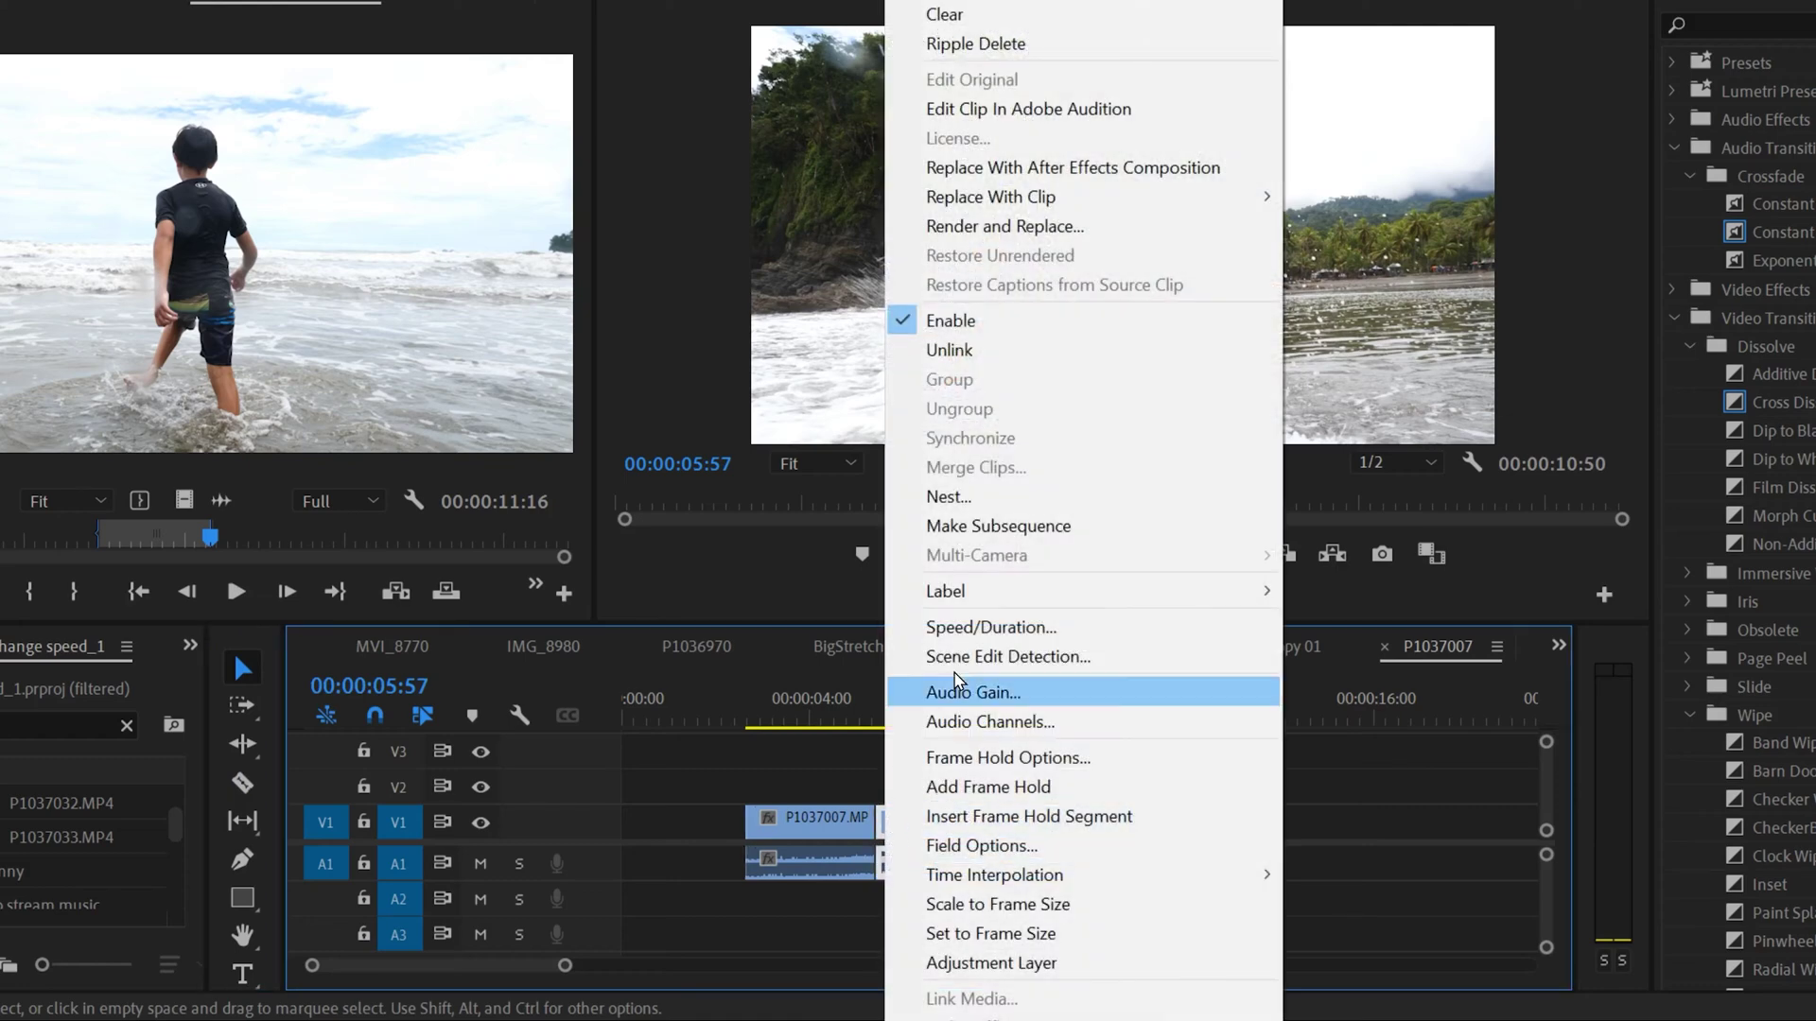
click(981, 627)
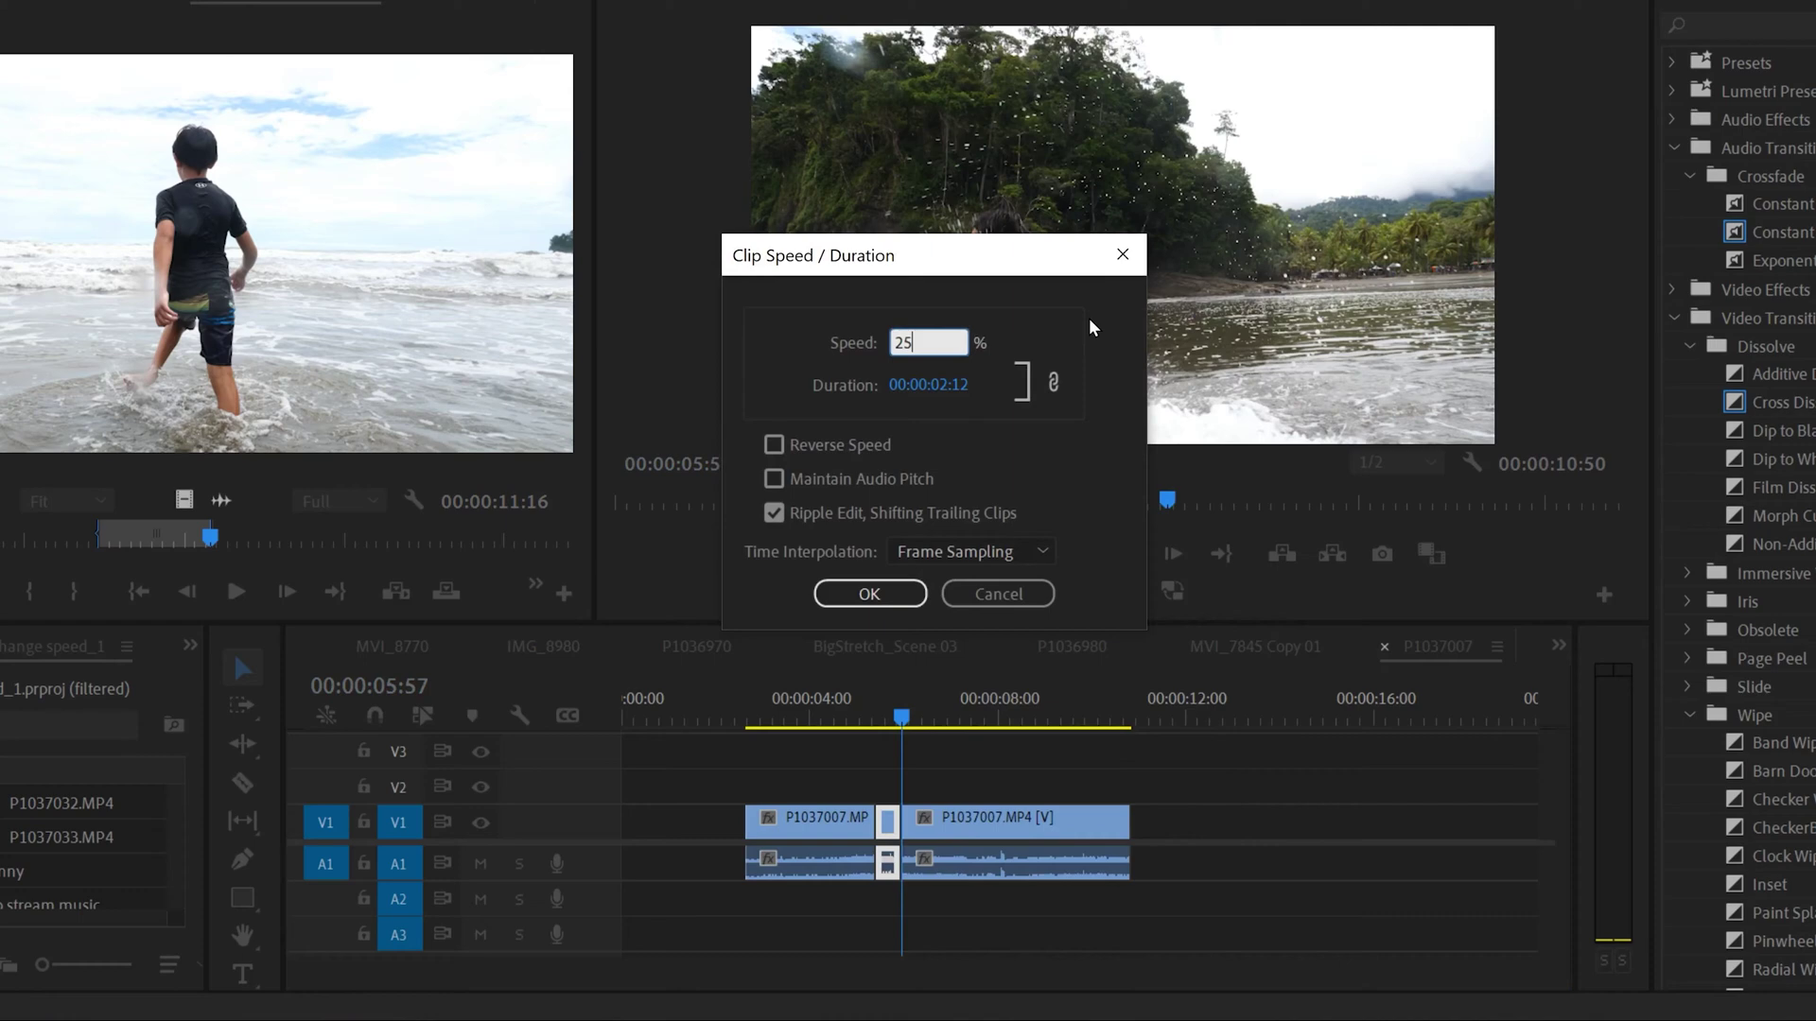
key(Tab)
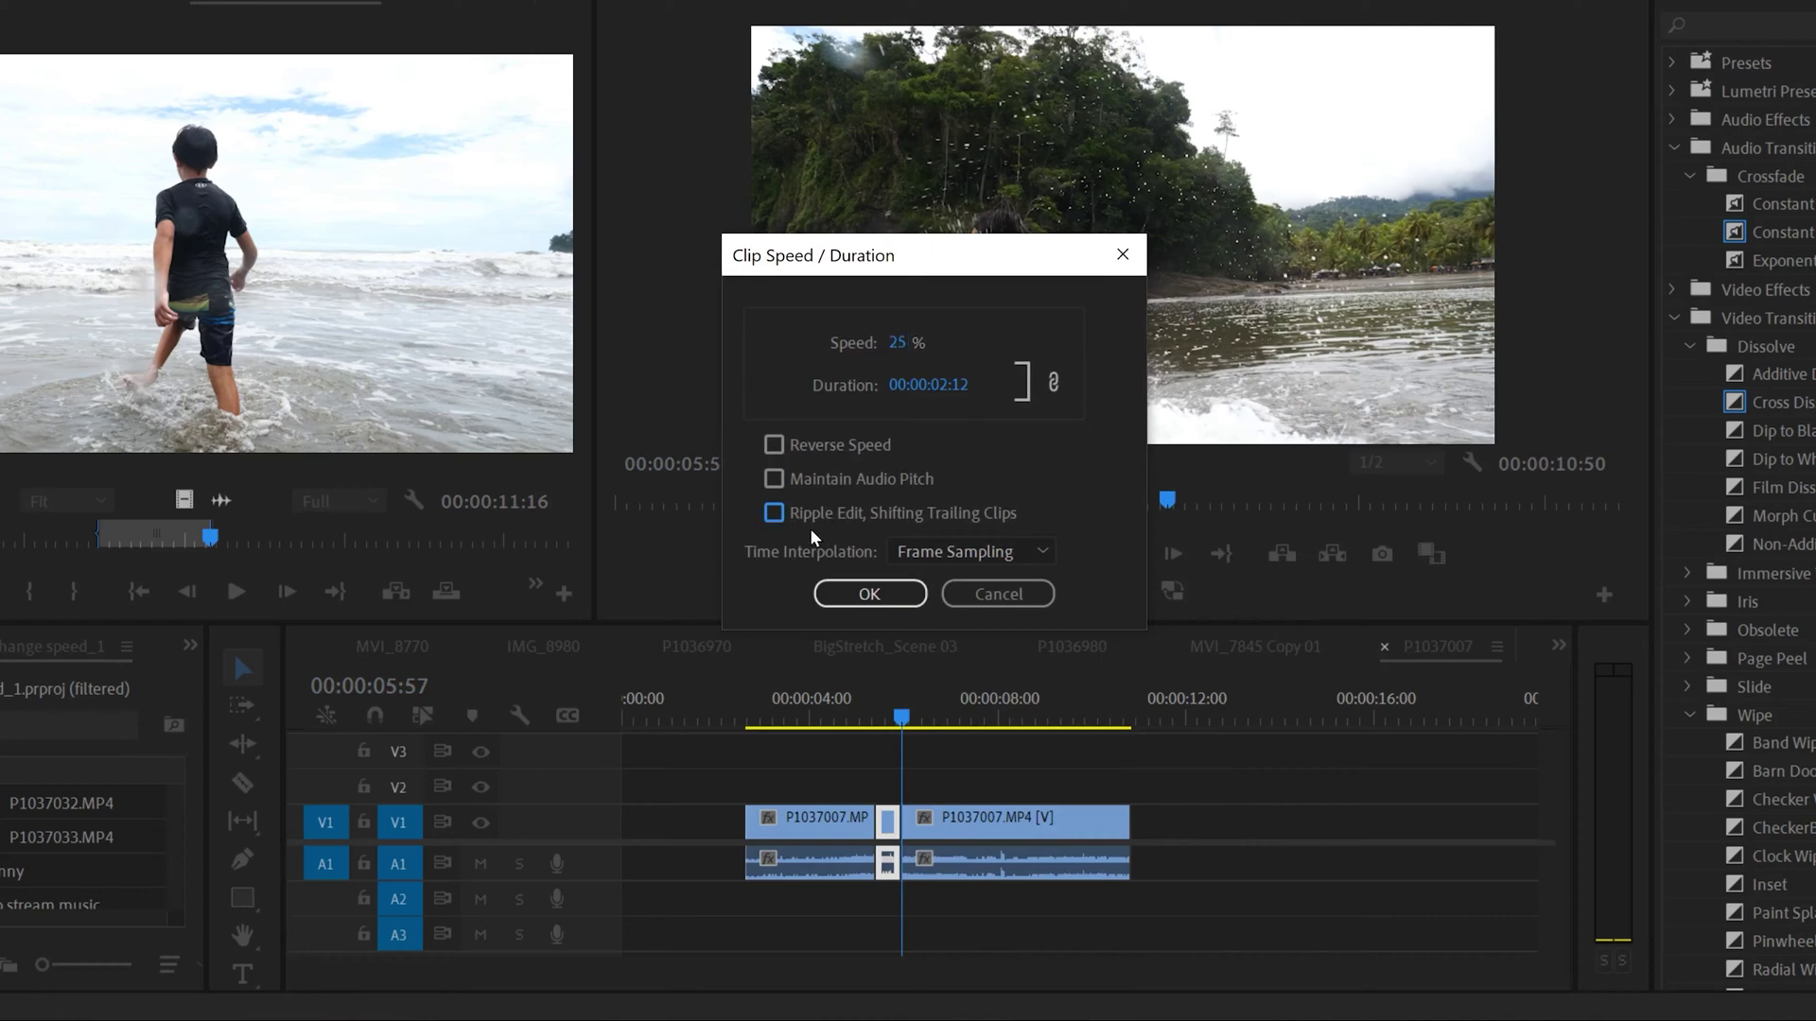
click(774, 513)
click(869, 593)
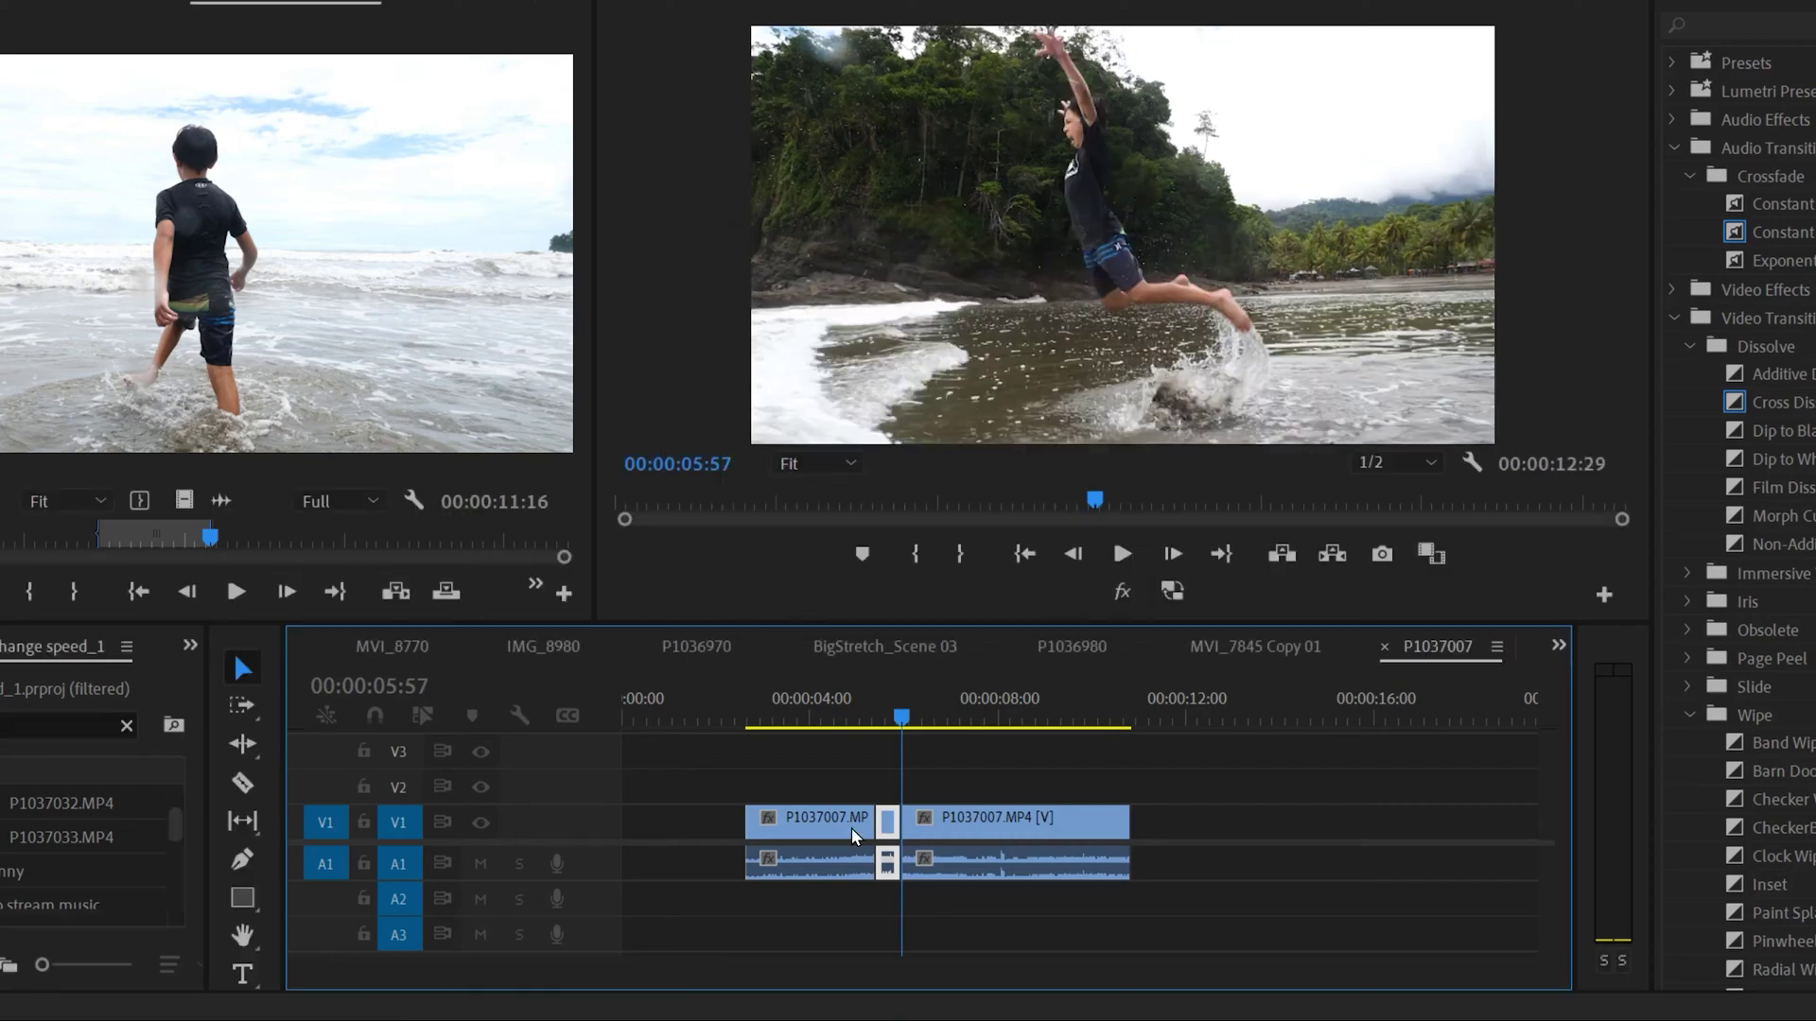
click(854, 719)
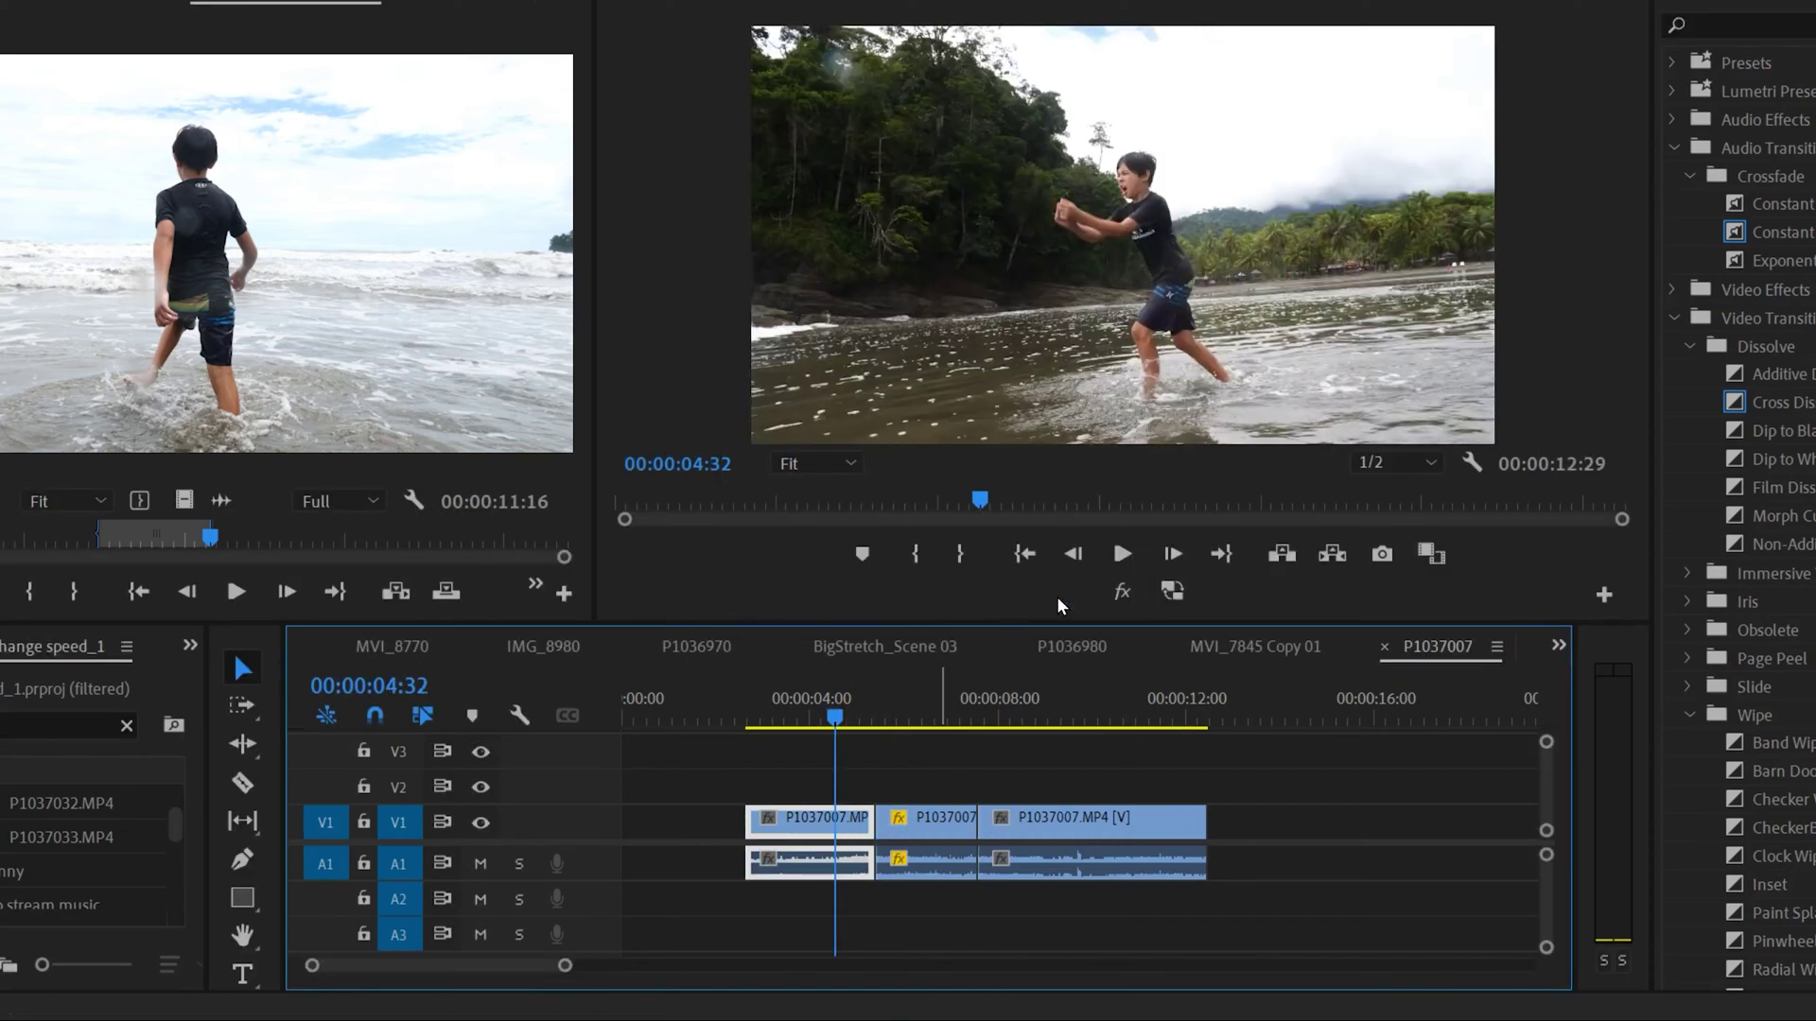
click(1122, 554)
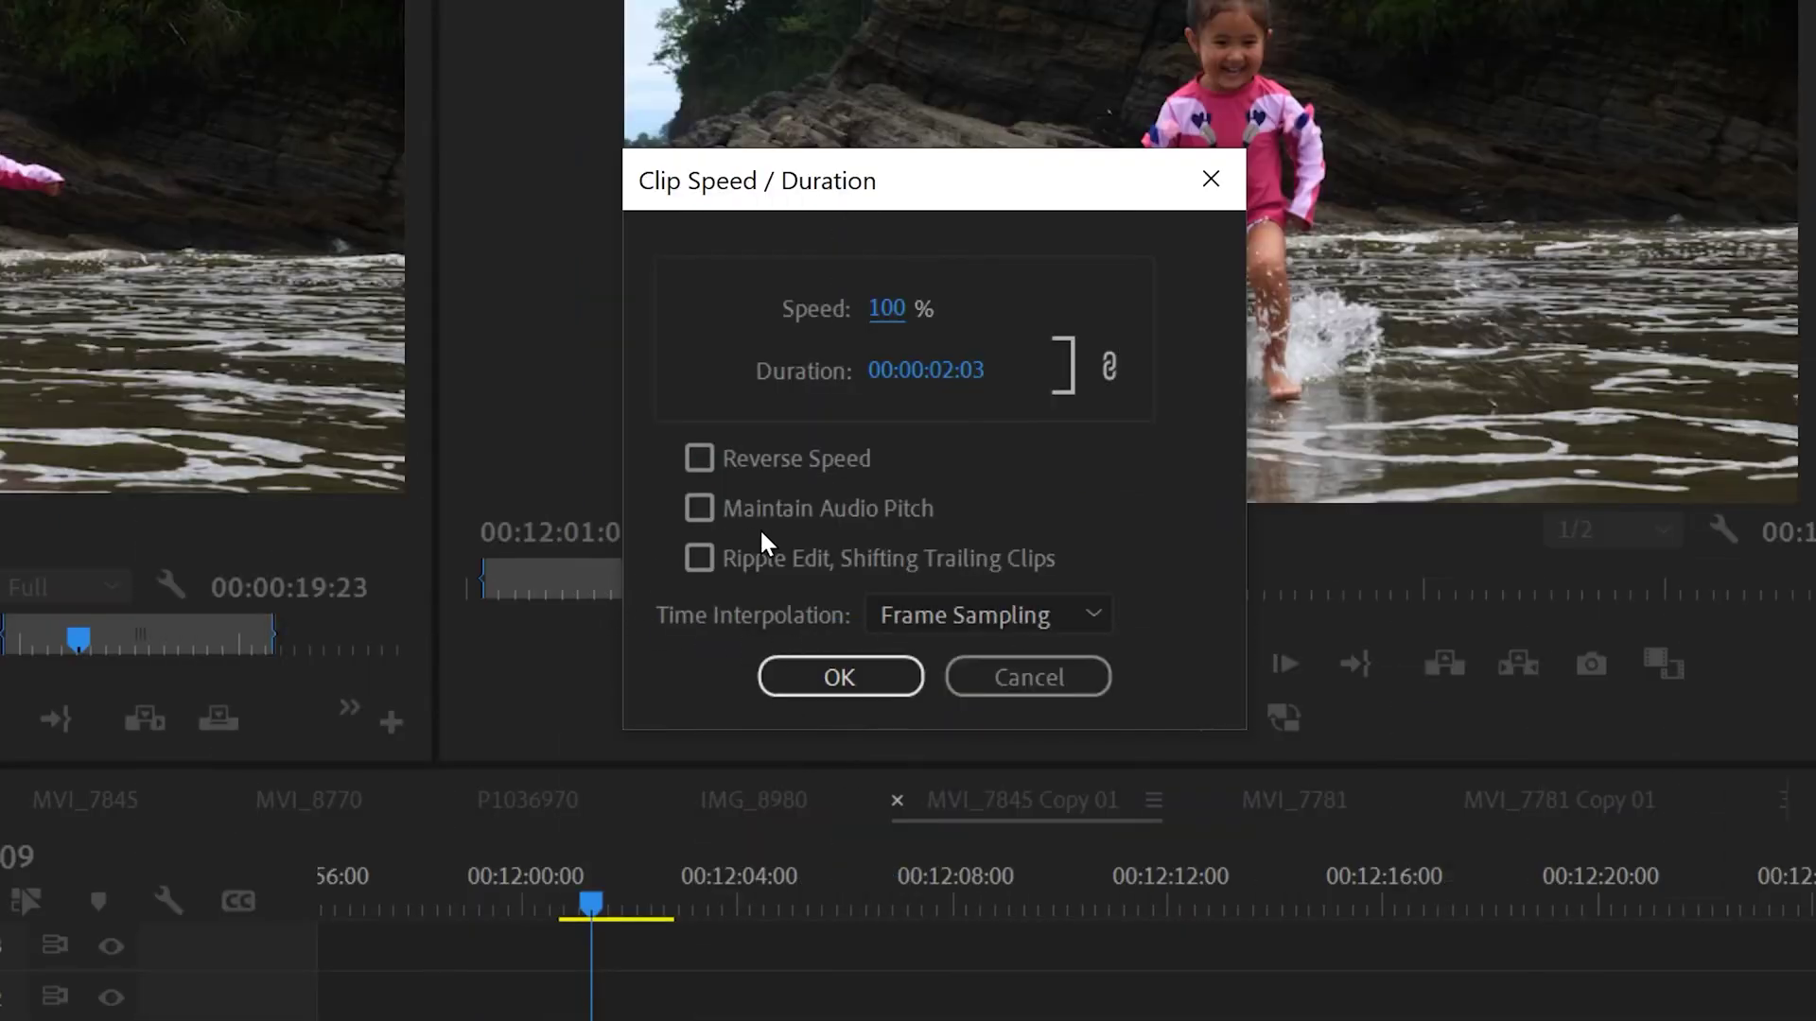
Step: Set the P1036980.MP4 clip's speed to 10% and go through the time interpolation options Frame Sampling, Frame Blending and Optical Flow
click(889, 309)
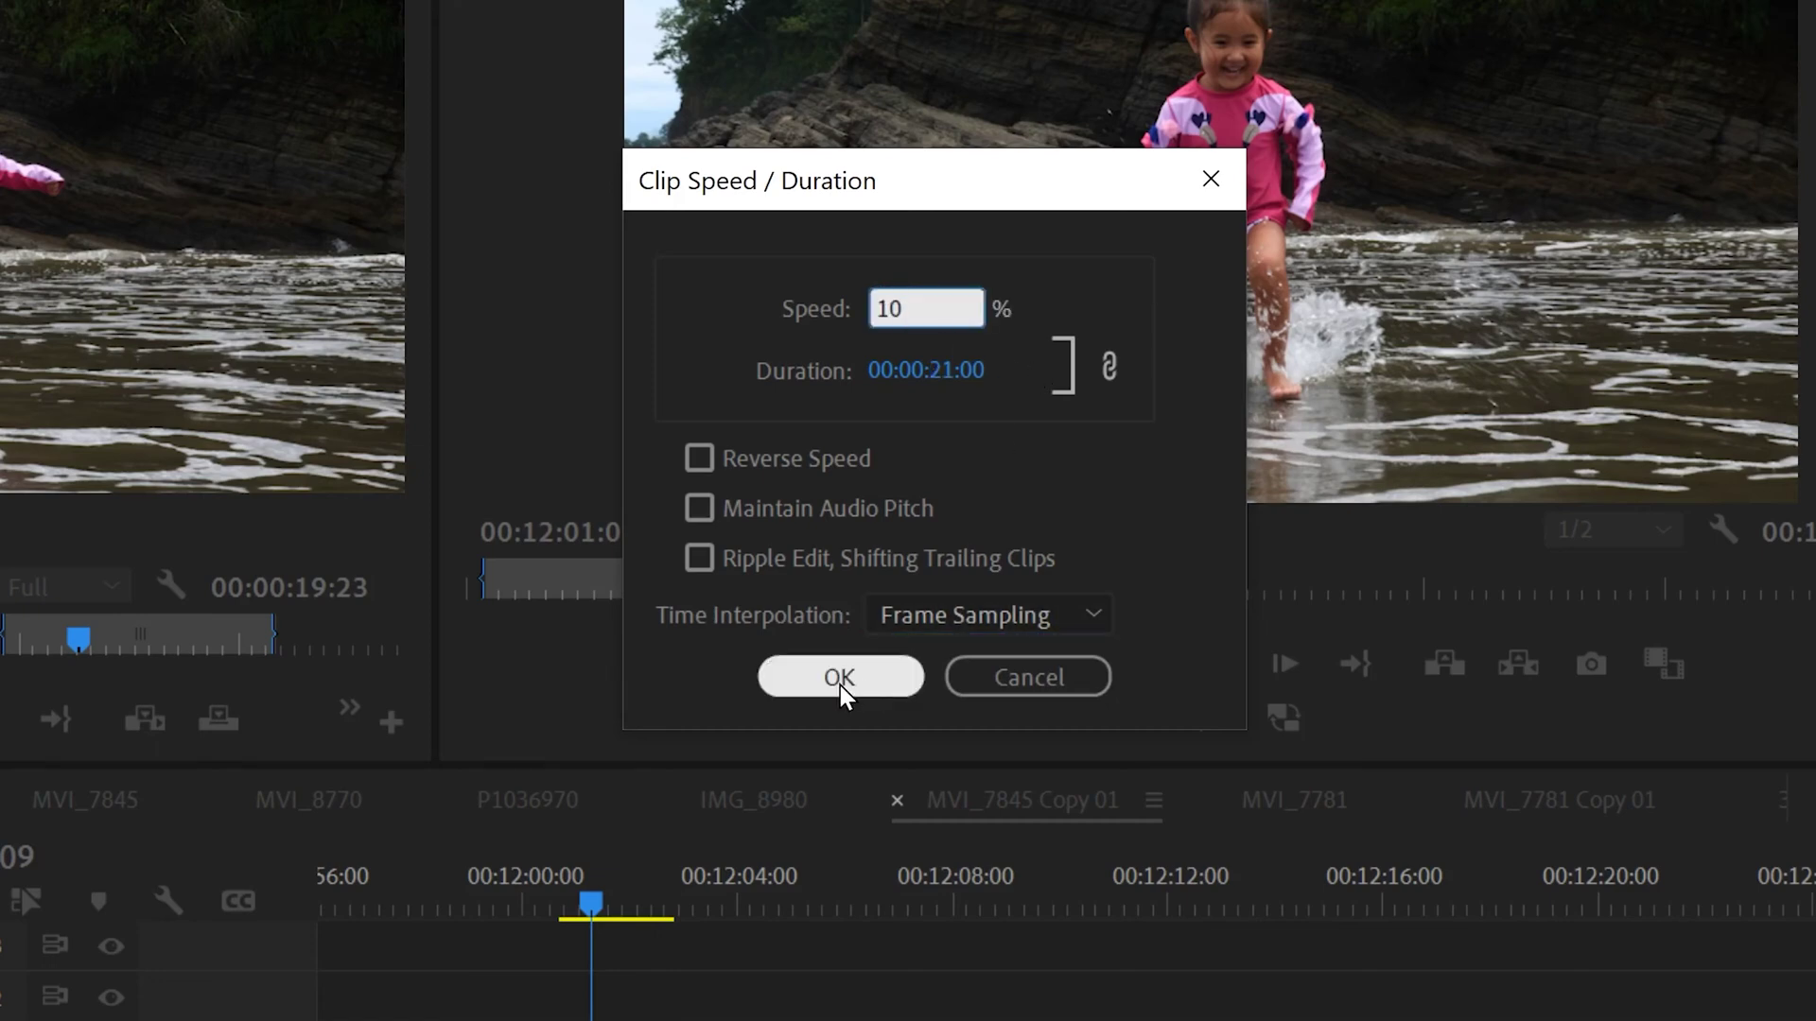
click(840, 677)
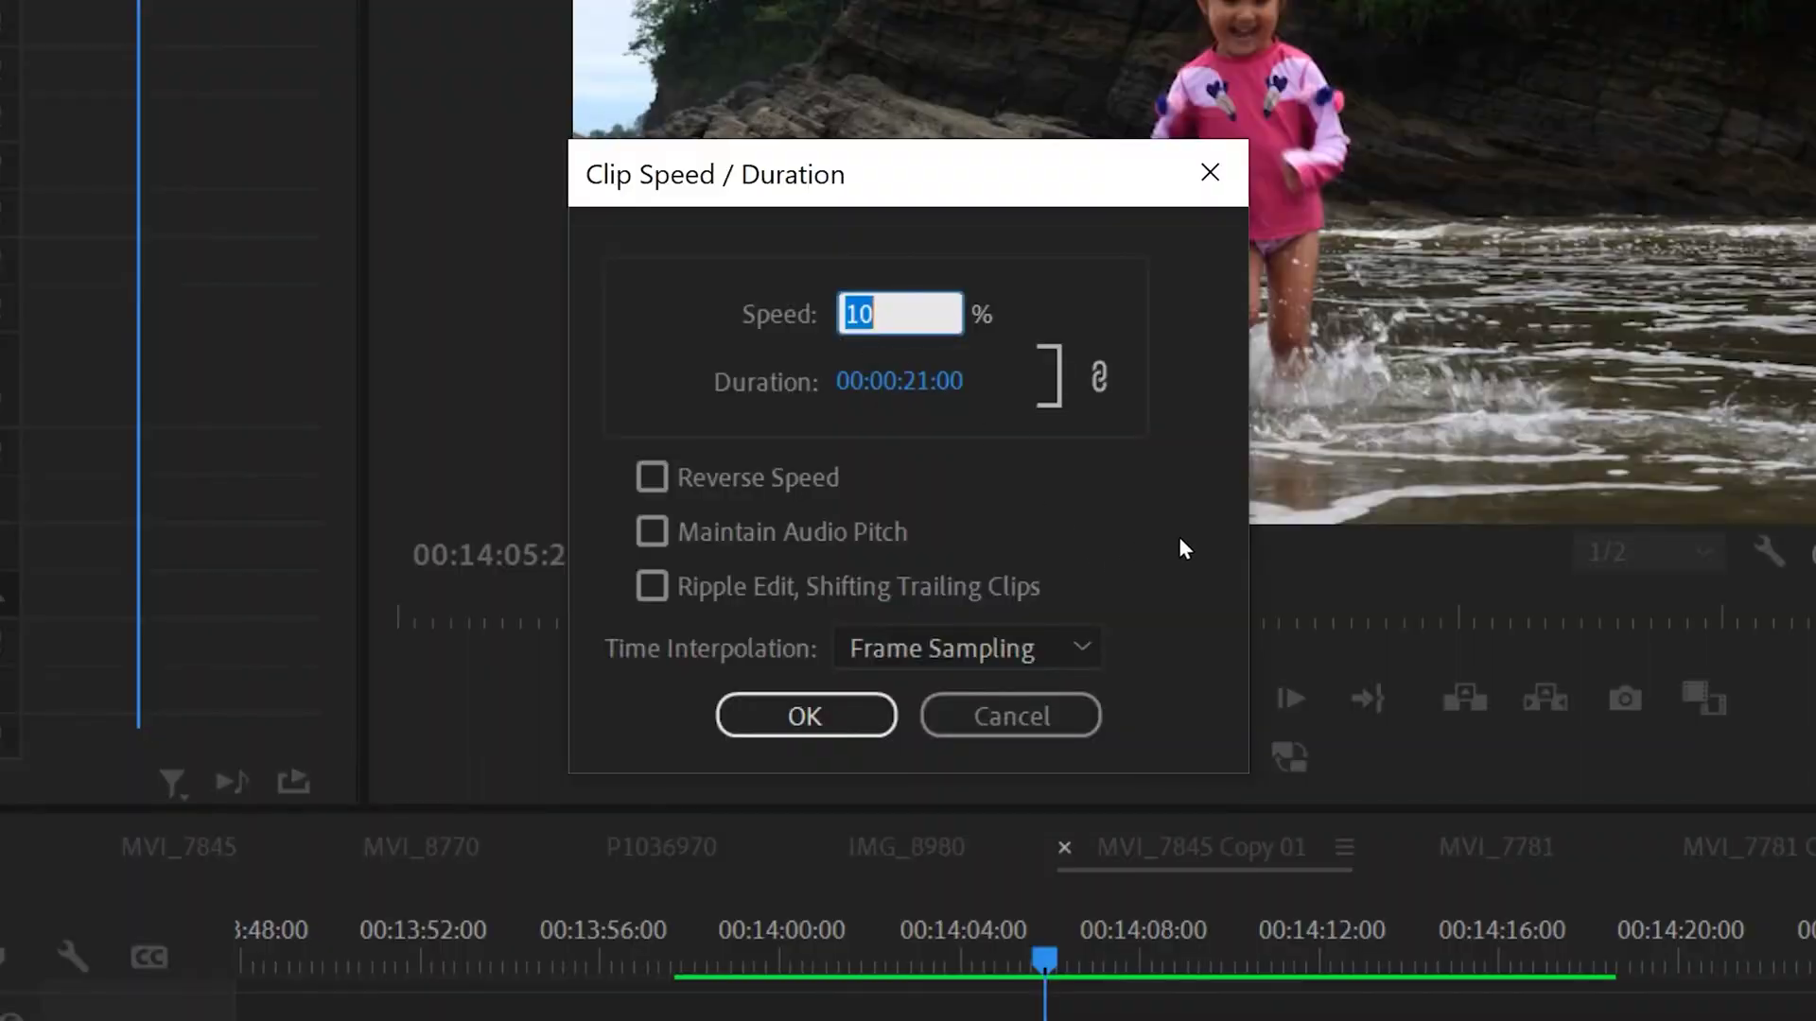
click(1172, 541)
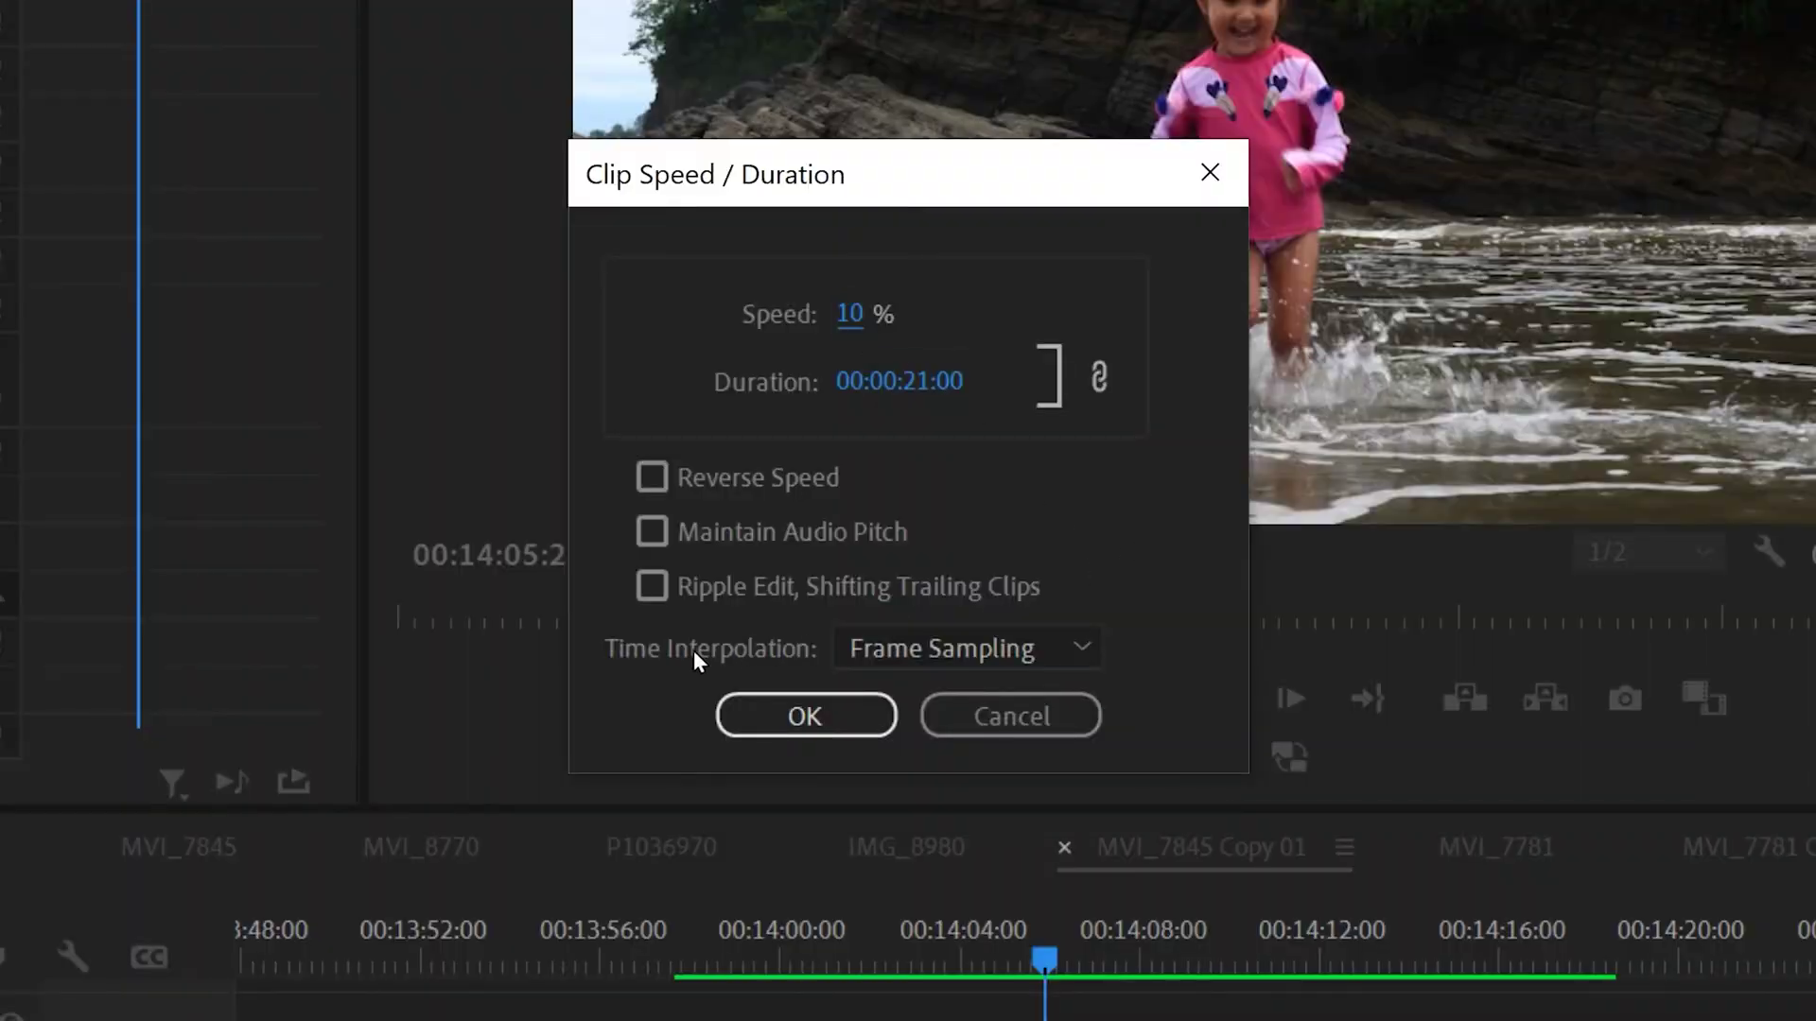
click(1078, 649)
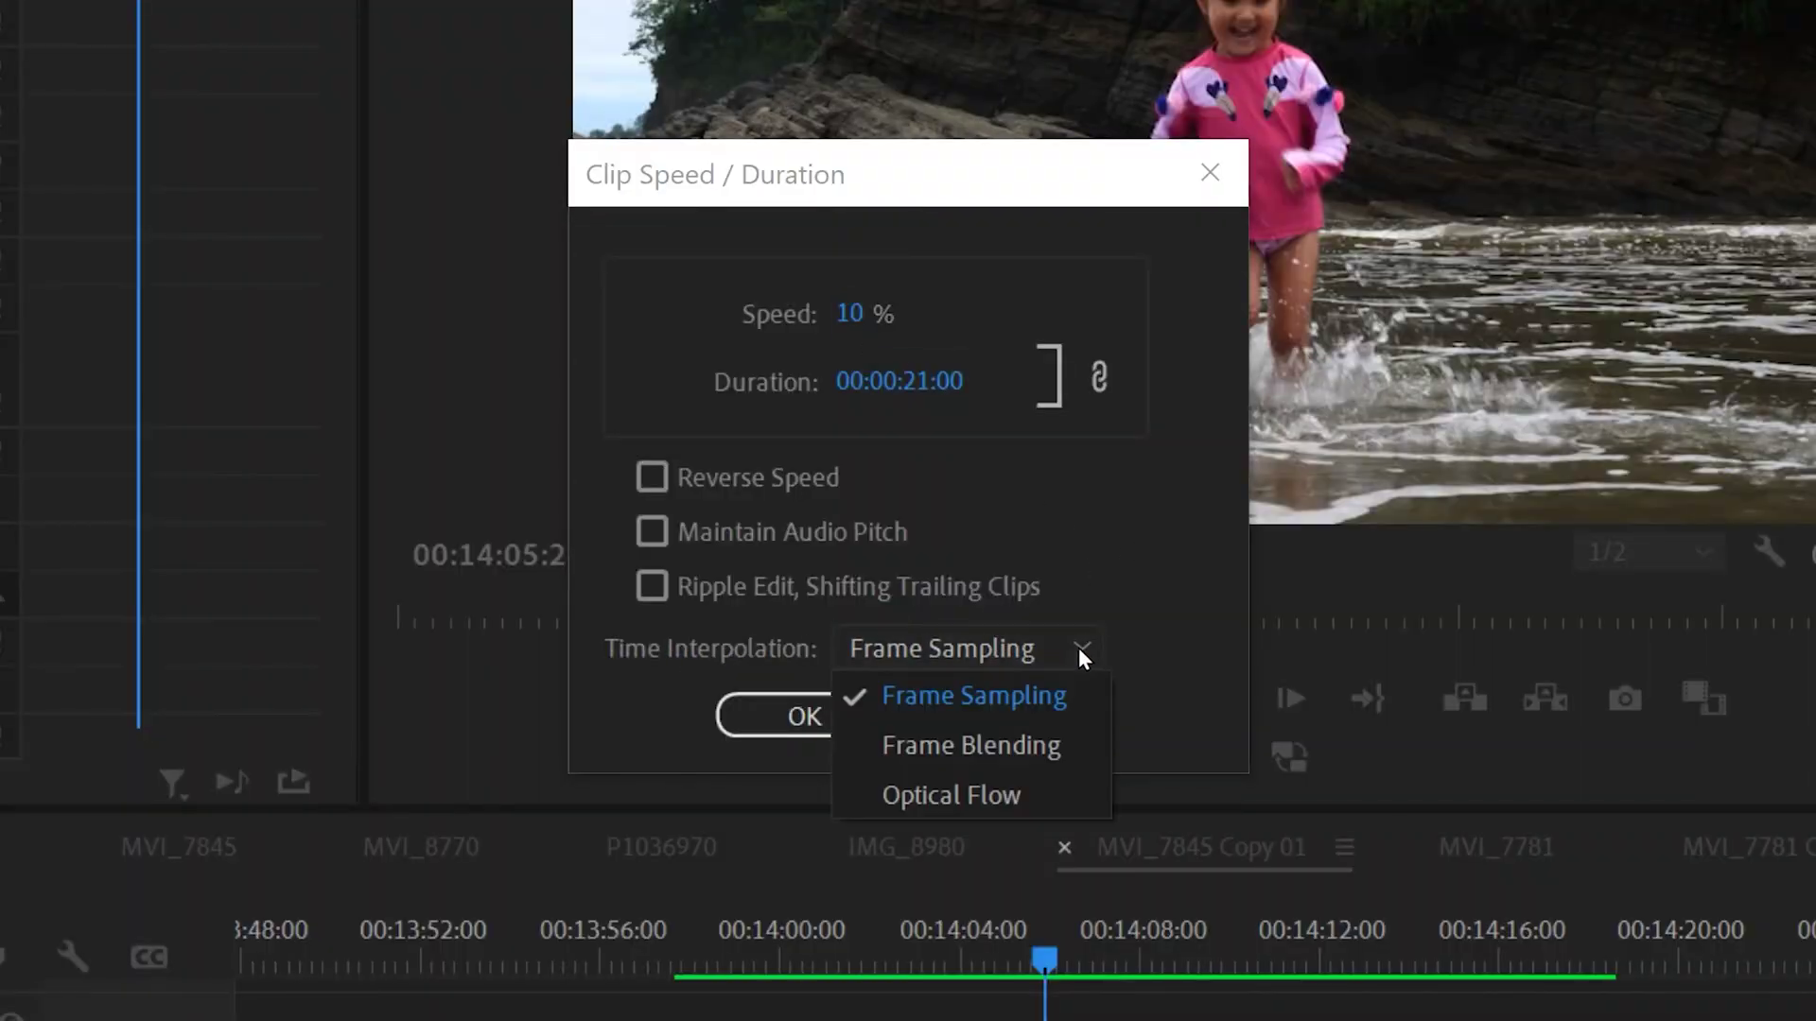
click(1004, 699)
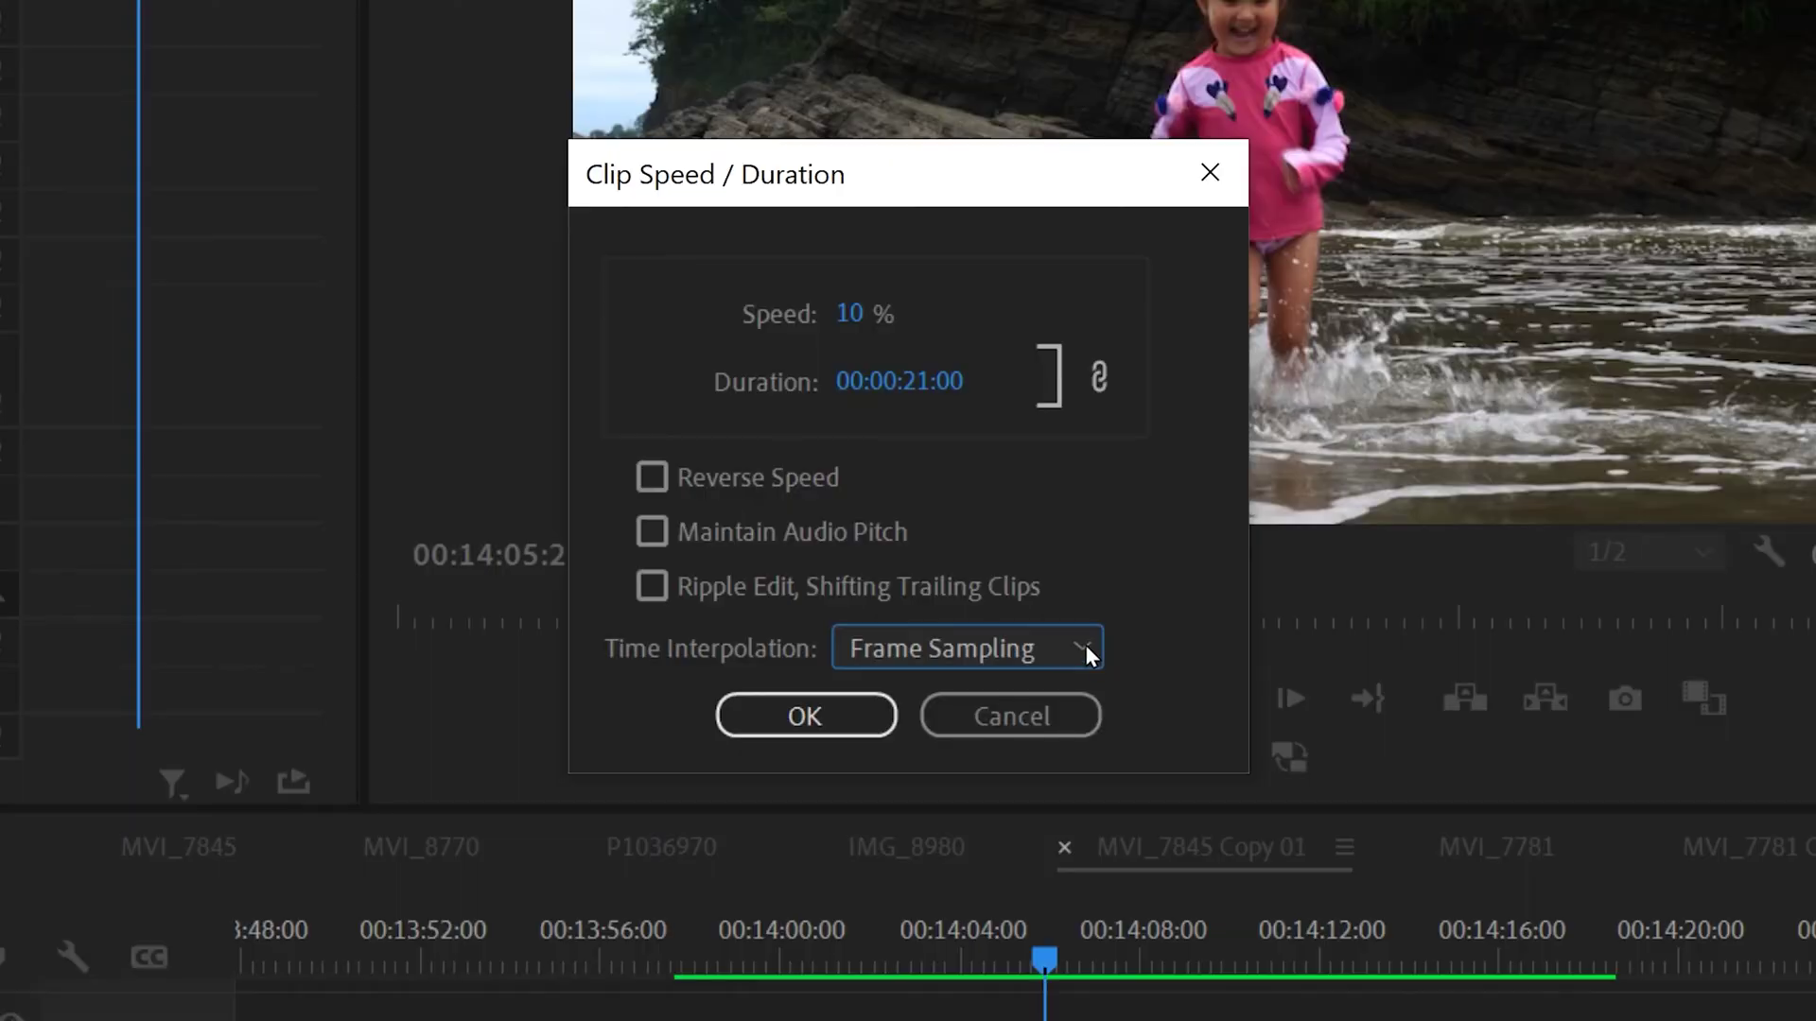
click(1085, 646)
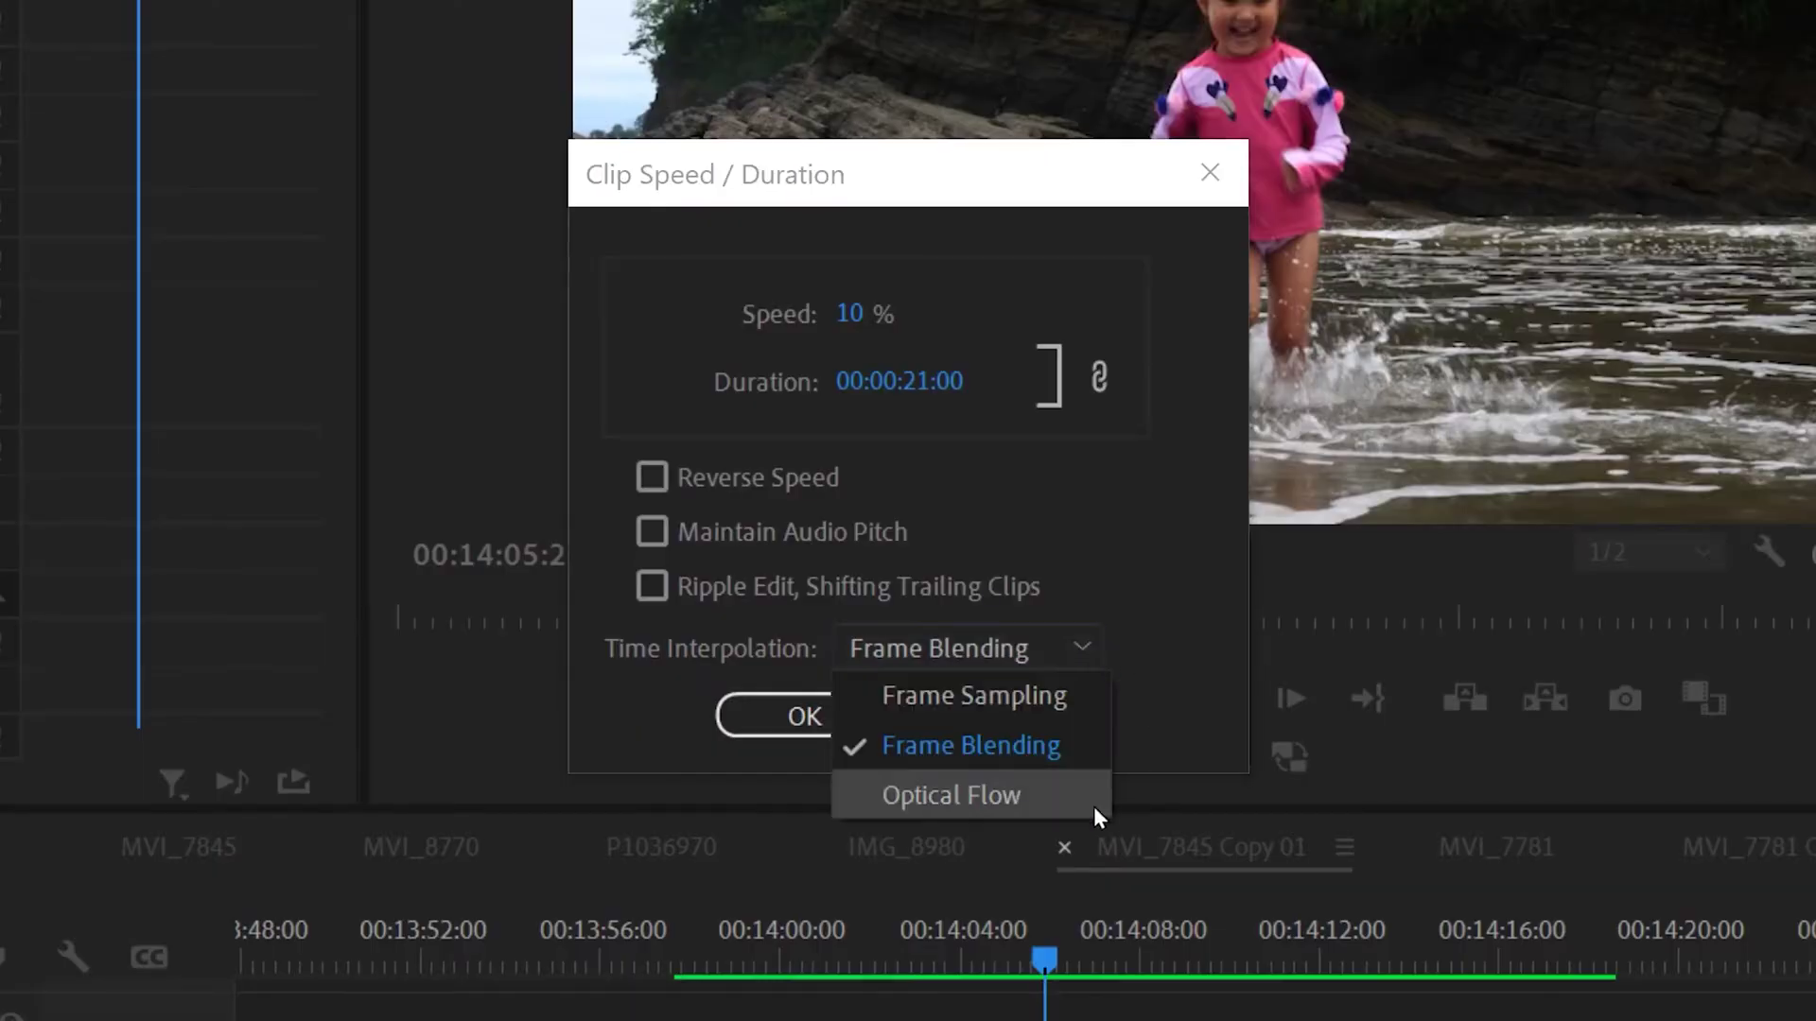
click(984, 796)
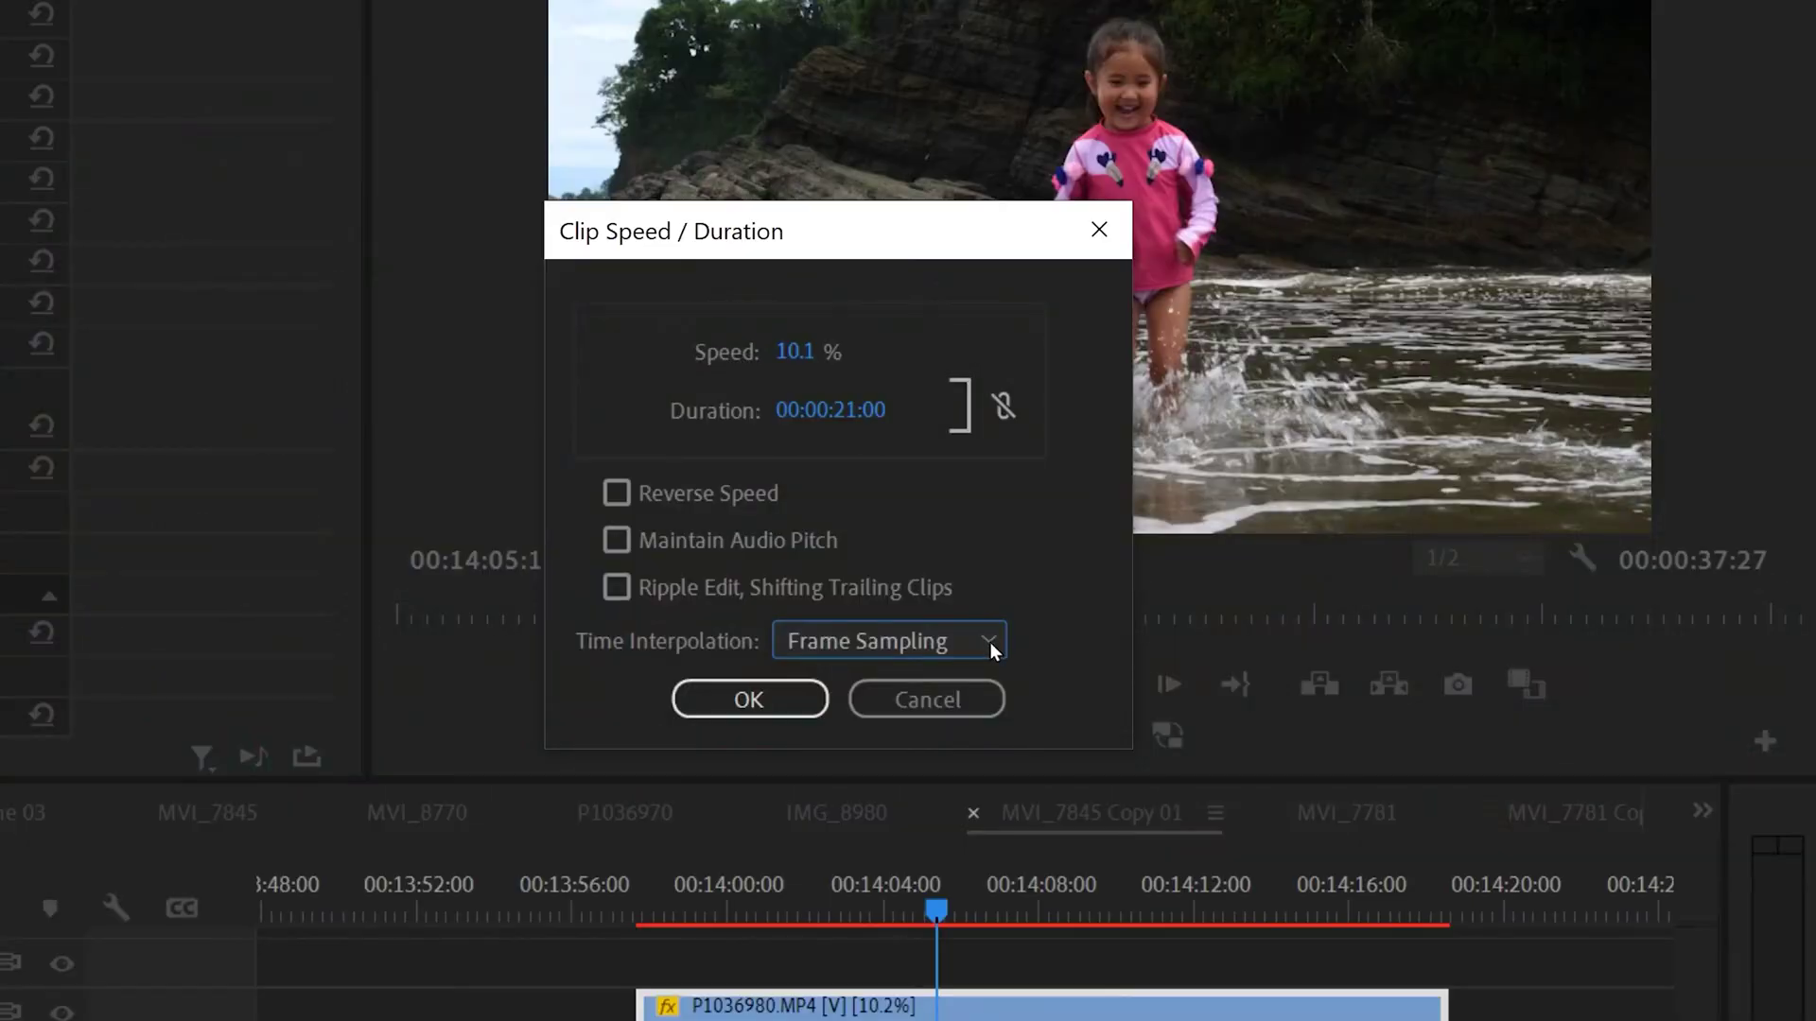
Step: Apply Optical Flow time interpolation to the slowed P1036980.MP4 clip and play it from about 00:14:02:22
click(988, 642)
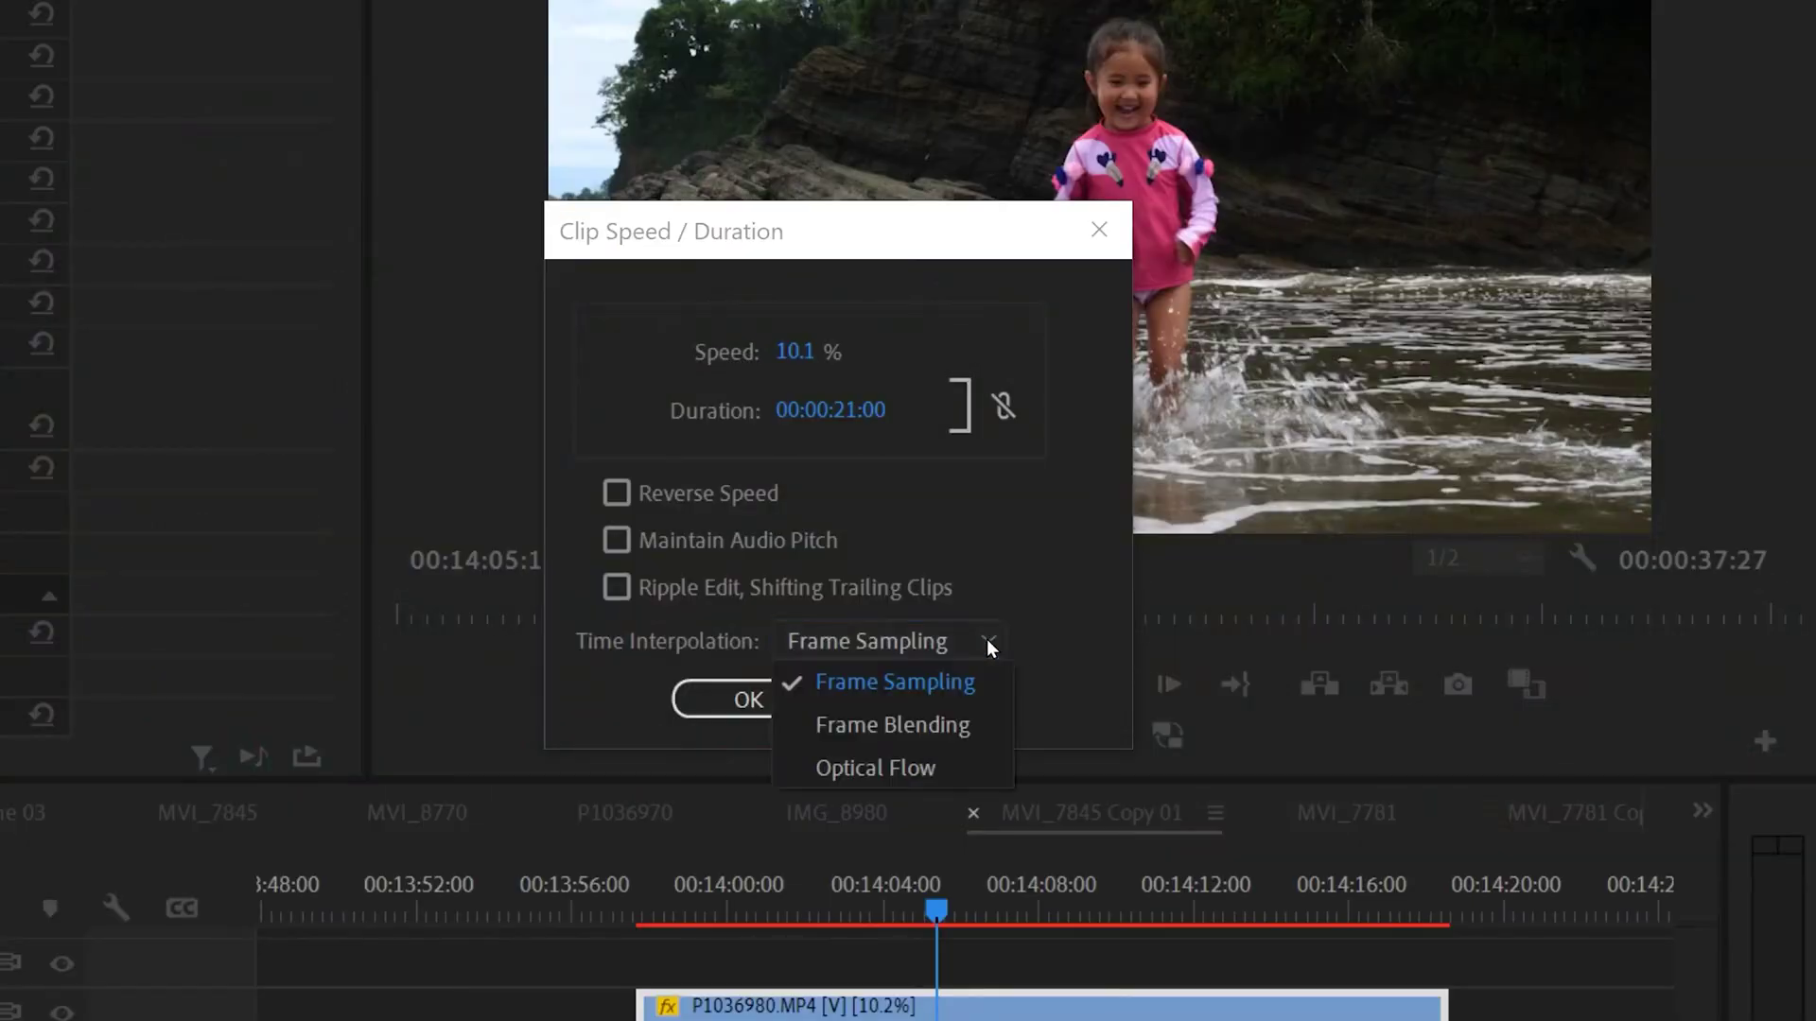
click(891, 768)
click(757, 701)
click(740, 898)
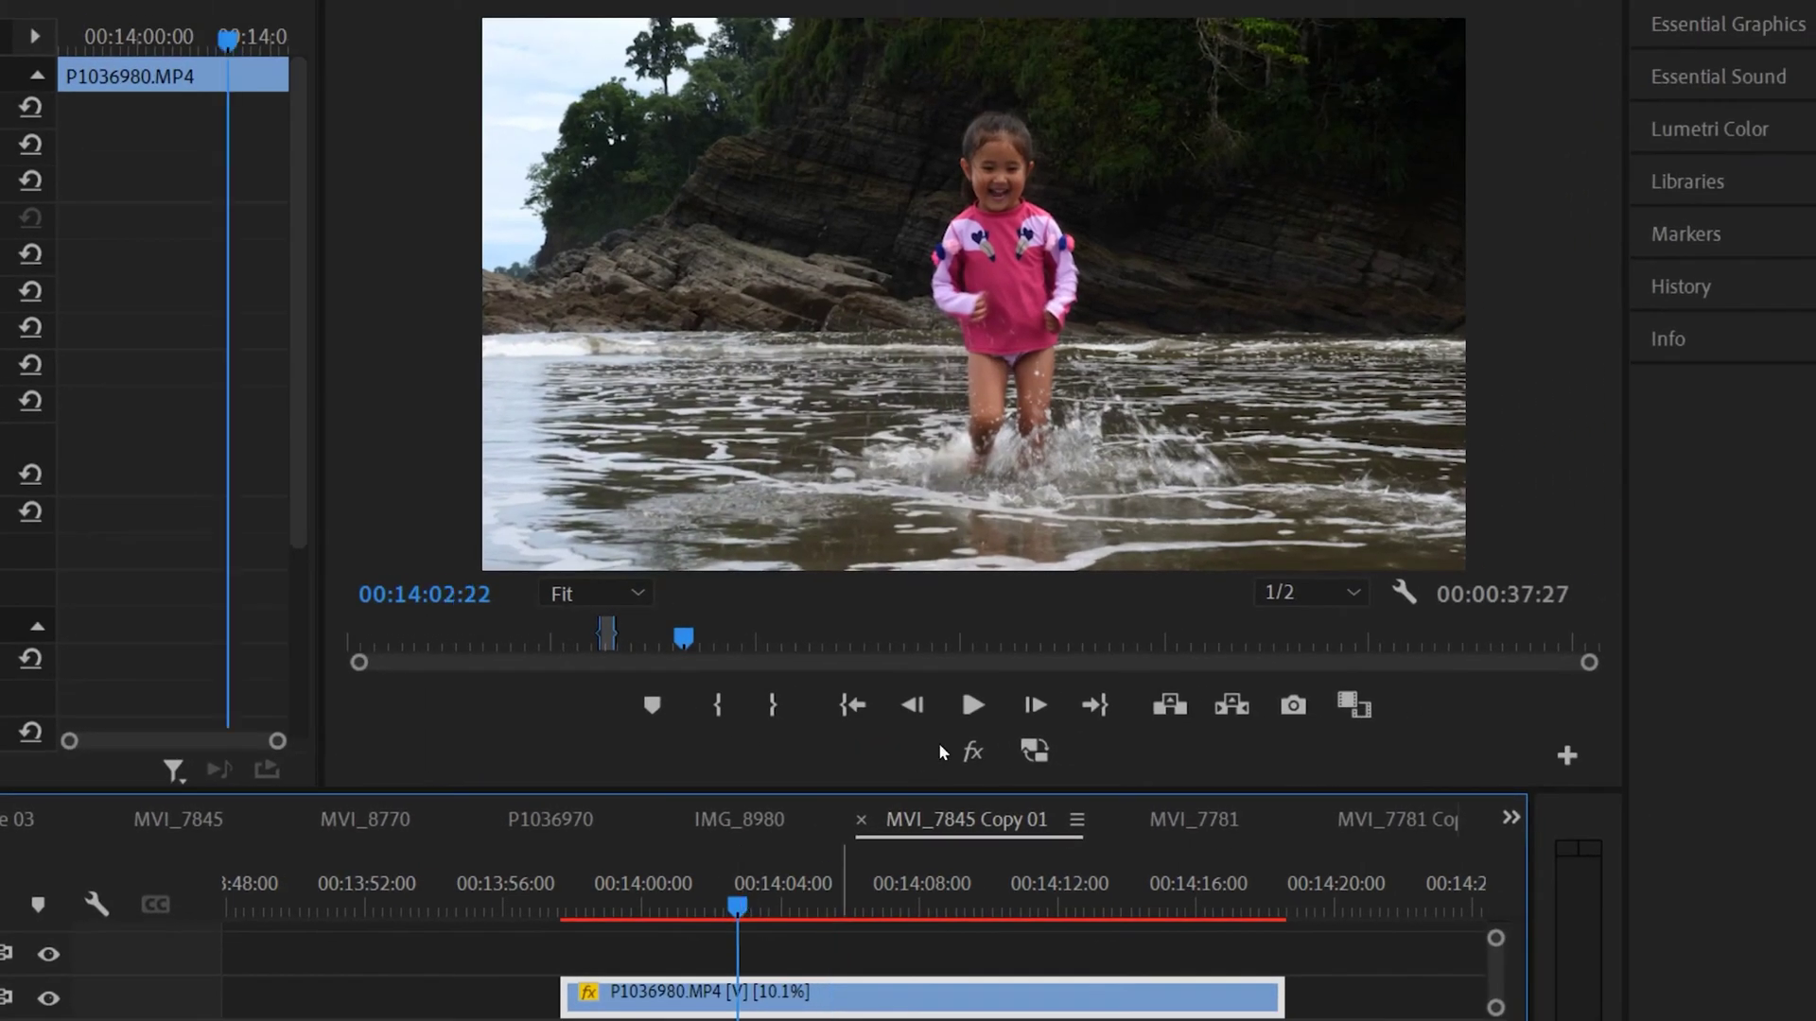
click(972, 705)
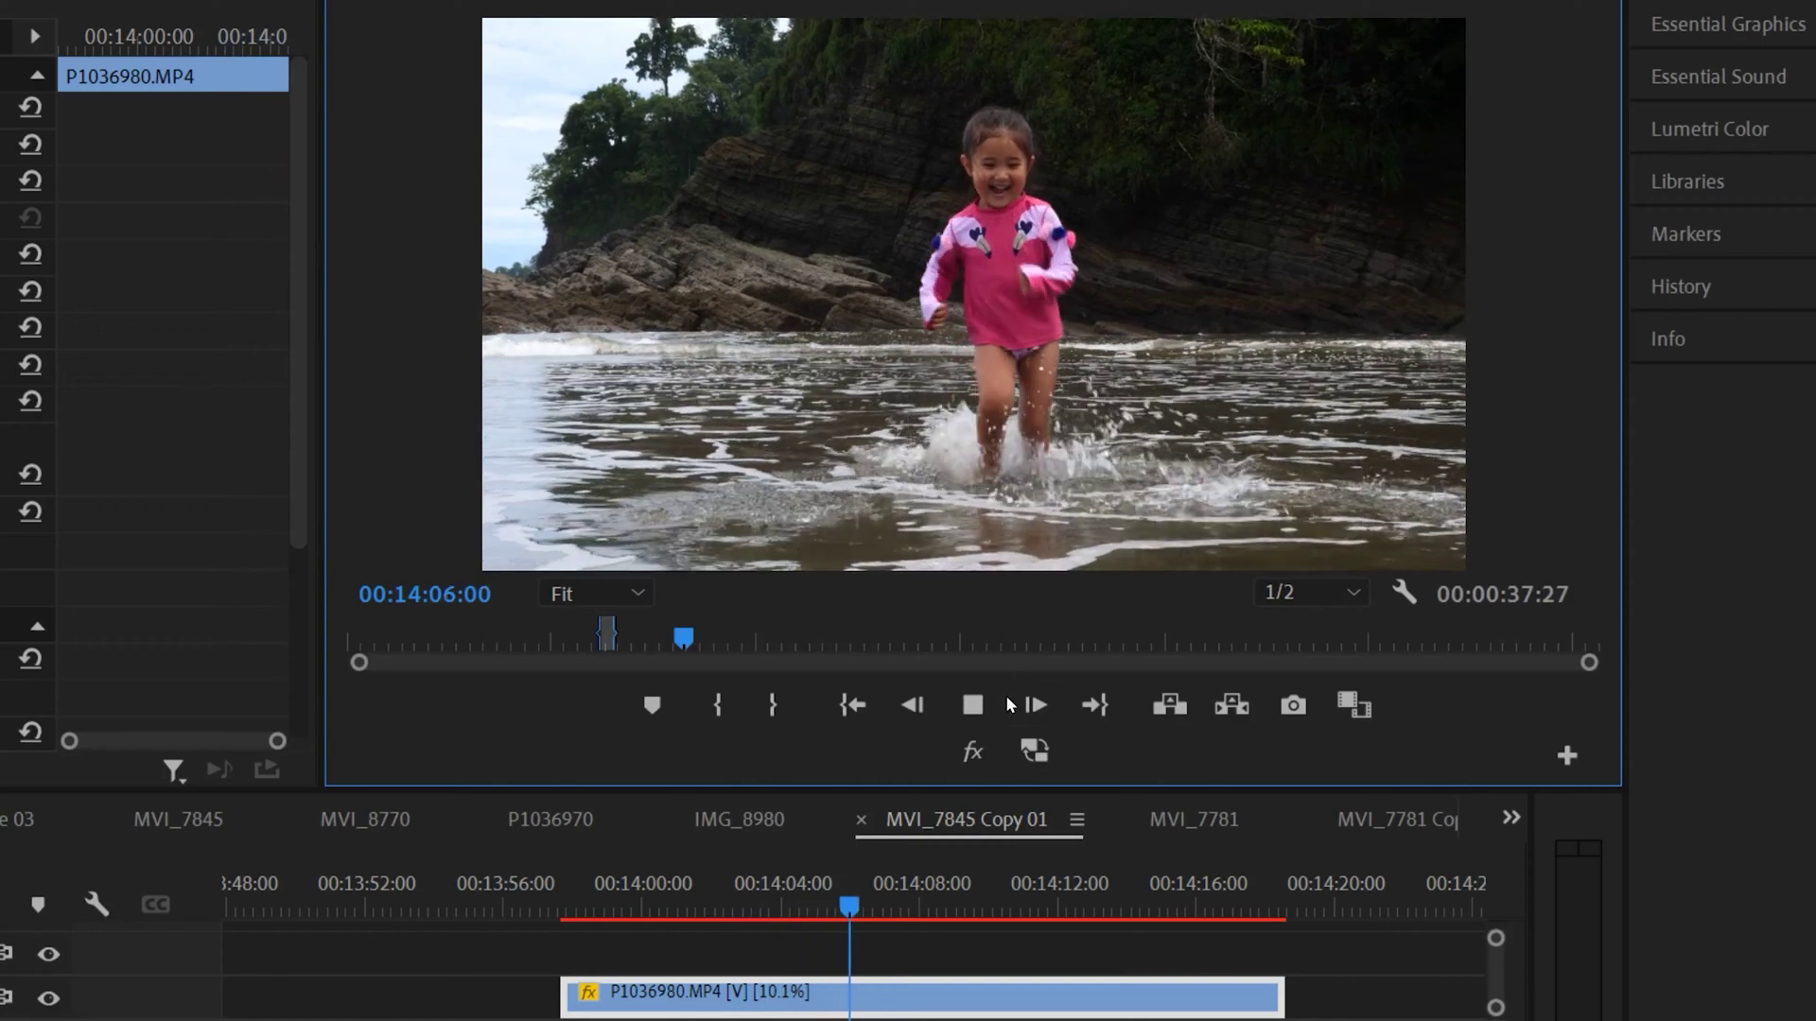
key(space)
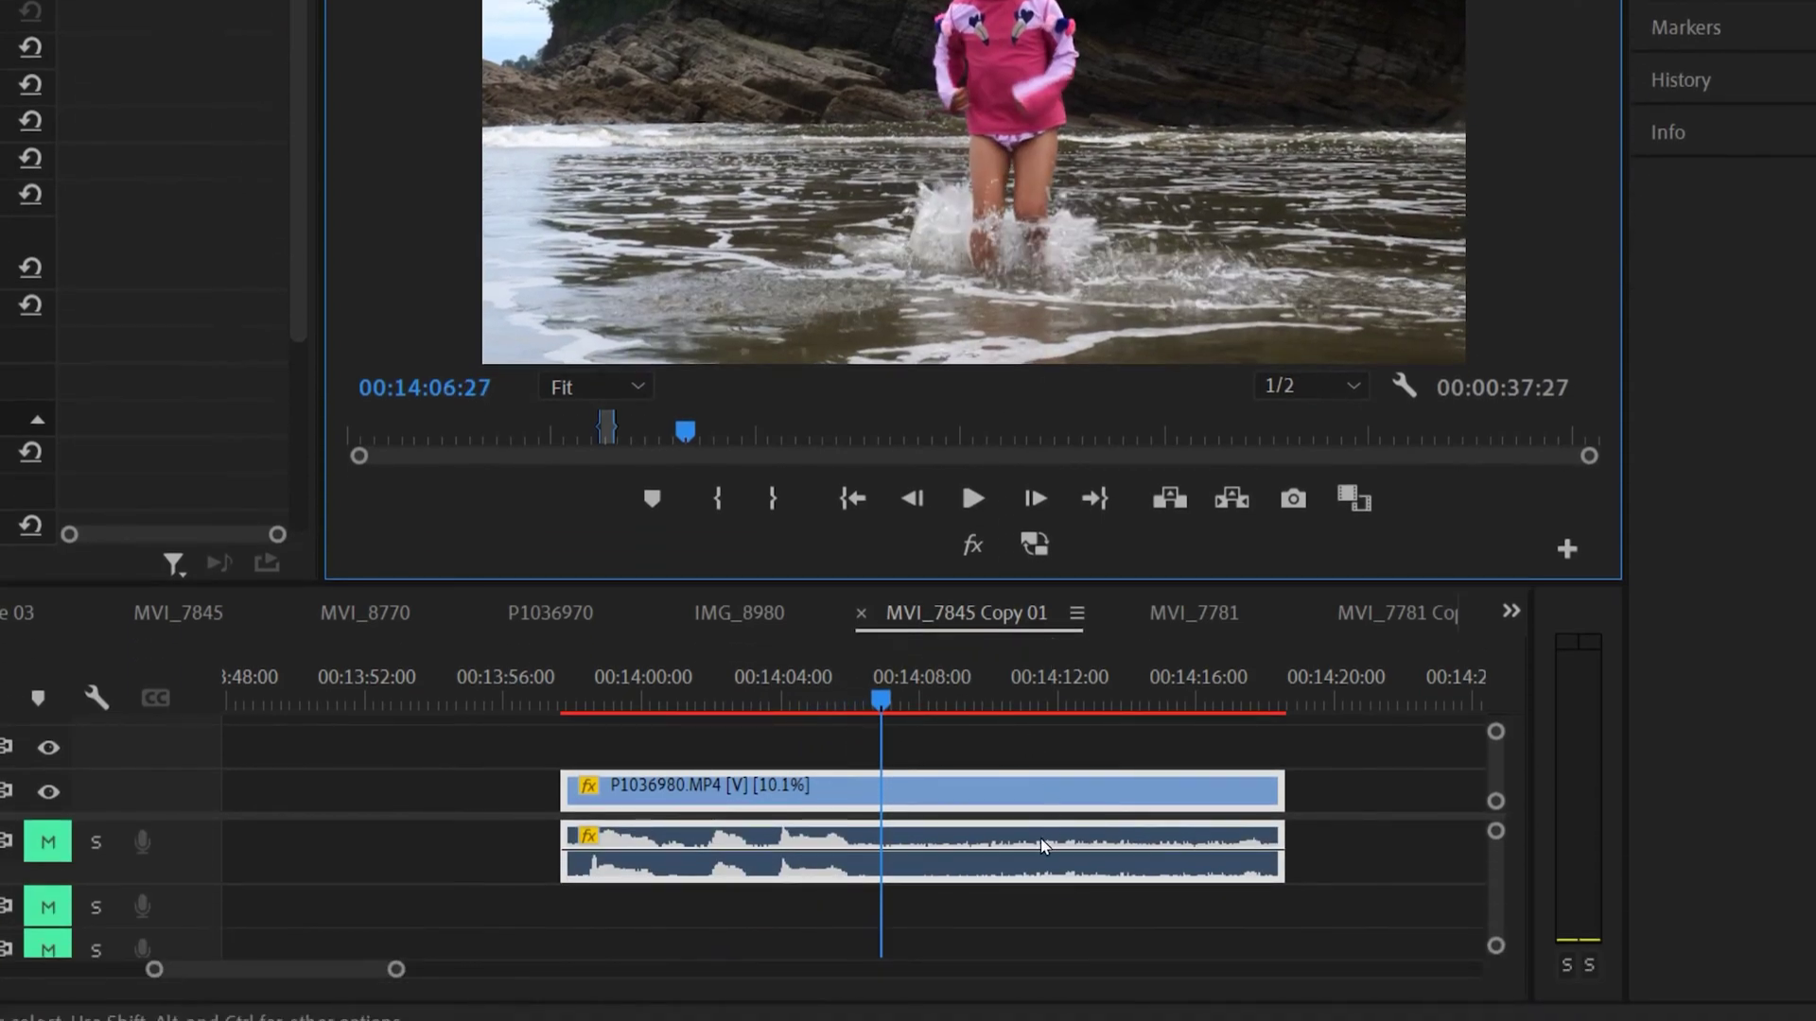
Step: Render the selected P1036980.MP4 clip in the MVI_7845 Copy 01 sequence using Render Selection
click(913, 806)
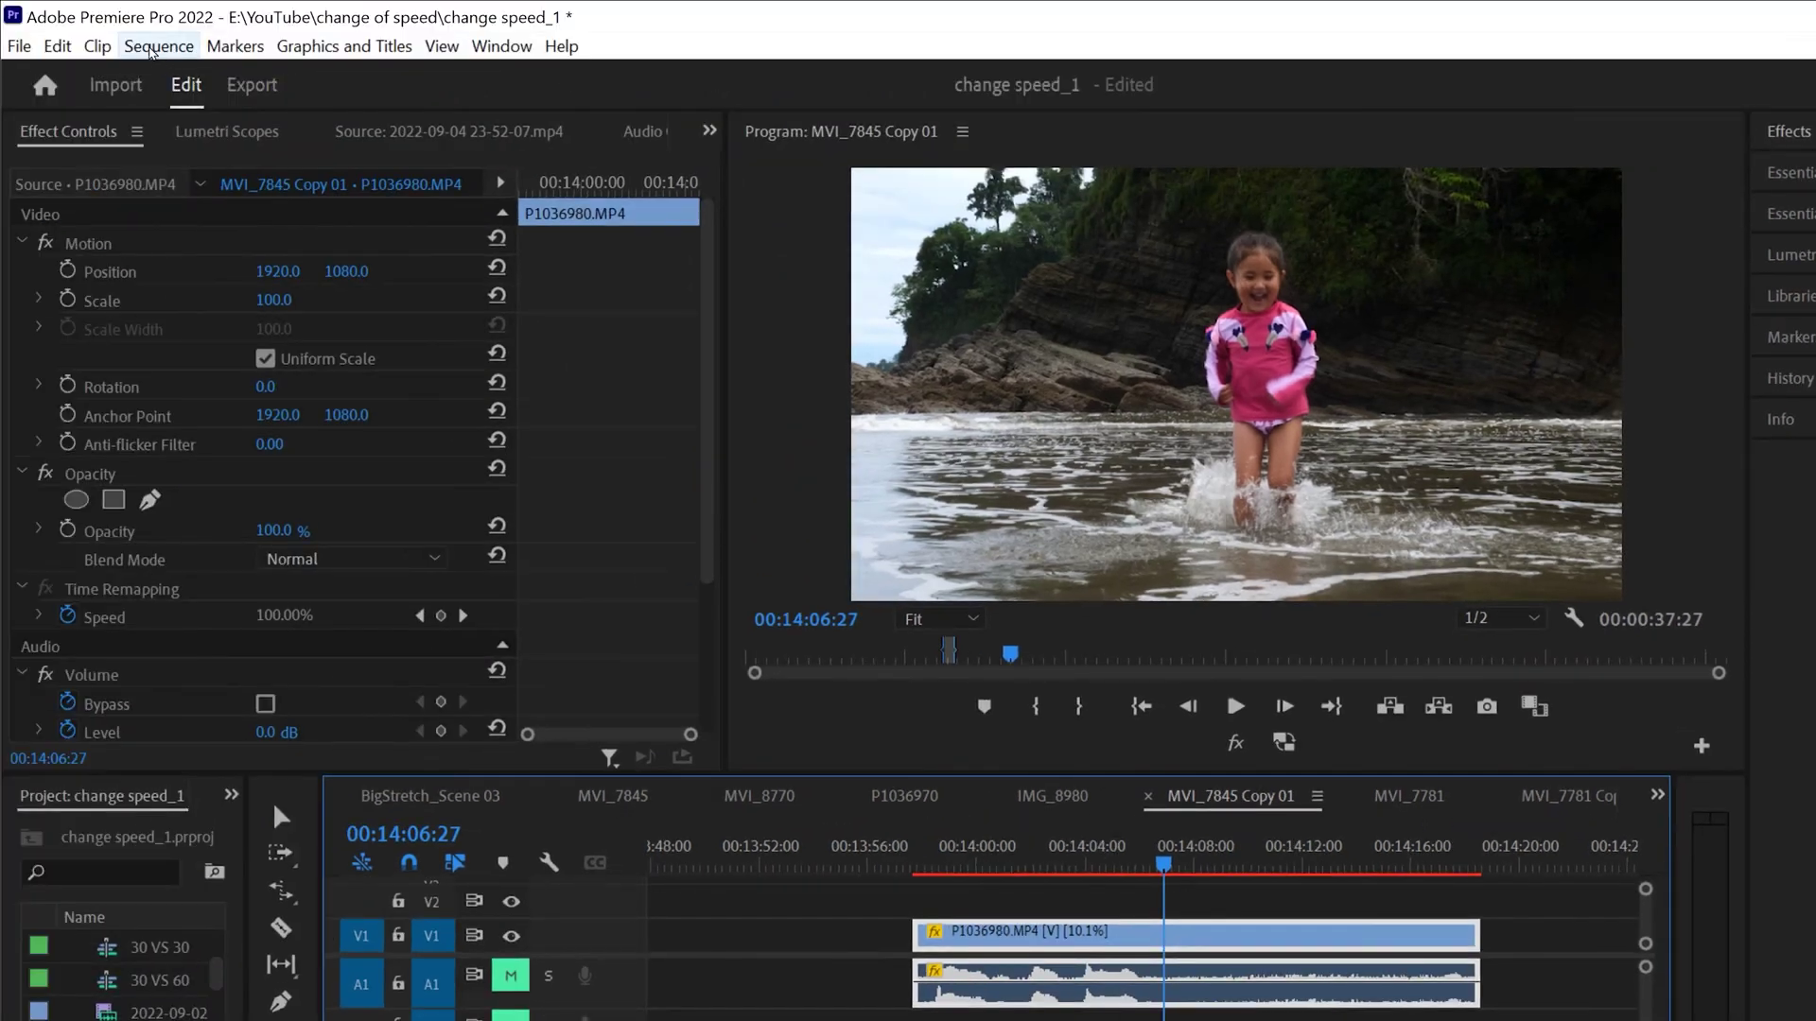
click(158, 45)
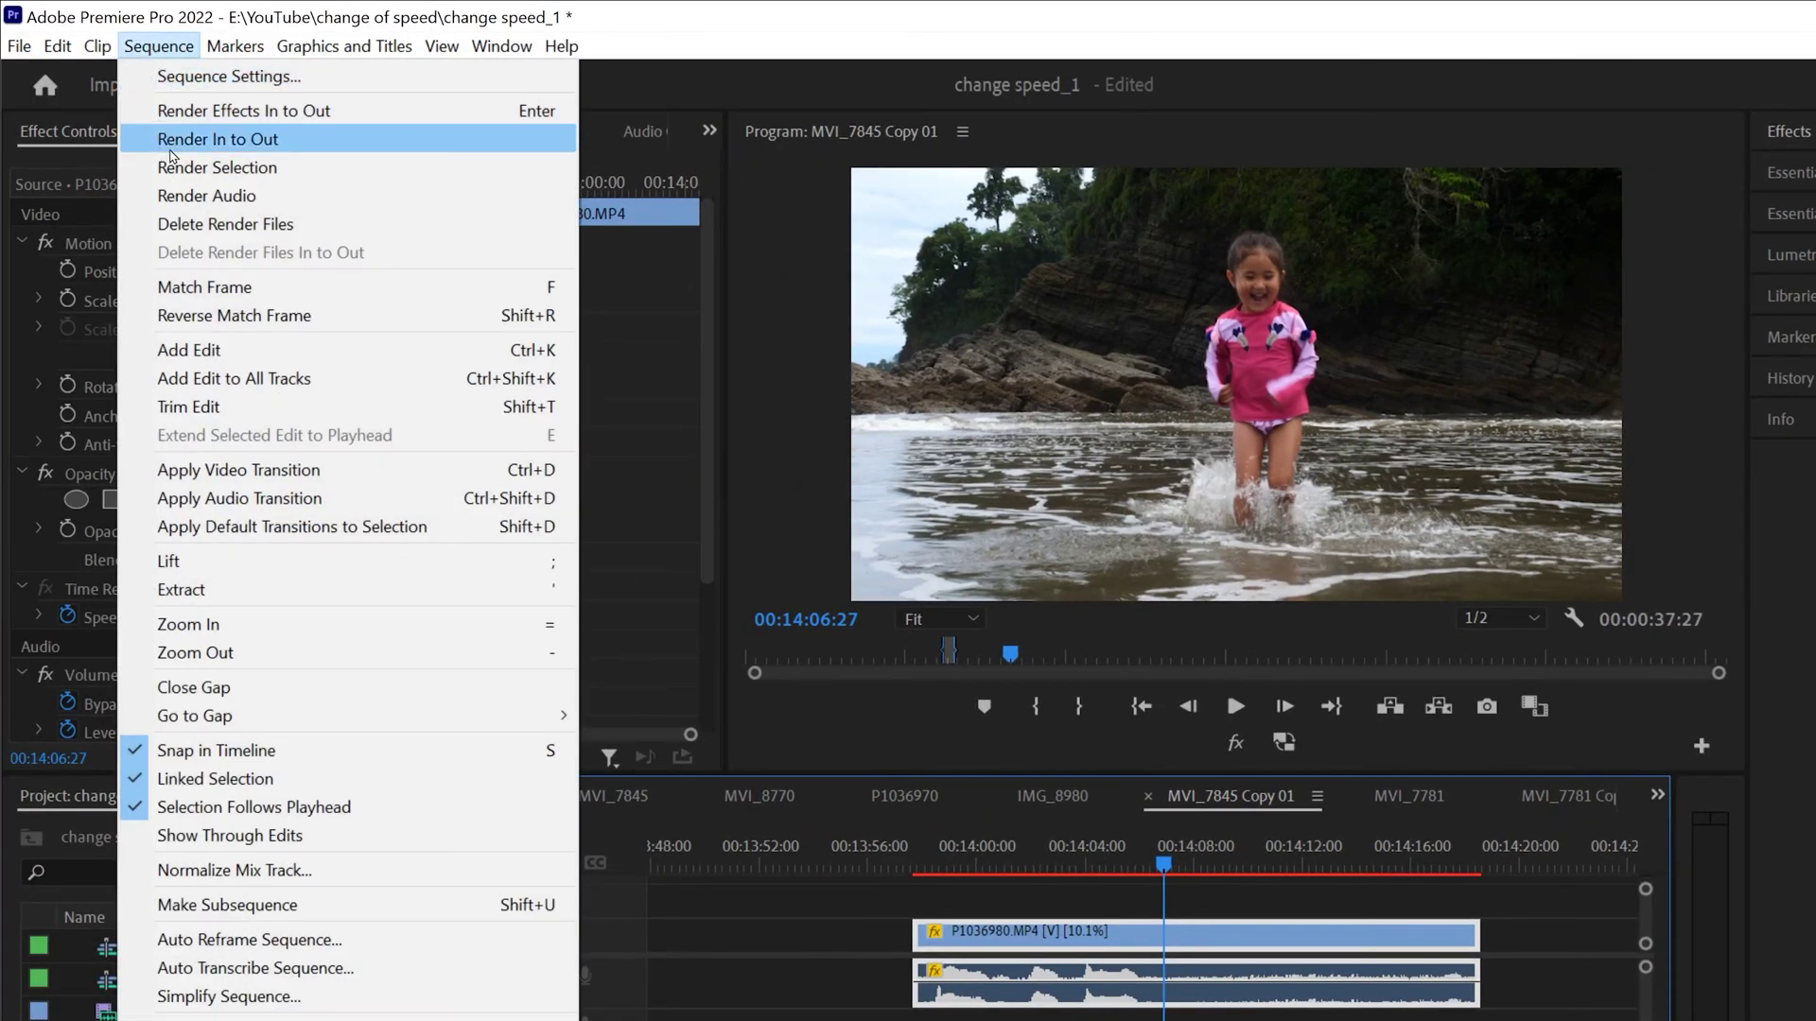
click(188, 172)
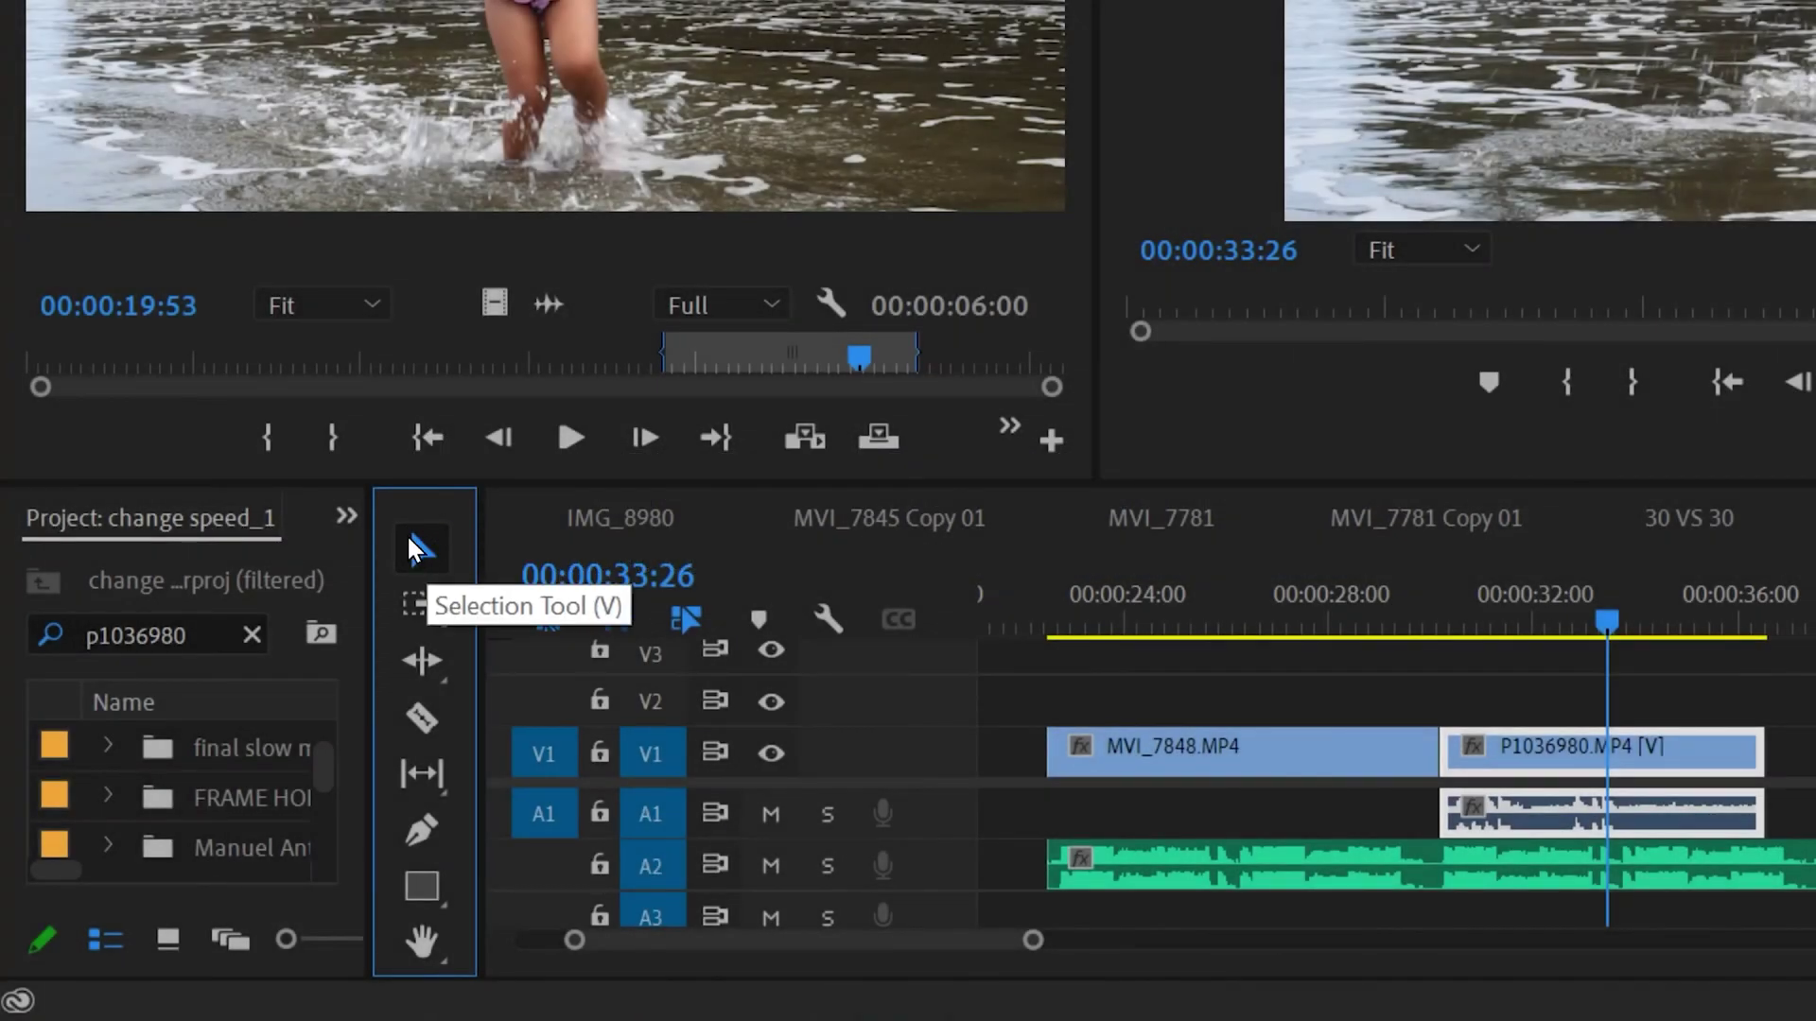
Step: Stretch the end of P1036980.MP4 to the start of MVI_8258.MP4 with the Rate Stretch Tool and play part of the slowed clip
click(420, 661)
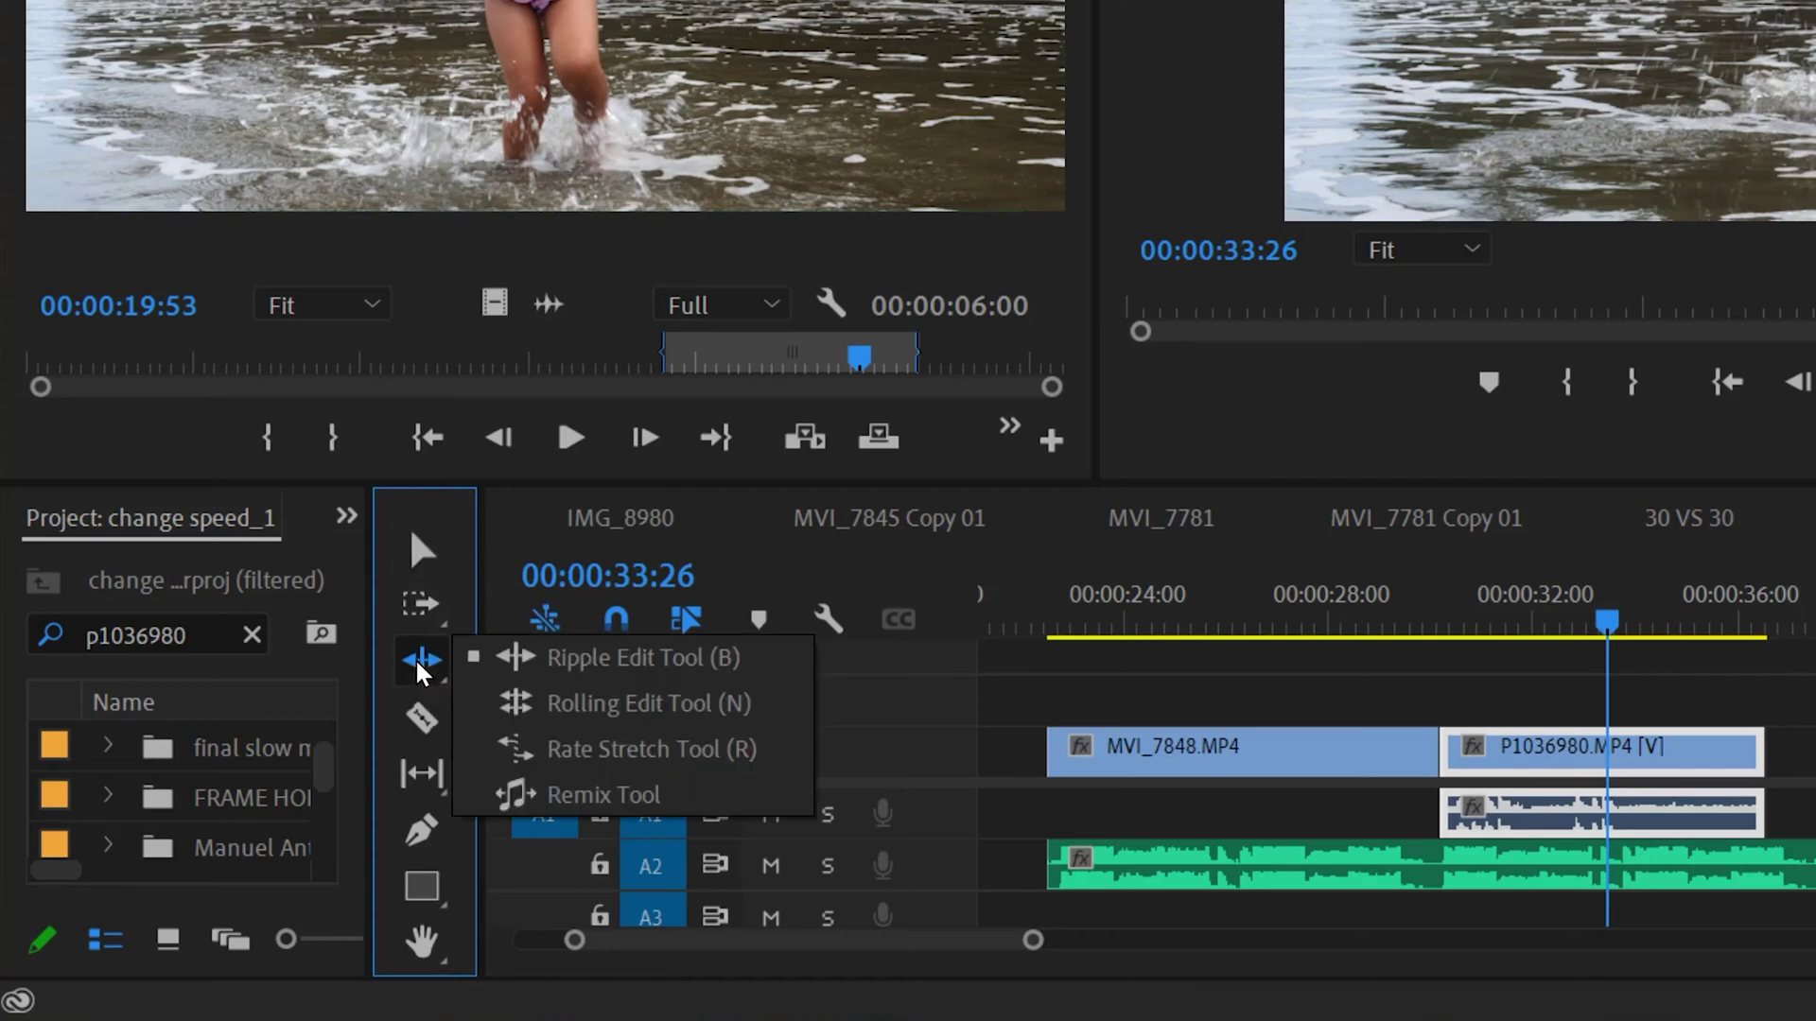
click(711, 757)
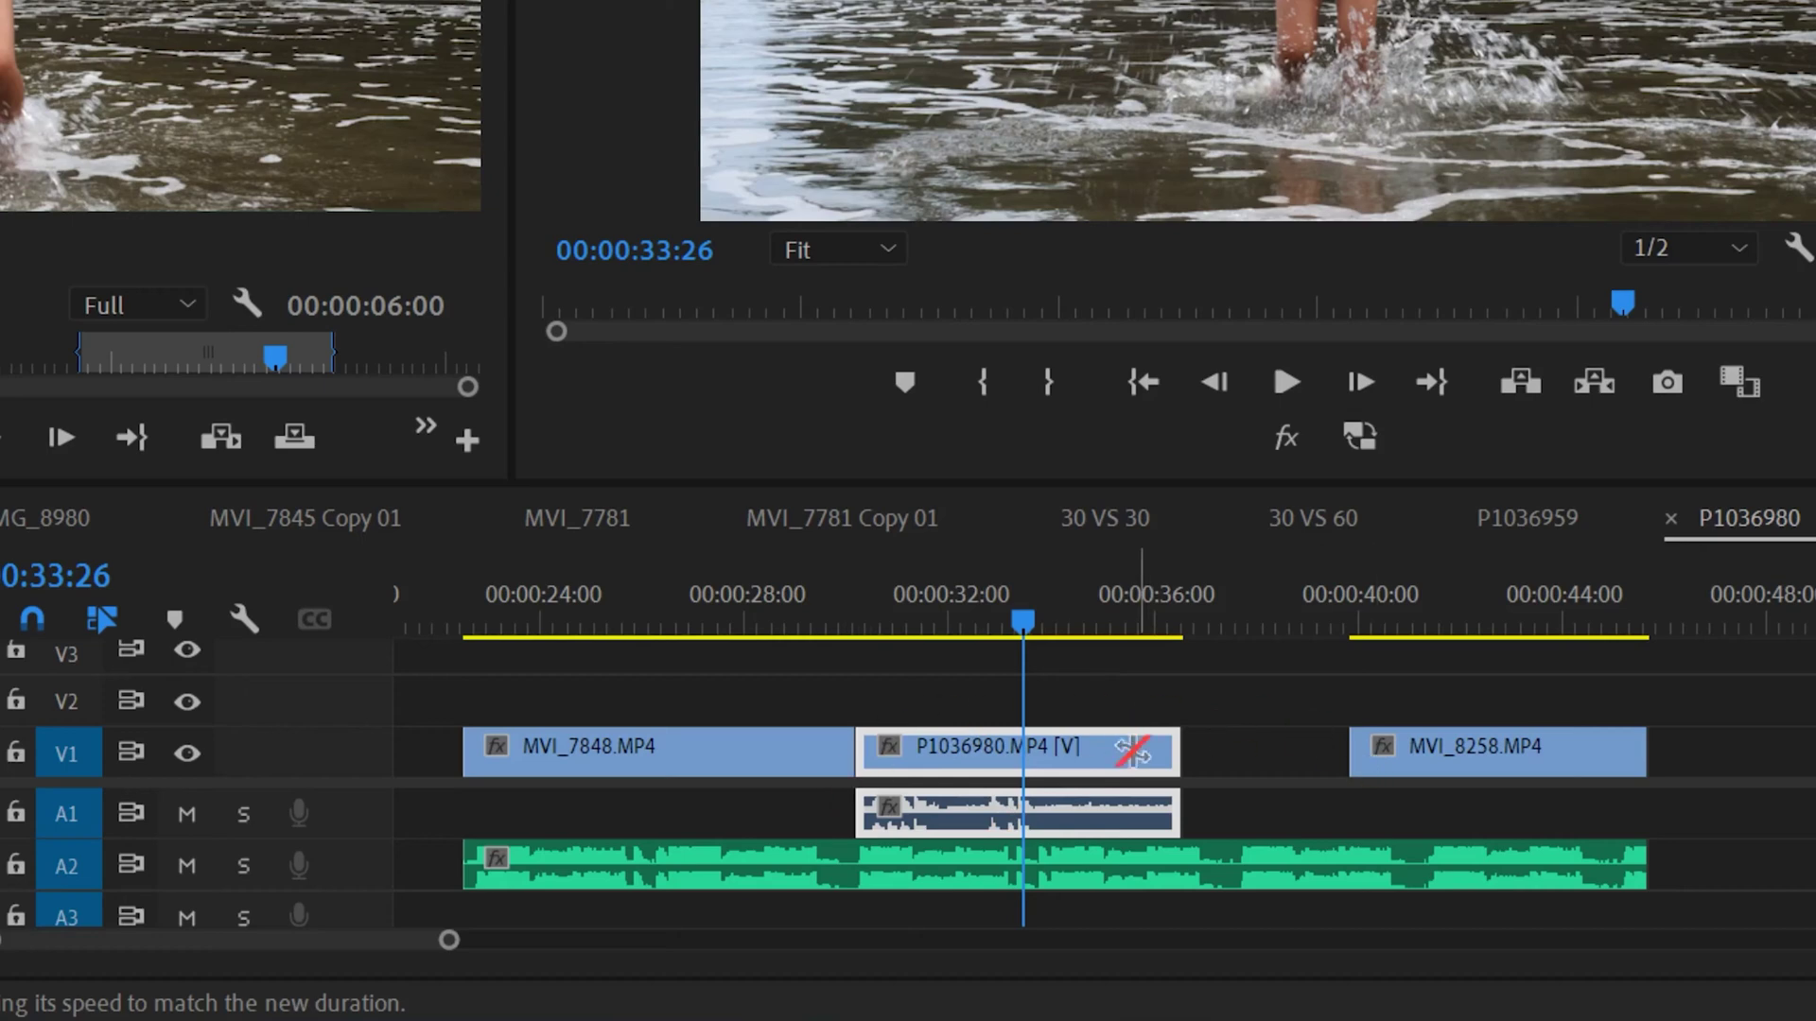
click(1207, 721)
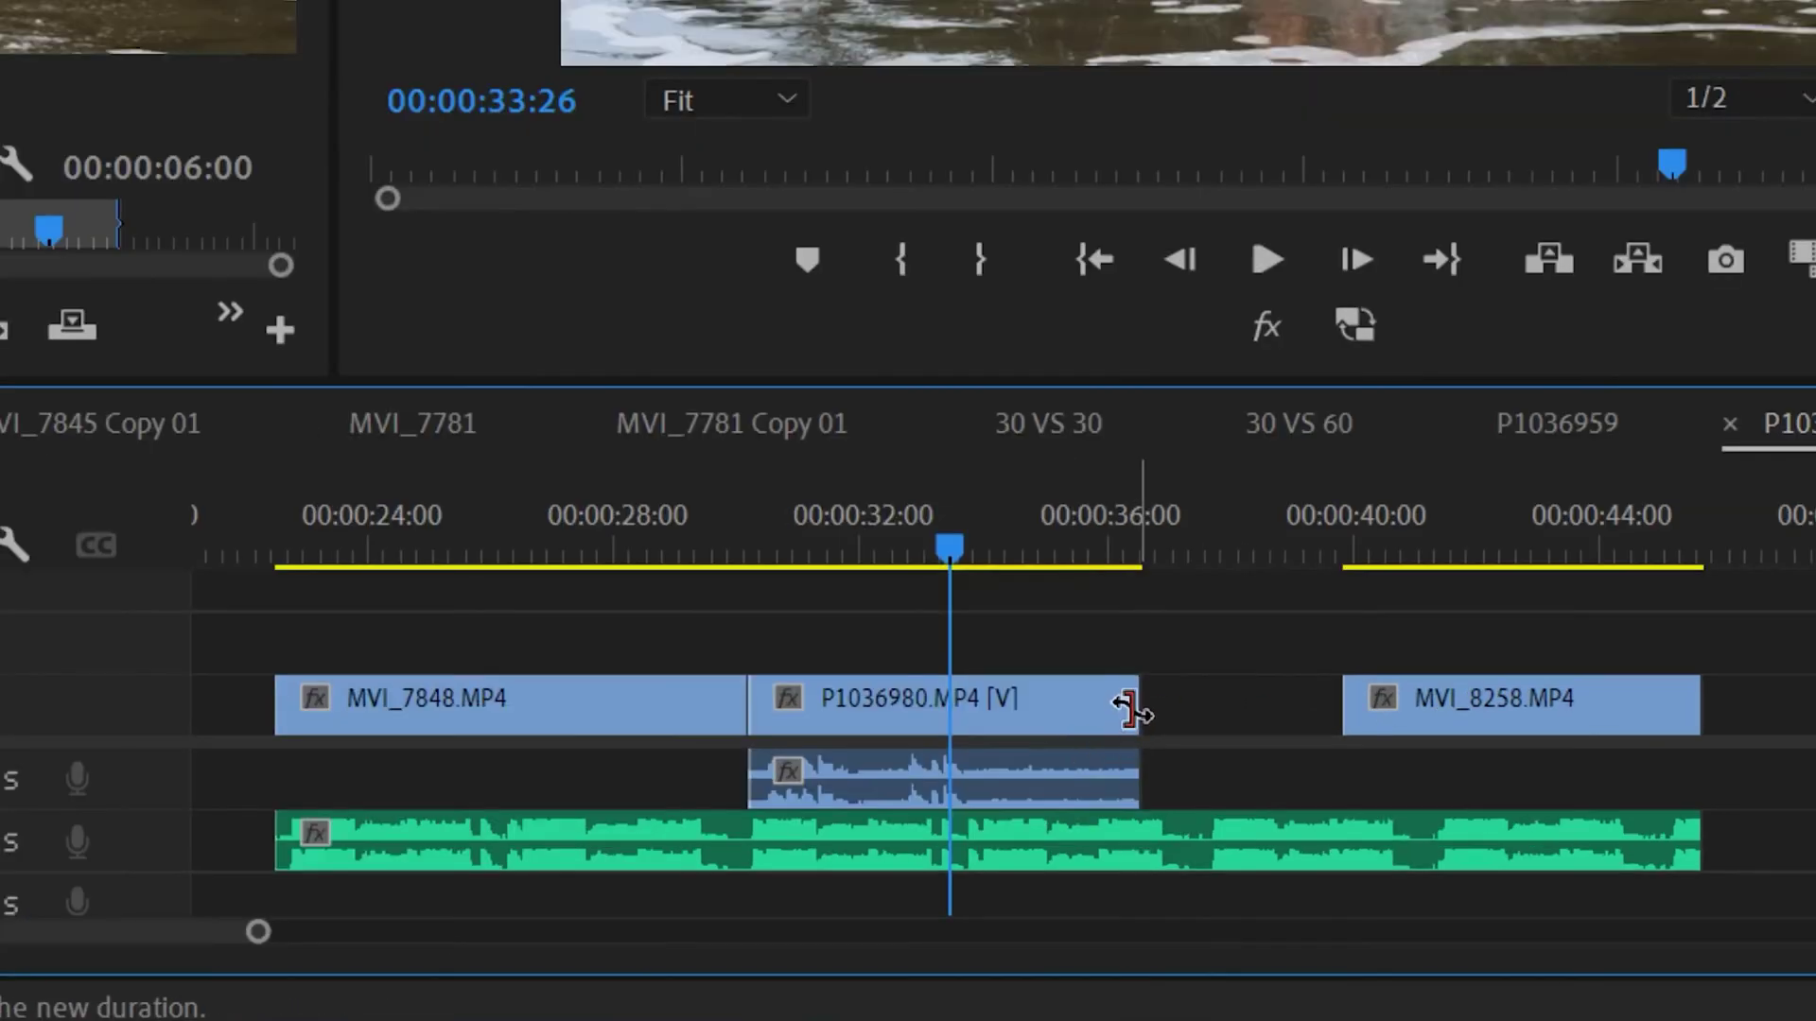
drag(1131, 710, 1437, 717)
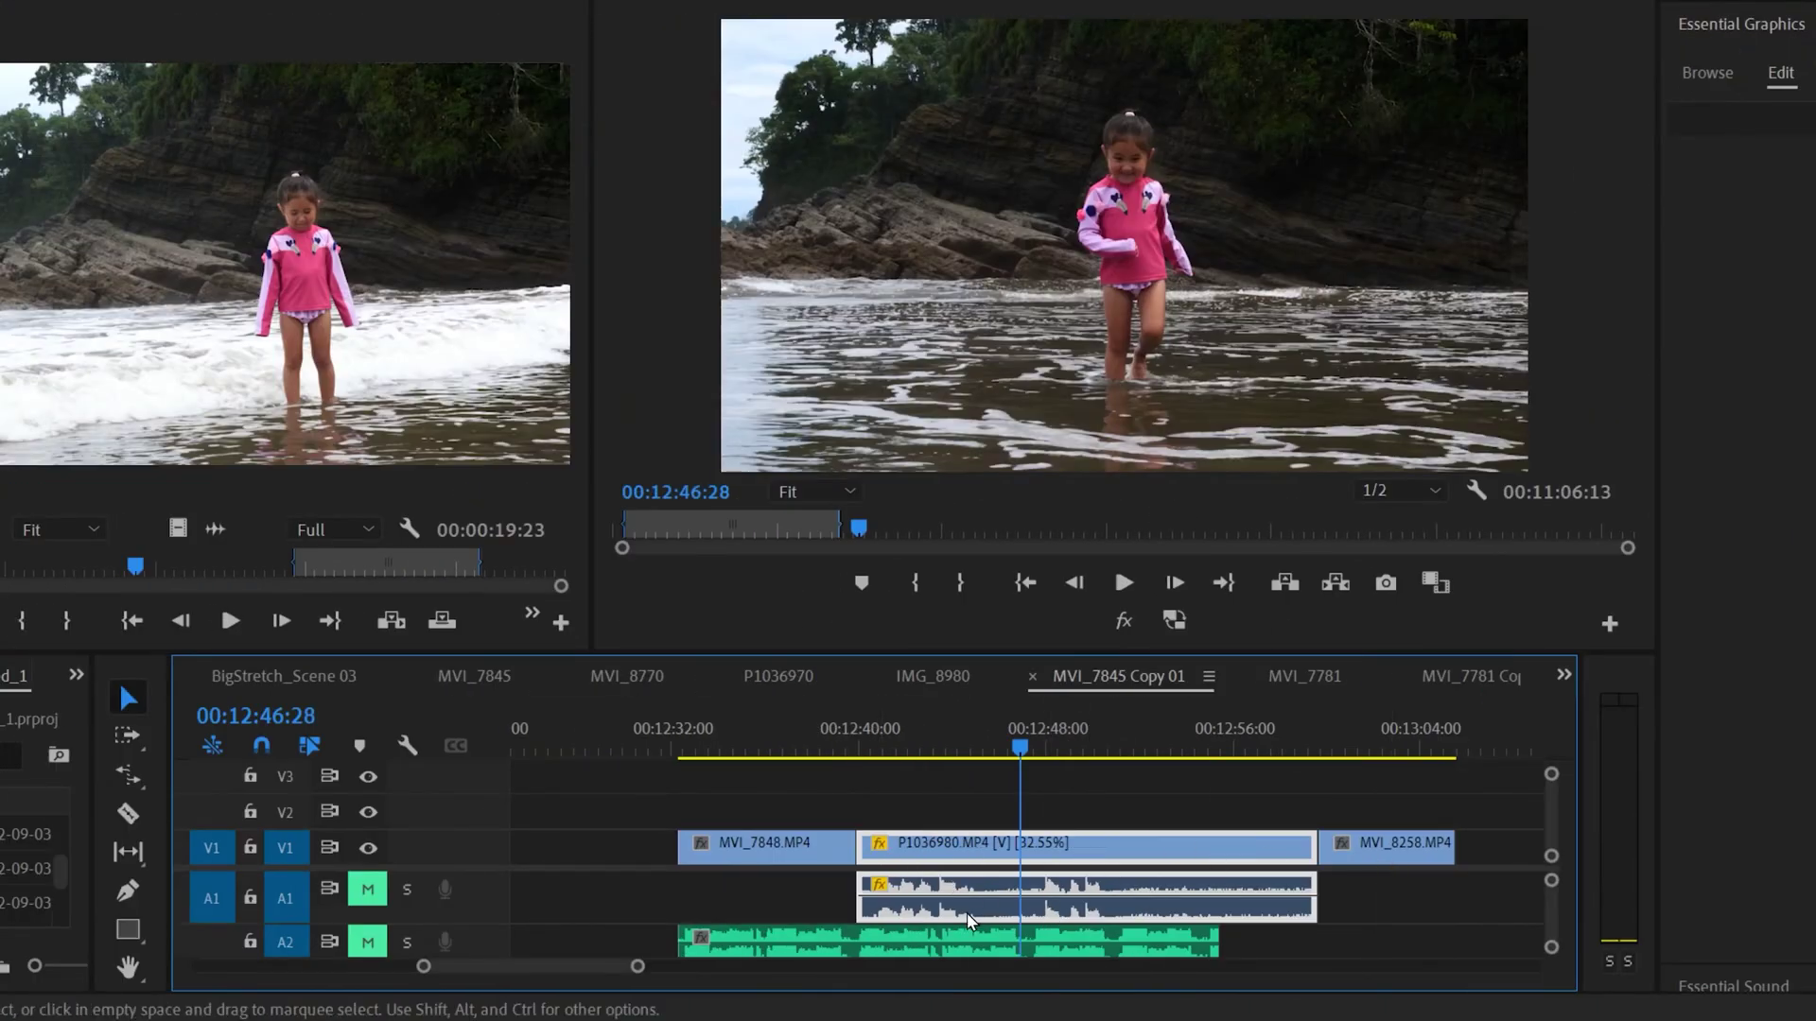
click(1124, 583)
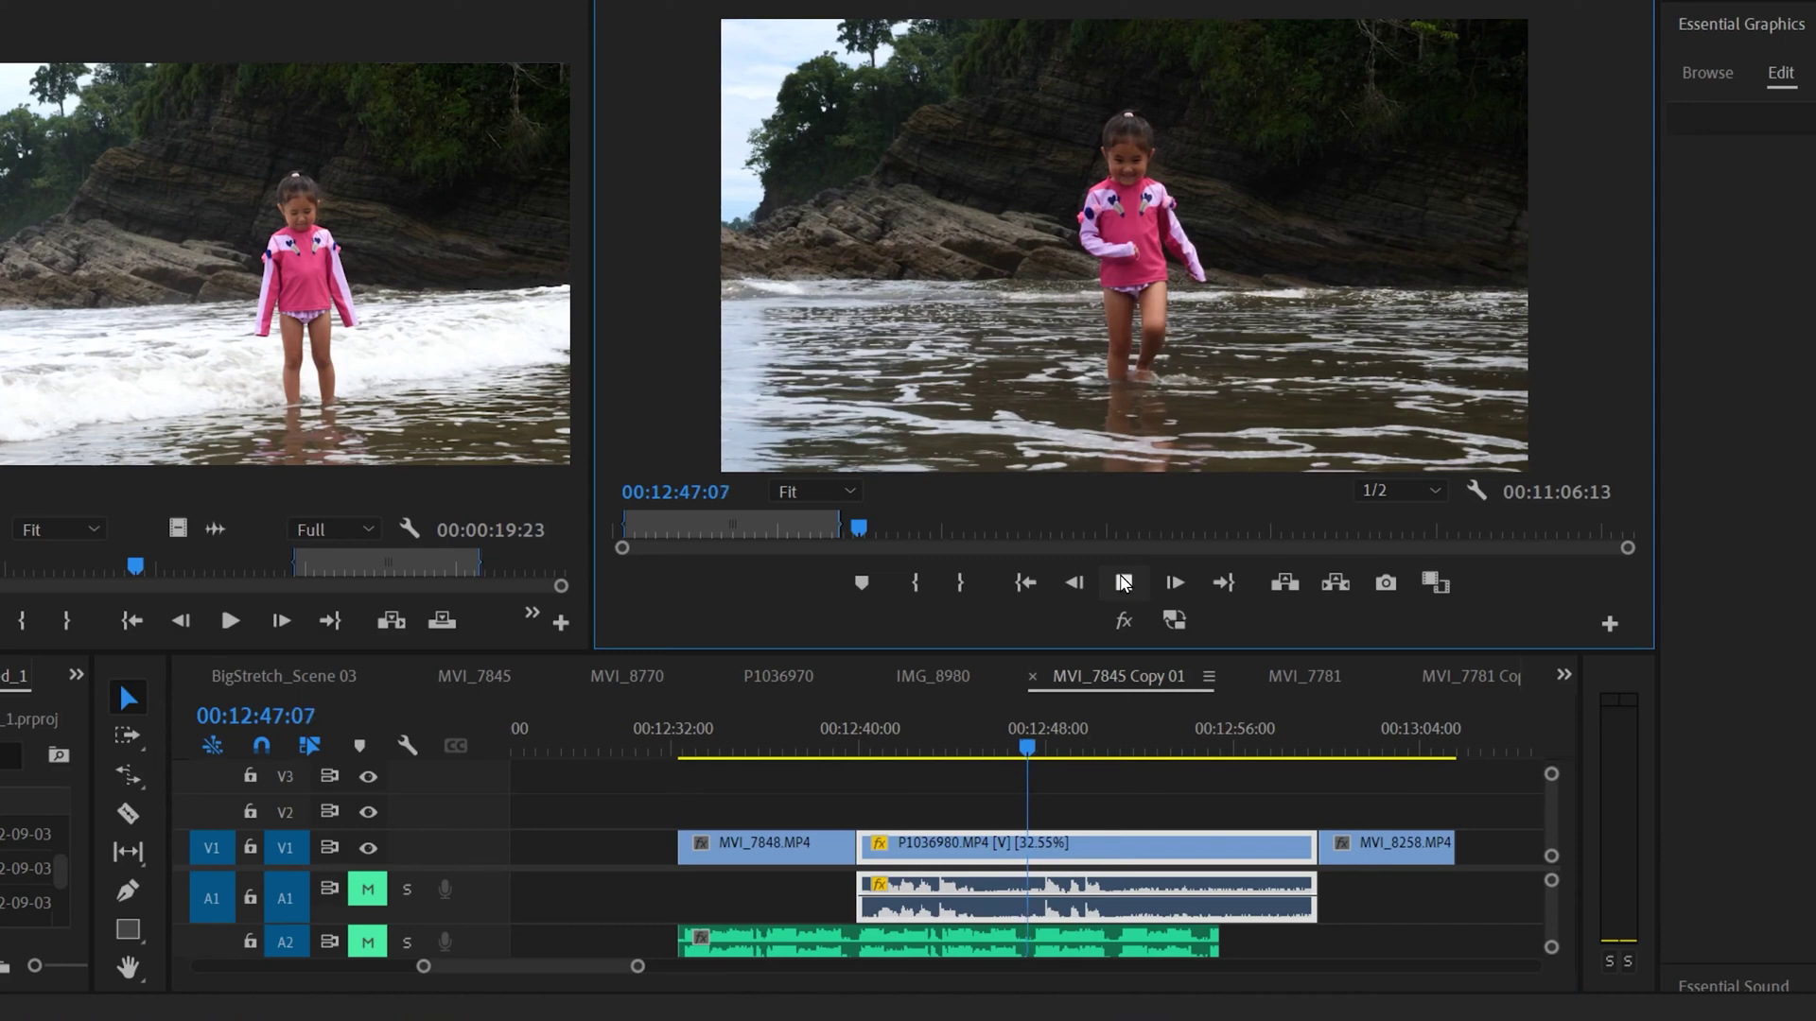
click(1124, 583)
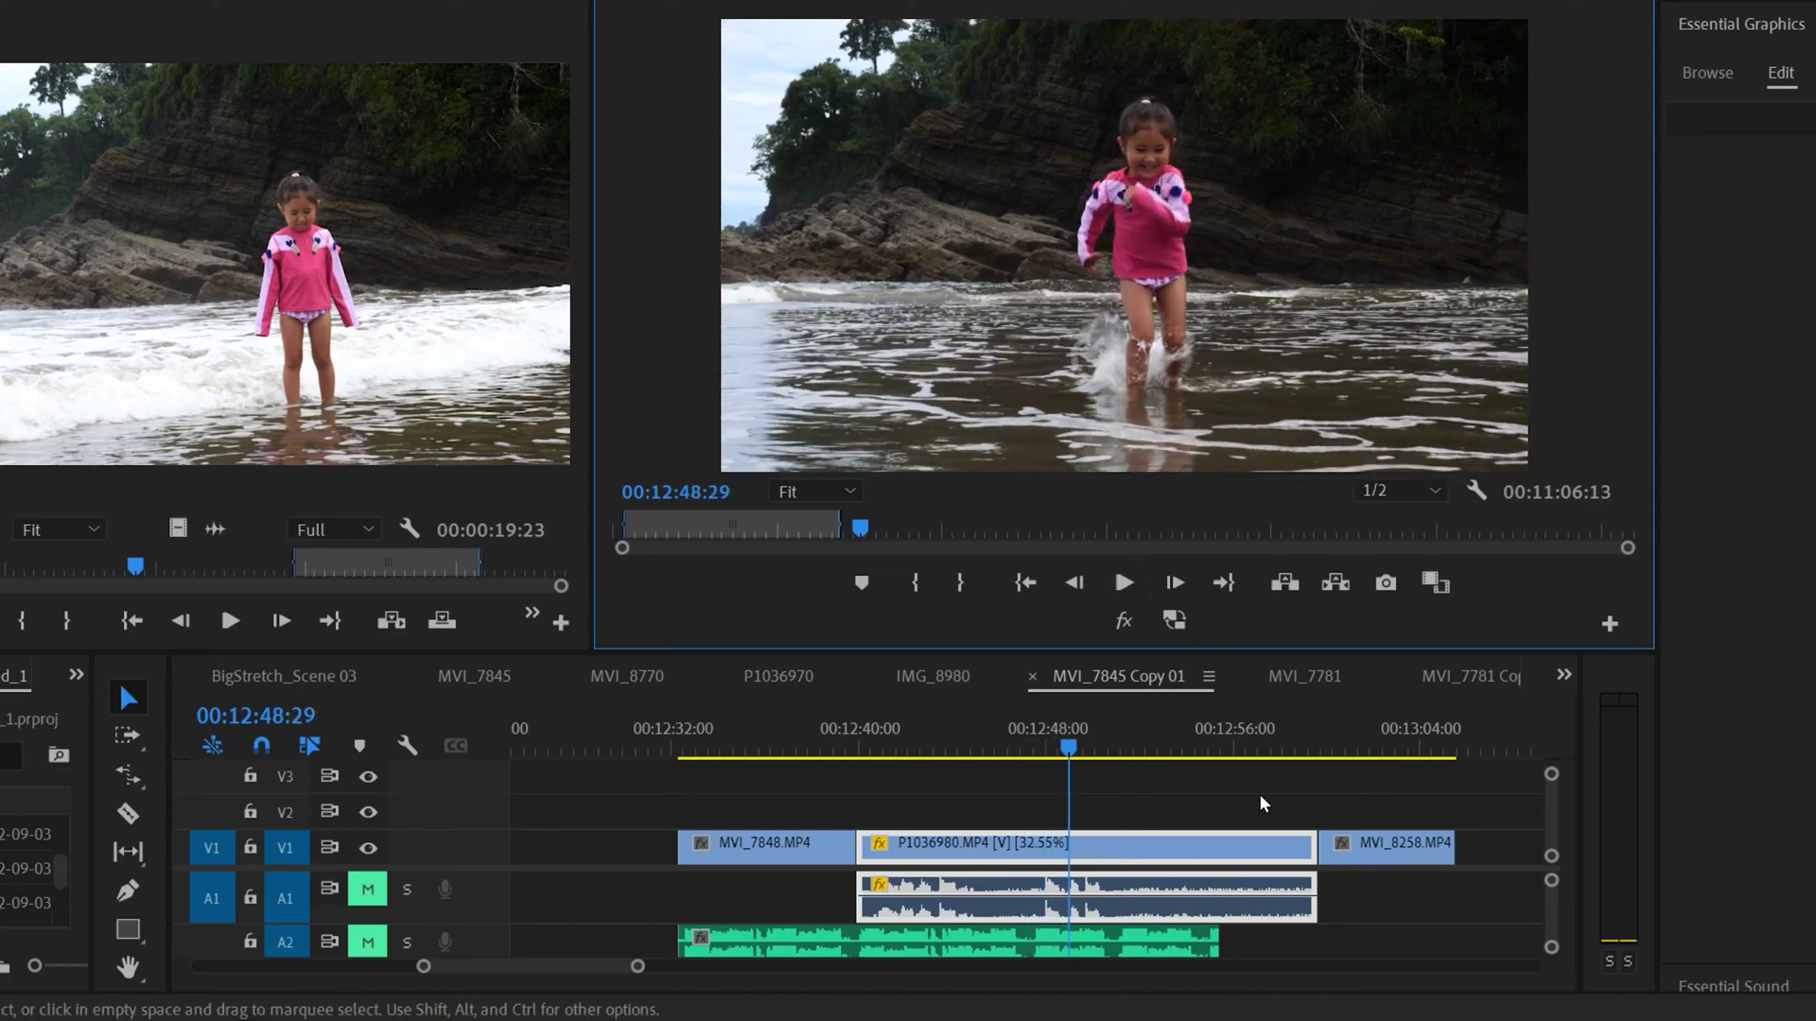
Step: Change the rate-stretched P1036980.MP4 clip's time interpolation to Optical Flow and play it
right_click(1117, 861)
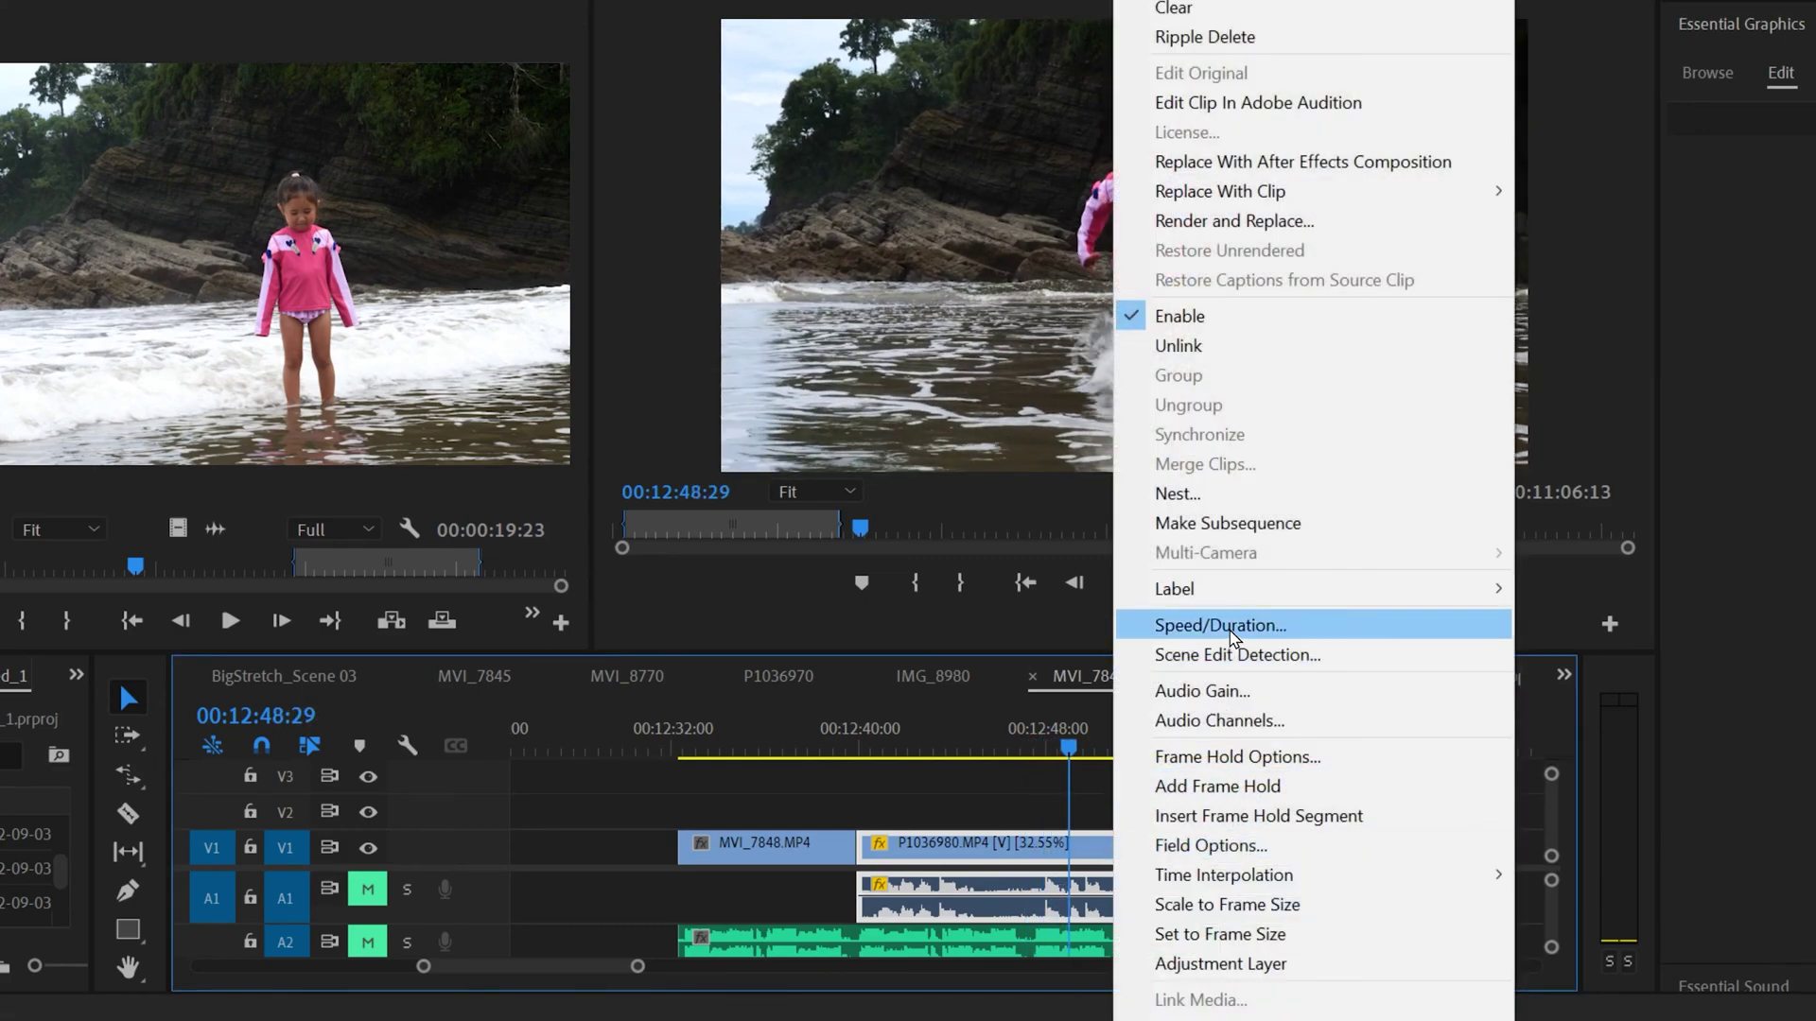
click(1220, 625)
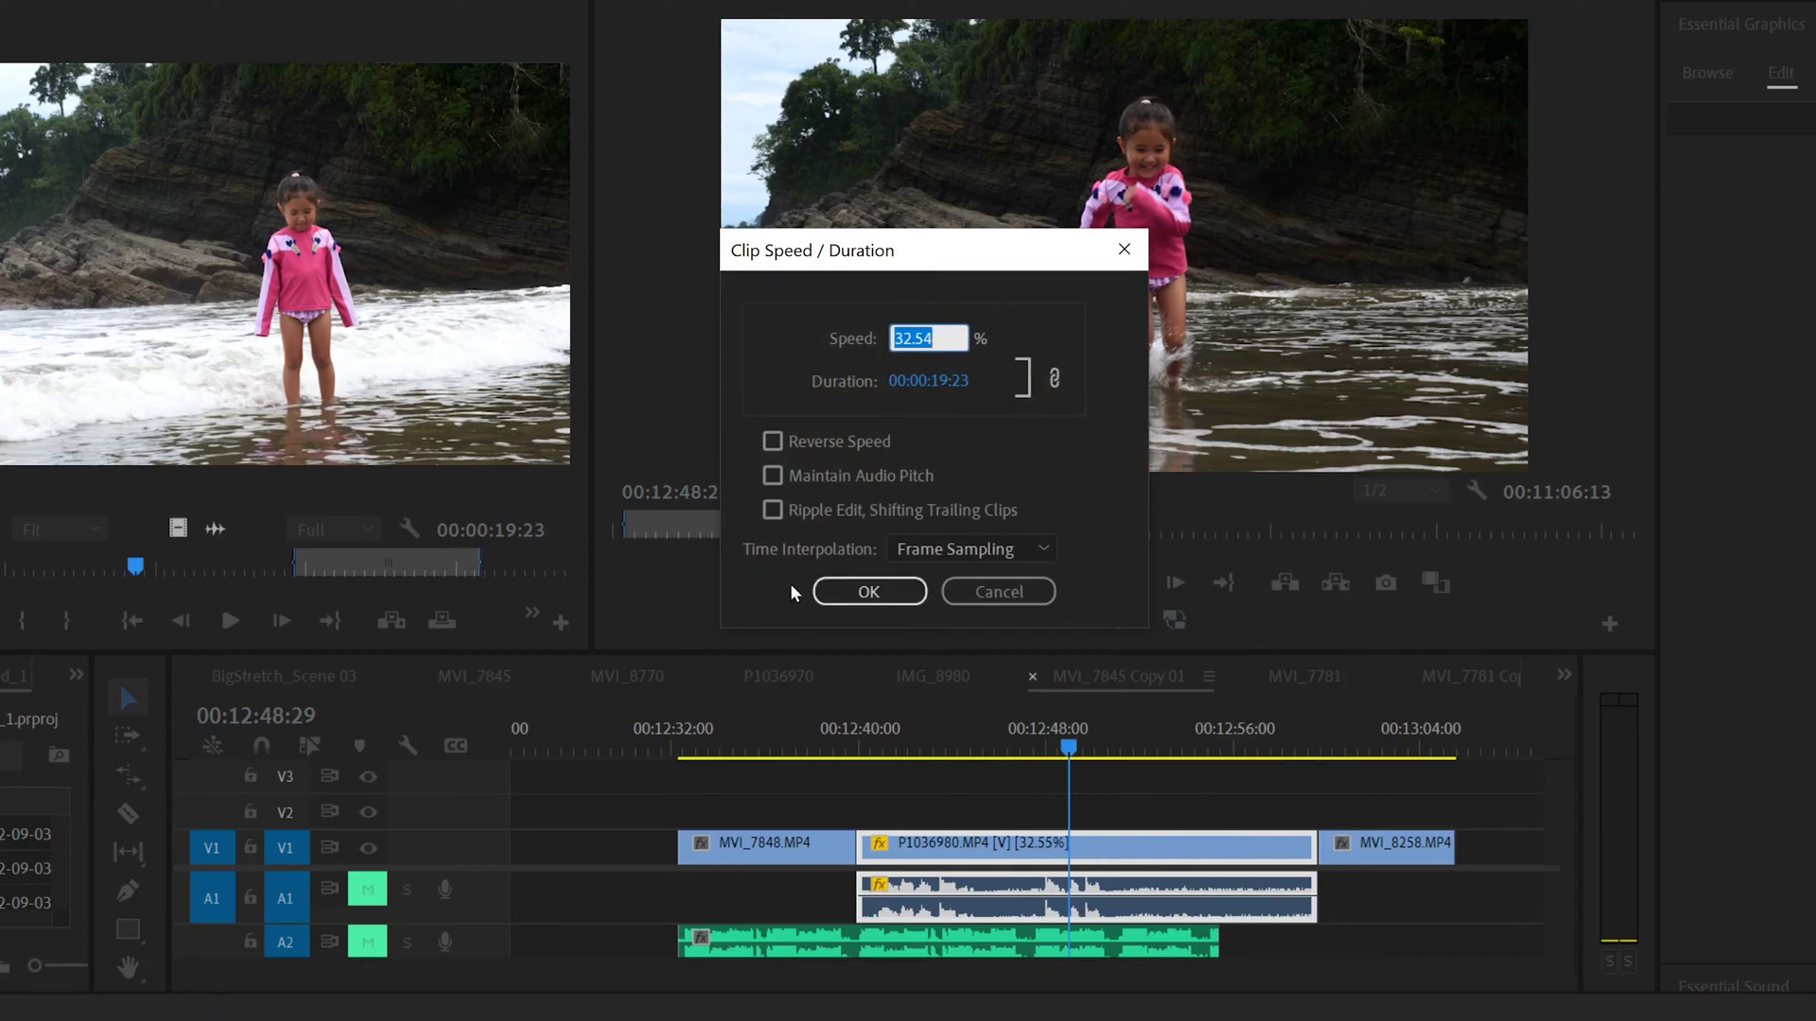
click(953, 555)
click(956, 639)
key(Return)
key(space)
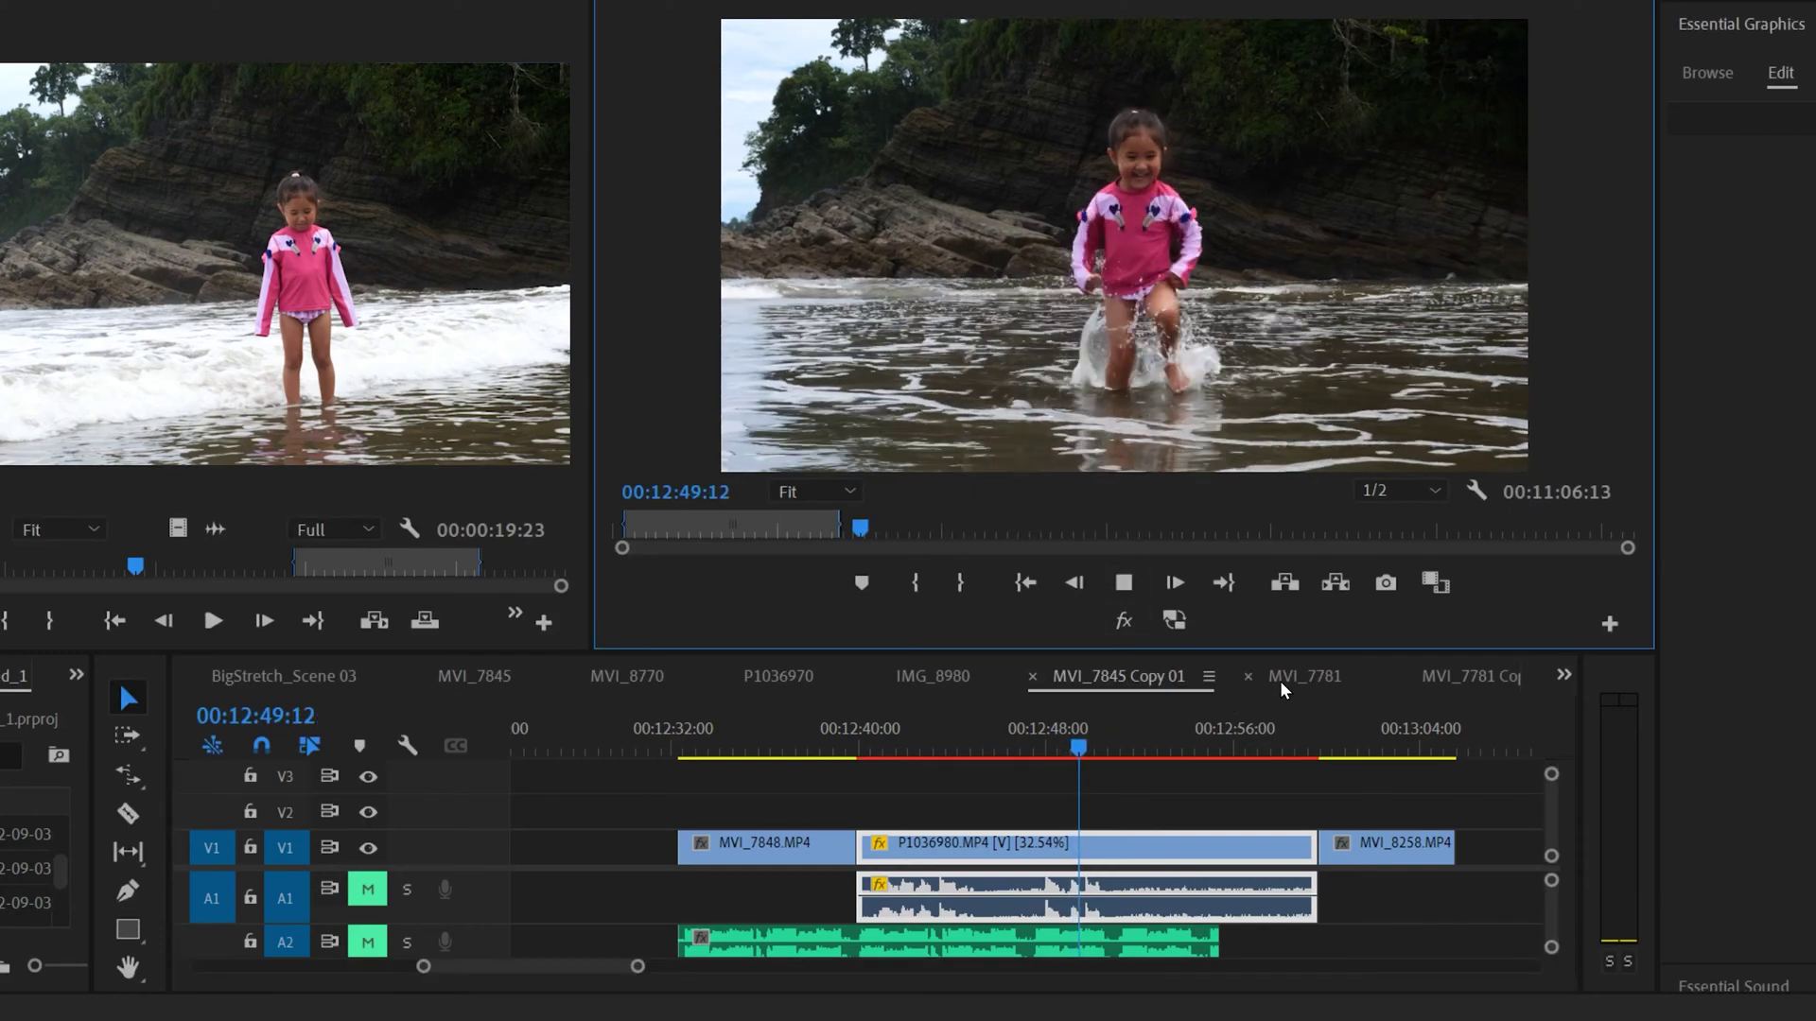
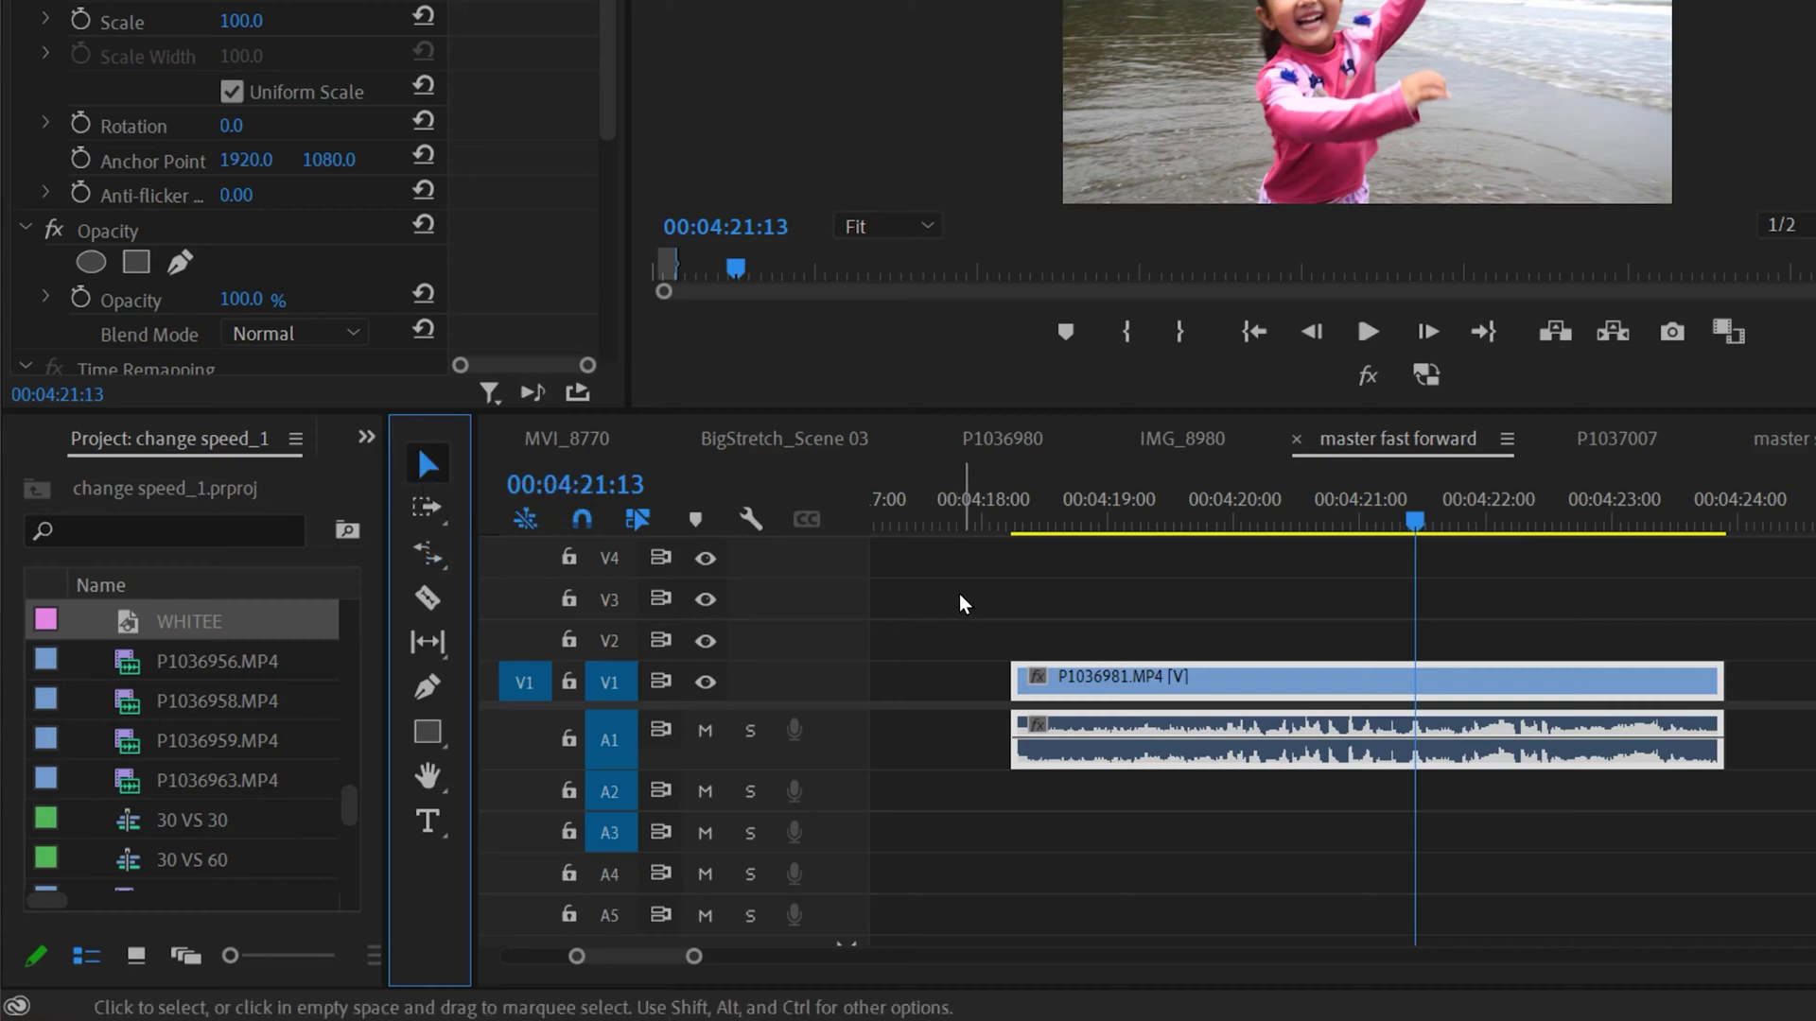
Step: Use the Rate Stretch Tool on the start of P1036981.MP4 to shorten the clip, and extend it to 72.96% speed
key(r)
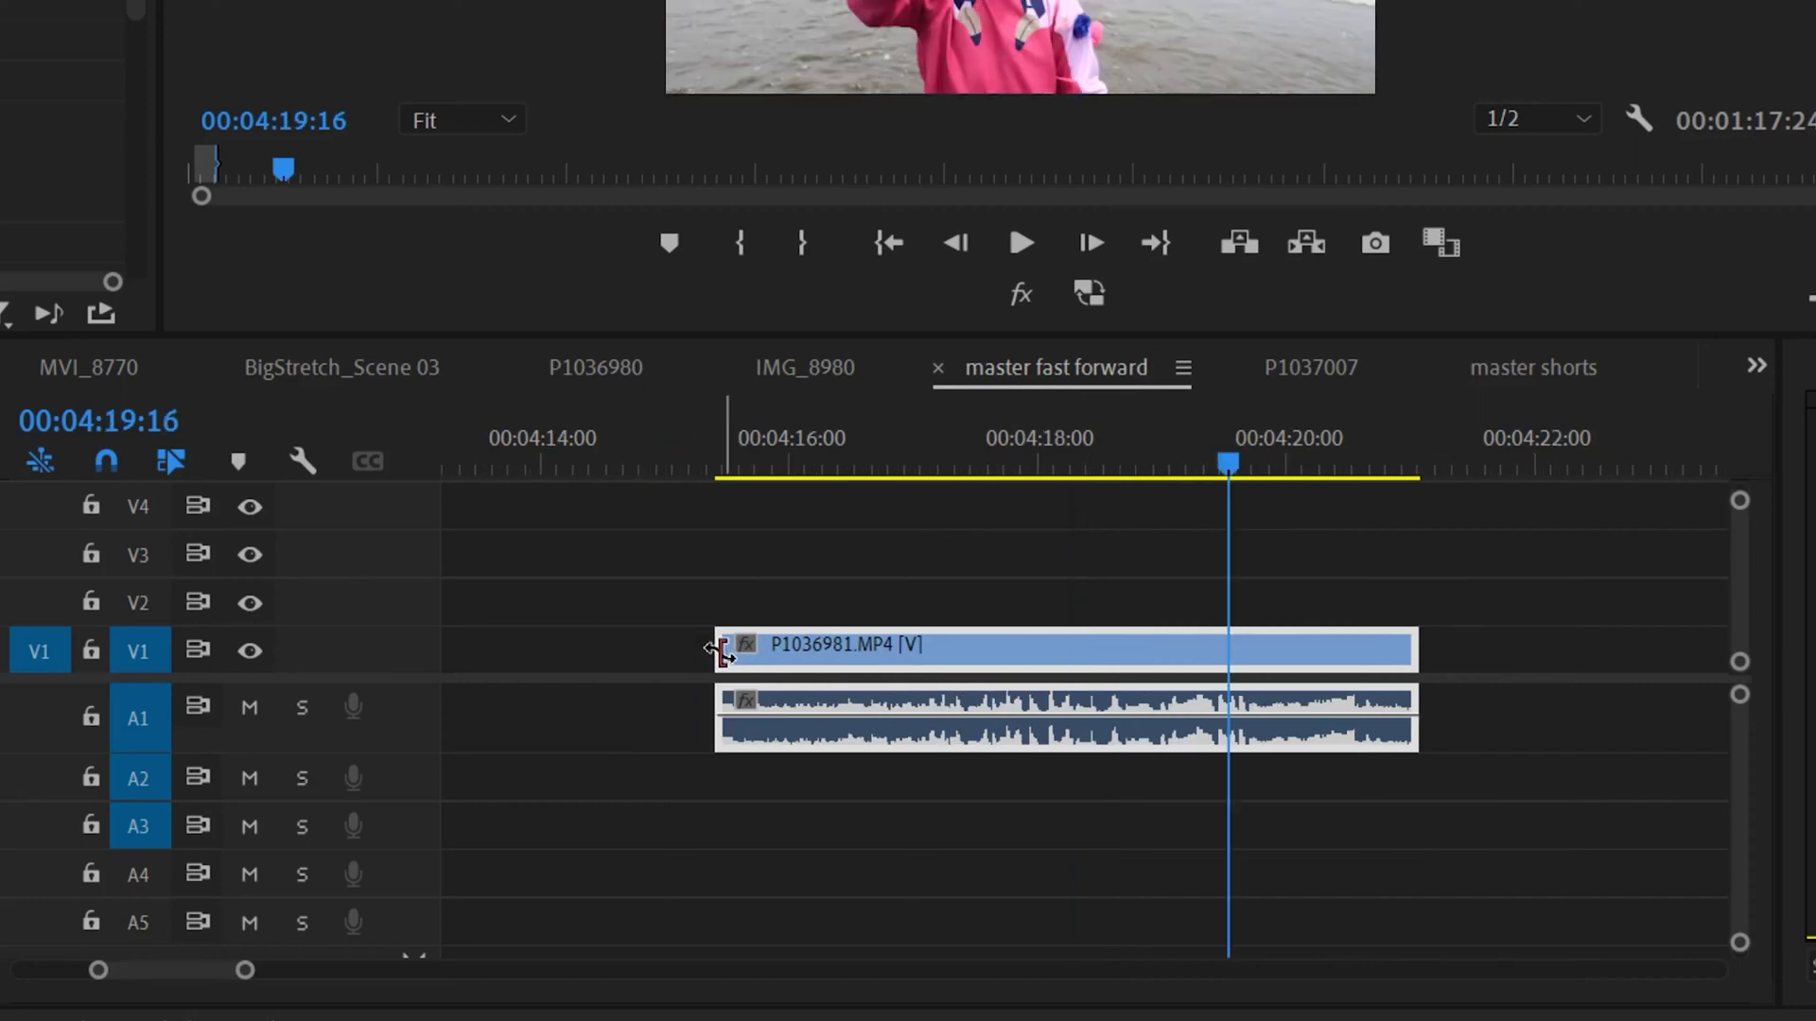
drag(720, 650, 1085, 650)
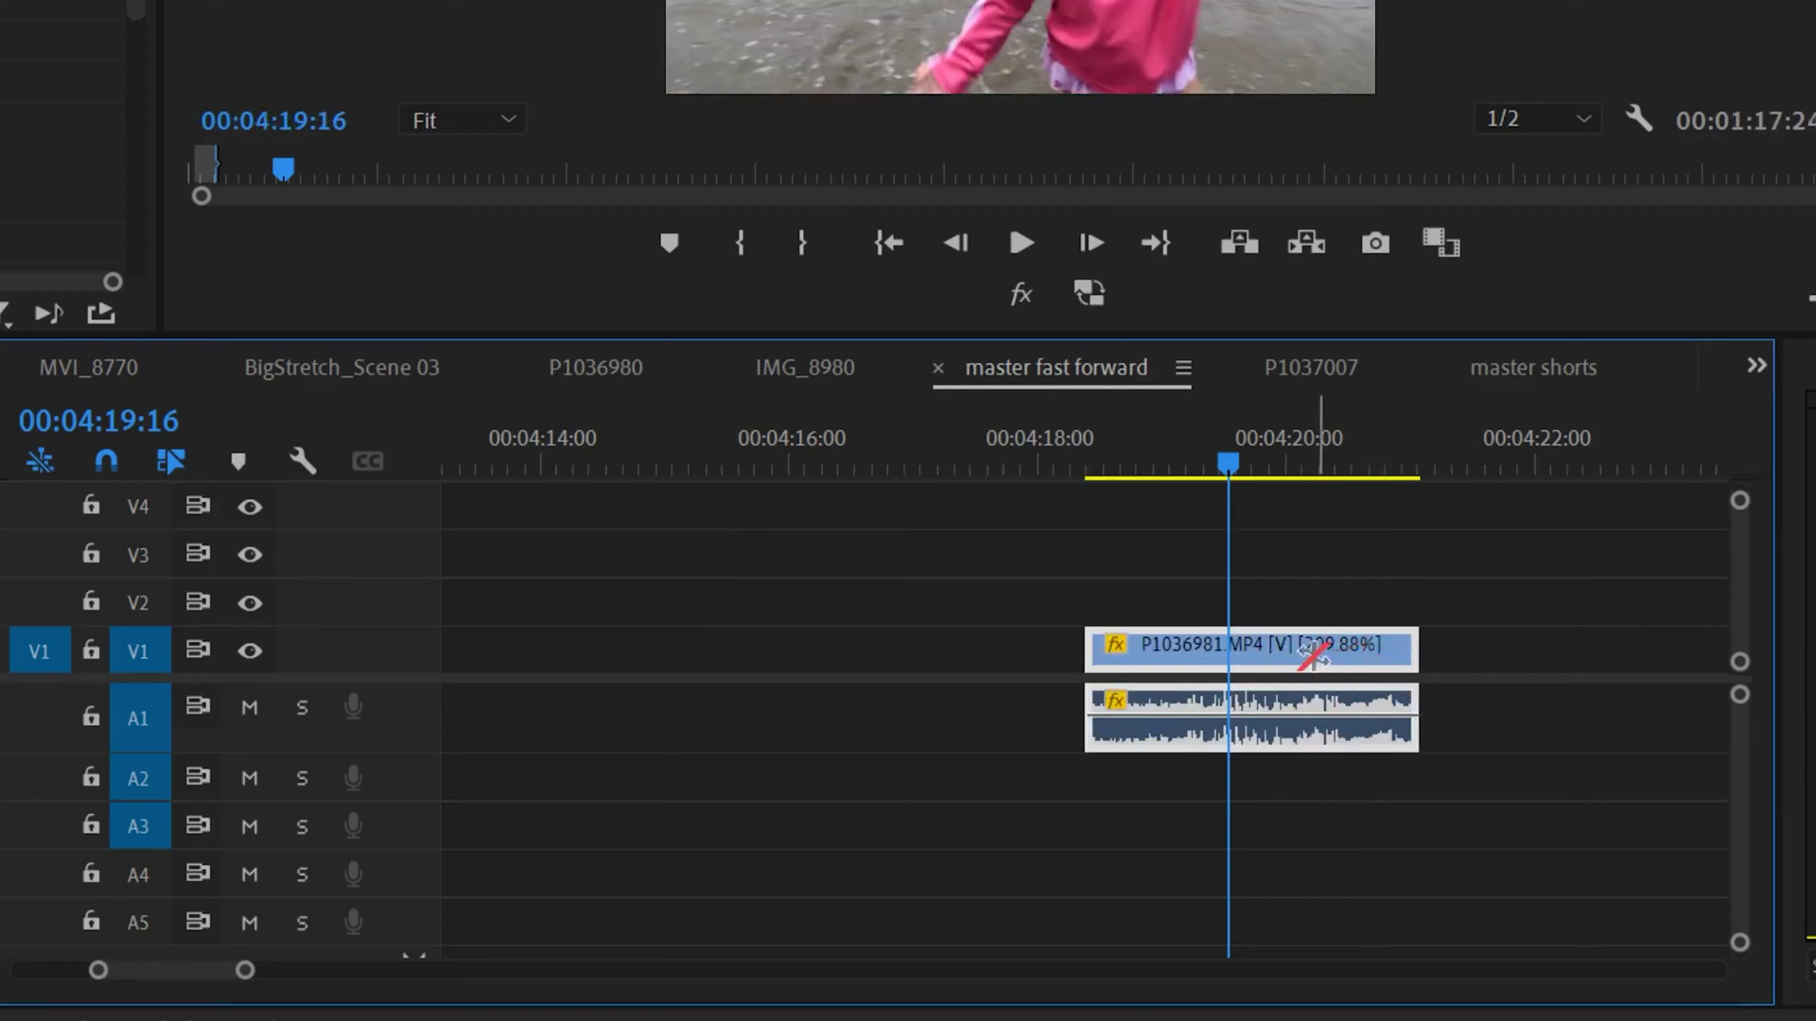
key(v)
drag(1088, 651, 453, 651)
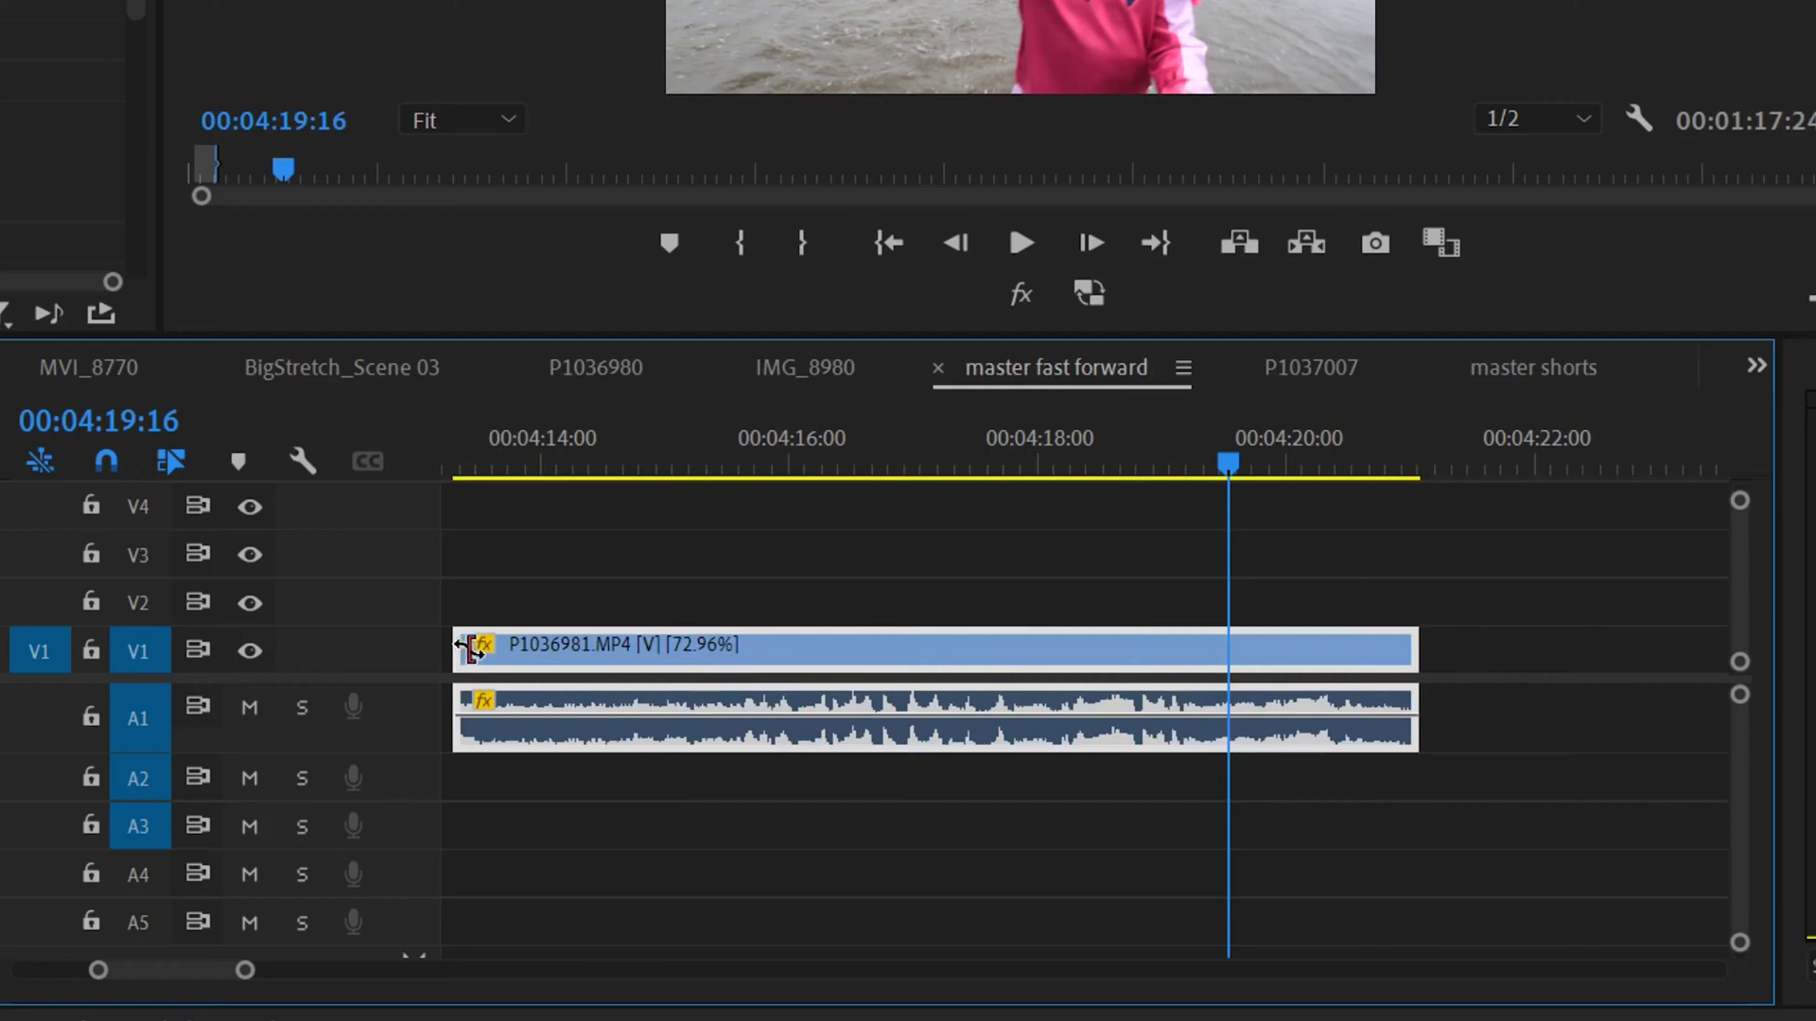
Step: Rate-stretch the start of P1036981.MP4 inward to 171.72% speed and play the clip from about 00:04:17:26
drag(456, 651, 1012, 649)
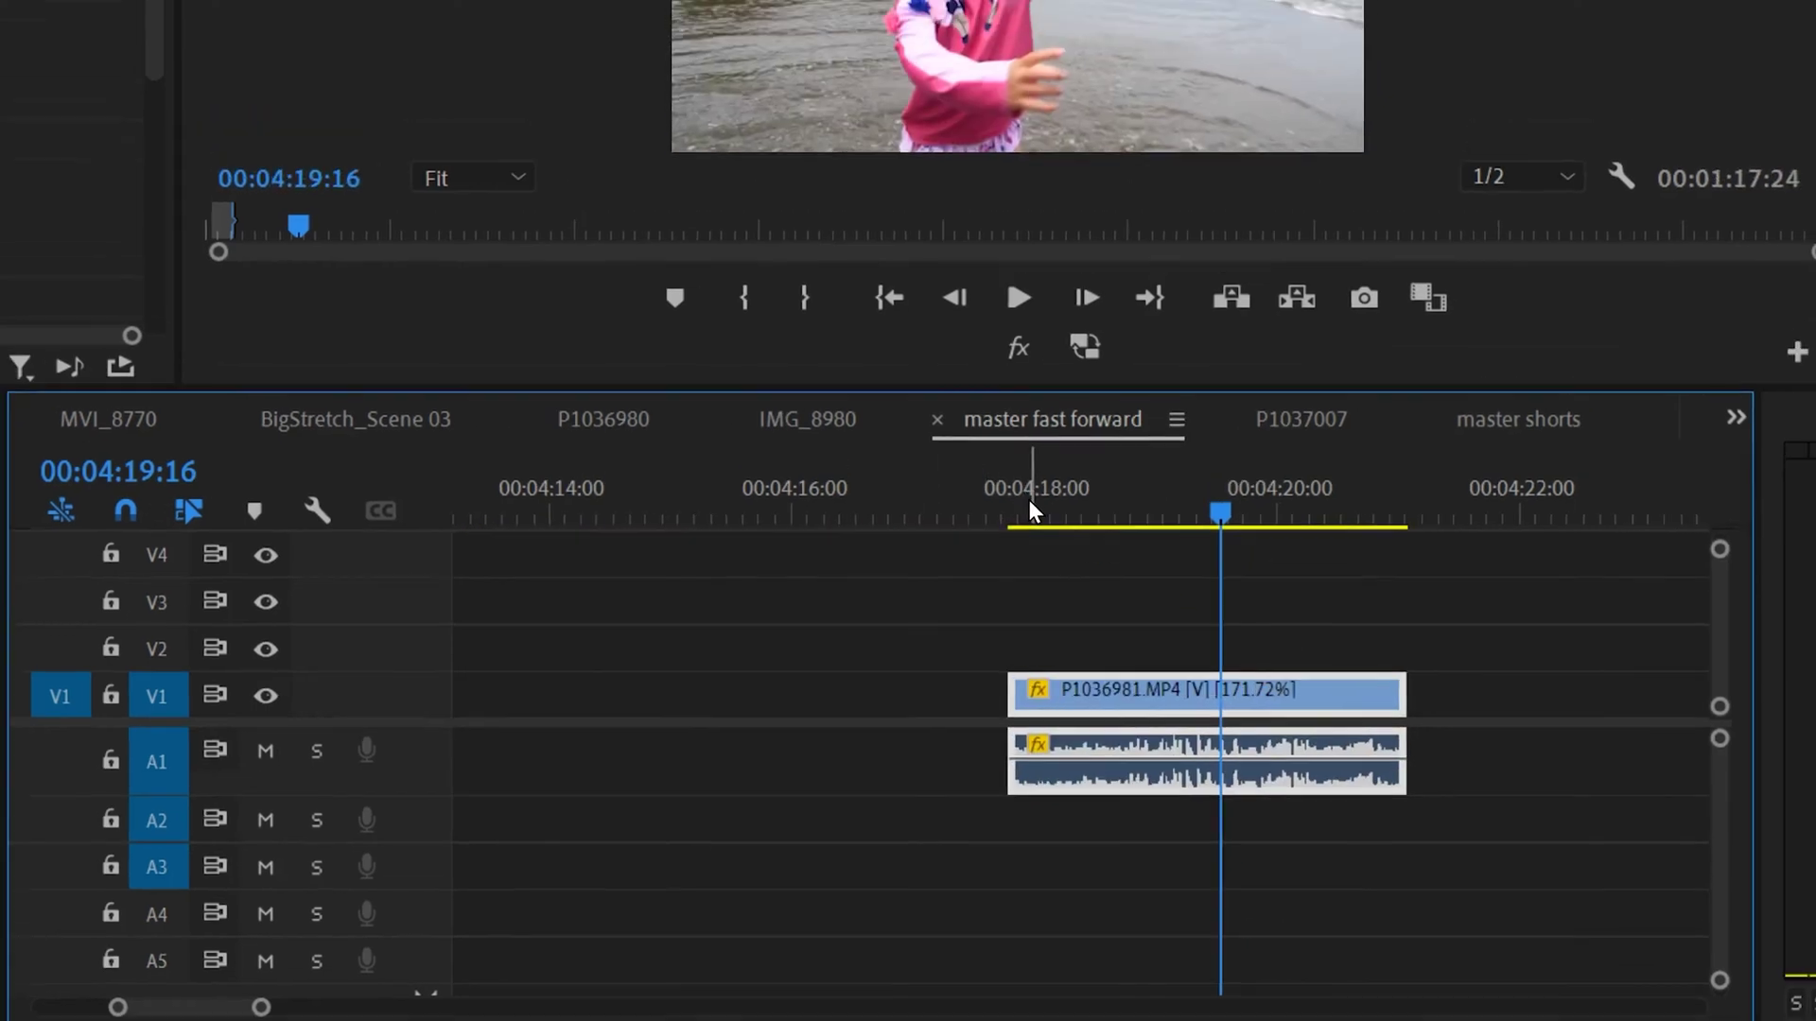
click(1029, 503)
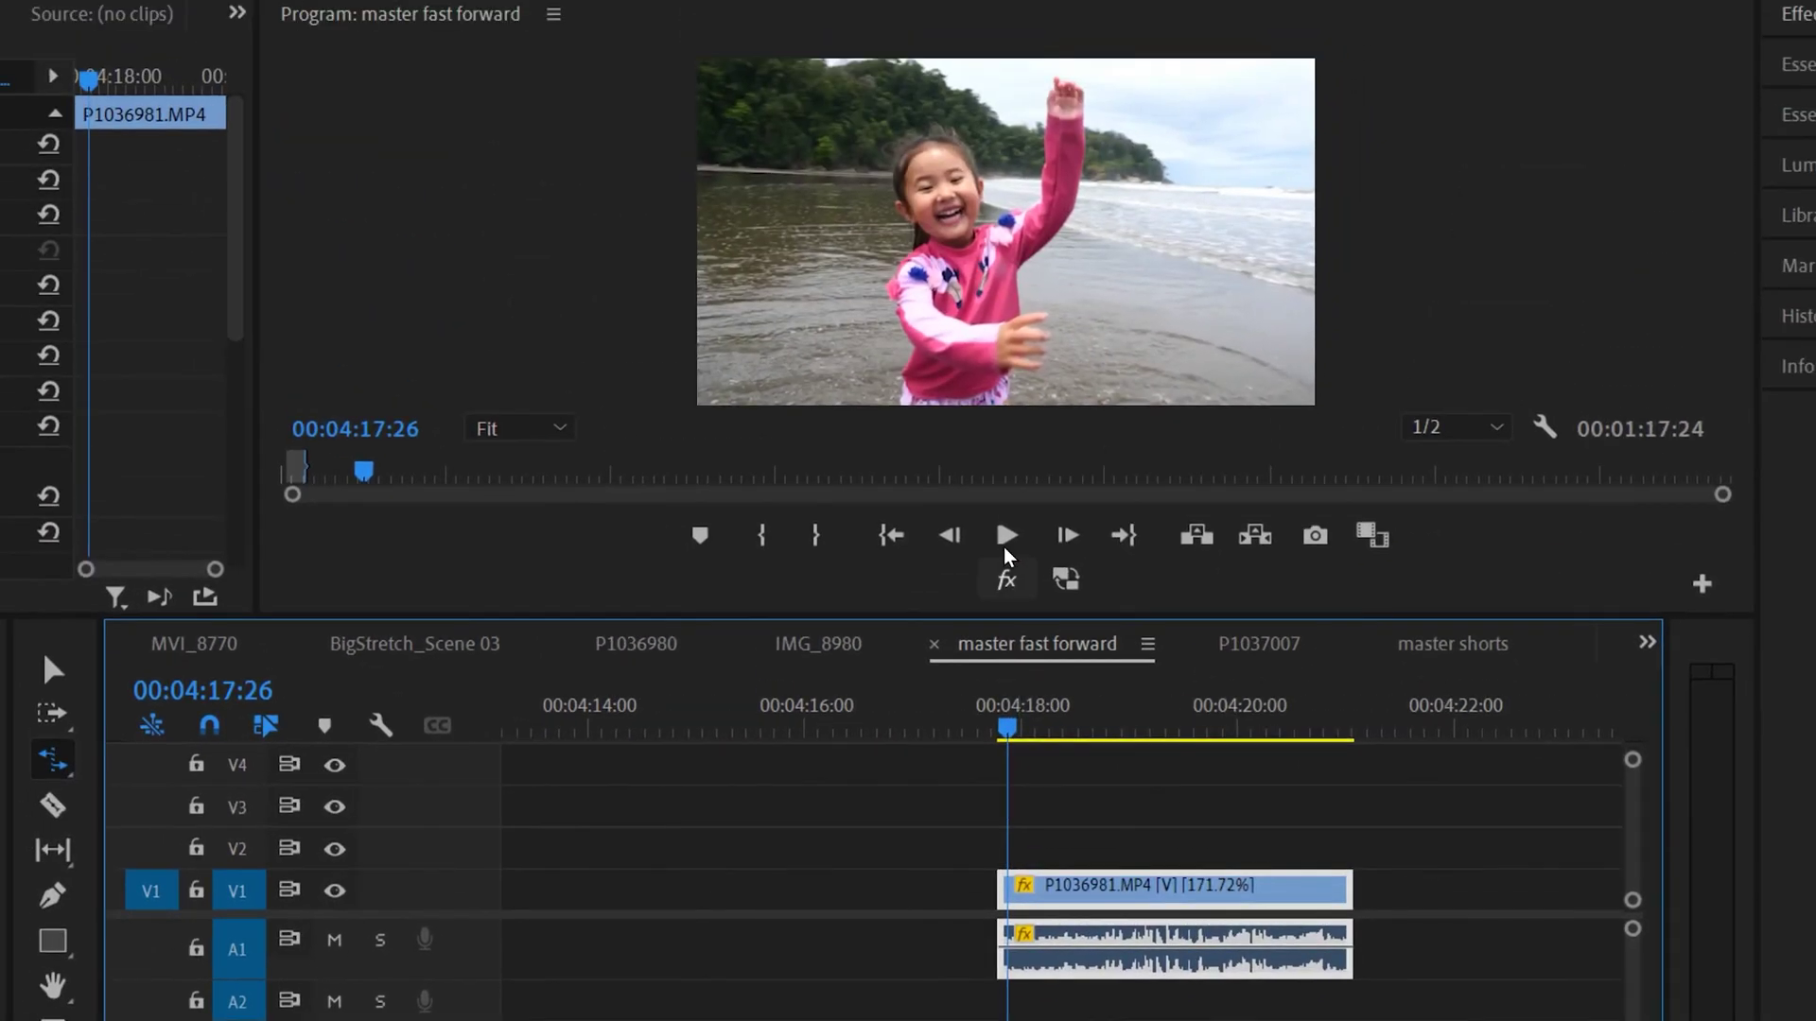
click(1019, 298)
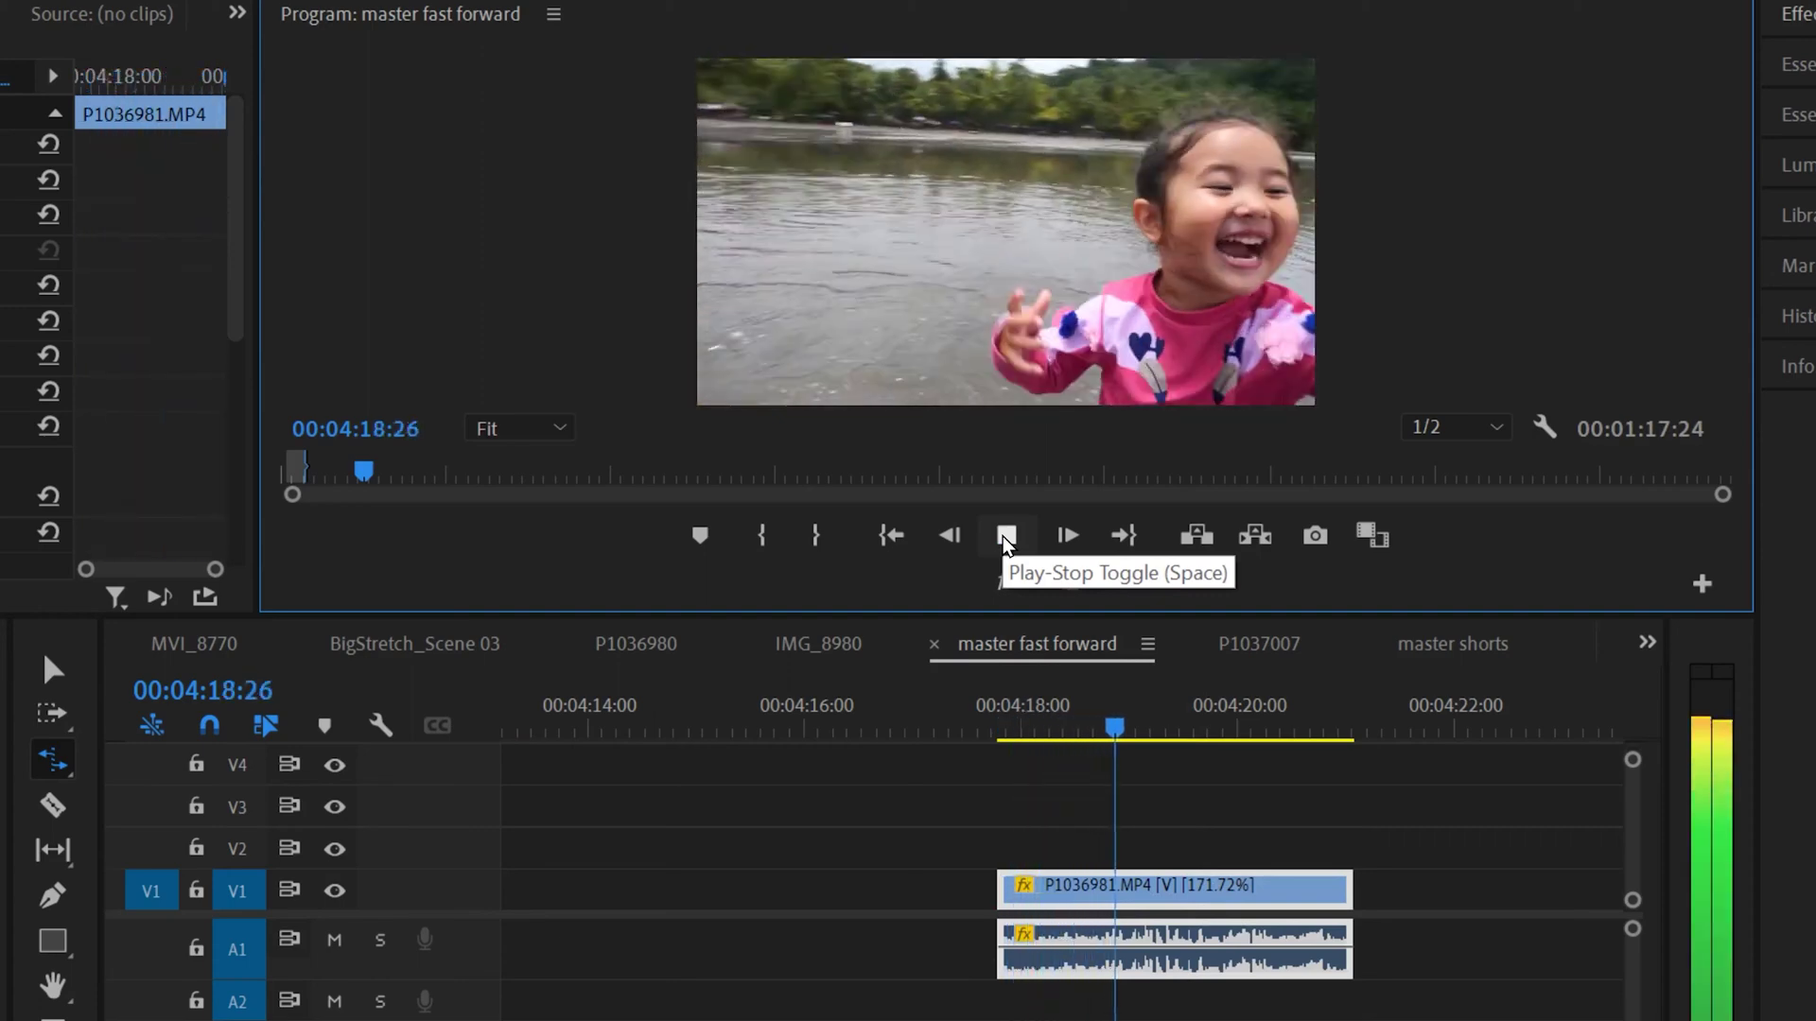
click(1002, 536)
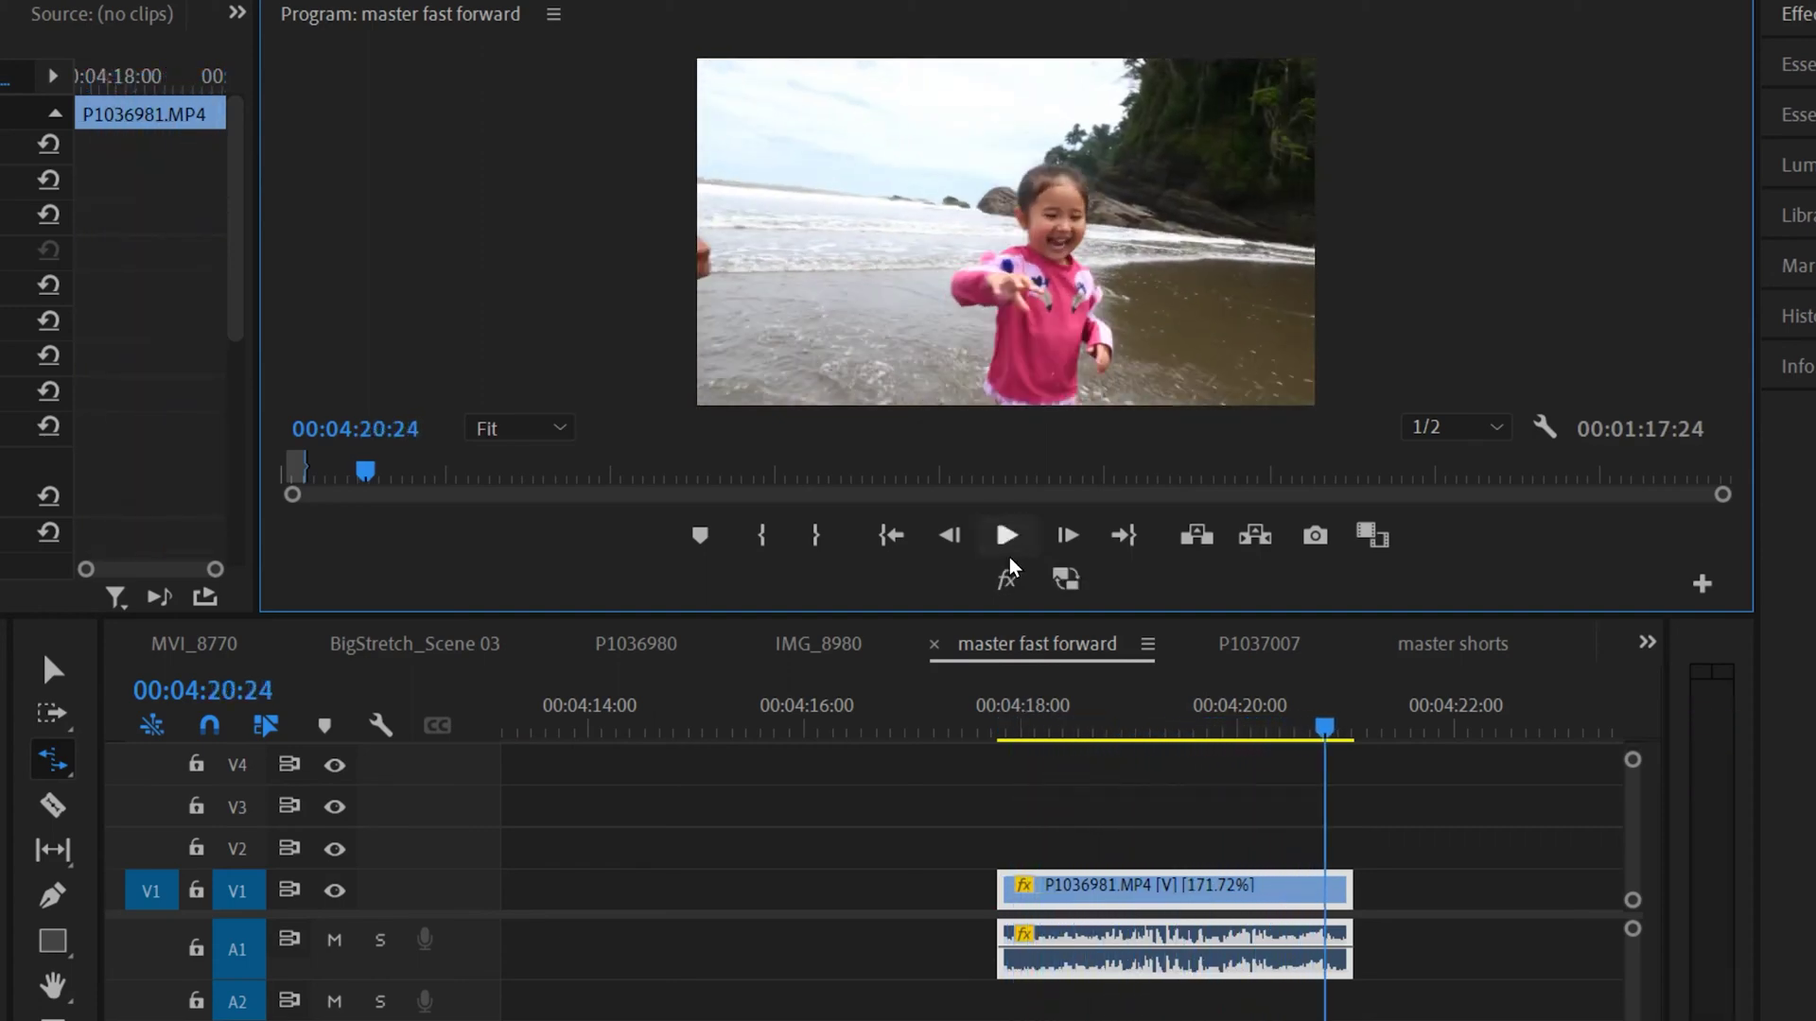
Step: Shorten P1036981.MP4 further by rate-stretching its start to about 00:04:19:25, and play it from there
drag(1000, 889, 1222, 889)
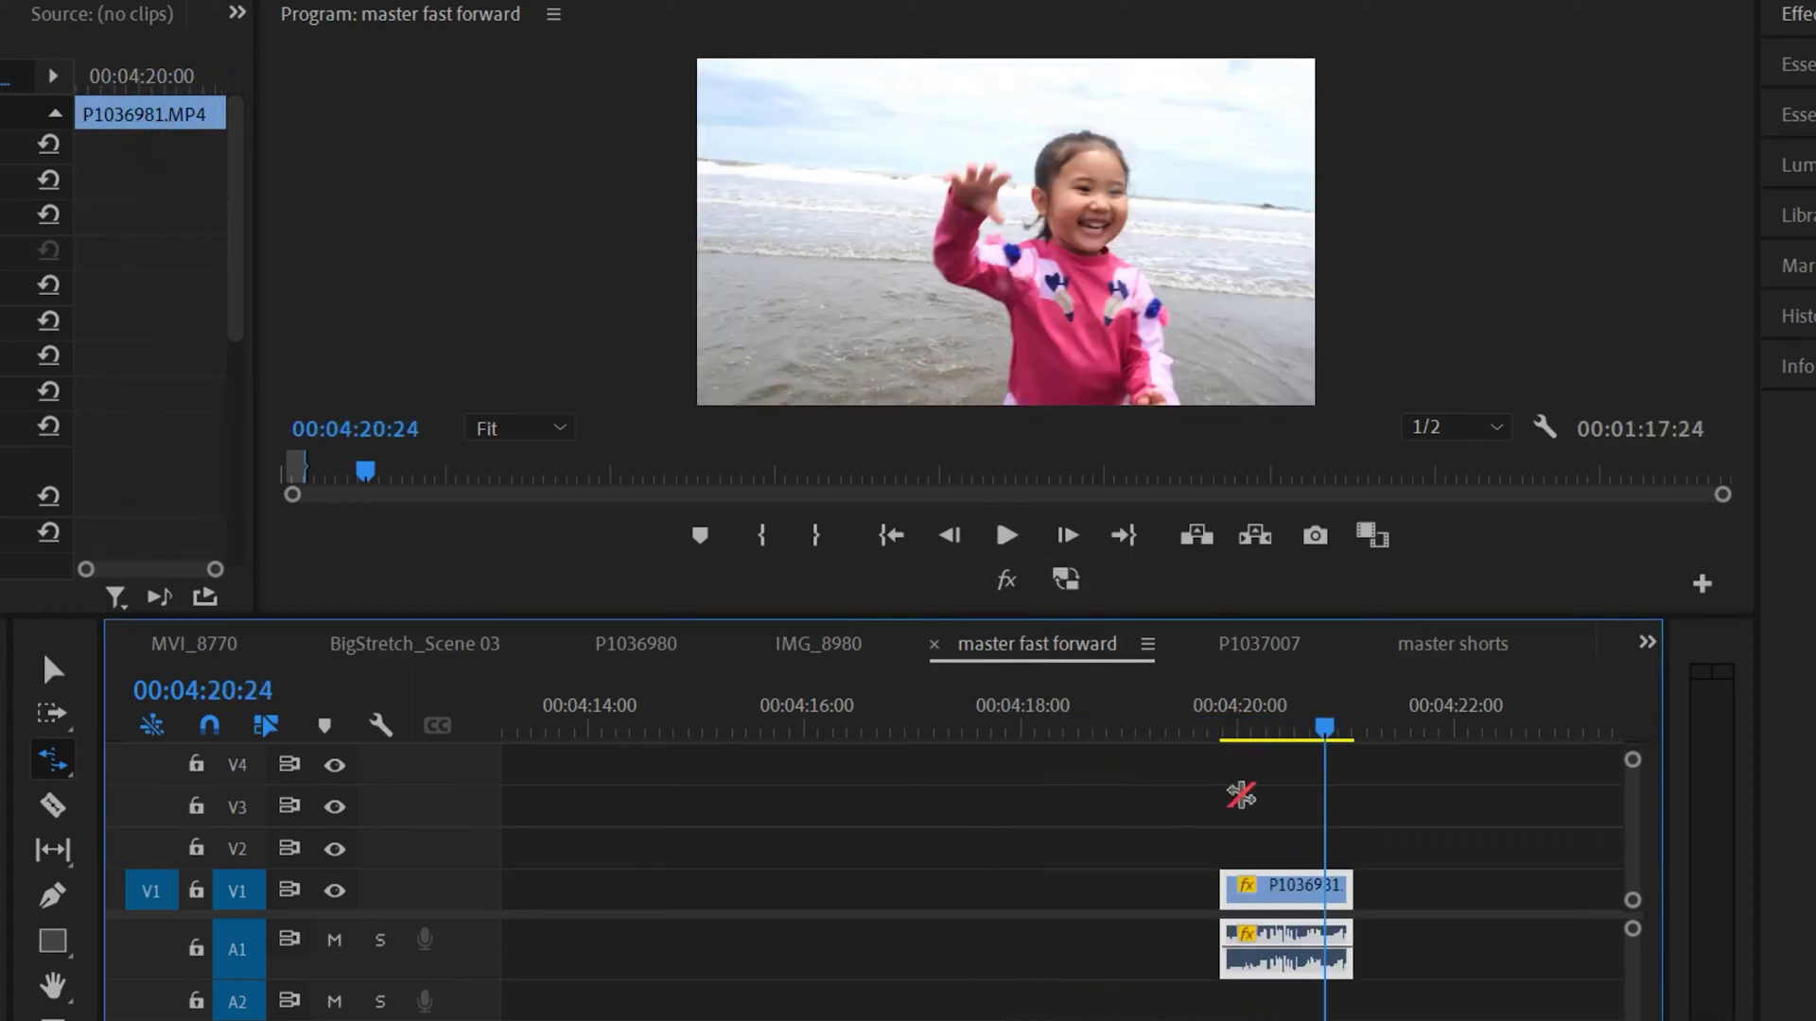
click(1224, 728)
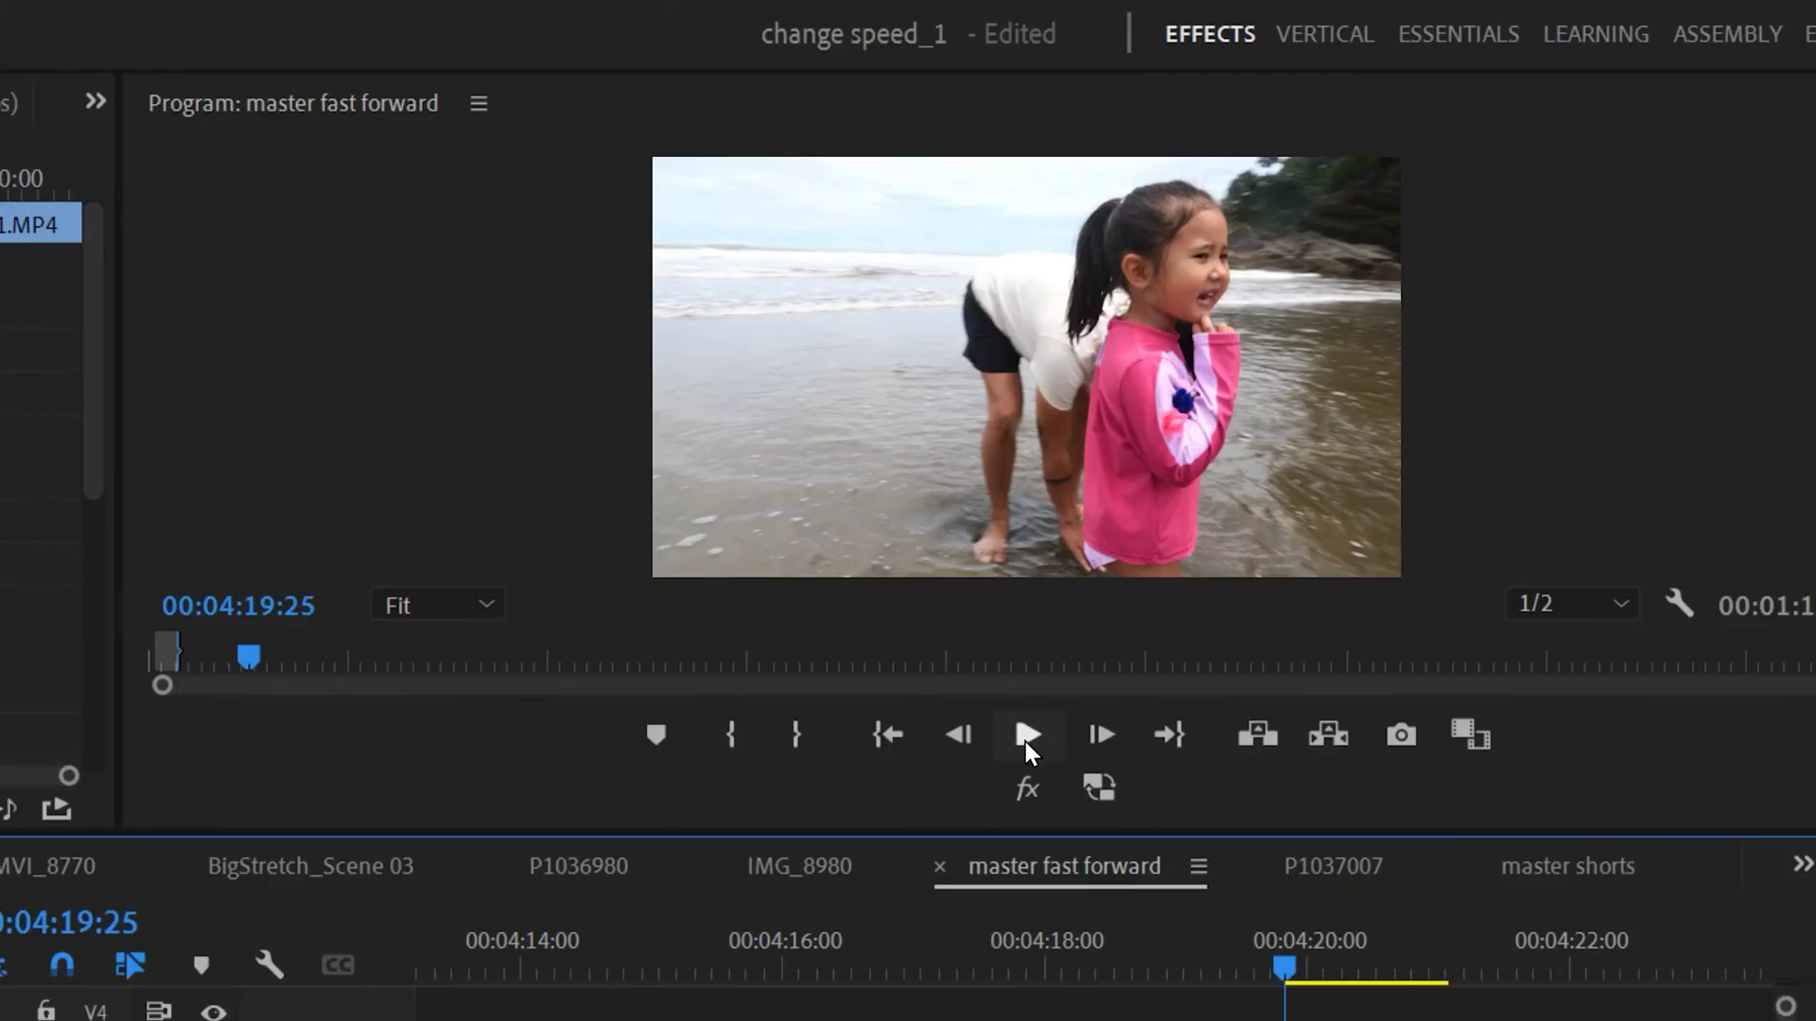
click(1008, 539)
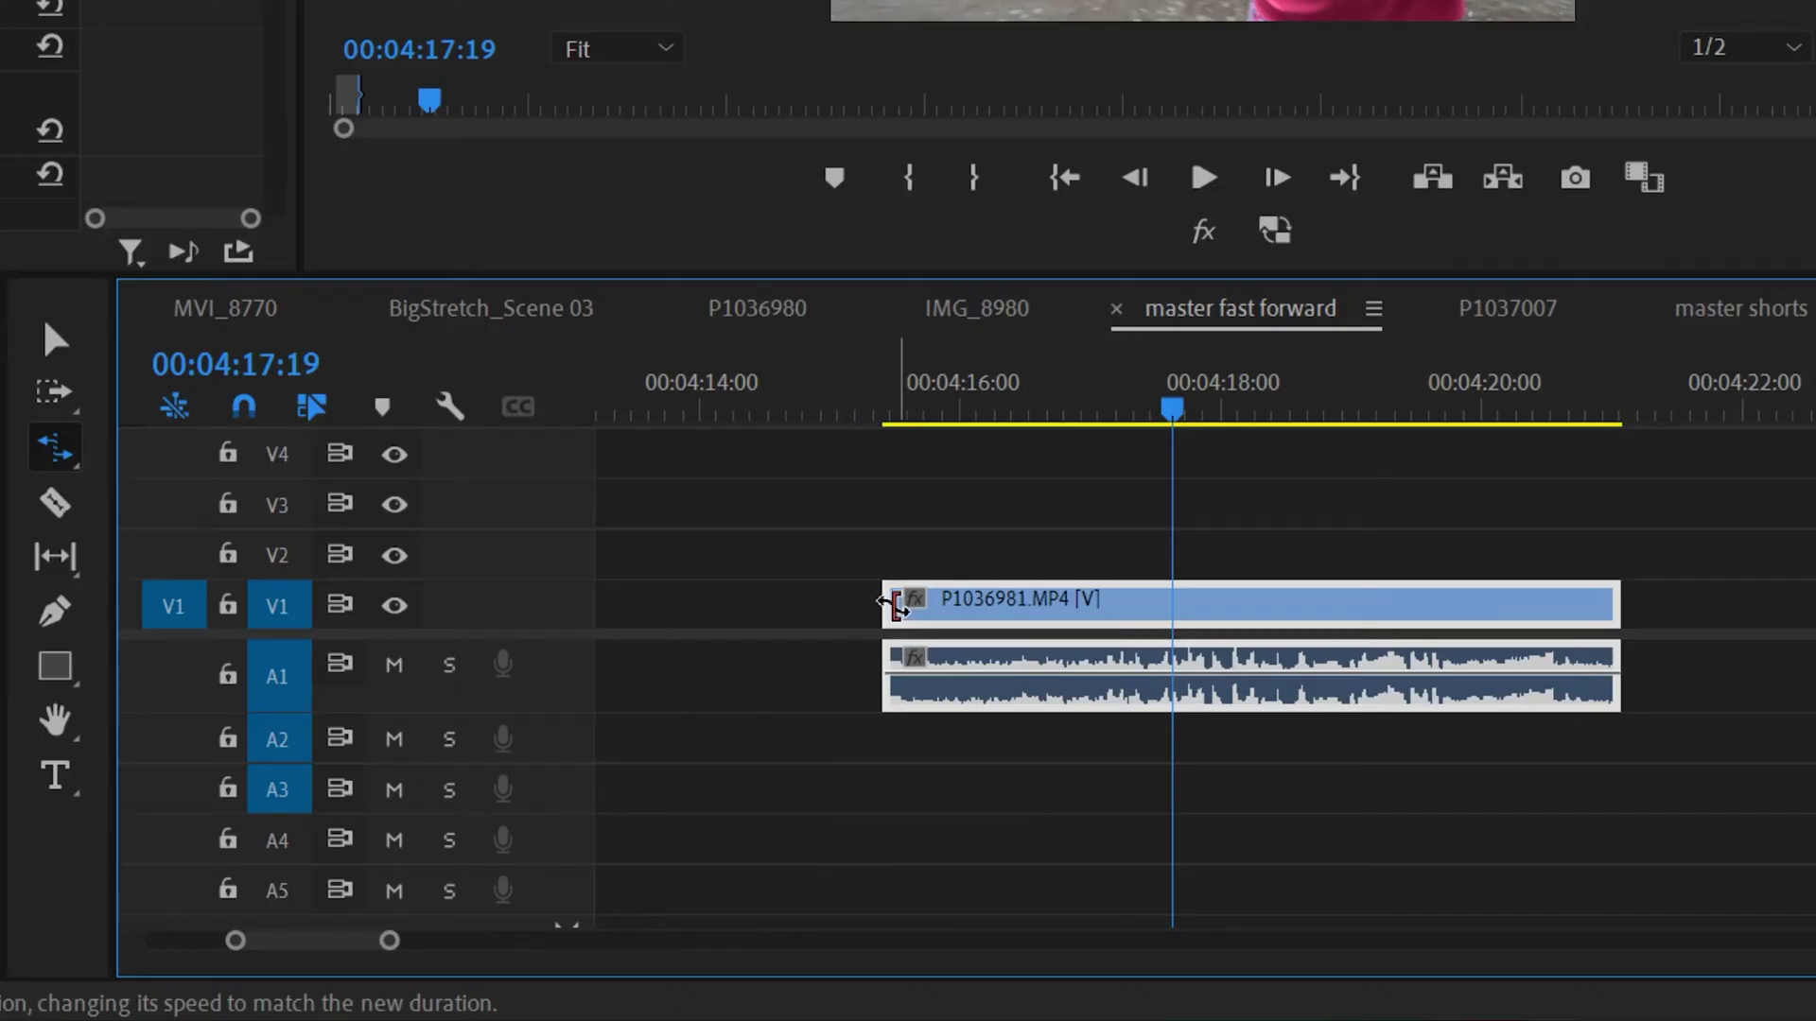
Step: Rate-stretch both ends of P1036981.MP4 inward to 141.67% speed, and trim about one second off each end with the Selection Tool
drag(893, 605, 983, 605)
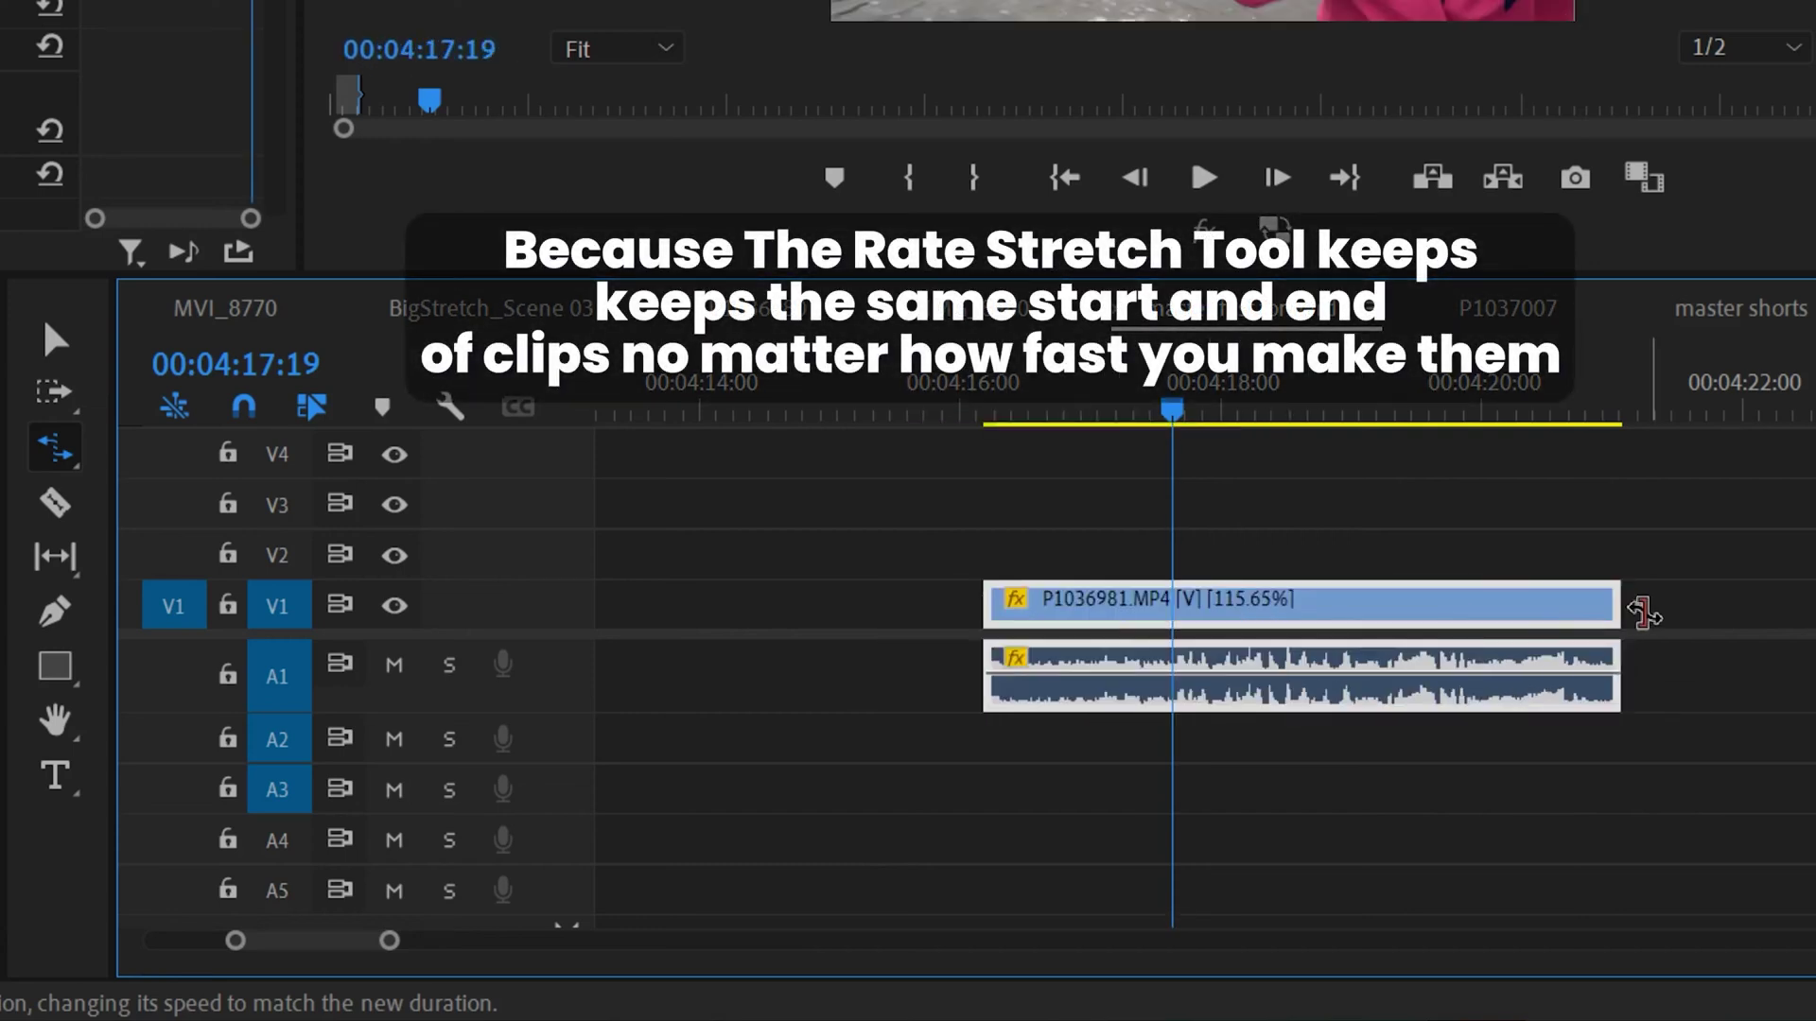
drag(1617, 605, 1501, 606)
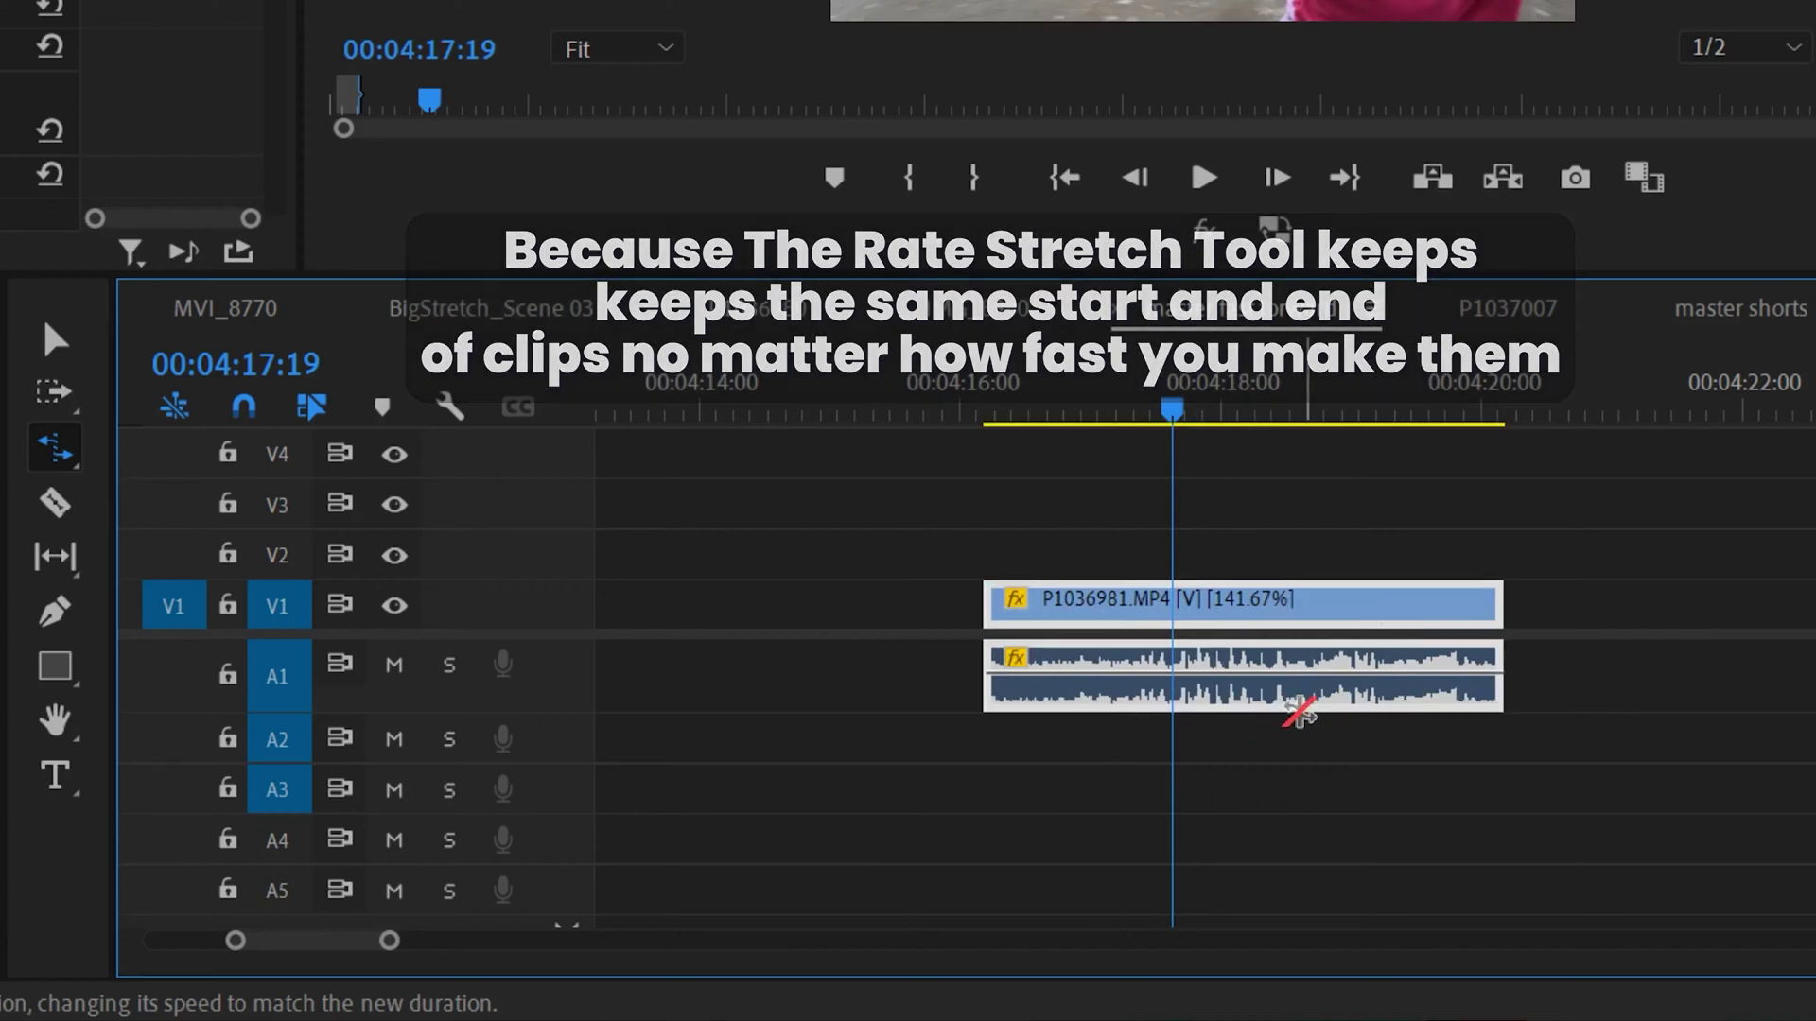
click(54, 340)
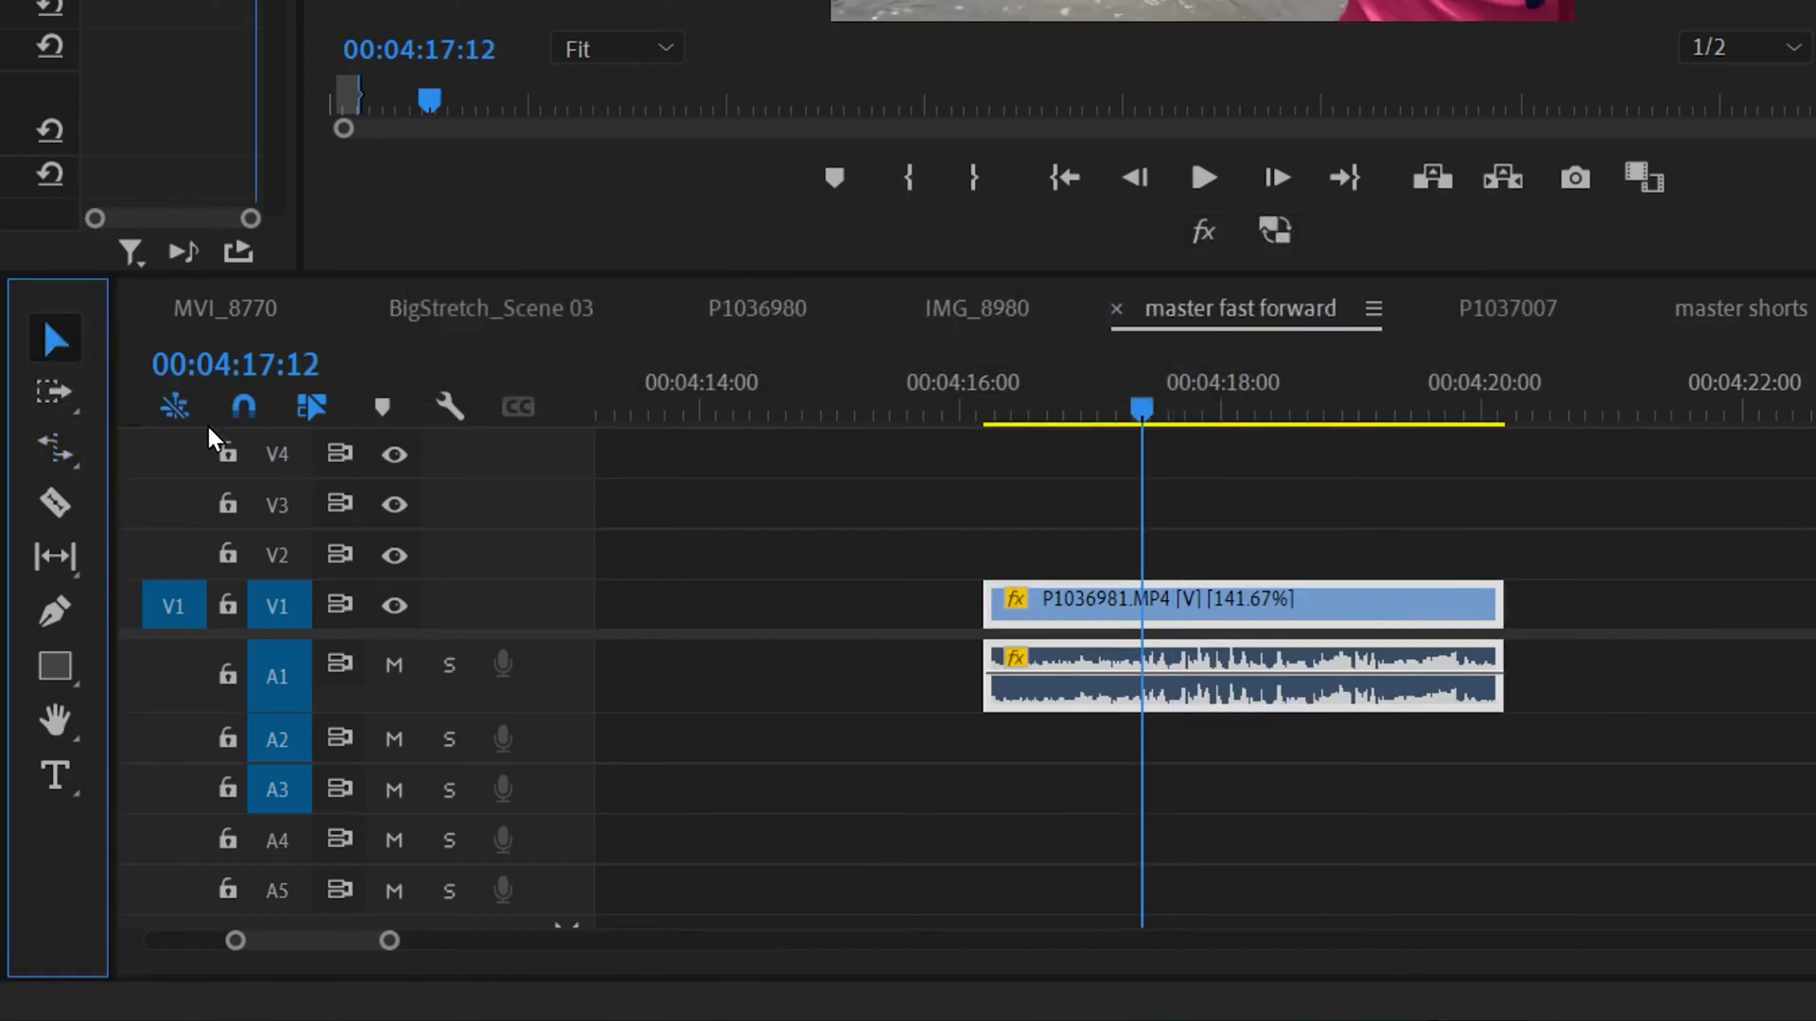
drag(986, 606, 1110, 610)
drag(1485, 603, 1370, 602)
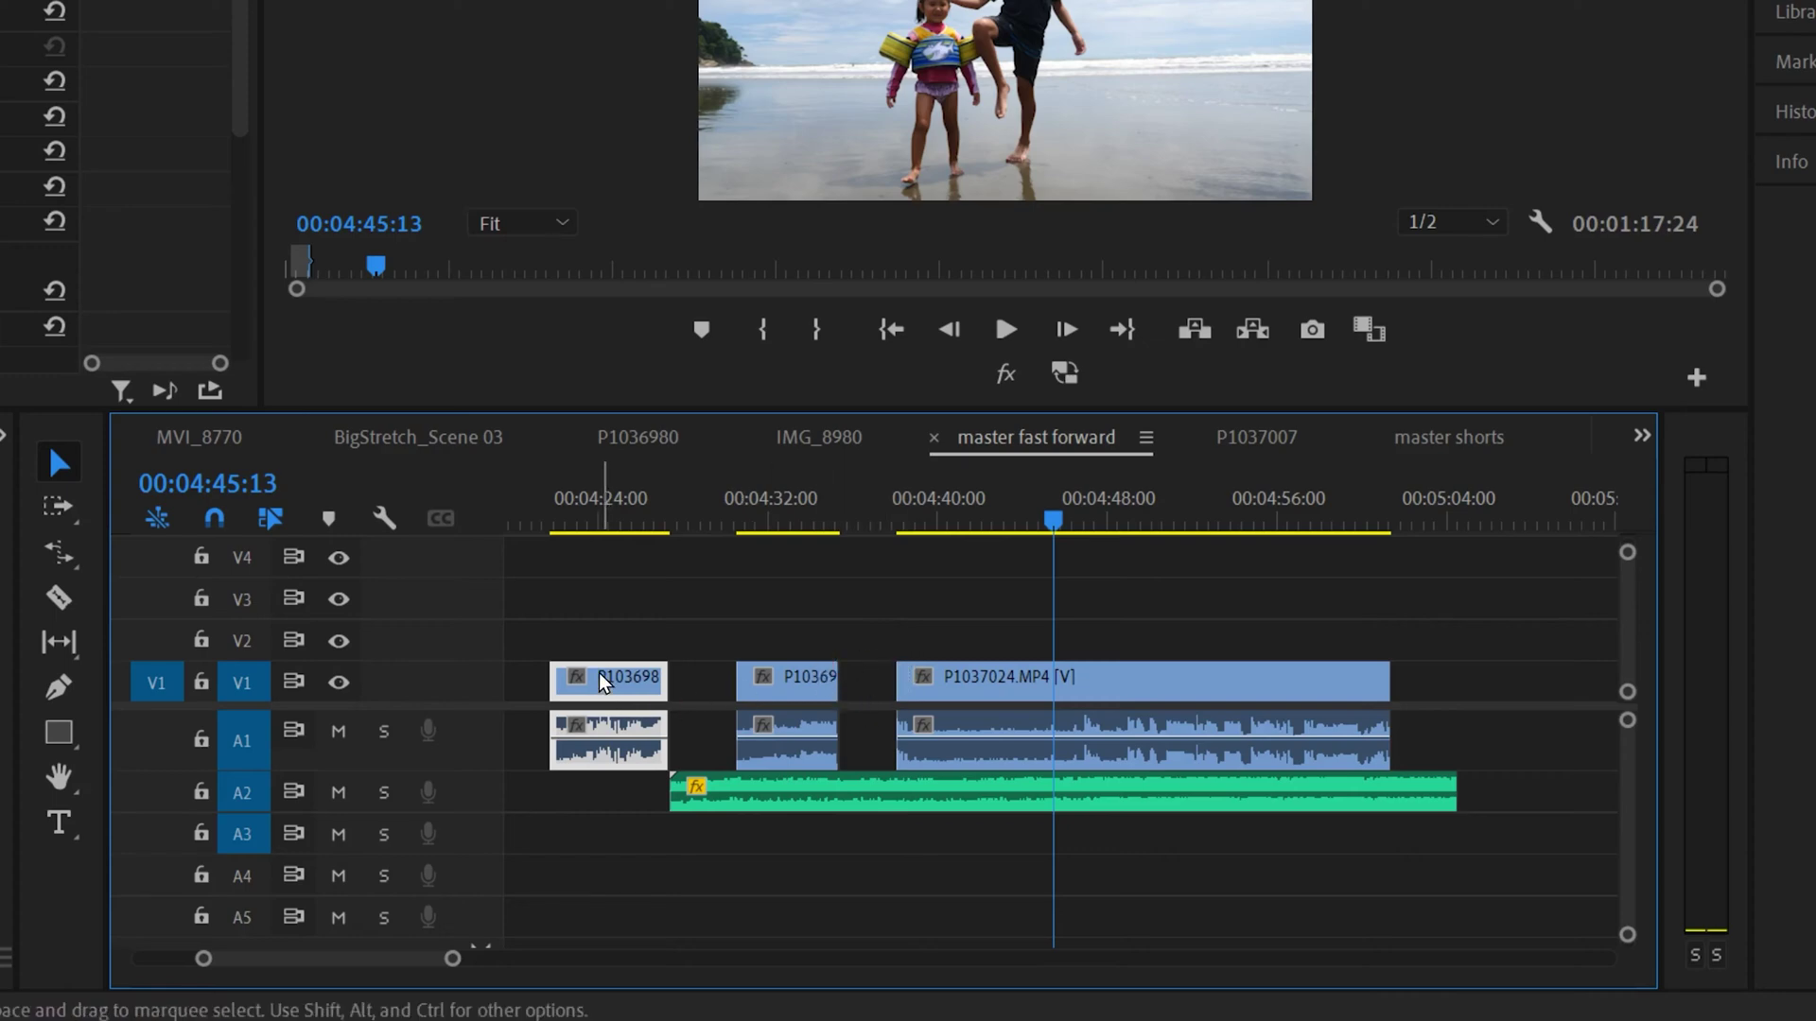
Step: Move P1036981.MP4 to tracks V2 and A3 so it starts where P1036985.MP4 ends
drag(605, 518, 595, 519)
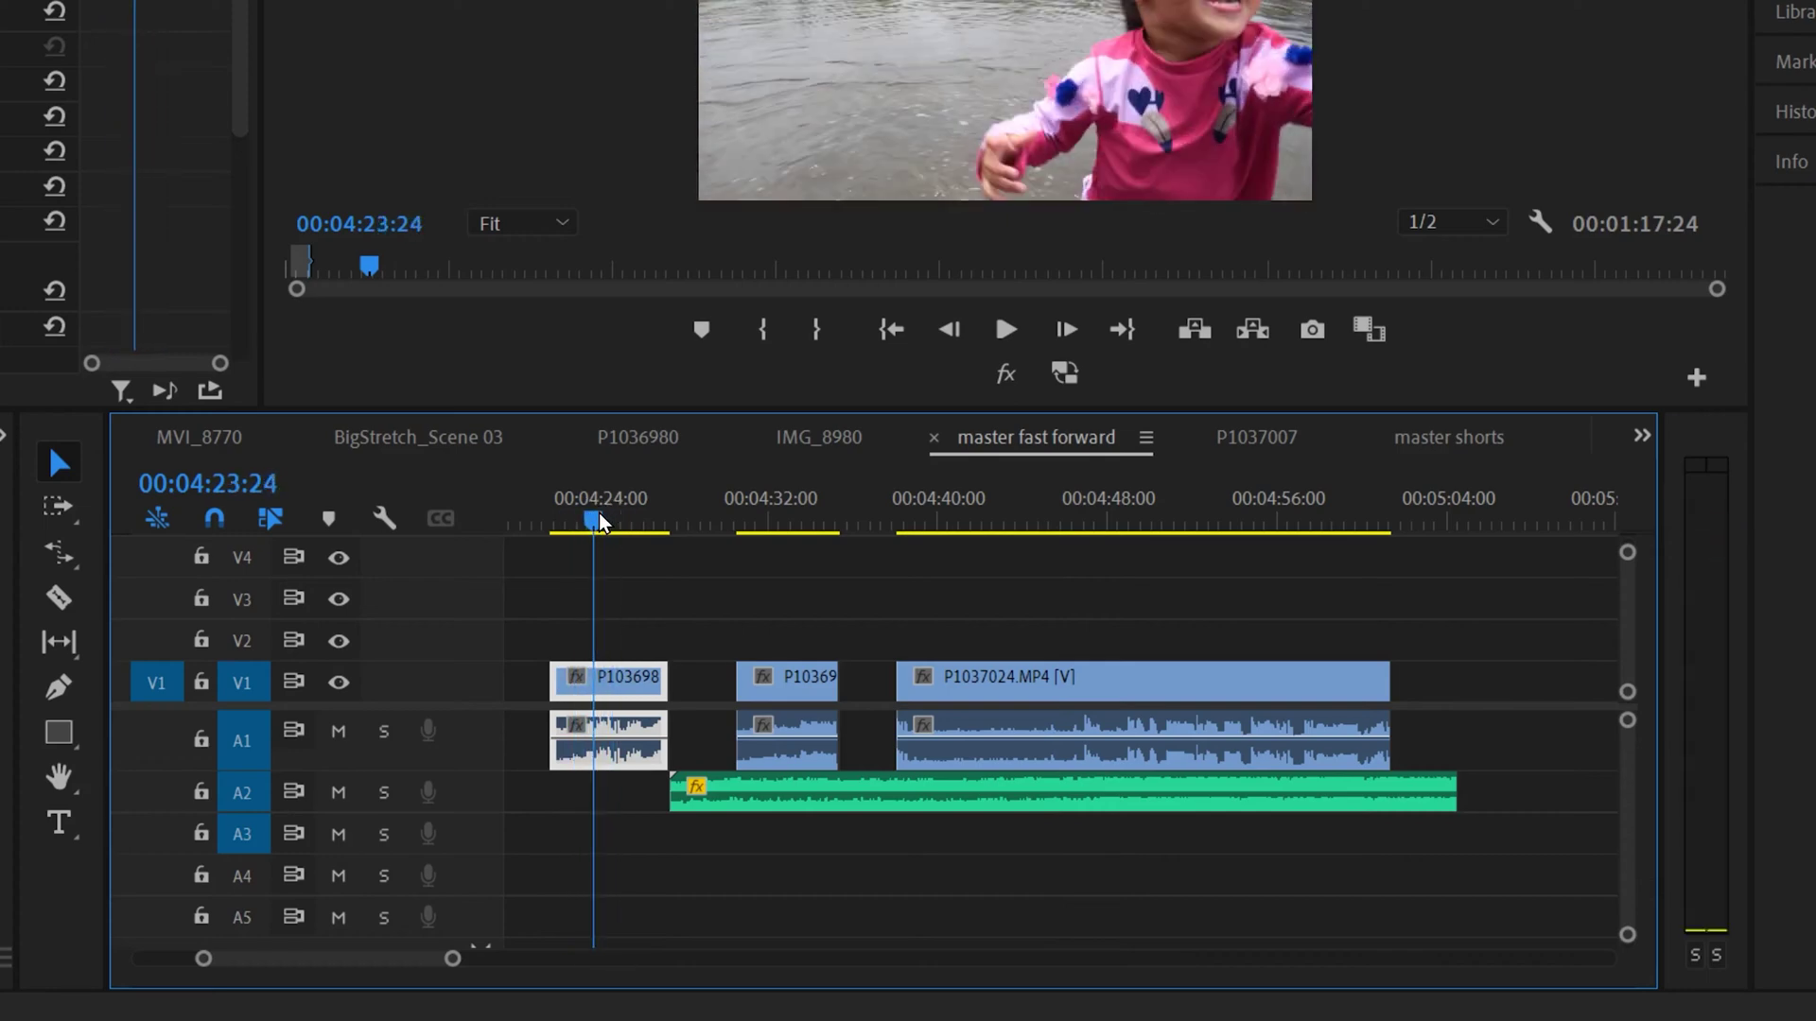
drag(624, 688, 634, 651)
drag(633, 742, 653, 835)
drag(616, 657, 909, 657)
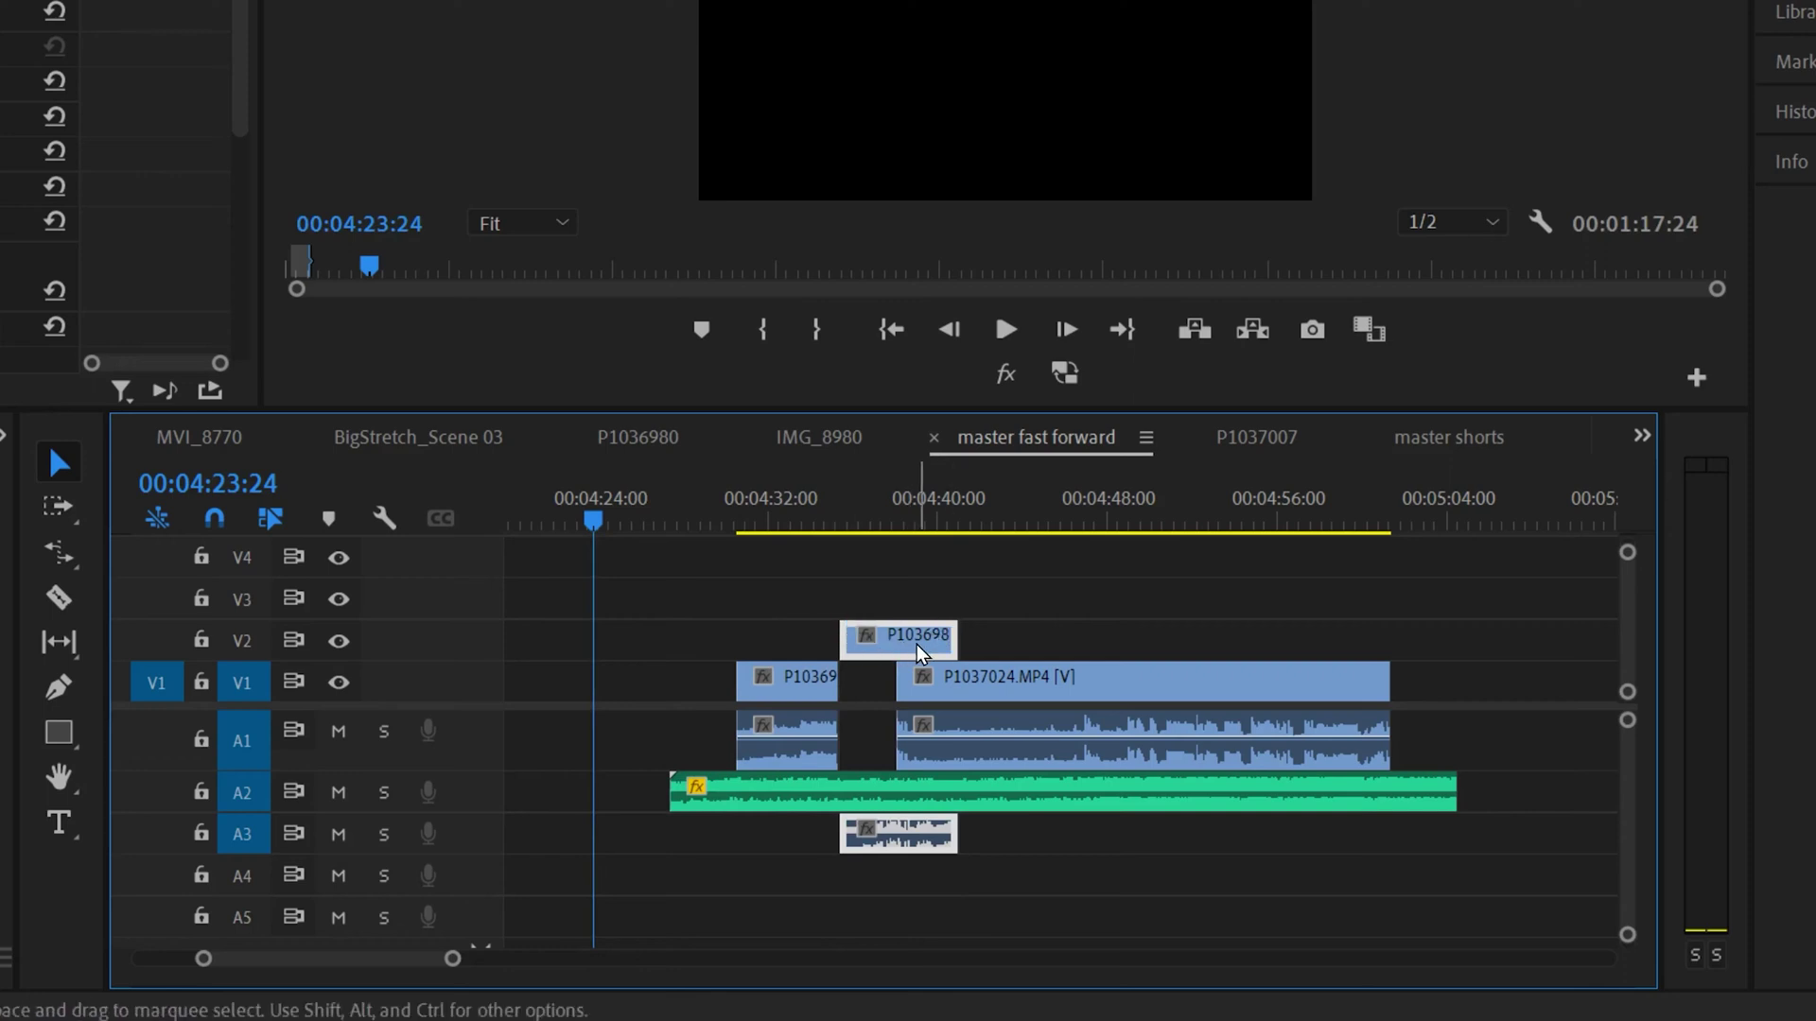
Step: Rate-stretch the end of P1036981.MP4 on V2 to the start of P1037024.MP4, giving 215.19% speed
key(r)
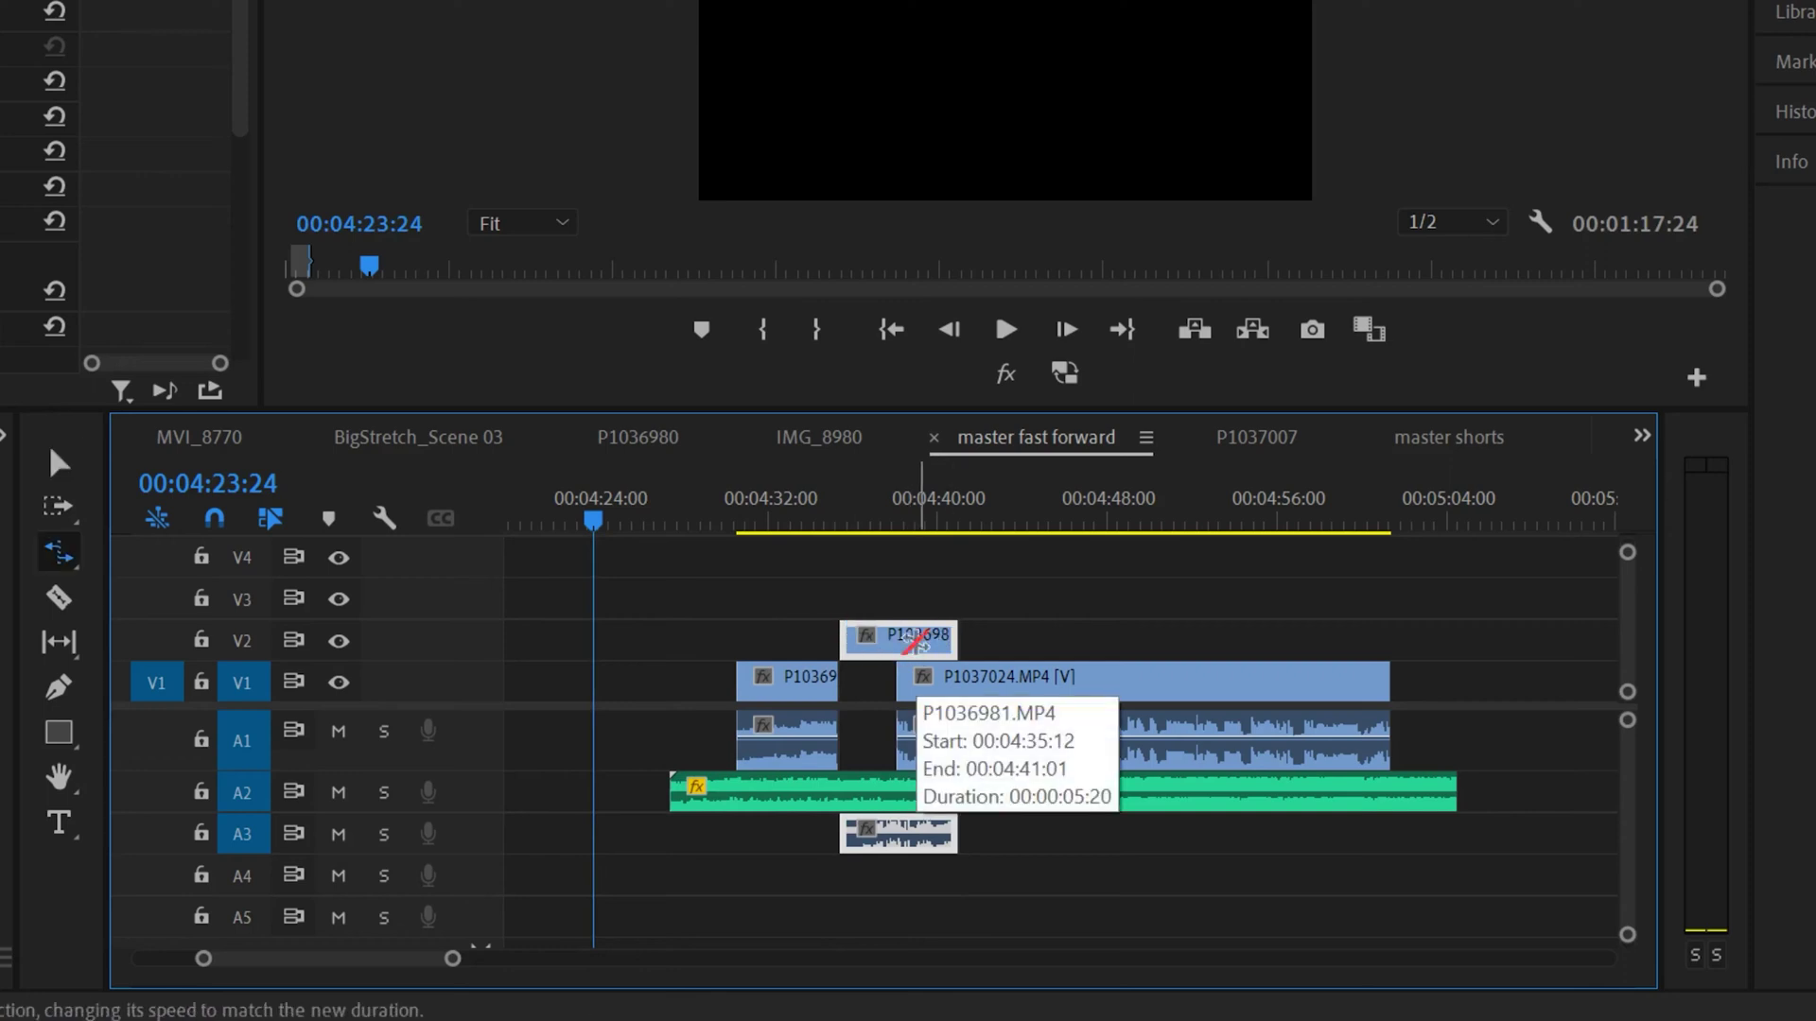
drag(955, 641, 893, 643)
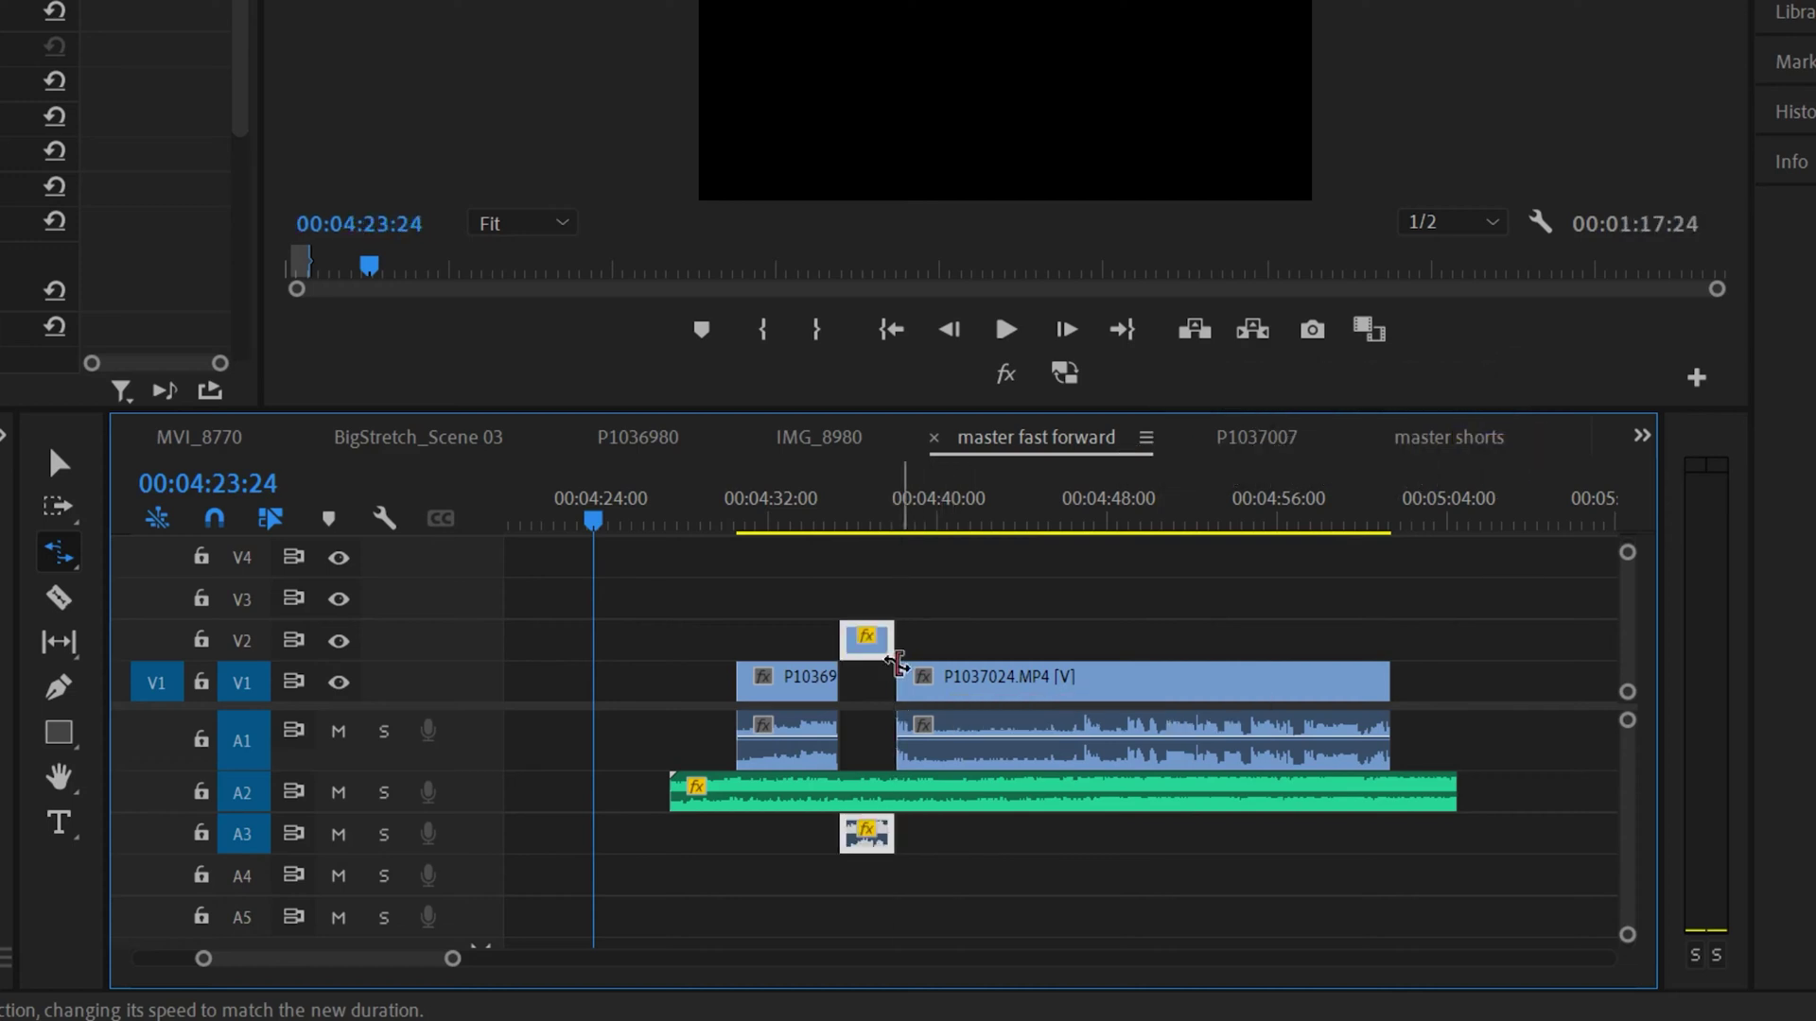
click(880, 516)
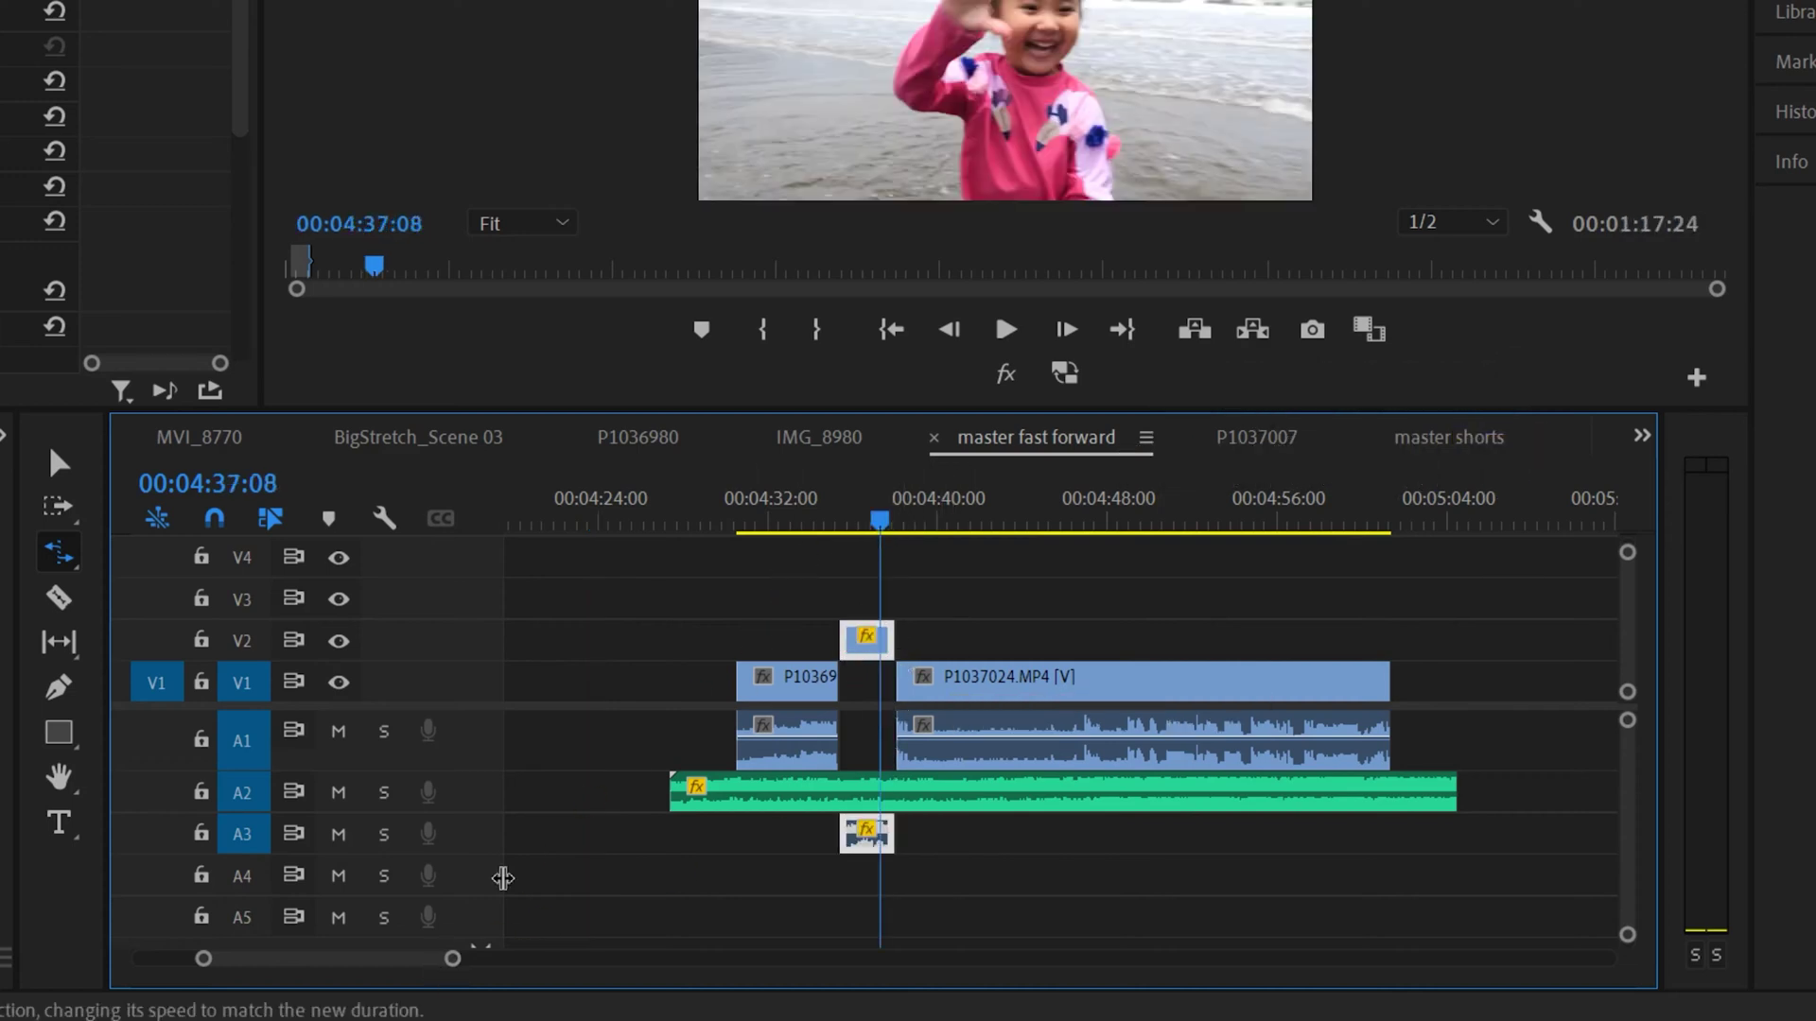
drag(448, 960, 390, 960)
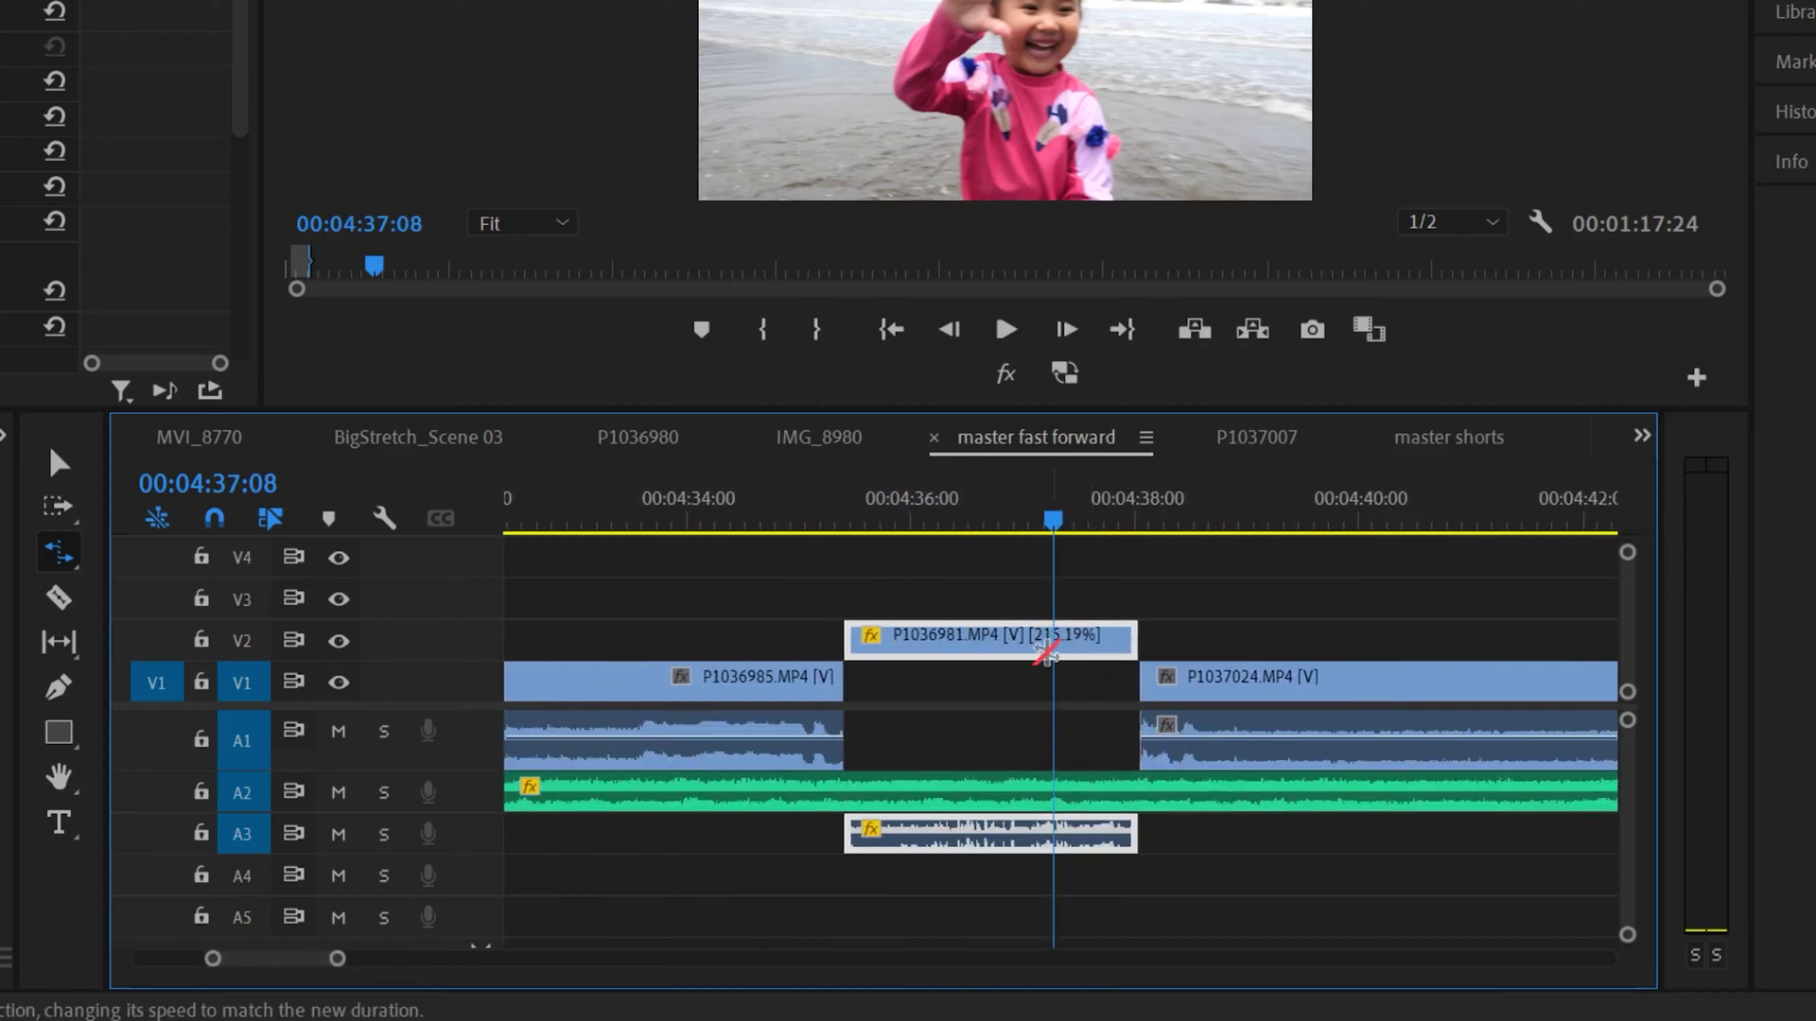
Step: Move the sped-up P1036981.MP4 into the gap on V1 and A1 and open its Speed/Duration settings
click(57, 462)
drag(969, 653, 959, 758)
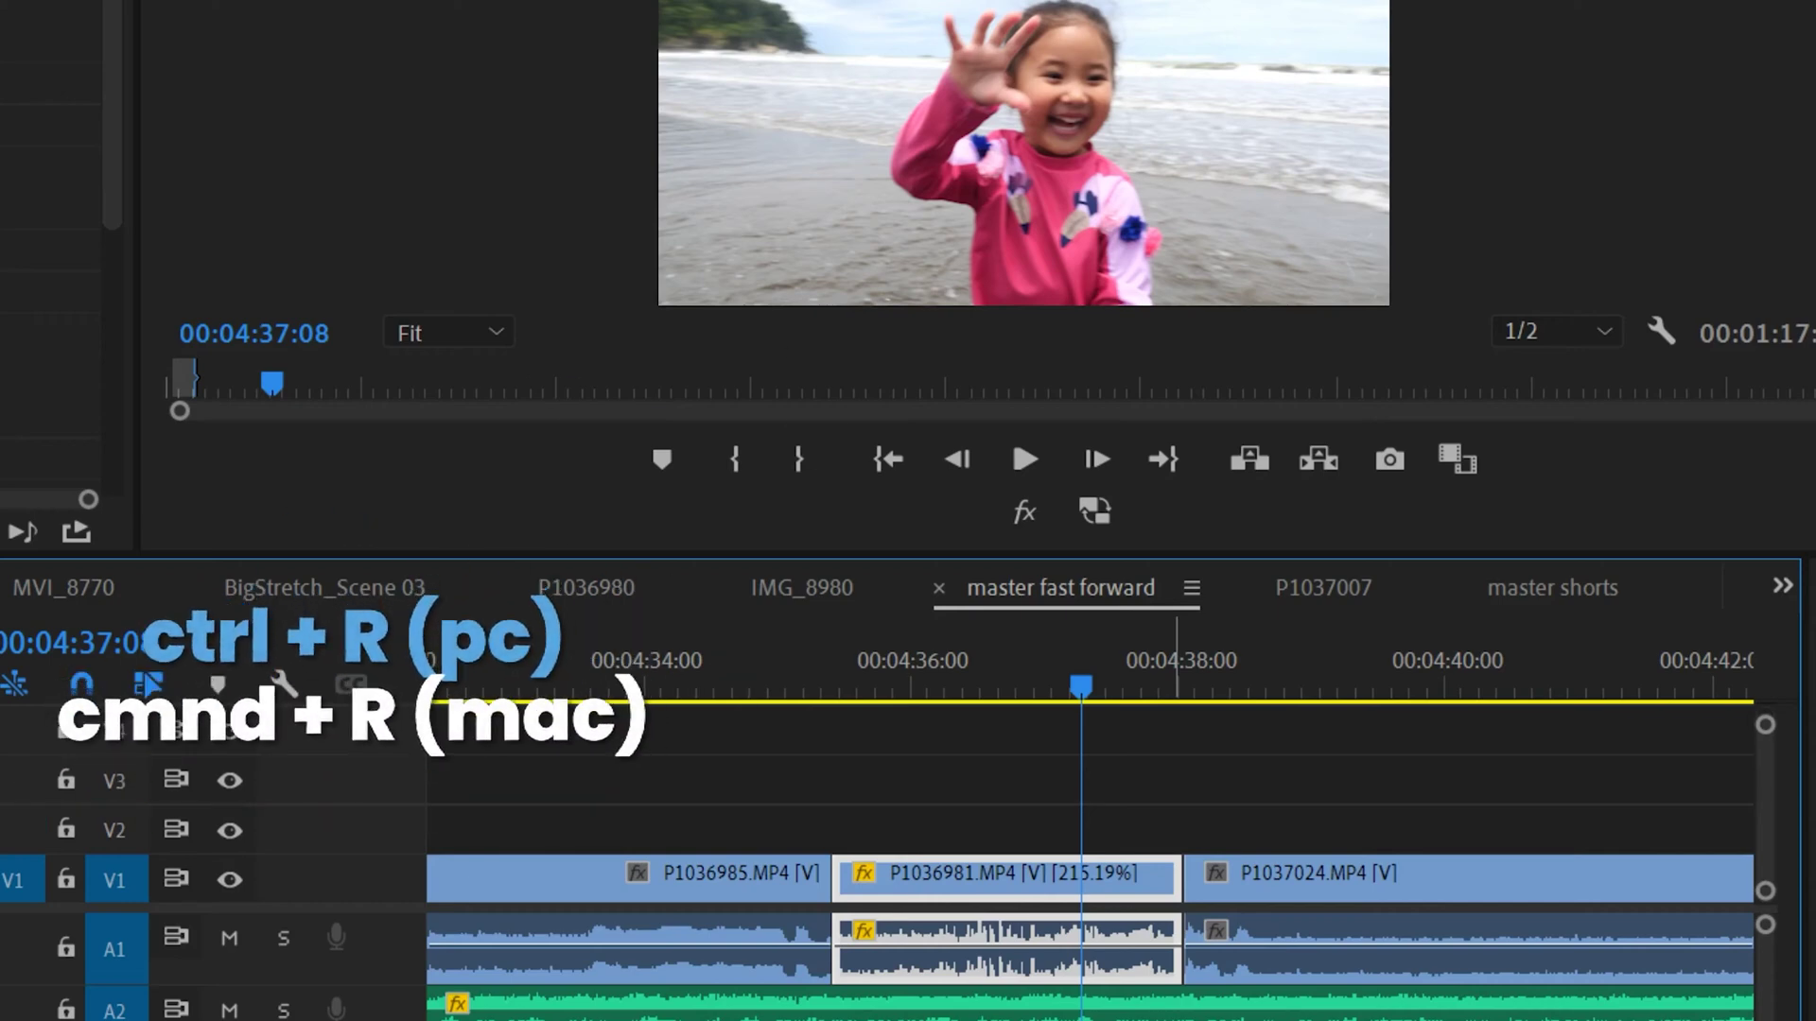
key(ctrl+r)
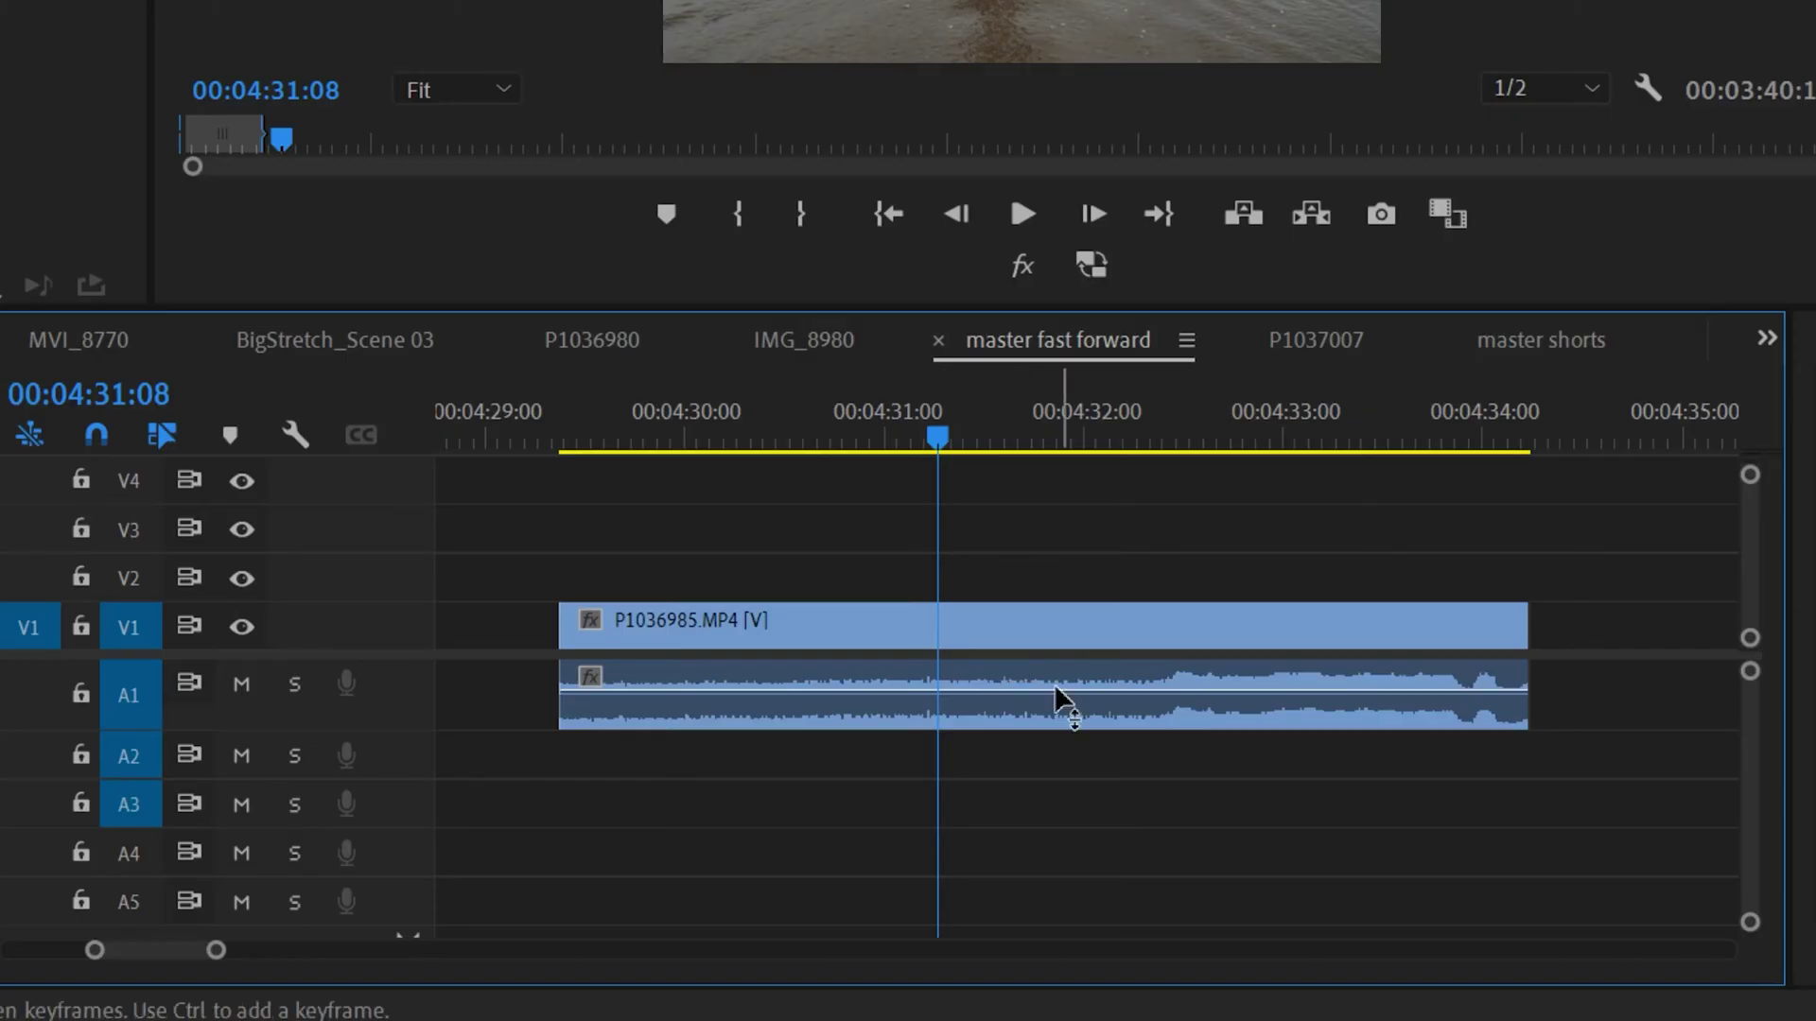
Step: Set the P1036985.MP4 clip's speed to 200% through Speed/Duration and play it from about 00:04:29:14
click(875, 629)
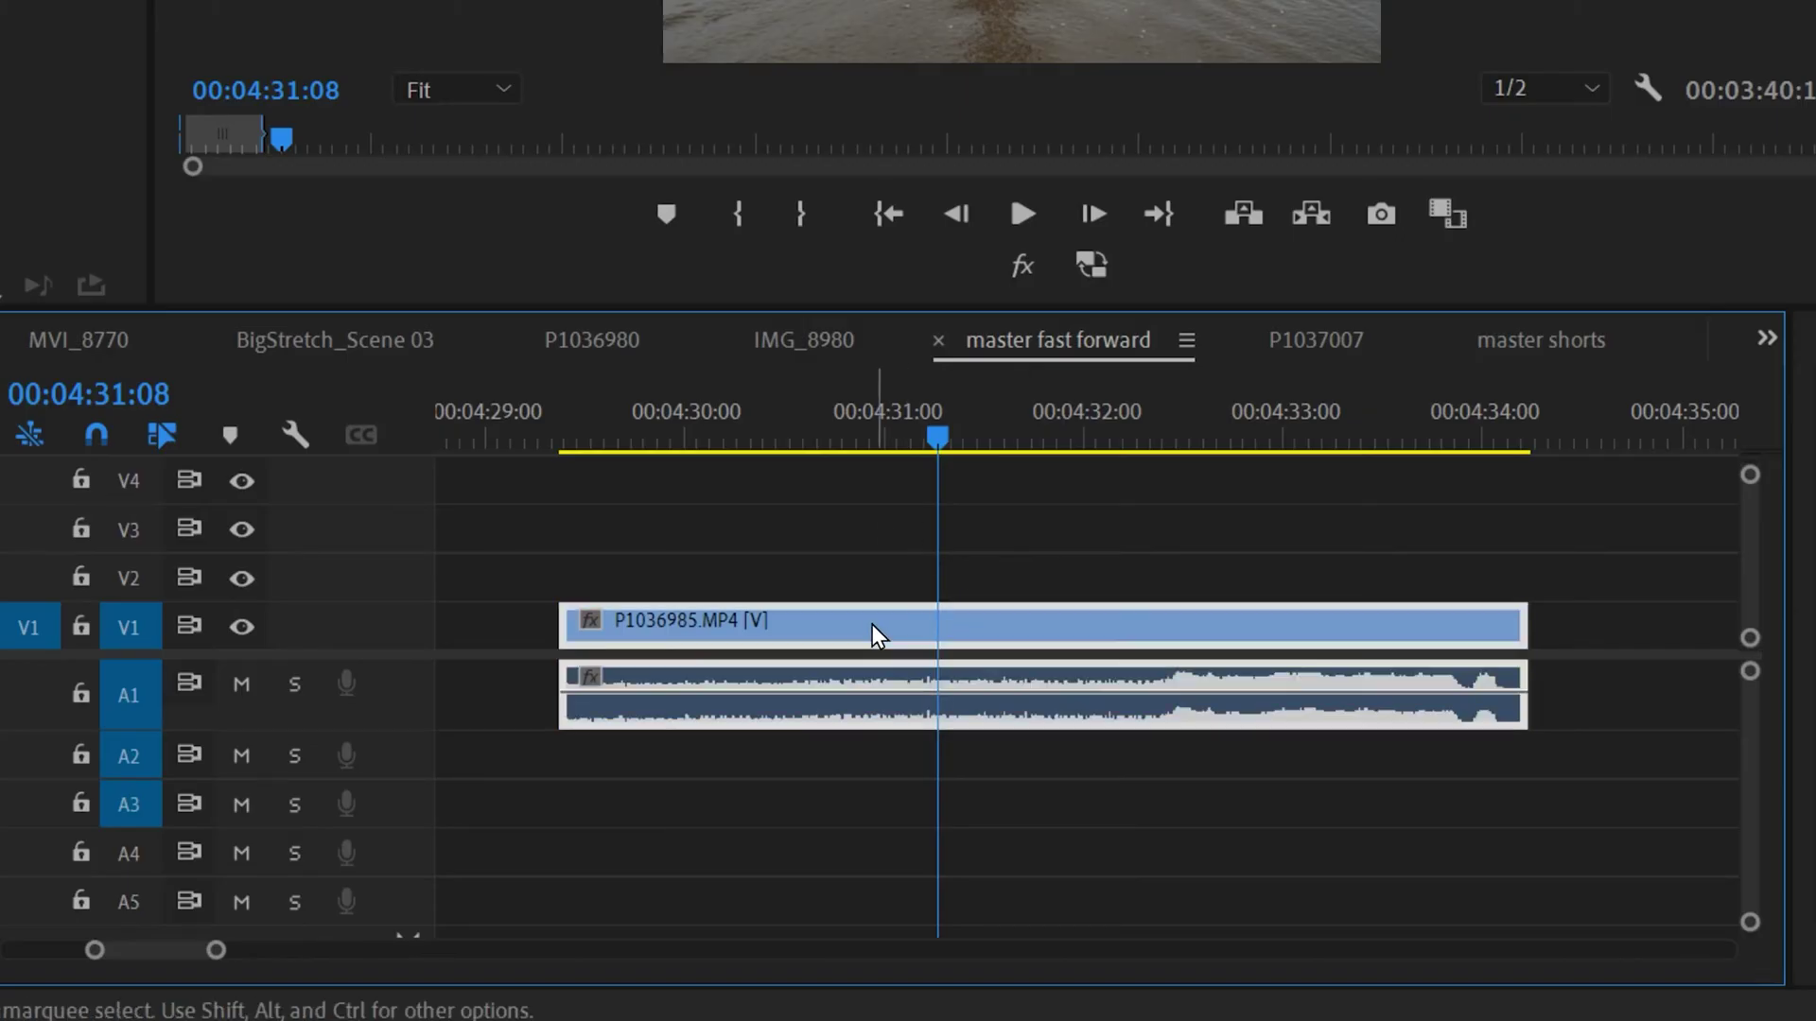
right_click(971, 628)
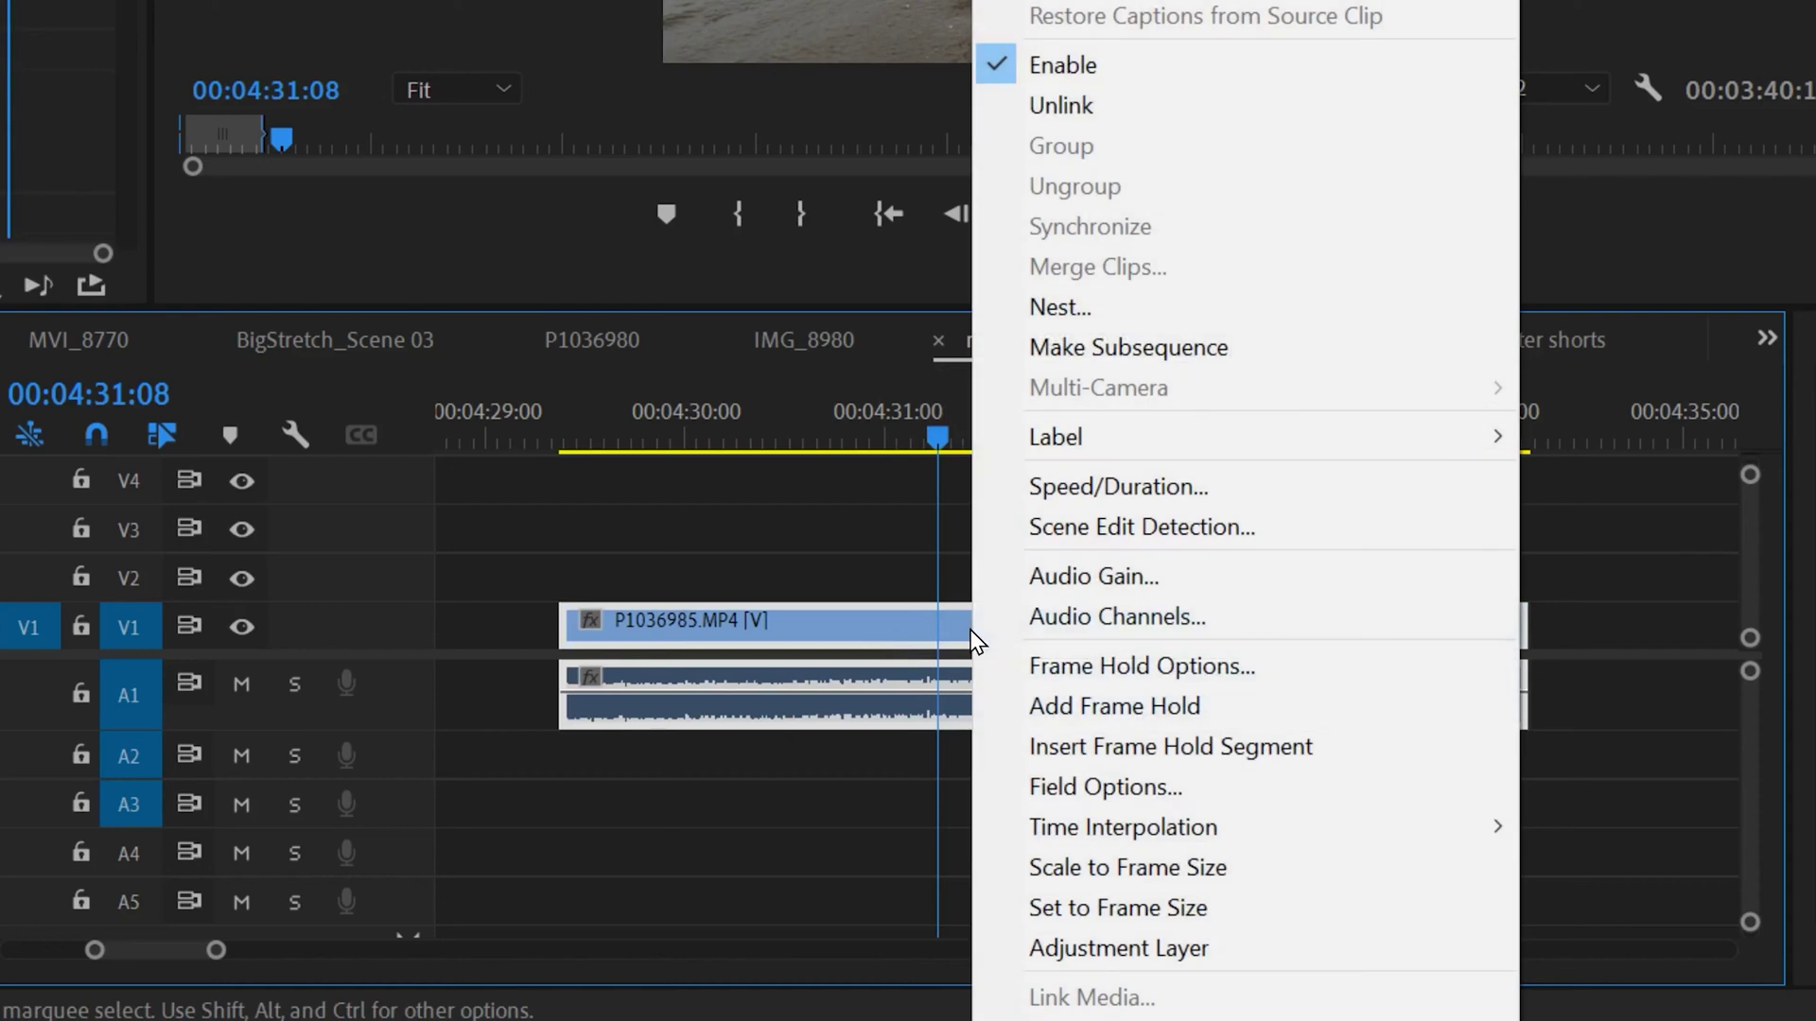
click(1166, 486)
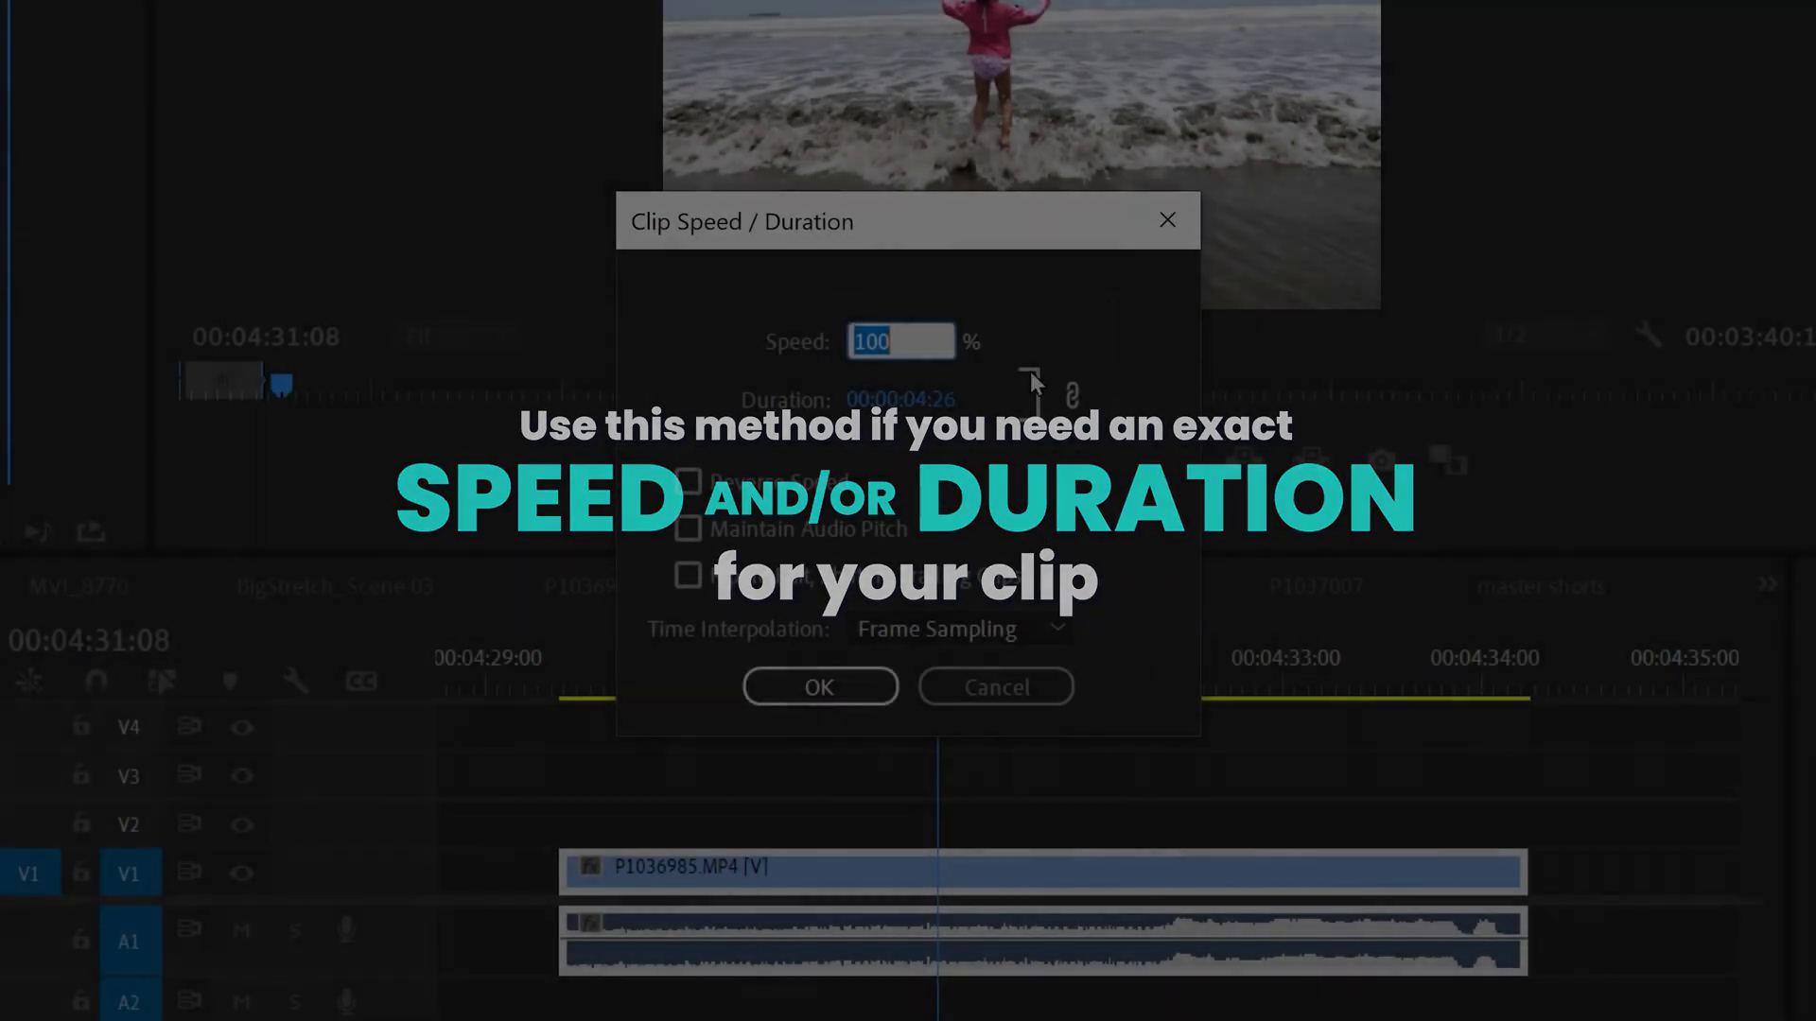
text(2)
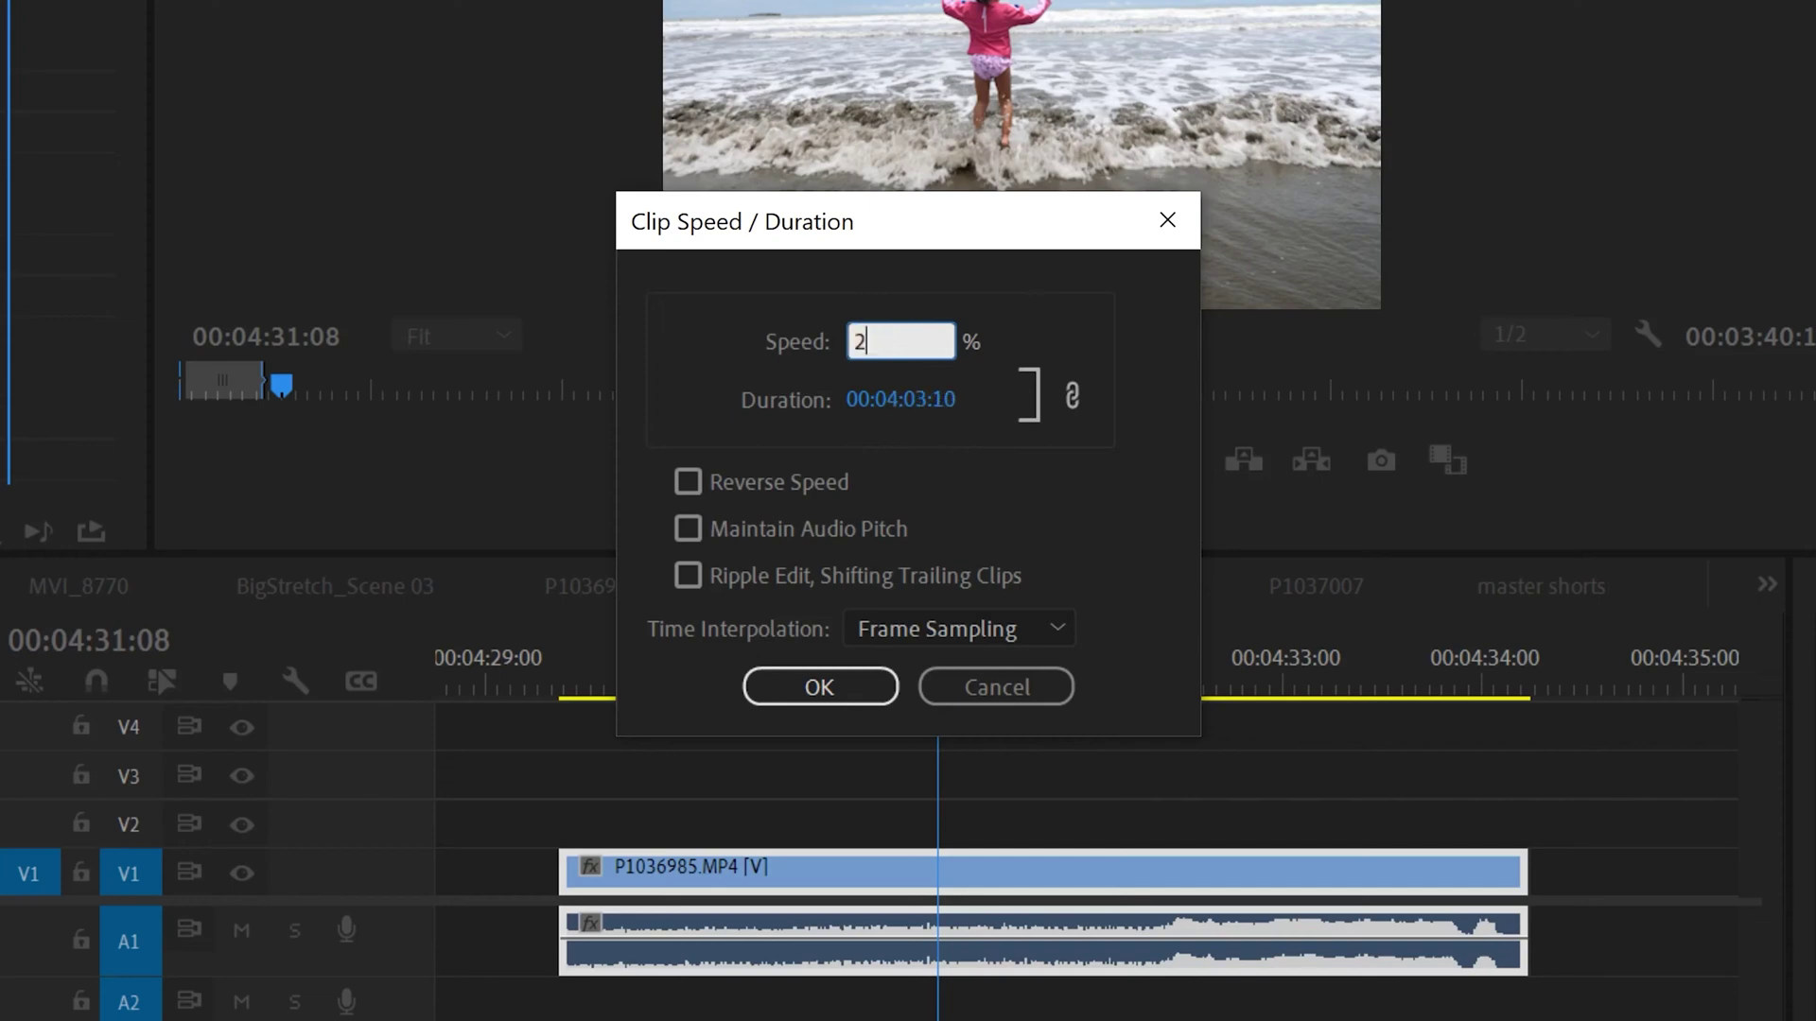
click(1063, 270)
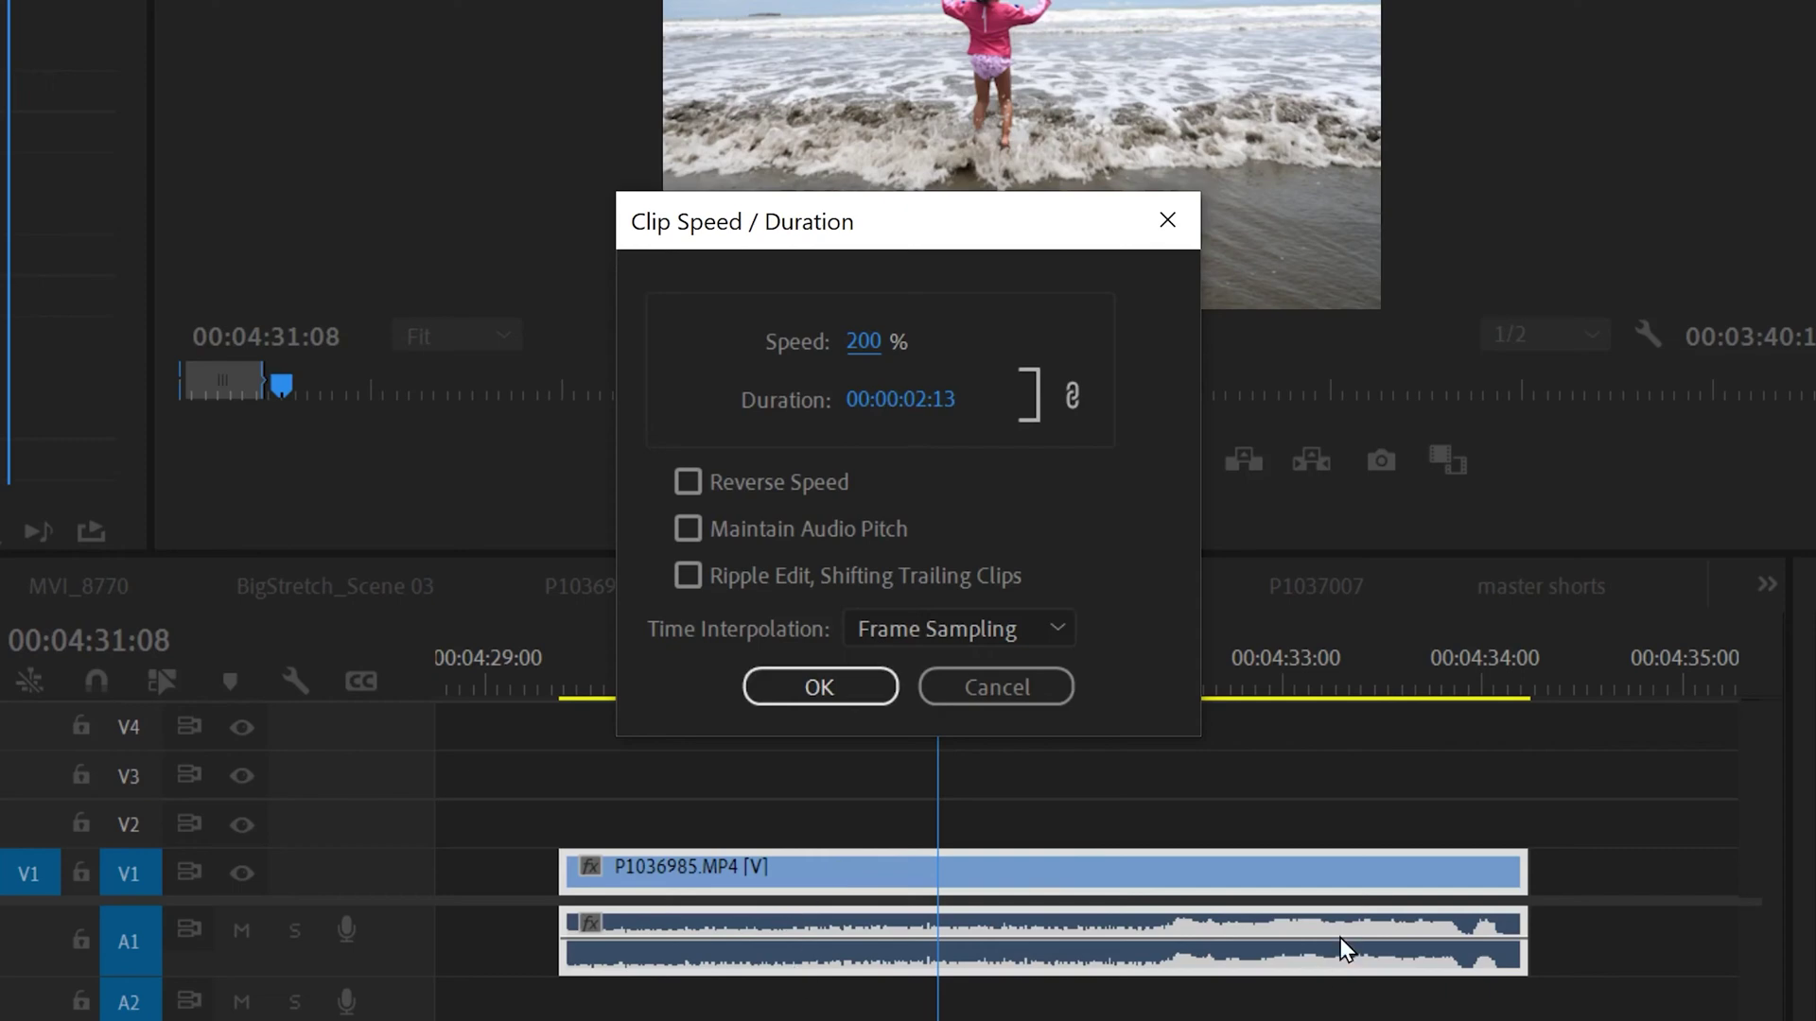
click(832, 683)
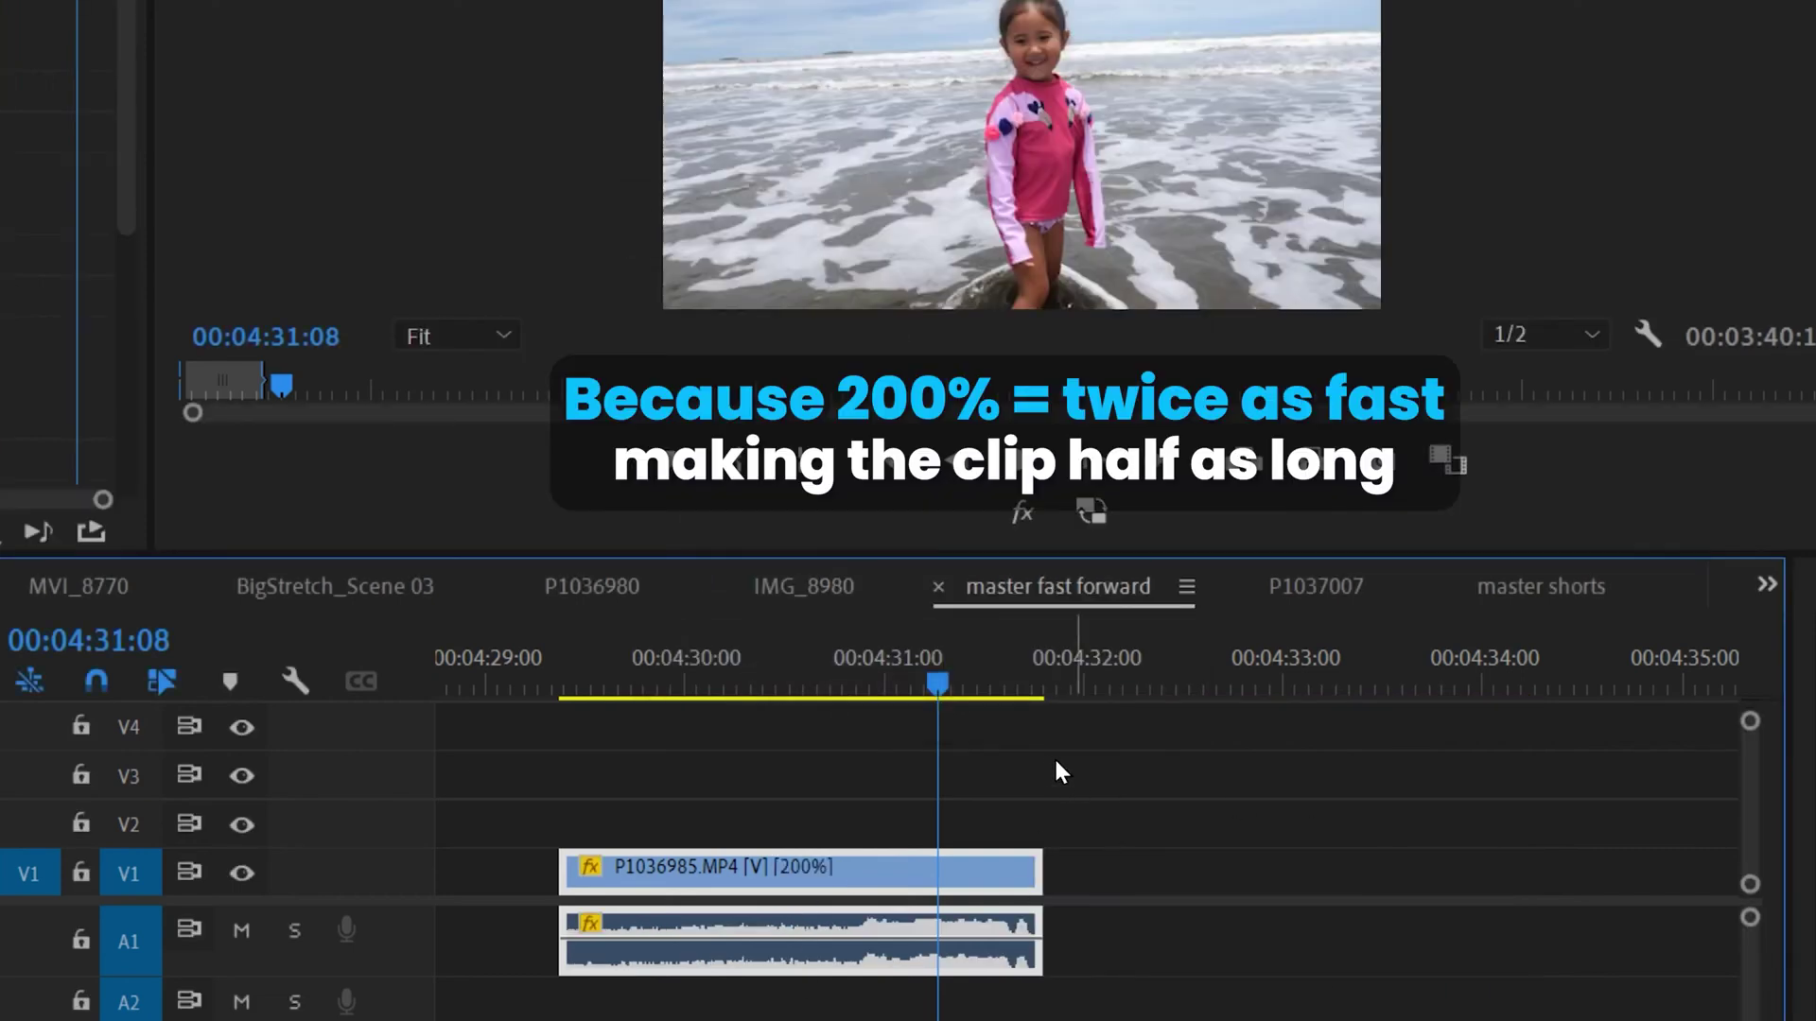
click(580, 681)
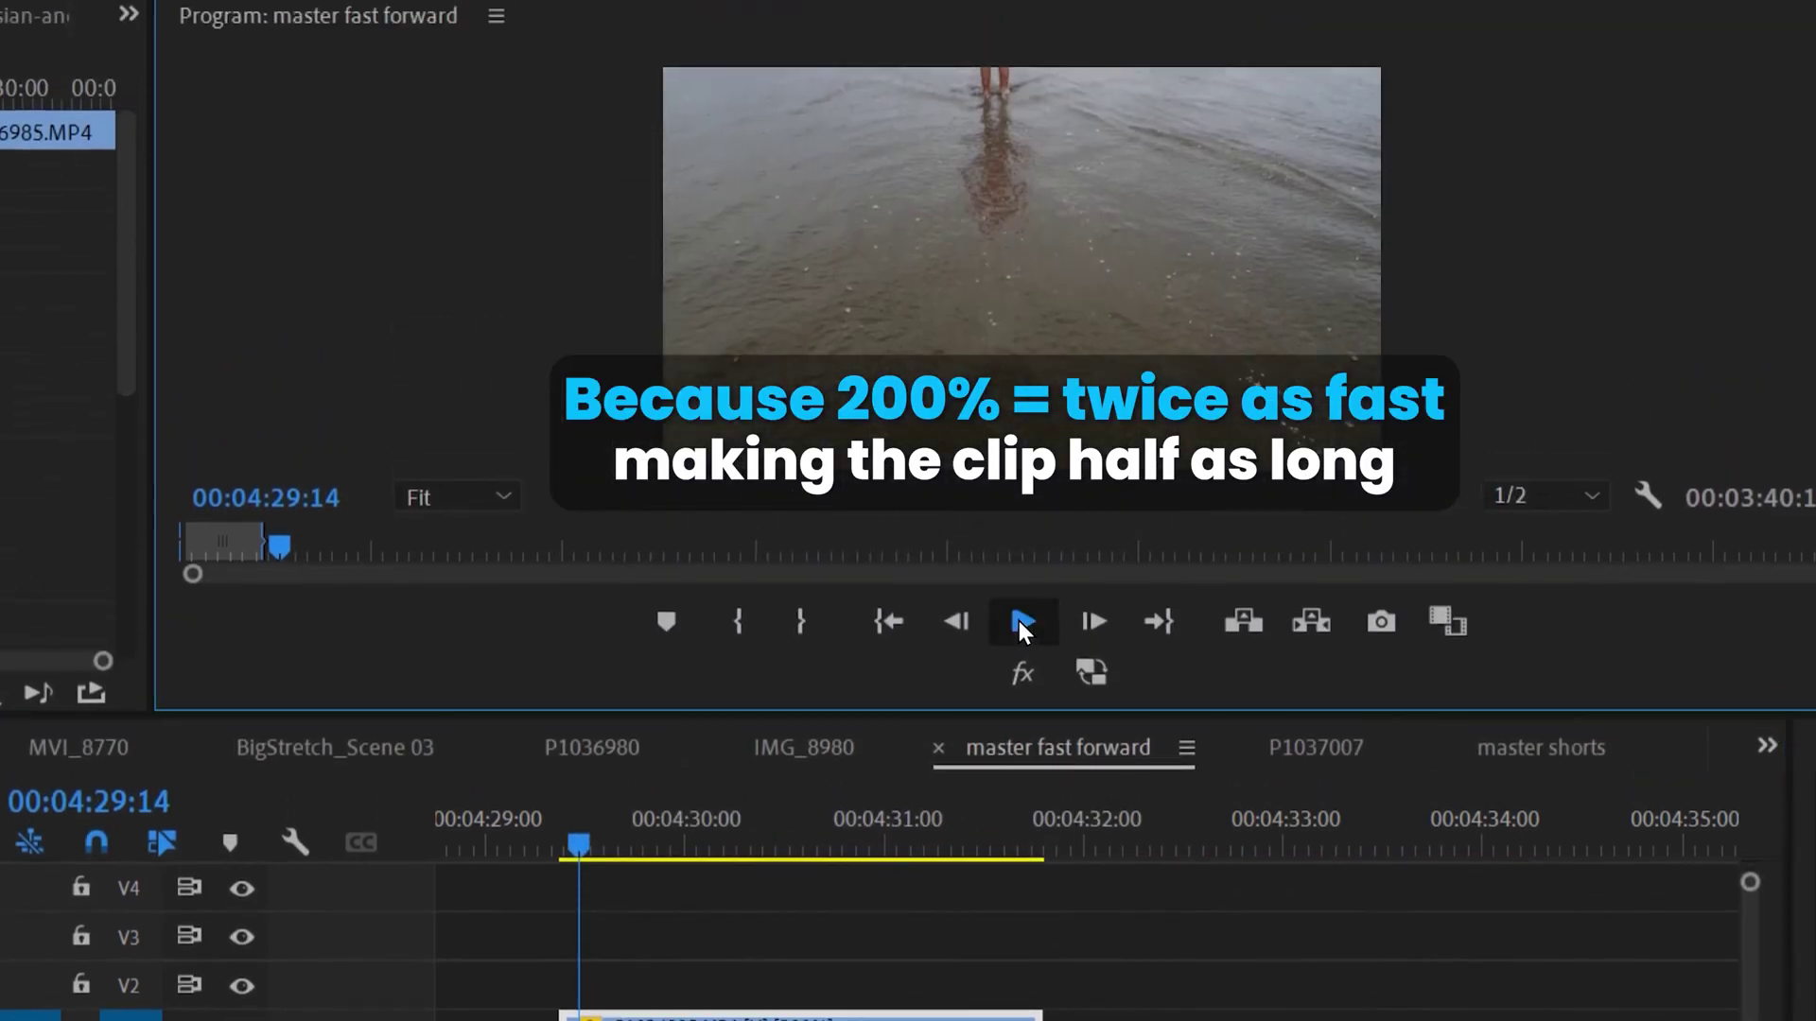
click(1018, 459)
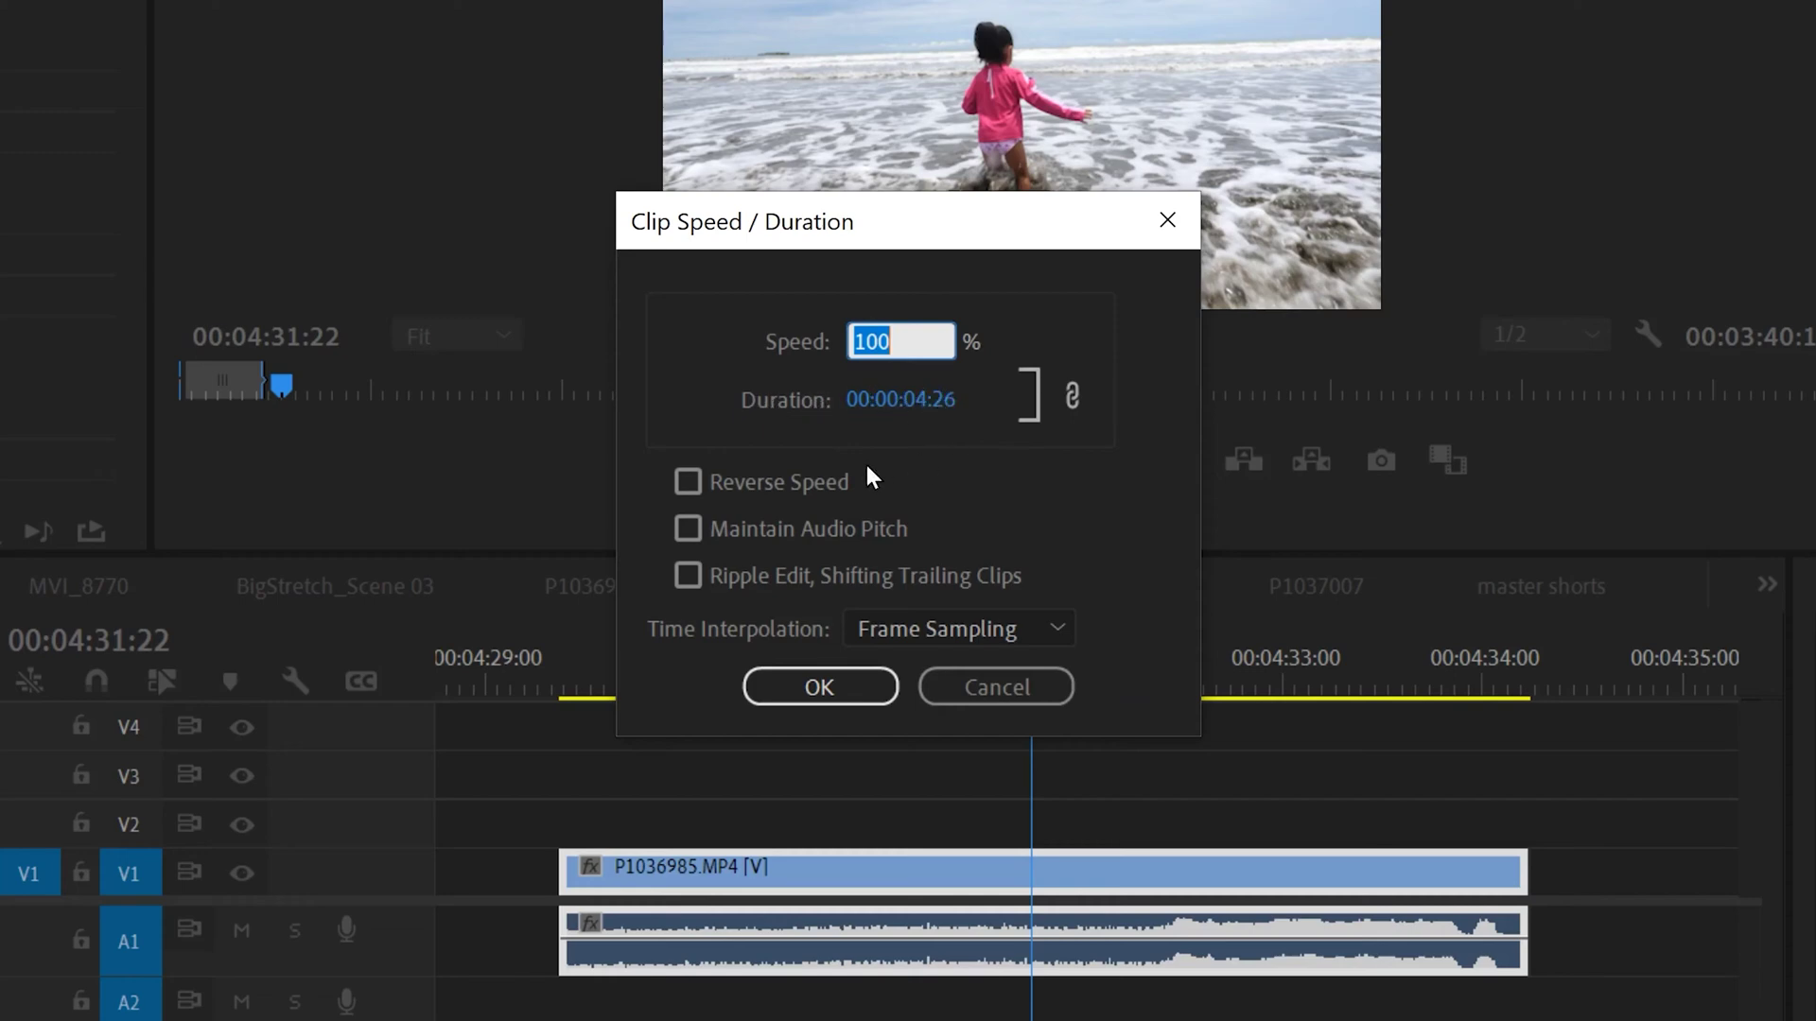
Step: Set the P1036985.MP4 clip's duration to 00:00:03:00 in Clip Speed / Duration and apply it
click(854, 406)
click(919, 400)
text(3)
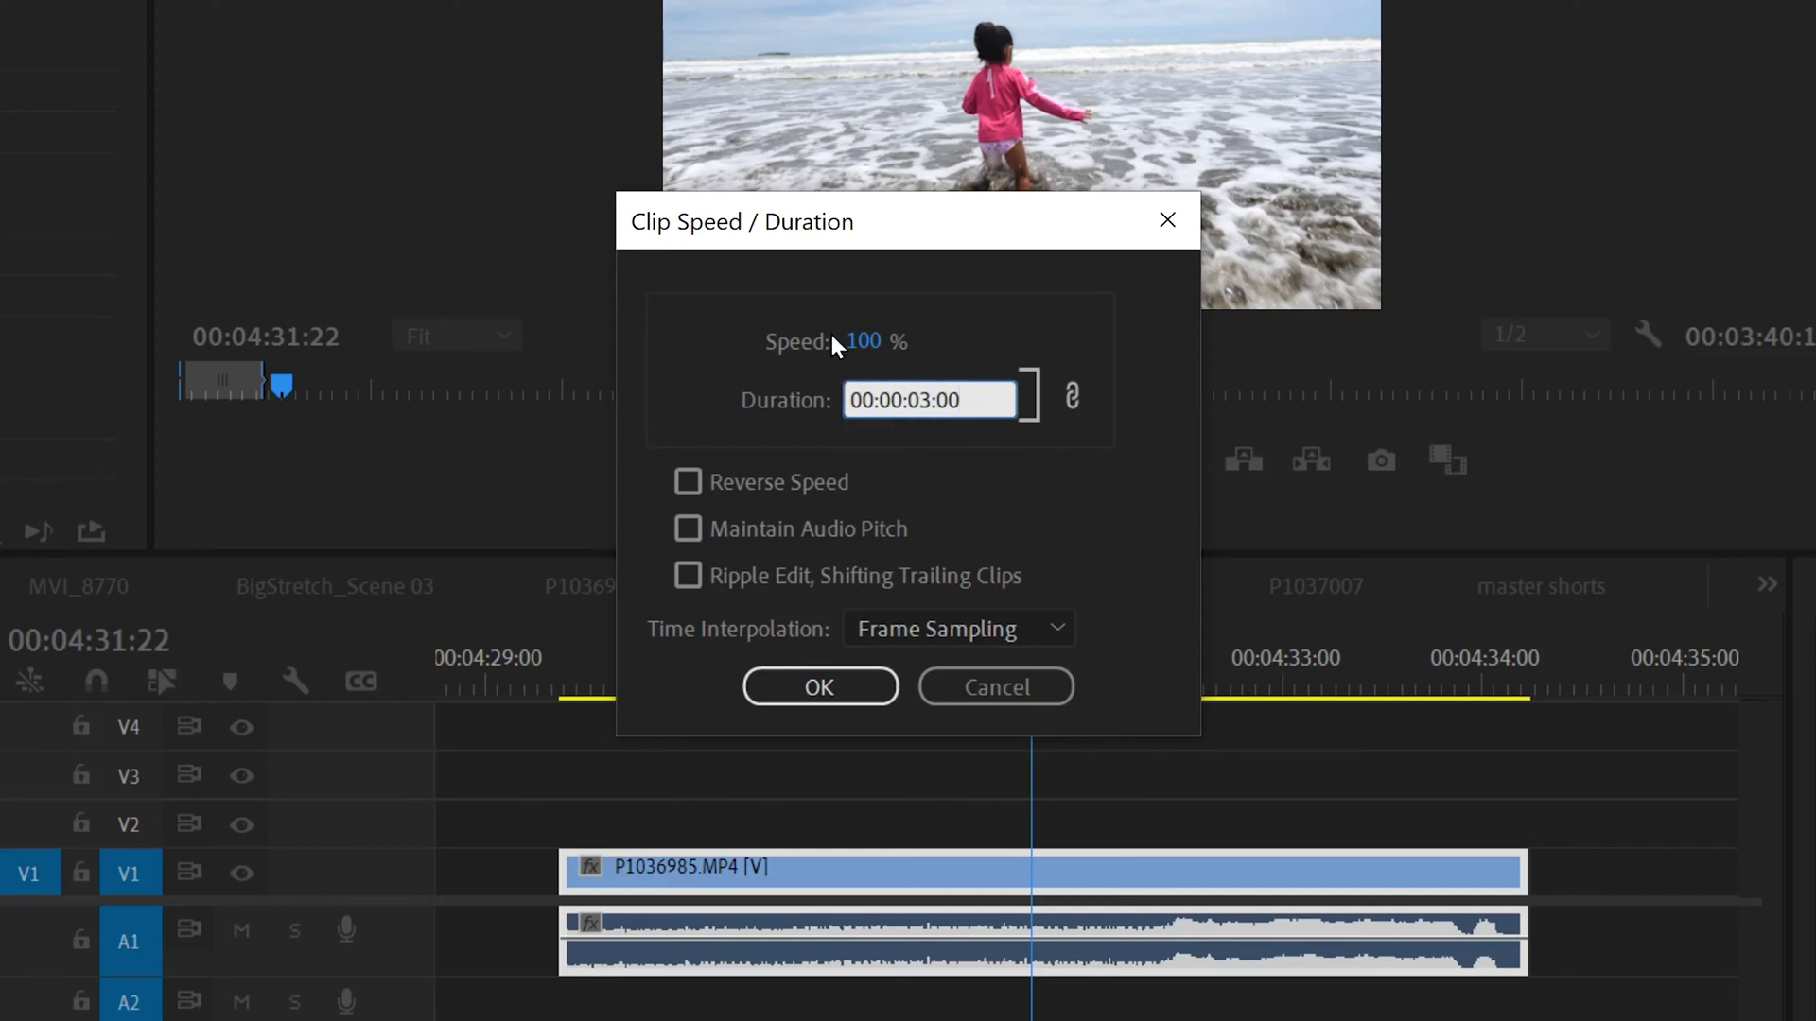
click(1116, 276)
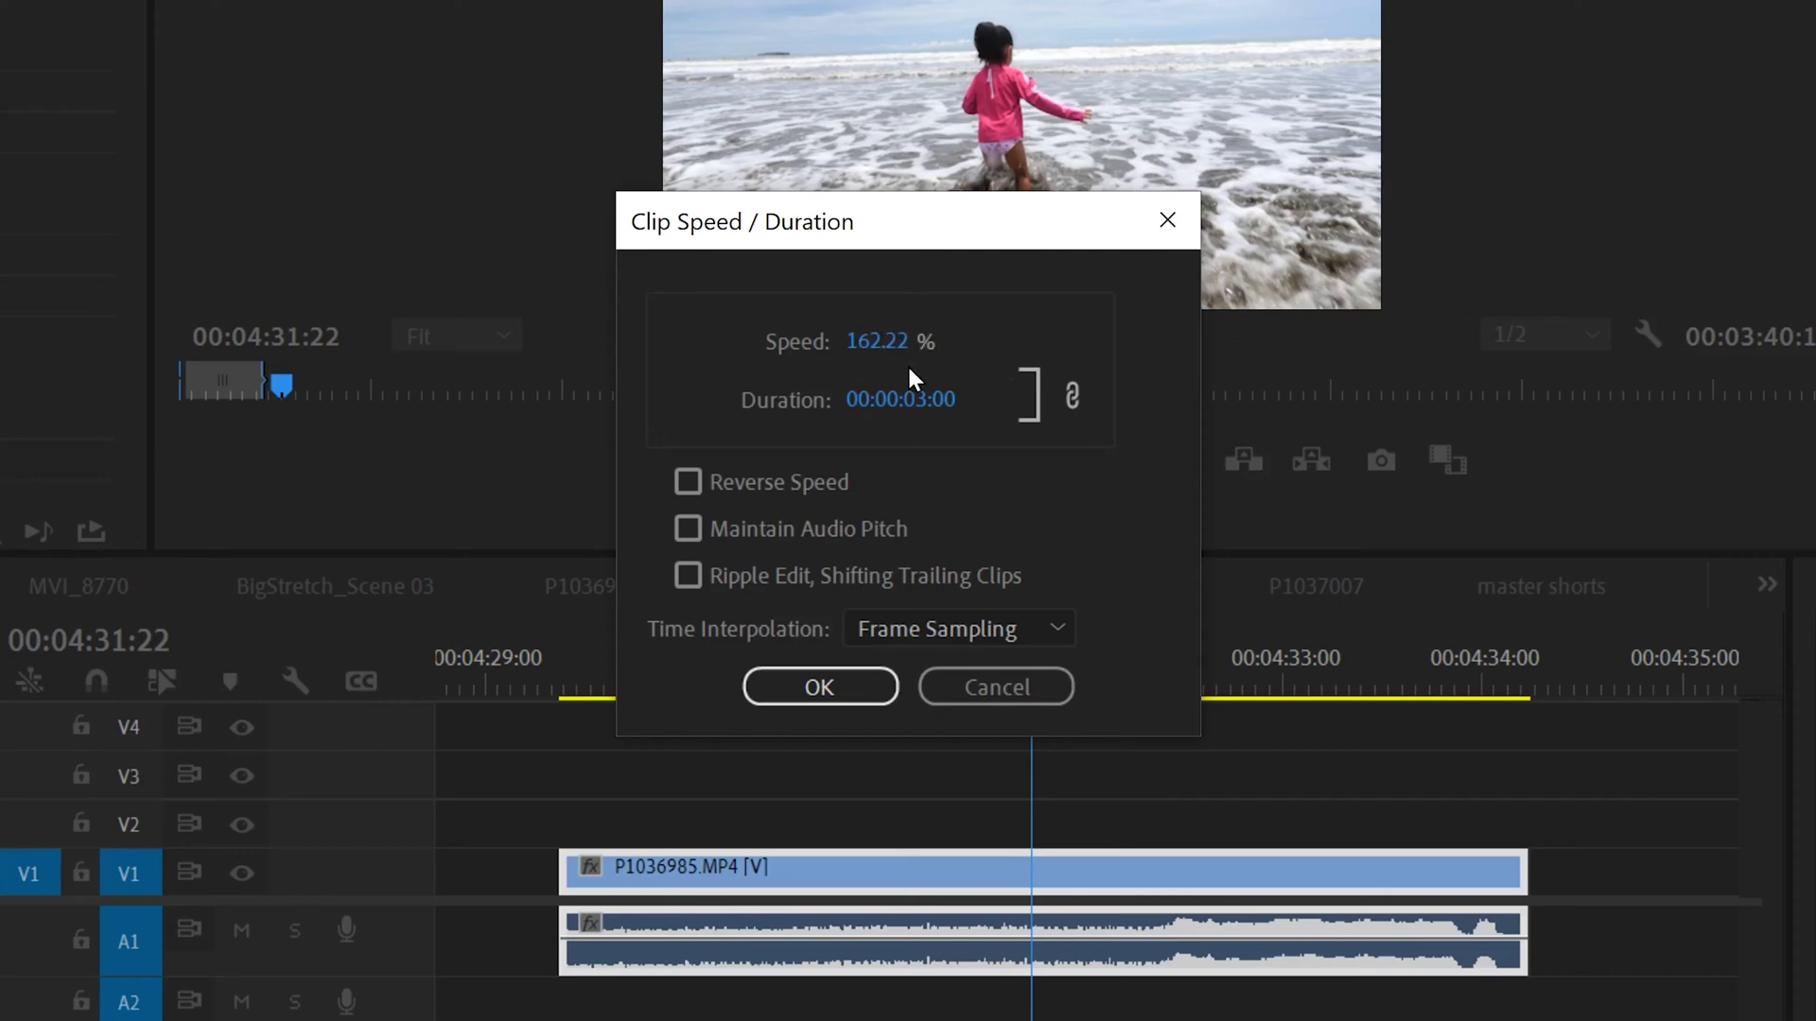
click(820, 675)
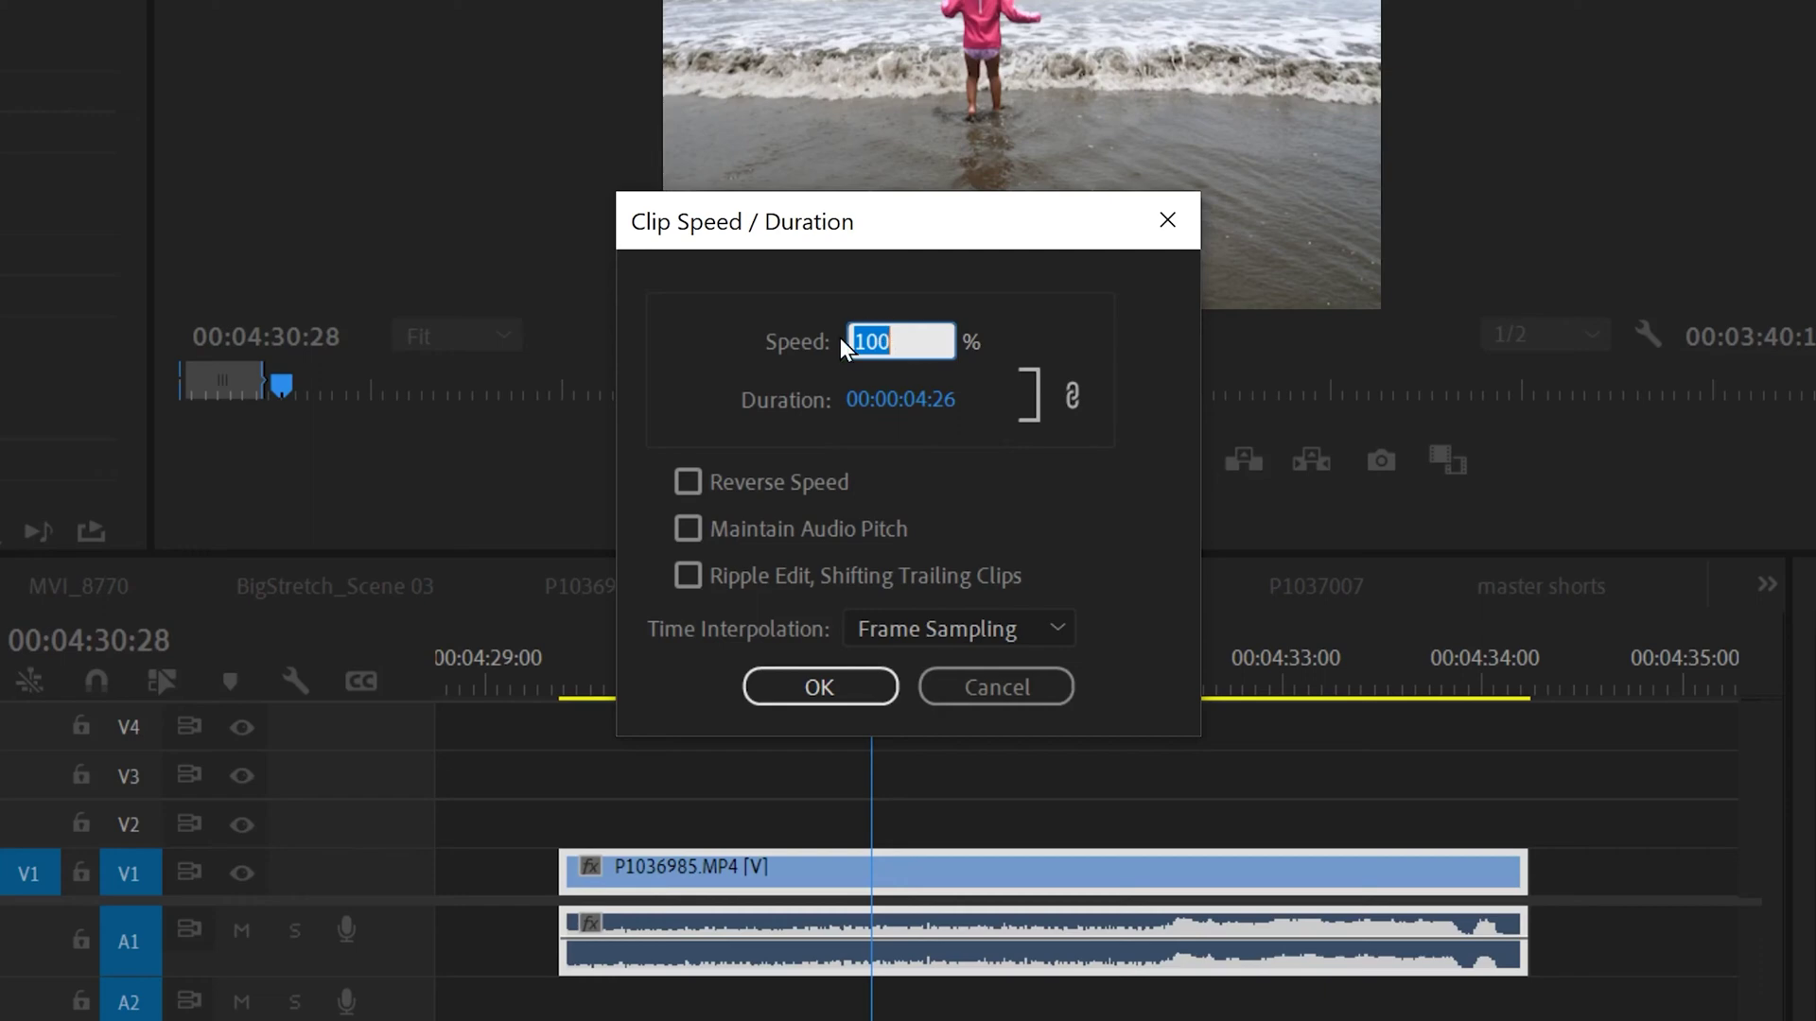
Step: Unlink speed from duration for the P1036985.MP4 clip, try 200% speed, and apply 150% instead
click(1072, 401)
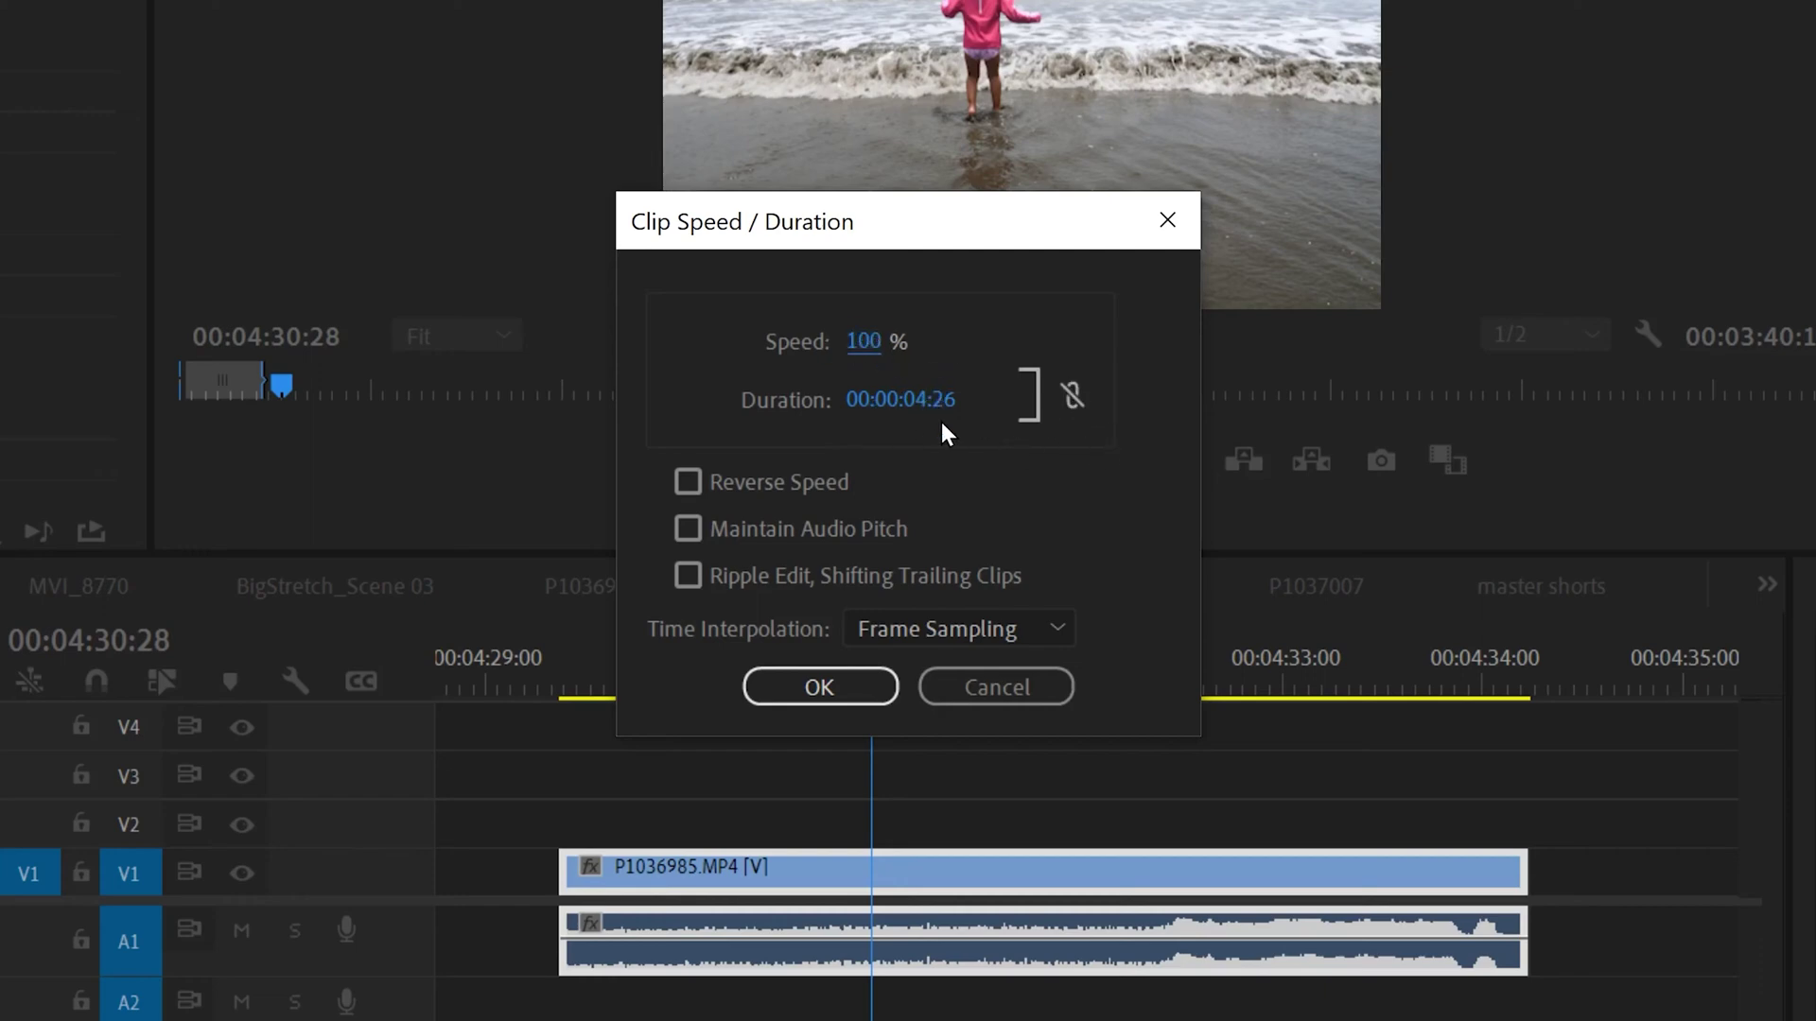
click(874, 348)
text(200)
click(991, 302)
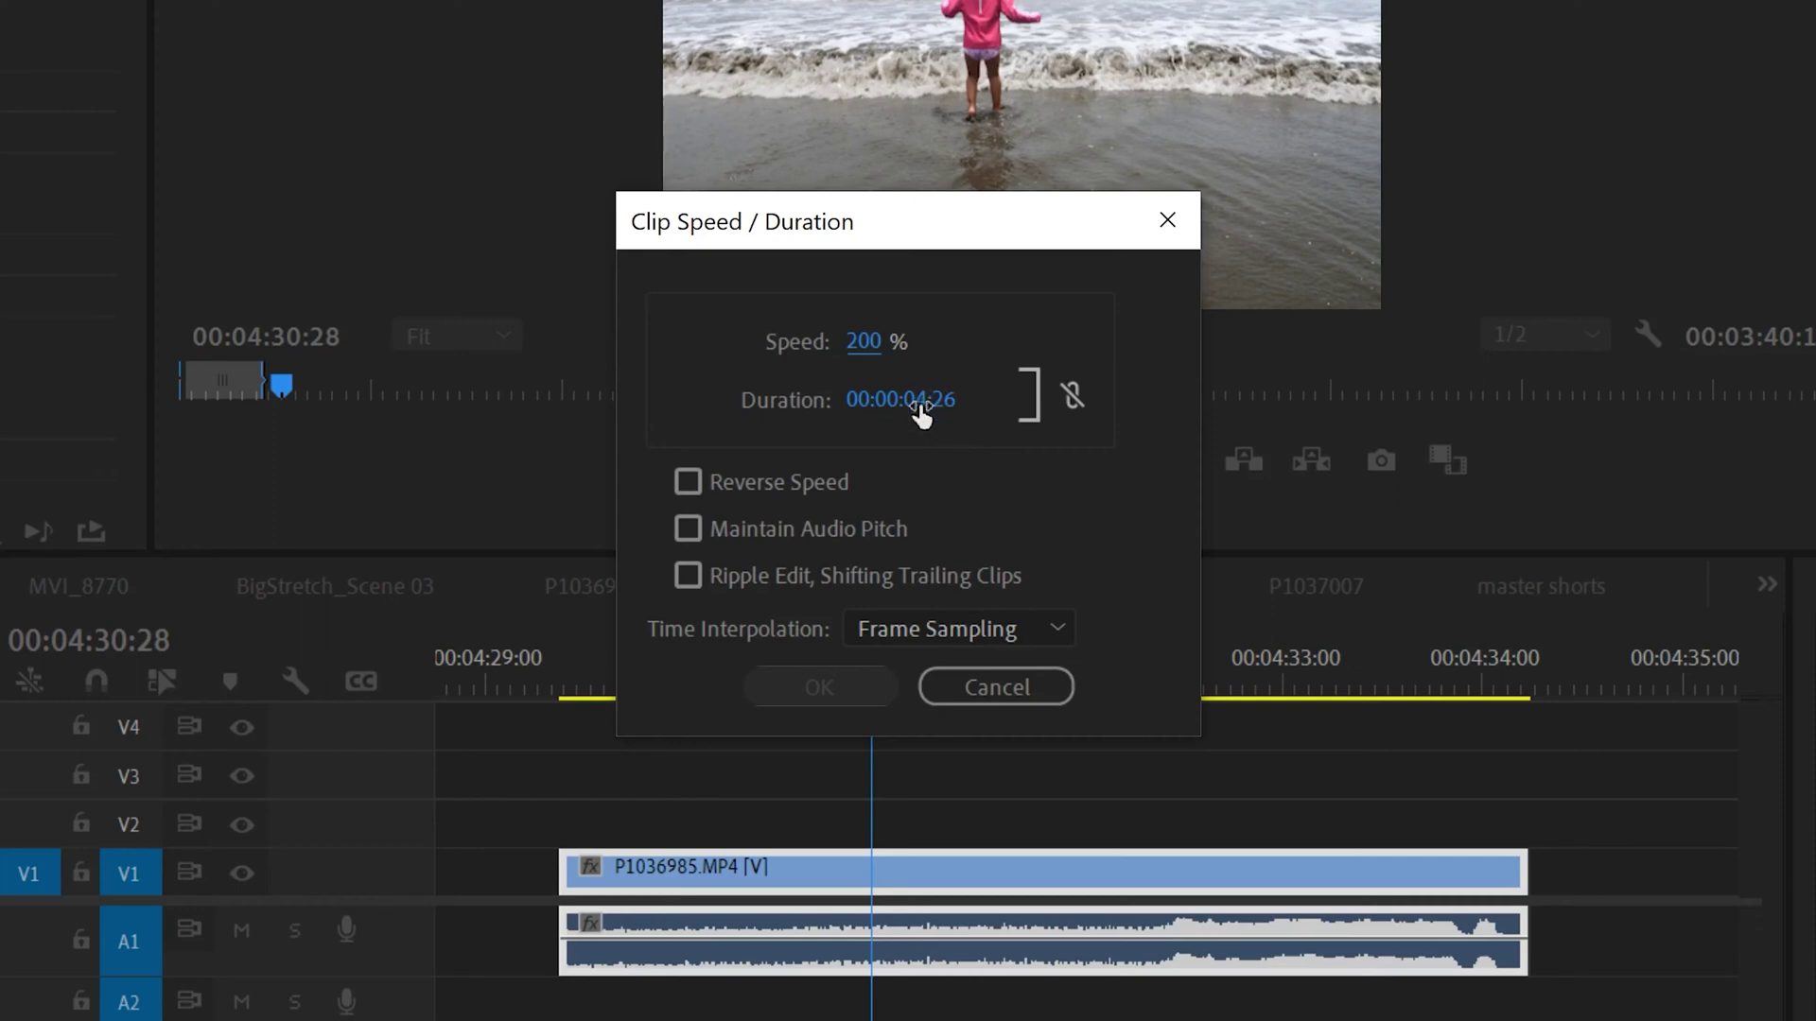
click(874, 343)
text(150)
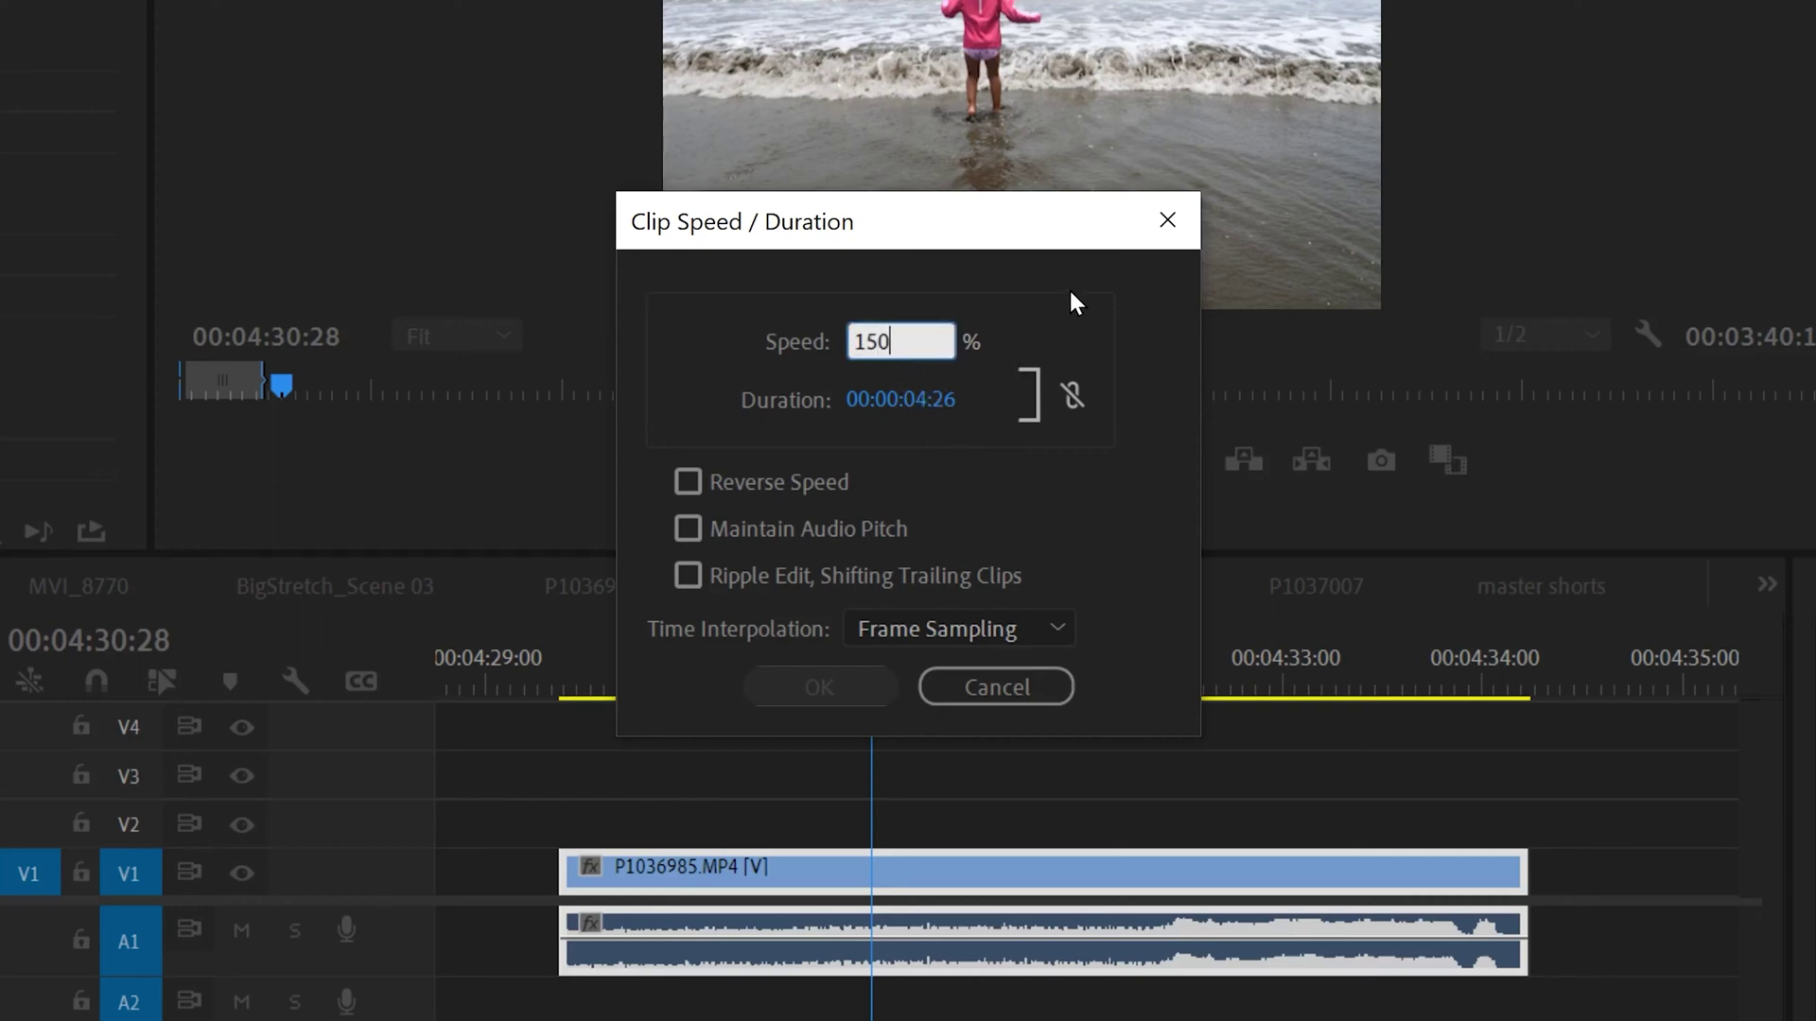
key(Return)
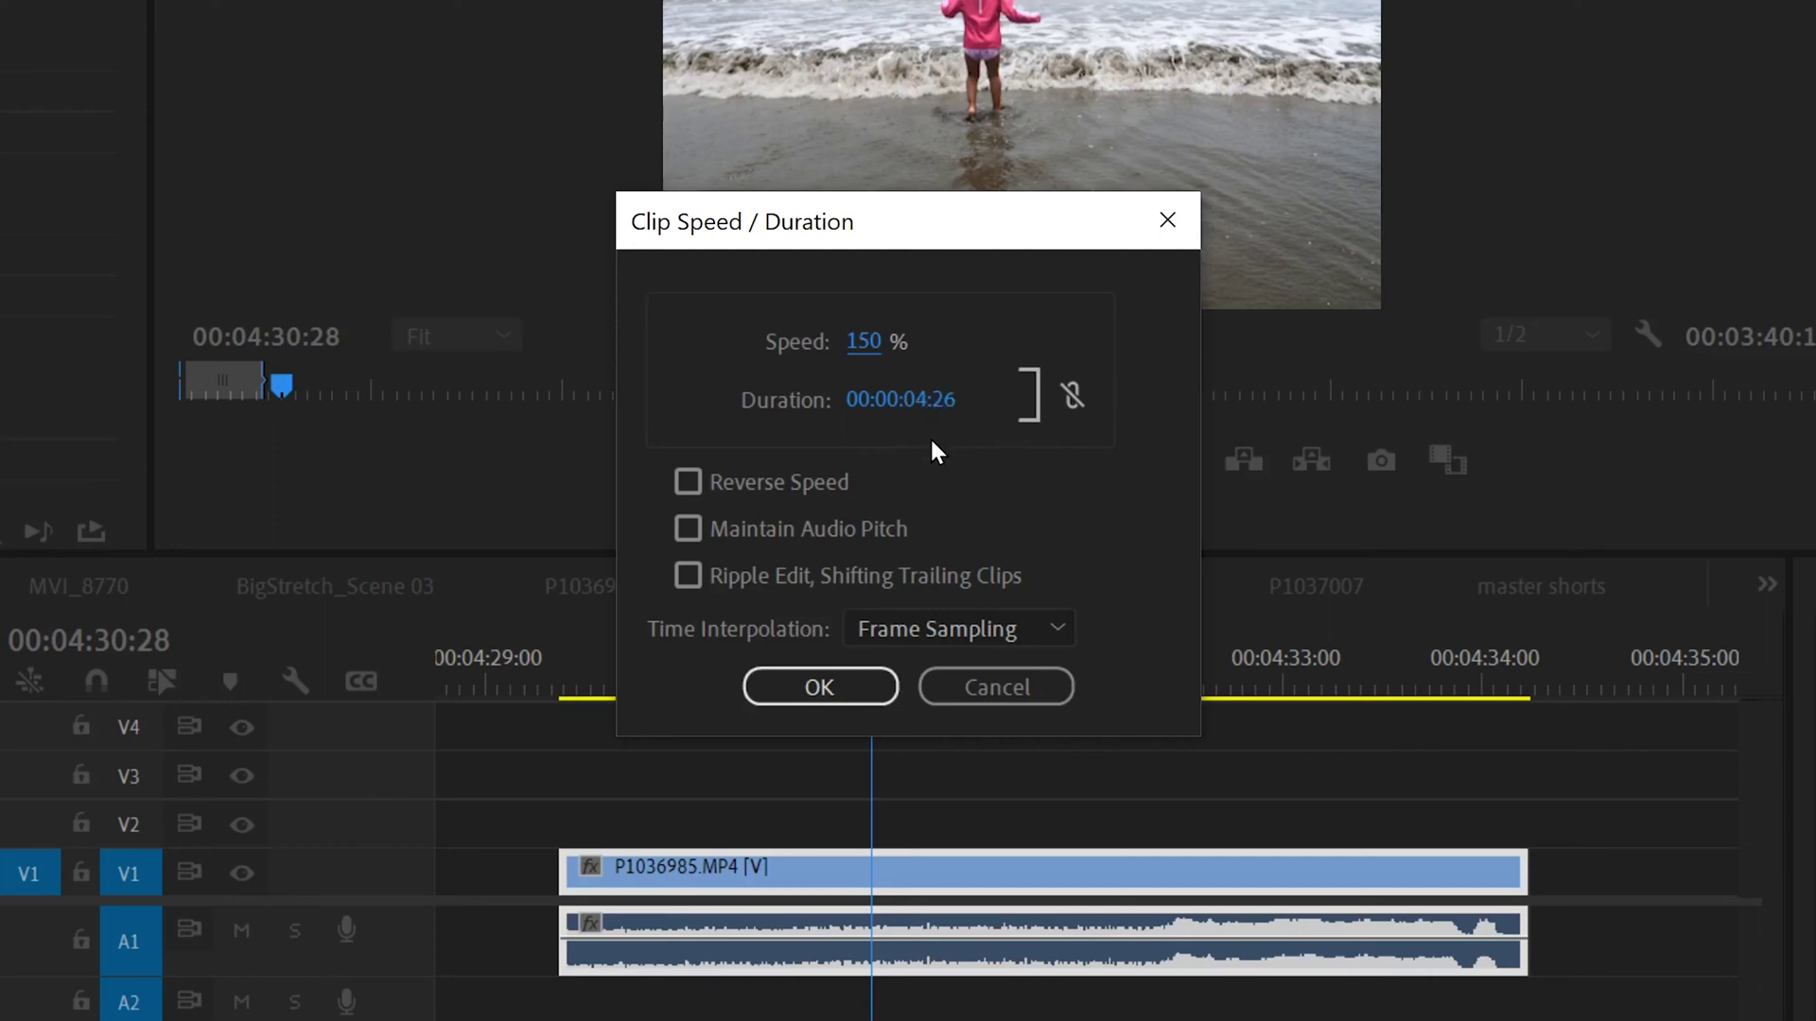
click(811, 689)
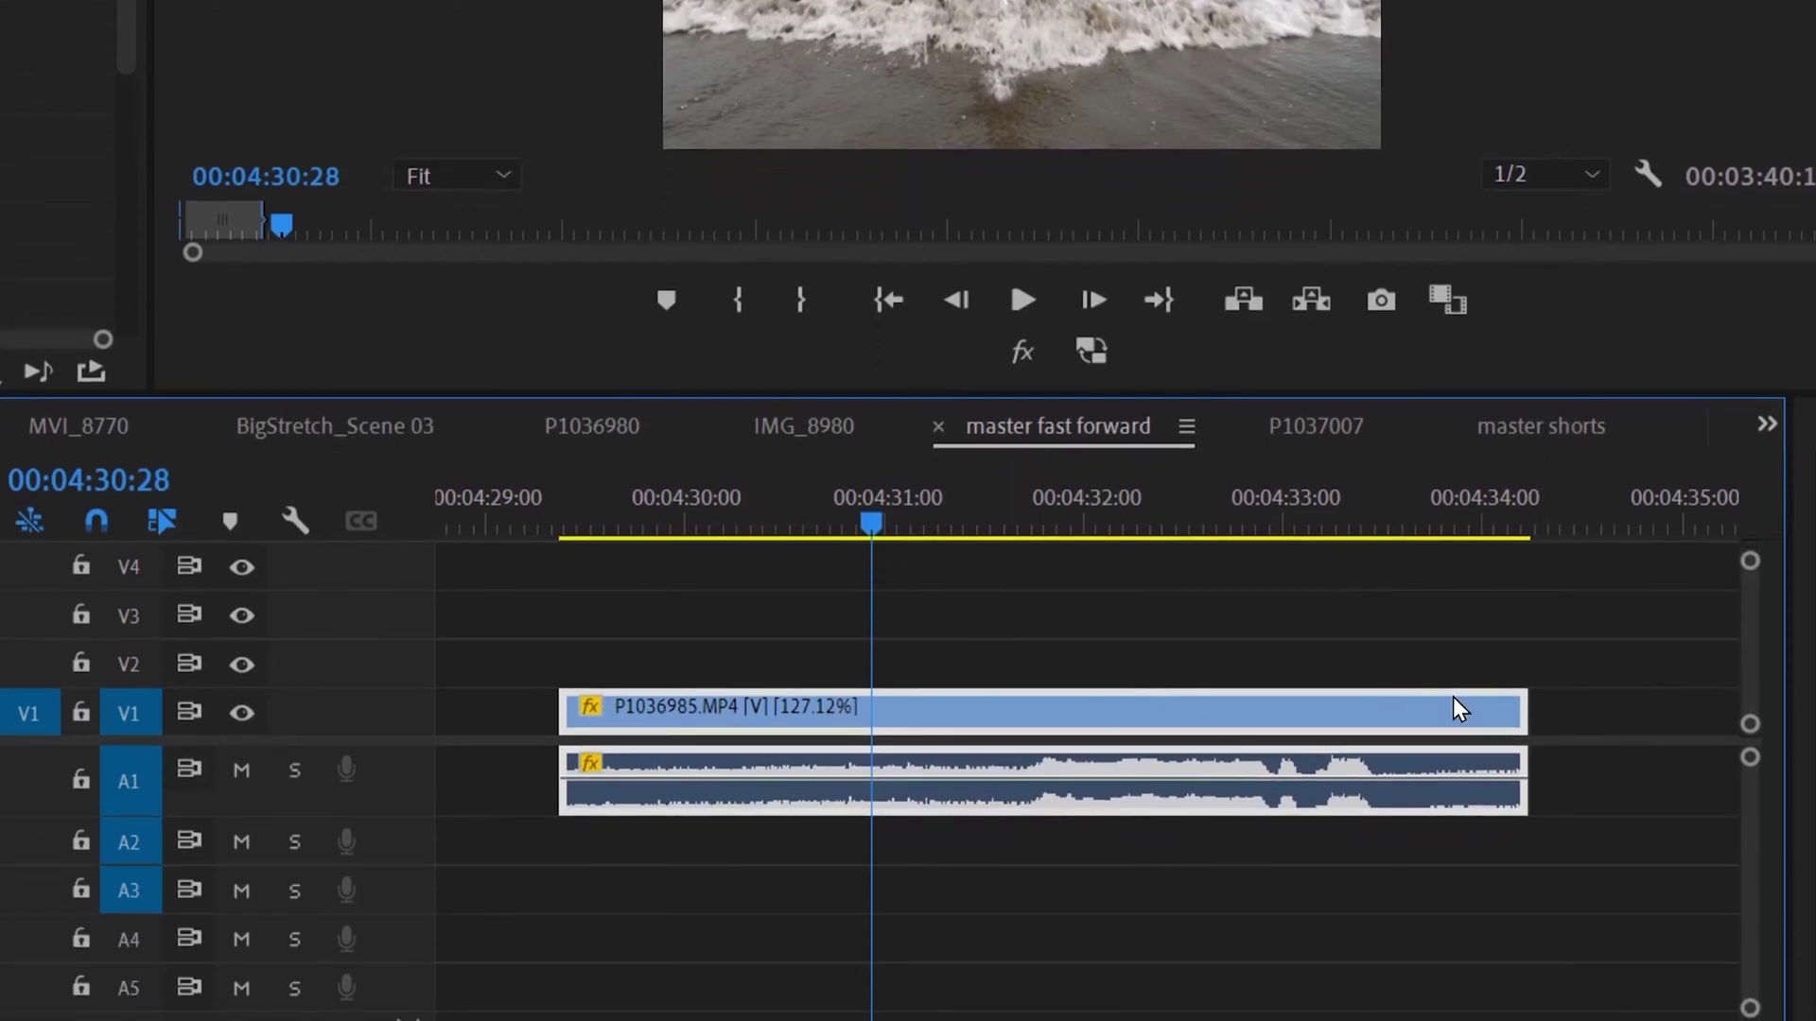
Step: Relink speed and duration, apply 200% with Reverse Speed to the P1036985.MP4 clip, and play it from 00:04:29:12
key(ctrl+r)
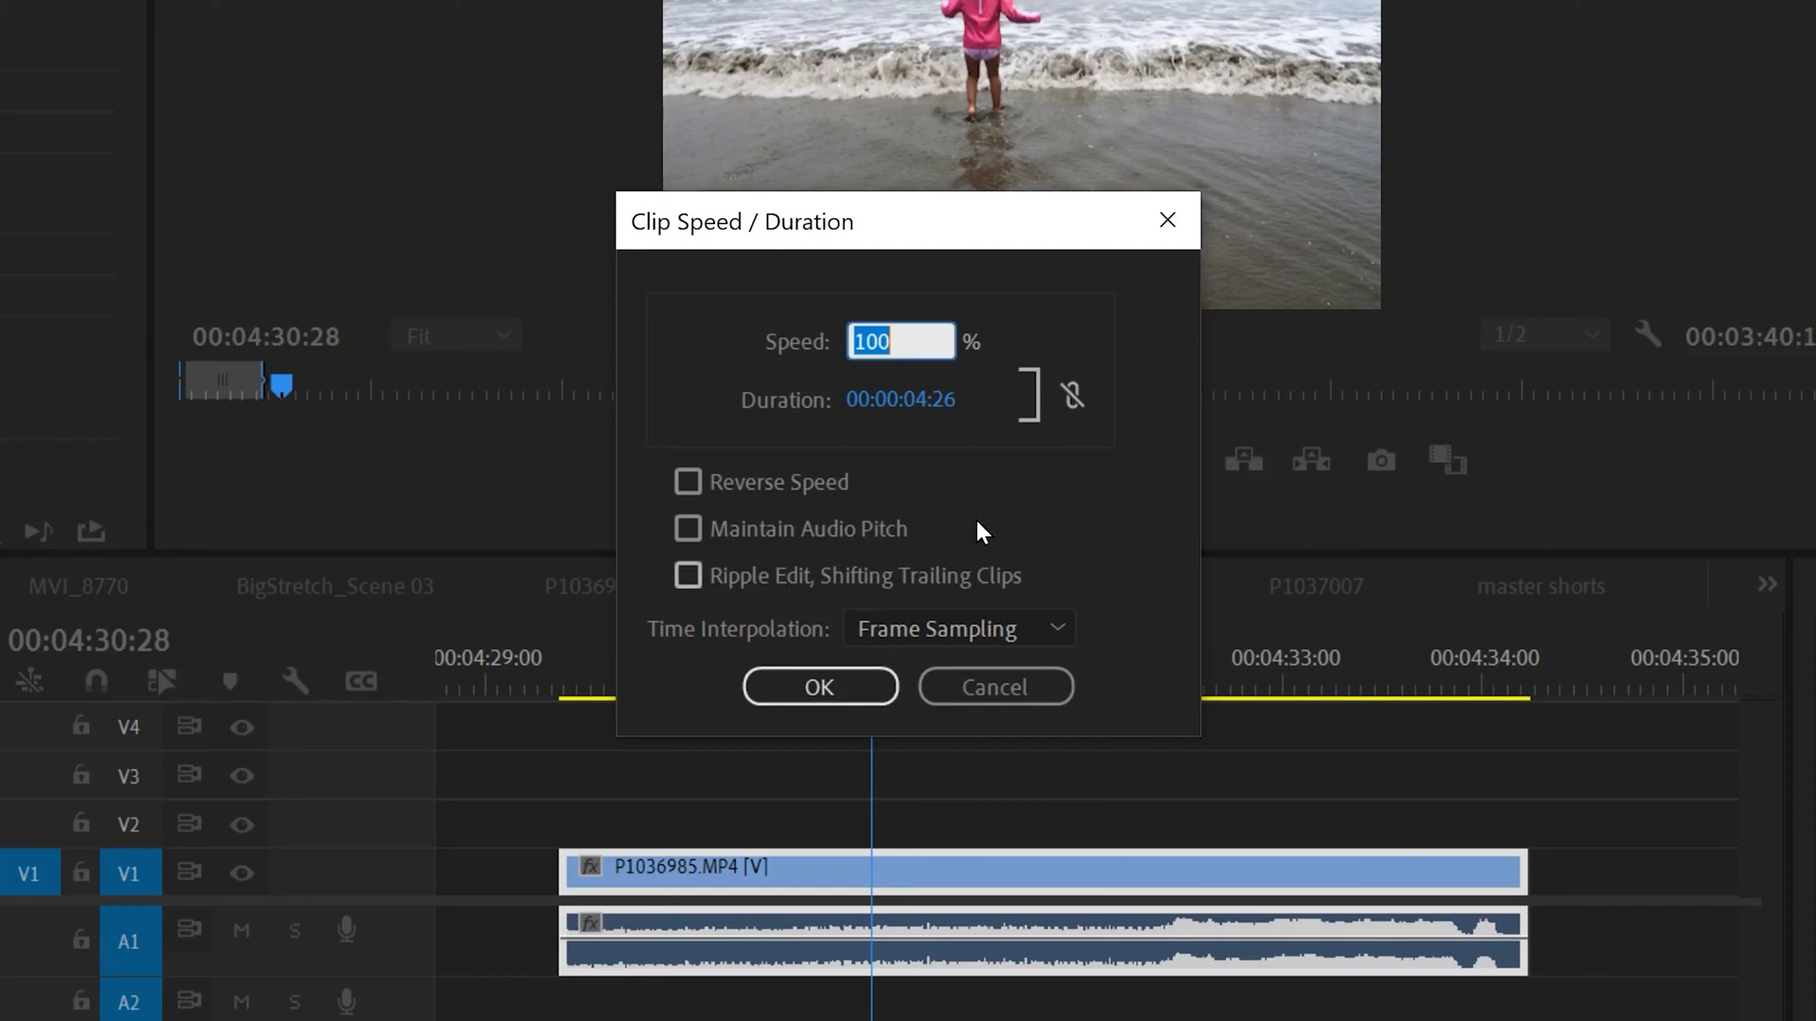
click(1072, 395)
text(200)
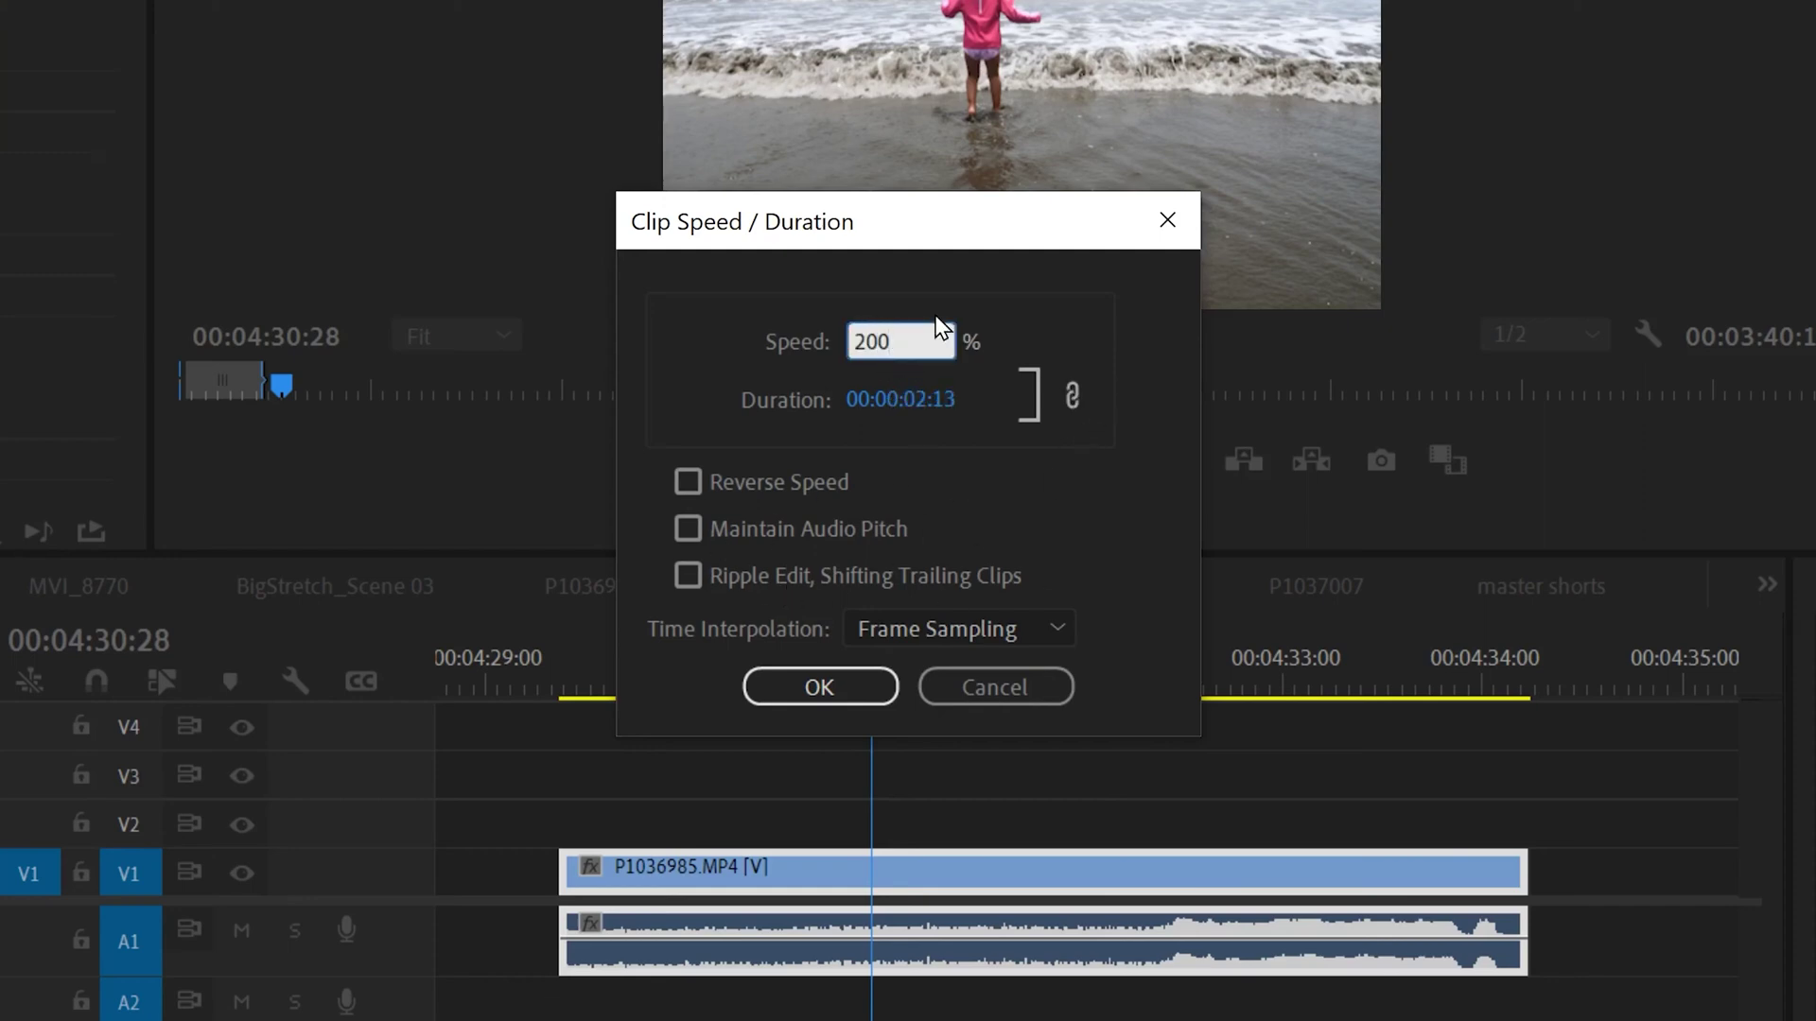
click(687, 484)
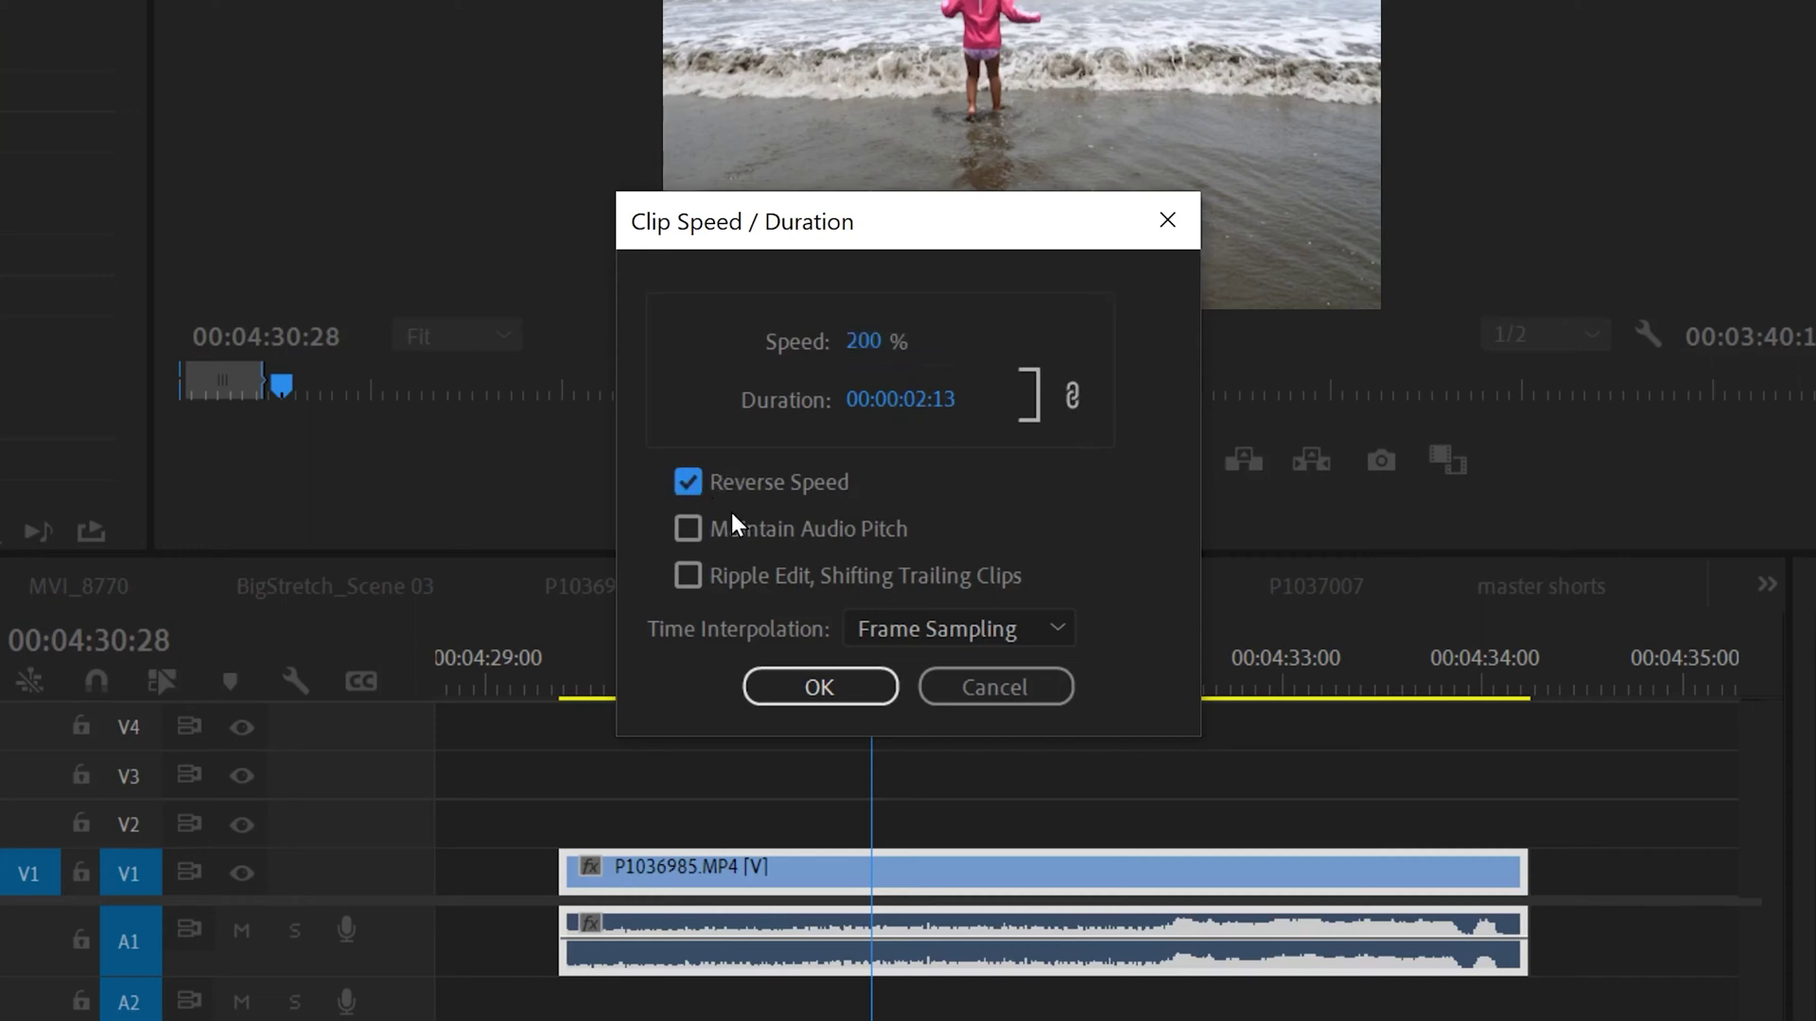
click(804, 688)
click(568, 675)
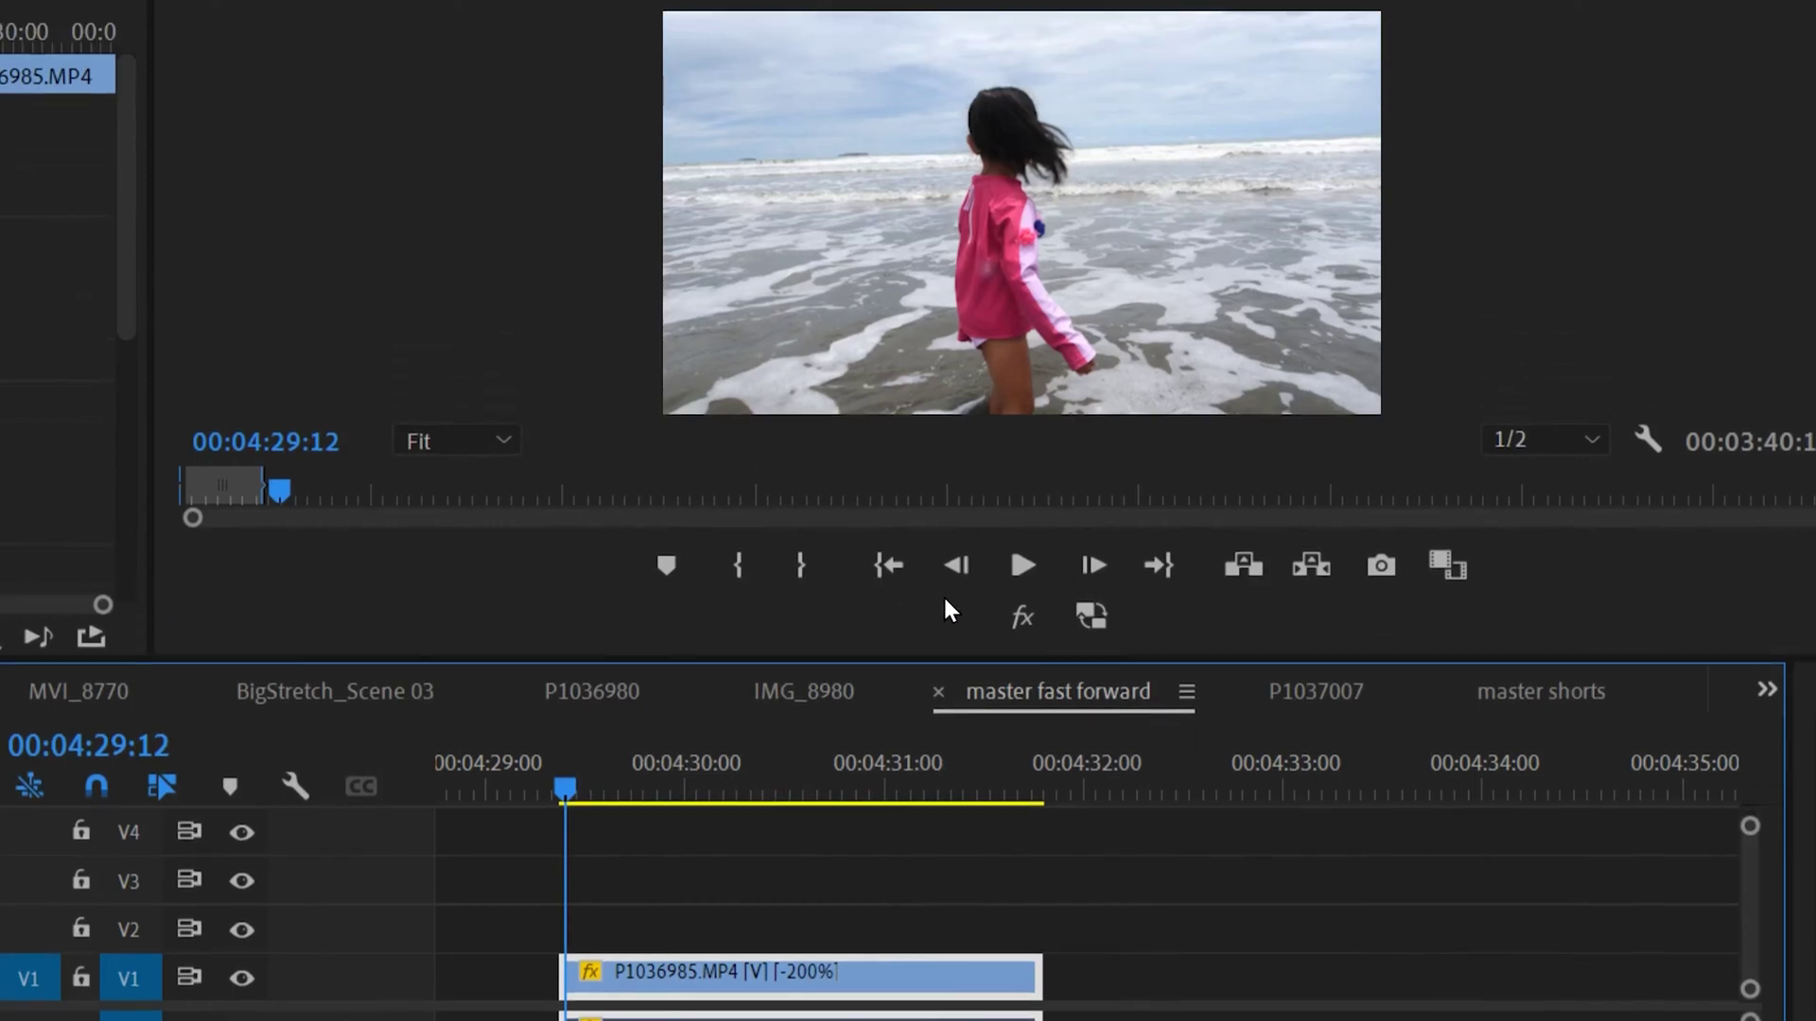
click(1023, 639)
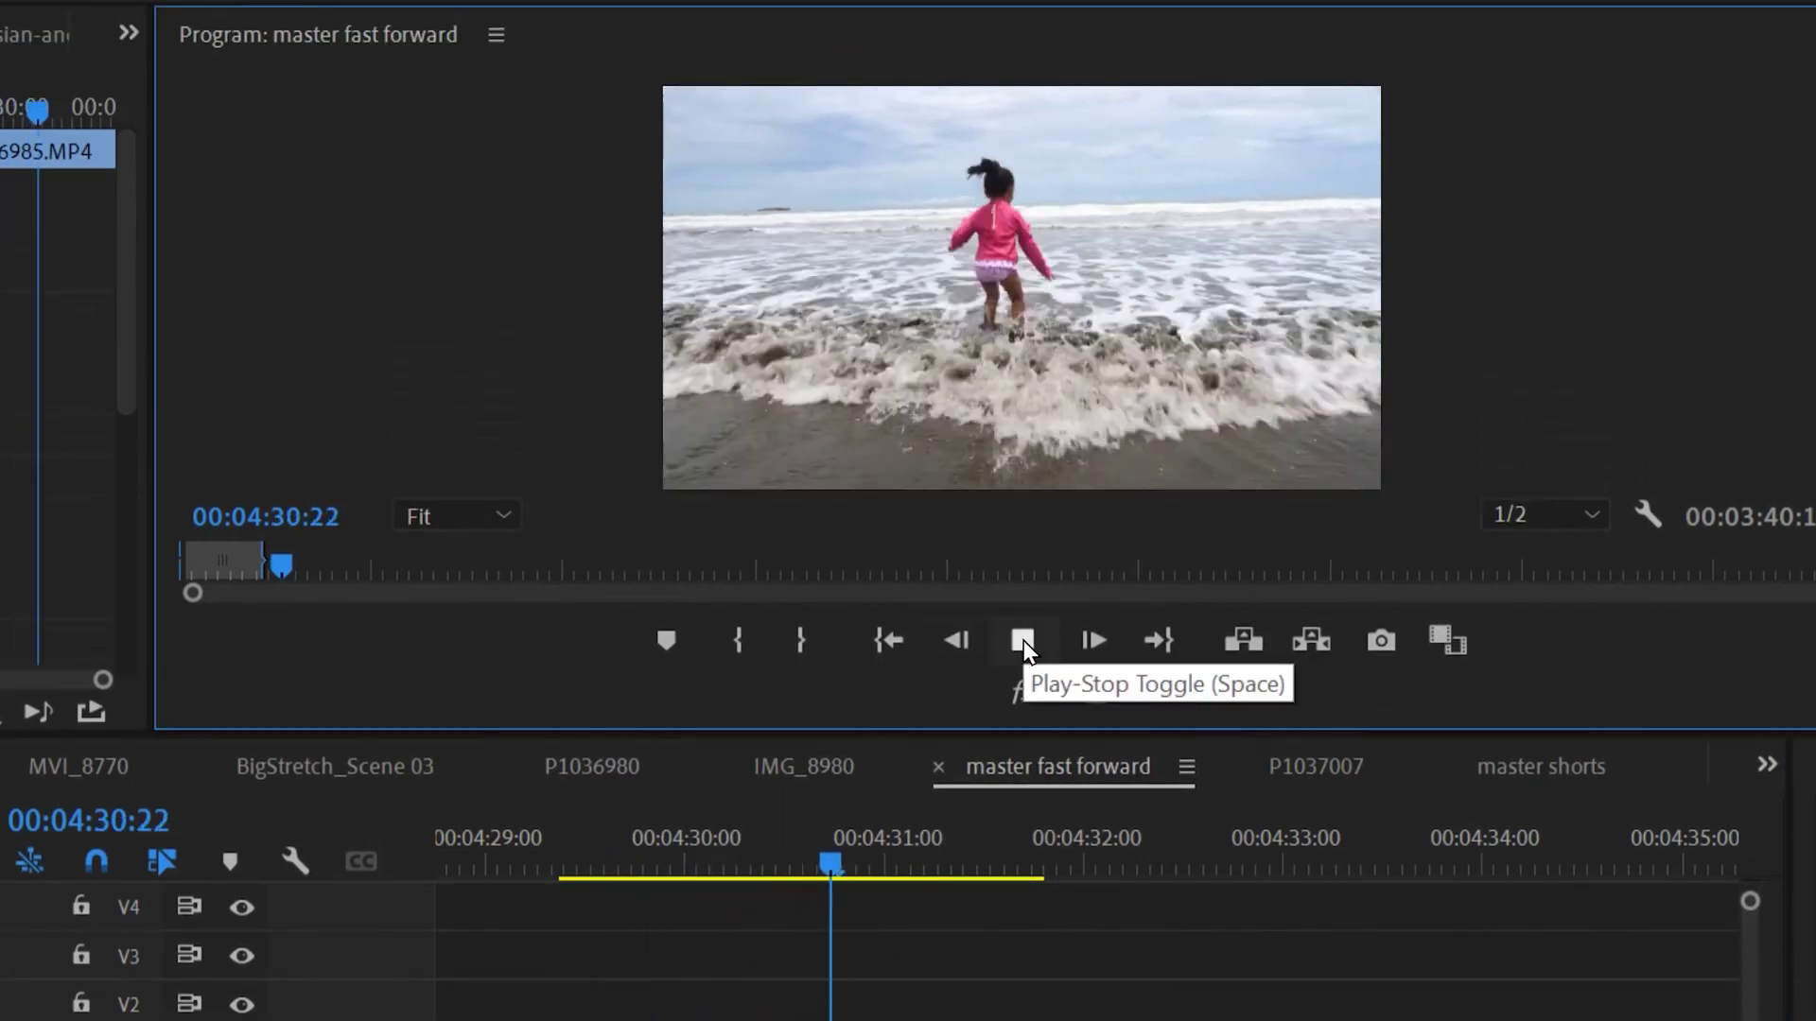
Step: Turn off Reverse Speed and enable Maintain Audio Pitch for the 200% P1036985.MP4 clip, and play it from 00:04:29:12
key(ctrl+r)
click(687, 529)
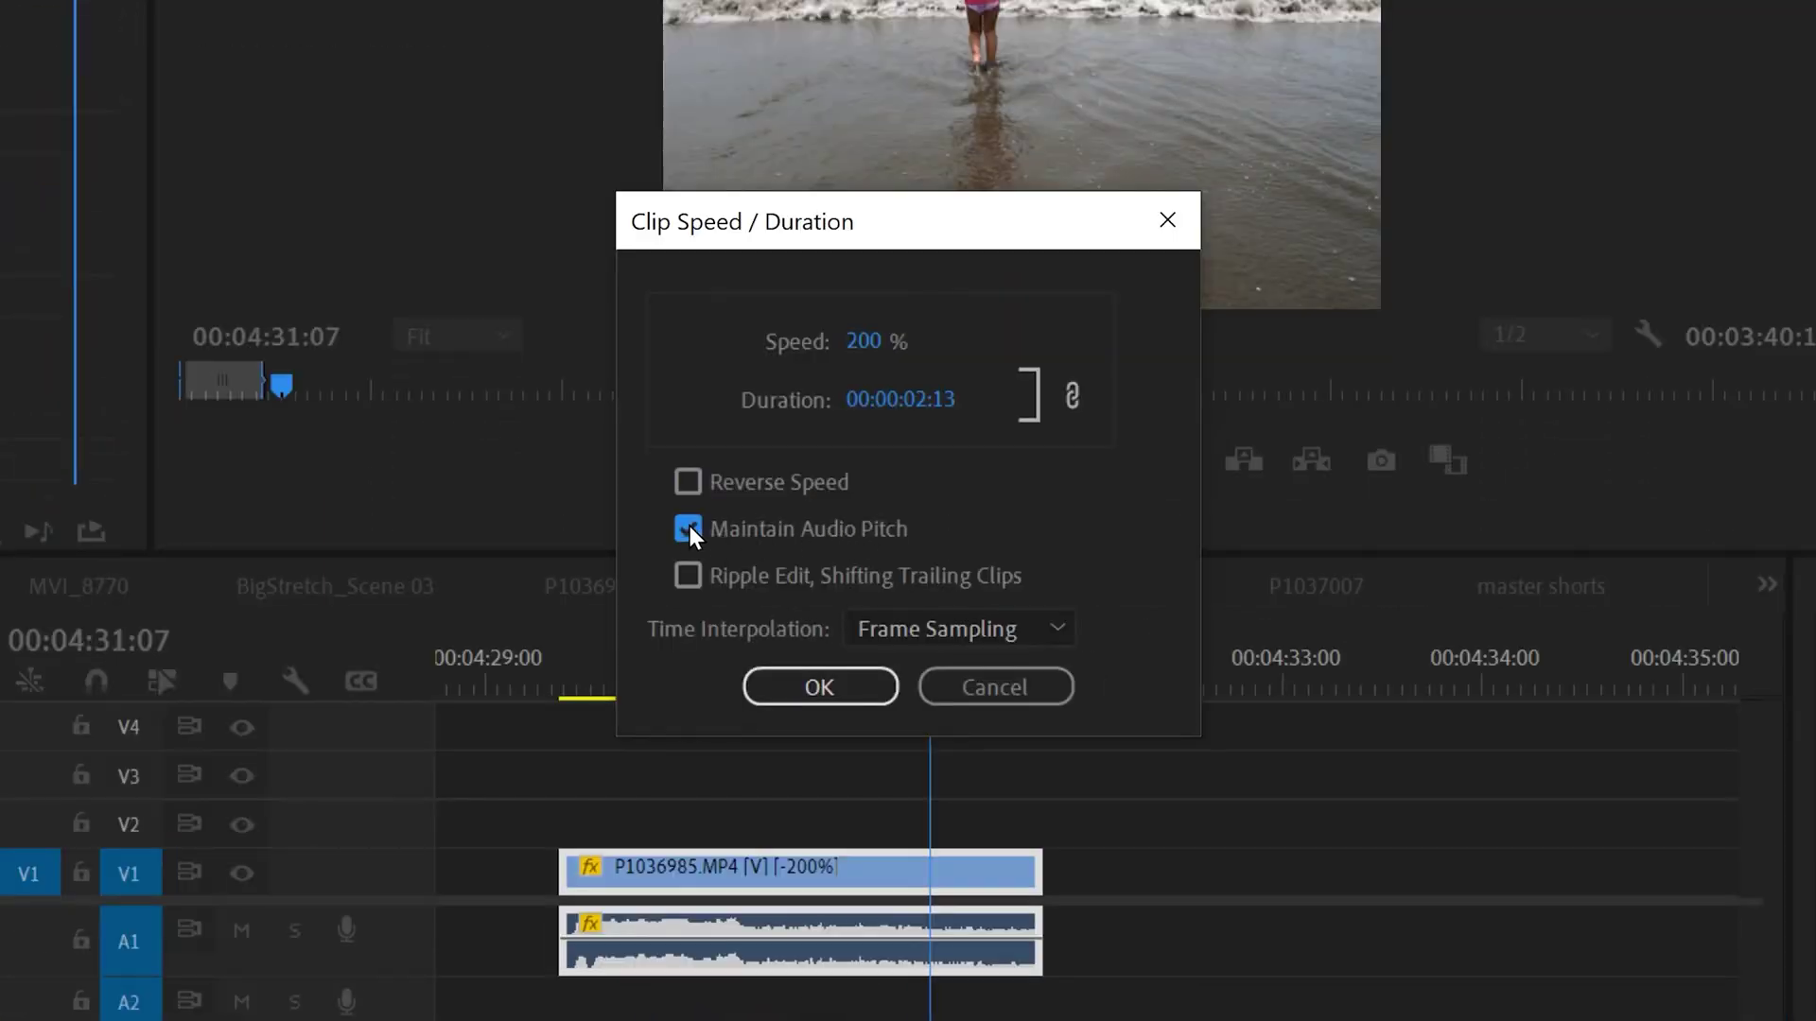
click(807, 686)
click(567, 673)
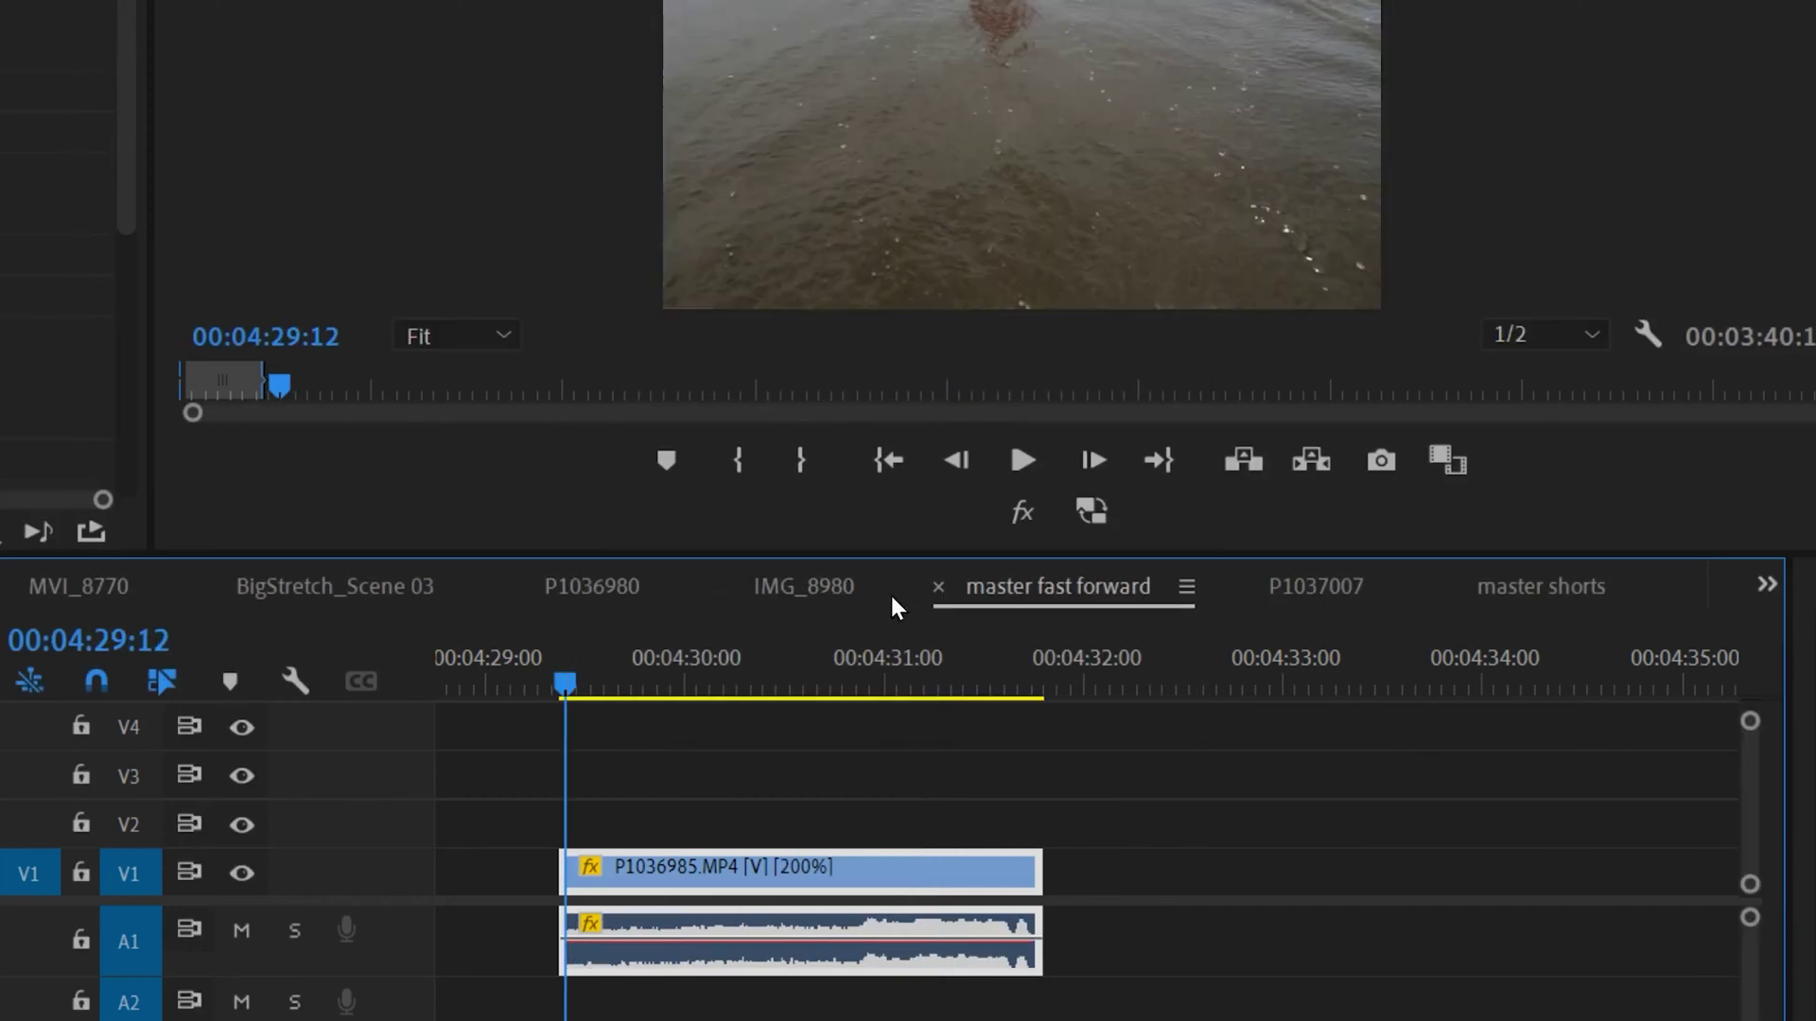
click(1023, 459)
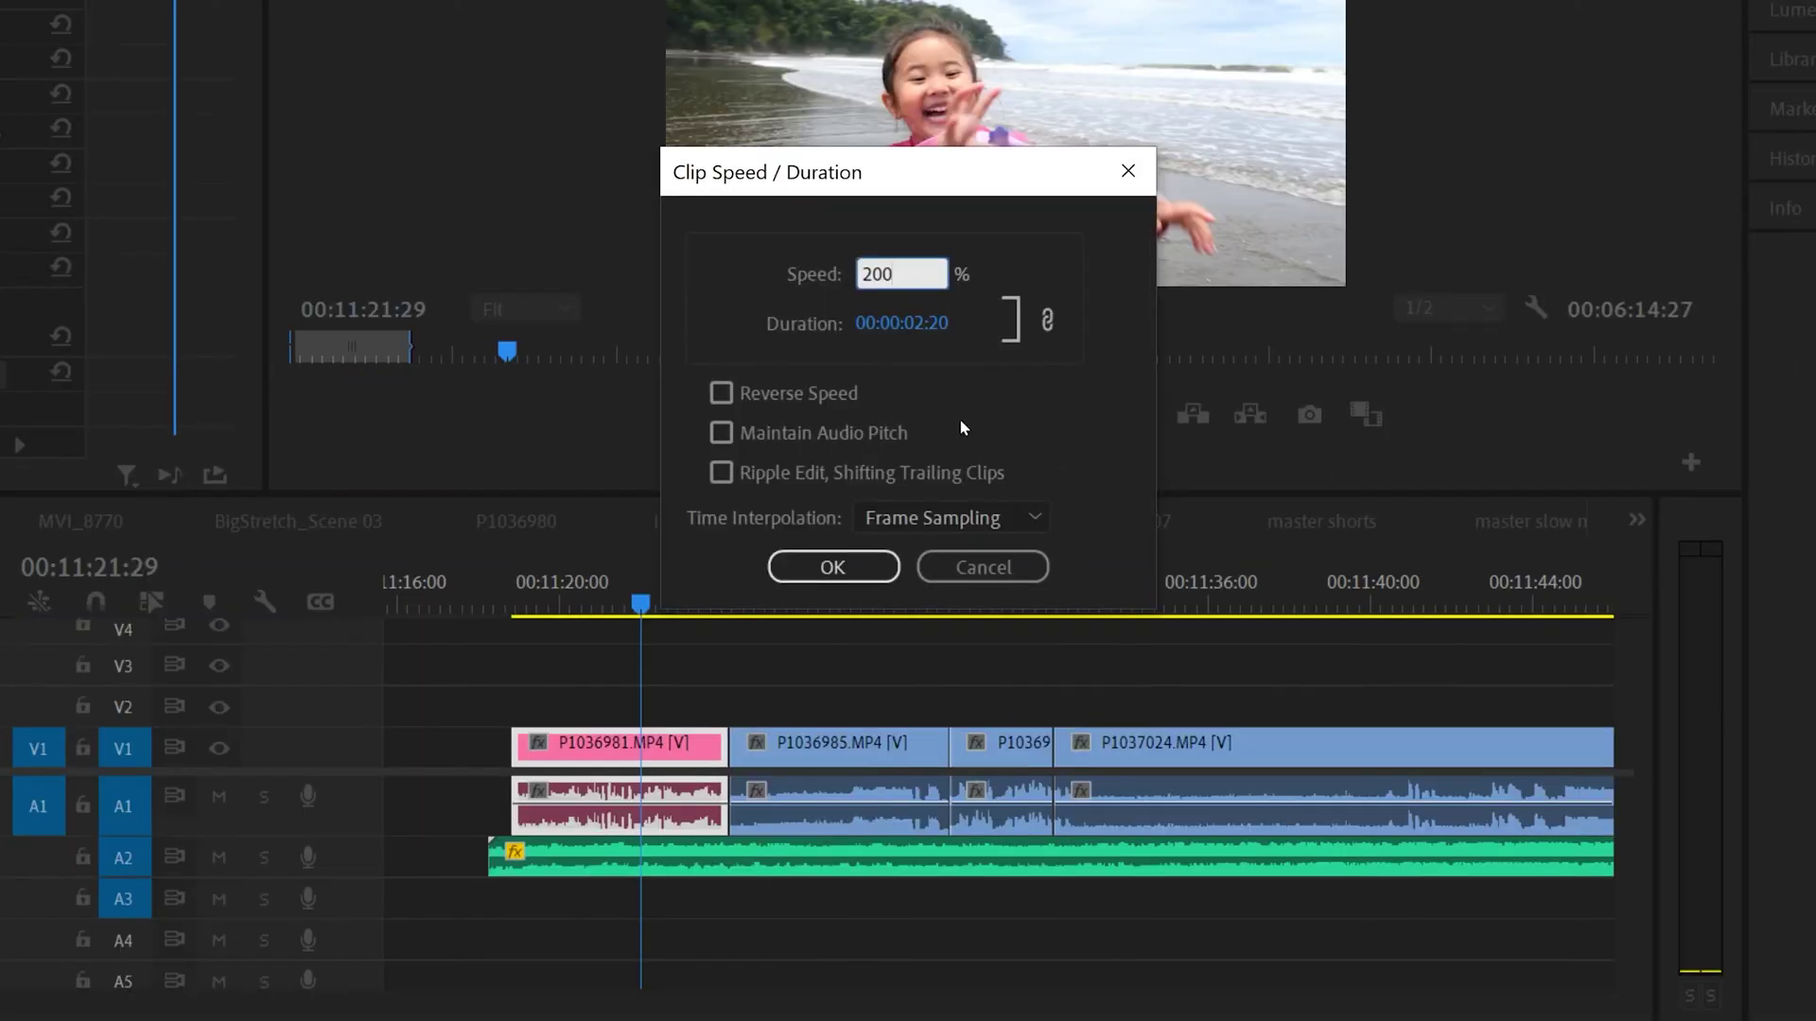
Step: Apply 200% speed to P1036981.MP4 without Ripple Edit, and try to stretch its end across the gap before P1036985.MP4
click(963, 427)
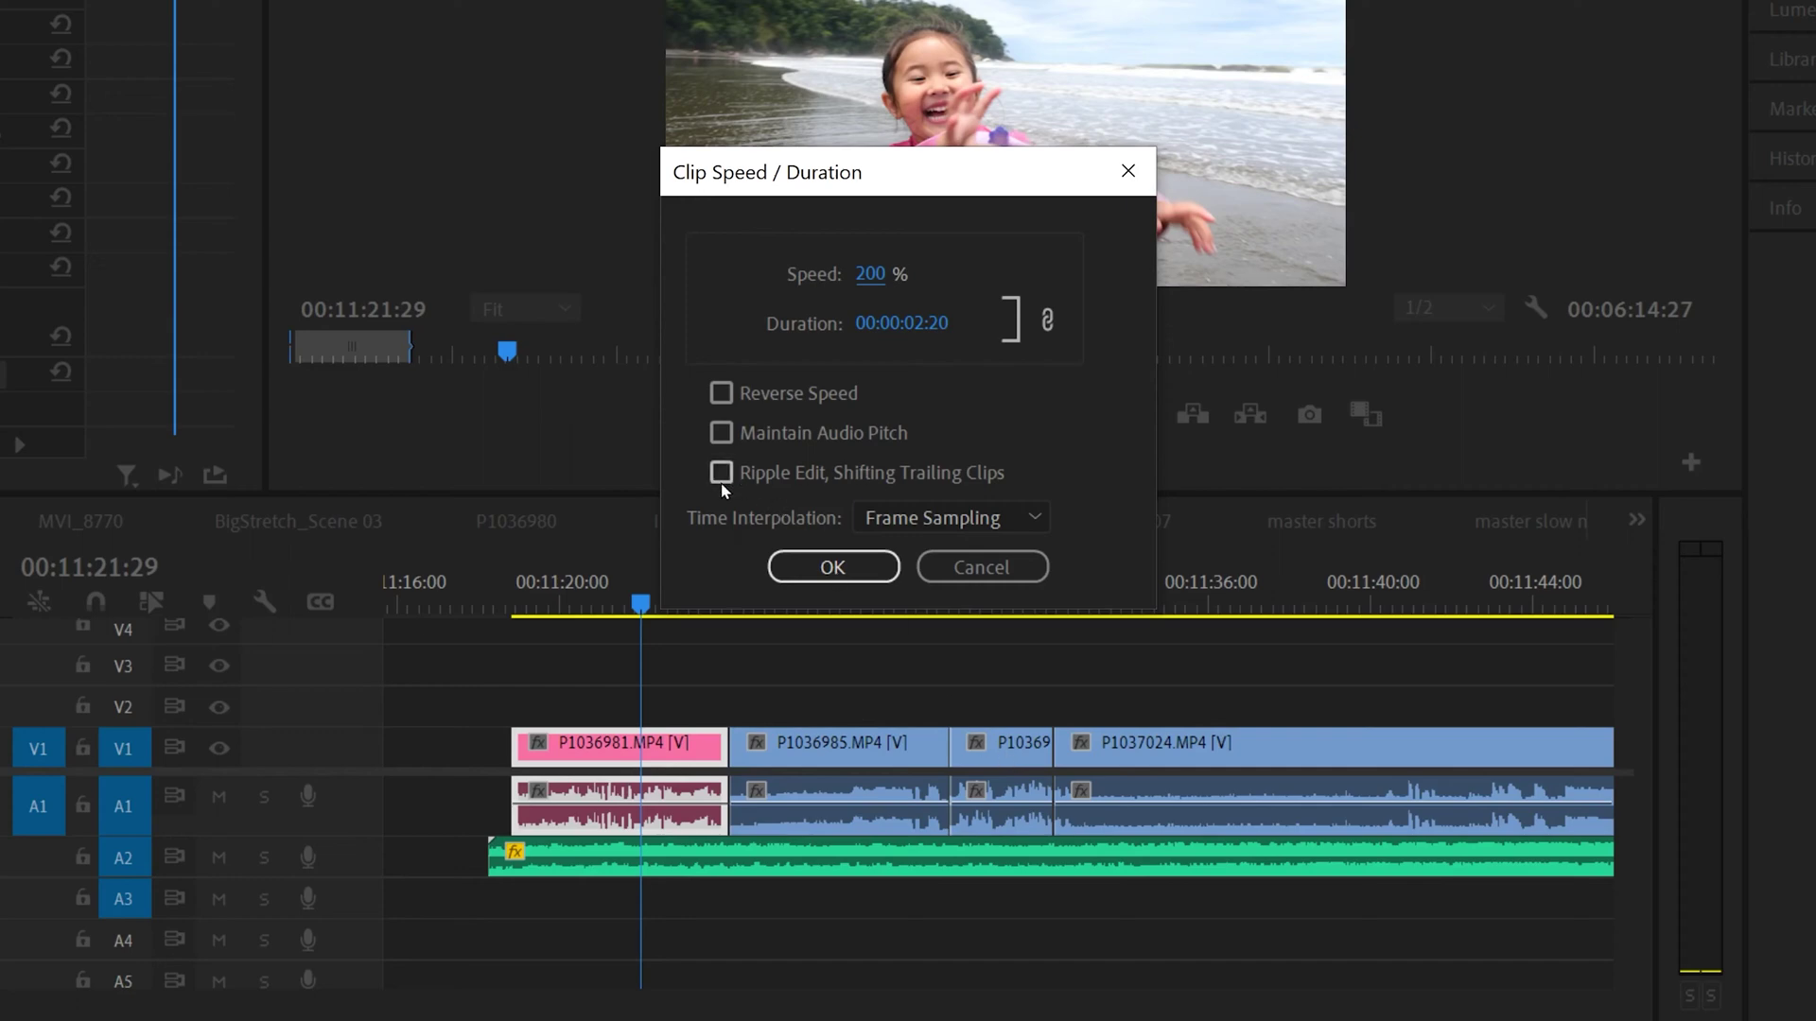
click(814, 566)
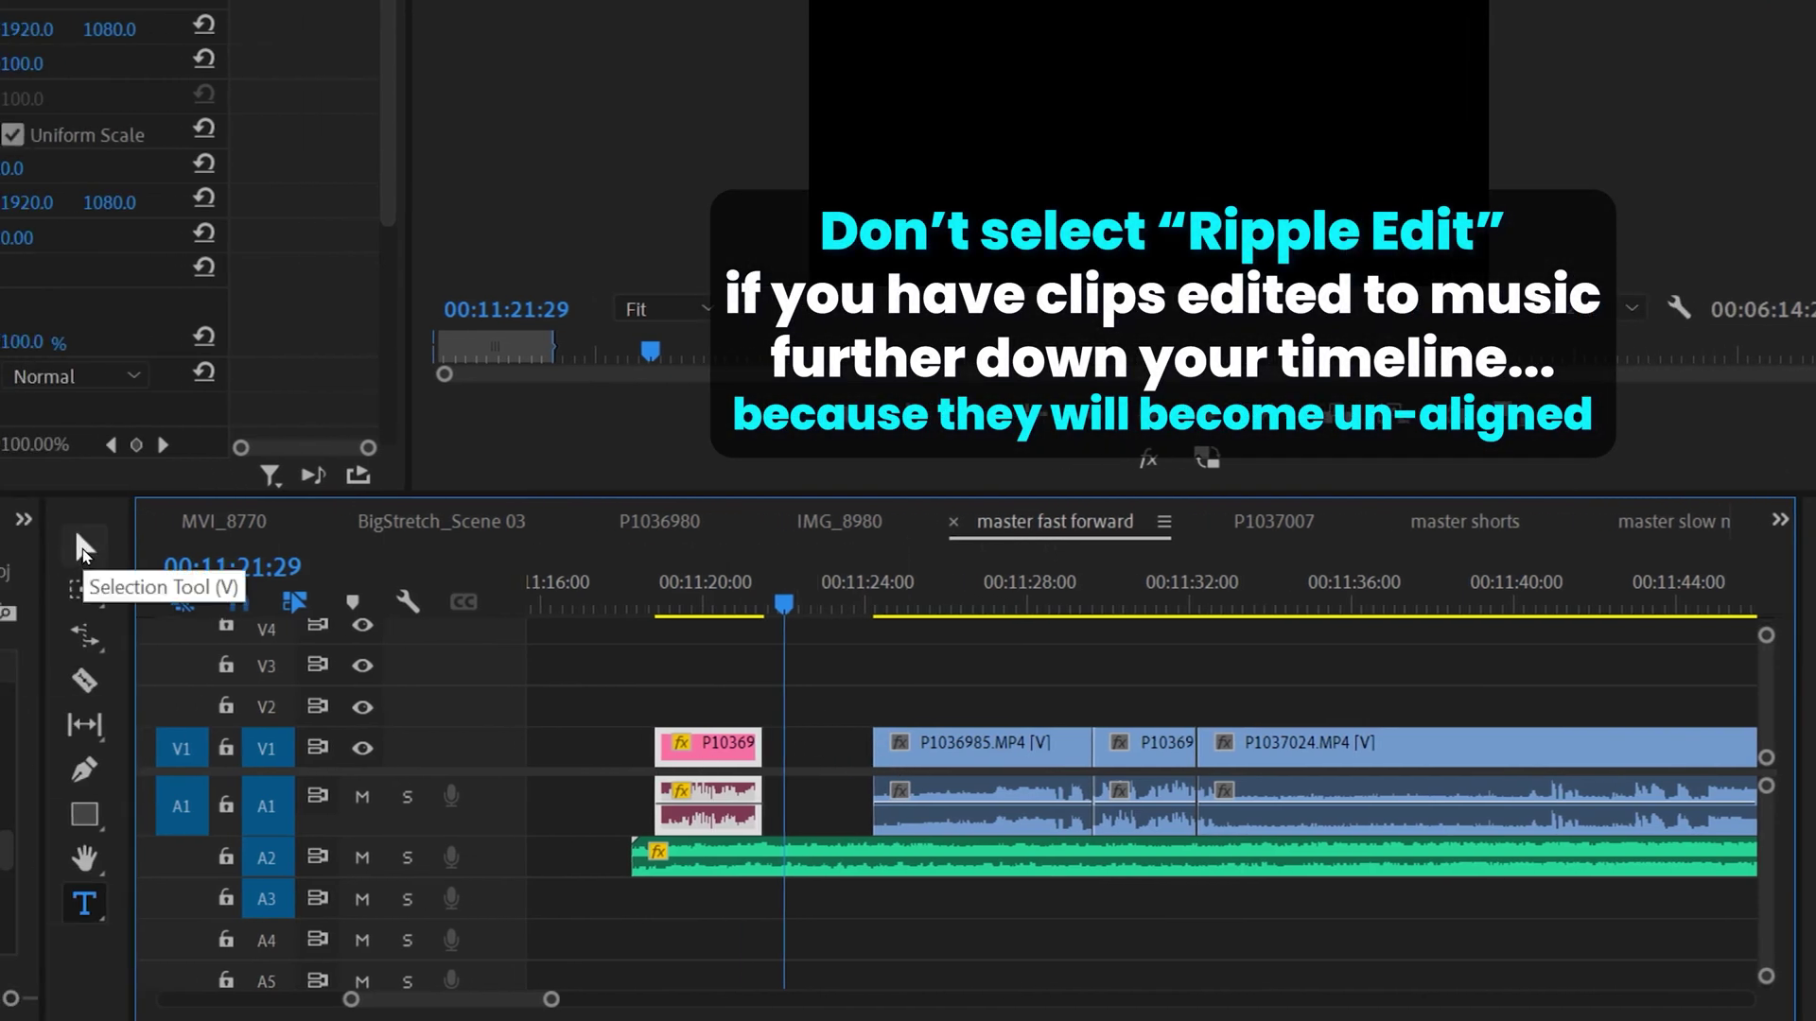
click(82, 547)
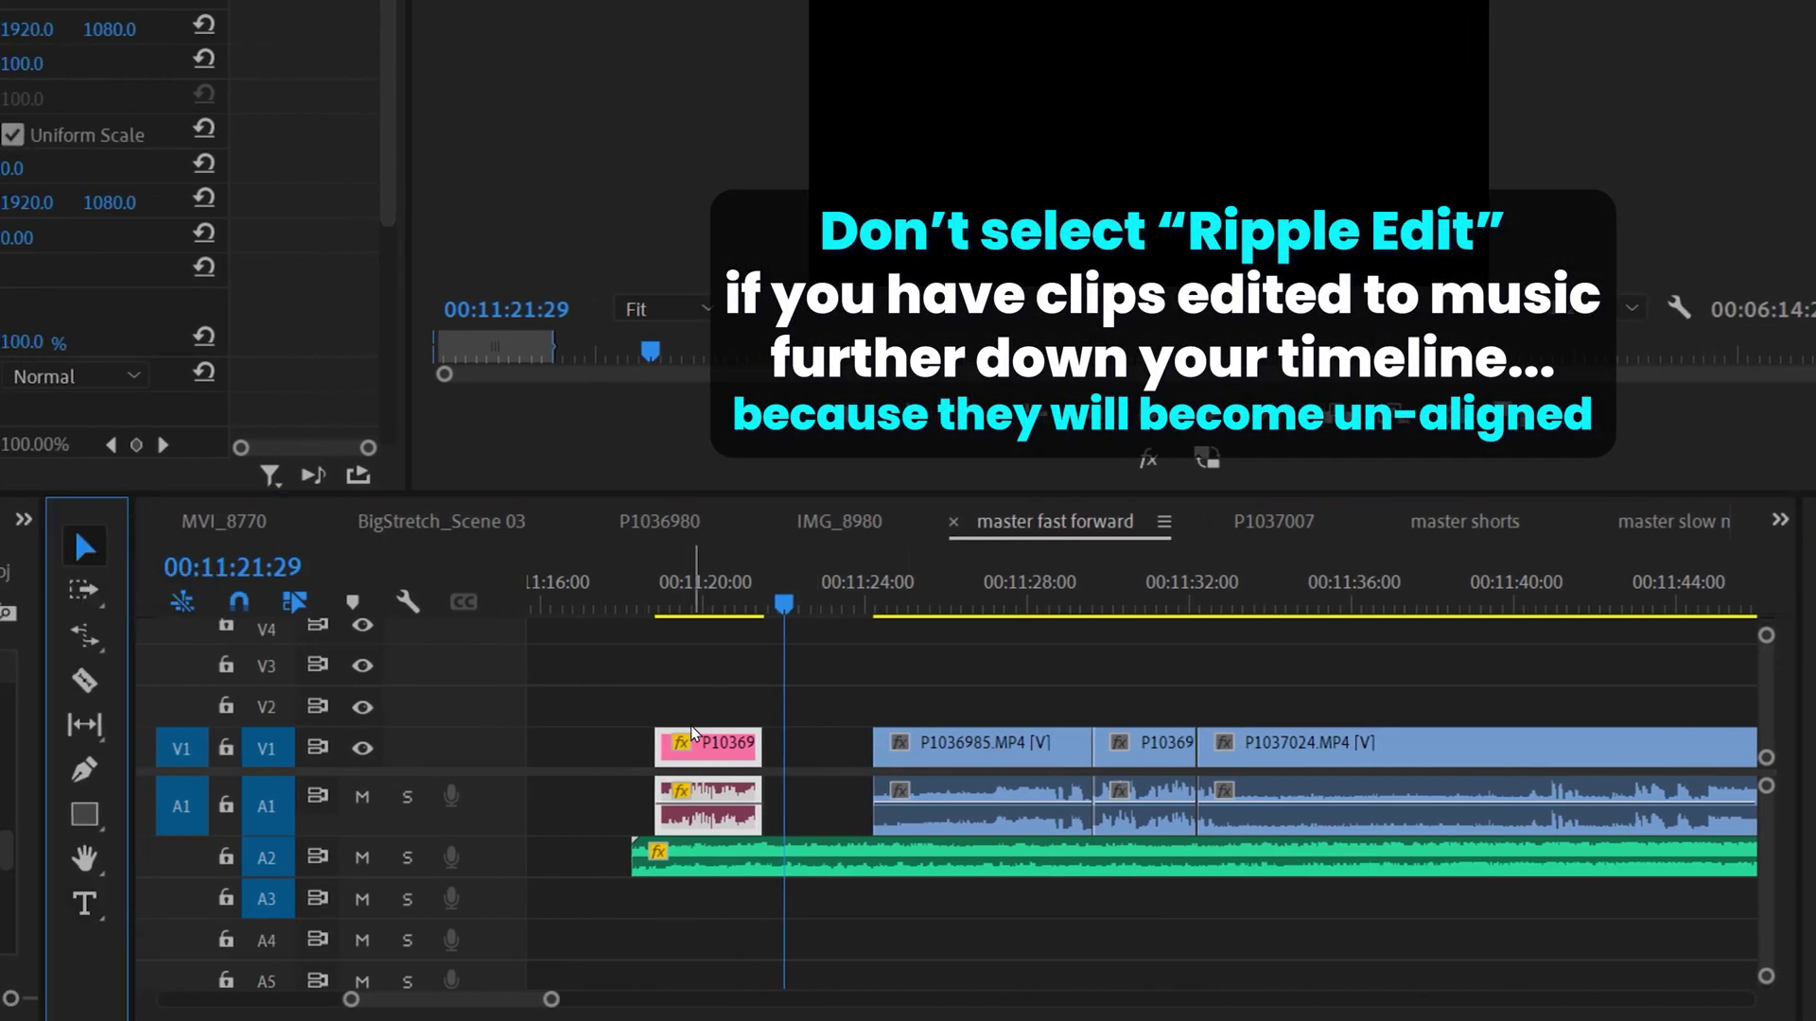
drag(761, 747, 937, 756)
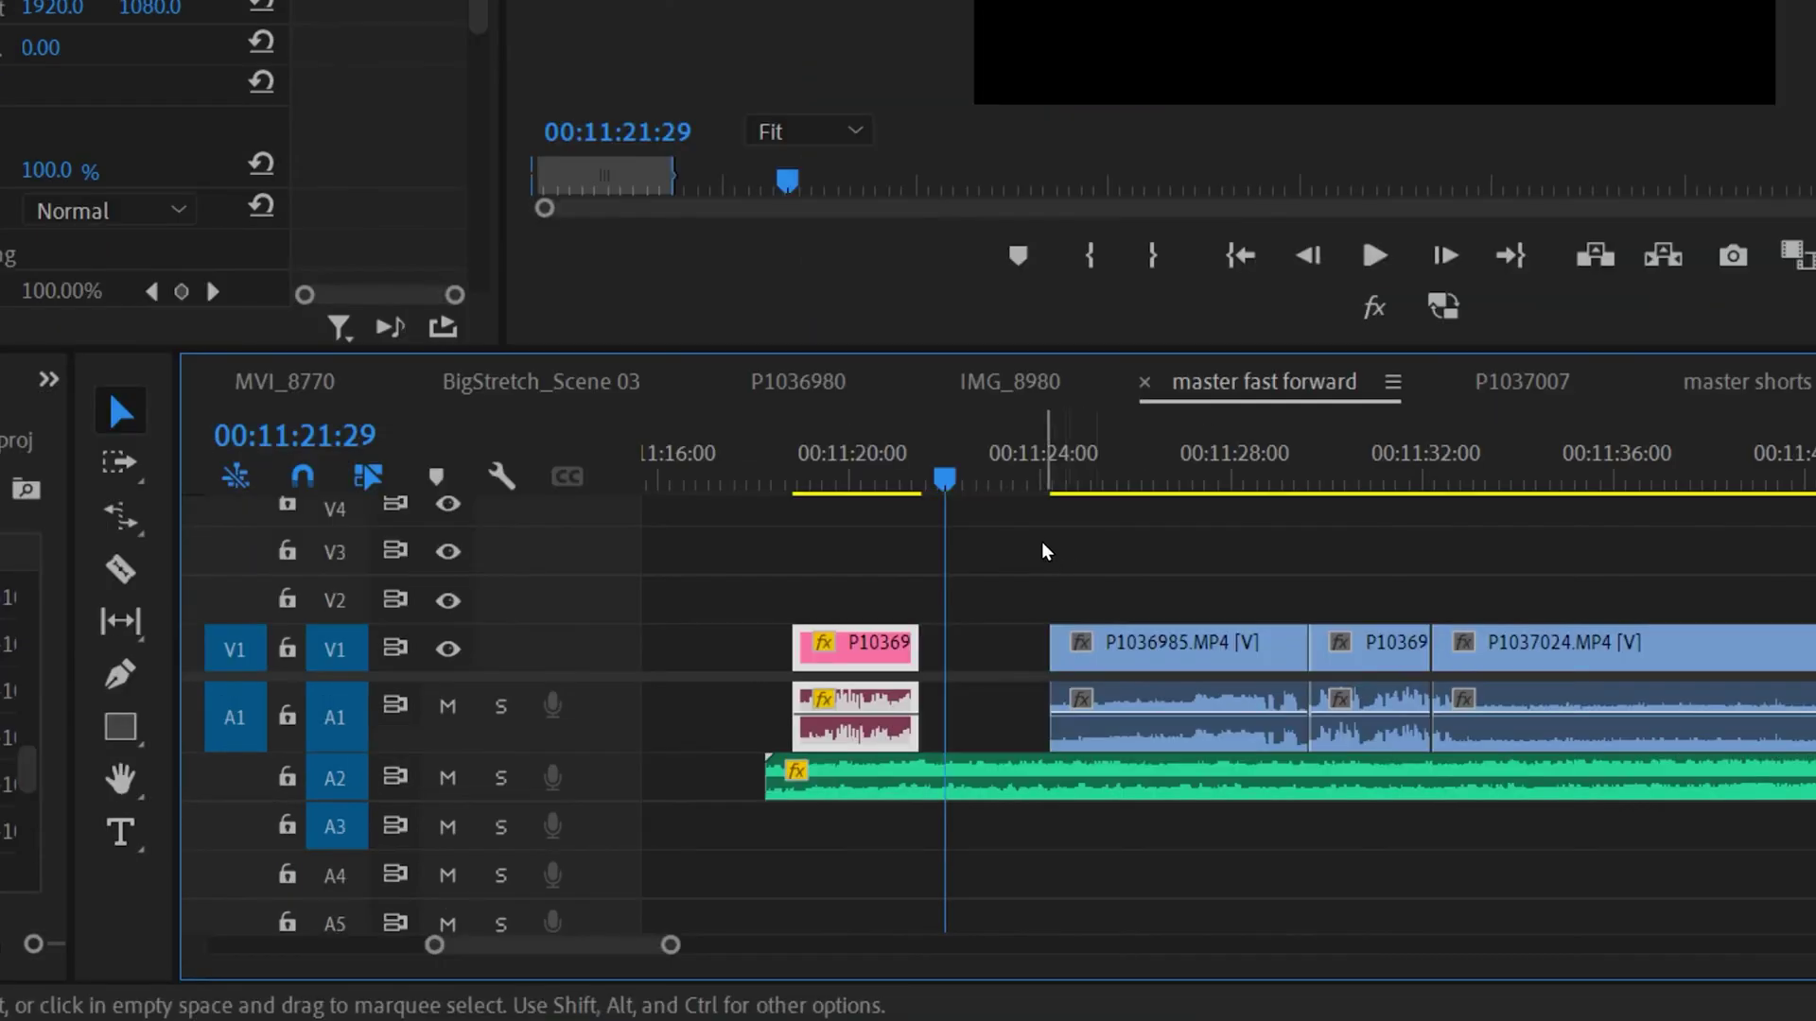
key(r)
drag(904, 653, 1154, 653)
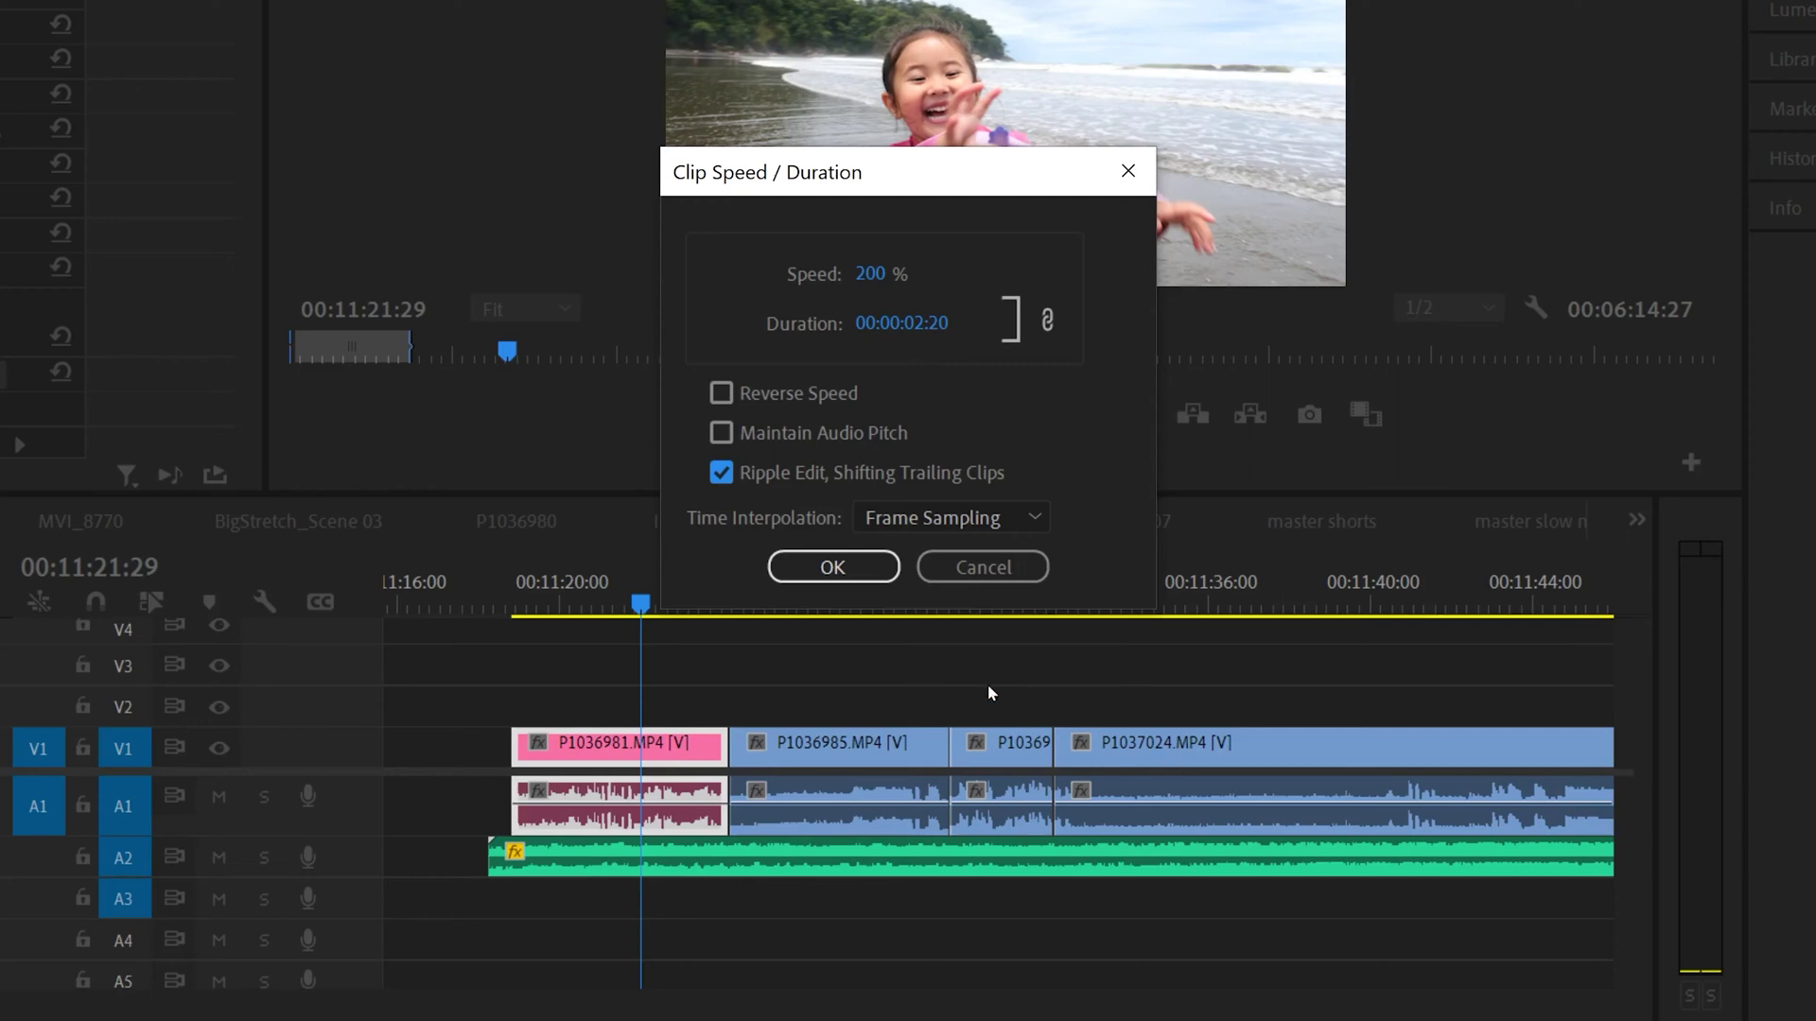
Step: Apply 200% speed to the P1036981.MP4 clip with Ripple Edit, Shifting Trailing Clips enabled
click(831, 568)
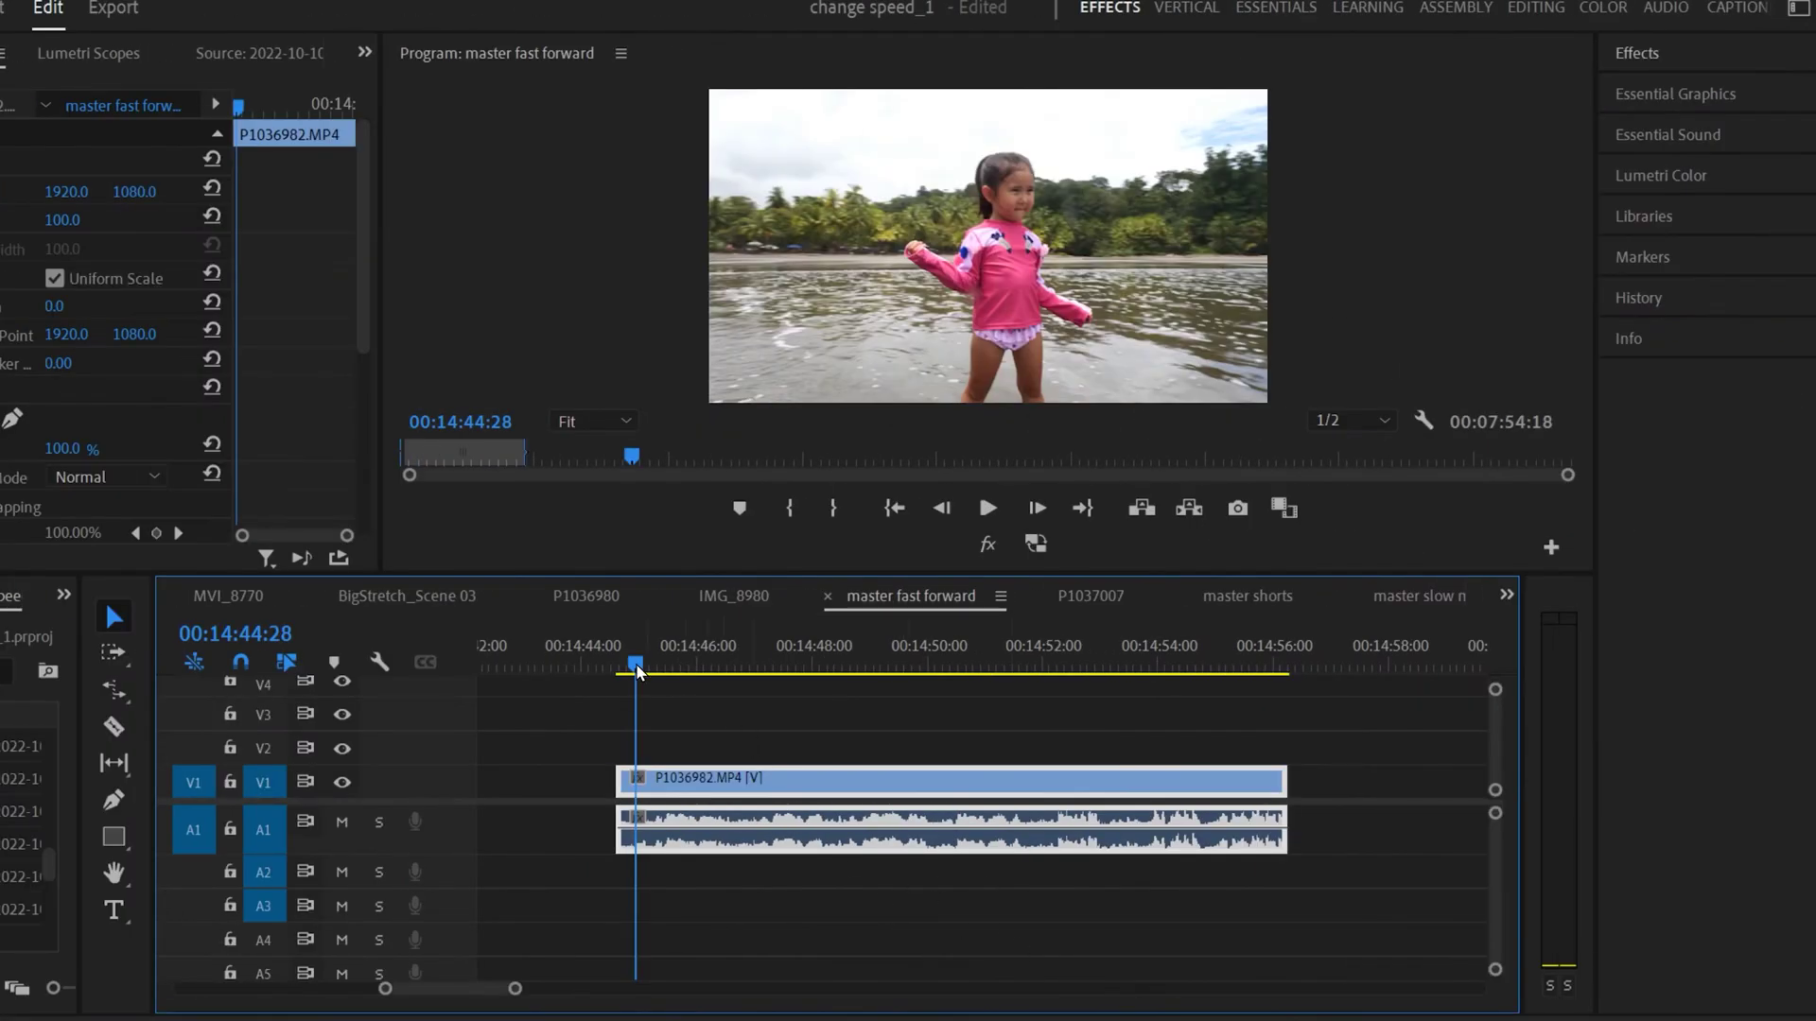
Step: Cut the P1036982.MP4 clip with the Razor tool at 00:14:46:14 and 00:14:52:29
drag(636, 672, 785, 667)
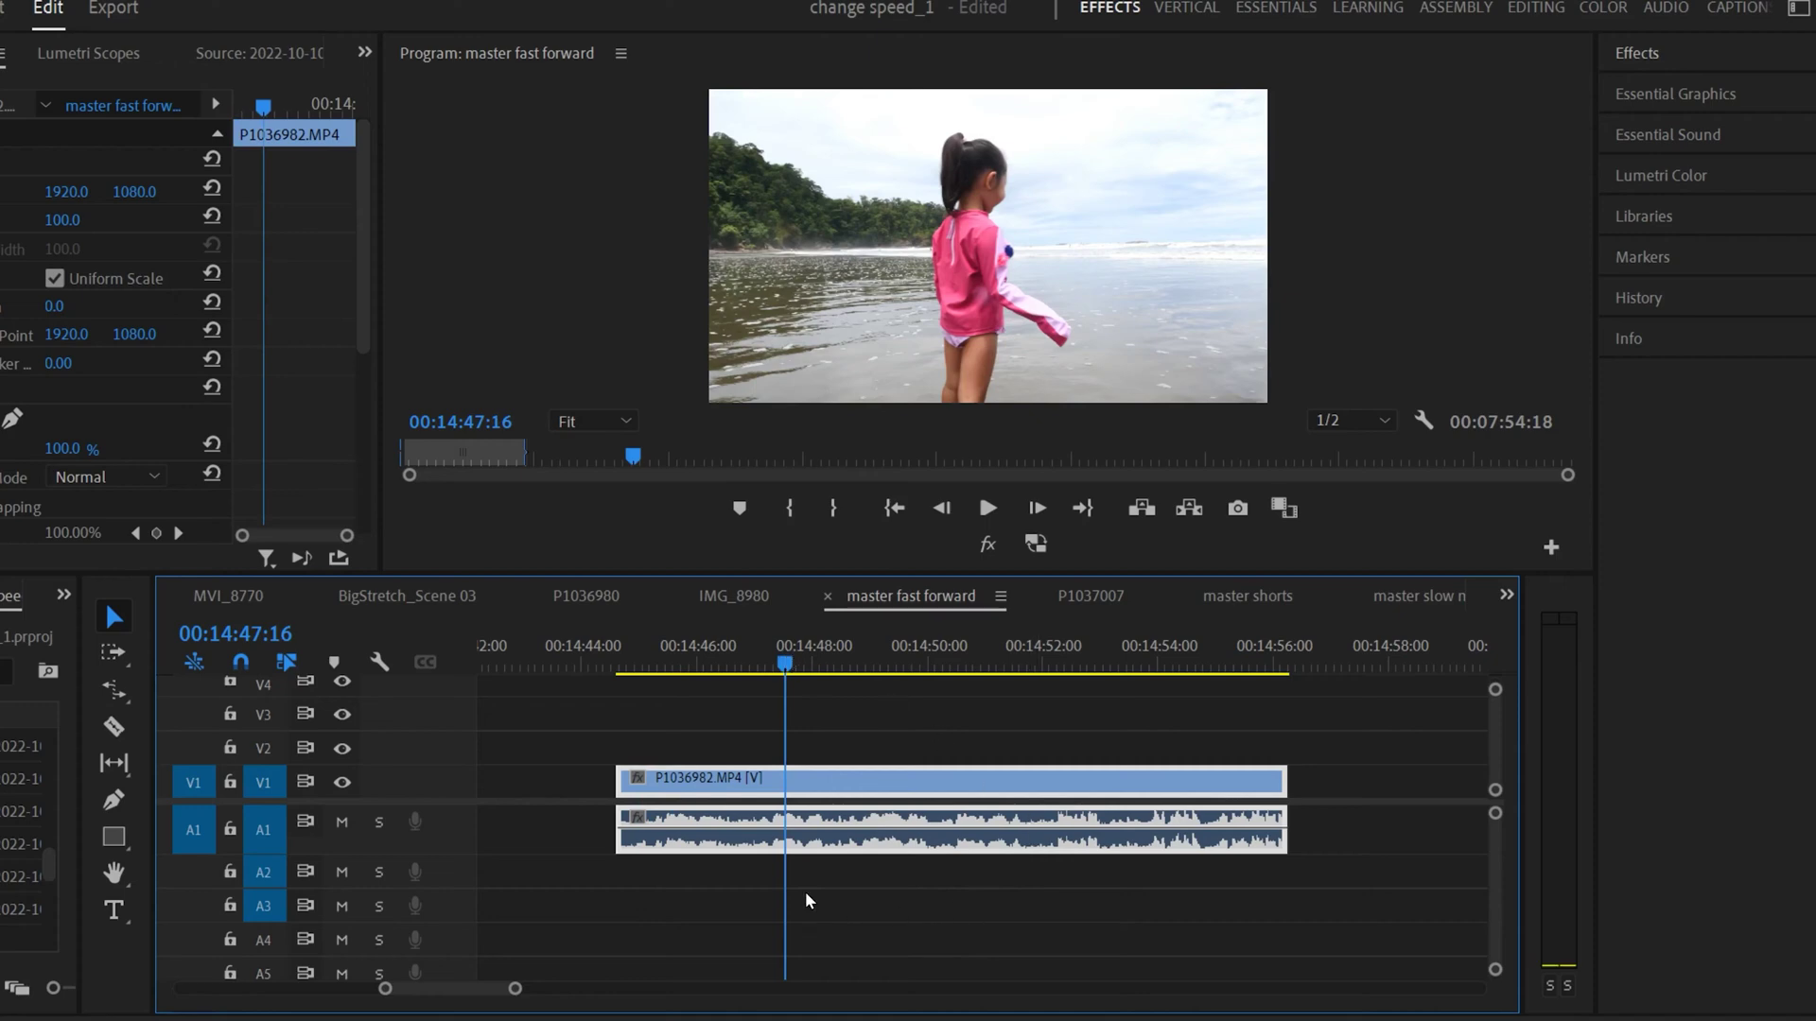
drag(785, 662, 723, 665)
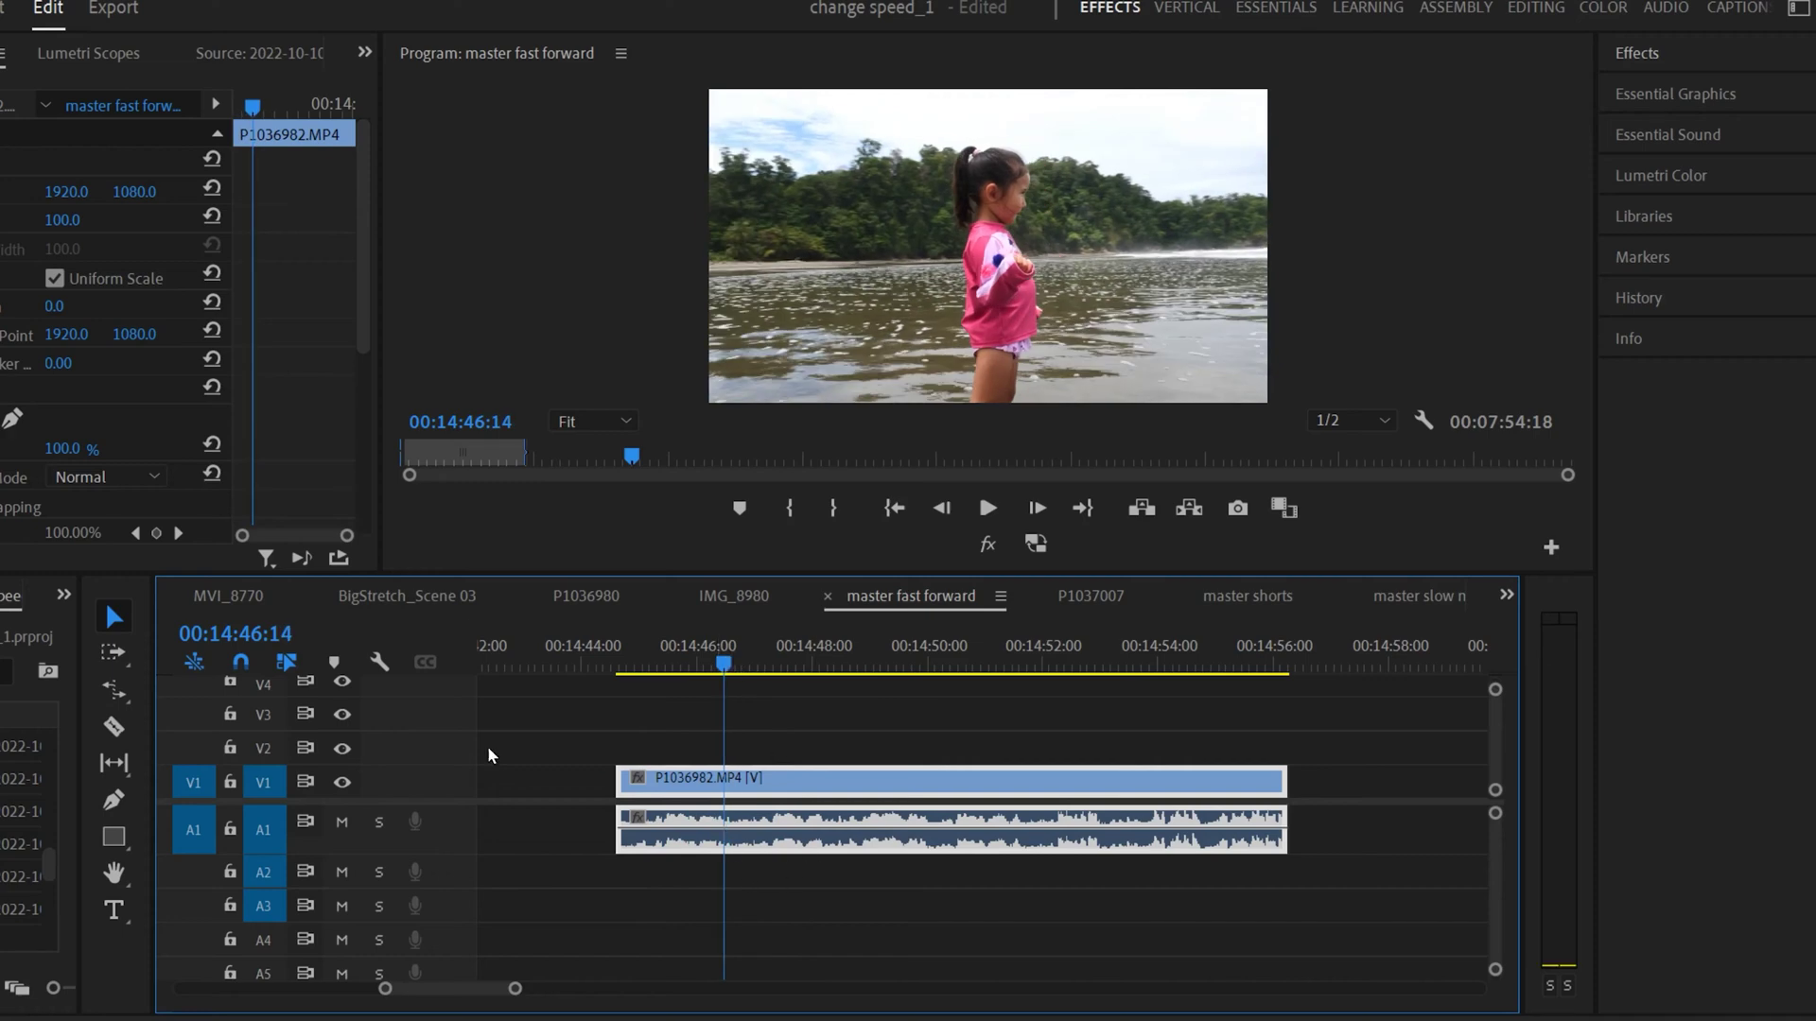
click(112, 728)
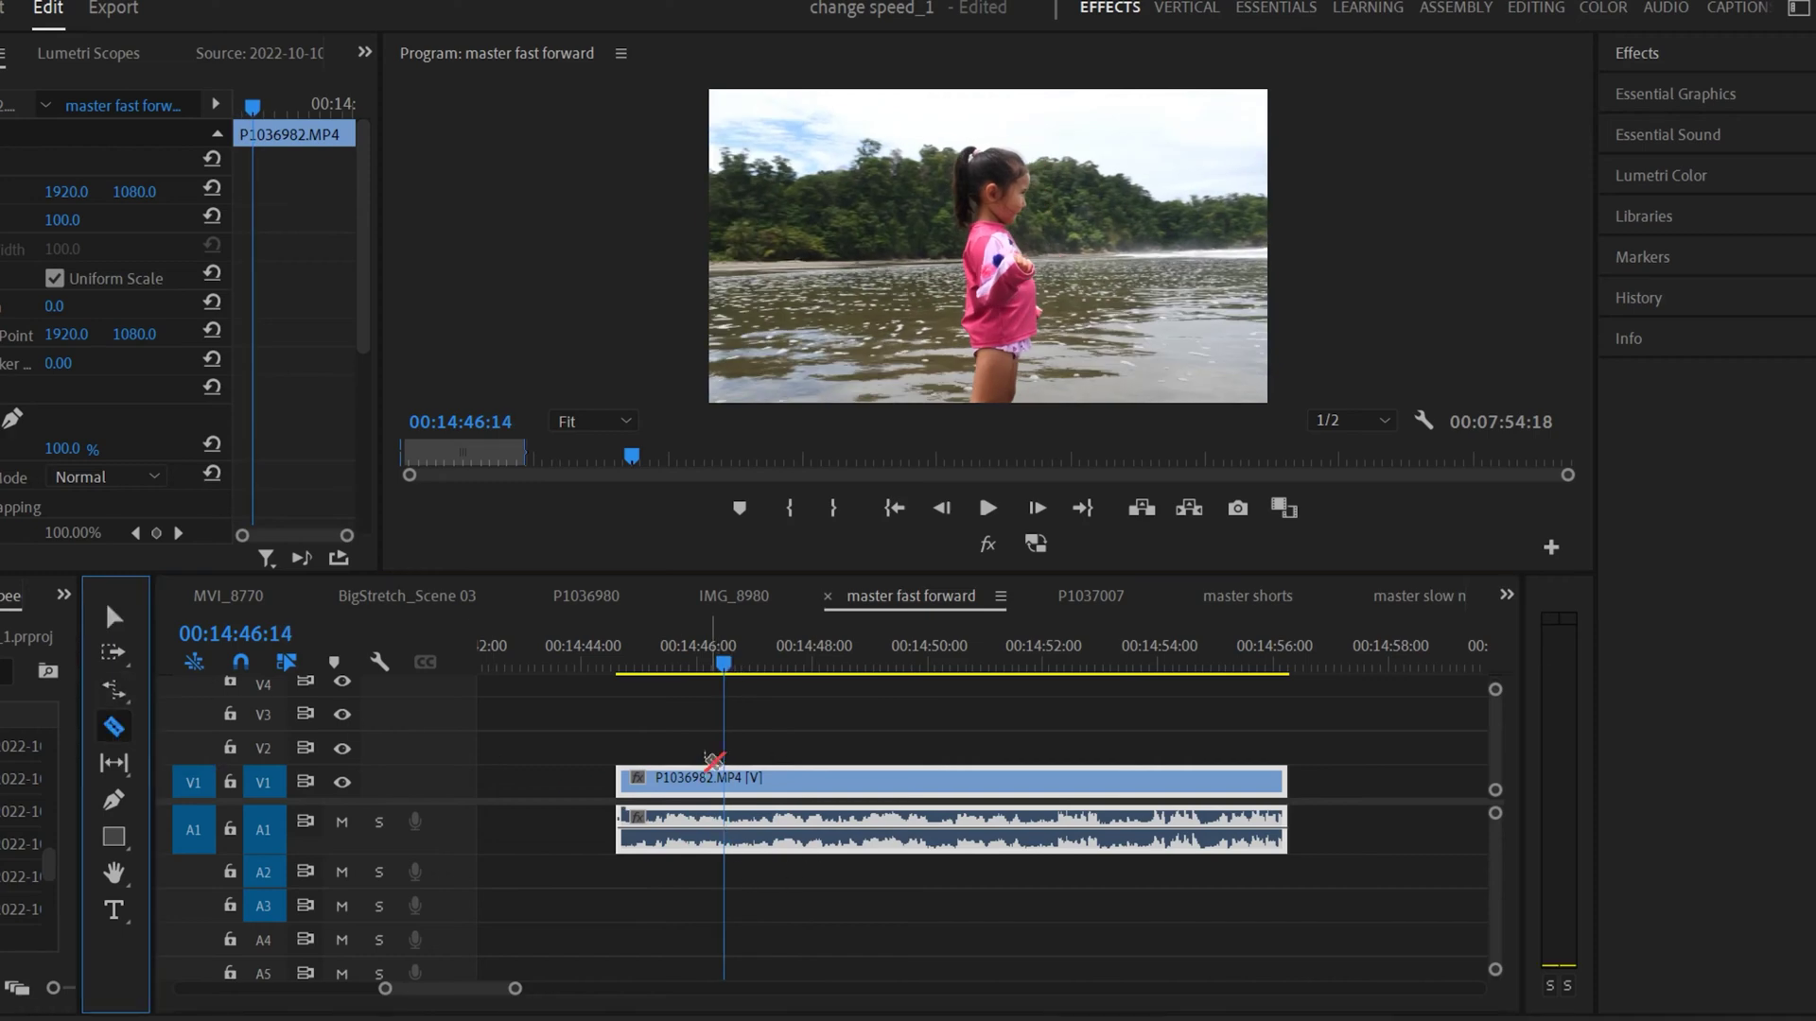
click(724, 778)
drag(779, 659, 1100, 652)
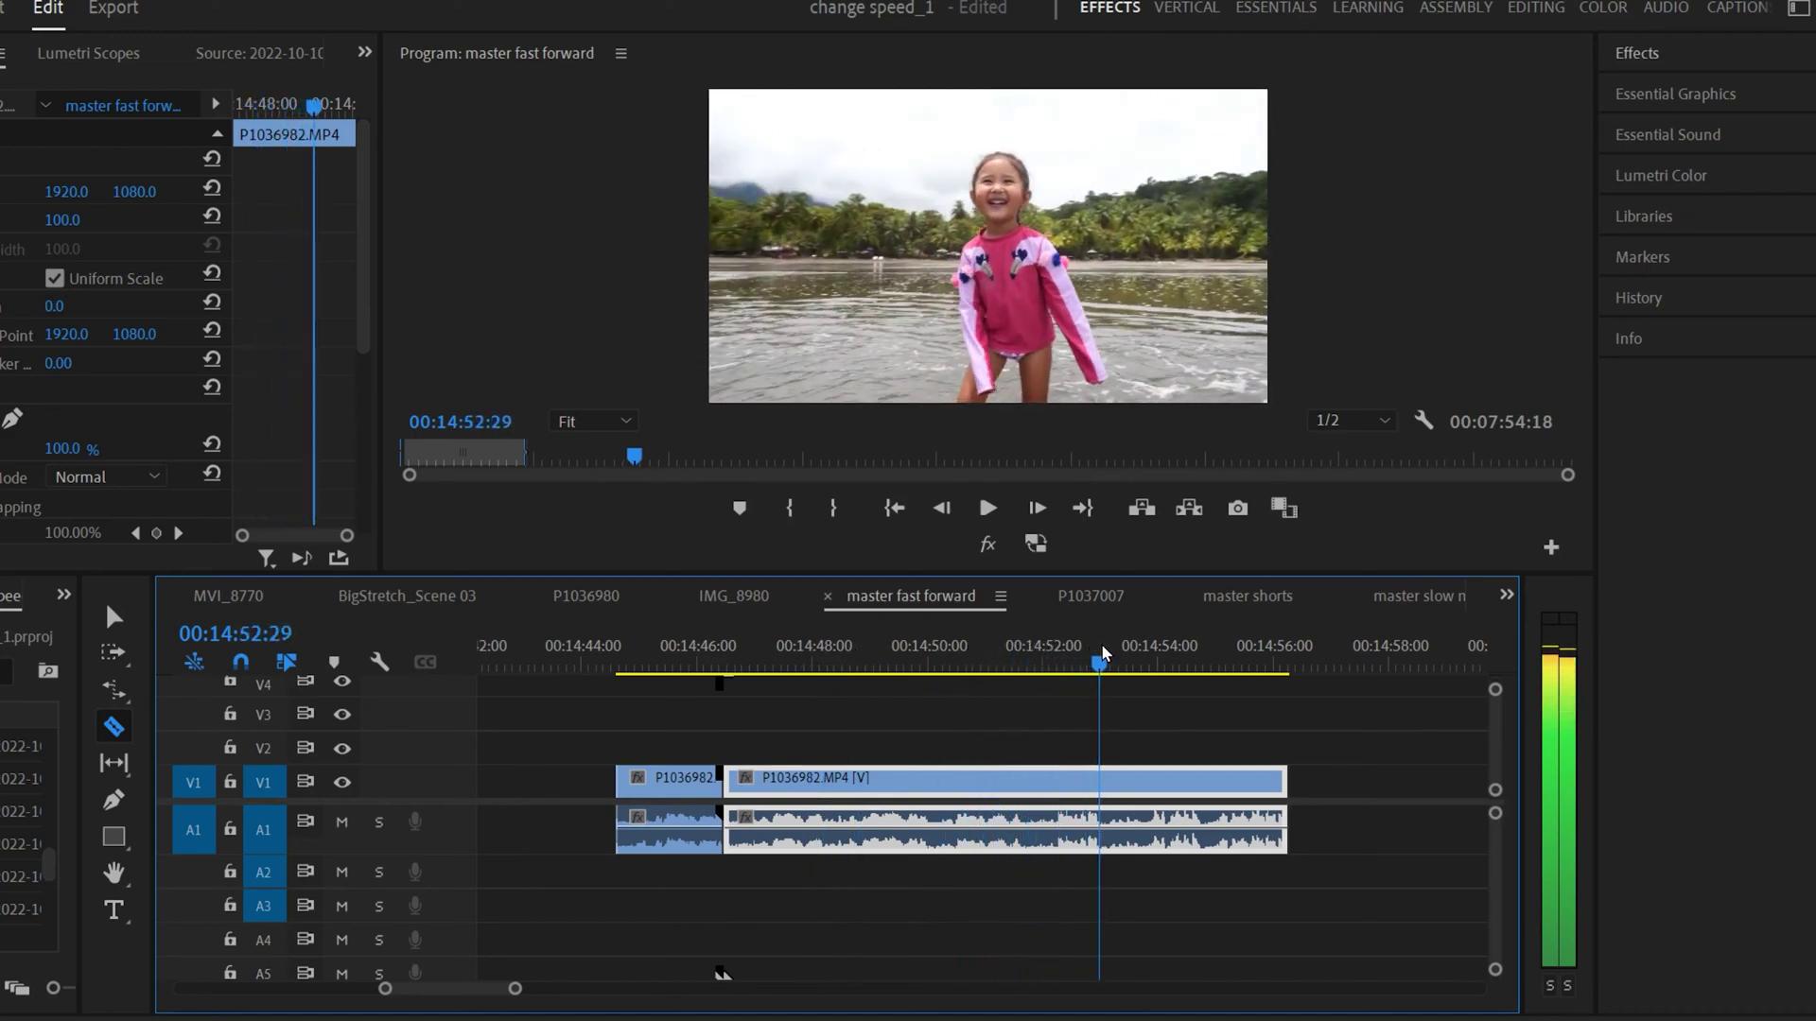
click(1101, 781)
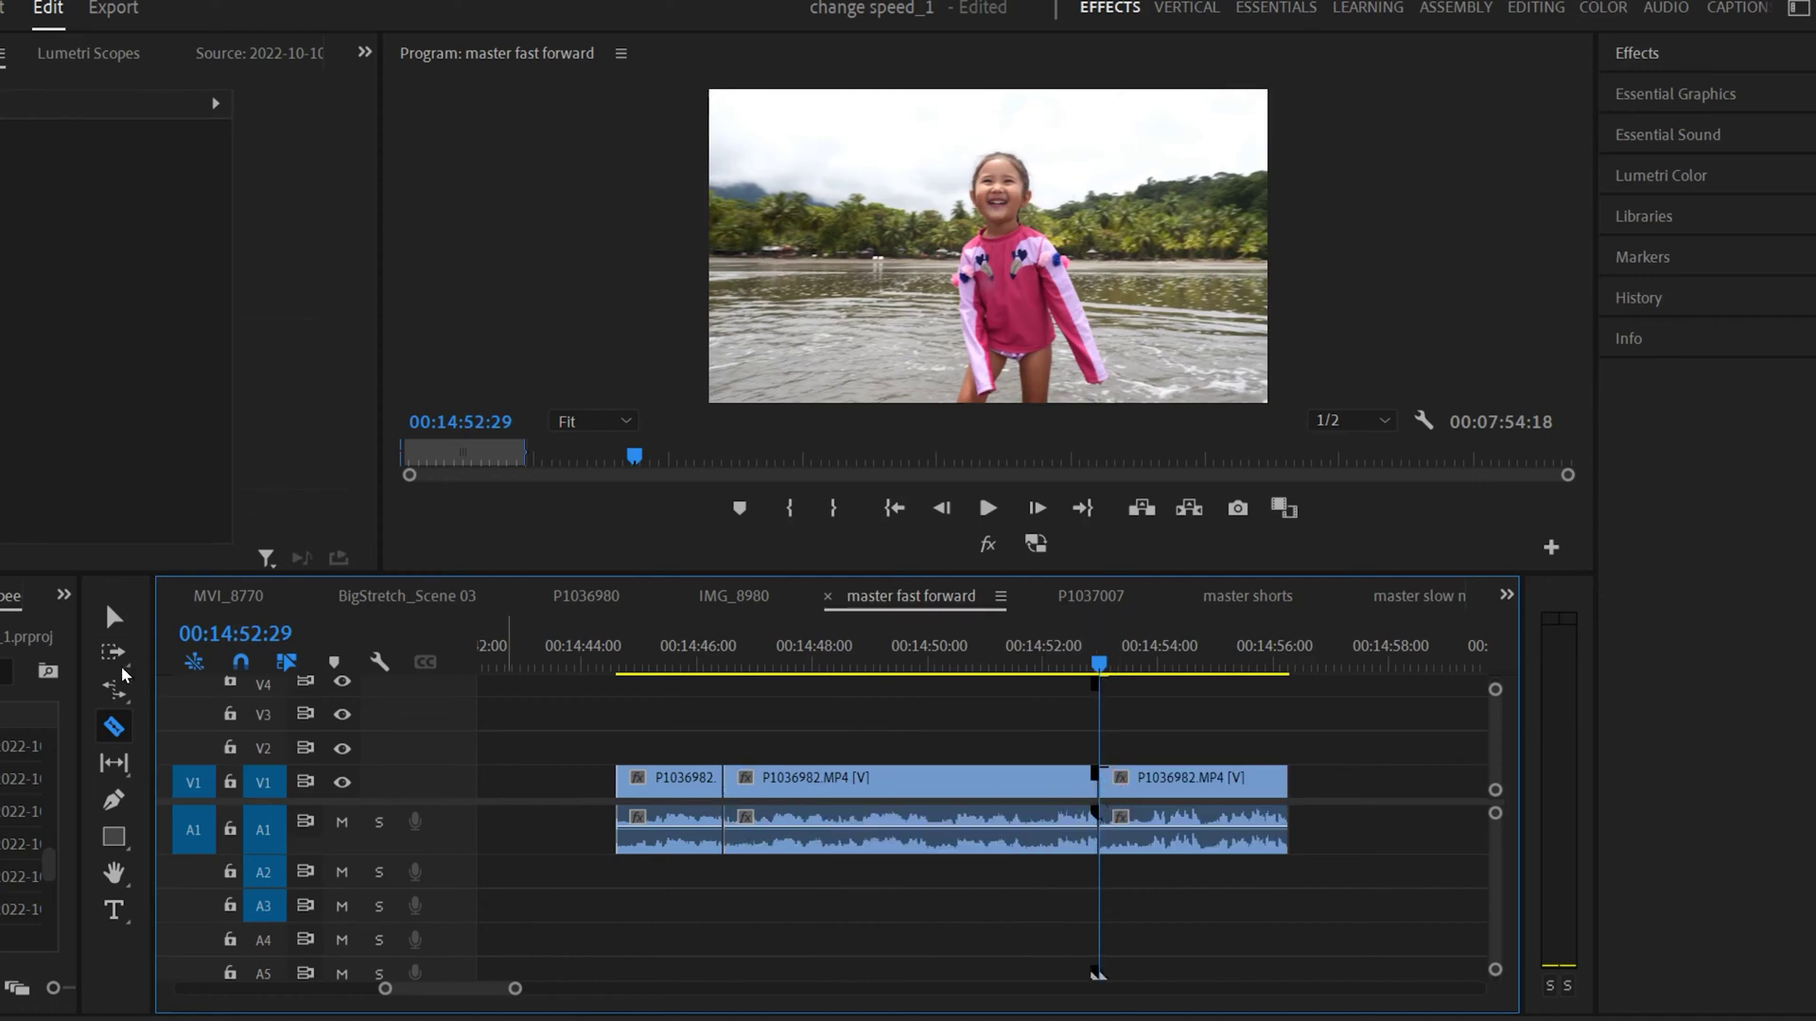
Step: Speed up the middle P1036982.MP4 segment to 400% through Speed/Duration without shifting the trailing clip
click(114, 617)
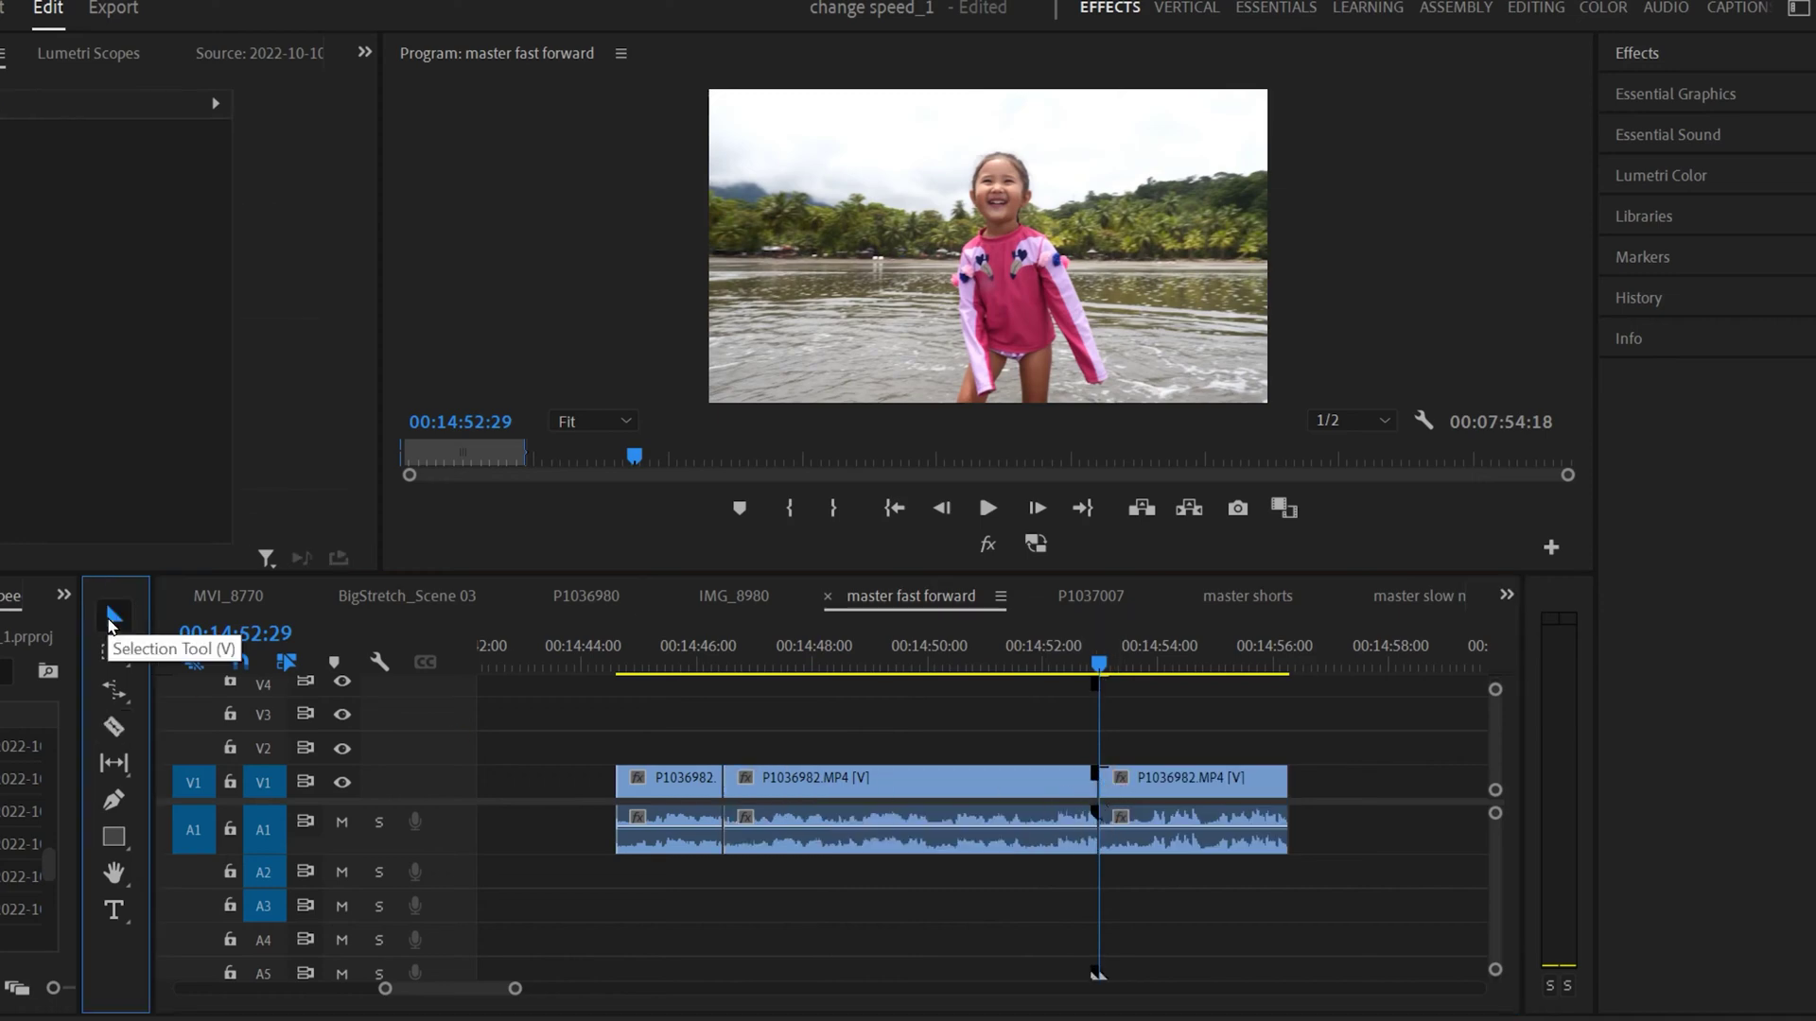
click(906, 792)
right_click(922, 790)
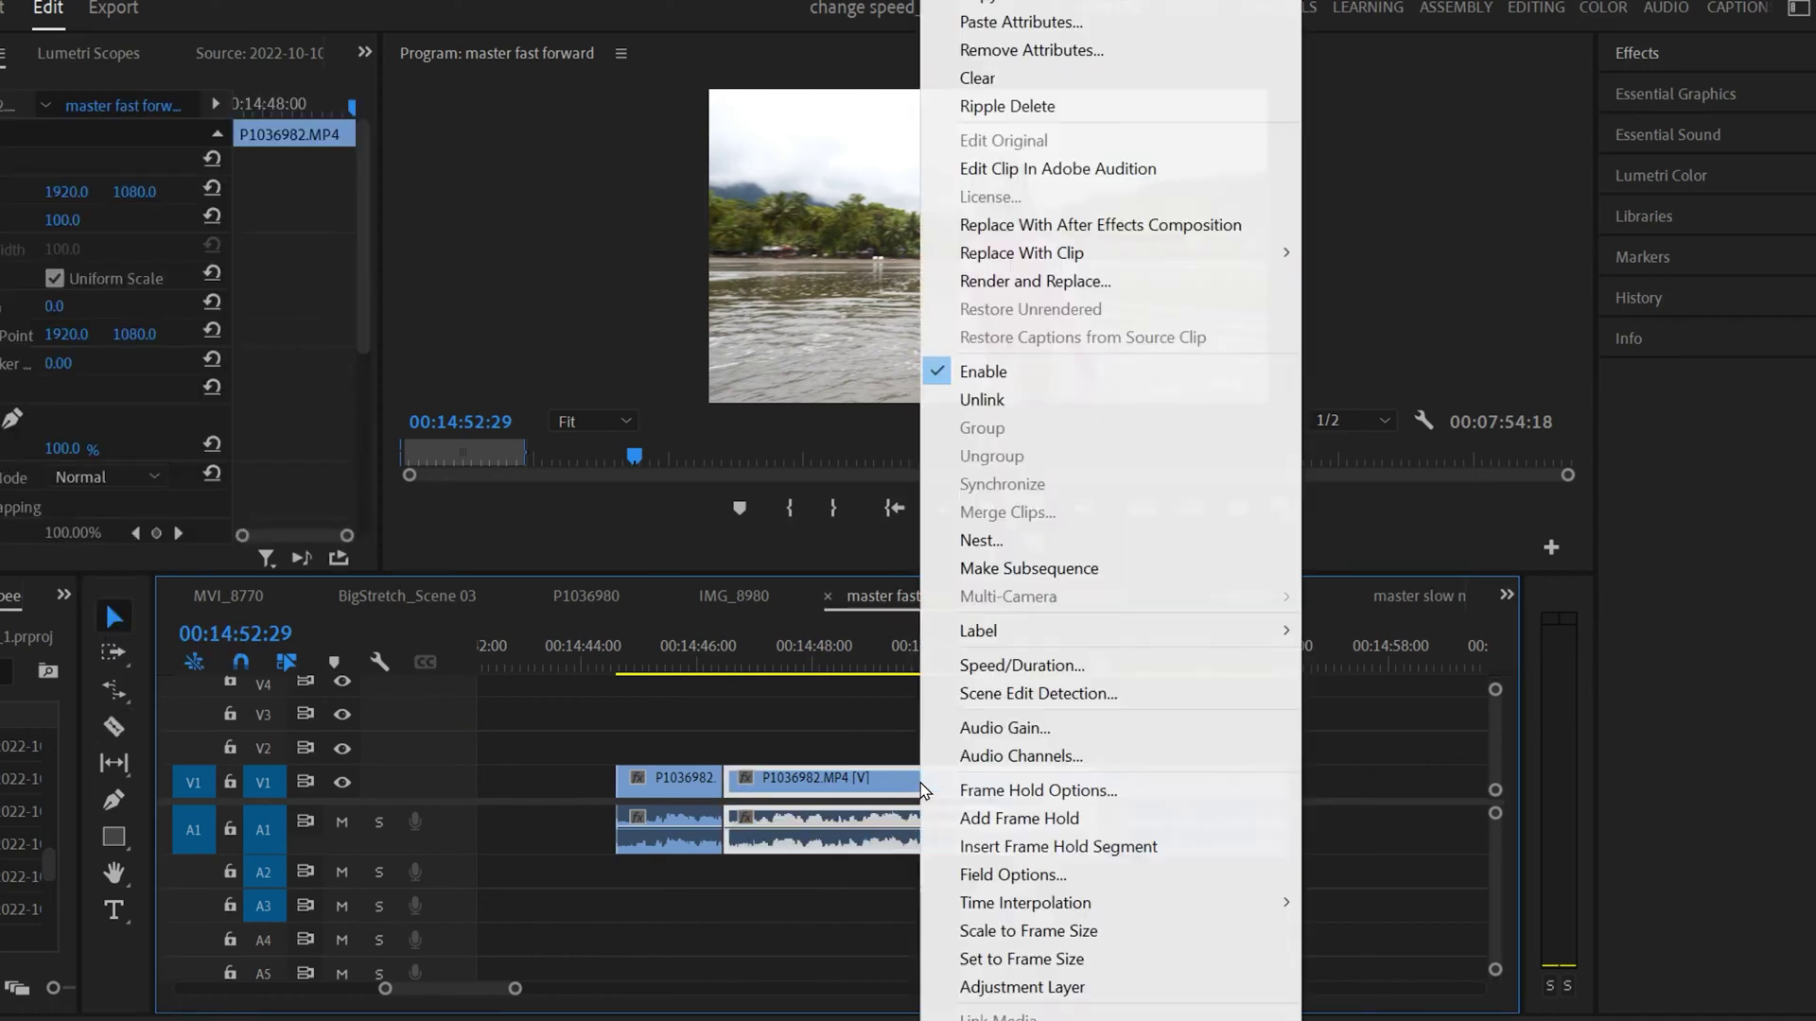
click(1021, 664)
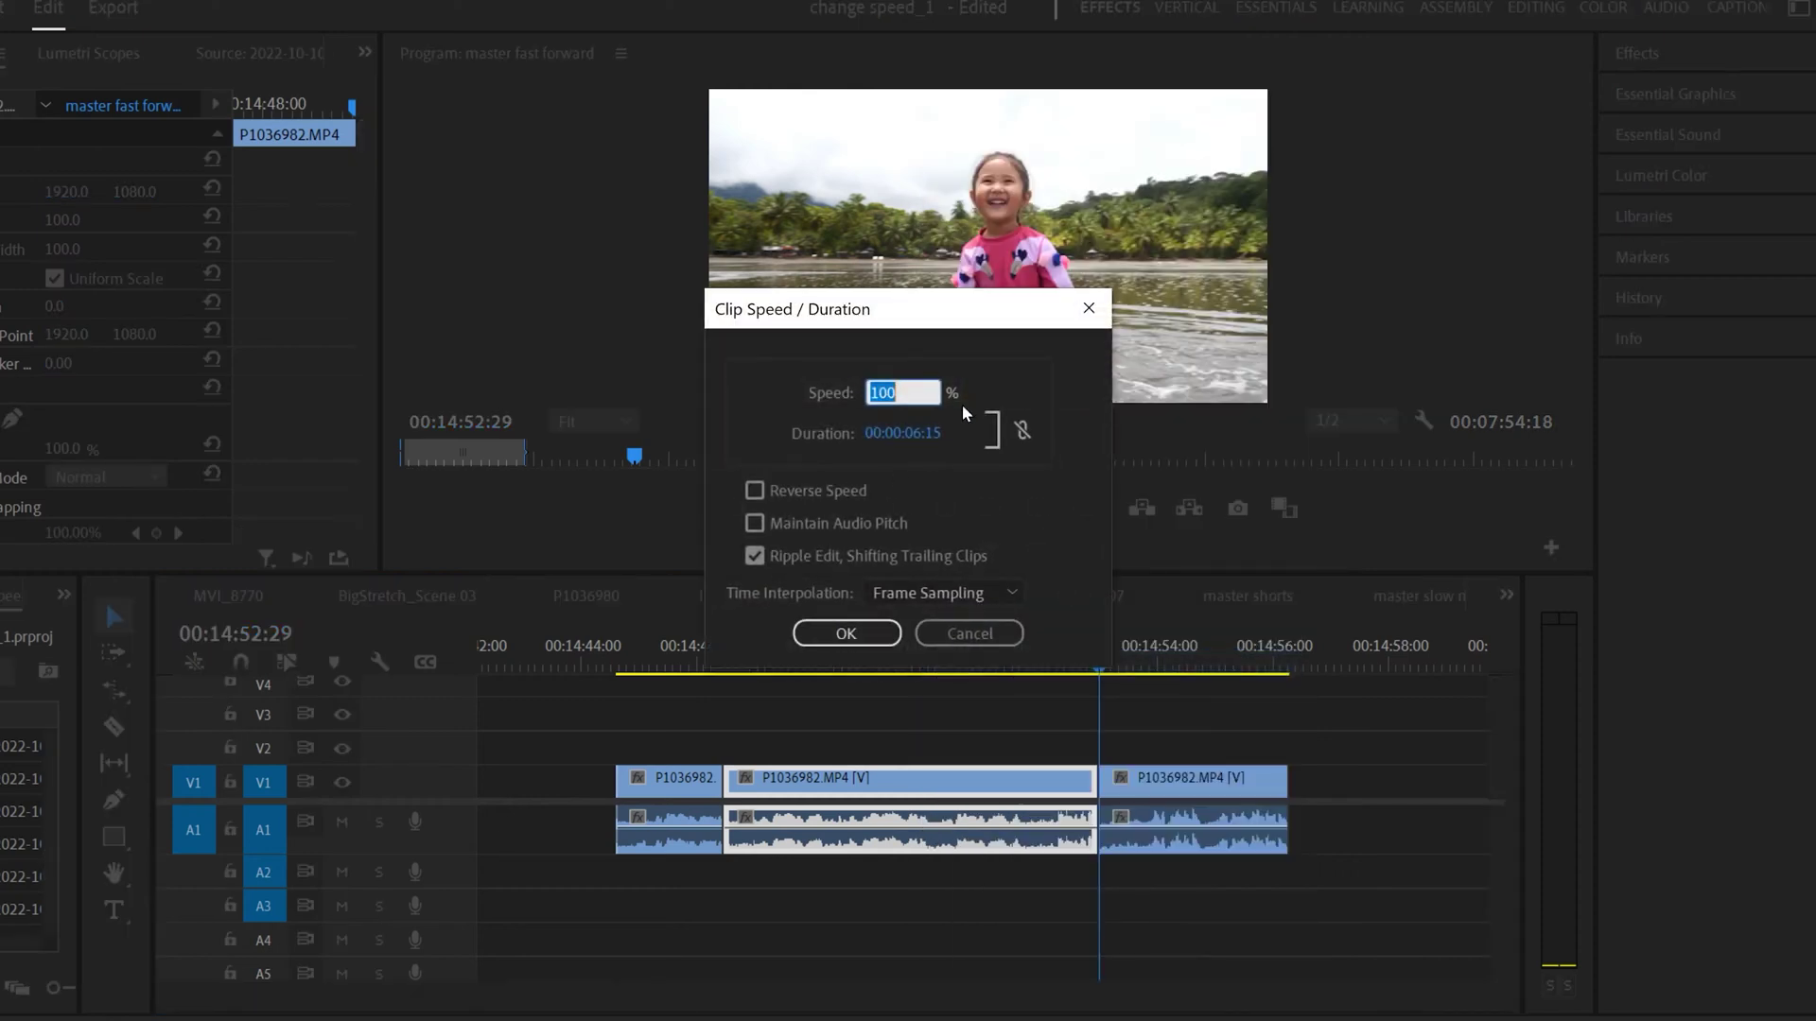
text(40)
key(Tab)
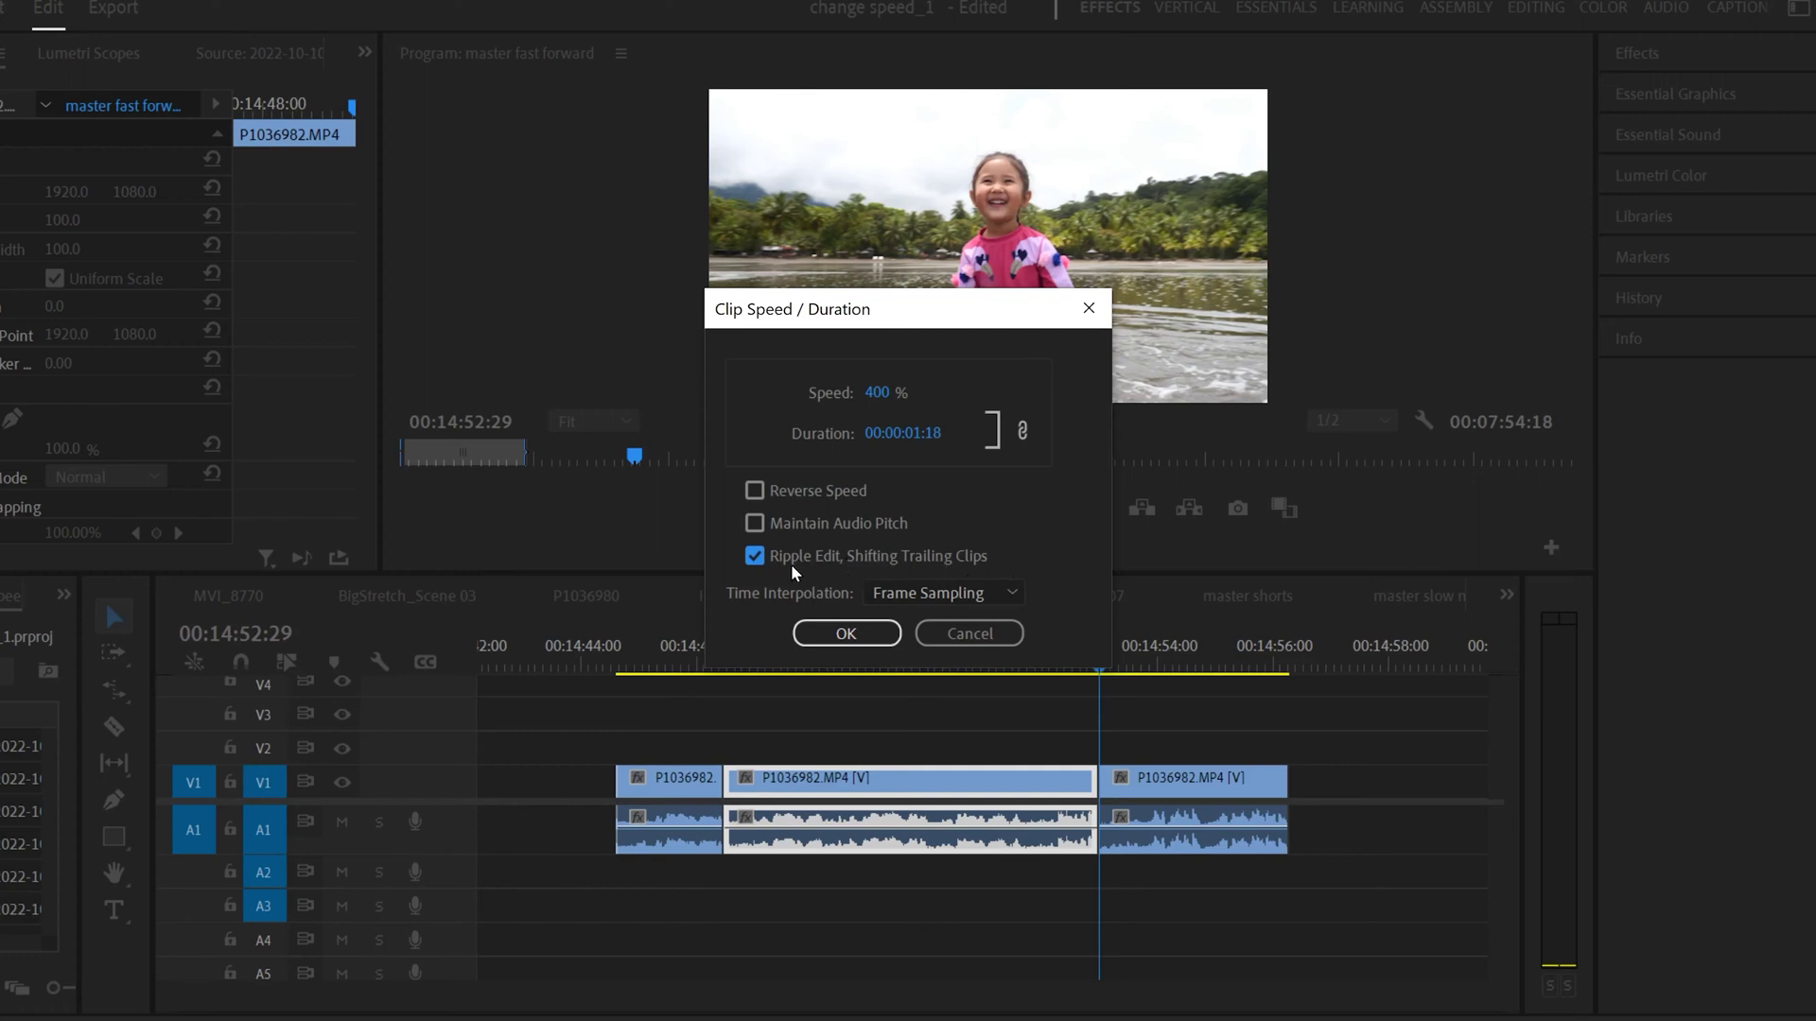
click(816, 630)
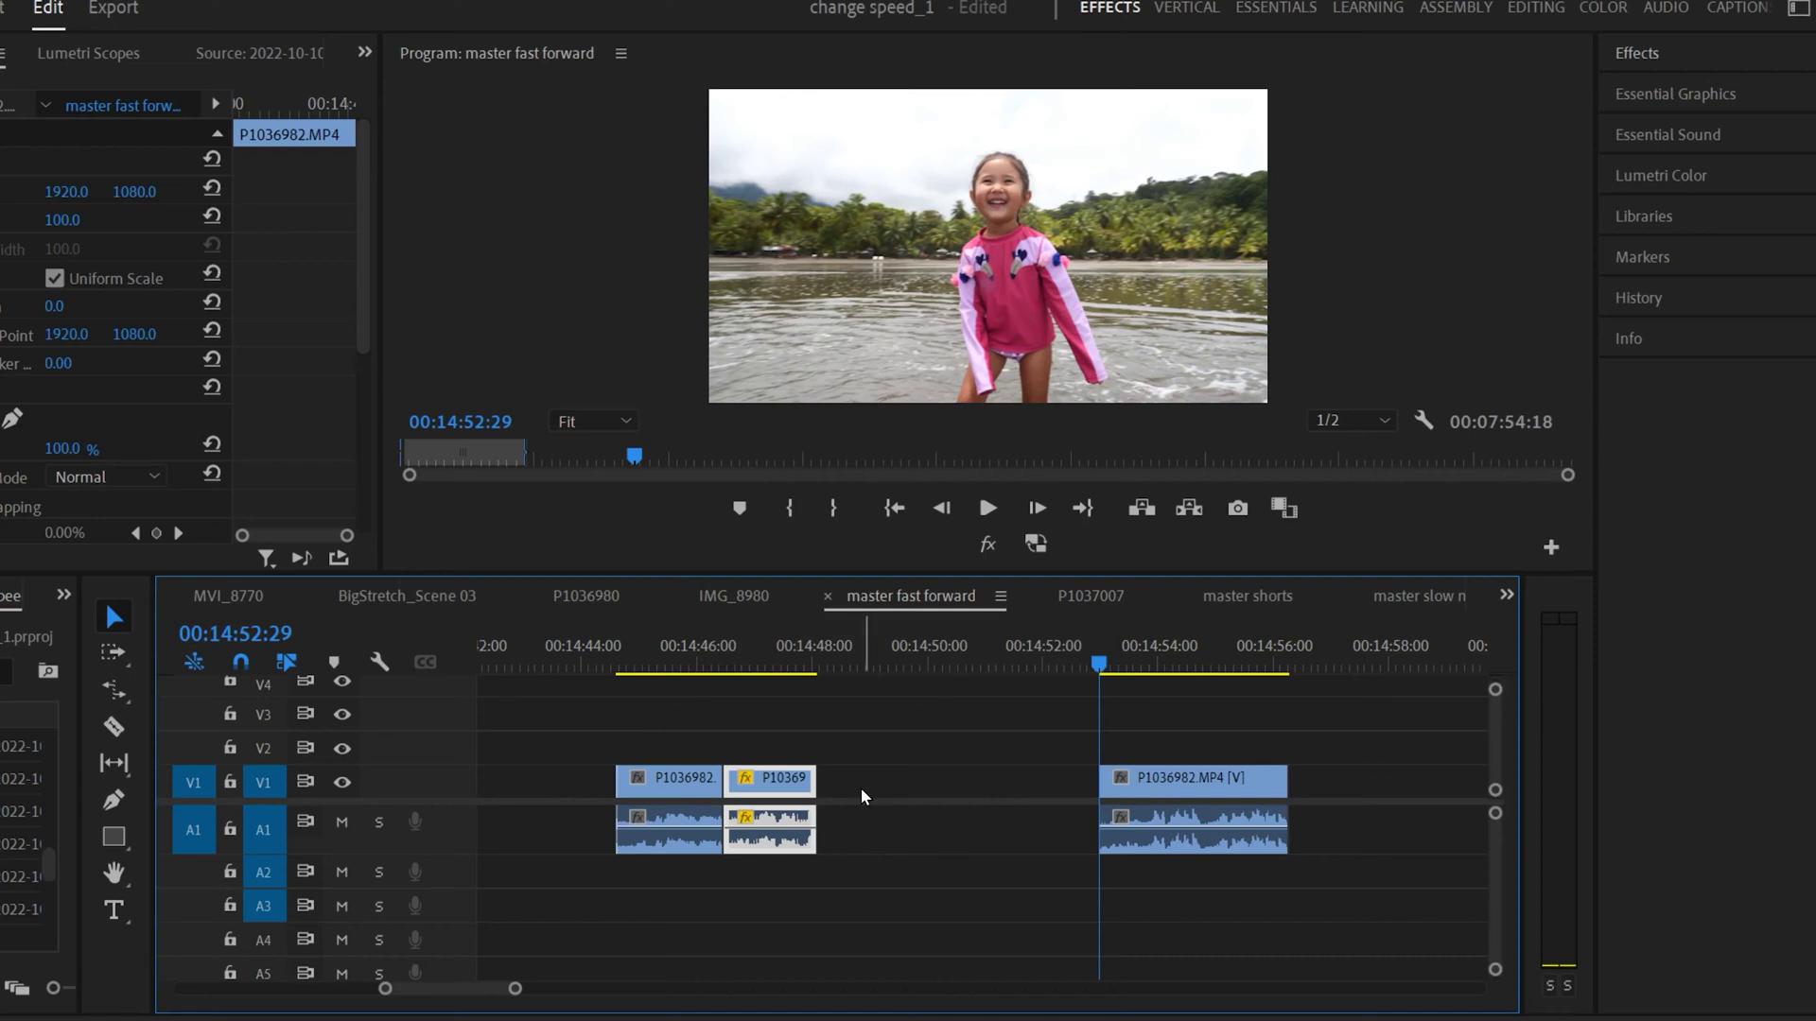
Step: Redo the middle segment's 400% speed change with Ripple Edit, Shifting Trailing Clips enabled, and play from about 00:14:46:00
key(ctrl+z)
key(ctrl+r)
click(754, 556)
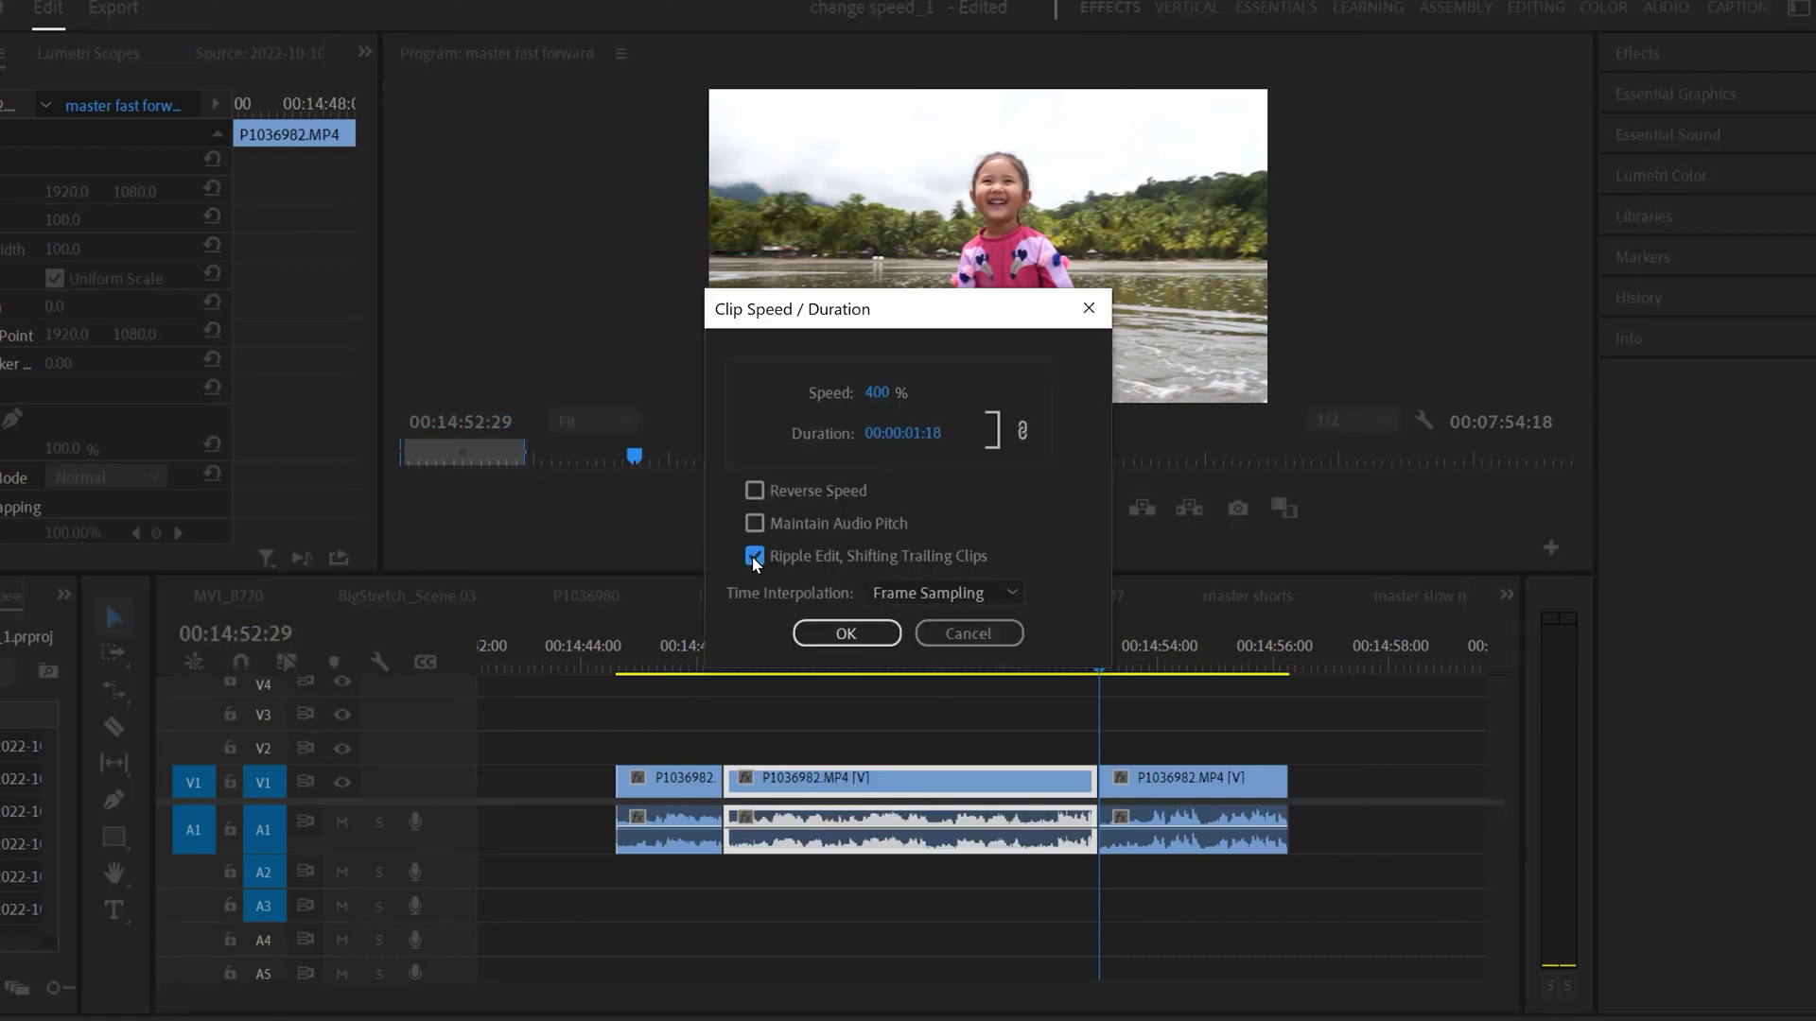
click(846, 633)
click(697, 657)
click(986, 508)
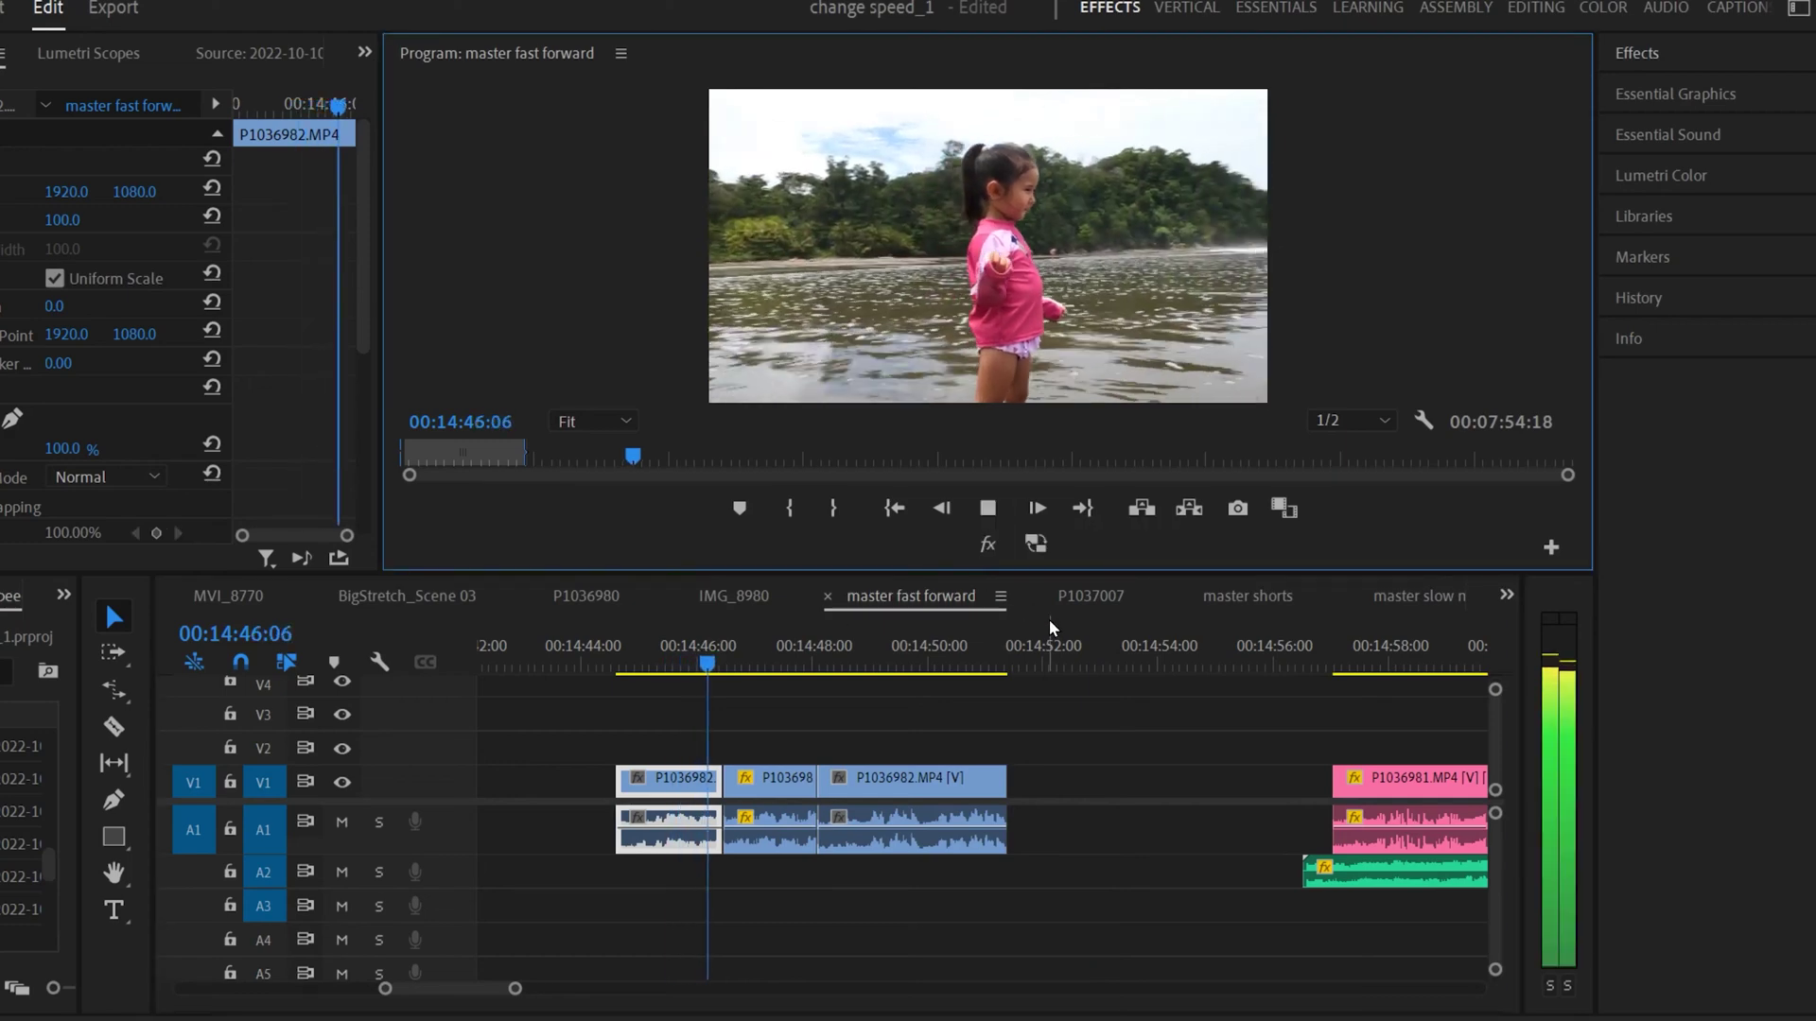
click(990, 509)
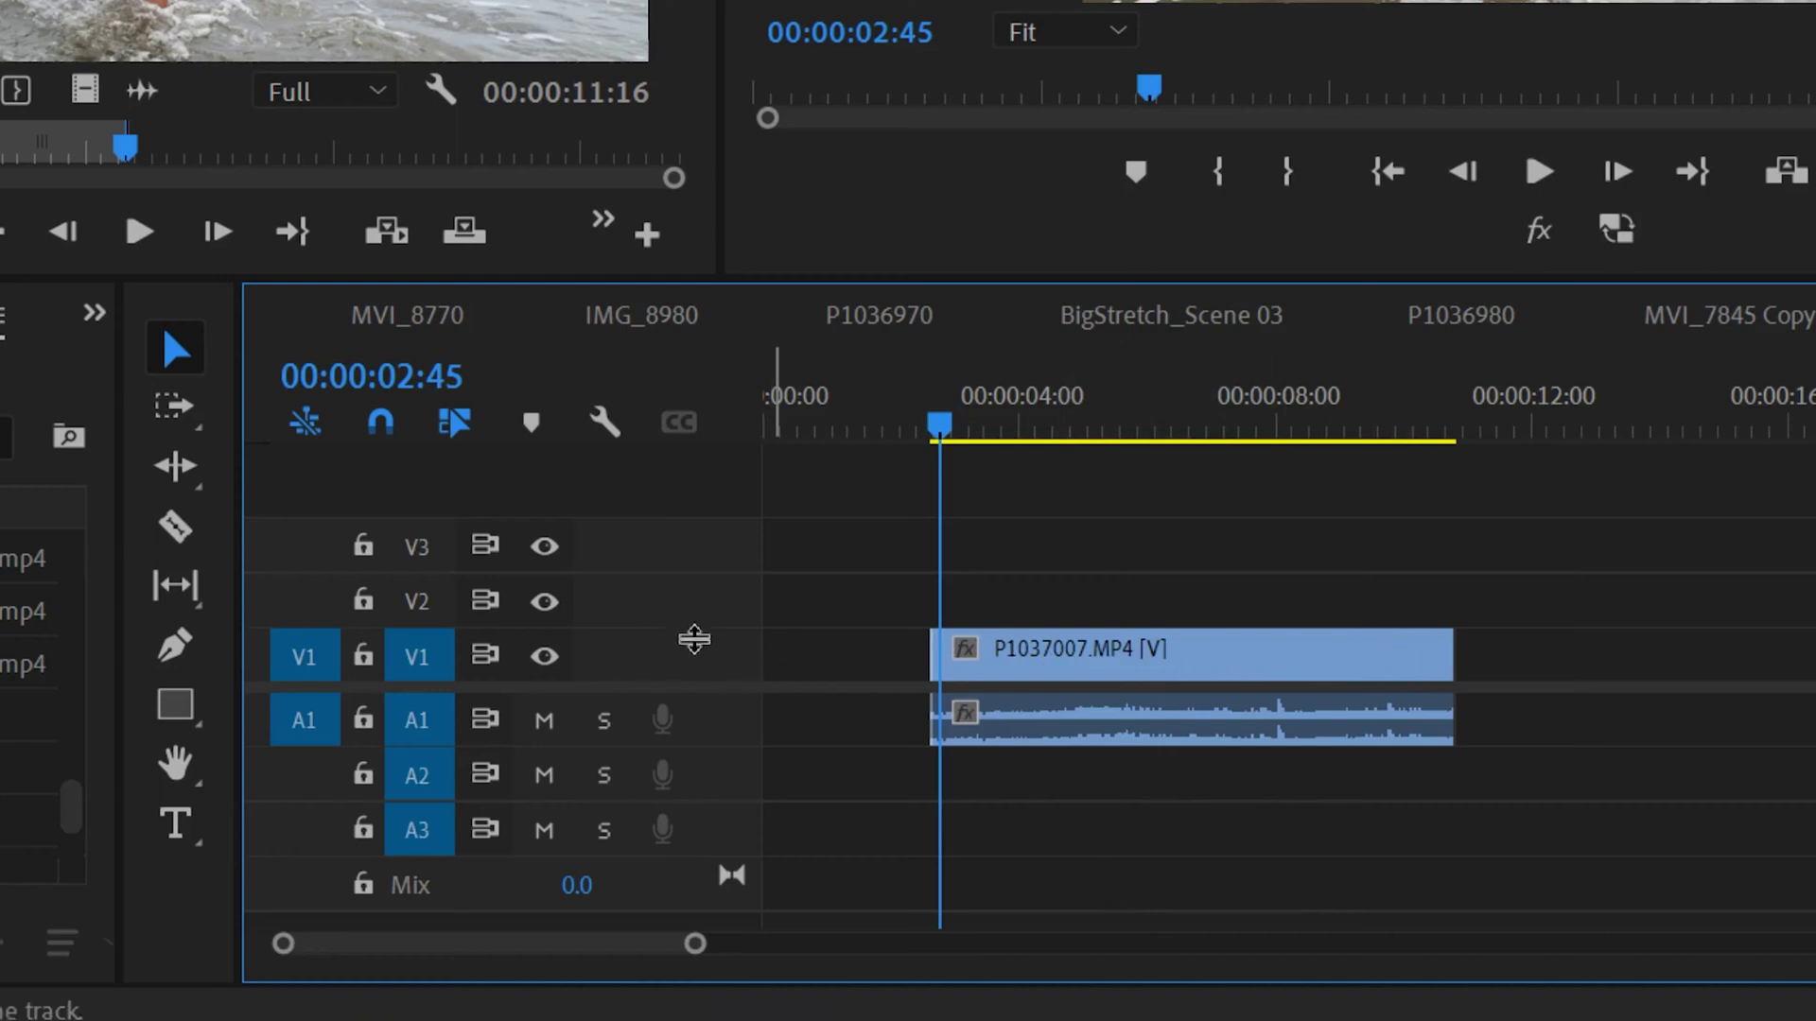
Step: Enlarge the V1 track and show the Time Remapping Speed line on the P1037007.MP4 clip
drag(682, 632, 702, 464)
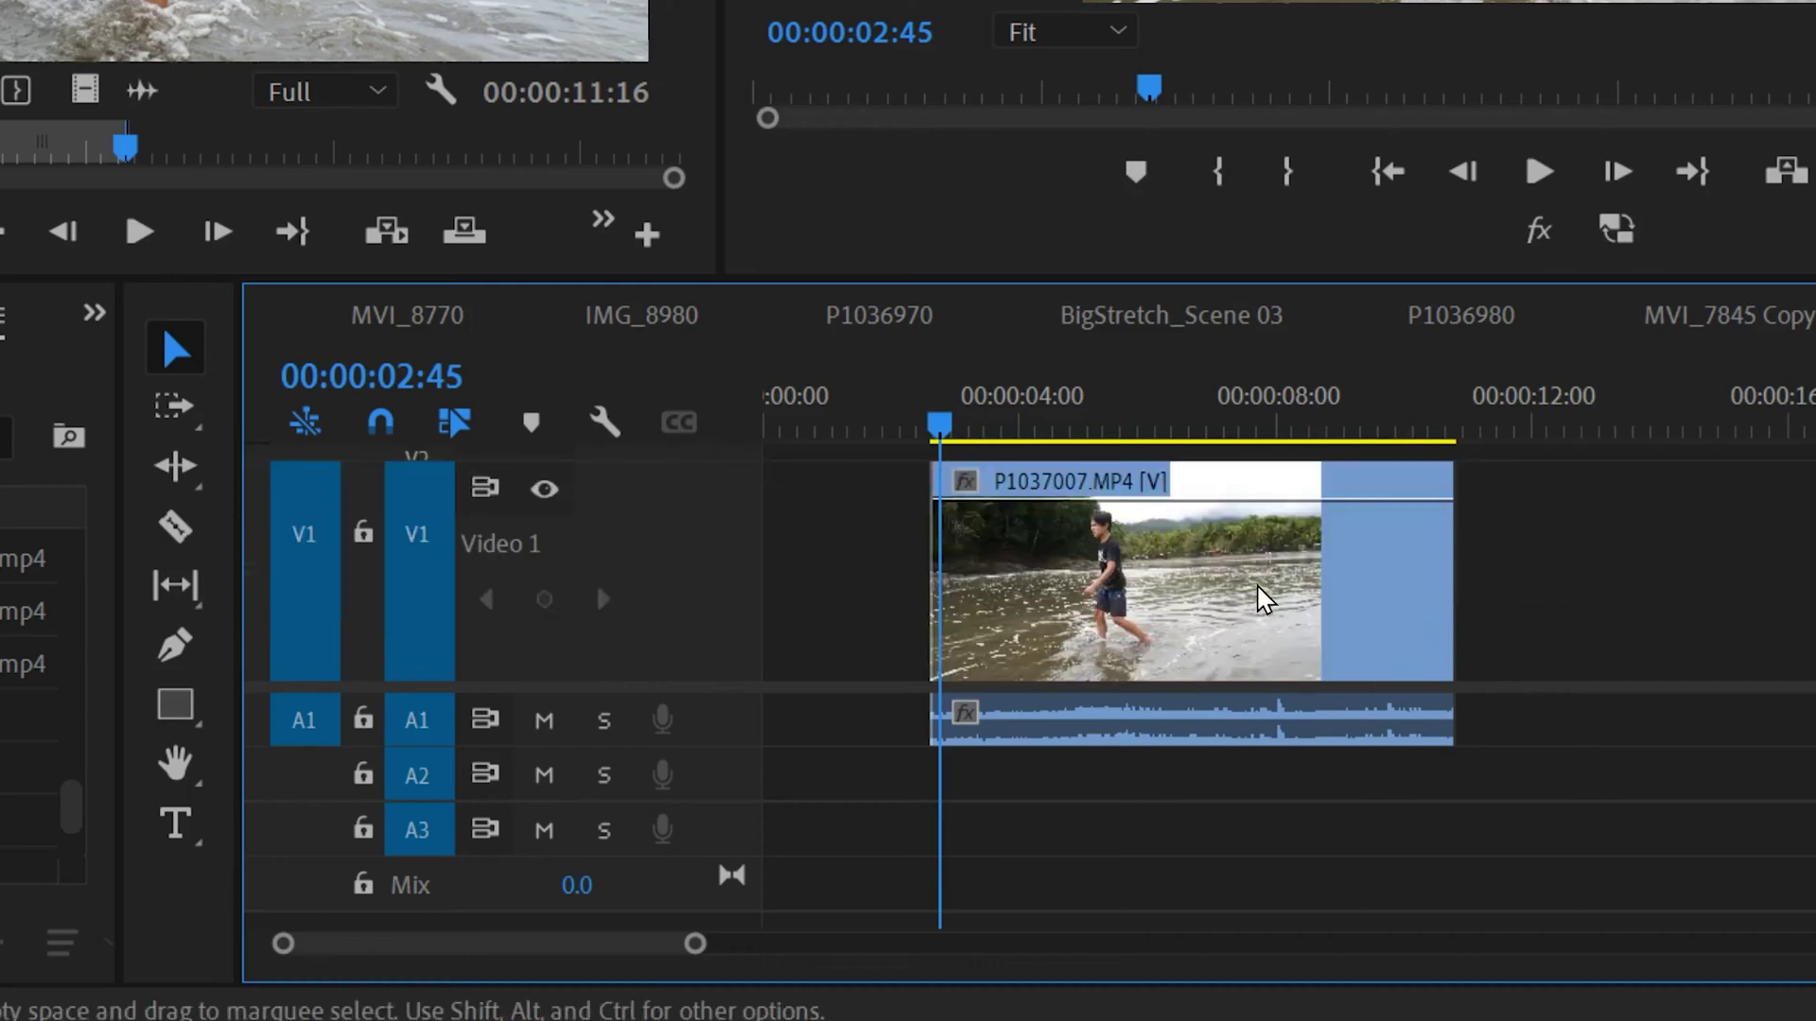
drag(697, 949, 668, 956)
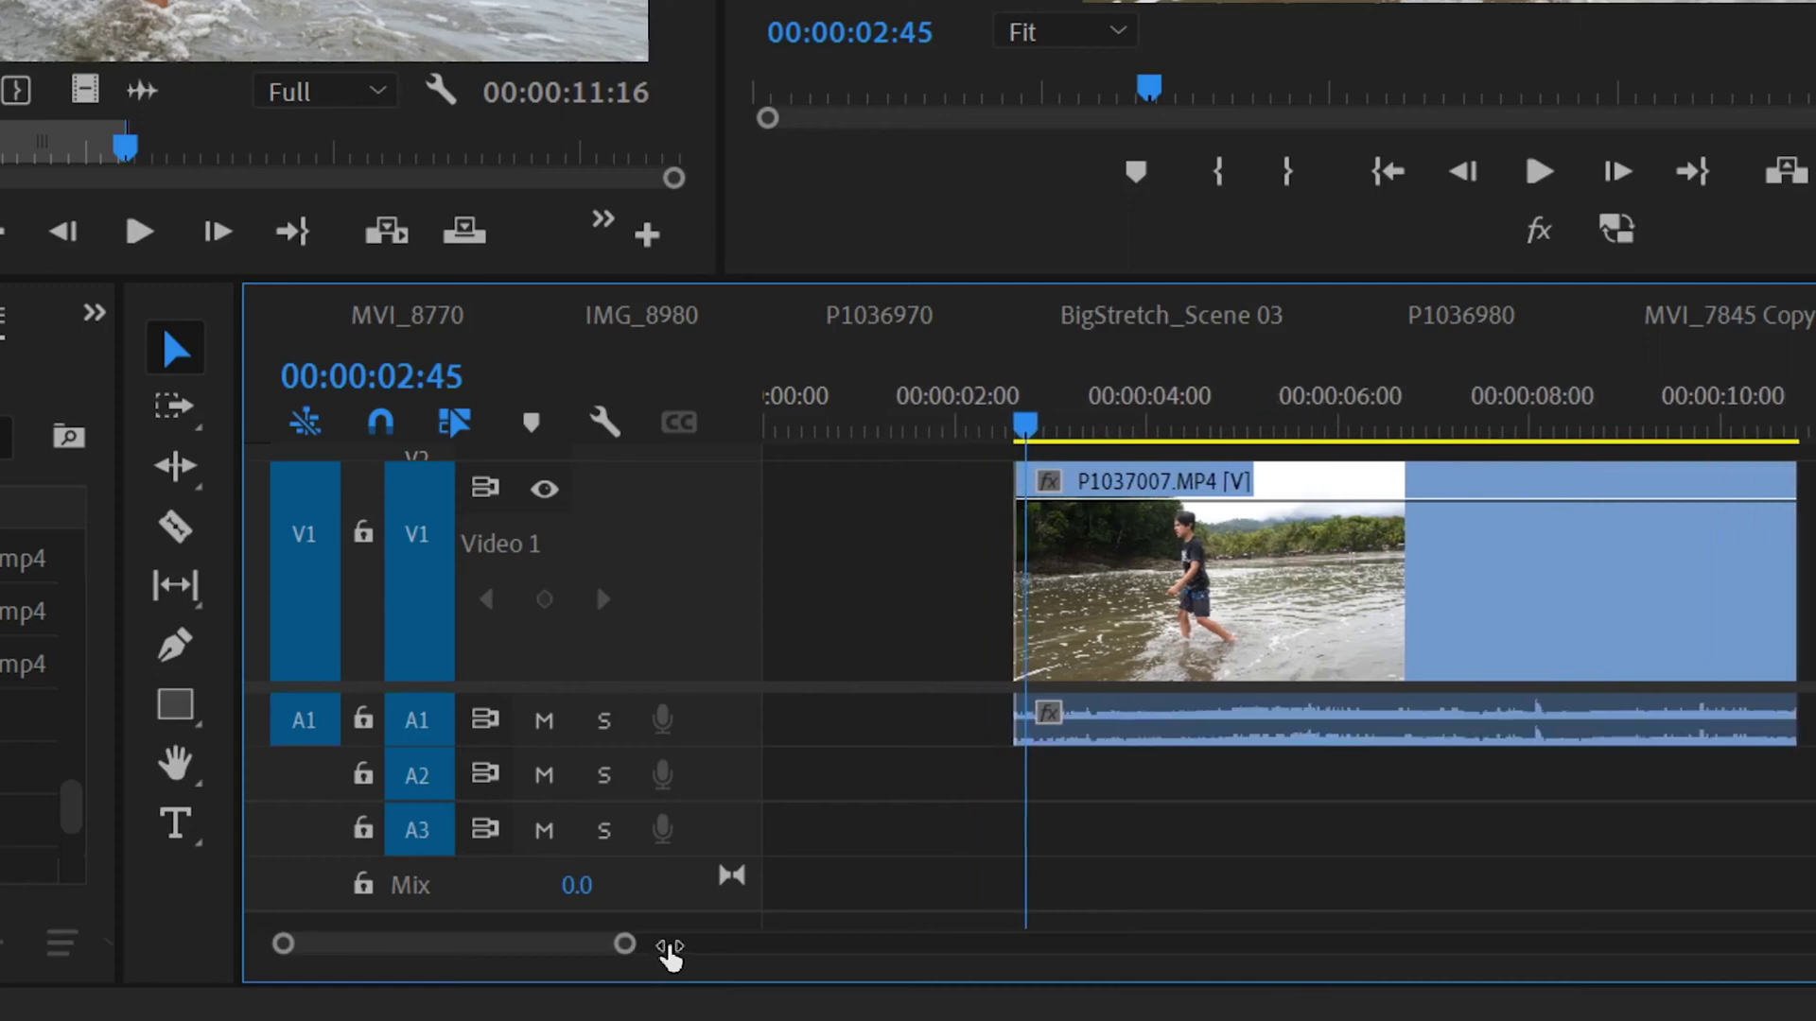
click(1053, 485)
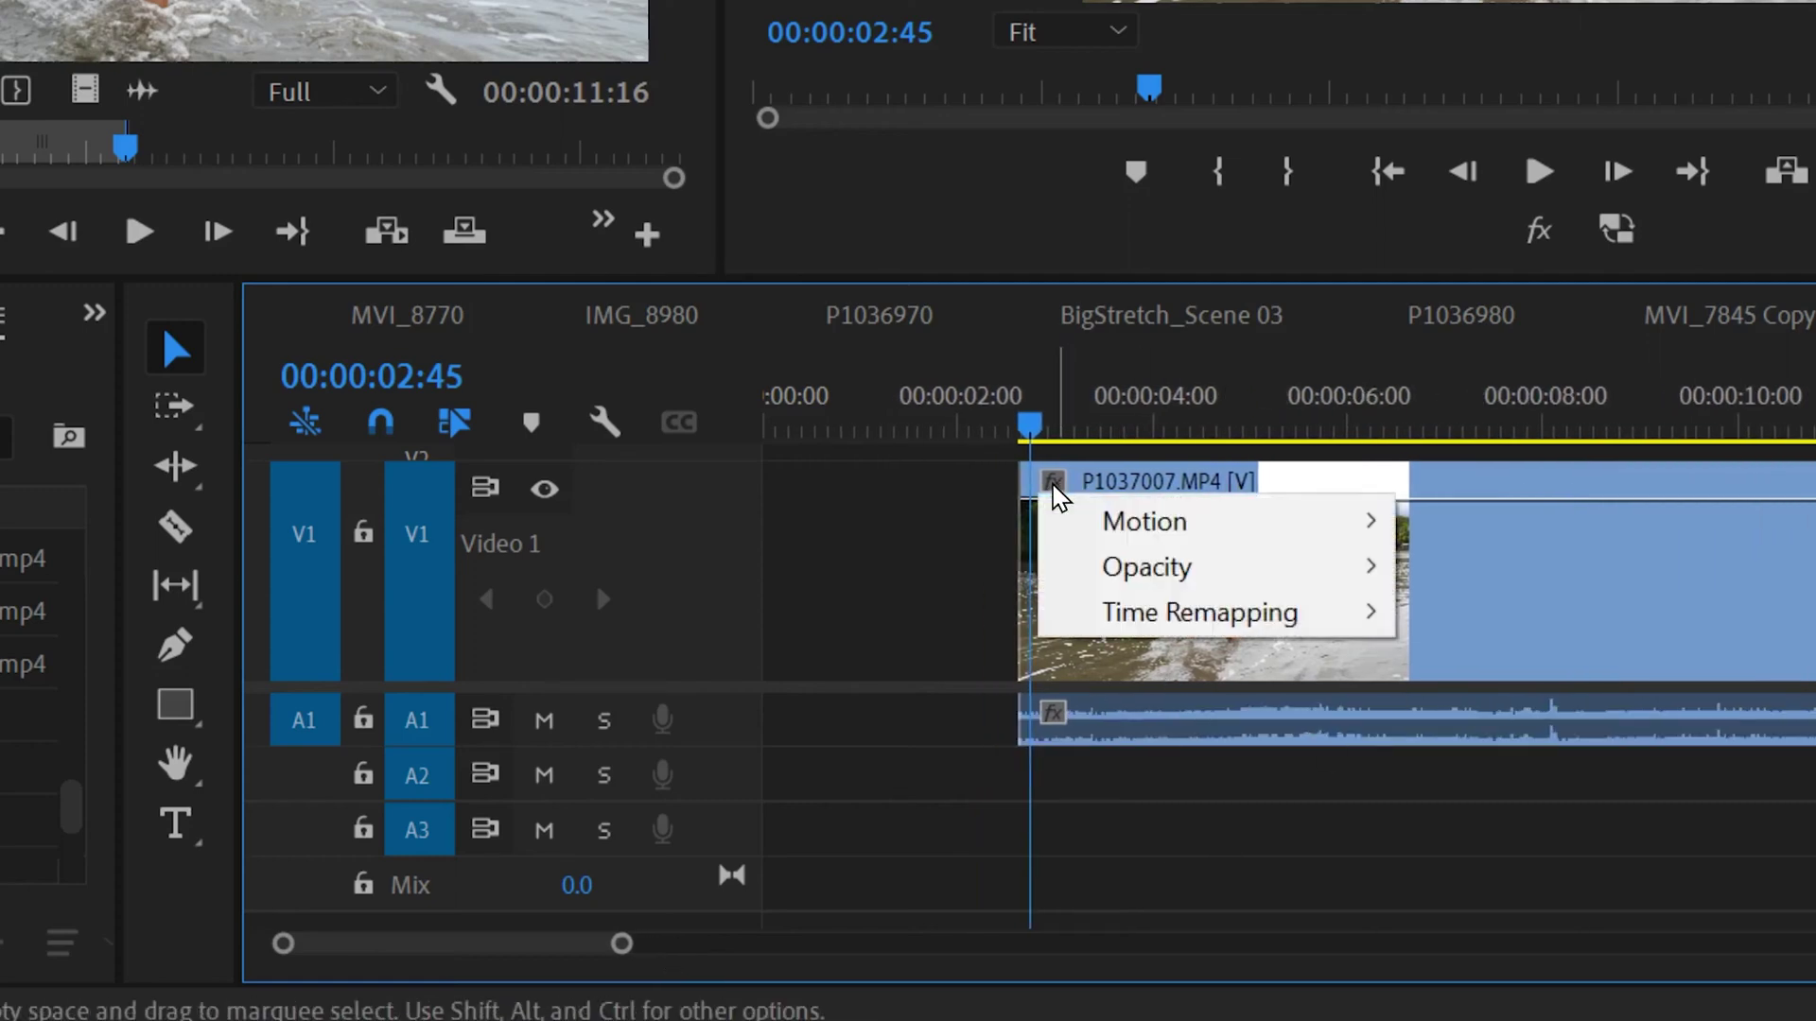
mouse_move(1192, 632)
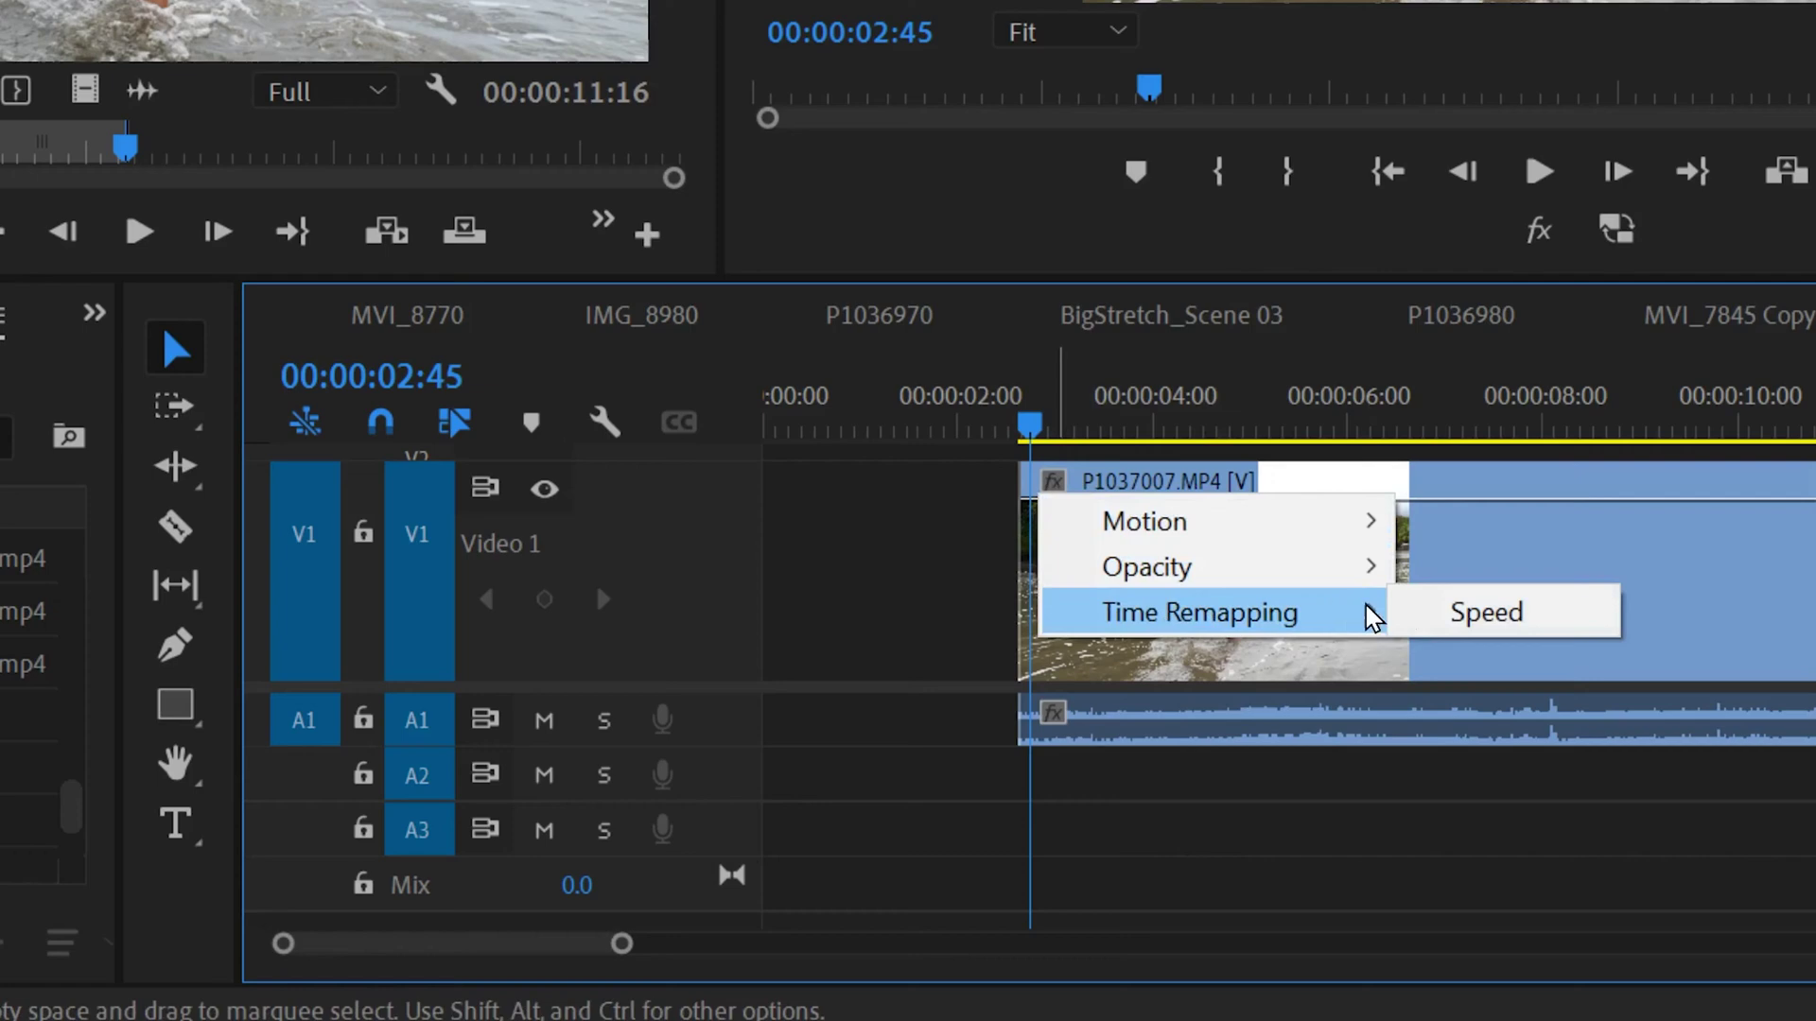
click(1483, 615)
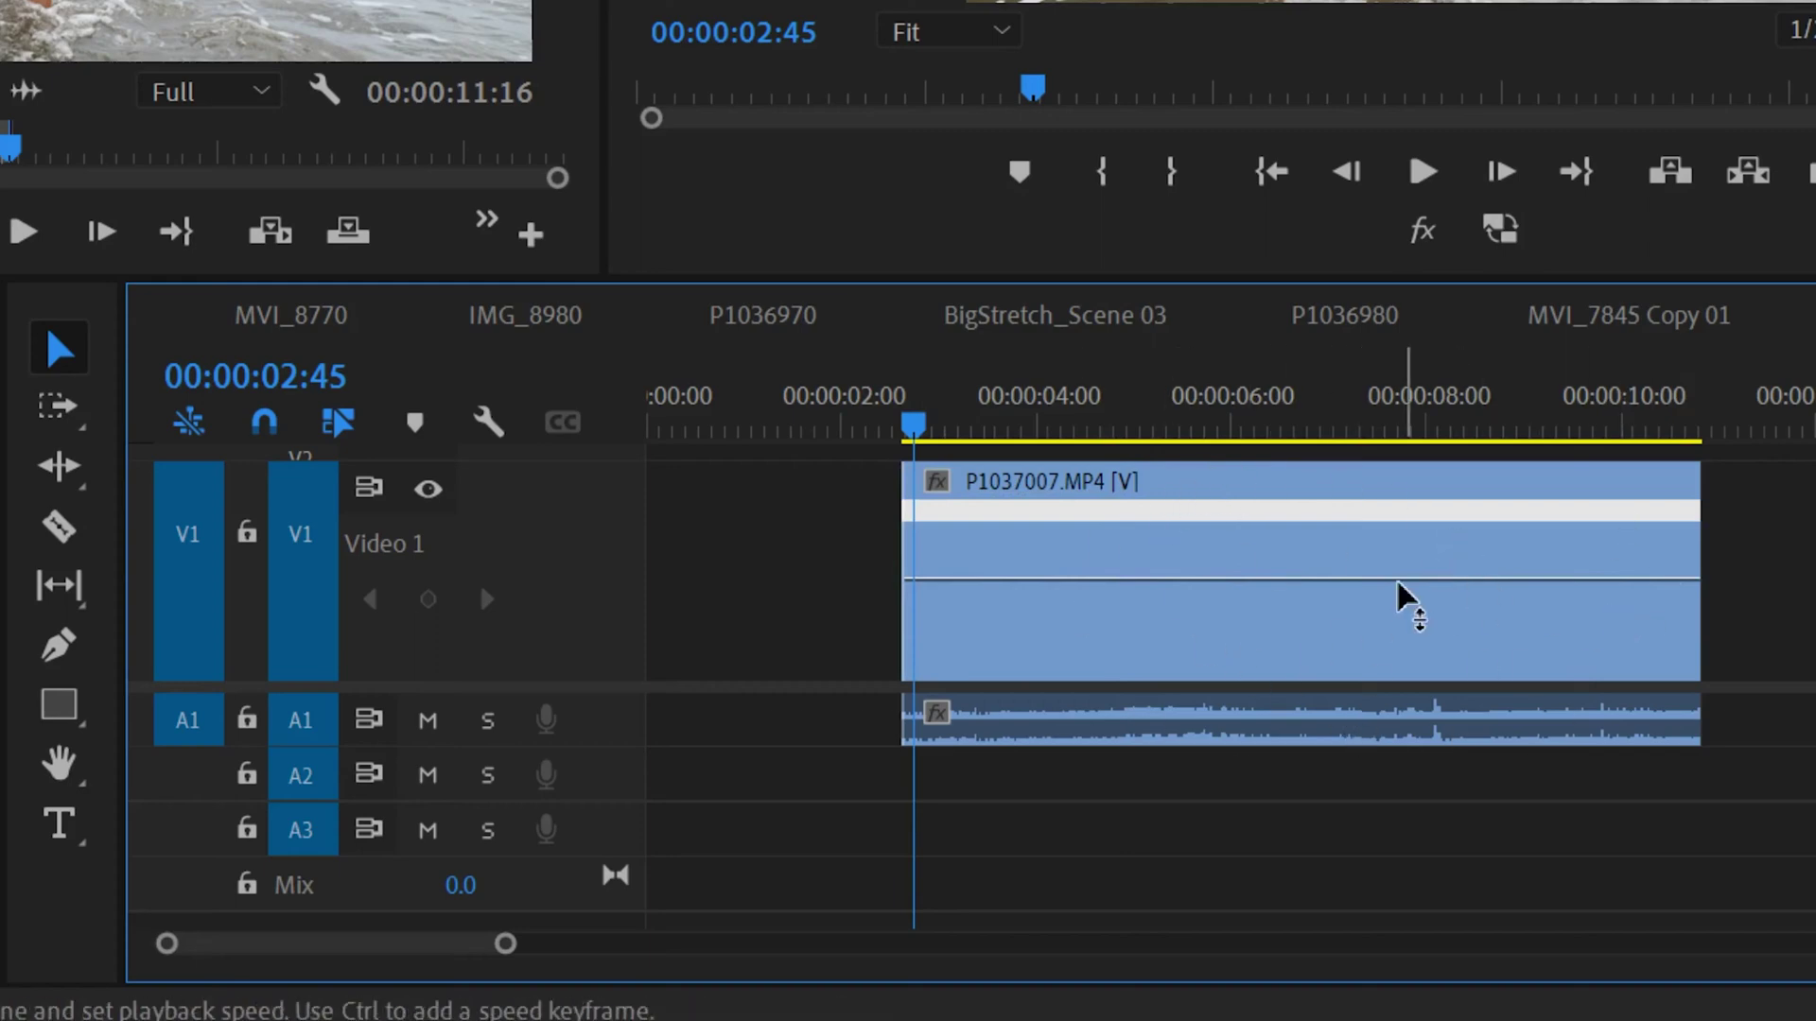
Step: Select the P1037007.MP4 clip and add speed keyframes at 00:00:05:07 and 00:00:05:57
click(1175, 484)
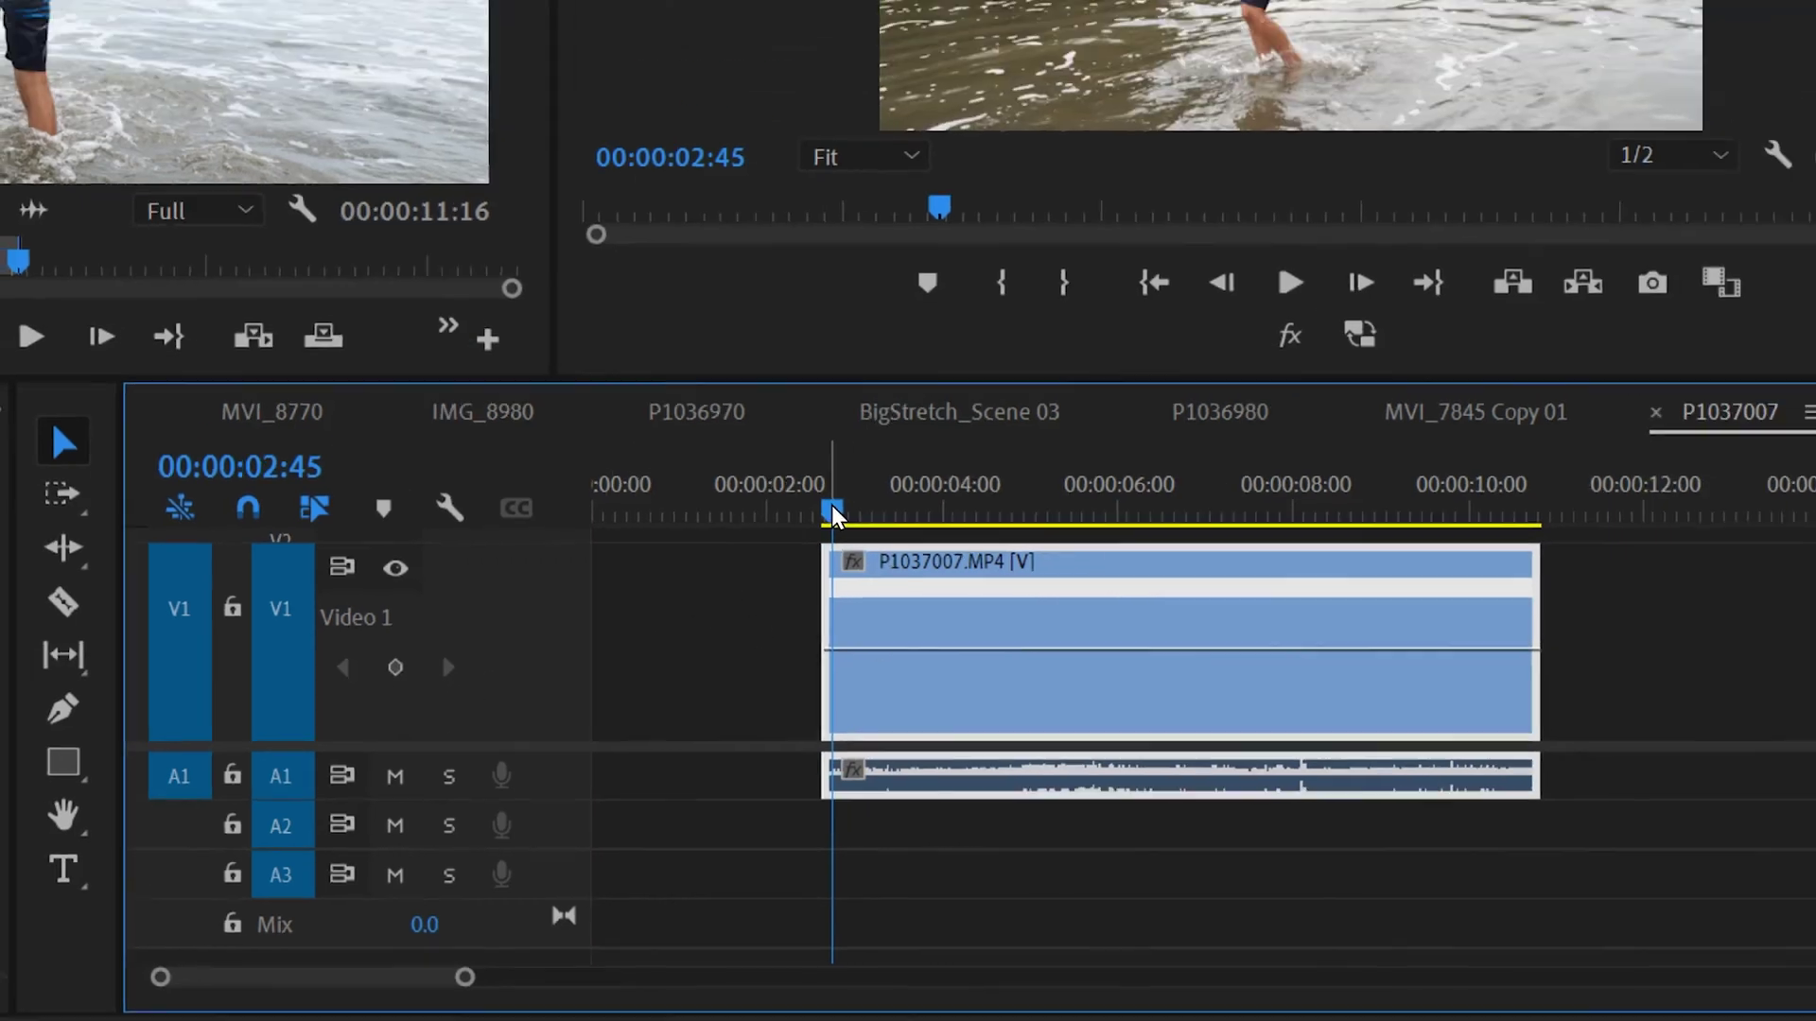
click(975, 419)
drag(714, 678, 831, 666)
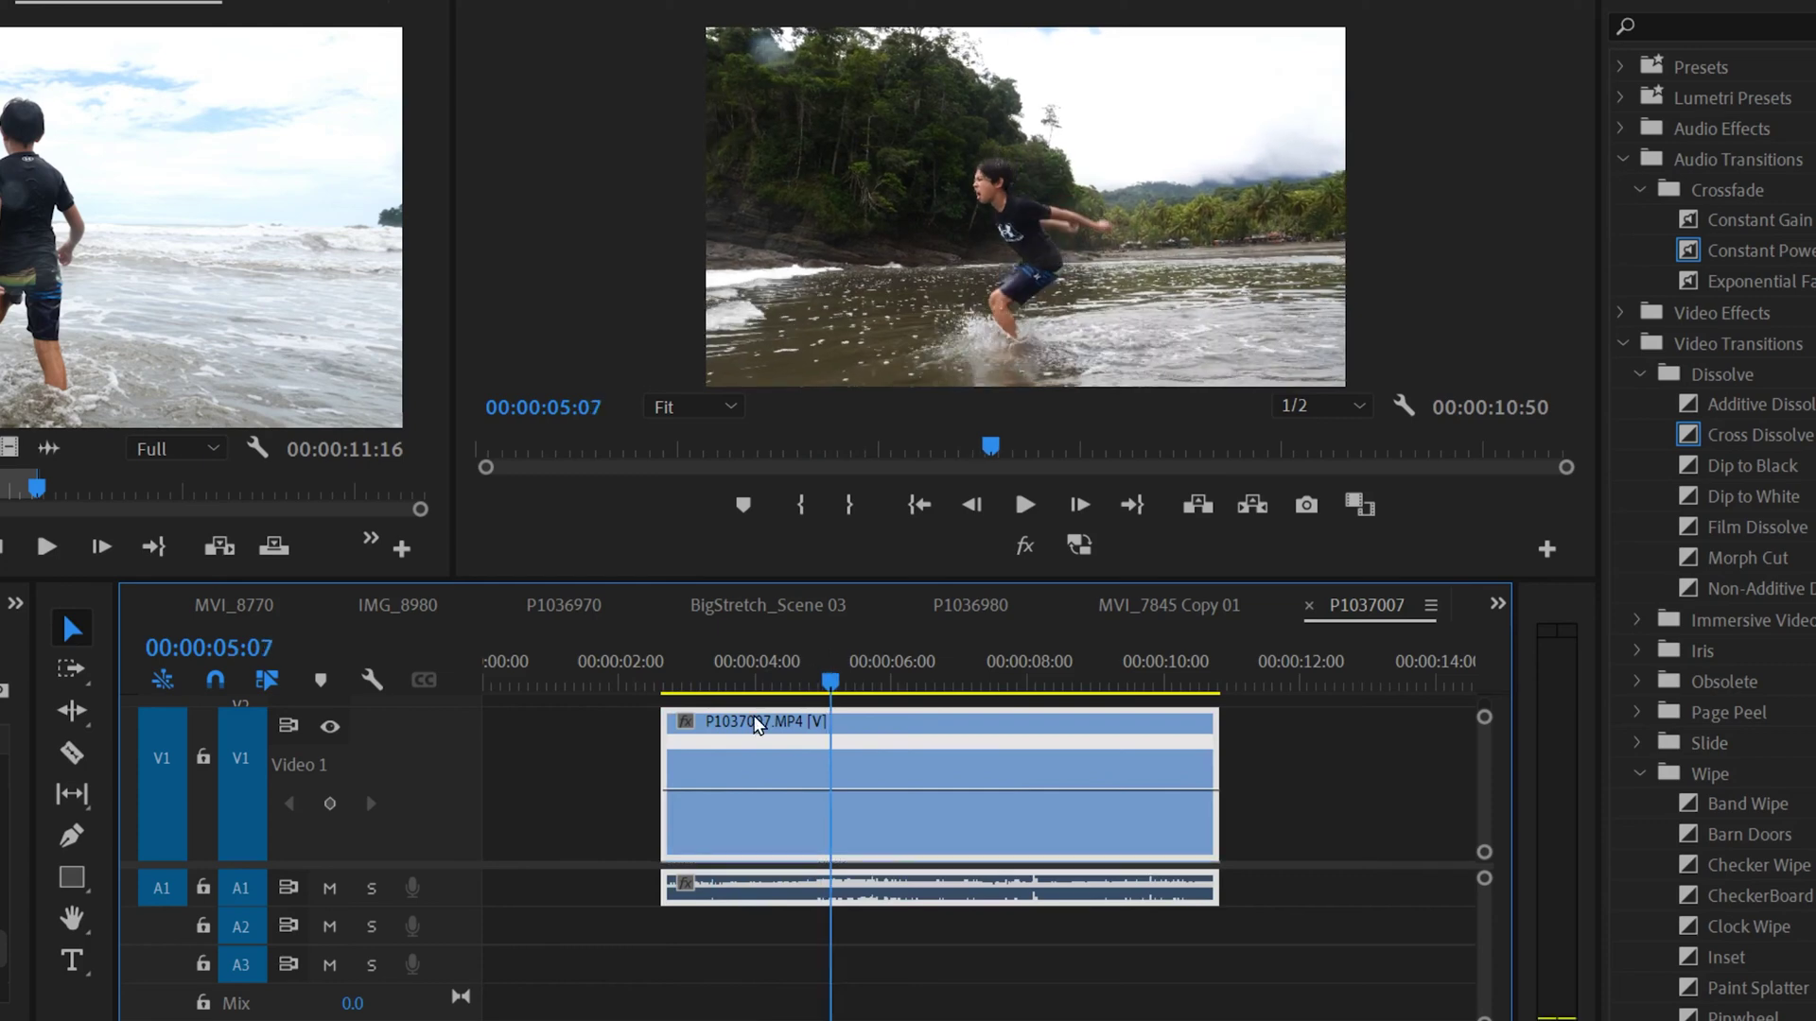
click(329, 803)
click(889, 677)
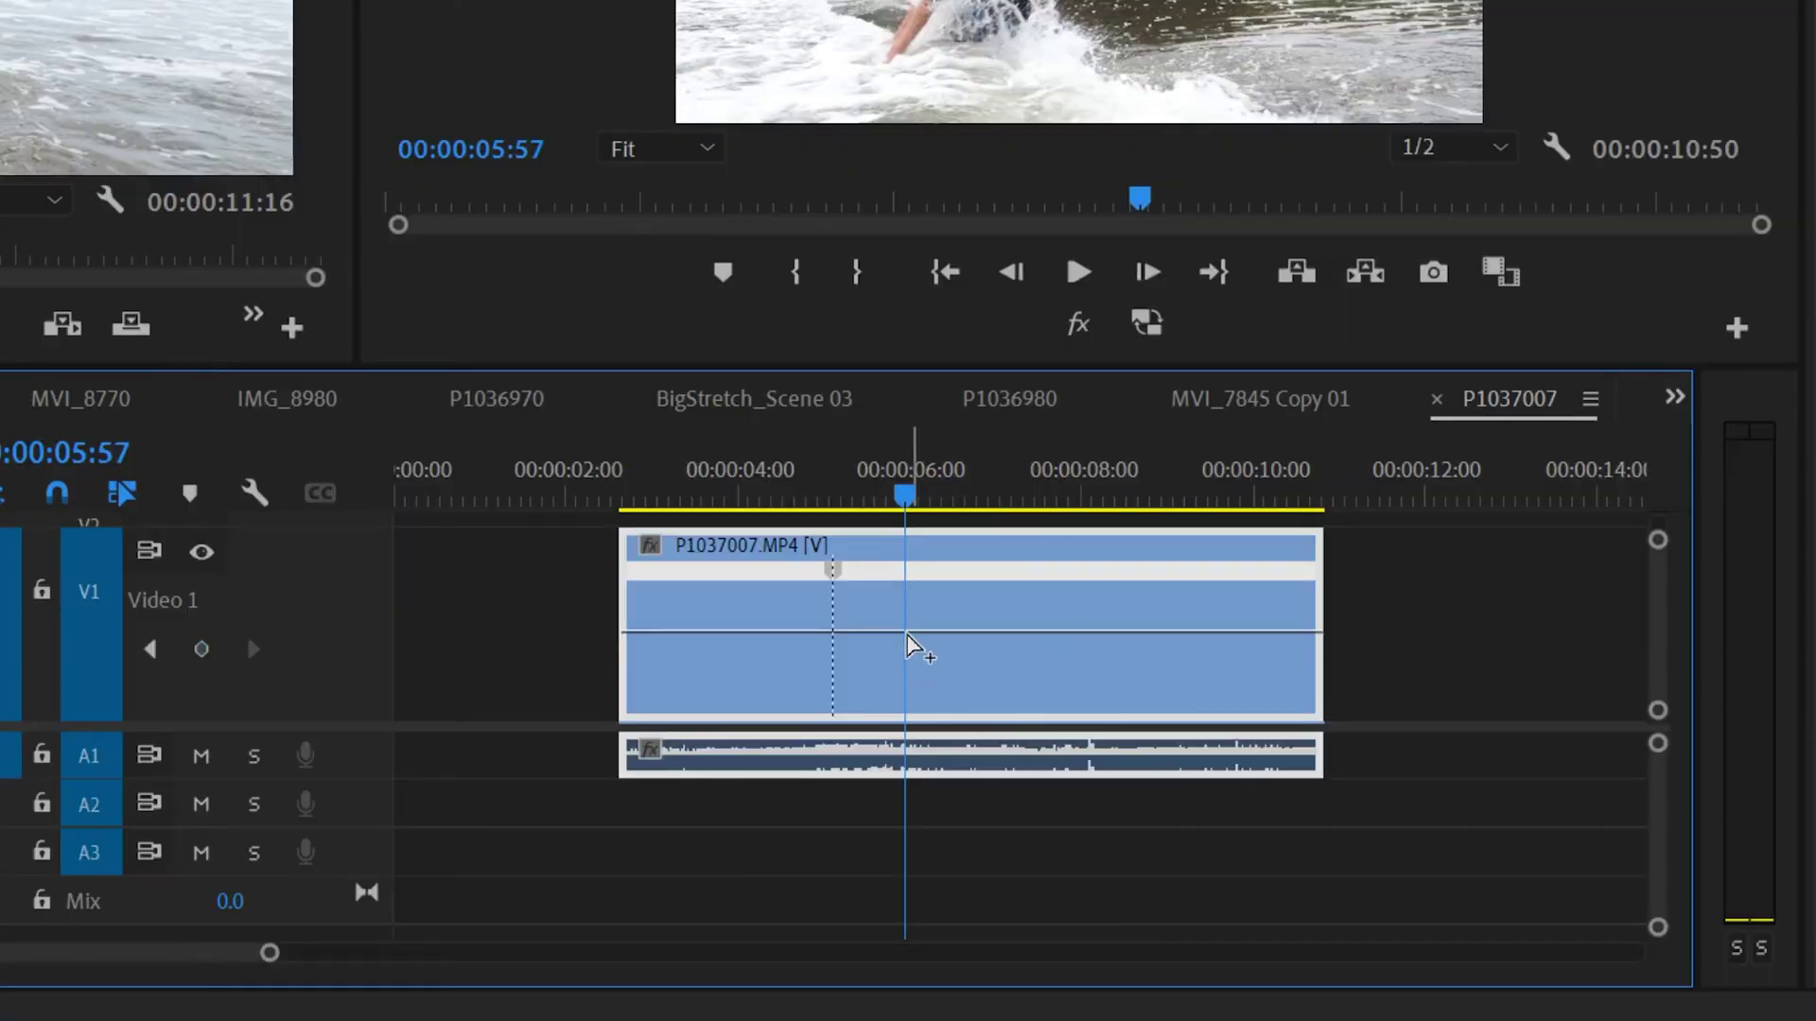
click(907, 634)
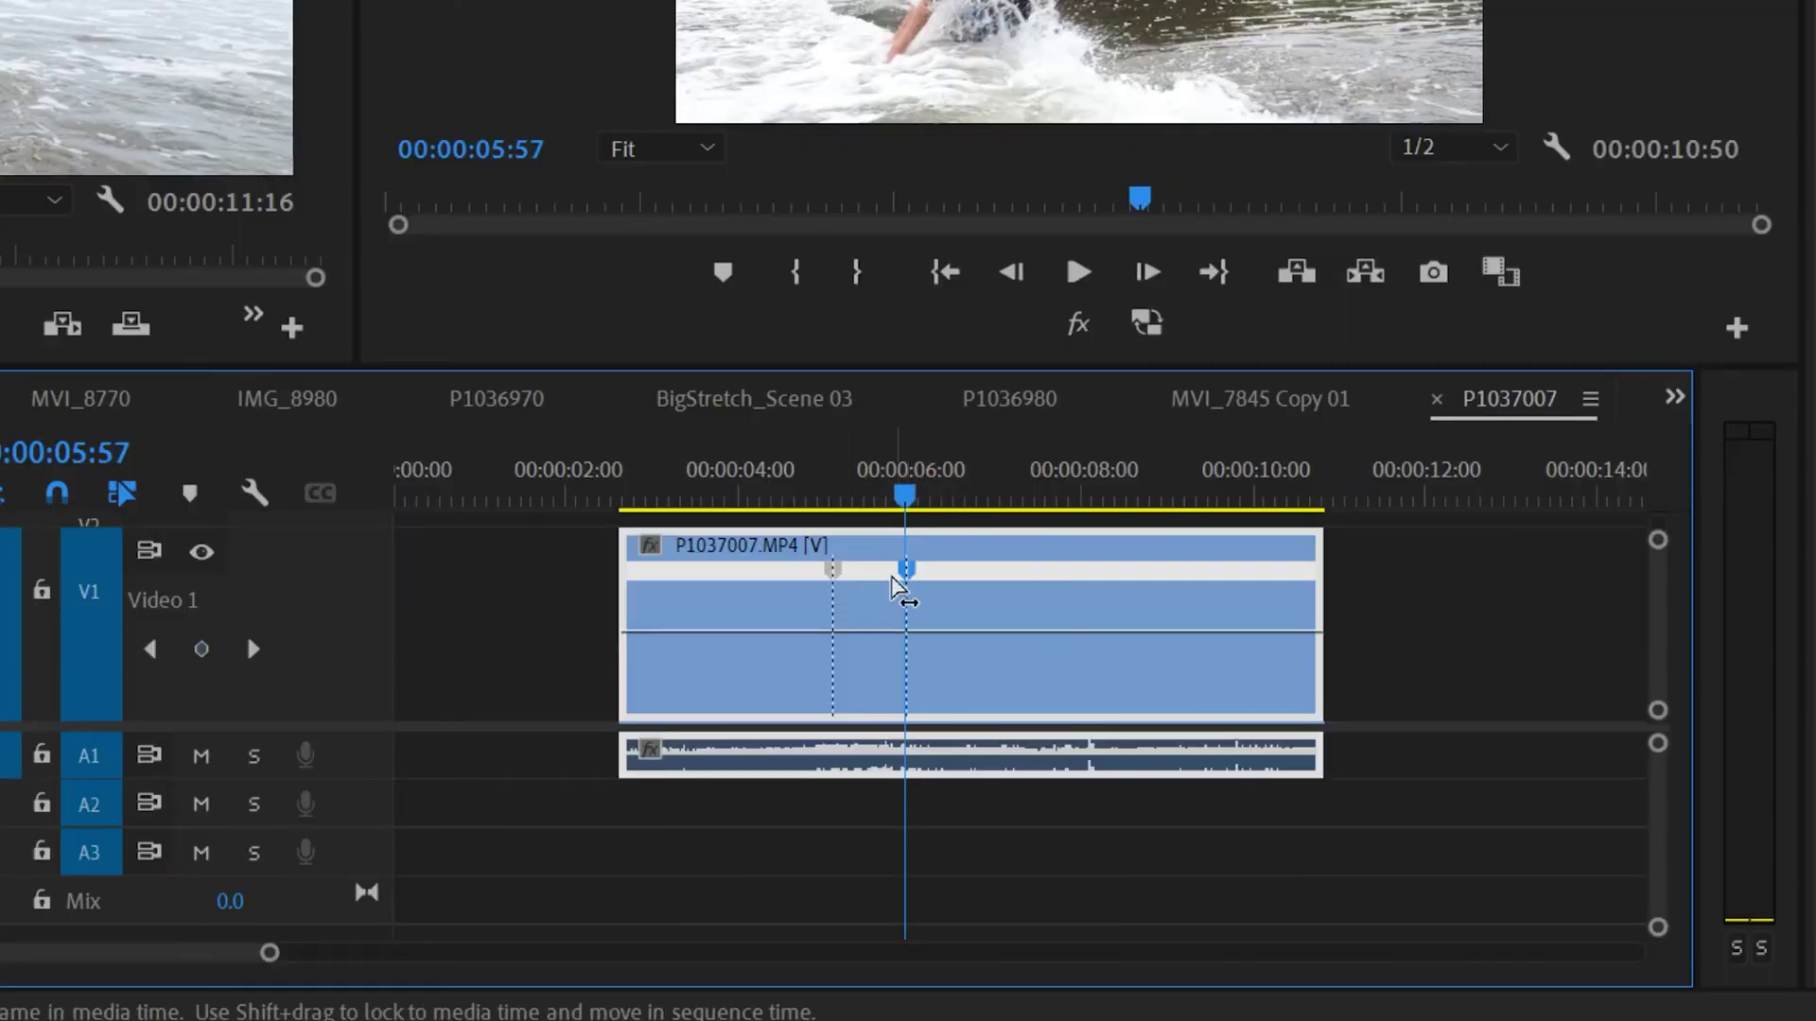
Step: Slow the section between the two speed keyframes to slightly below 24%
drag(272, 955, 227, 955)
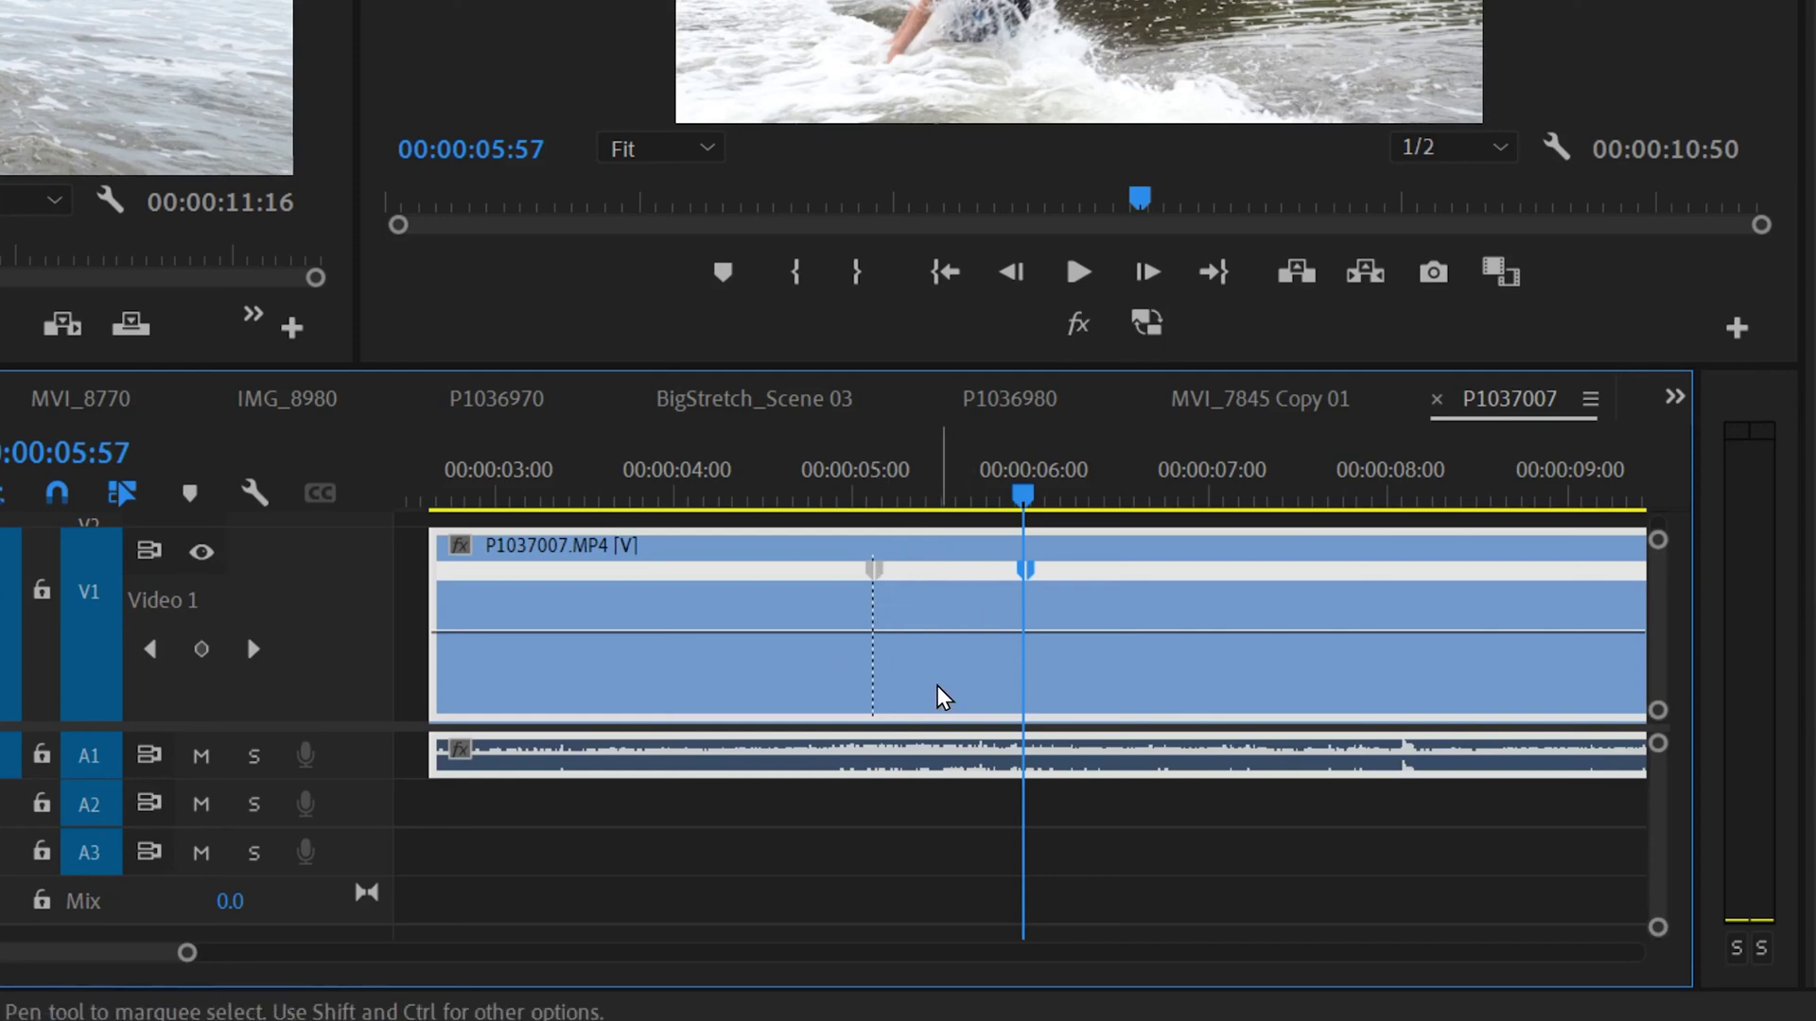
click(940, 636)
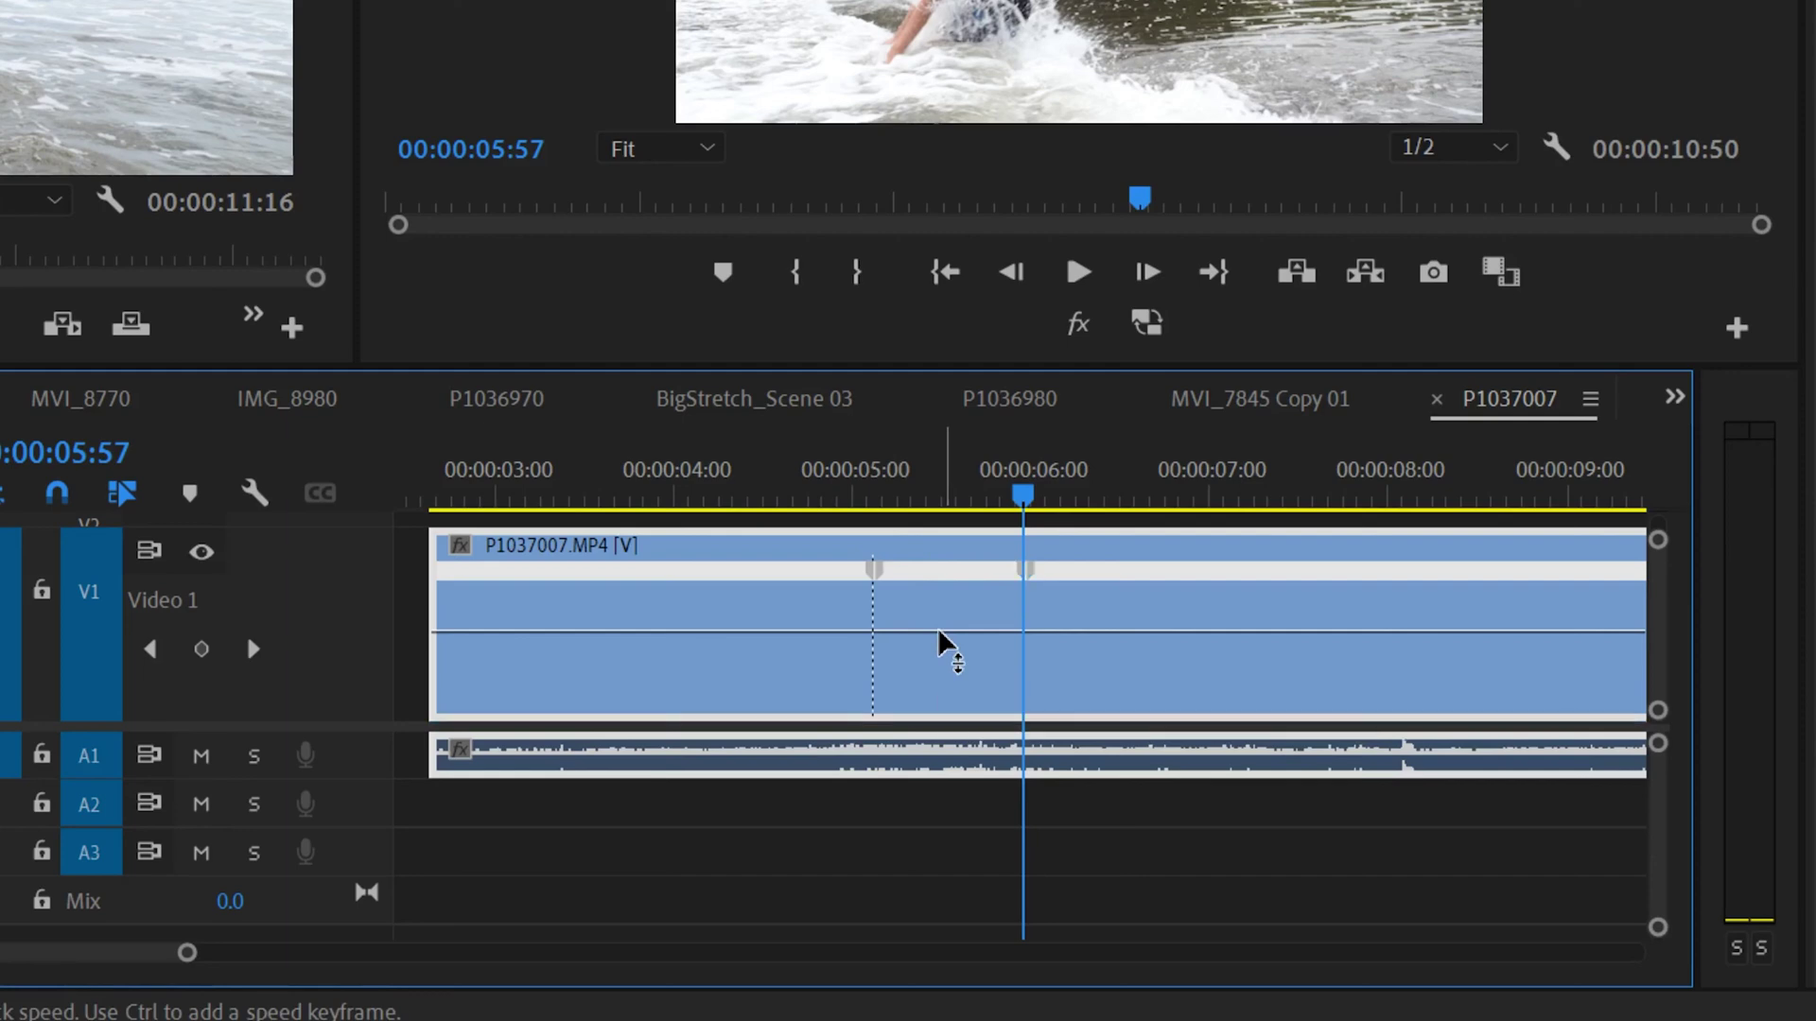
mouse_move(941, 634)
mouse_down()
mouse_move(941, 657)
mouse_move(941, 609)
mouse_move(941, 657)
mouse_up()
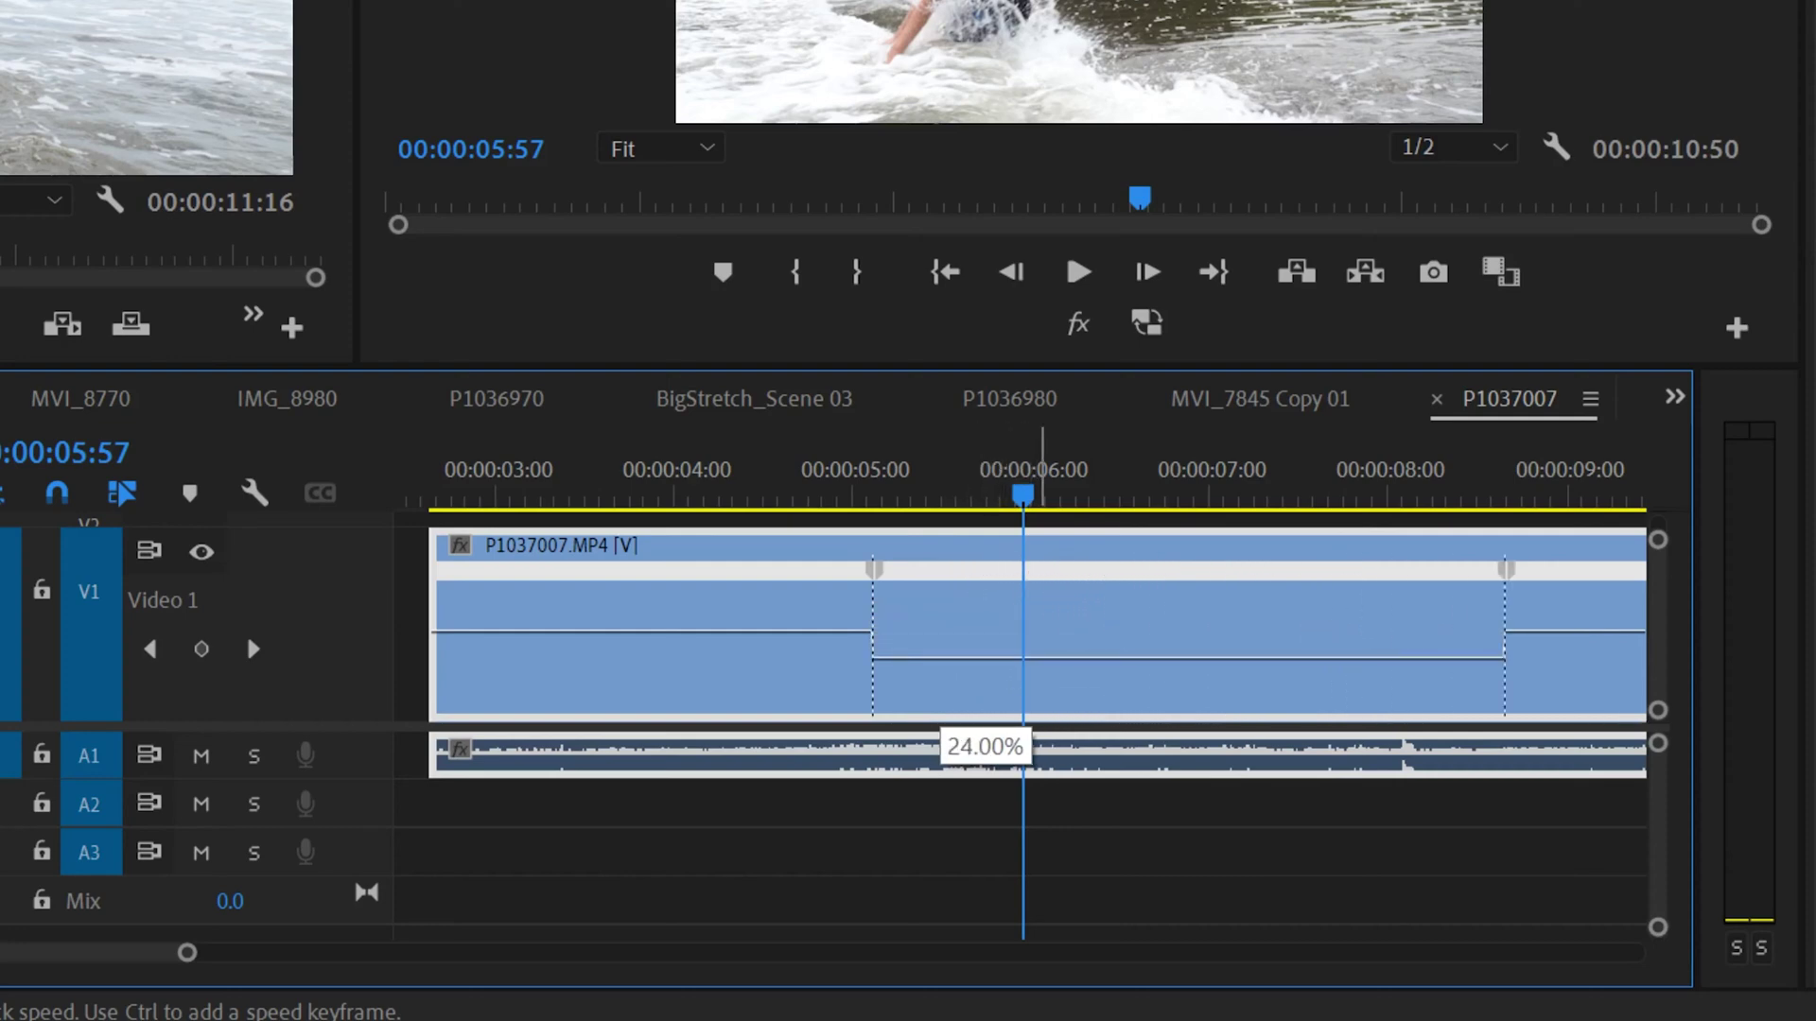
drag(940, 658, 940, 660)
Step: Play the slowed section of the clip from 00:00:04:44
drag(198, 968, 301, 955)
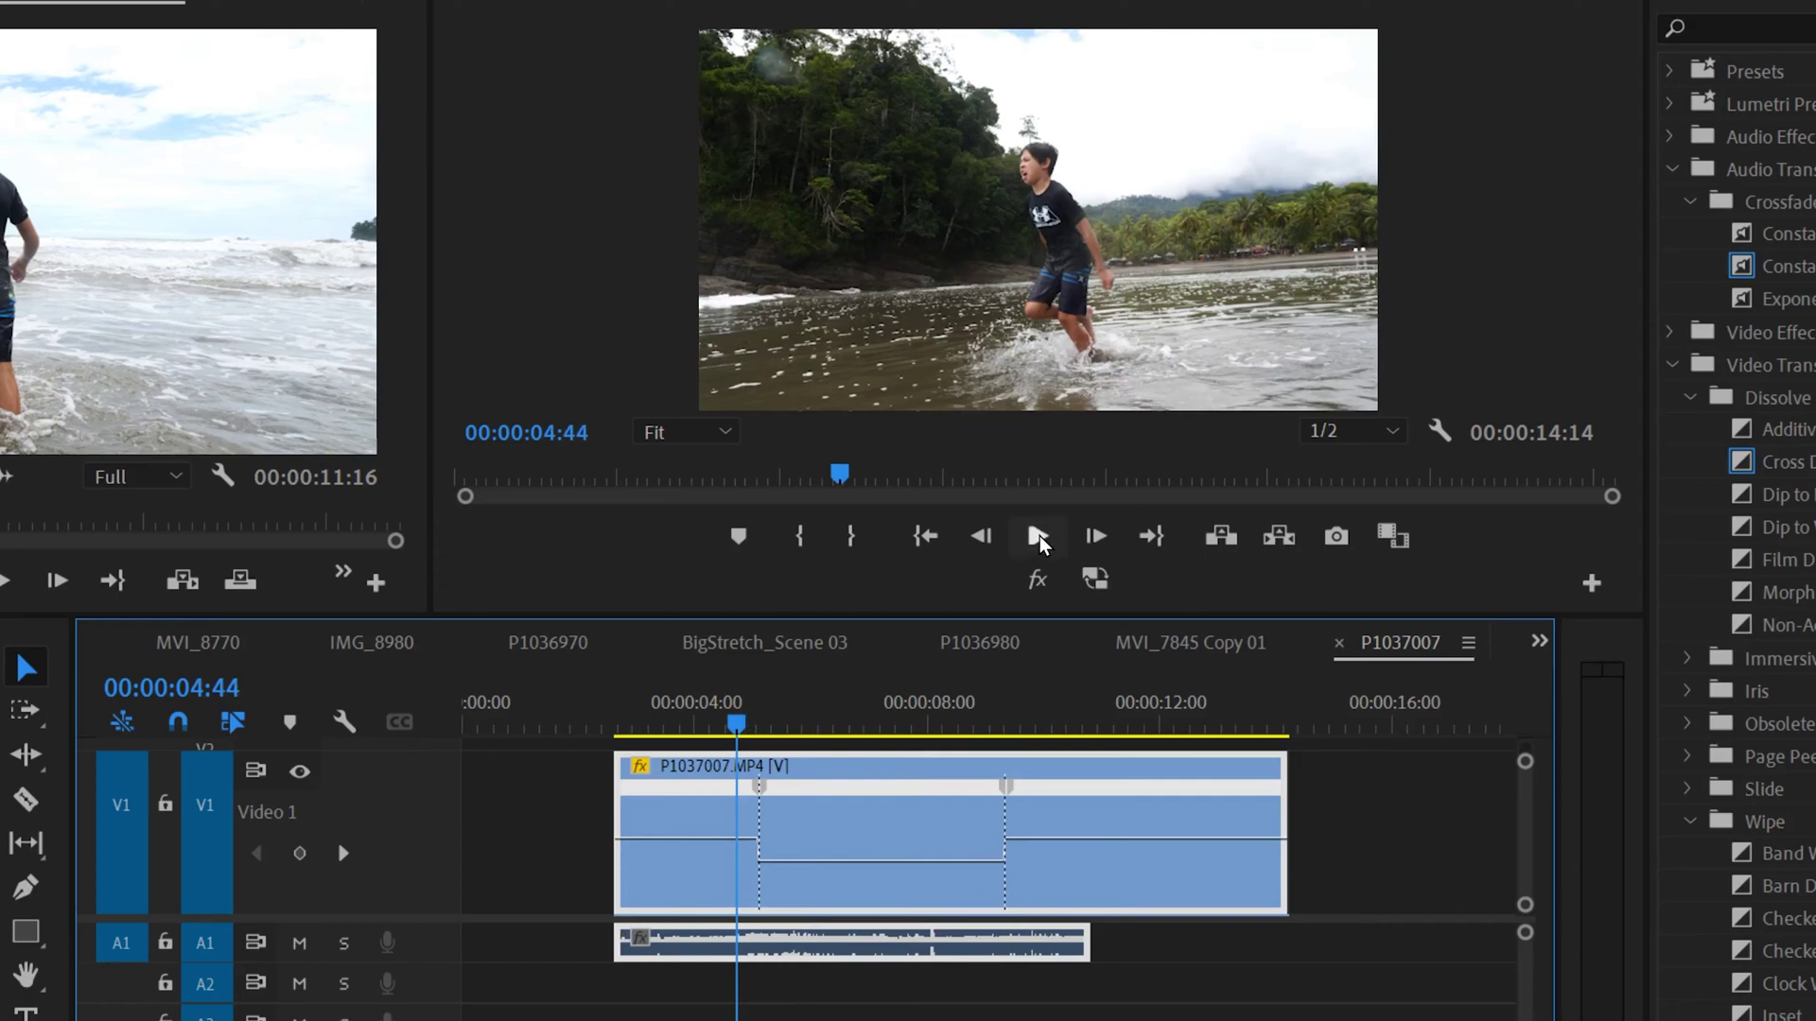
click(1038, 535)
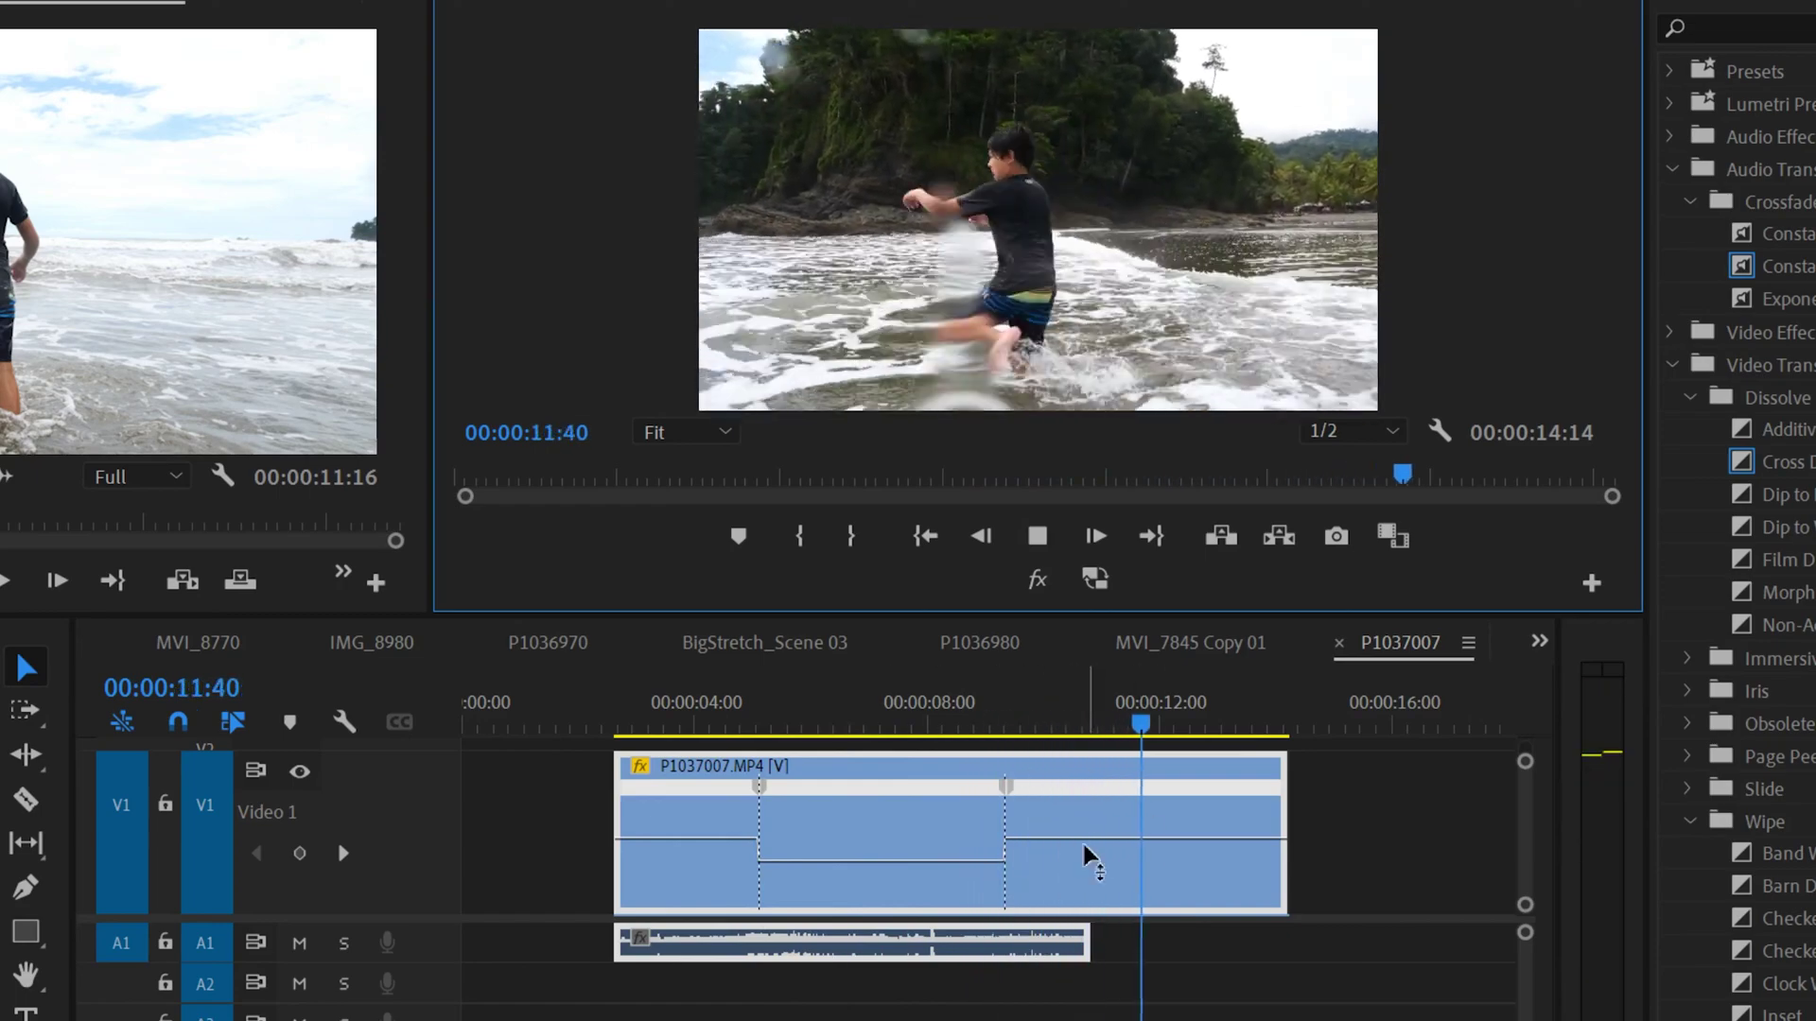
key(space)
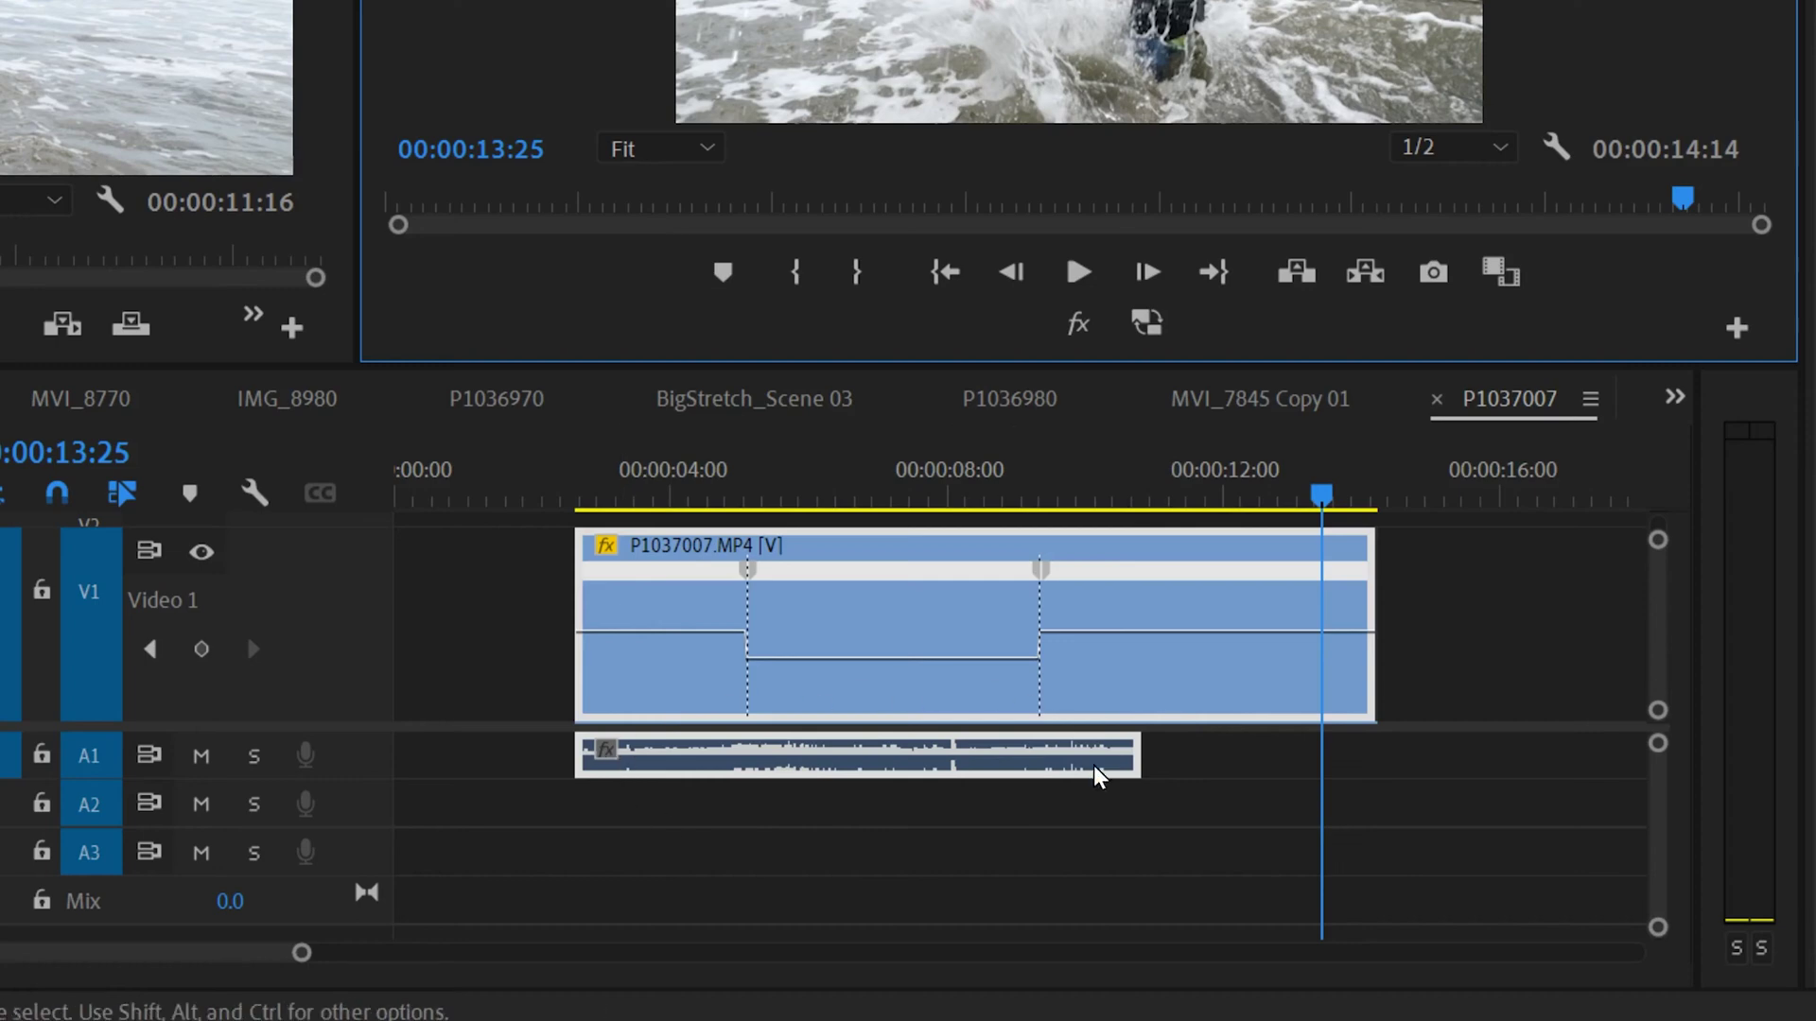
Step: Mute audio track A1 and play the abrupt change into slow motion from 00:00:04:10
click(201, 755)
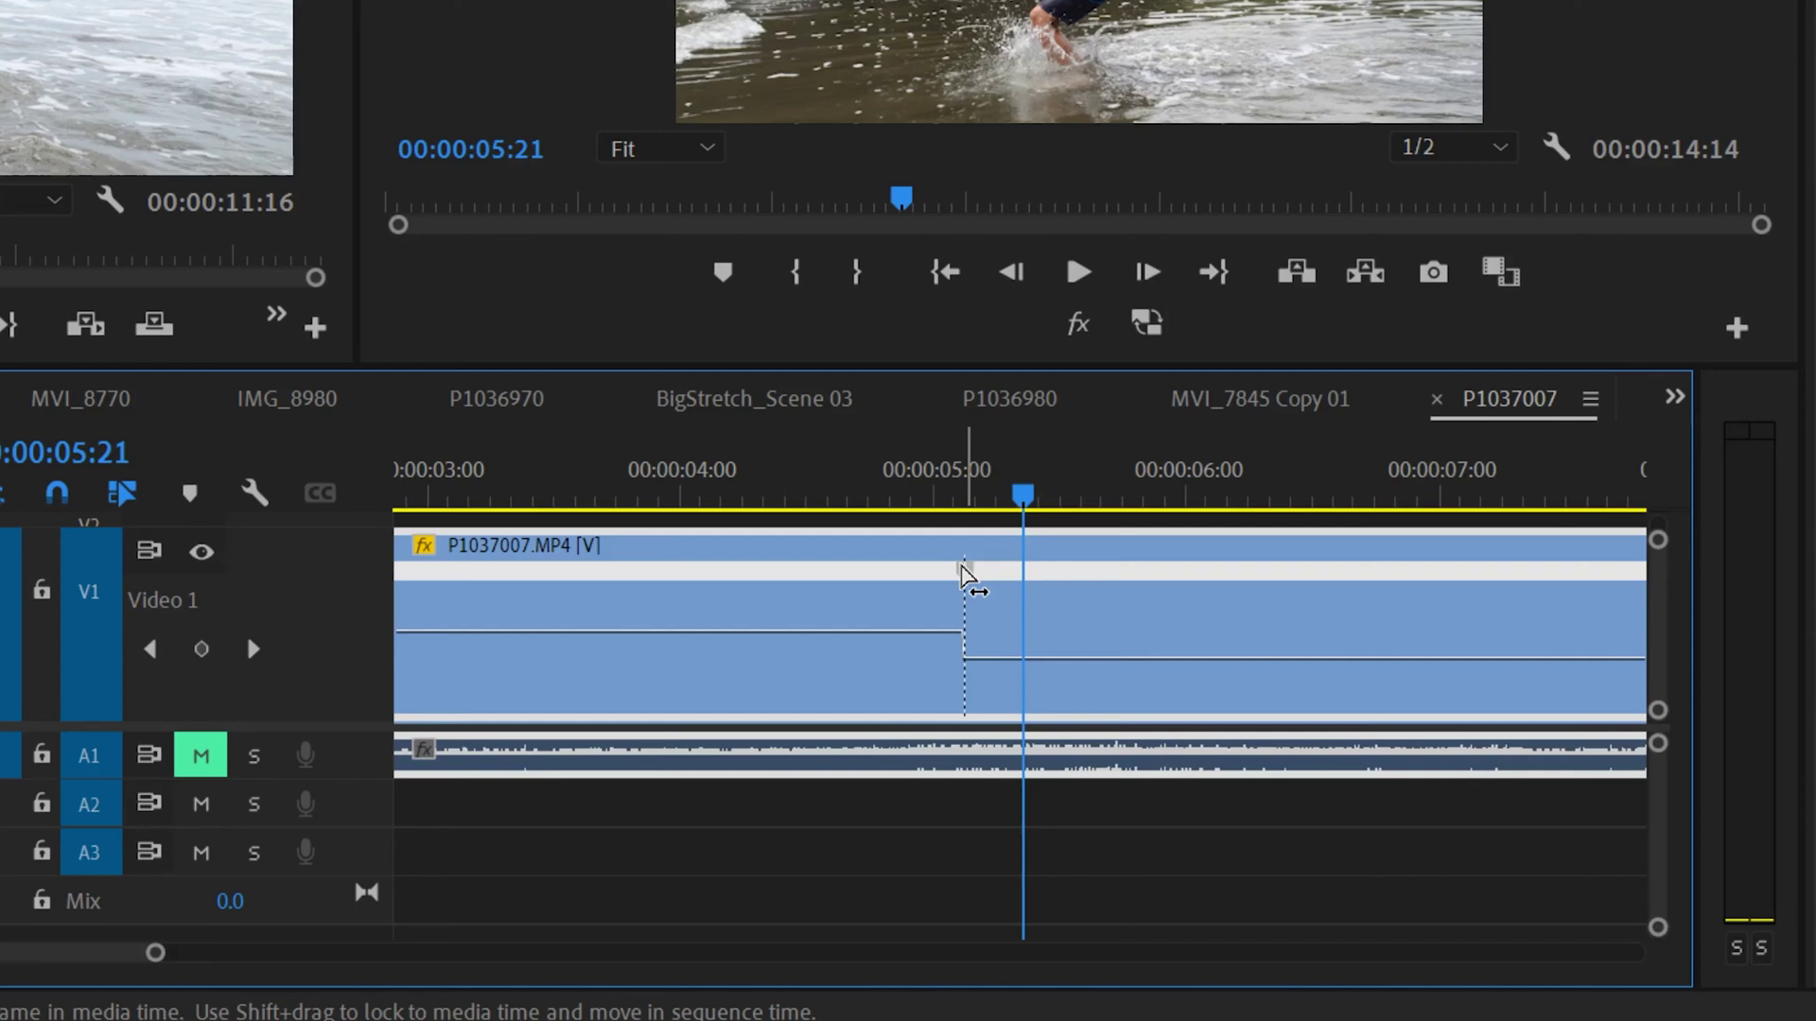
click(723, 473)
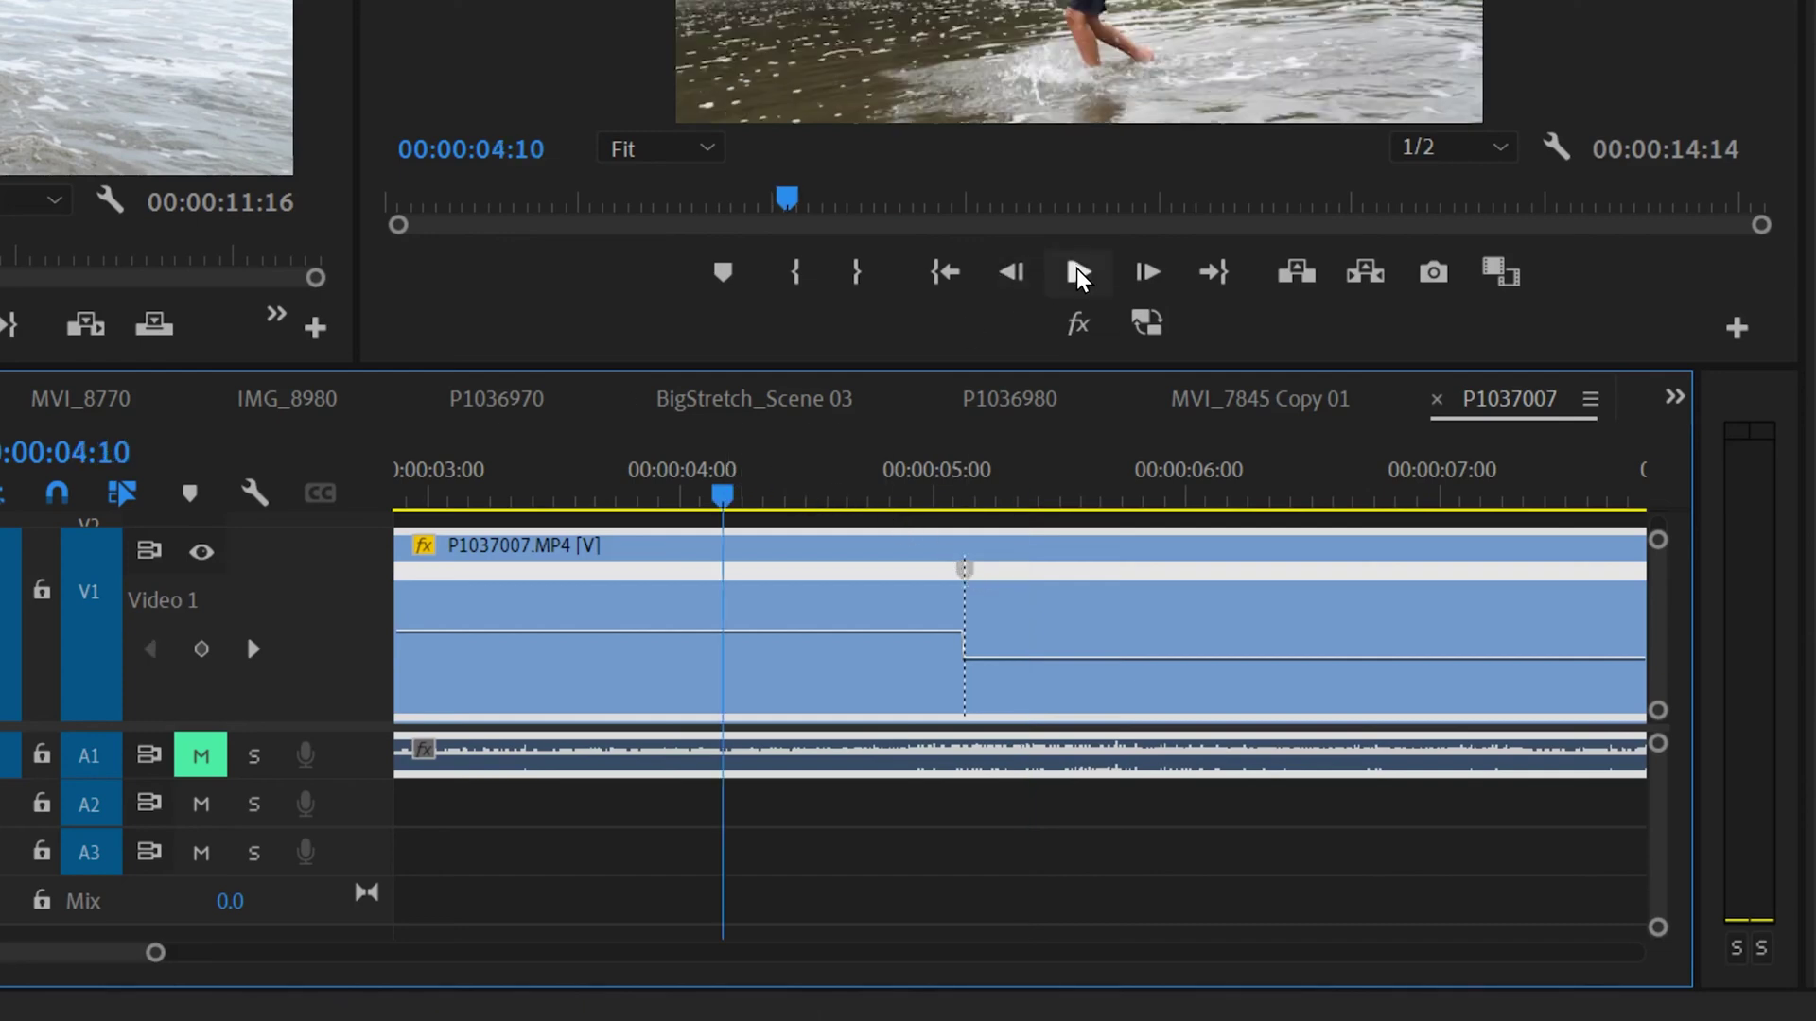
click(1078, 276)
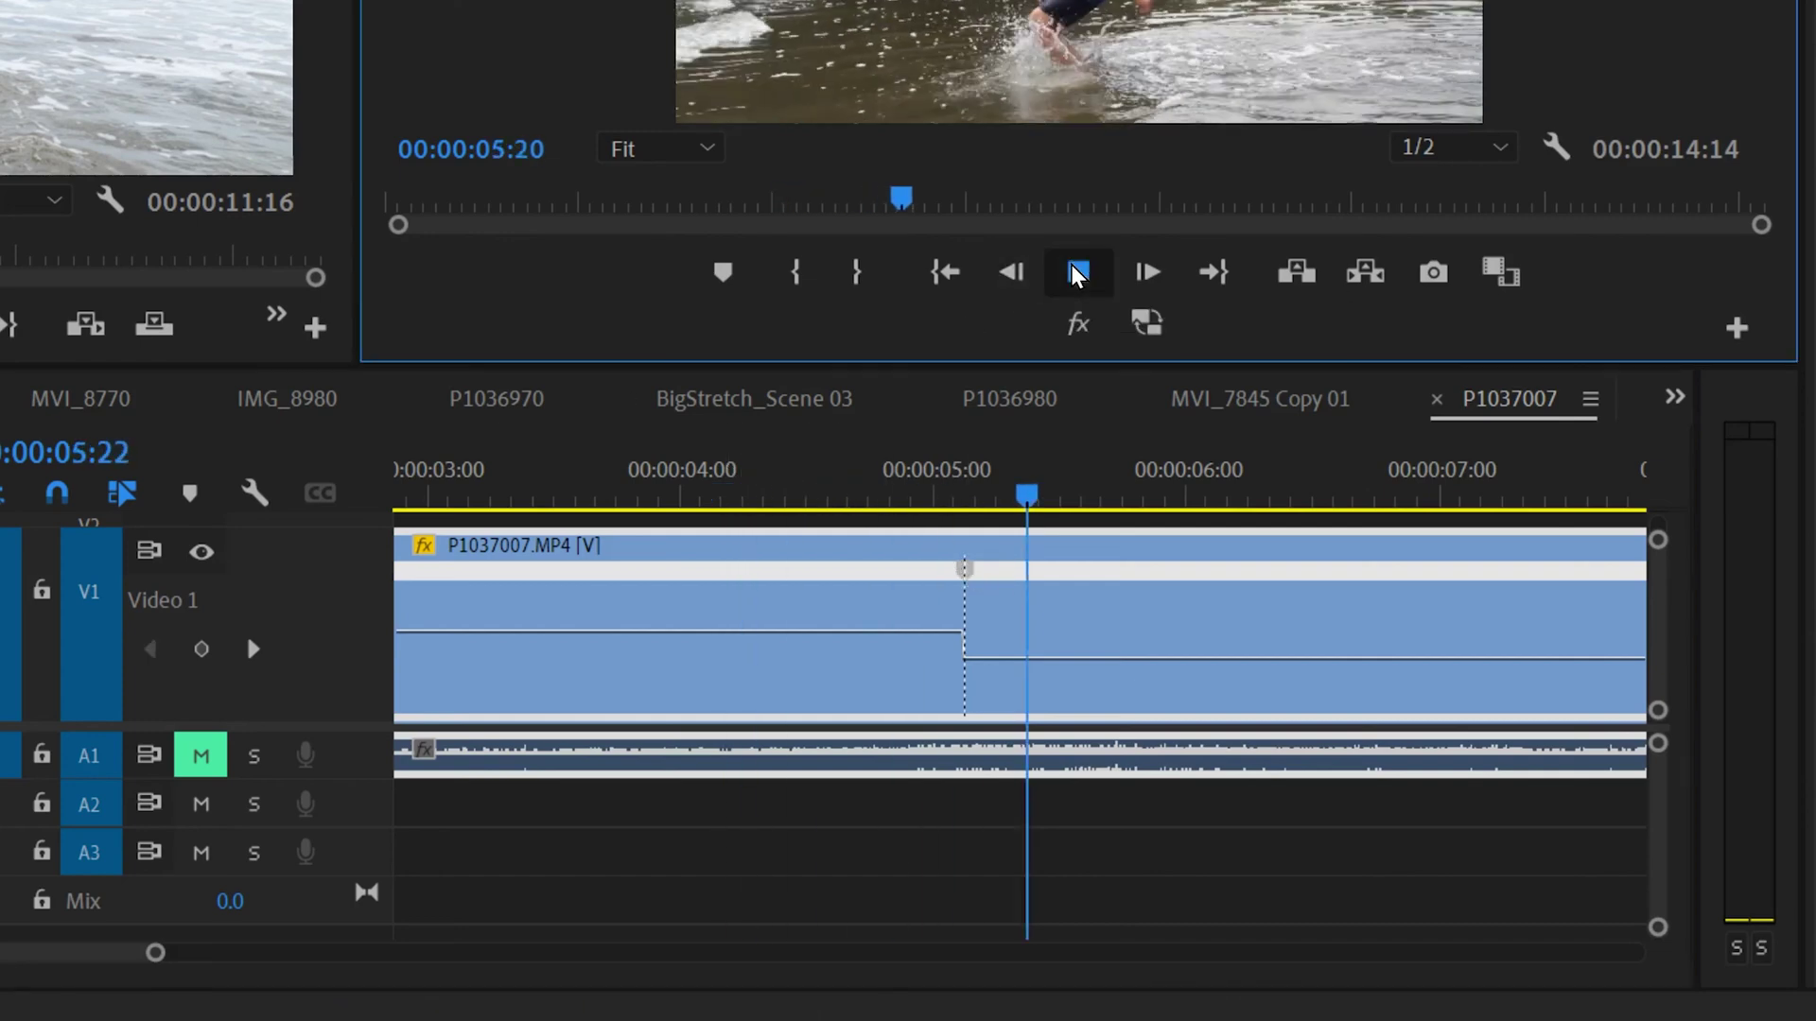
click(1078, 276)
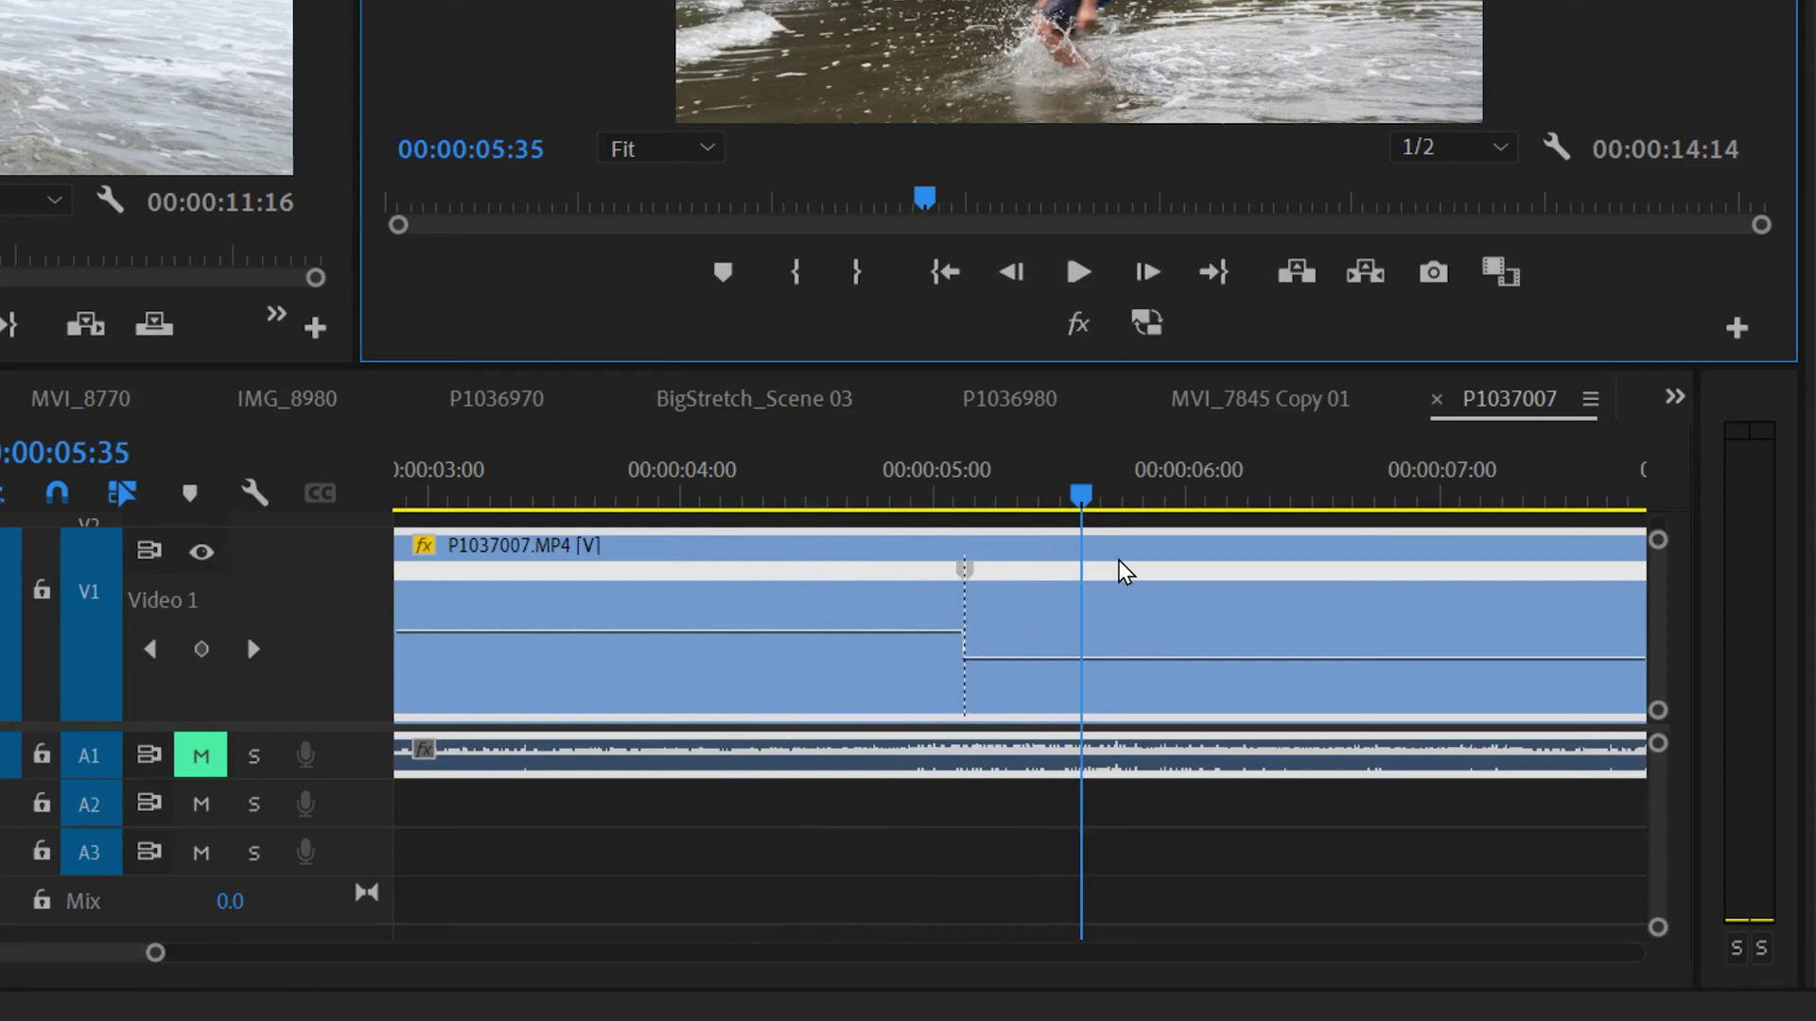
Step: Split the first speed keyframe into a ramp around 00:00:05:00 and bend its slope into a smooth curve
drag(963, 572, 880, 574)
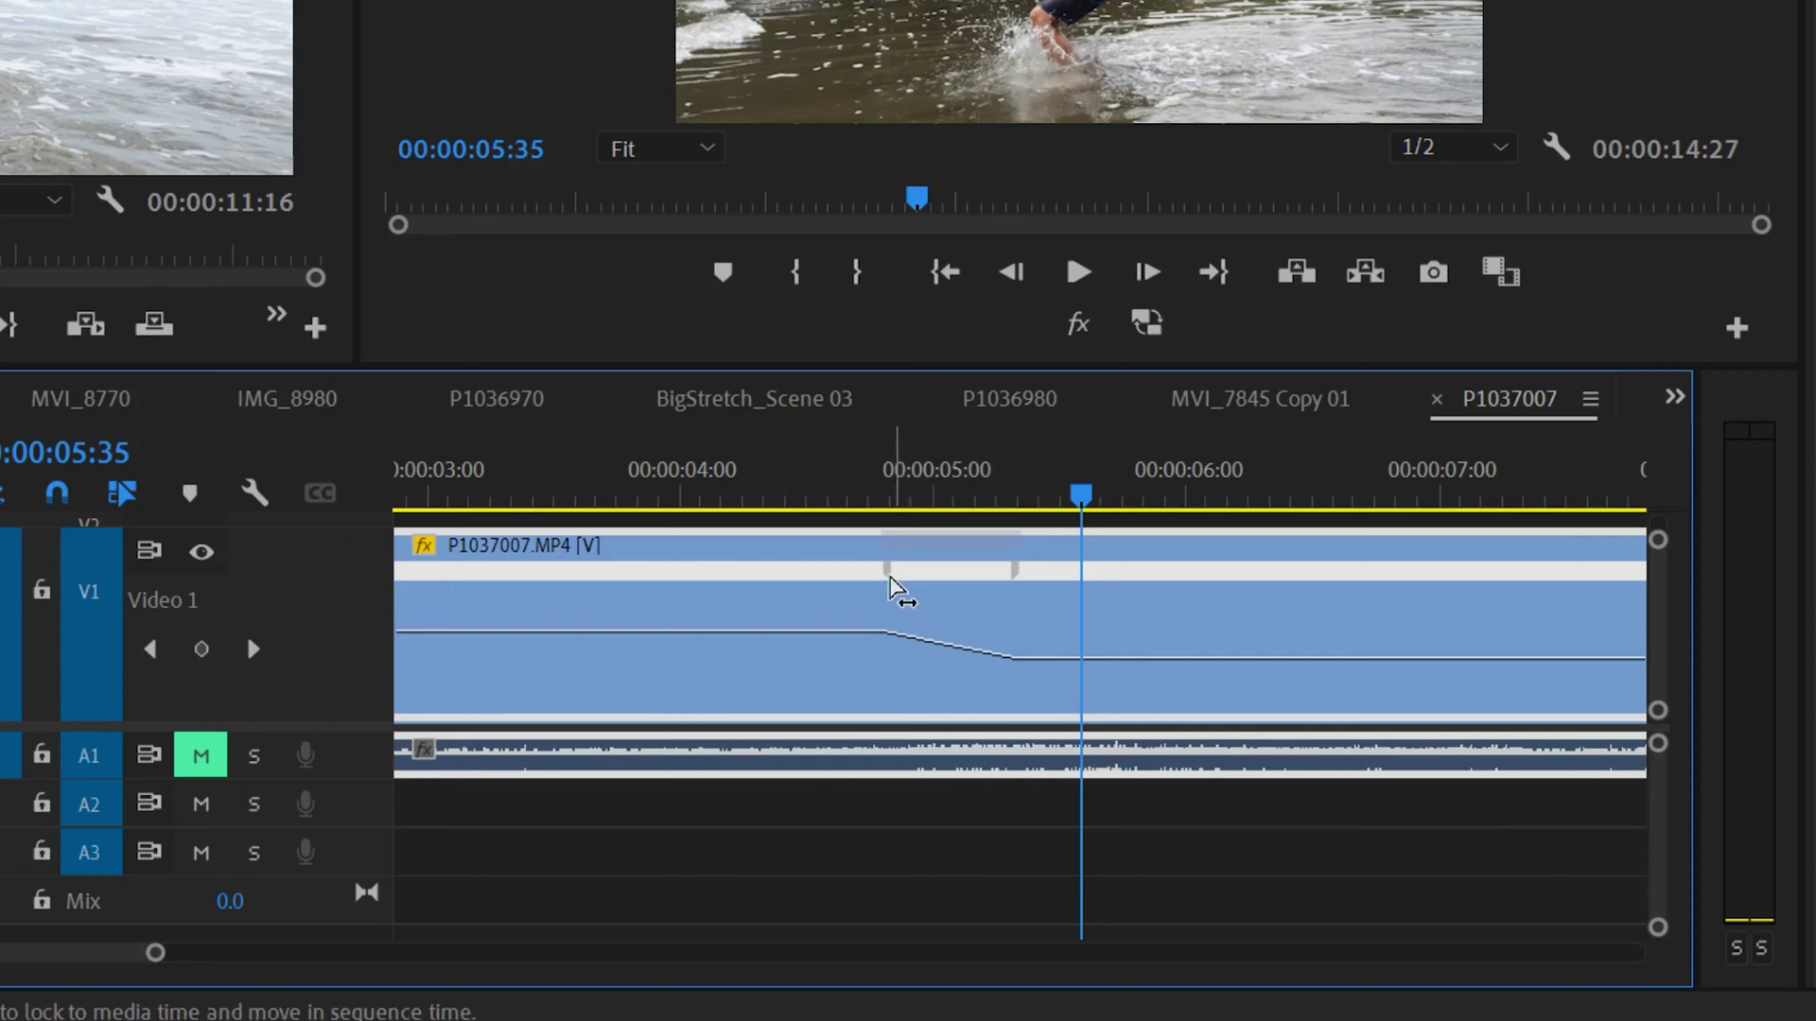
click(888, 581)
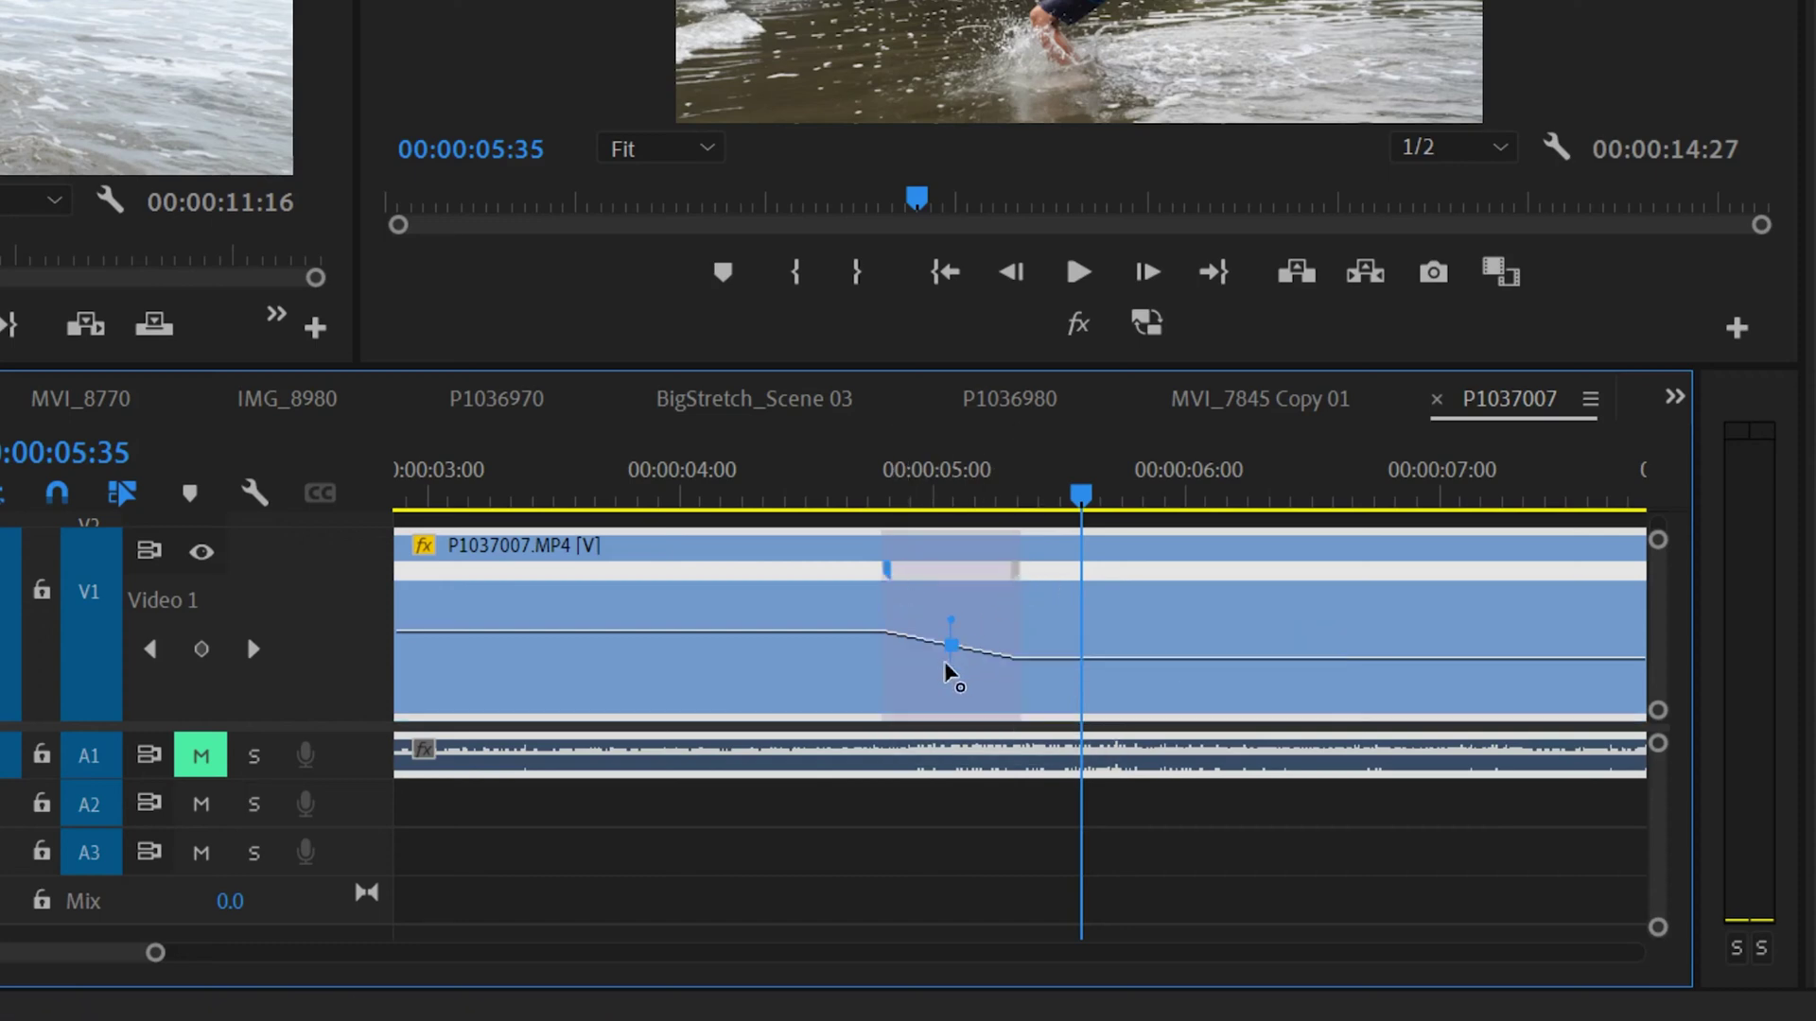
drag(951, 624, 899, 629)
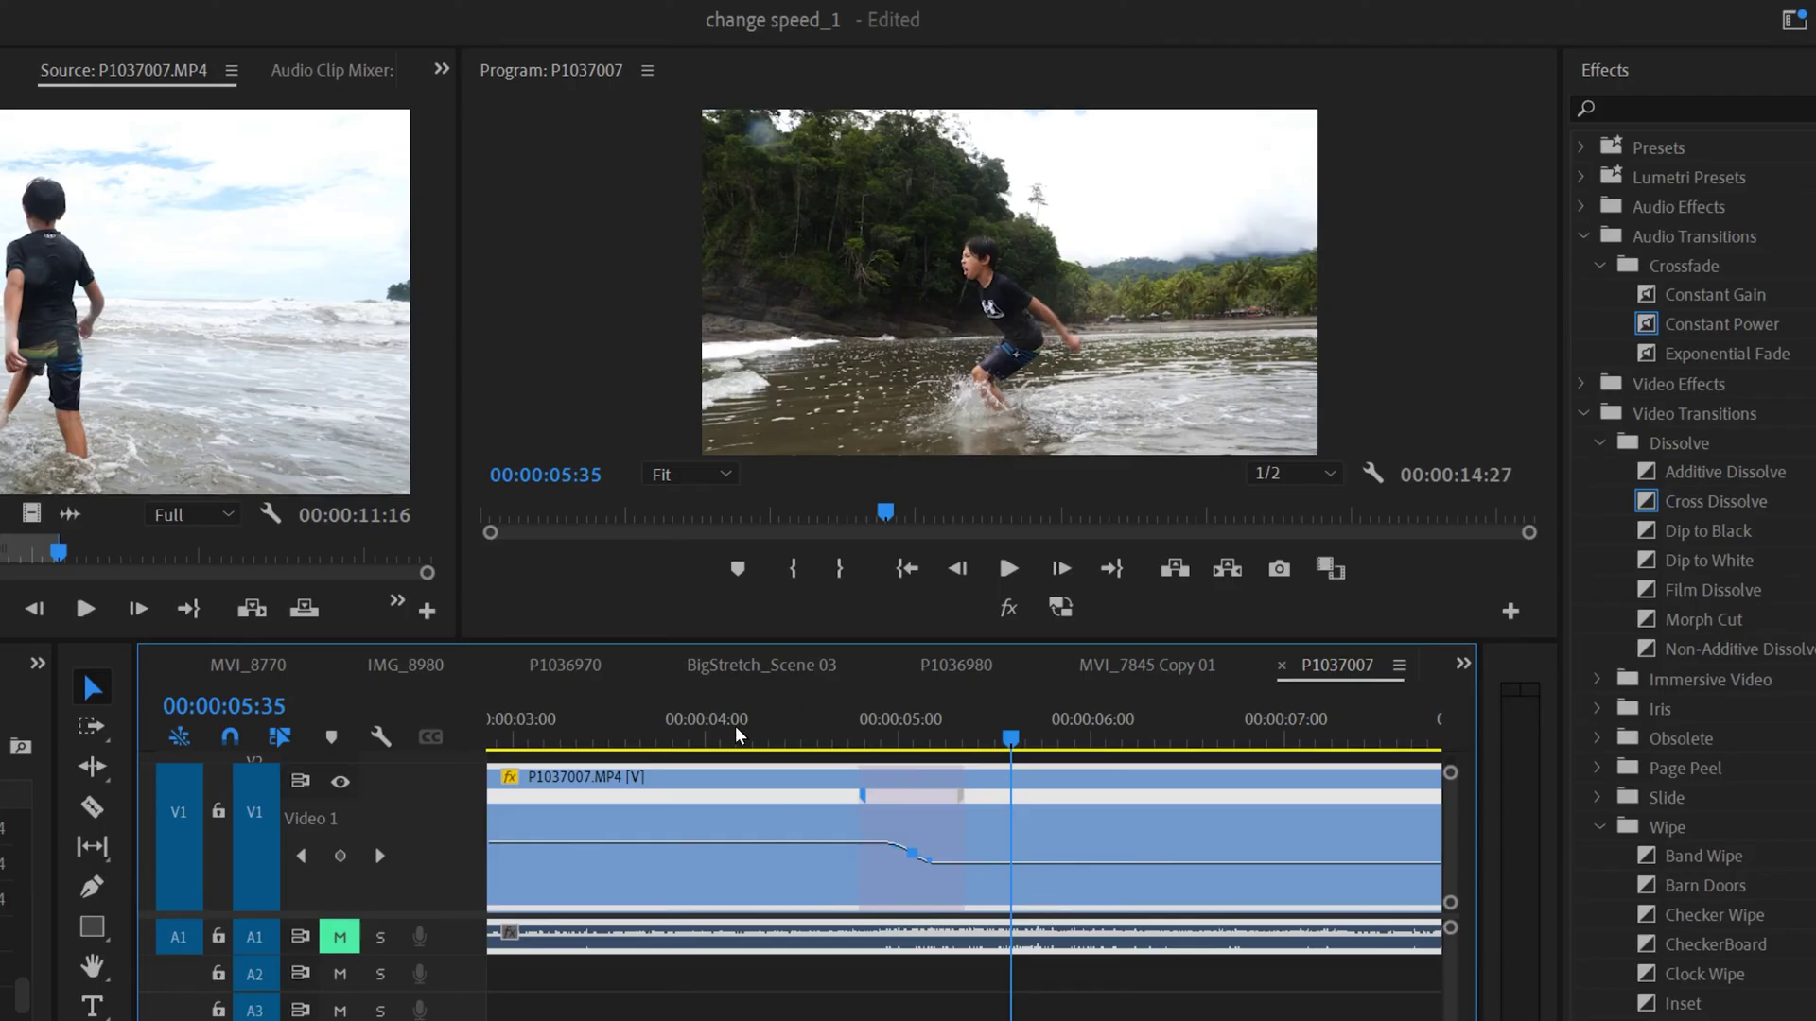
Step: Play the smoothed first speed ramp from about 00:00:04:00
click(711, 490)
click(1008, 568)
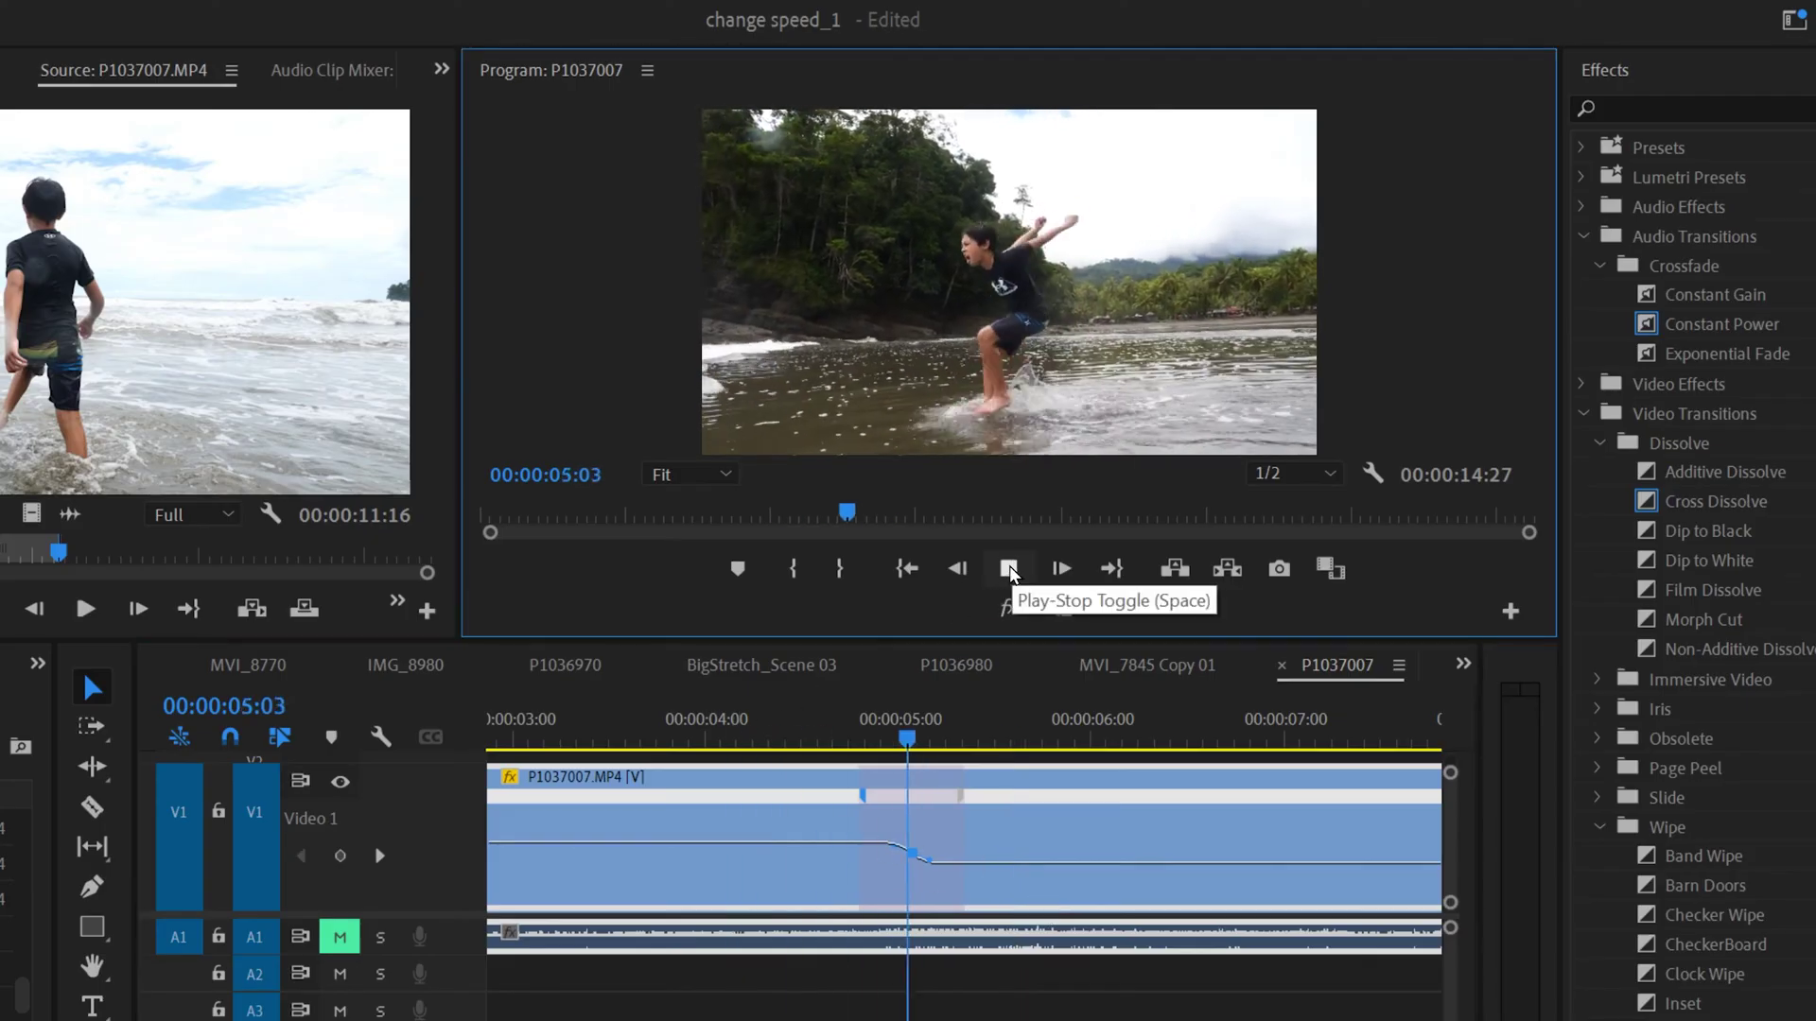
click(1008, 568)
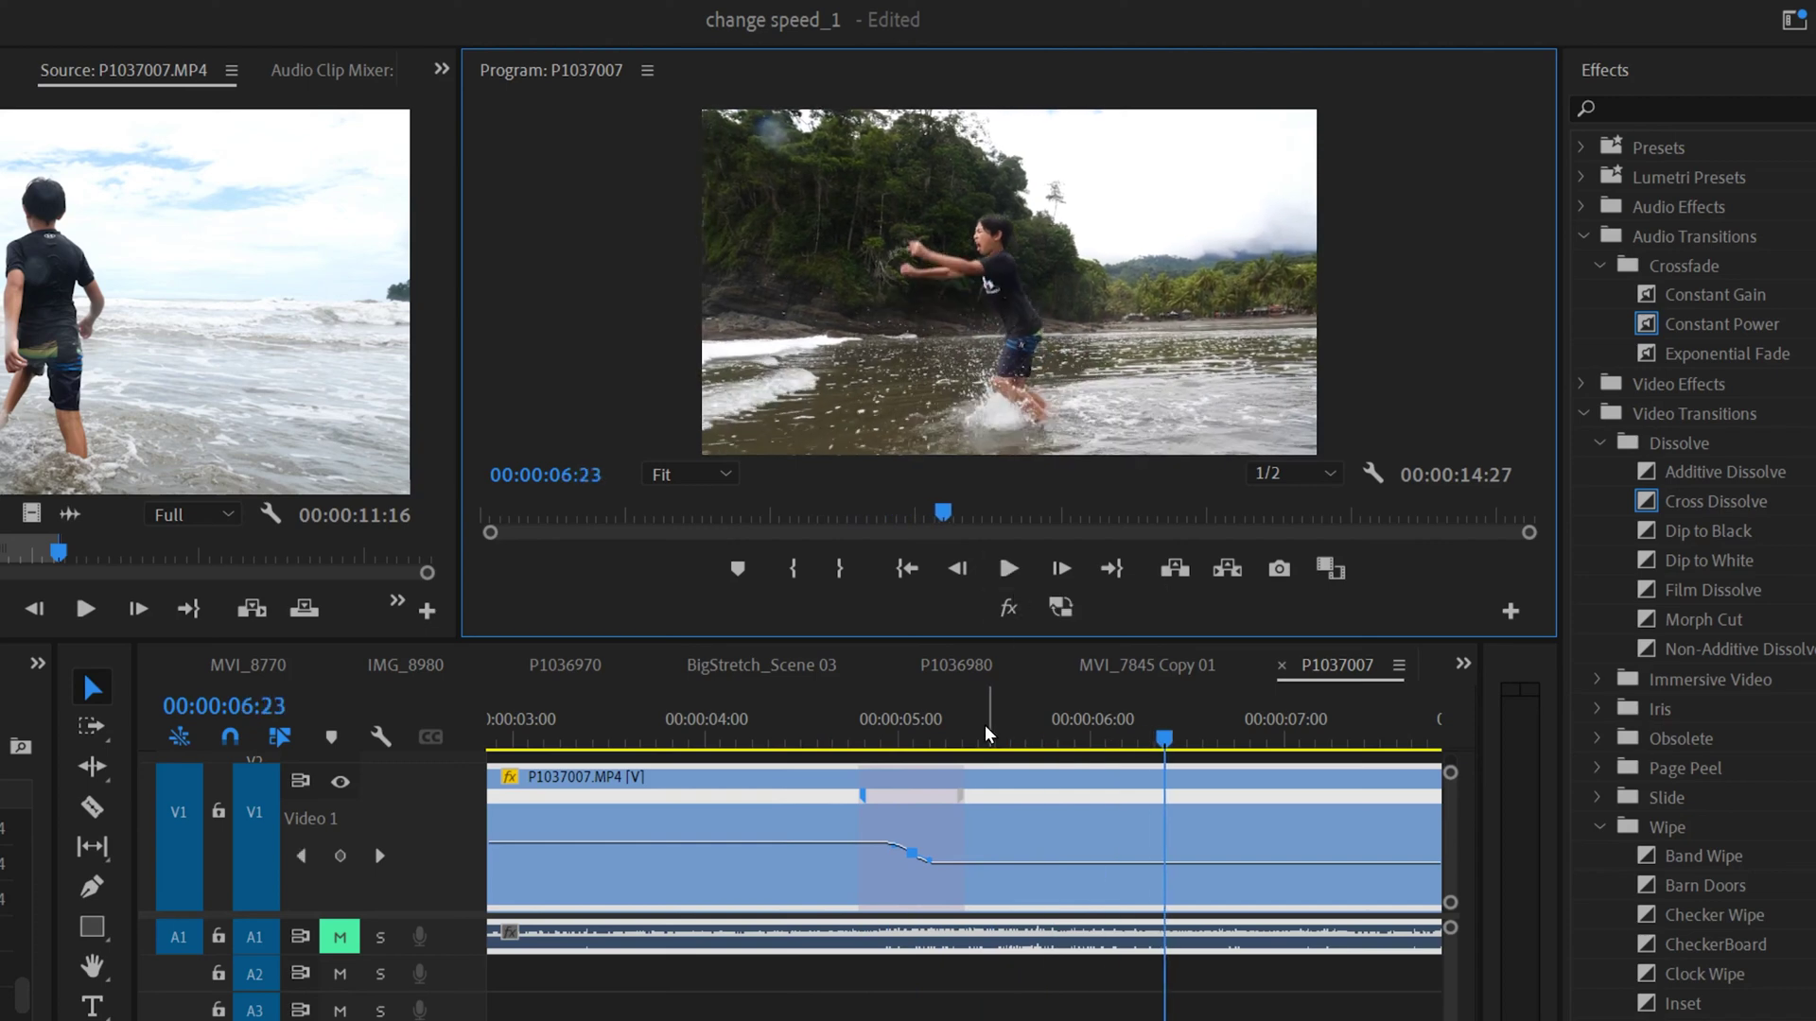
Step: Widen the first speed ramp to about 00:00:04:26 to 00:00:05:28 and smooth the second keyframe into a curved ramp
drag(965, 804, 1049, 797)
drag(864, 796, 791, 796)
drag(1095, 804, 993, 797)
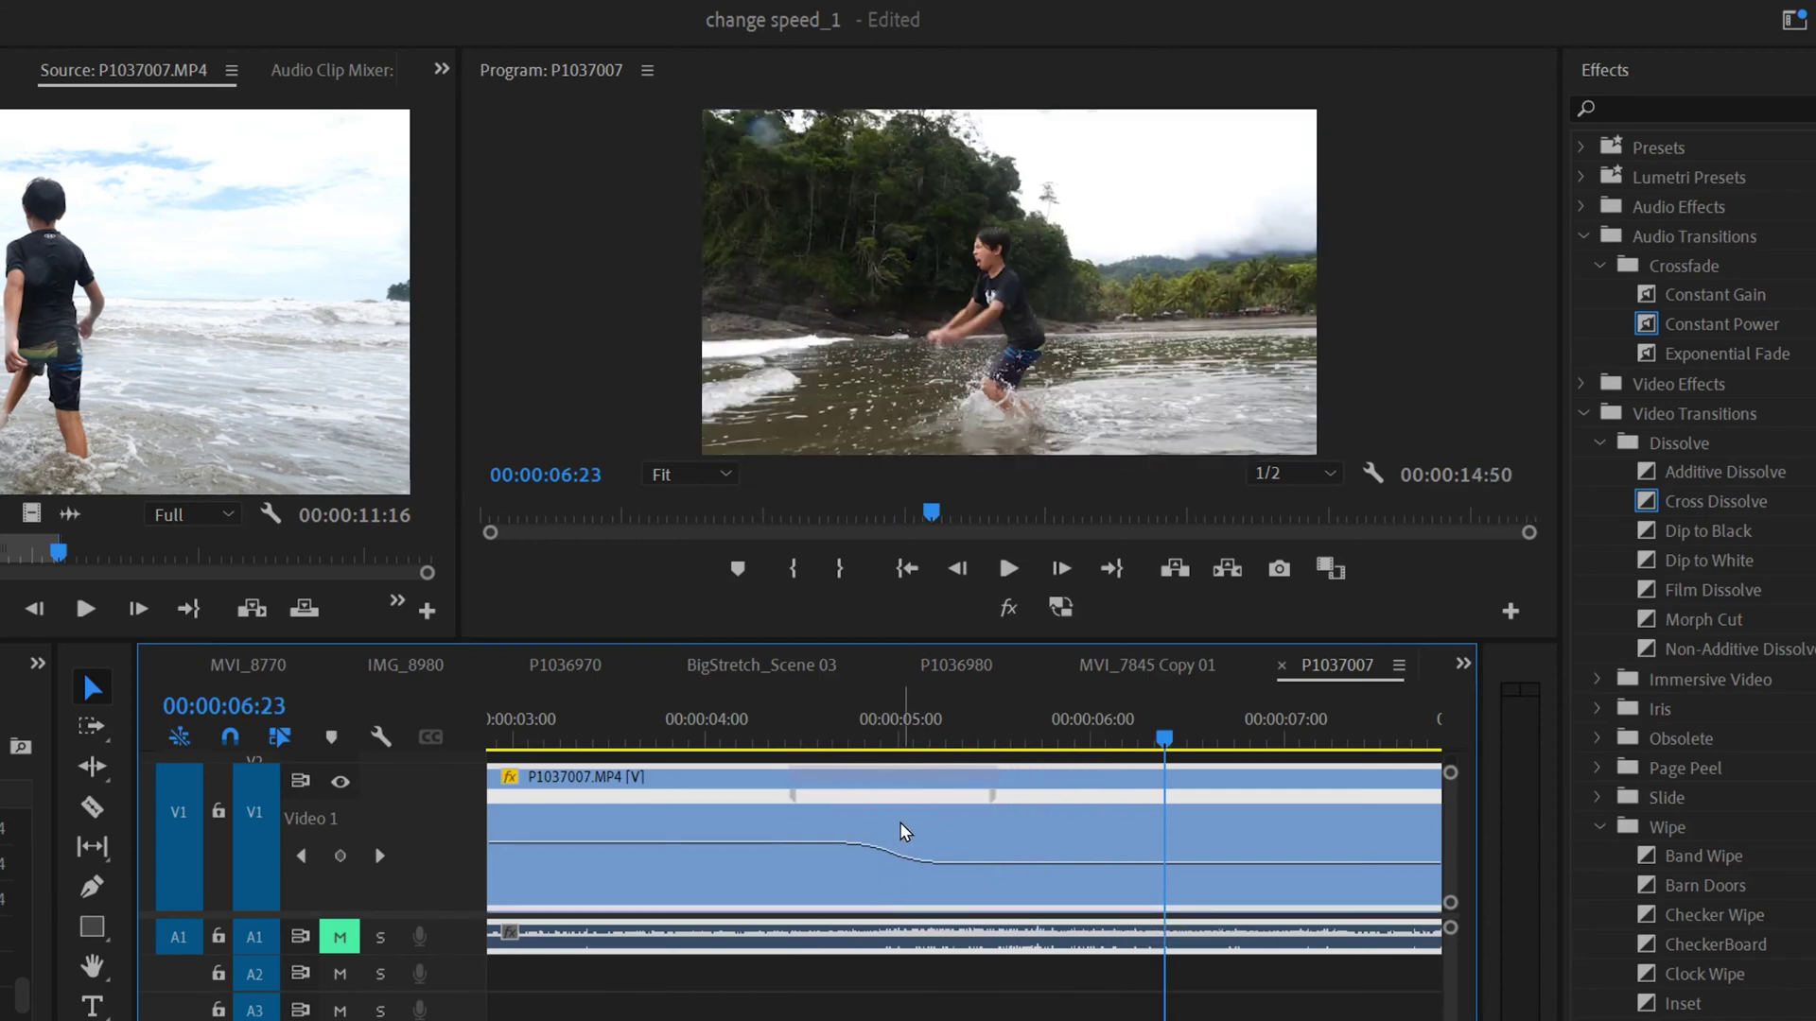
click(792, 800)
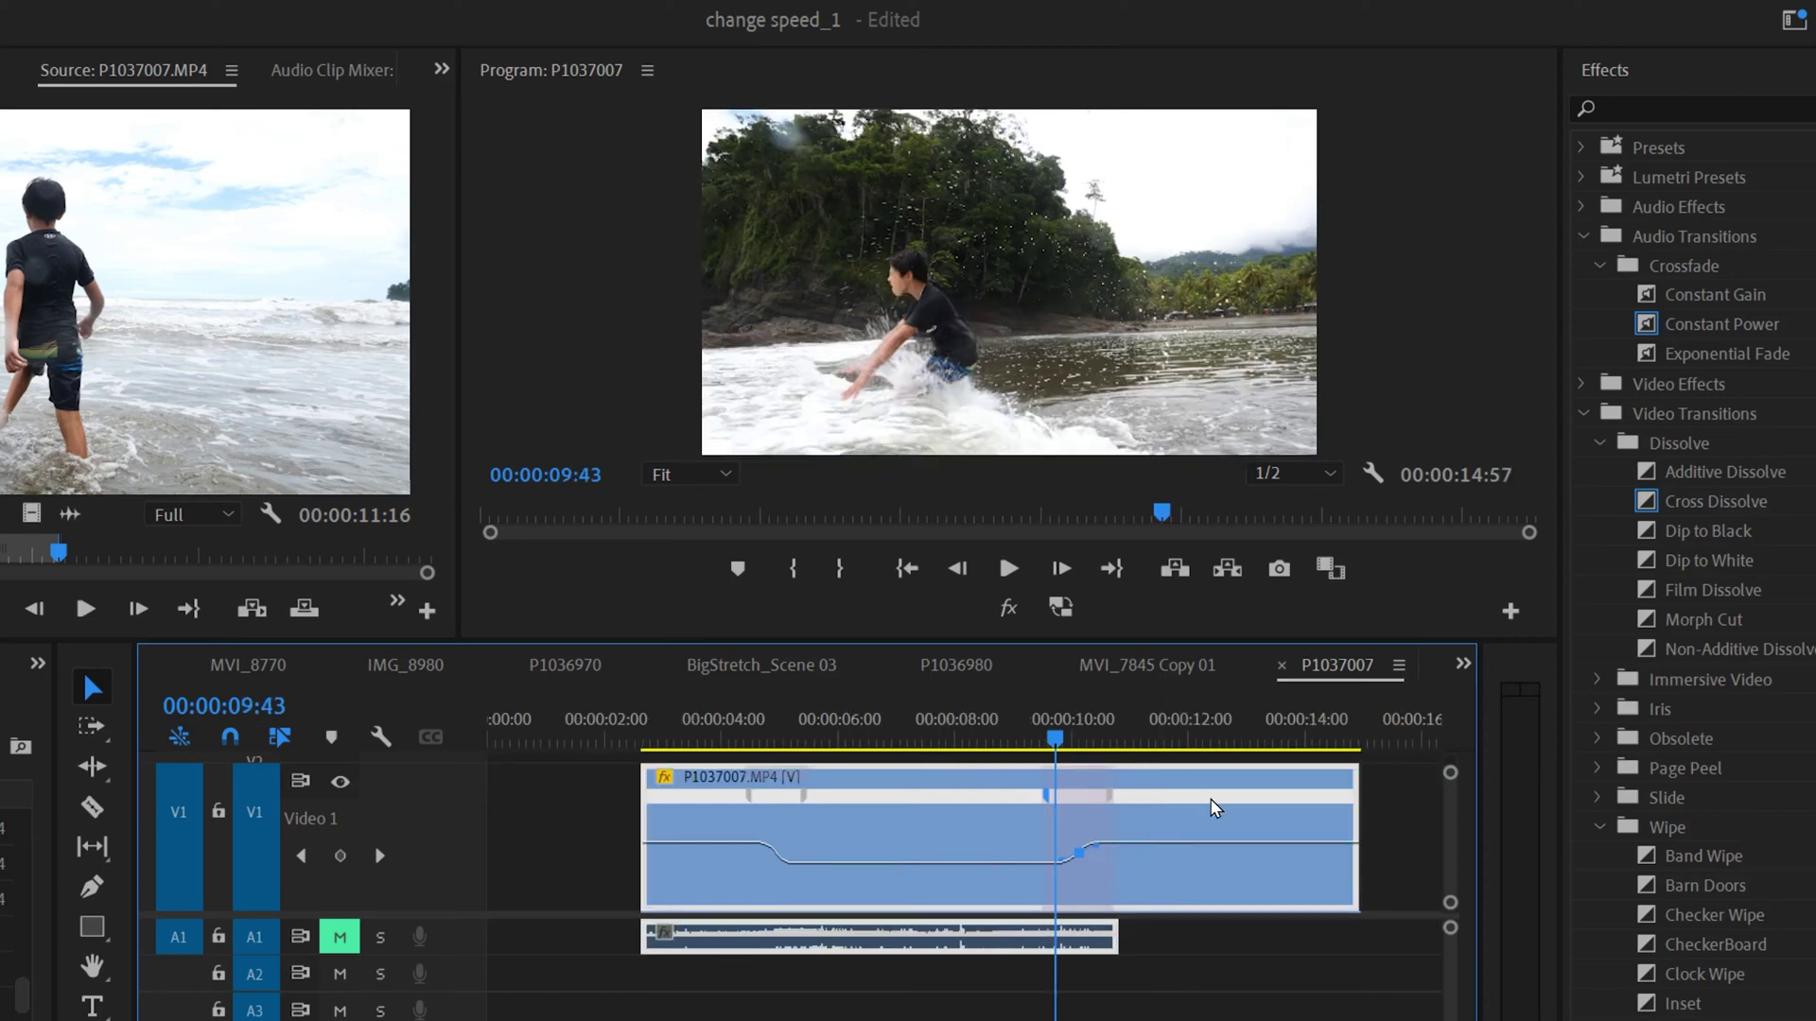
Step: Add a speed keyframe at 00:00:12:05, split it into a short ramp and raise the speed of the section after it
drag(1094, 734, 1196, 728)
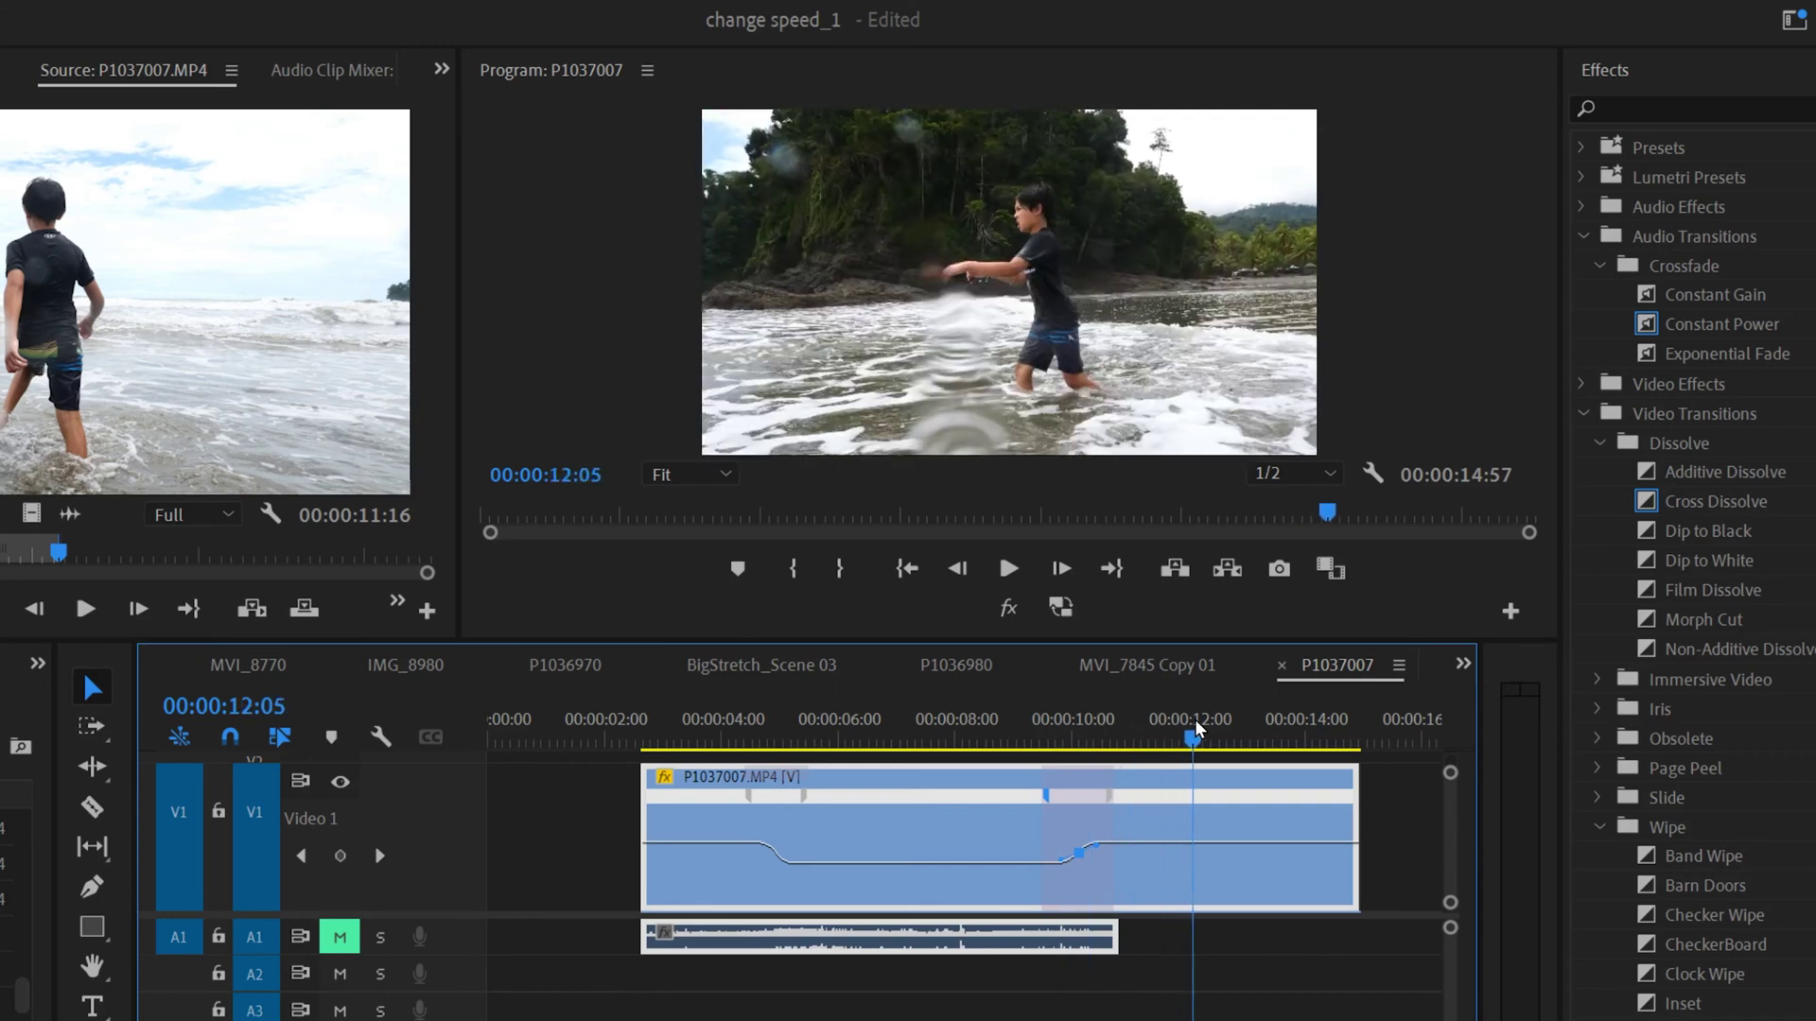
ctrl+click(1190, 844)
drag(1191, 796, 1220, 797)
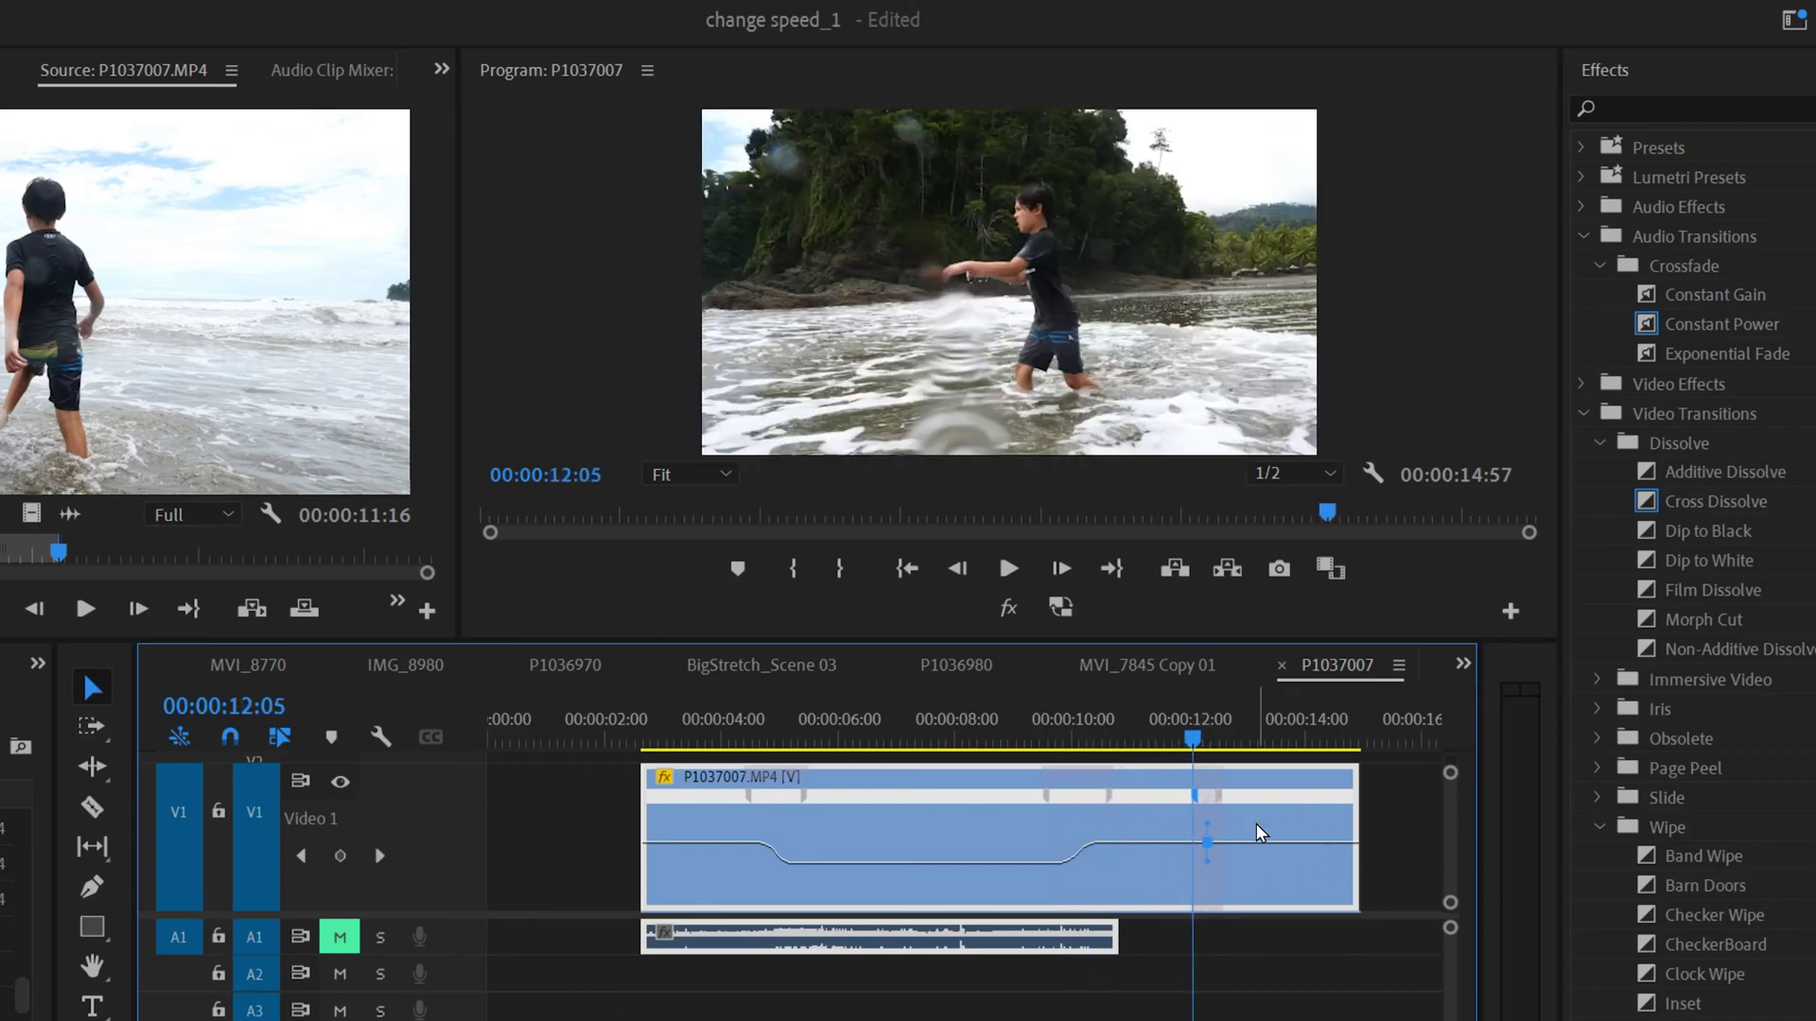
drag(1267, 856, 1267, 832)
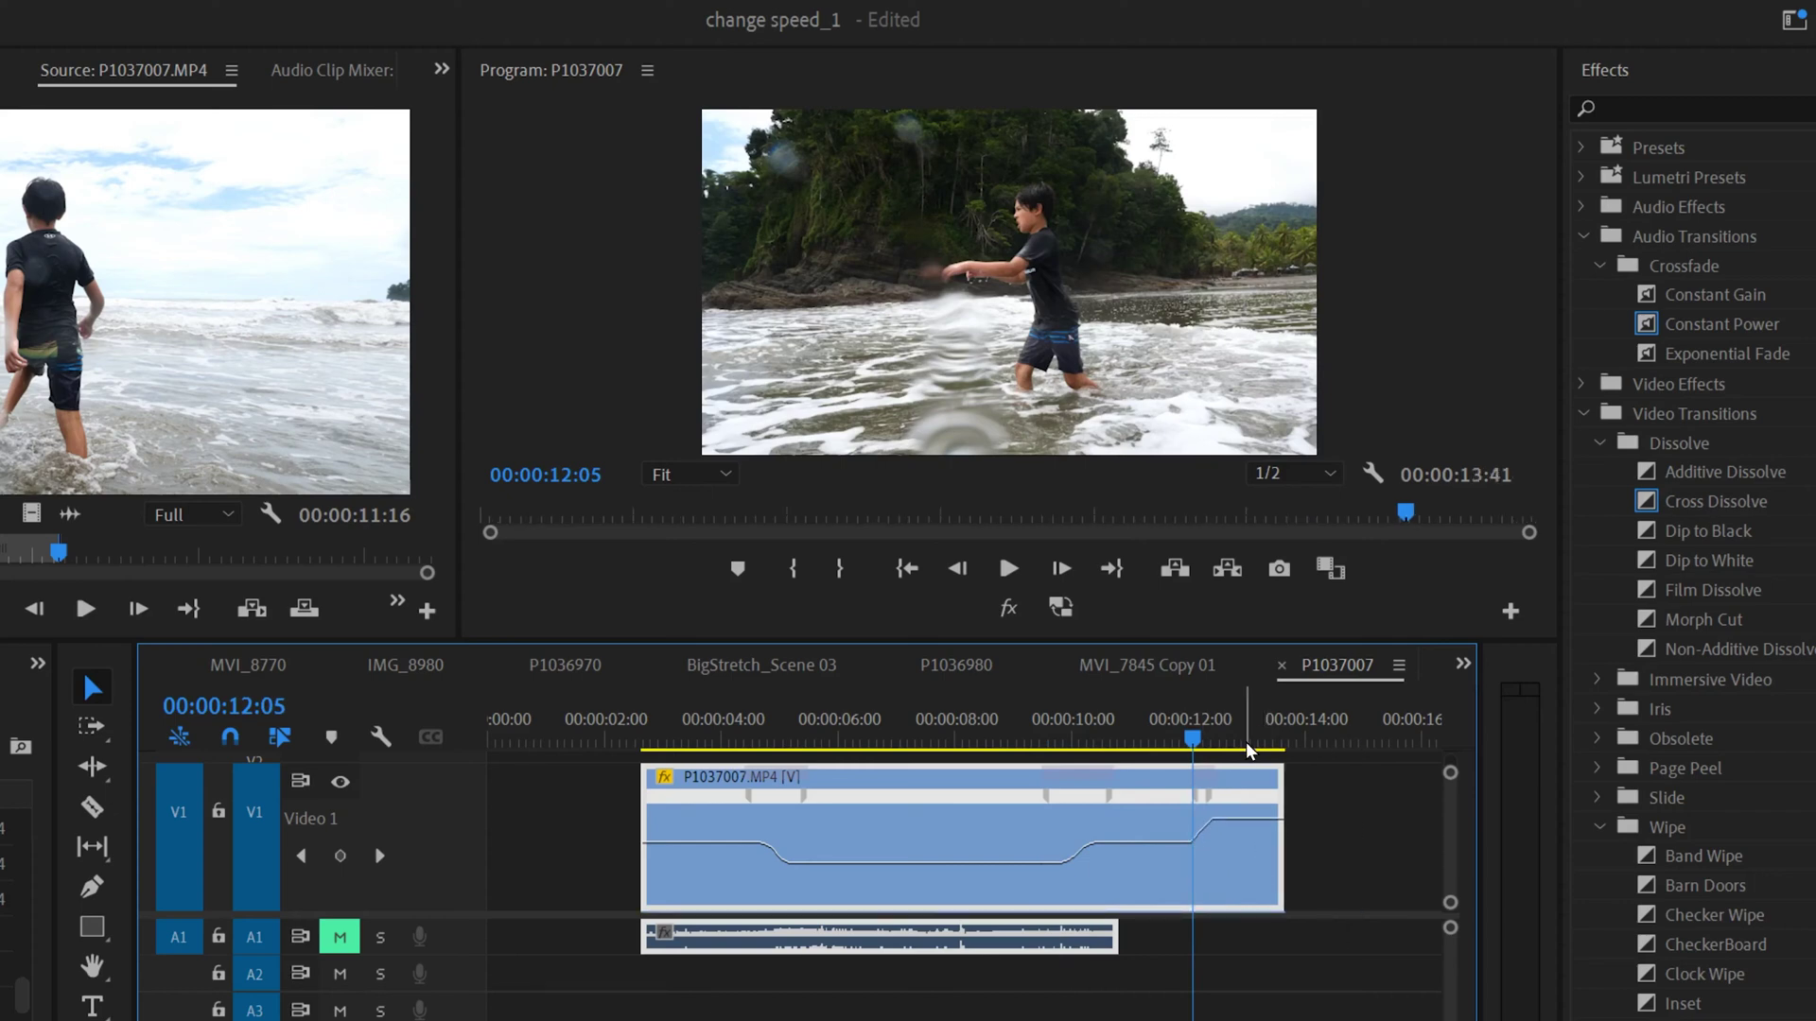
Step: Add a speed keyframe at 00:00:12:54, ramp it and lower the speed of the clip's final section
drag(1227, 742, 1241, 743)
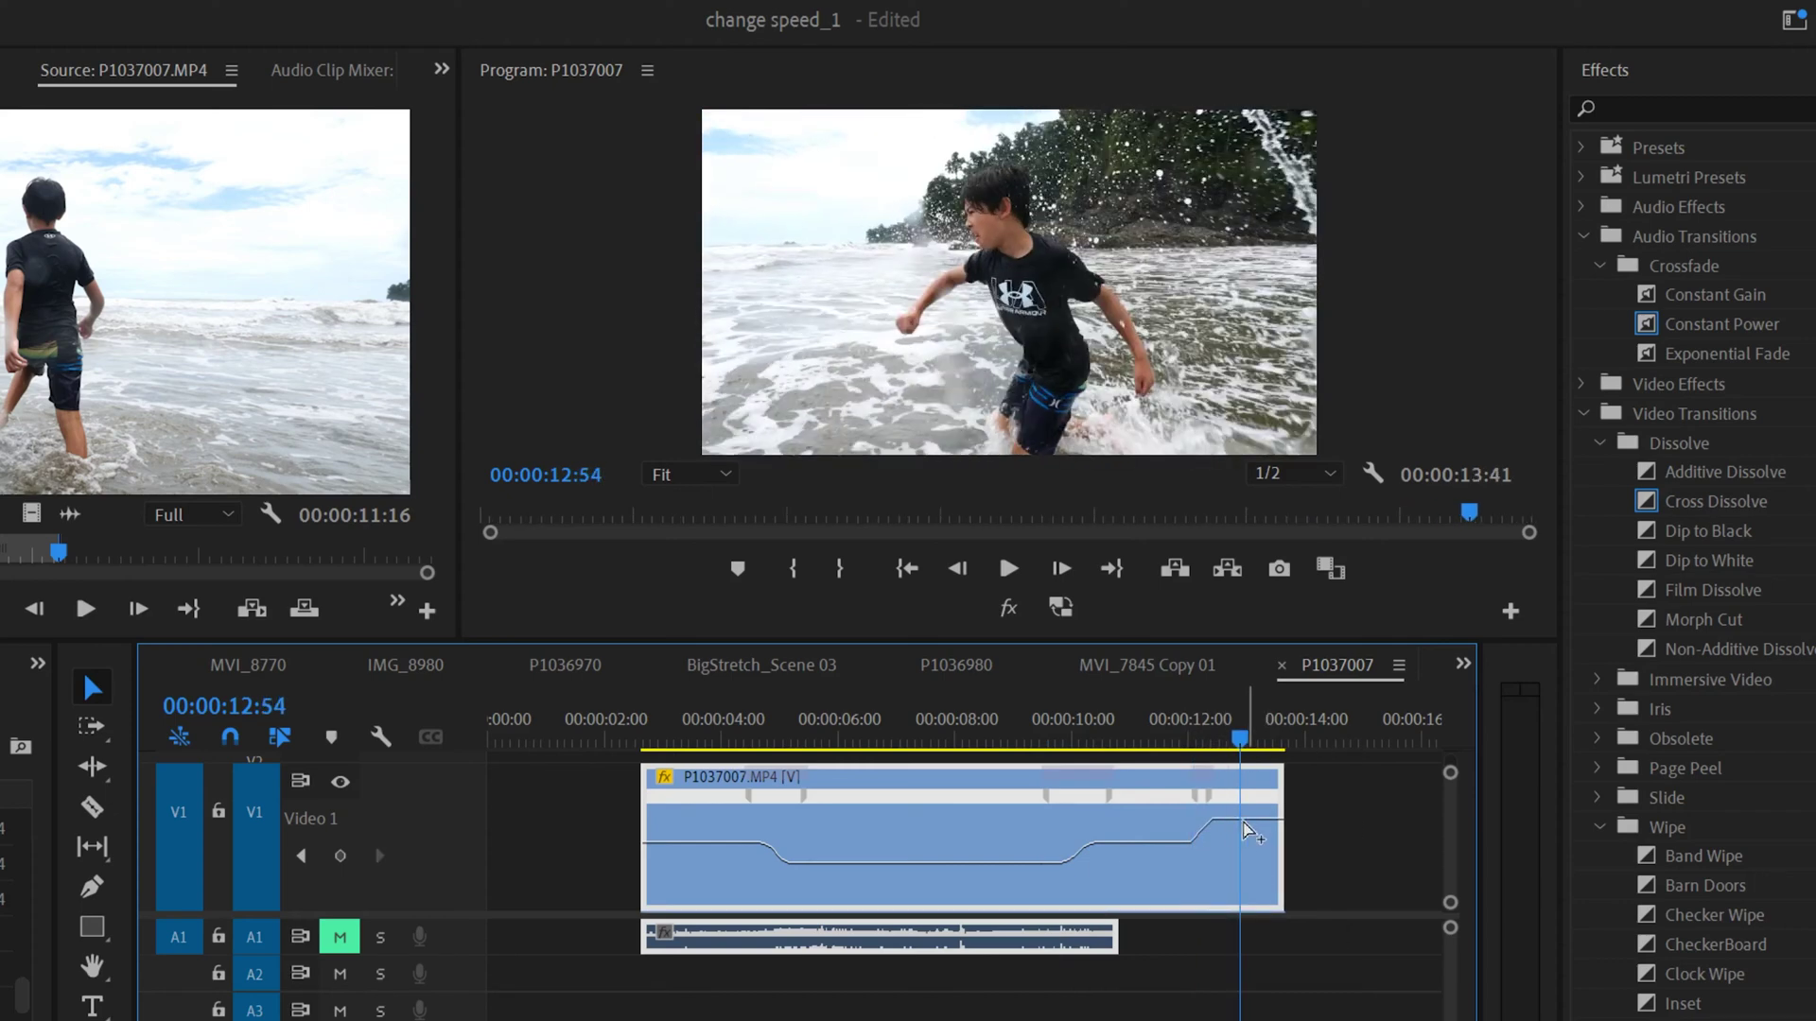
drag(1263, 834, 1263, 916)
drag(1254, 799, 1184, 806)
Step: Play the clip from about 00:00:09:00 through the speed-up and the slow final section
drag(1133, 730, 1009, 730)
click(1008, 569)
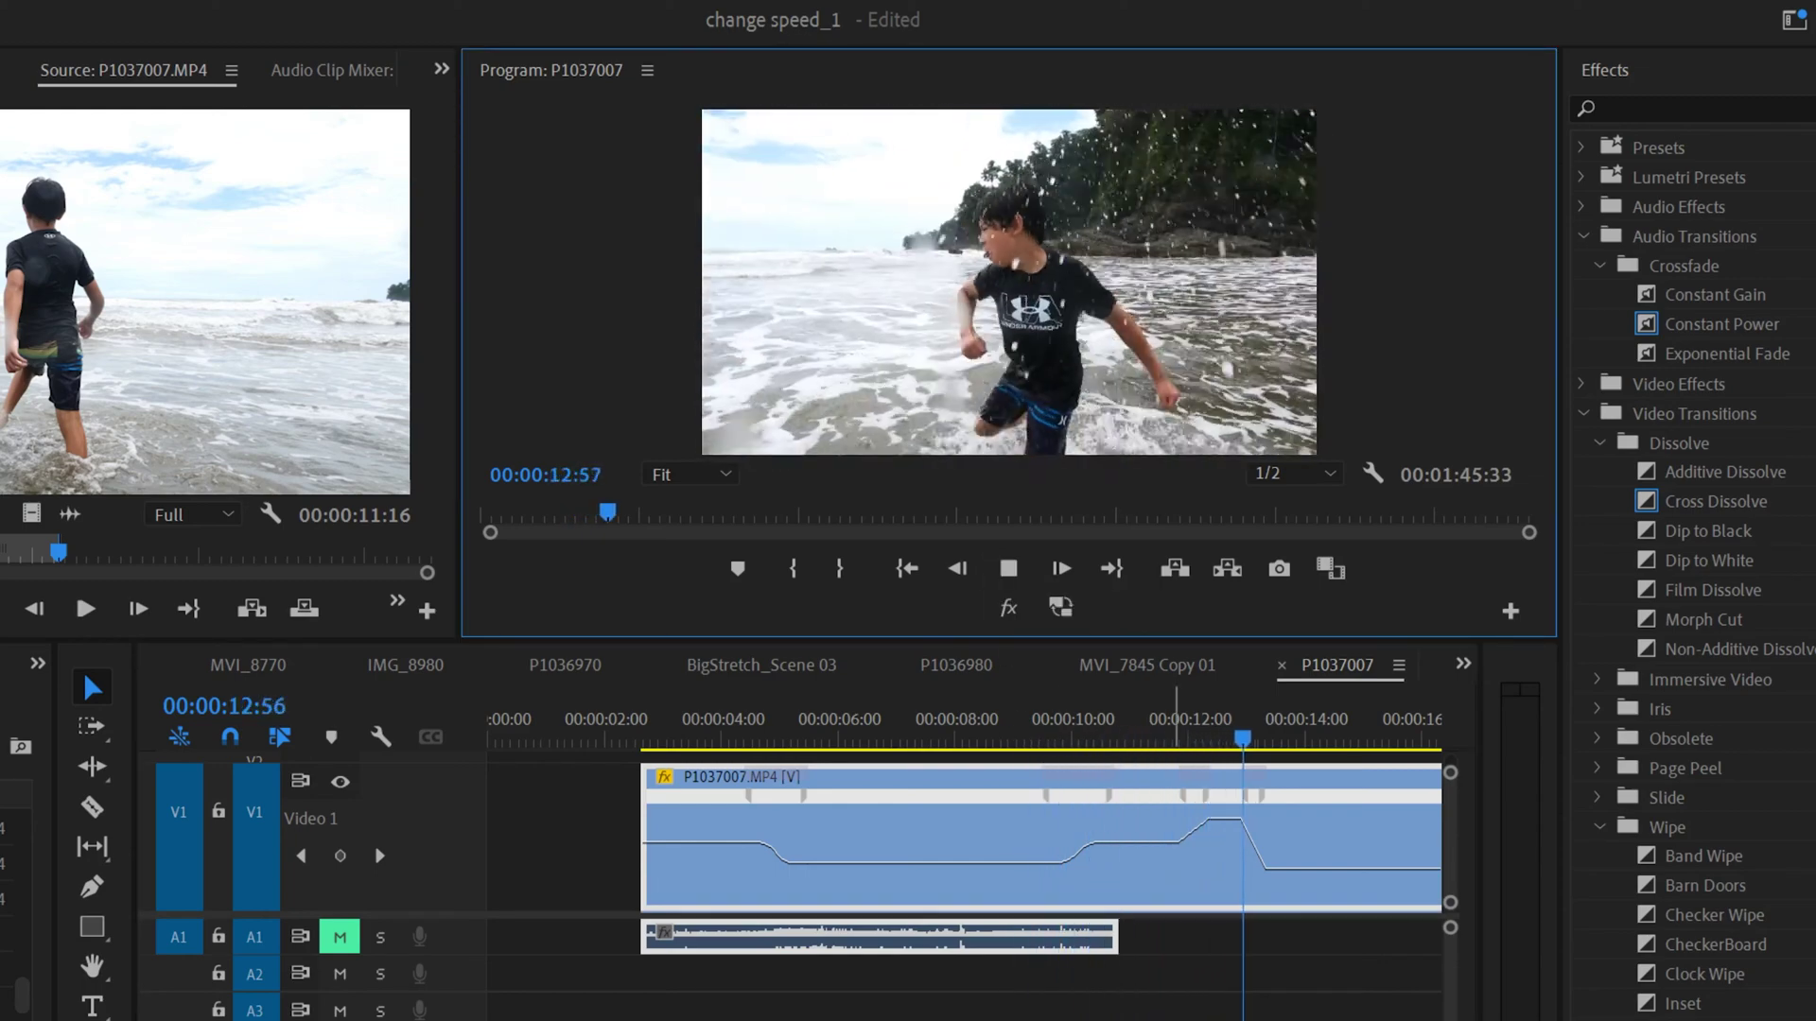
scroll(1122, 756, down, 3)
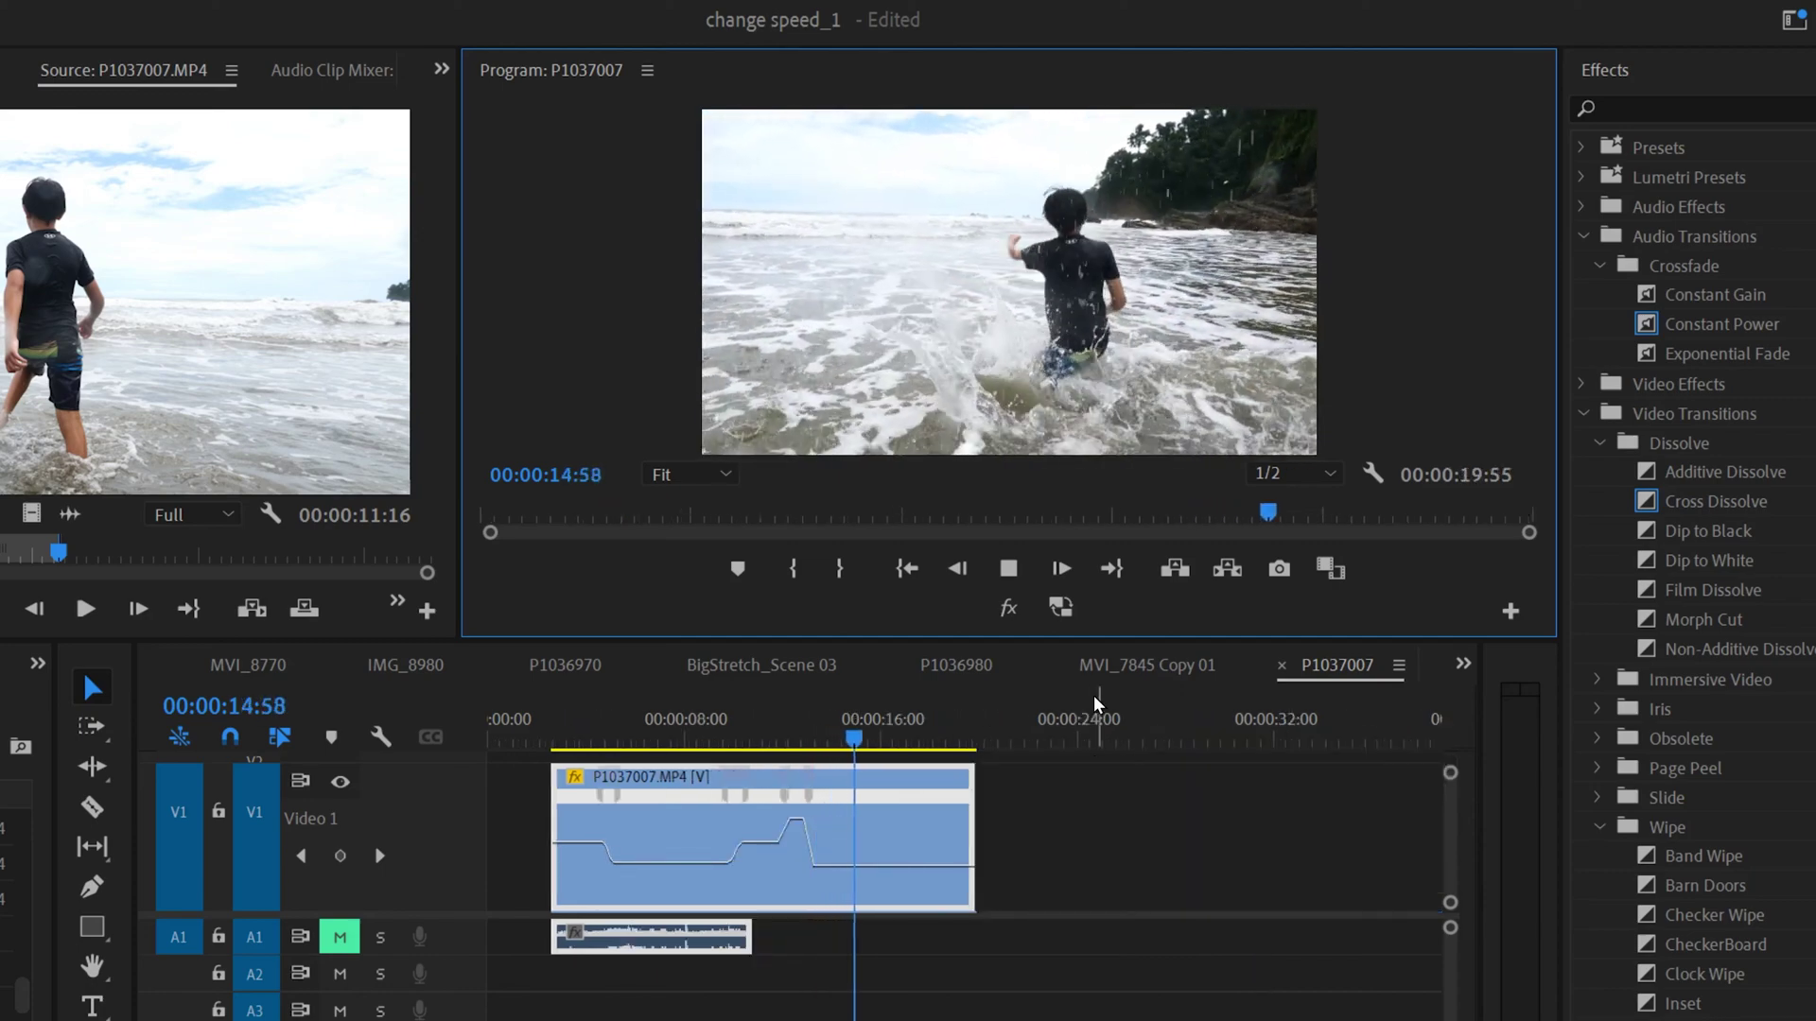
click(1008, 569)
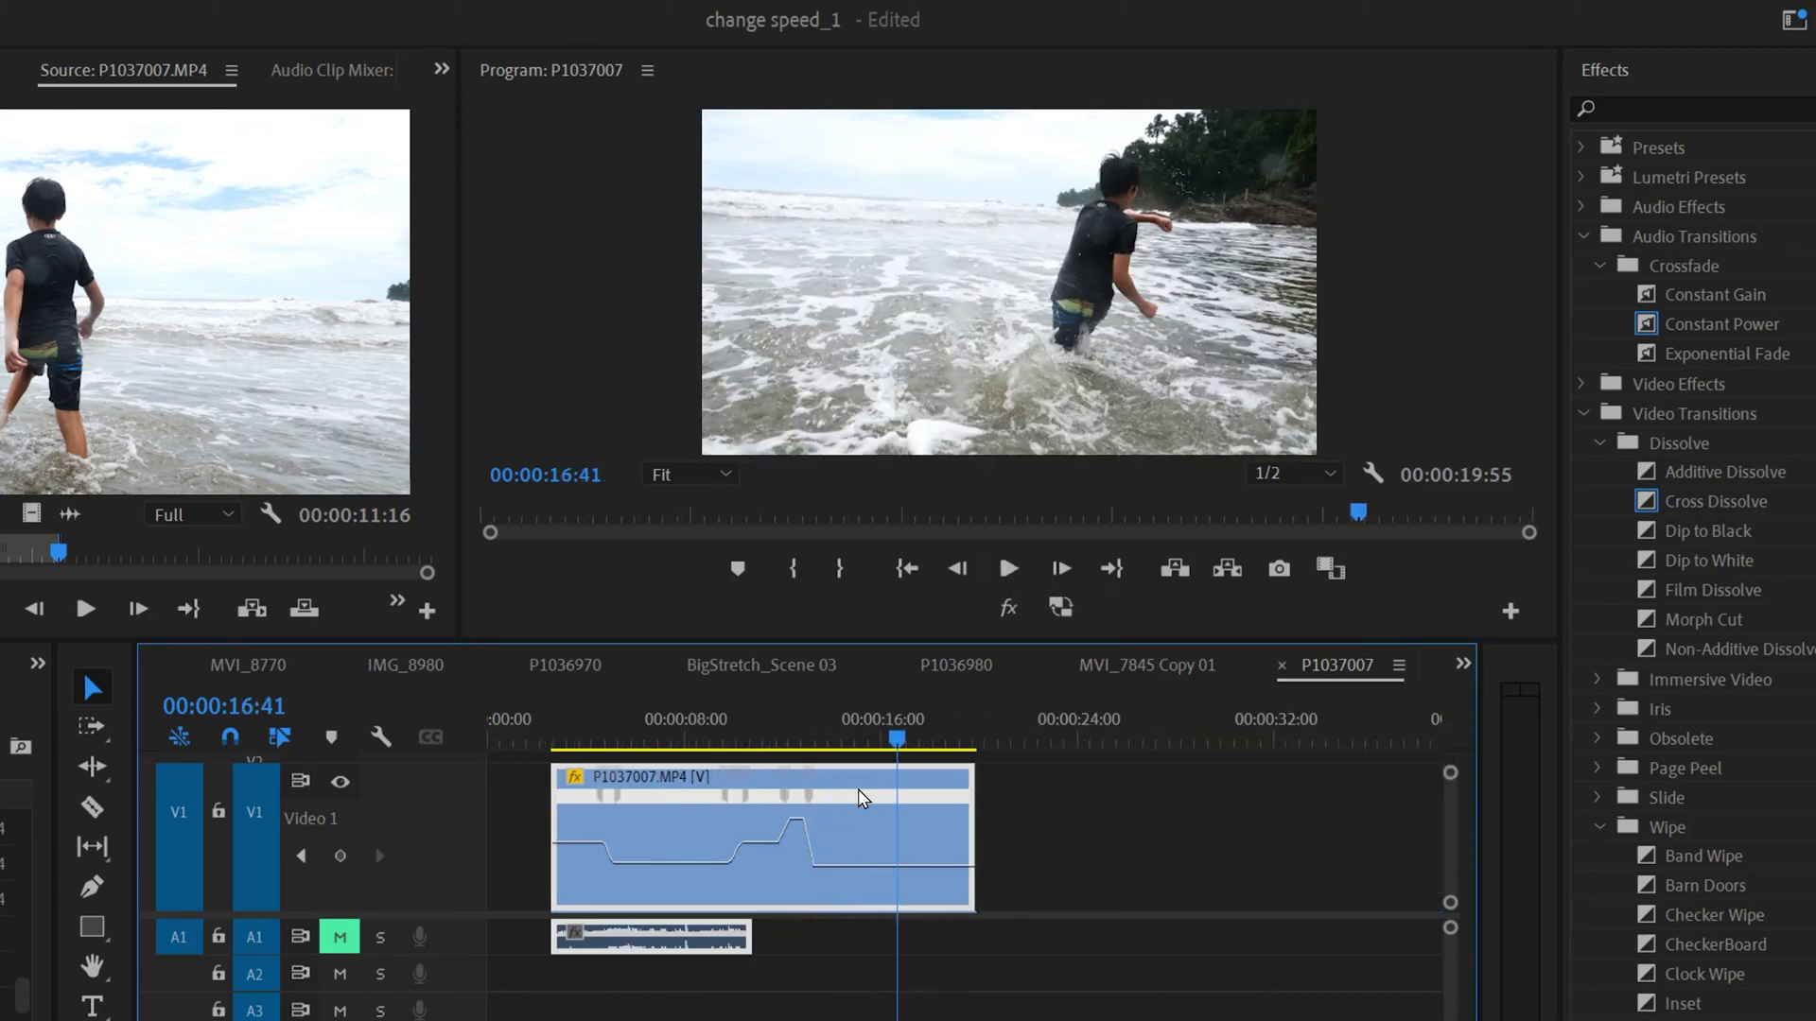
Step: Change the Time Interpolation method of the P1037007.MP4 clip
right_click(924, 840)
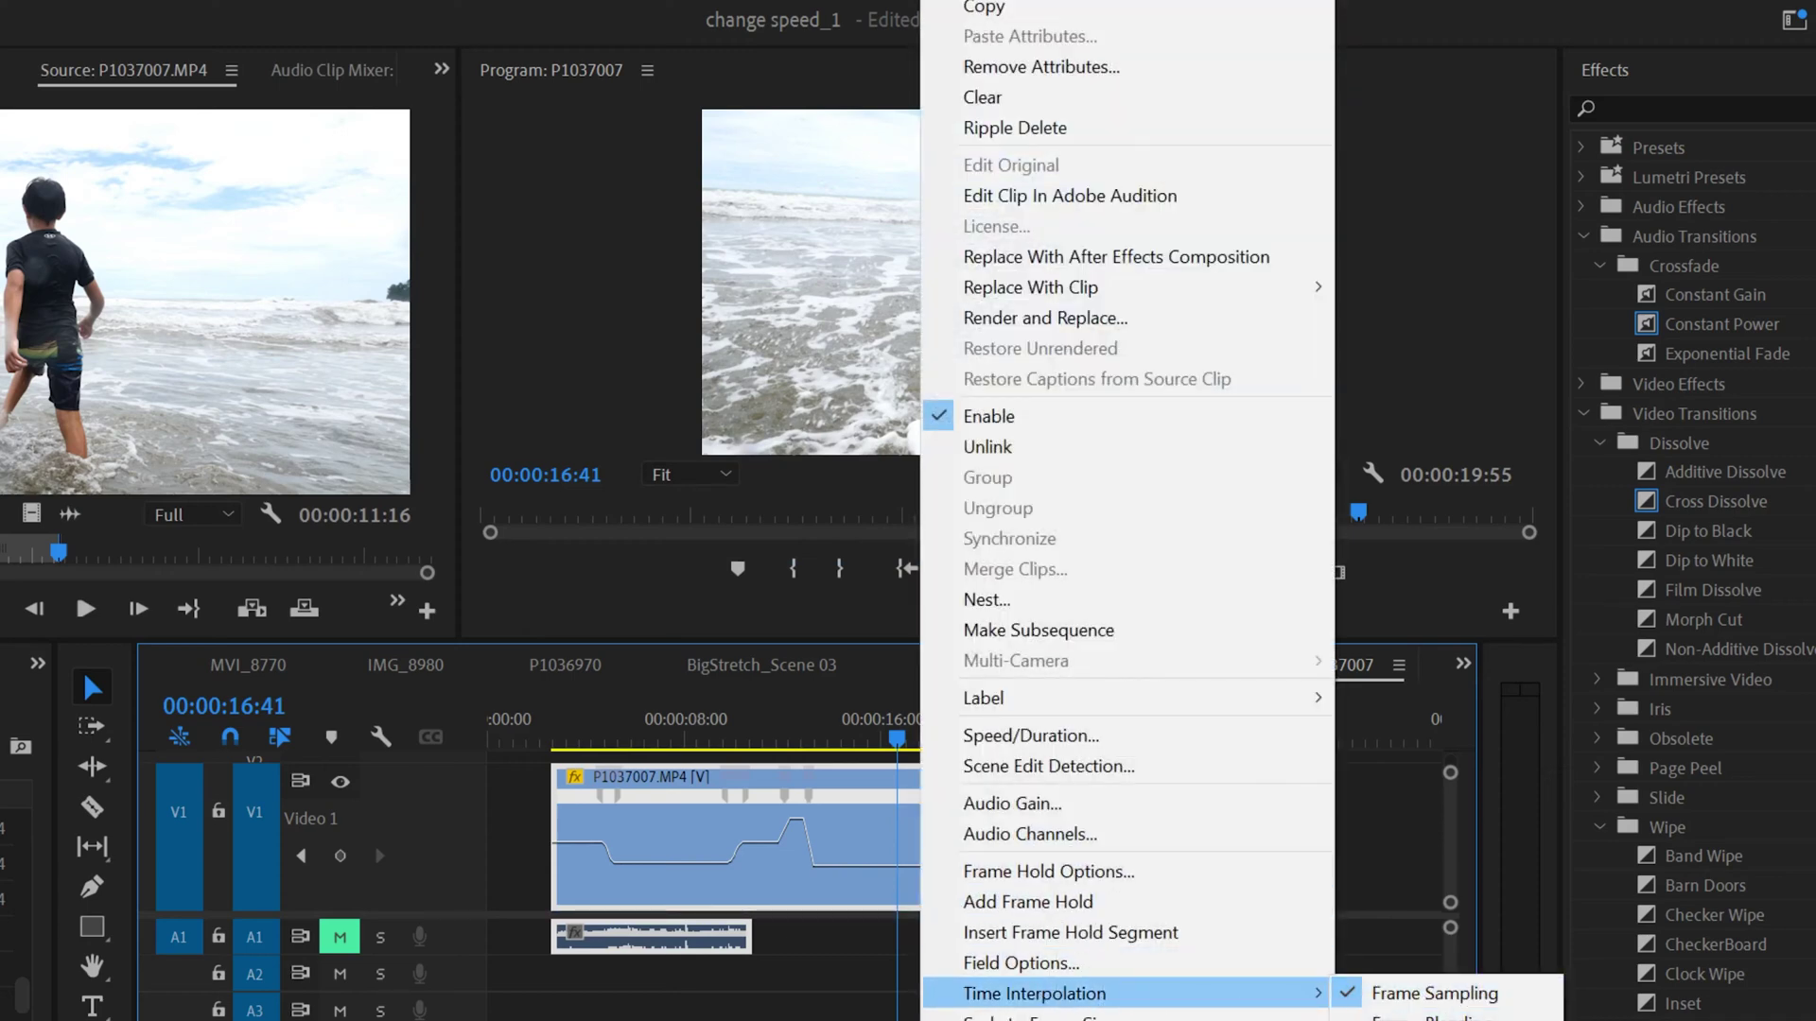
click(1422, 1014)
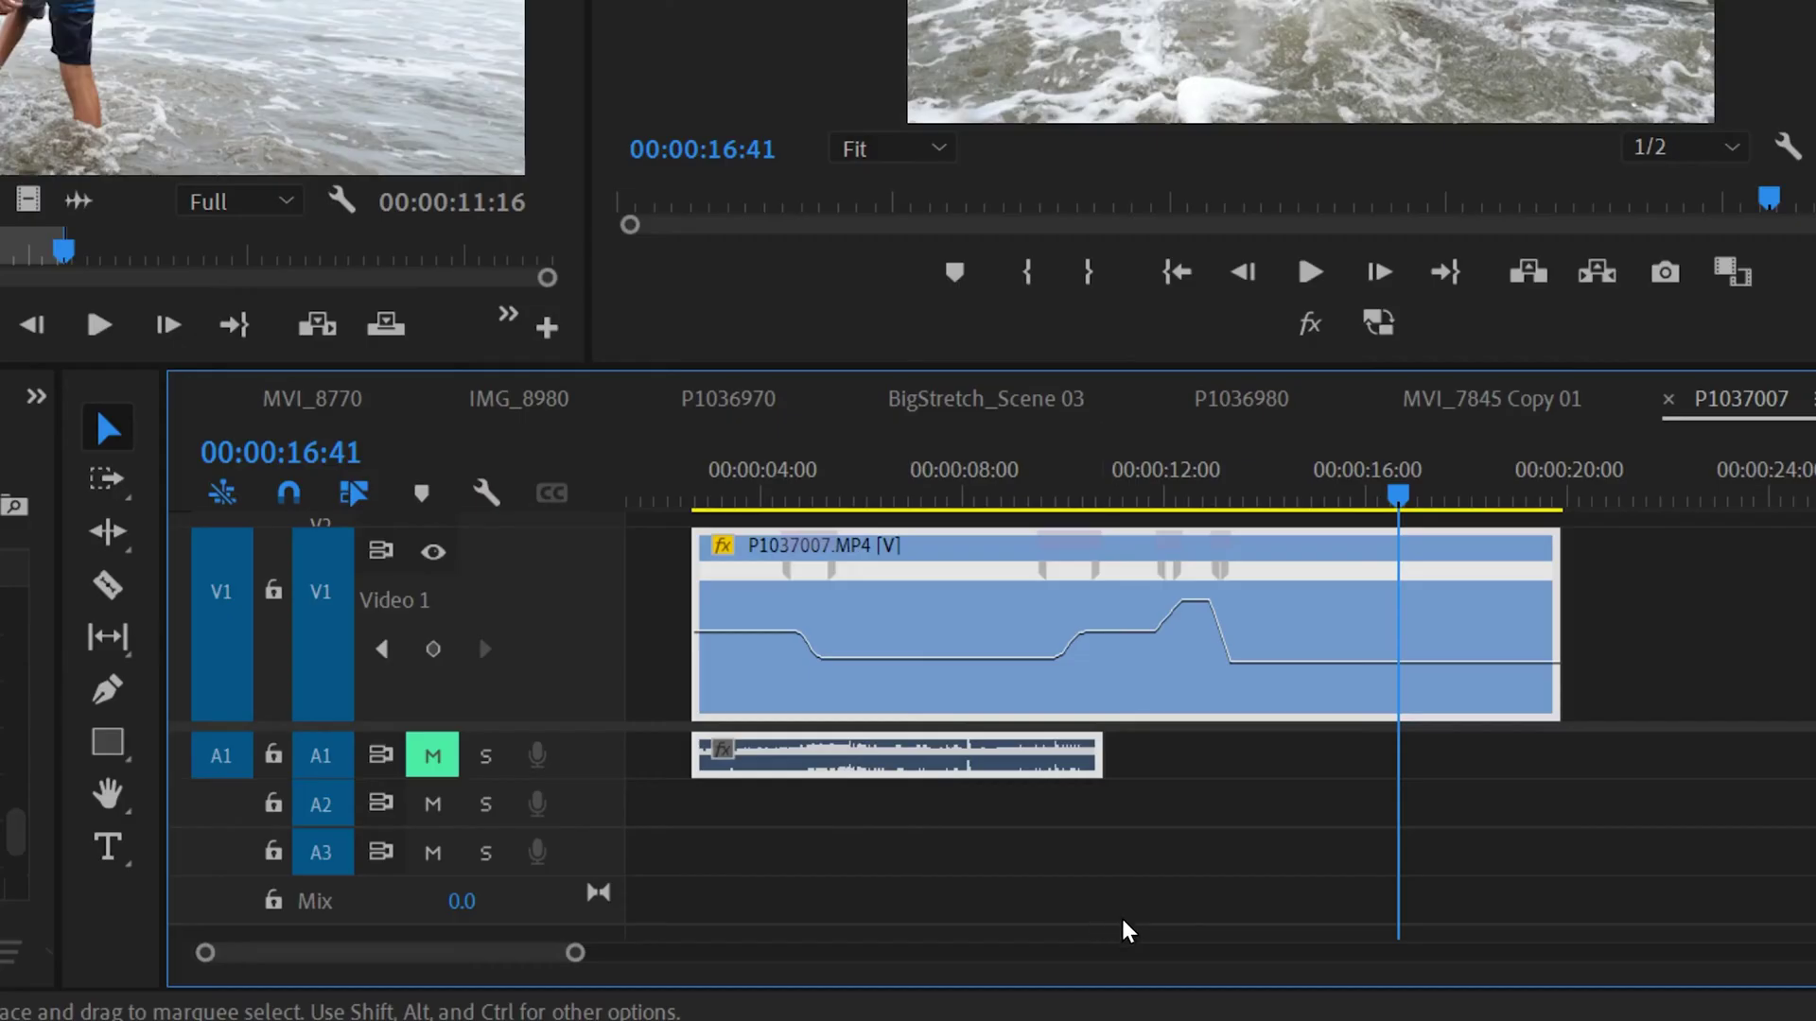
Step: Unmute audio track A1 and lock video track V1 so only the audio can be cut
click(436, 761)
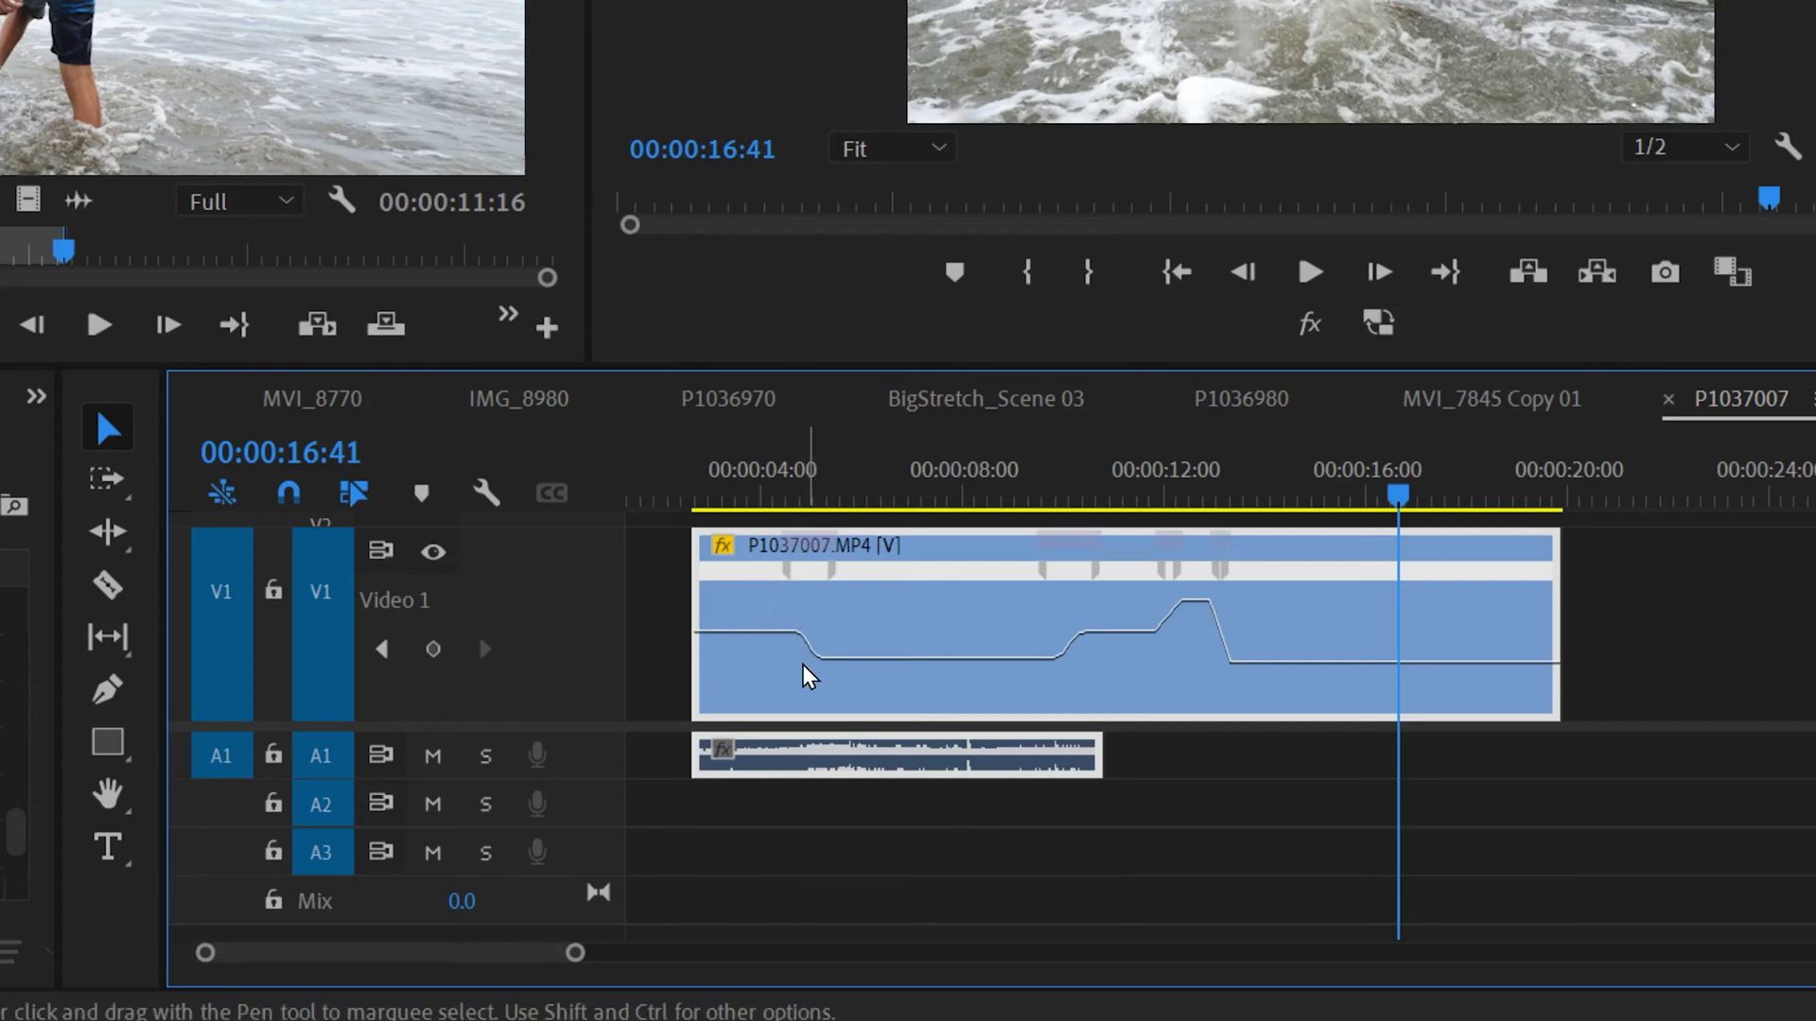
click(109, 591)
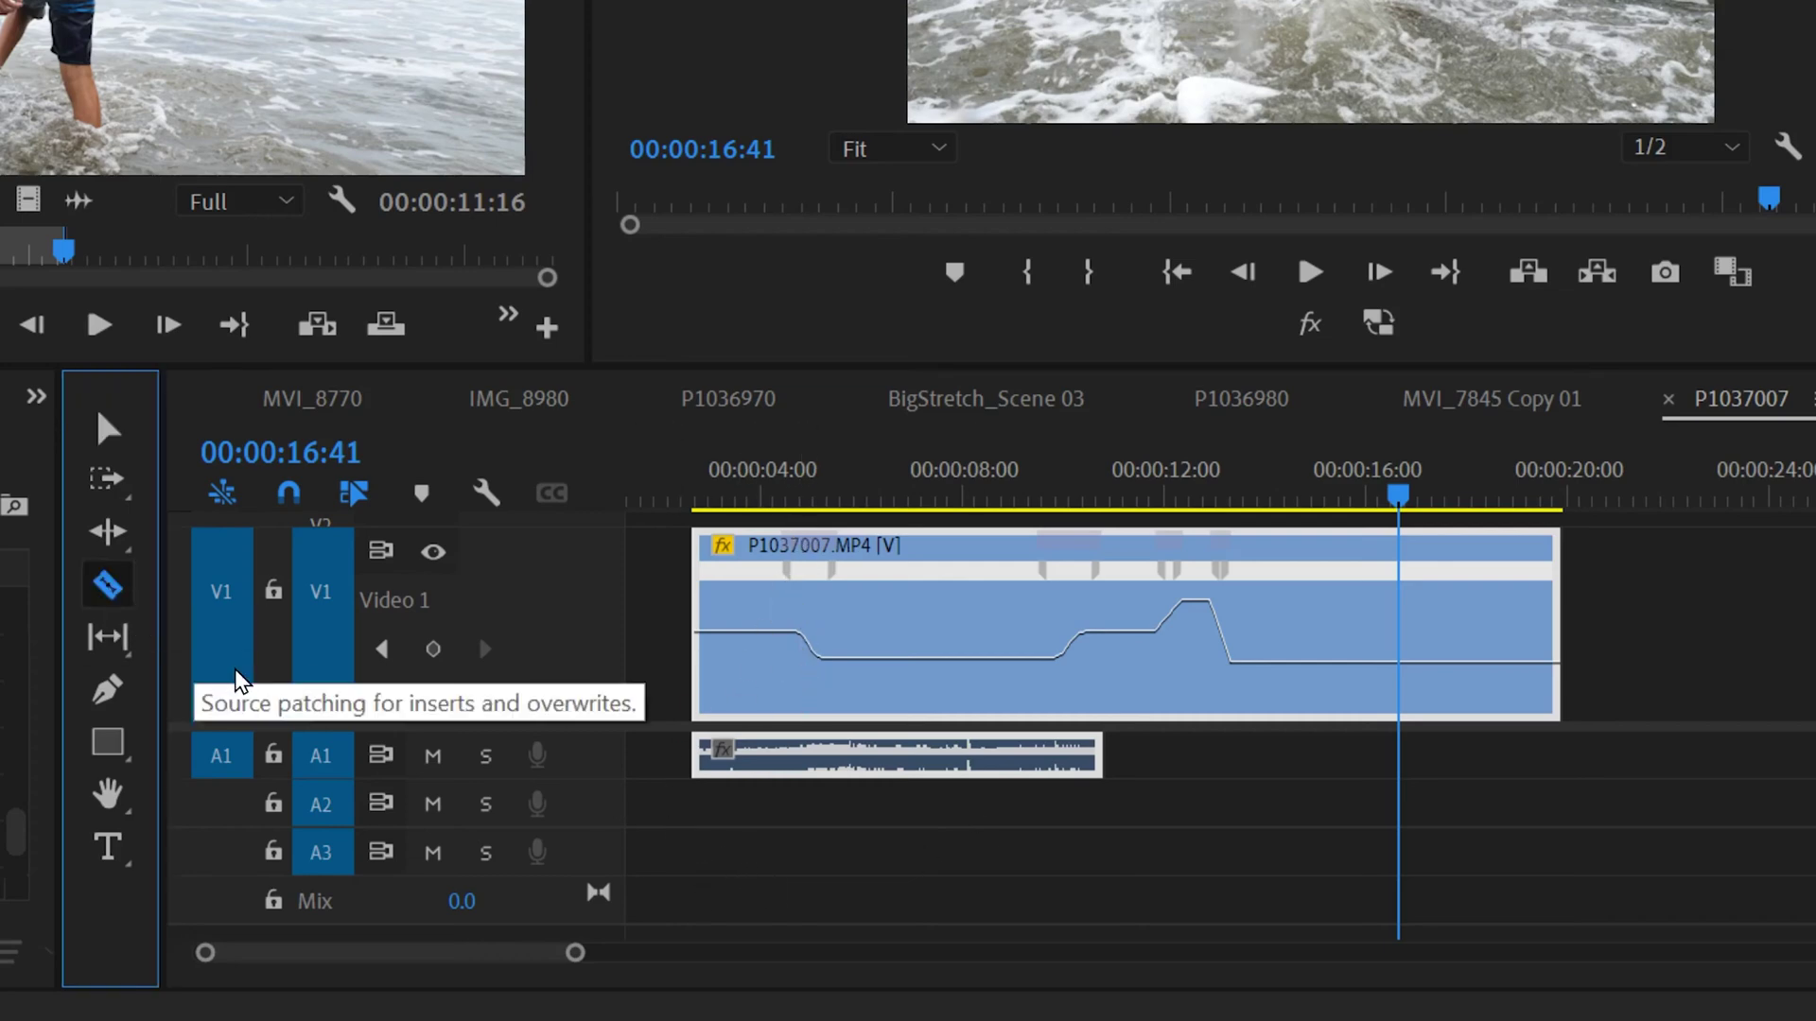
click(275, 596)
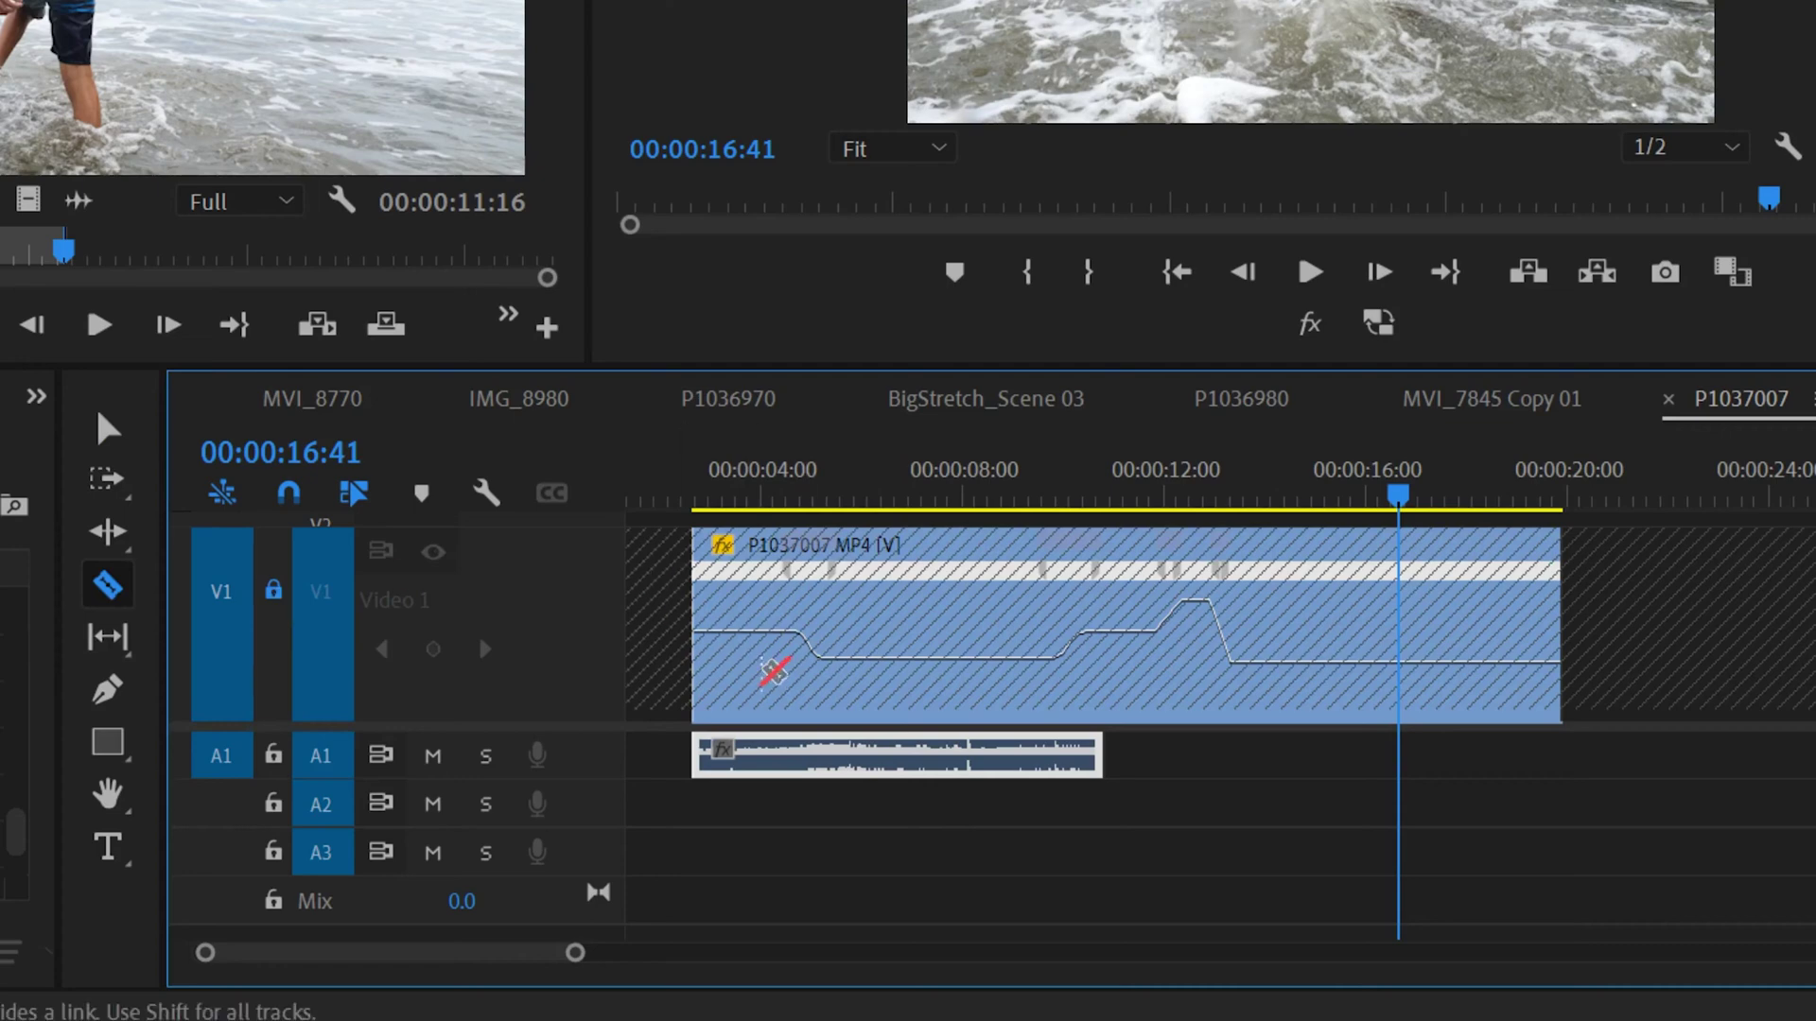
Step: Cut the audio at about 00:00:05:00, where the video slows down, and lower the speed of the section after the cut
click(806, 747)
click(107, 430)
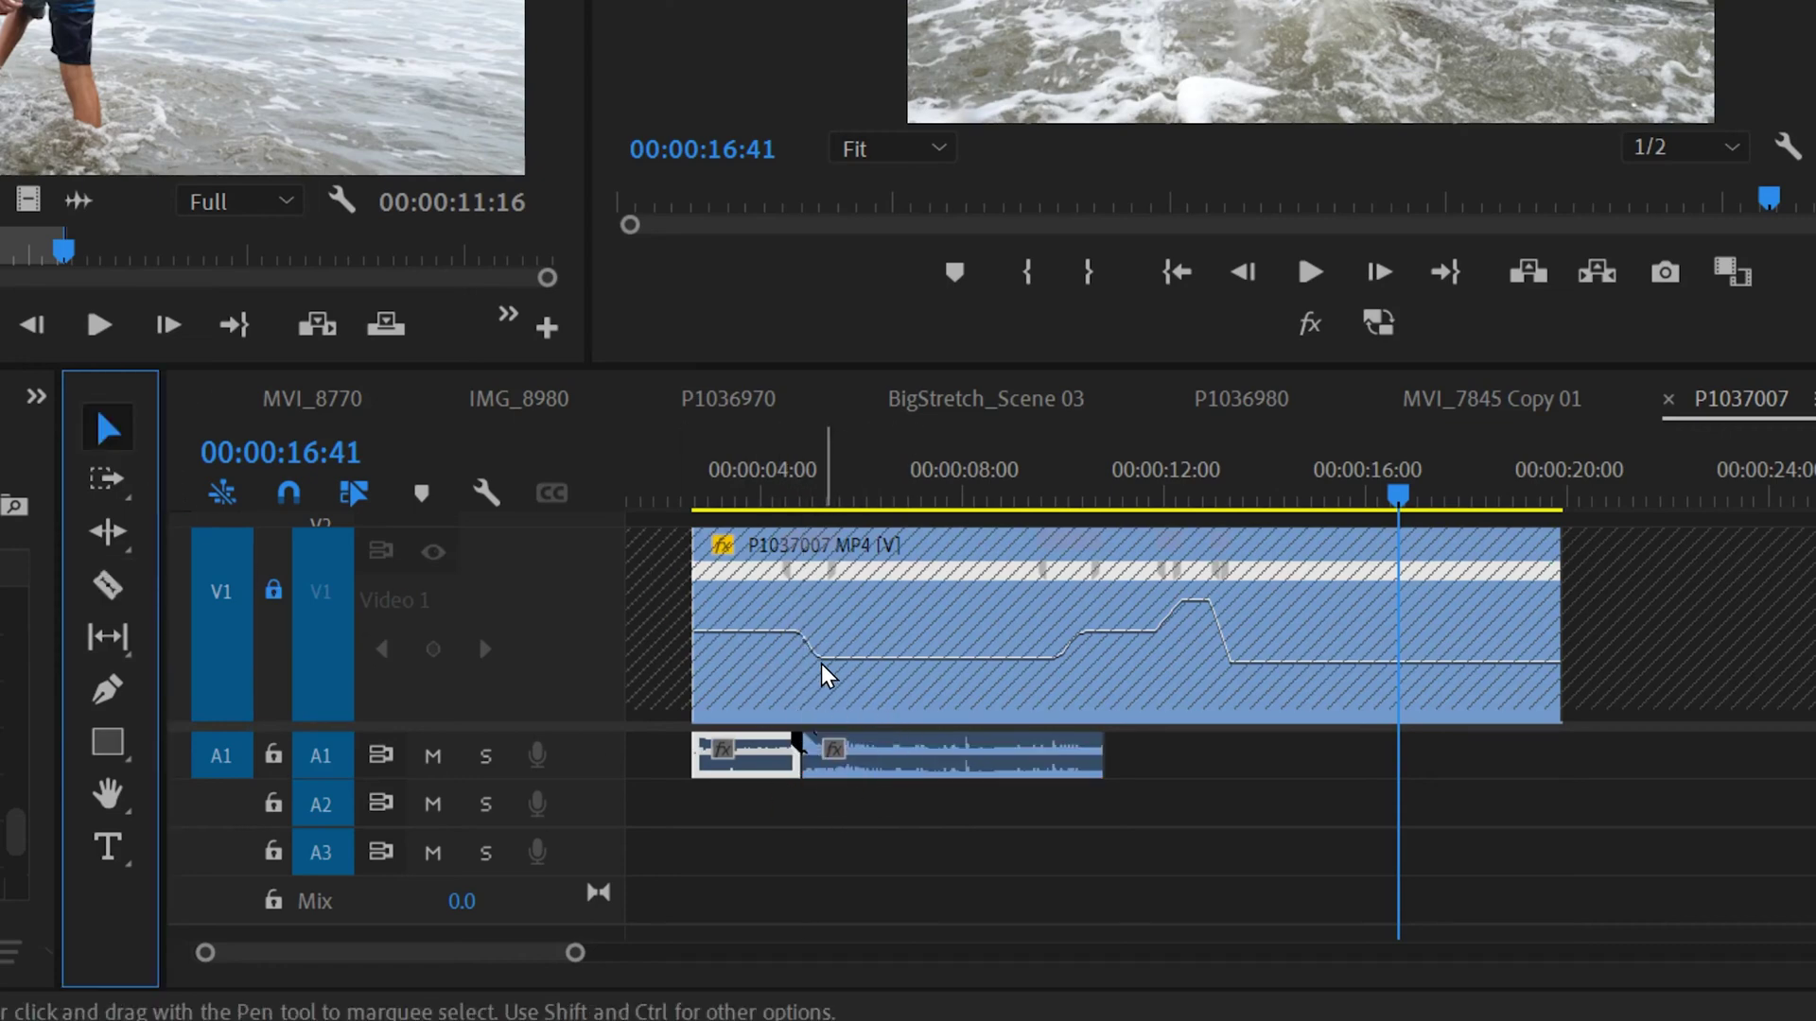
click(887, 771)
right_click(899, 769)
click(1038, 532)
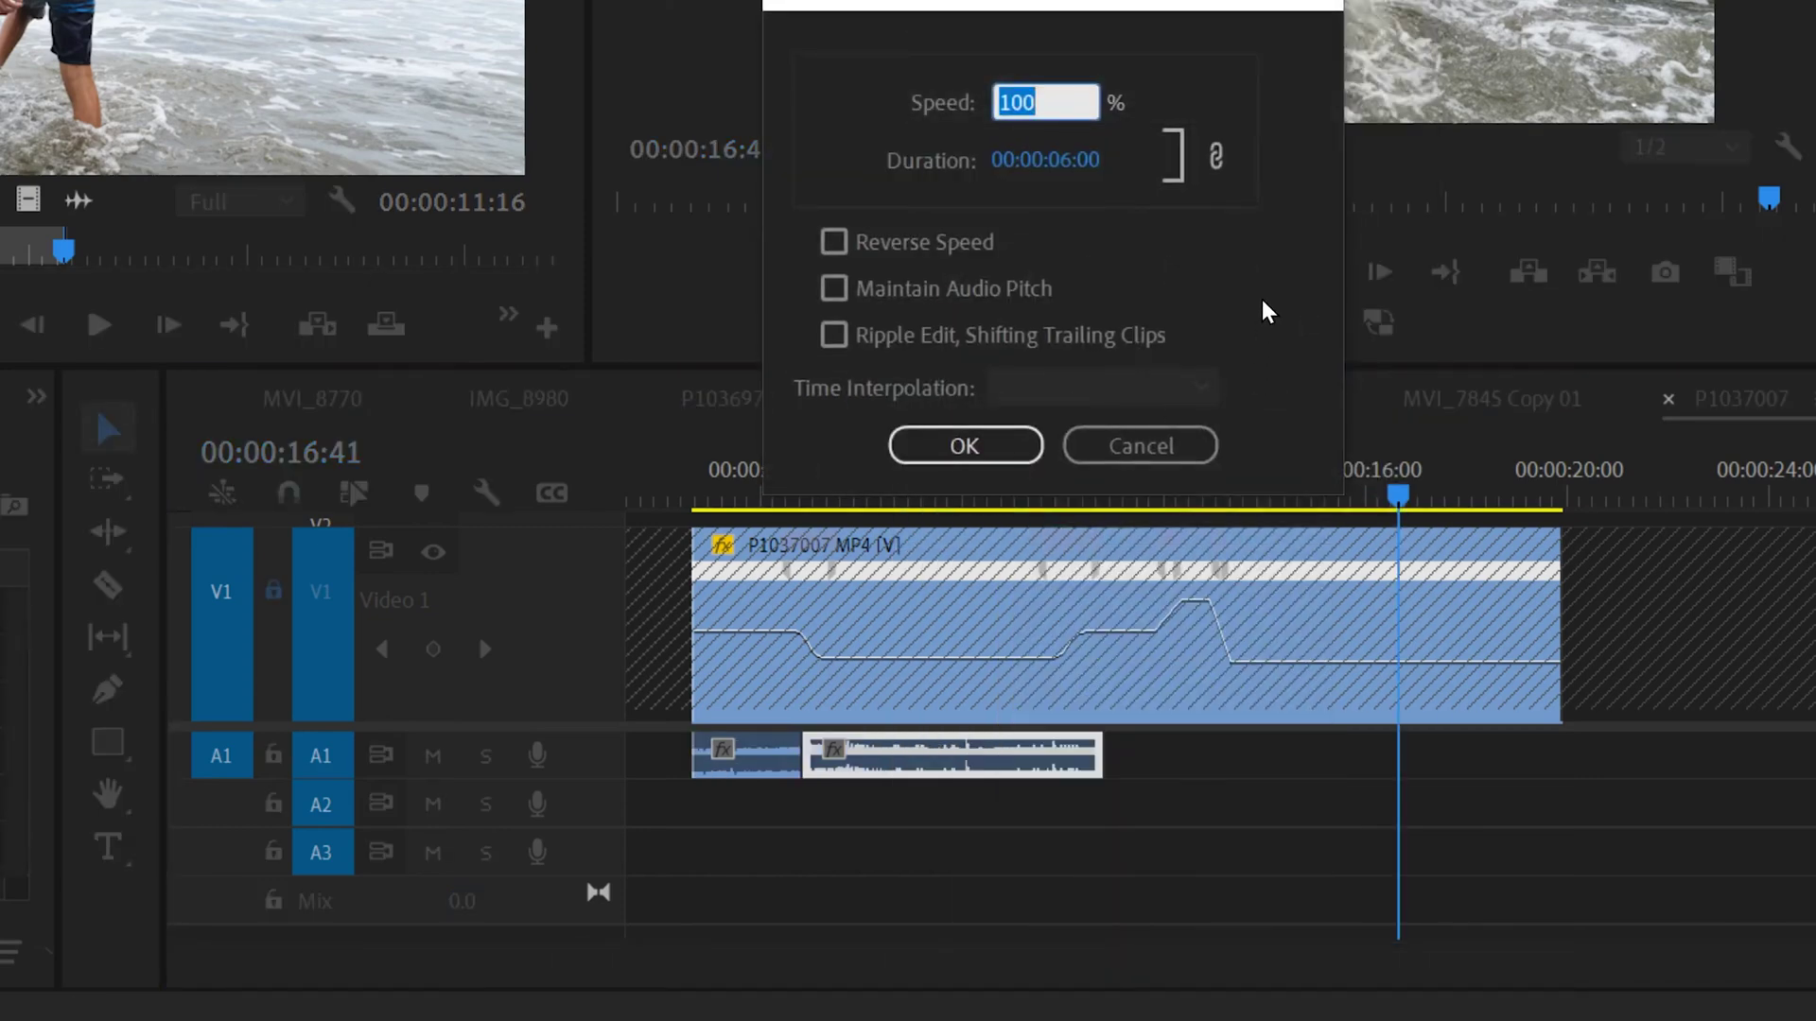
click(965, 446)
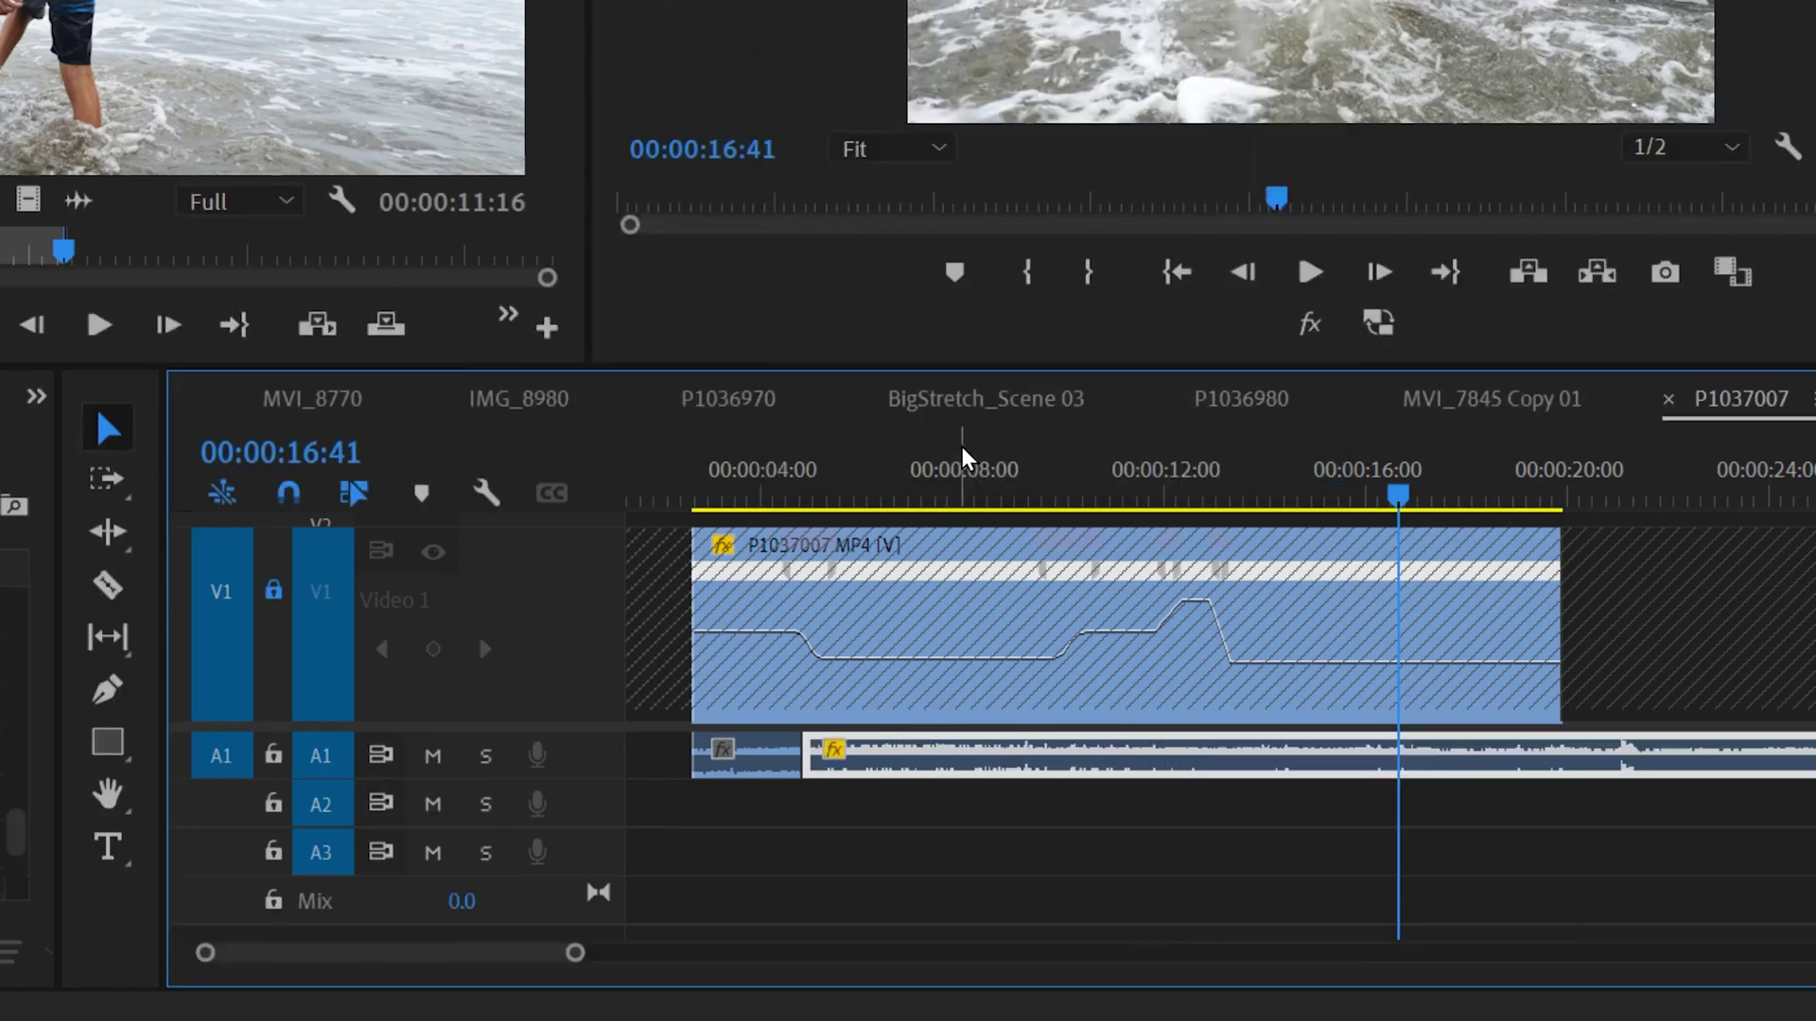
Step: Cut the audio again at about 00:00:10:00, where the video speeds up, and set the last section's speed to 100%
click(118, 593)
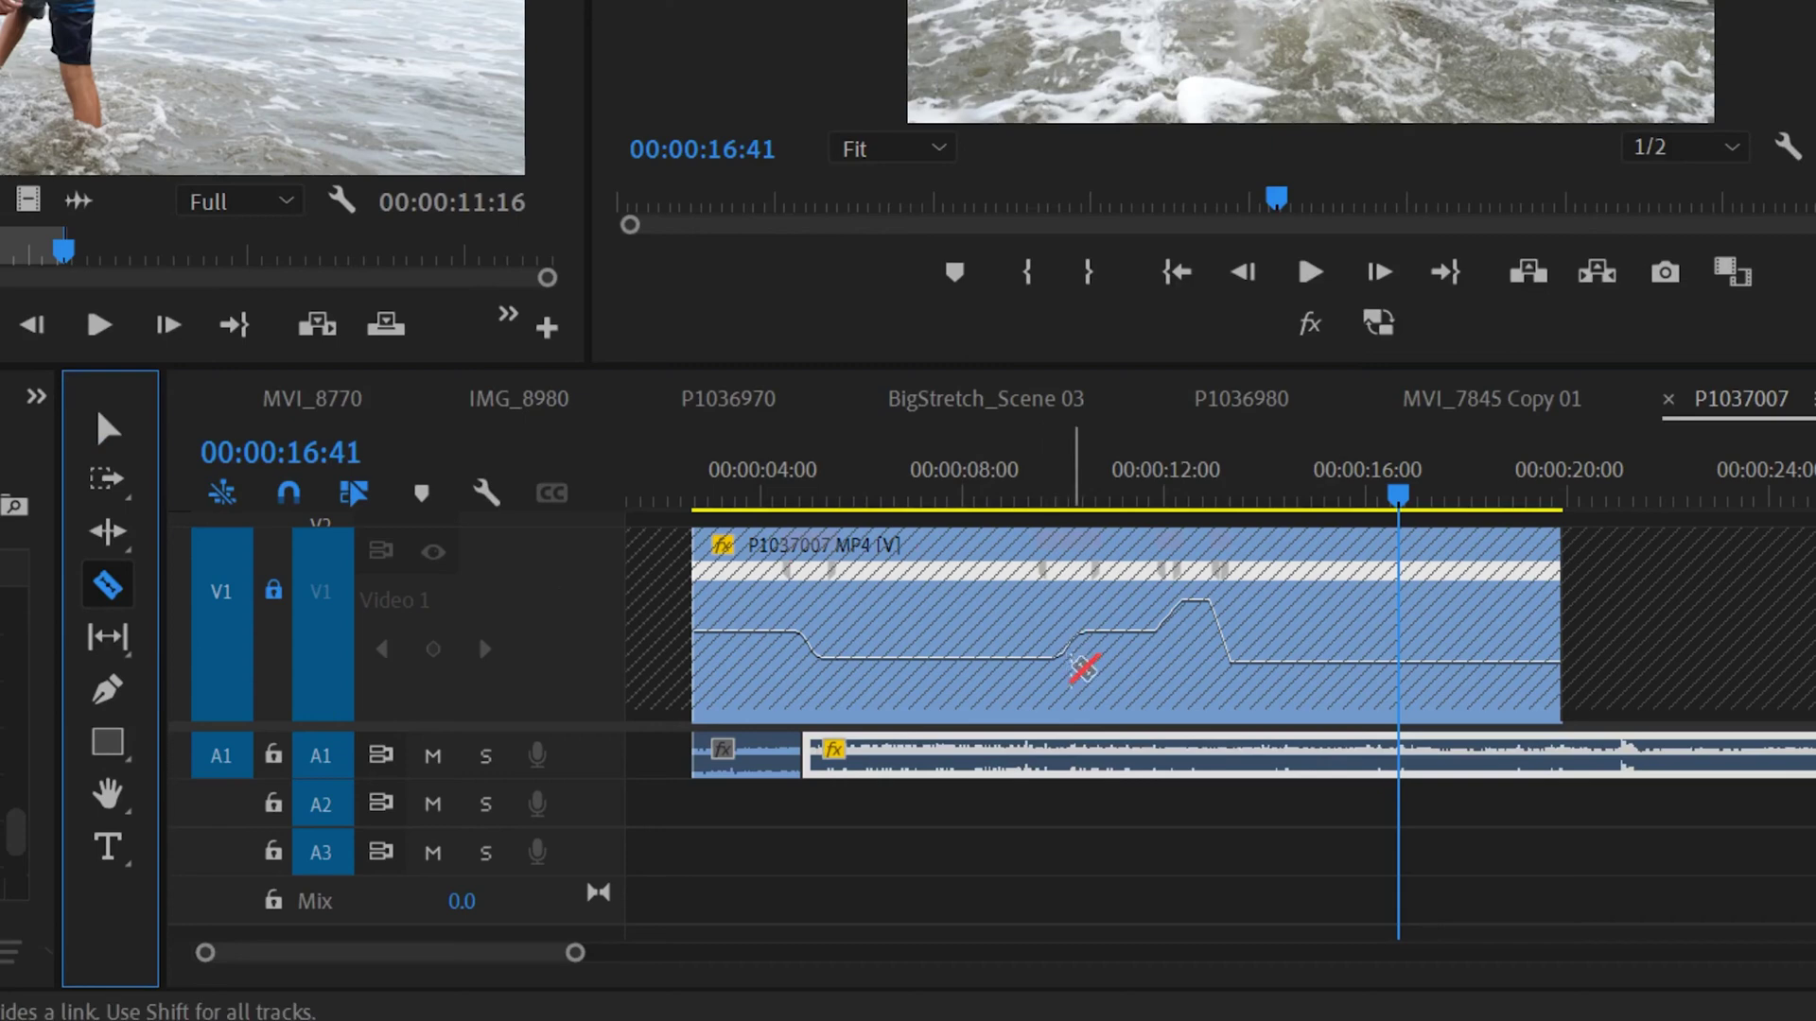
click(1071, 752)
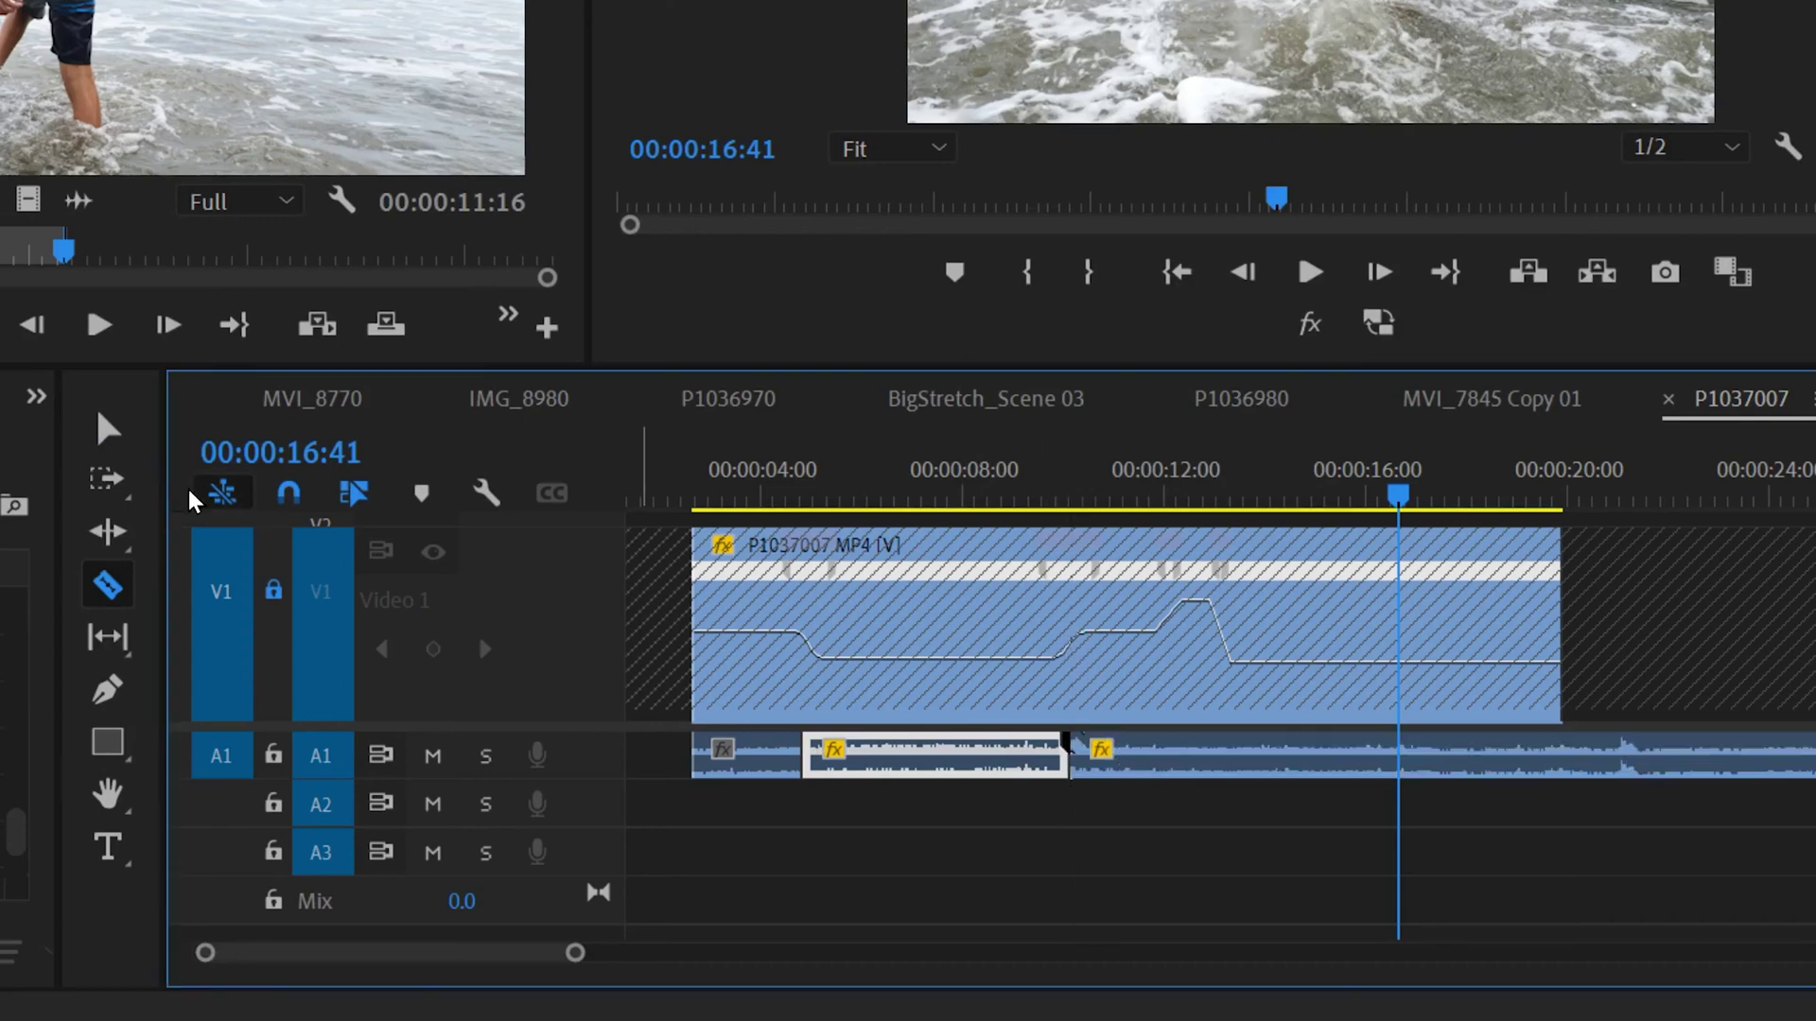
key(v)
right_click(1205, 785)
click(1258, 530)
text(1)
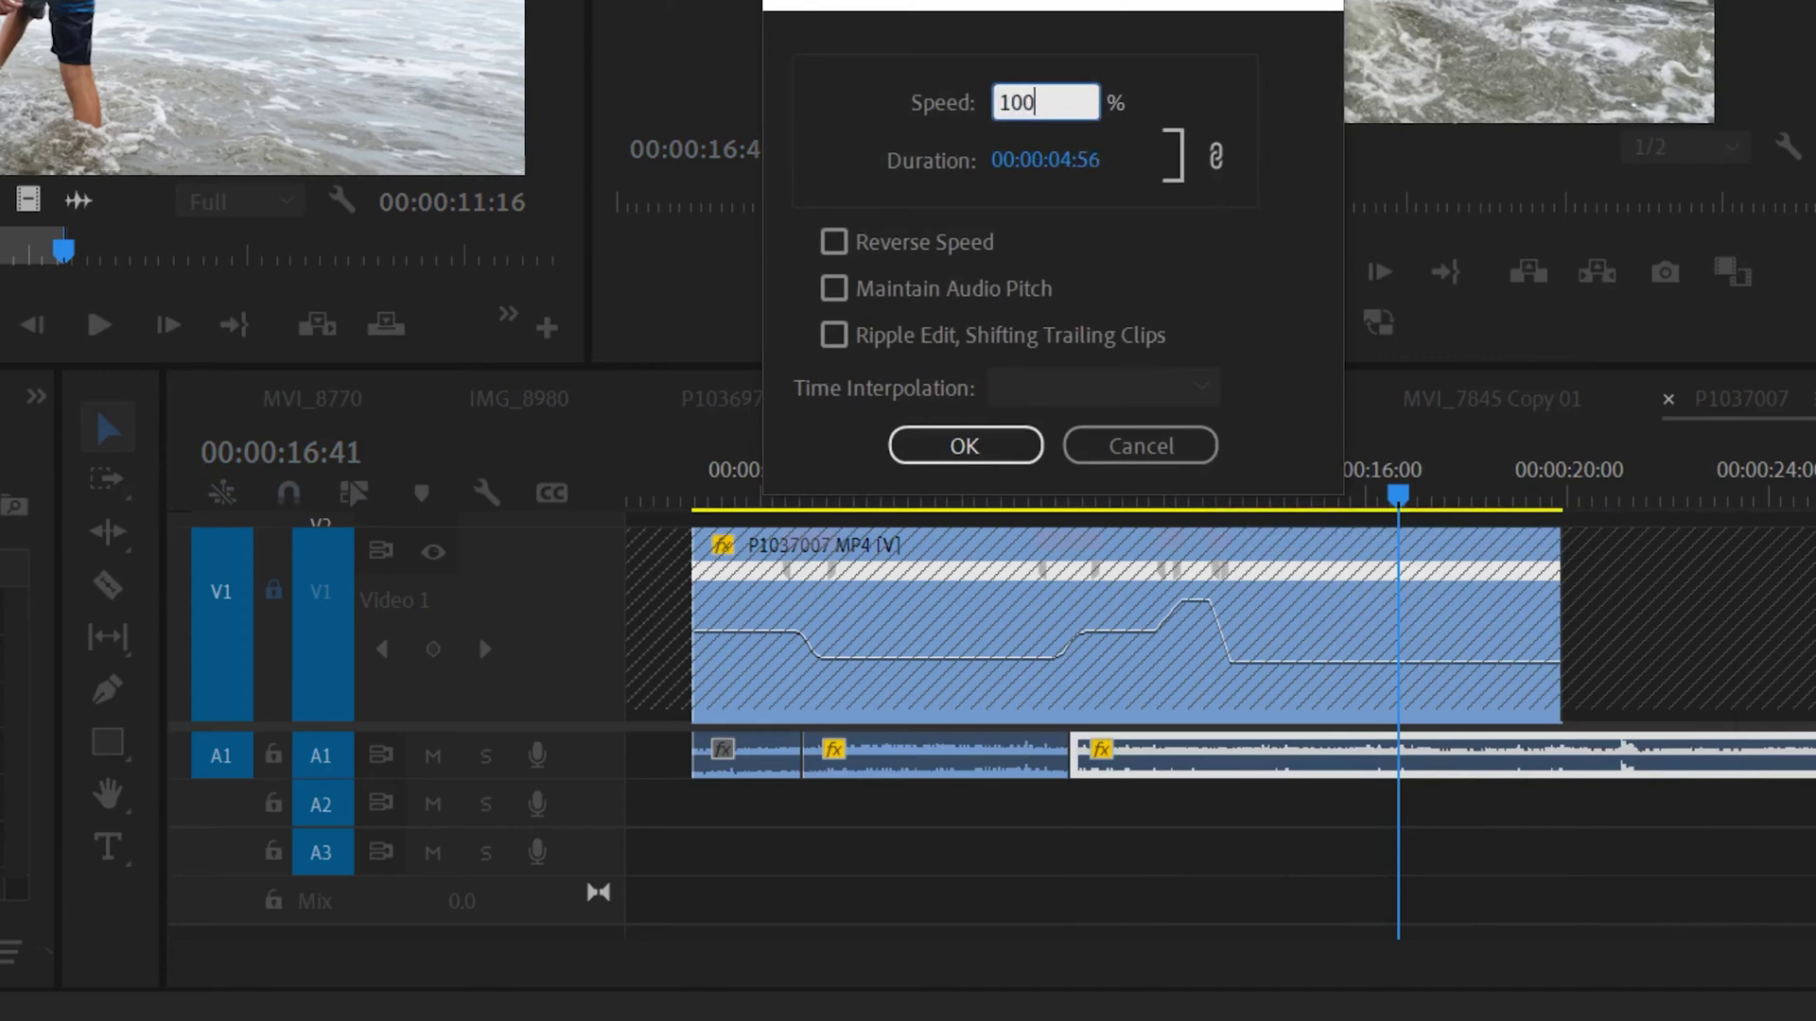
text(00)
click(963, 445)
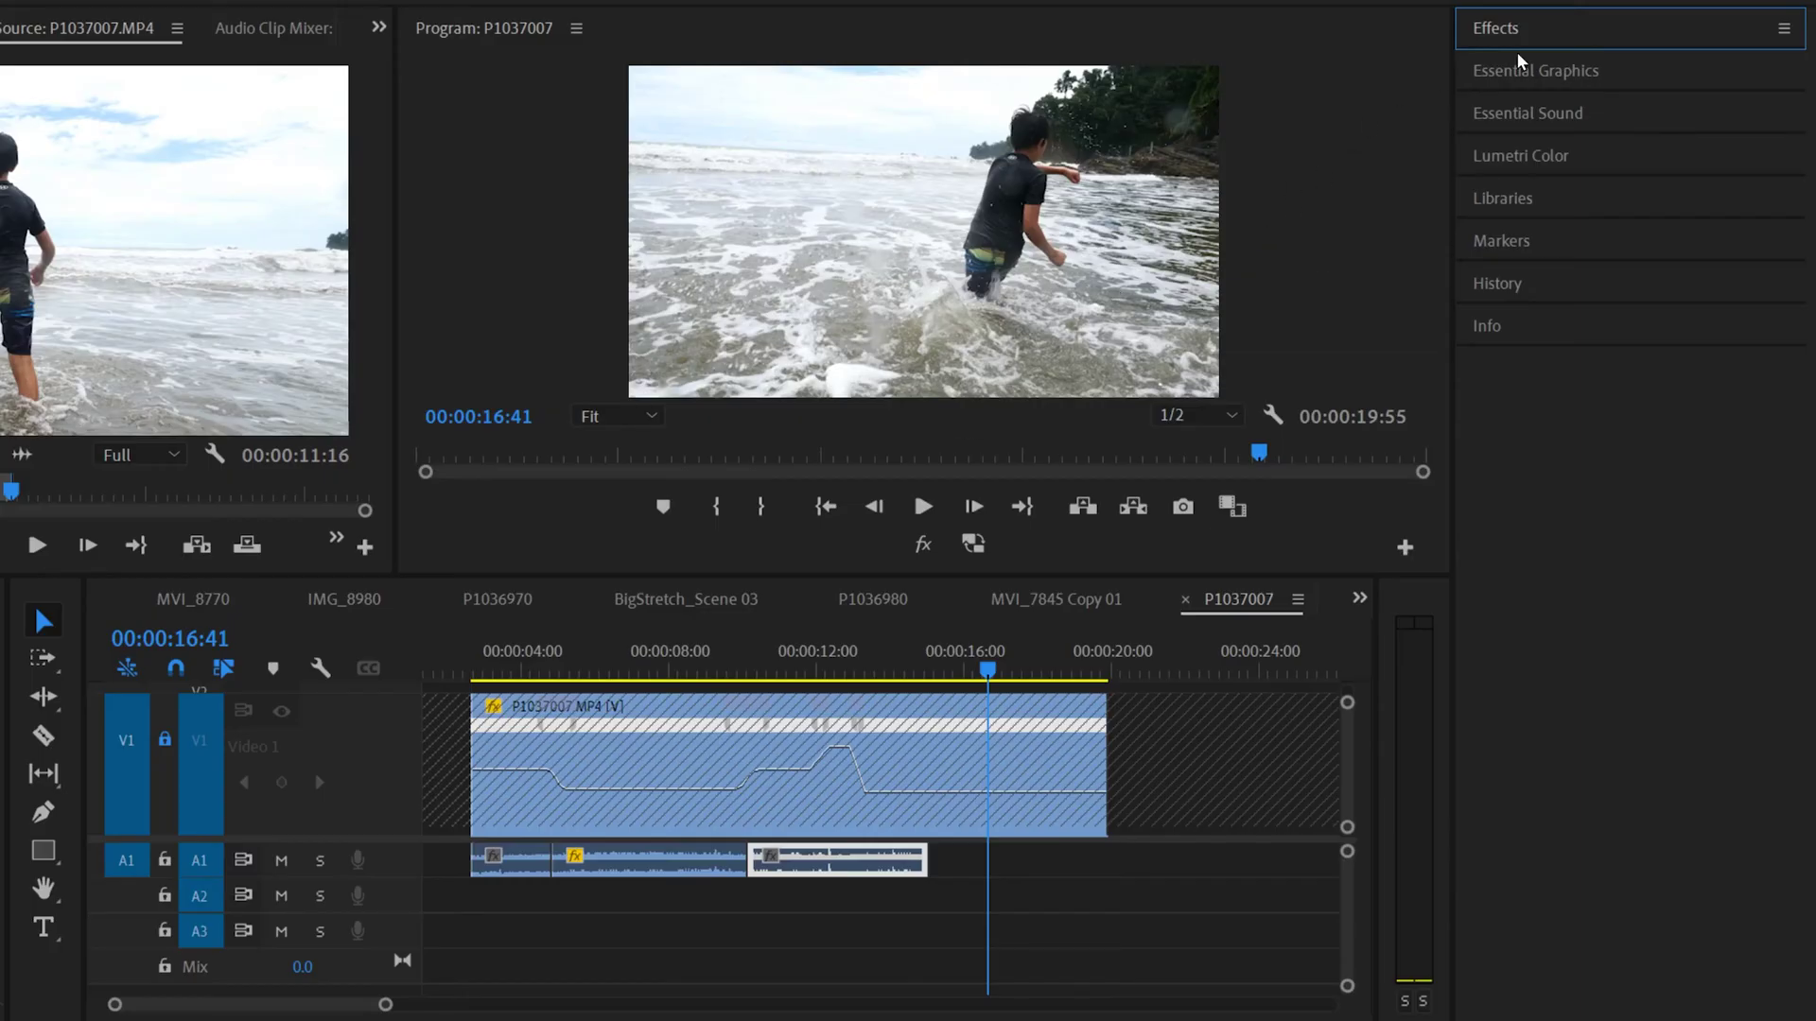
Step: Add a Constant Power crossfade to both cuts in the A1 audio
click(1554, 32)
click(1473, 188)
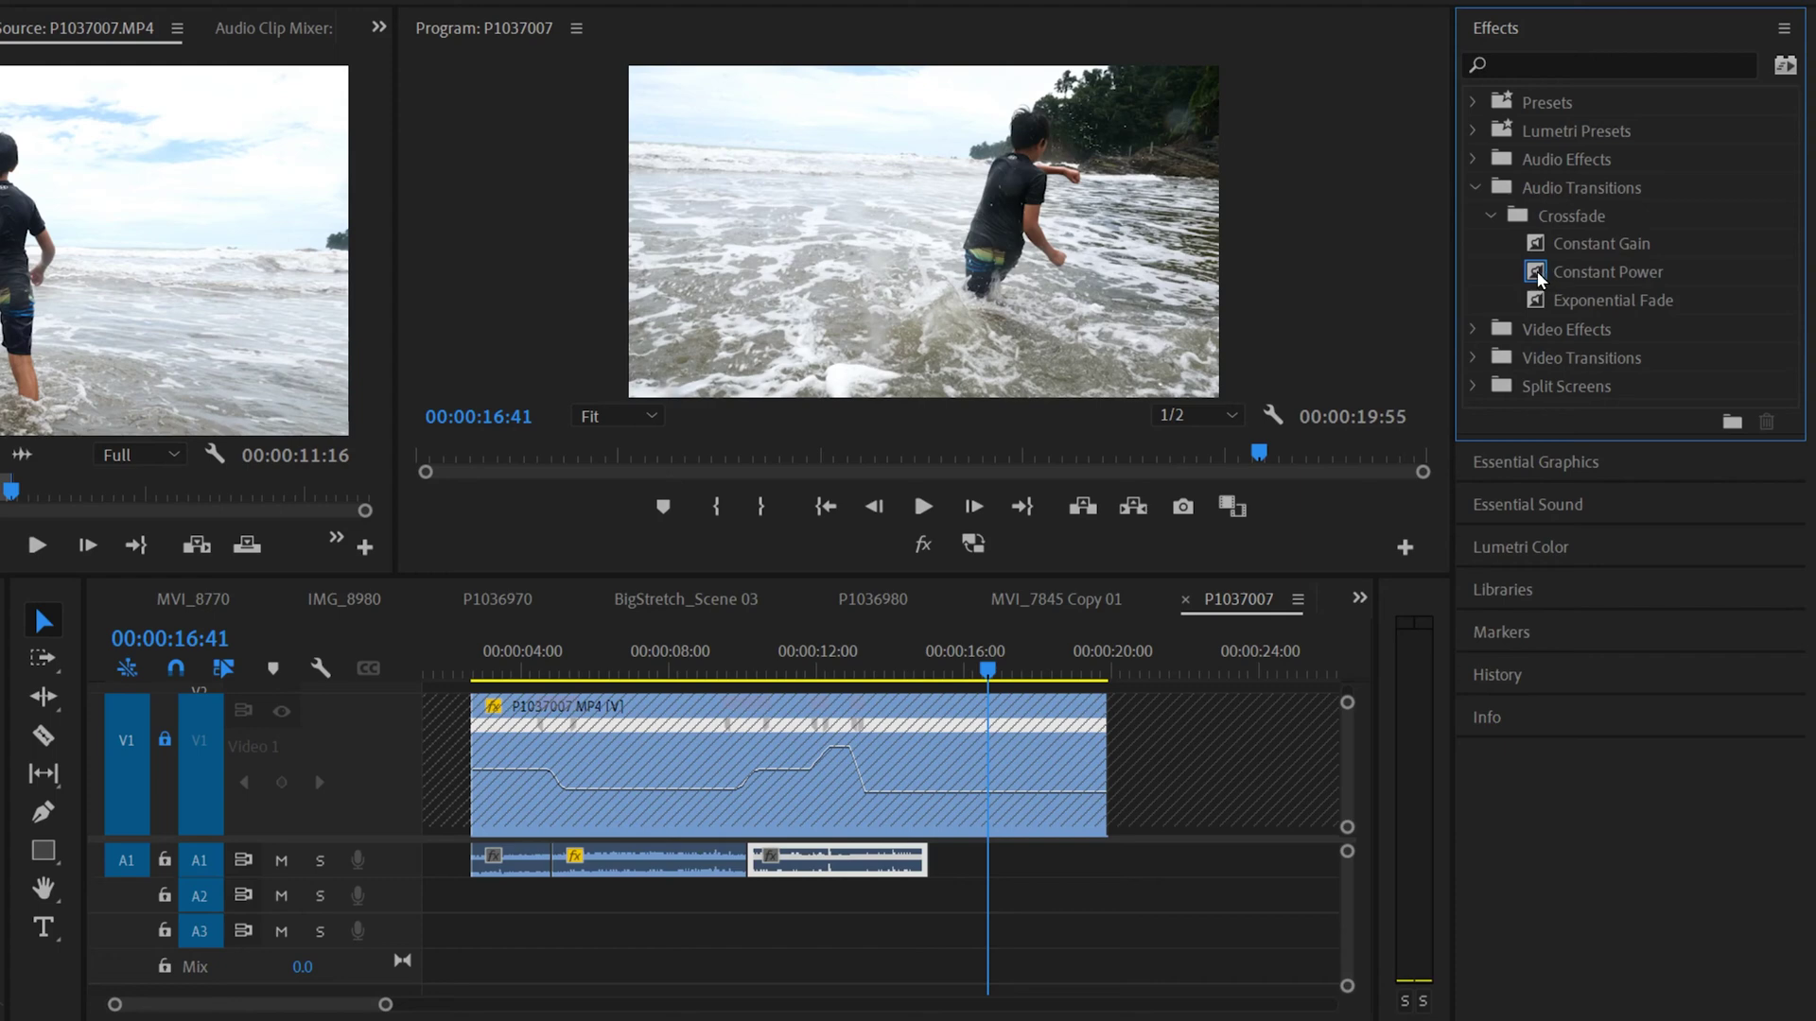
drag(1539, 274, 564, 865)
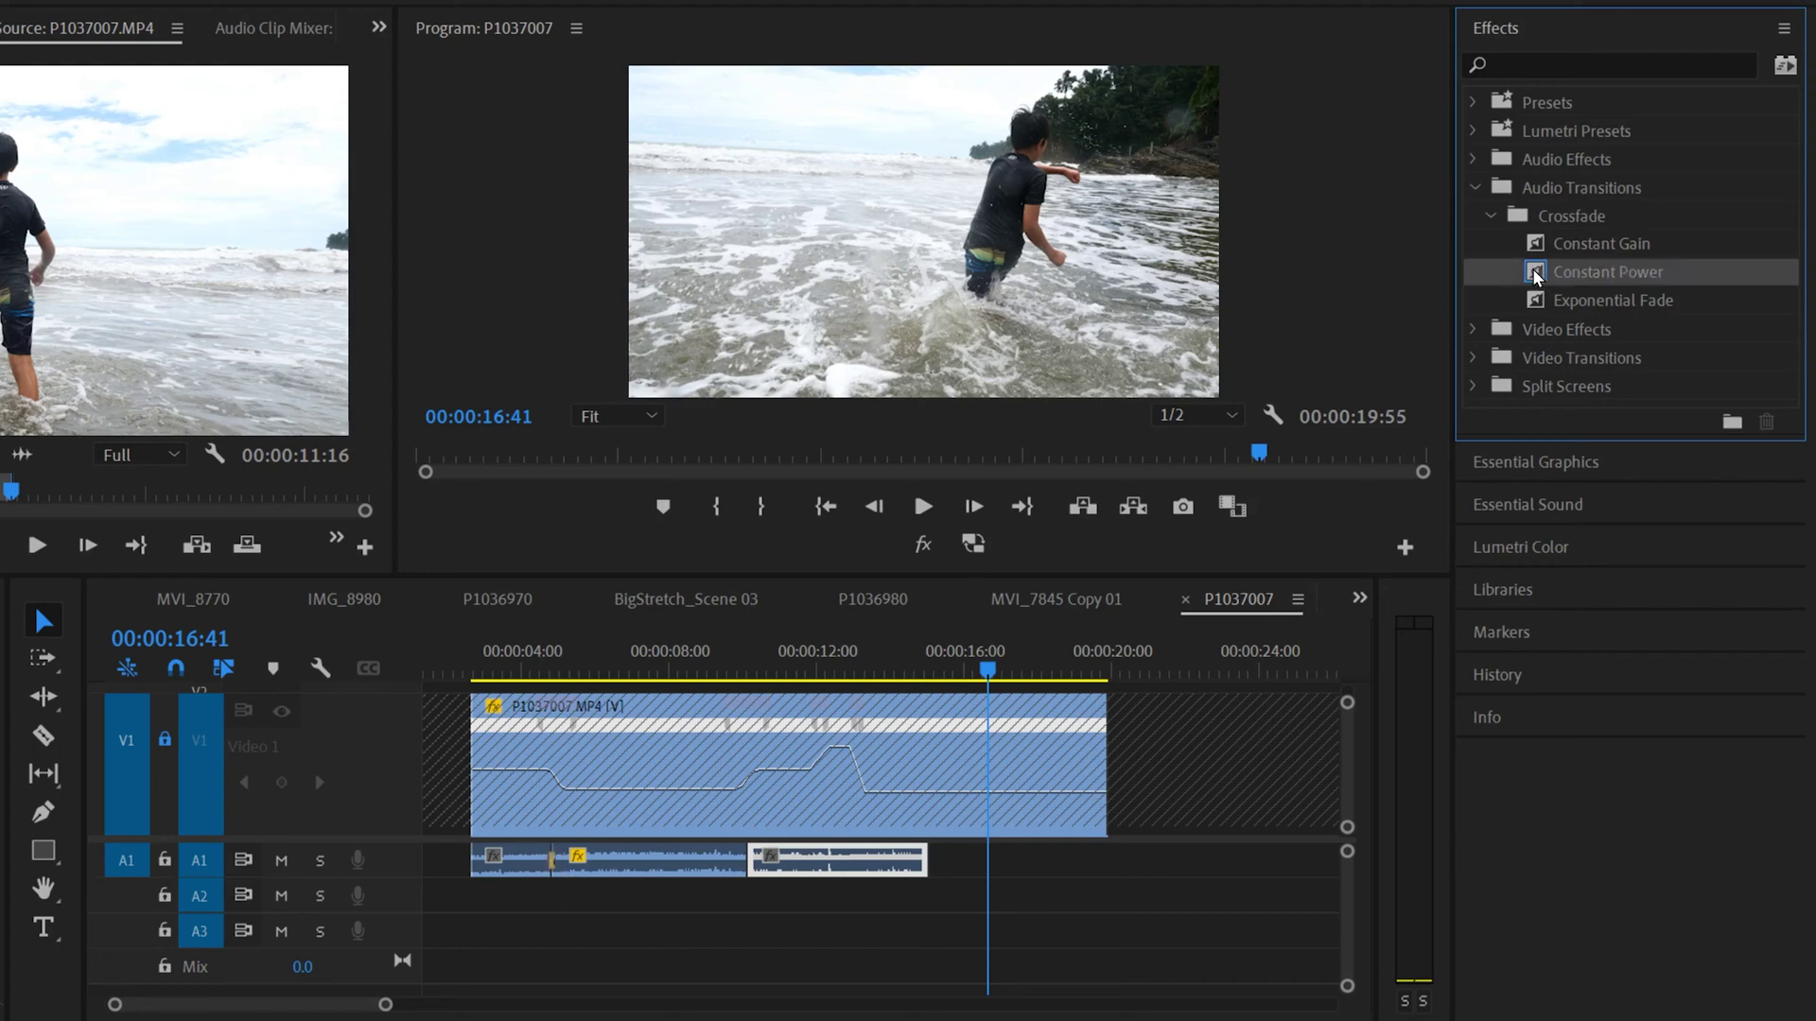
drag(867, 746, 757, 880)
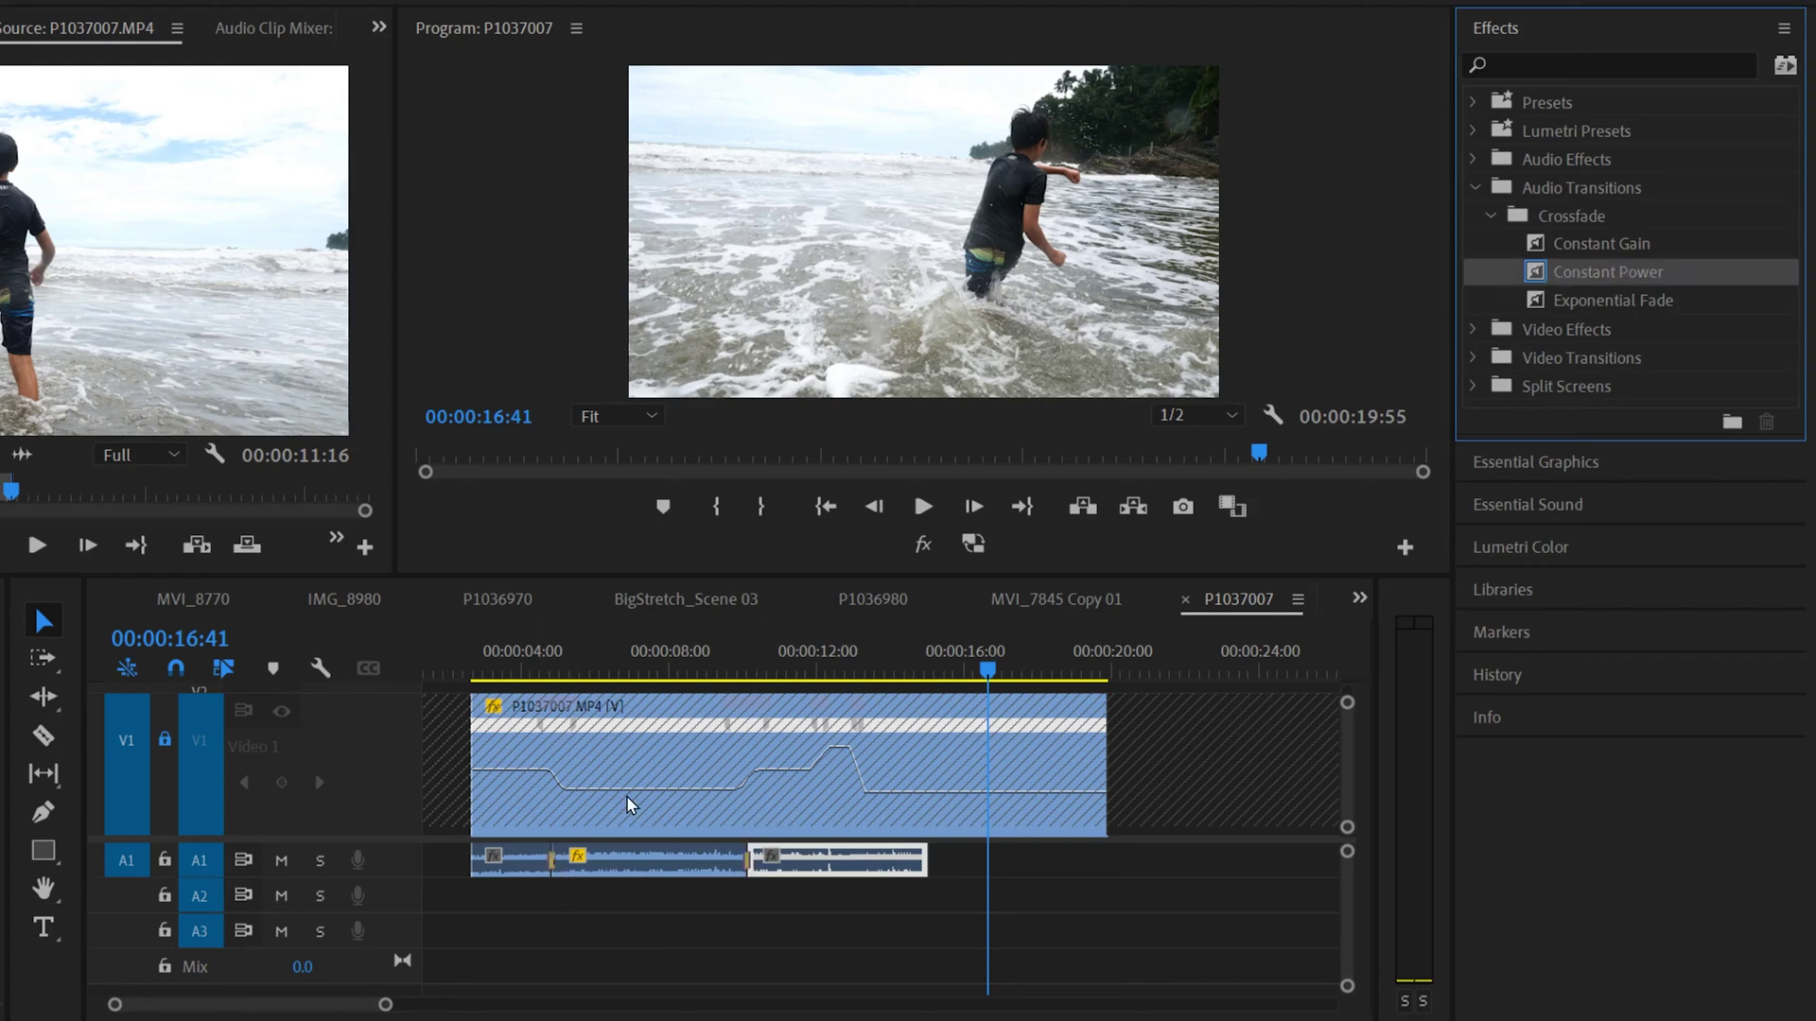
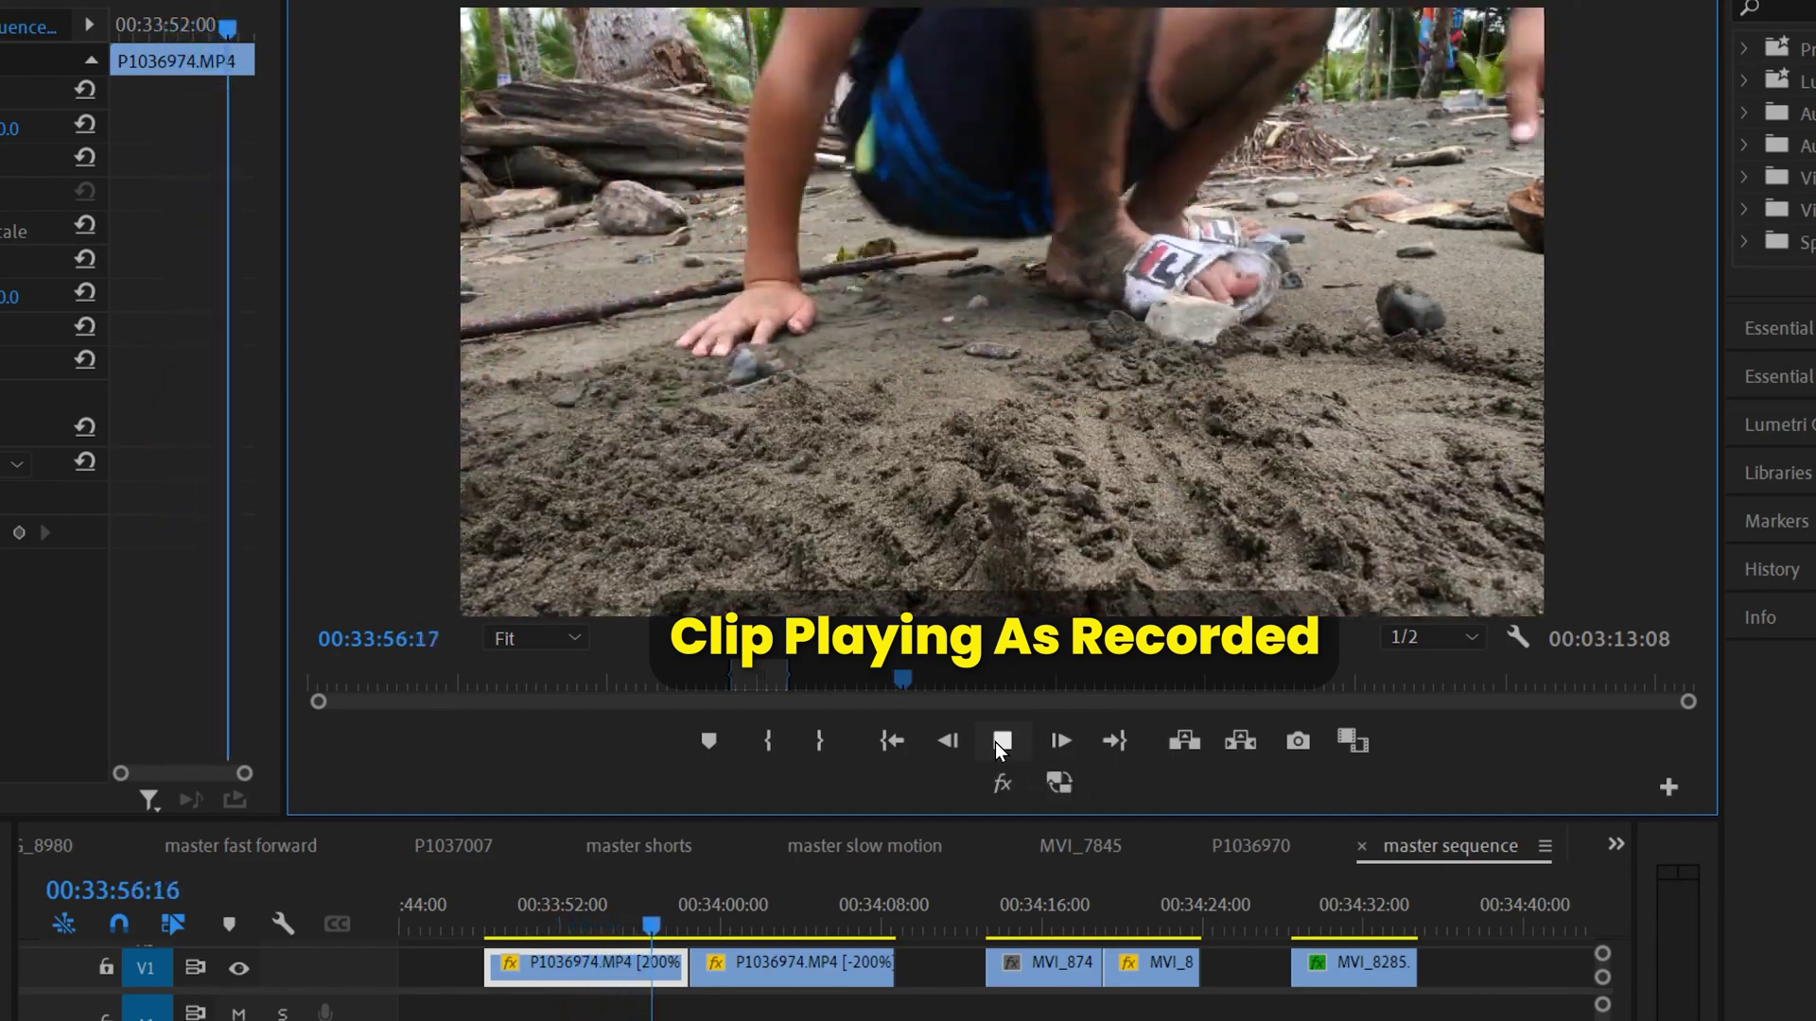
Step: Replay the end of the forward P1036974.MP4 clip from 00:33:56:13 in the master sequence
click(1001, 741)
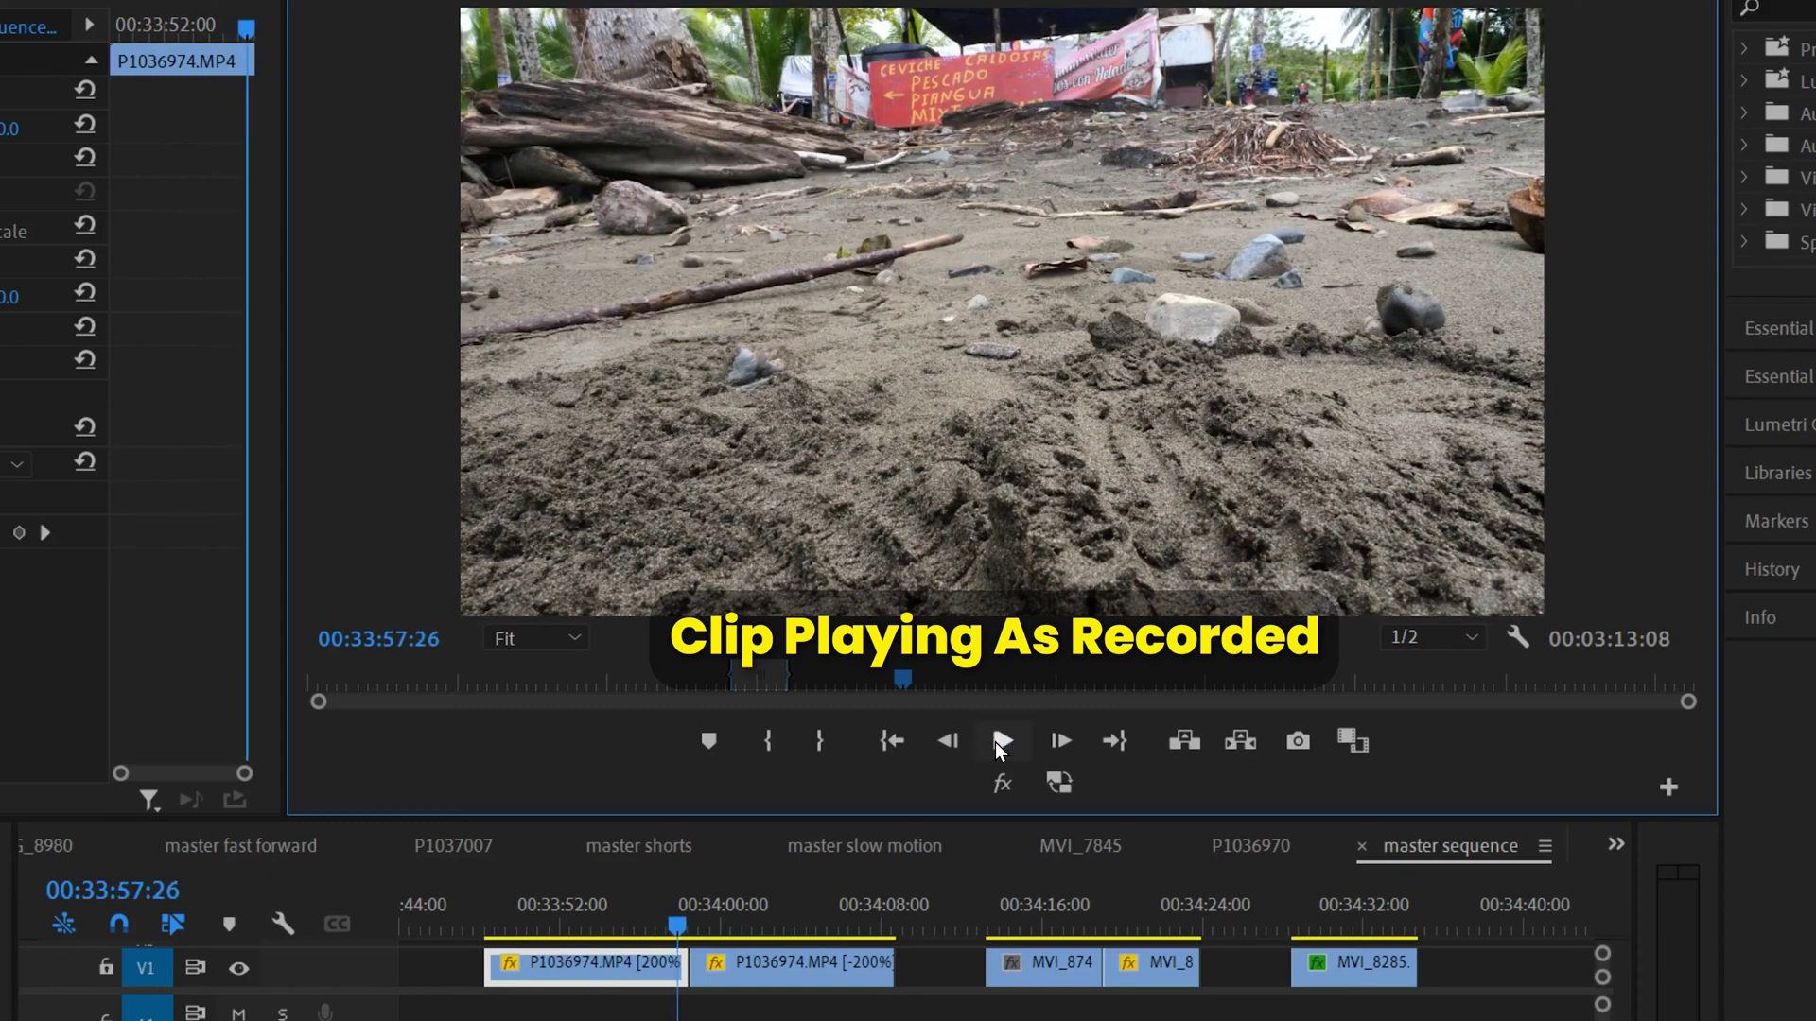
drag(673, 928, 647, 922)
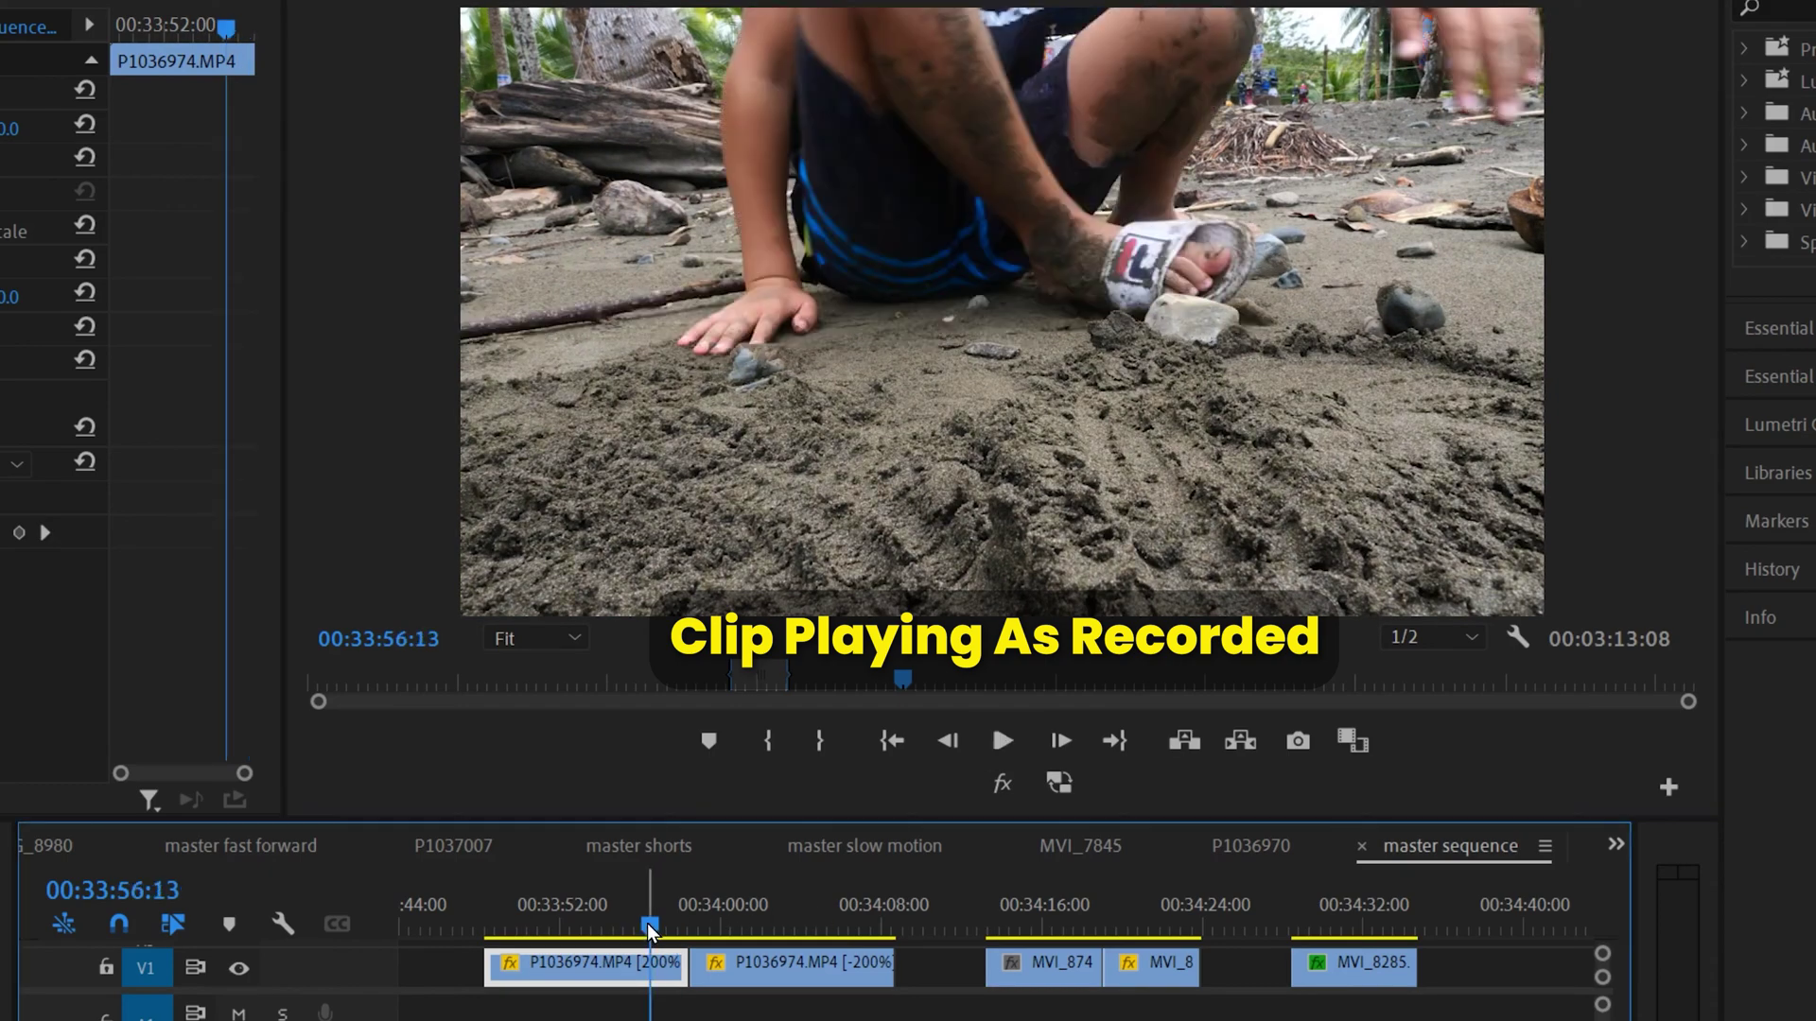
click(1001, 740)
click(1001, 740)
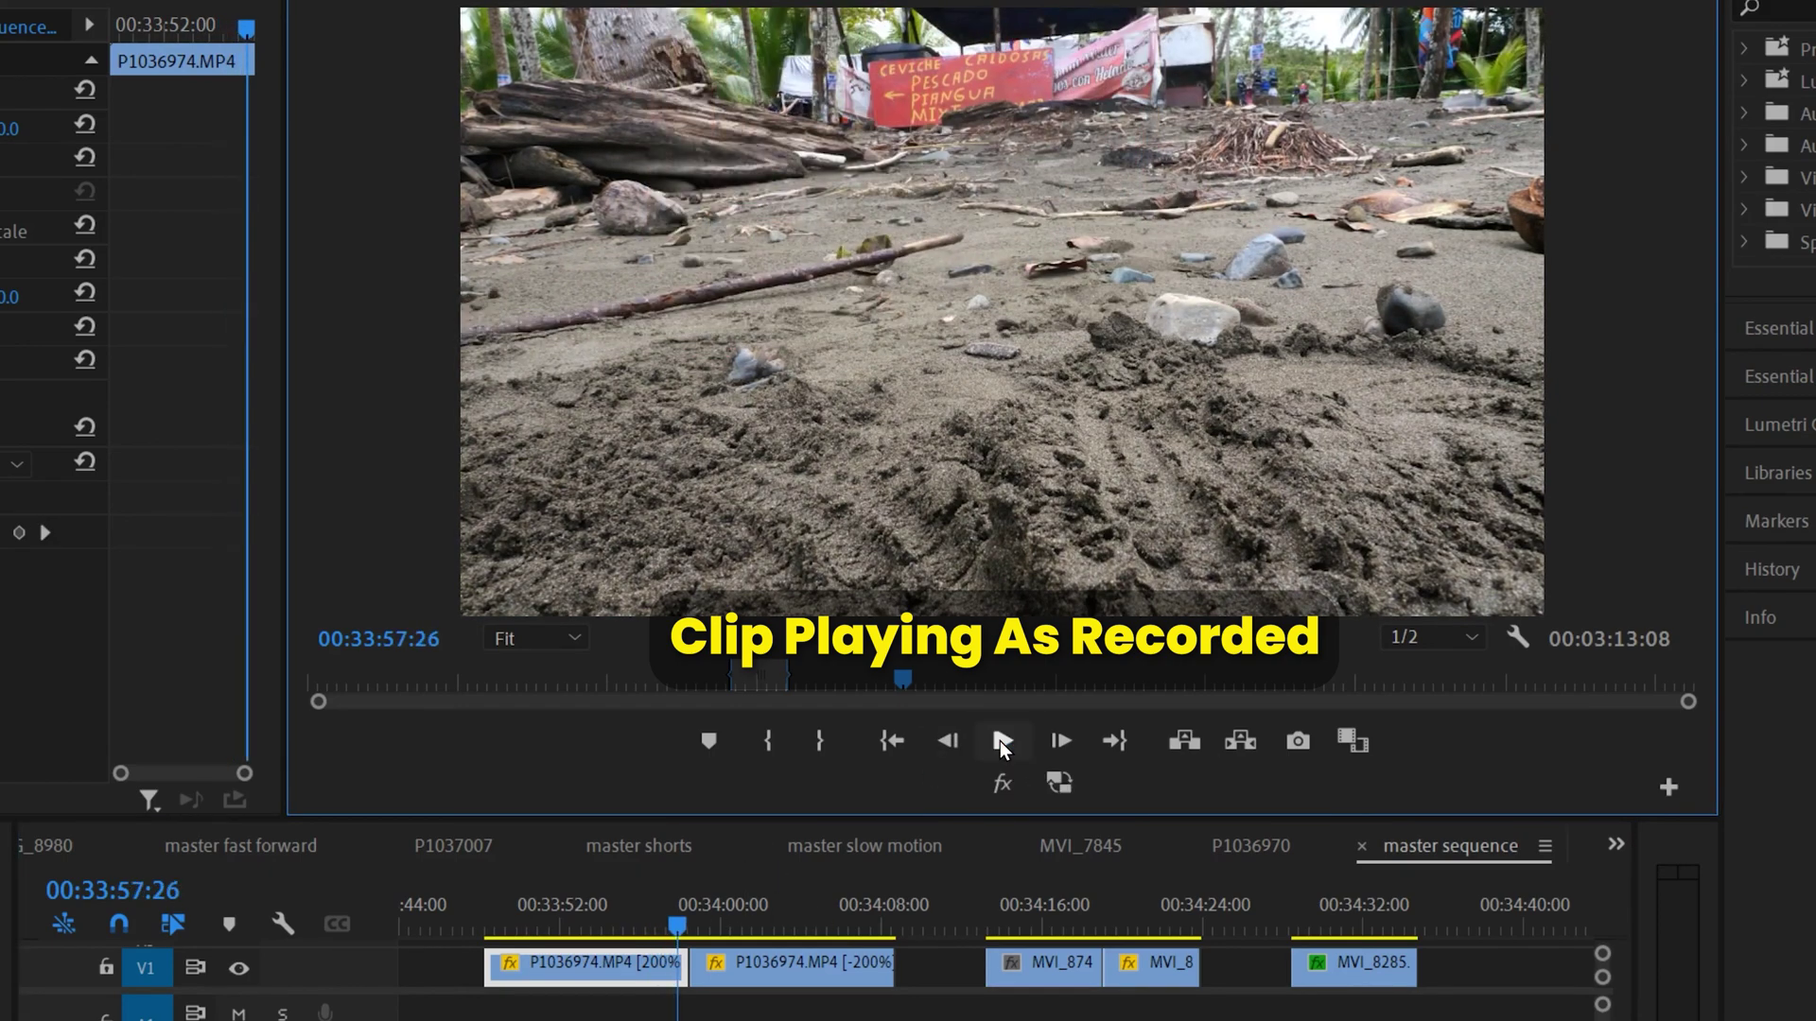
Step: Play the reversed P1036974.MP4 clip at -200% in the master sequence
drag(698, 913, 694, 922)
click(995, 739)
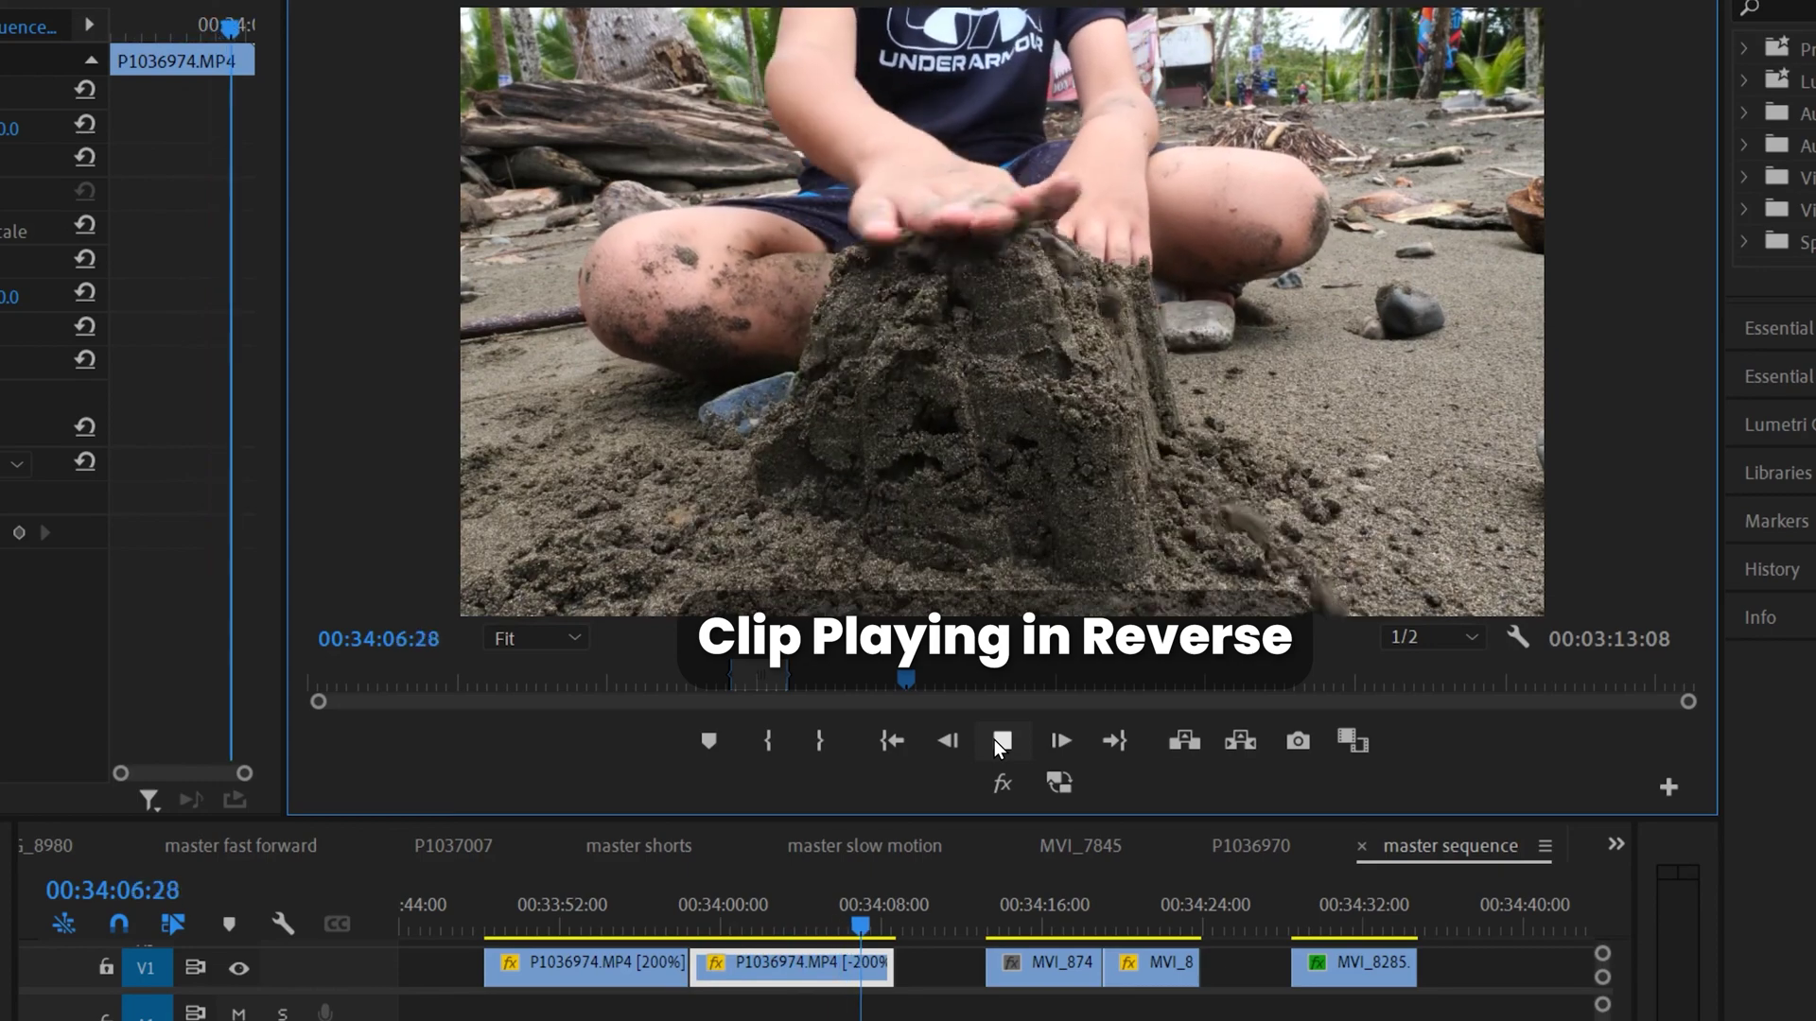
click(1001, 741)
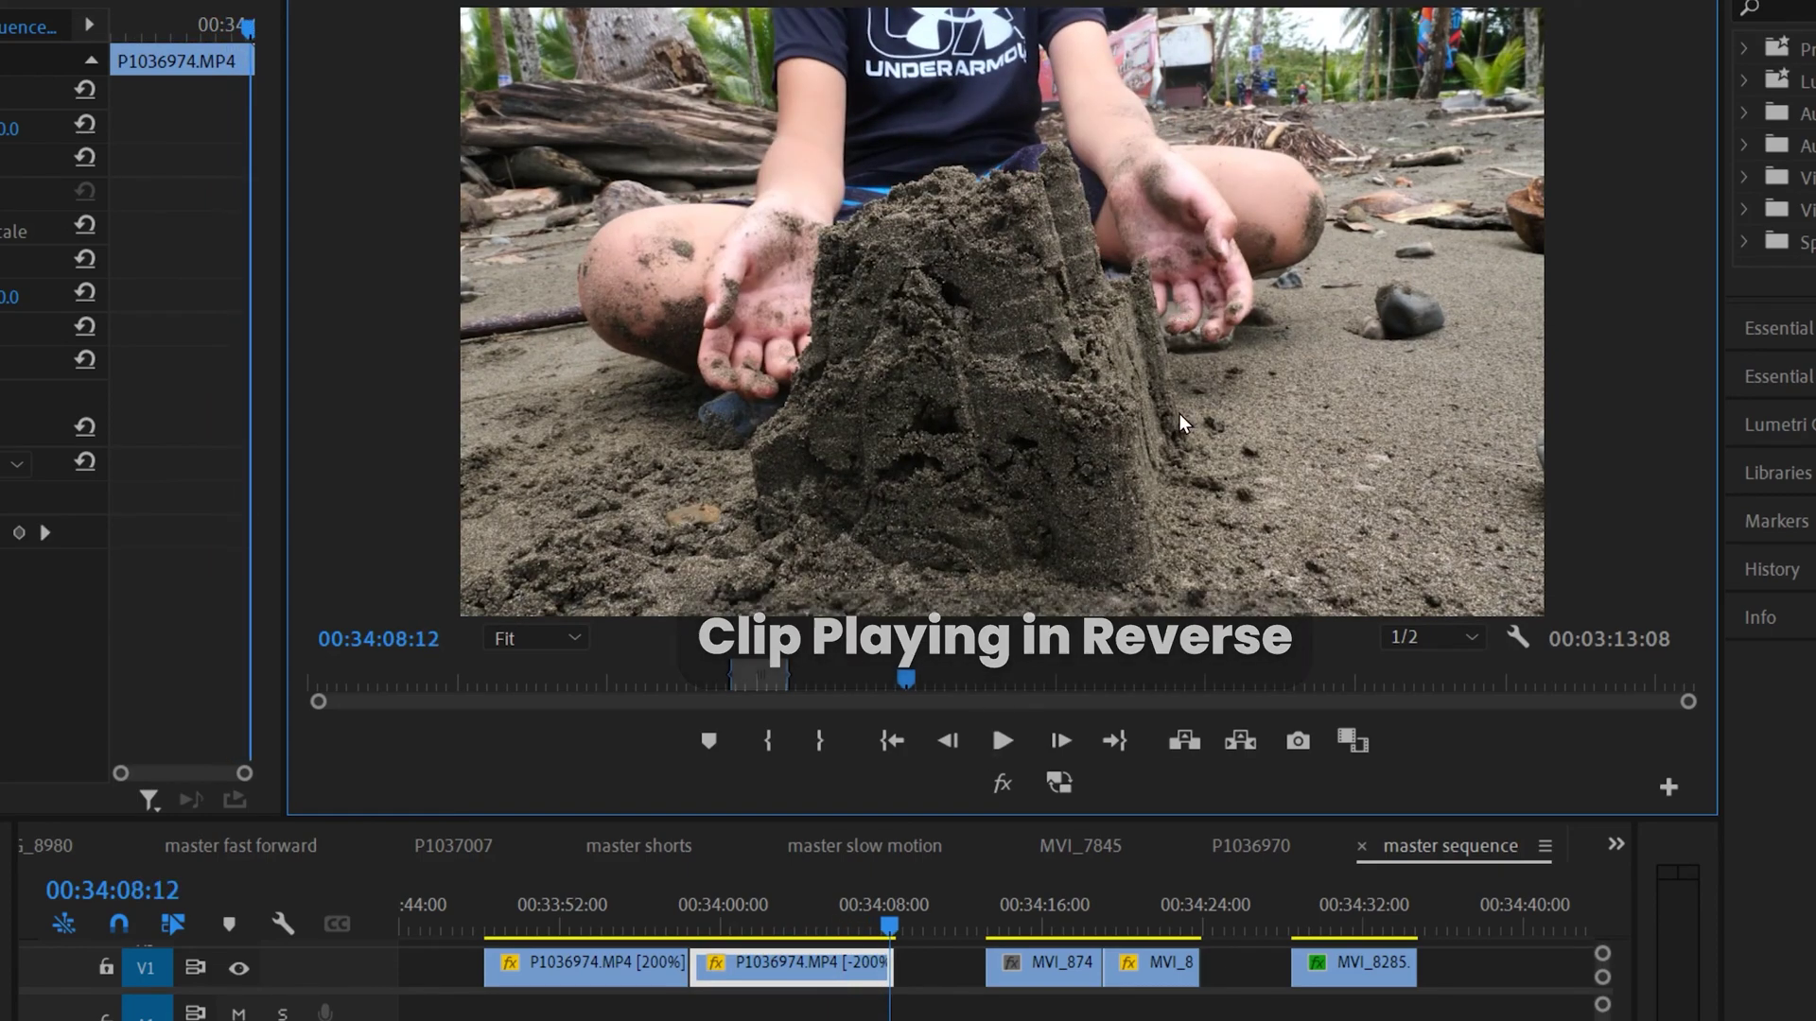
Step: Move to the MVI_8285.MP4 clip at 00:34:28:19 and play it through to about 00:34:33:17
drag(989, 921, 995, 921)
click(1298, 921)
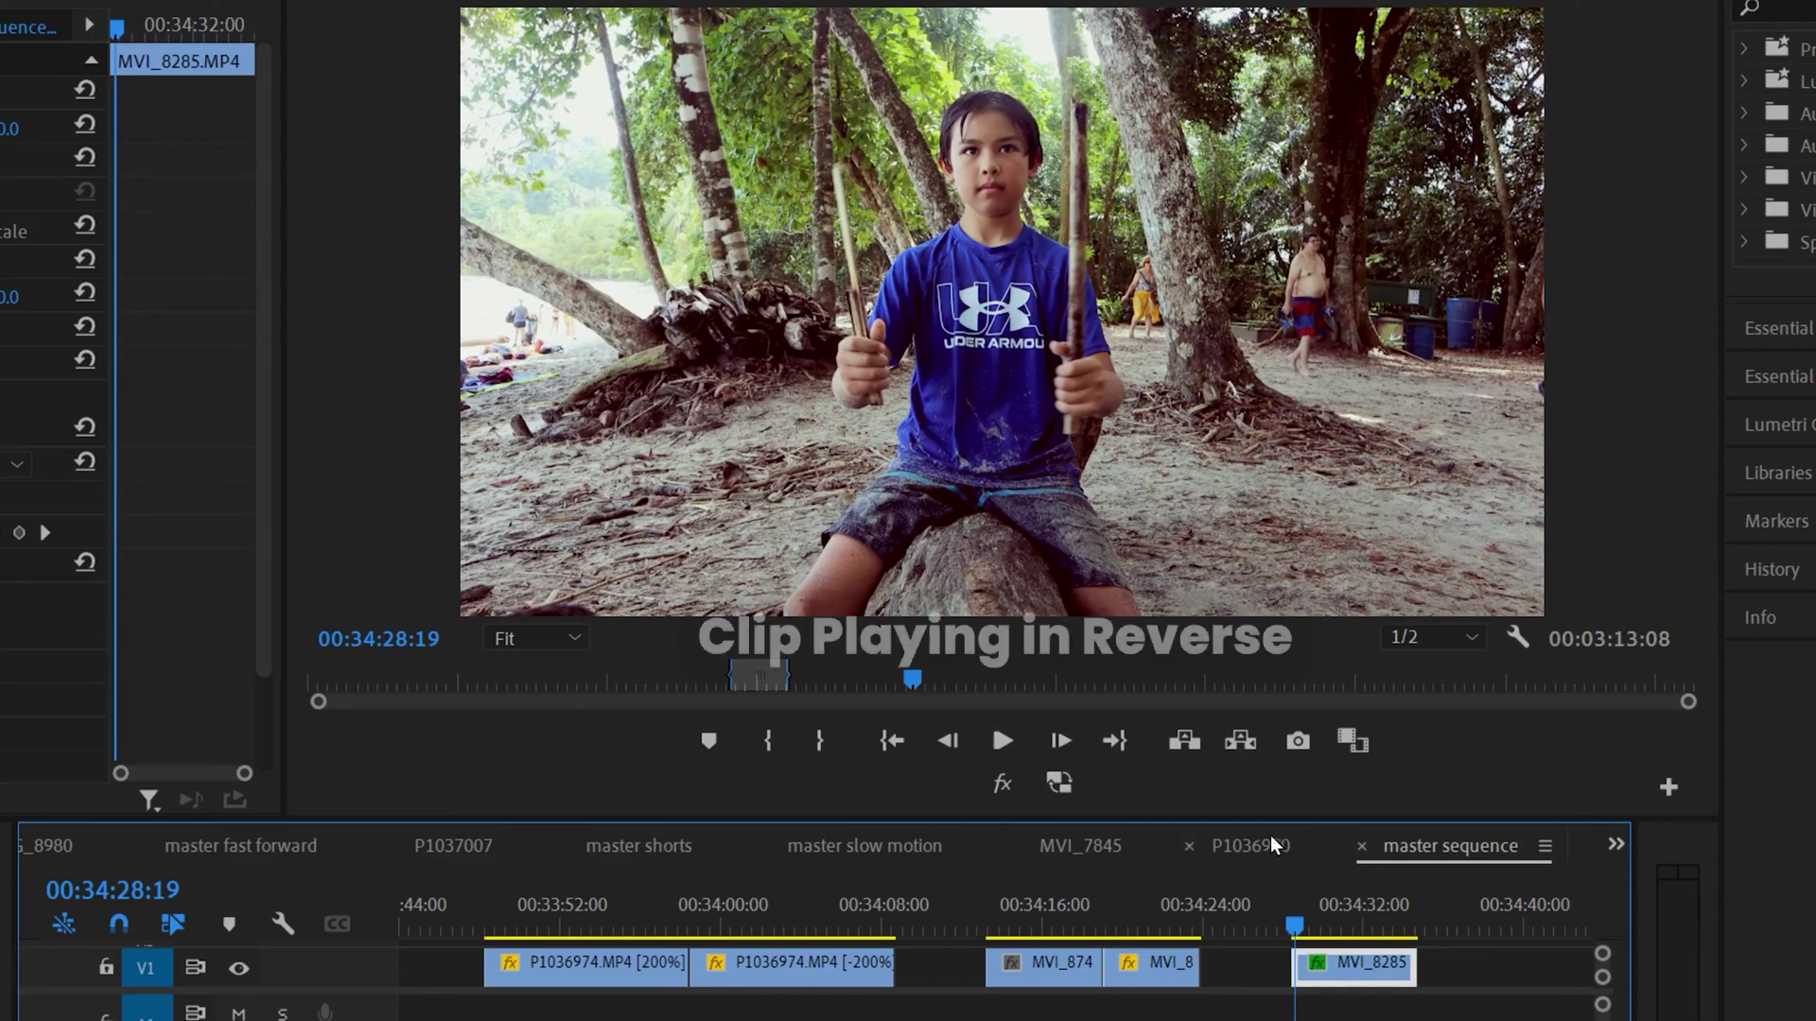
click(1002, 741)
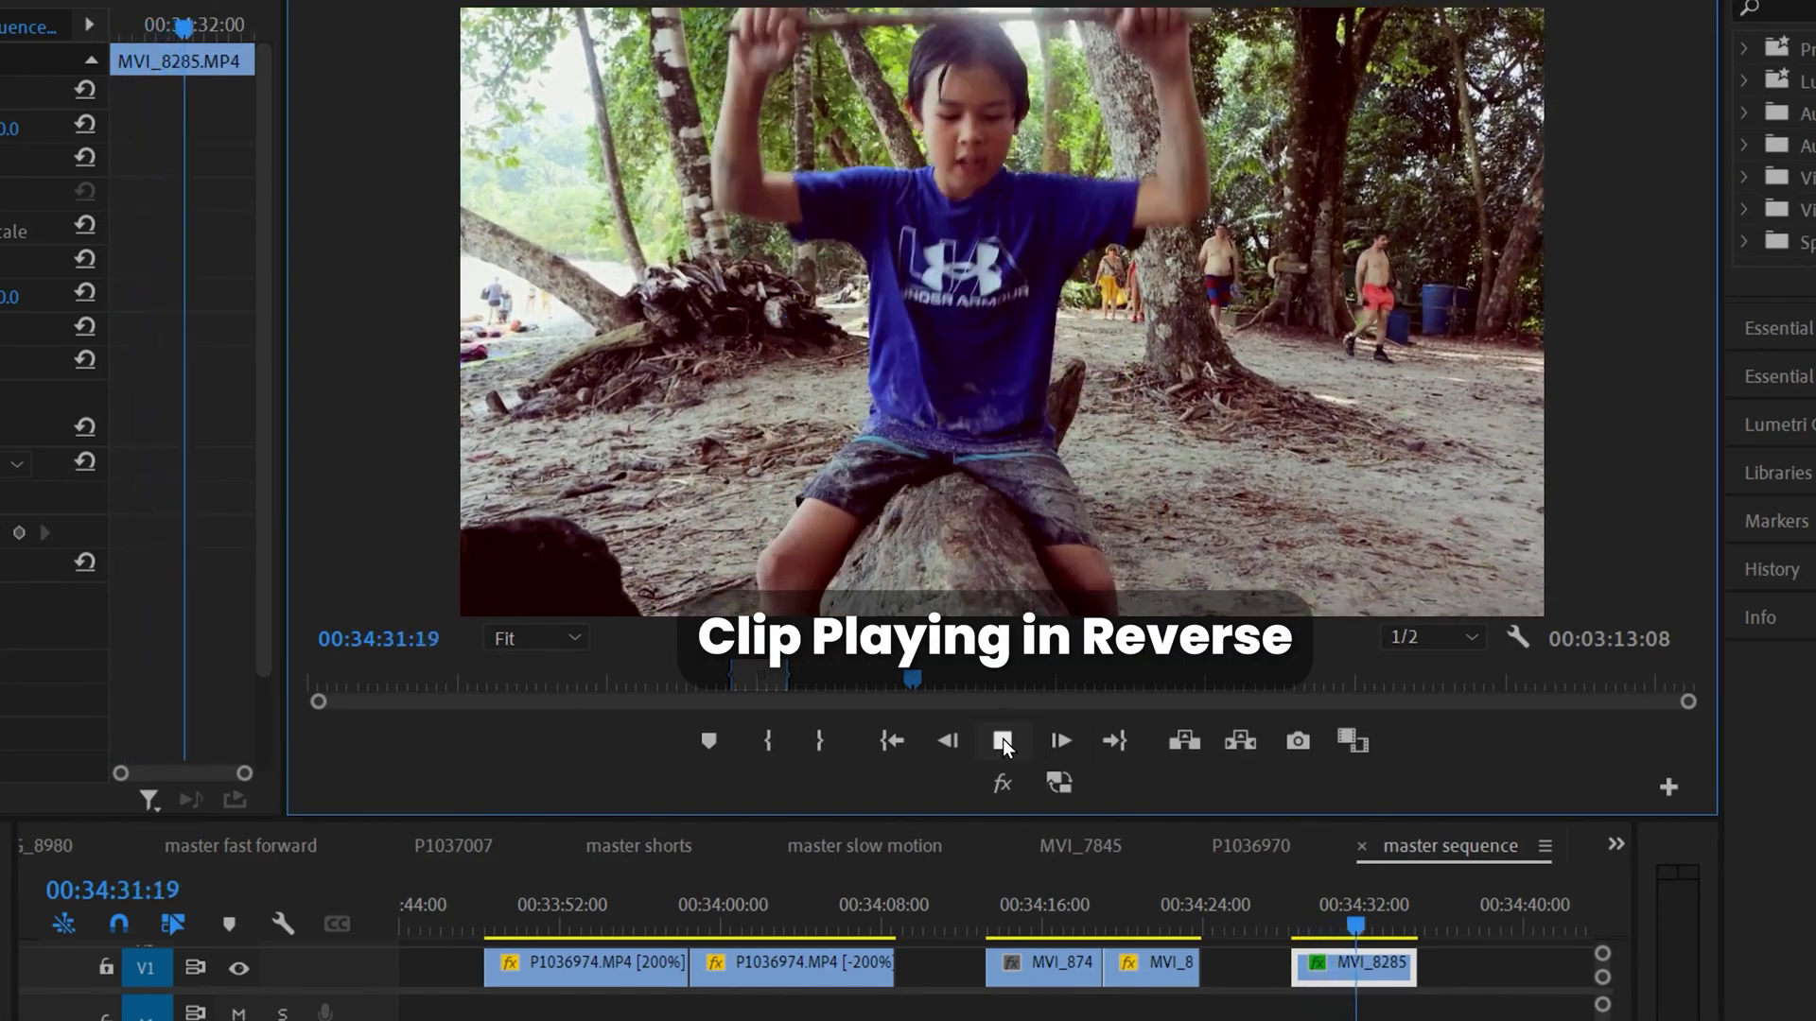
click(1002, 739)
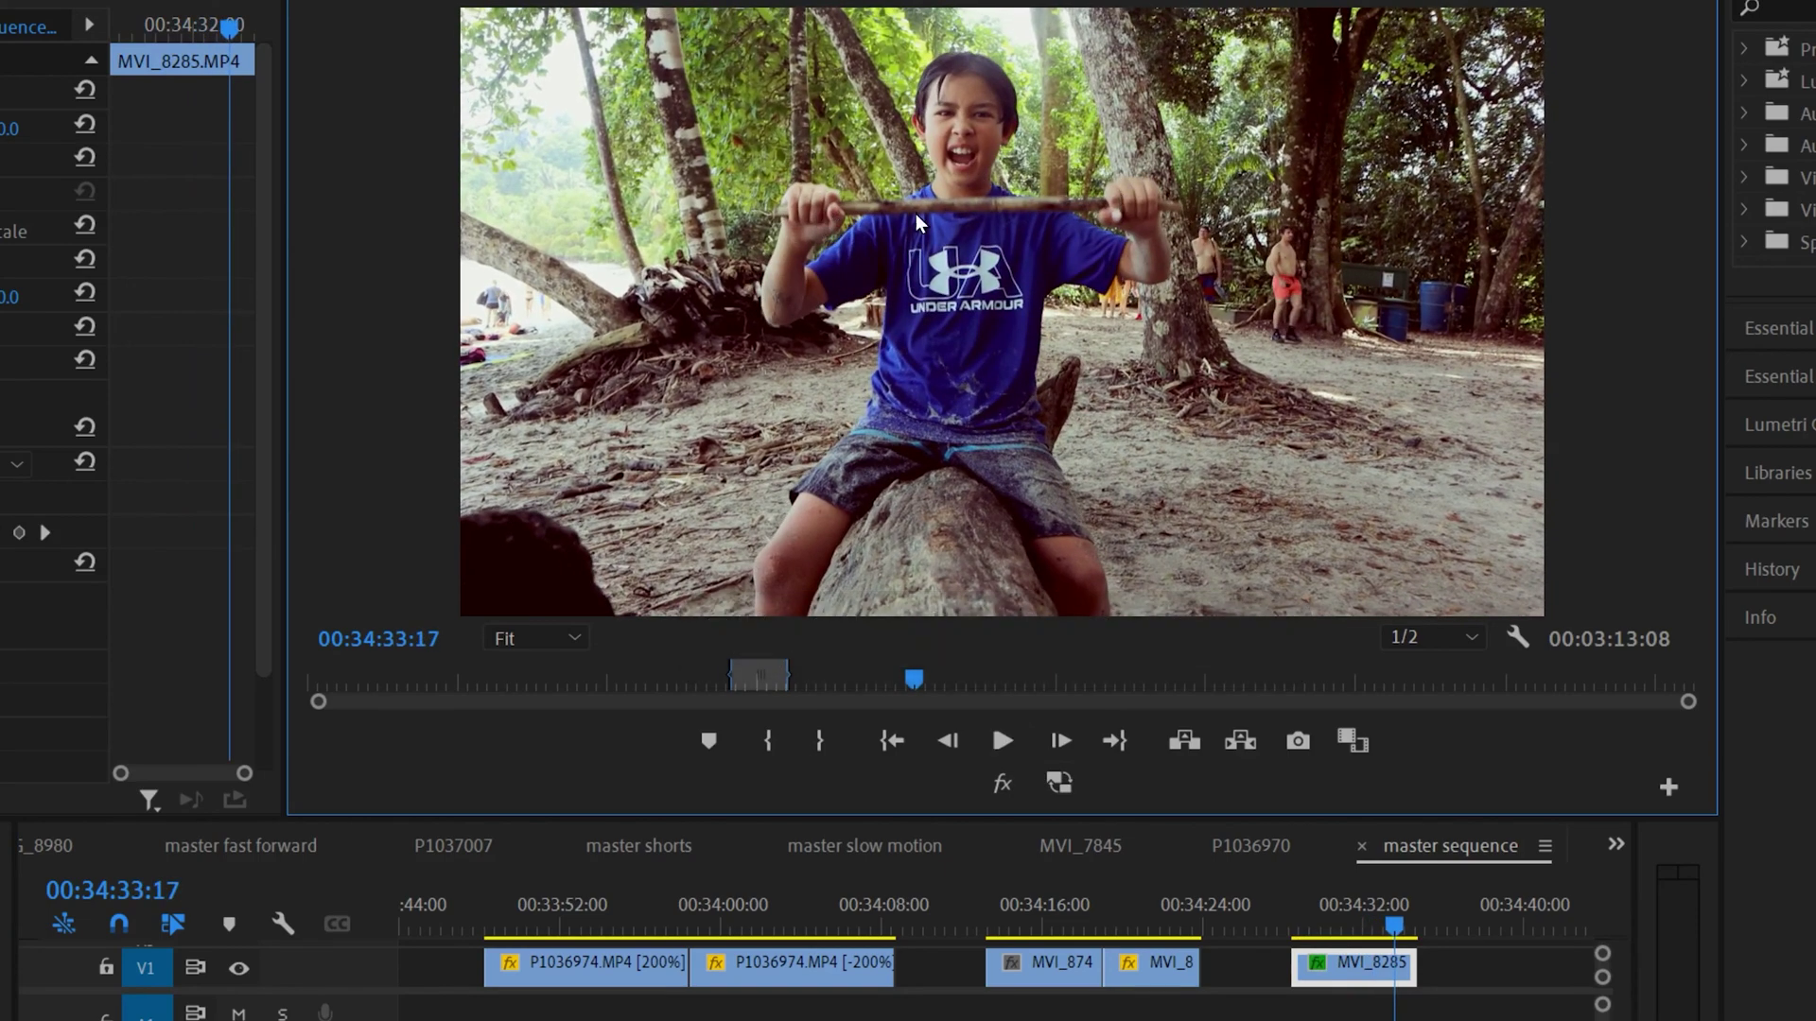
Step: Scrub the MVI_8285.MP4 clip from its end back to 00:34:28:24 and replay it from there
click(1401, 926)
drag(1406, 930, 1411, 930)
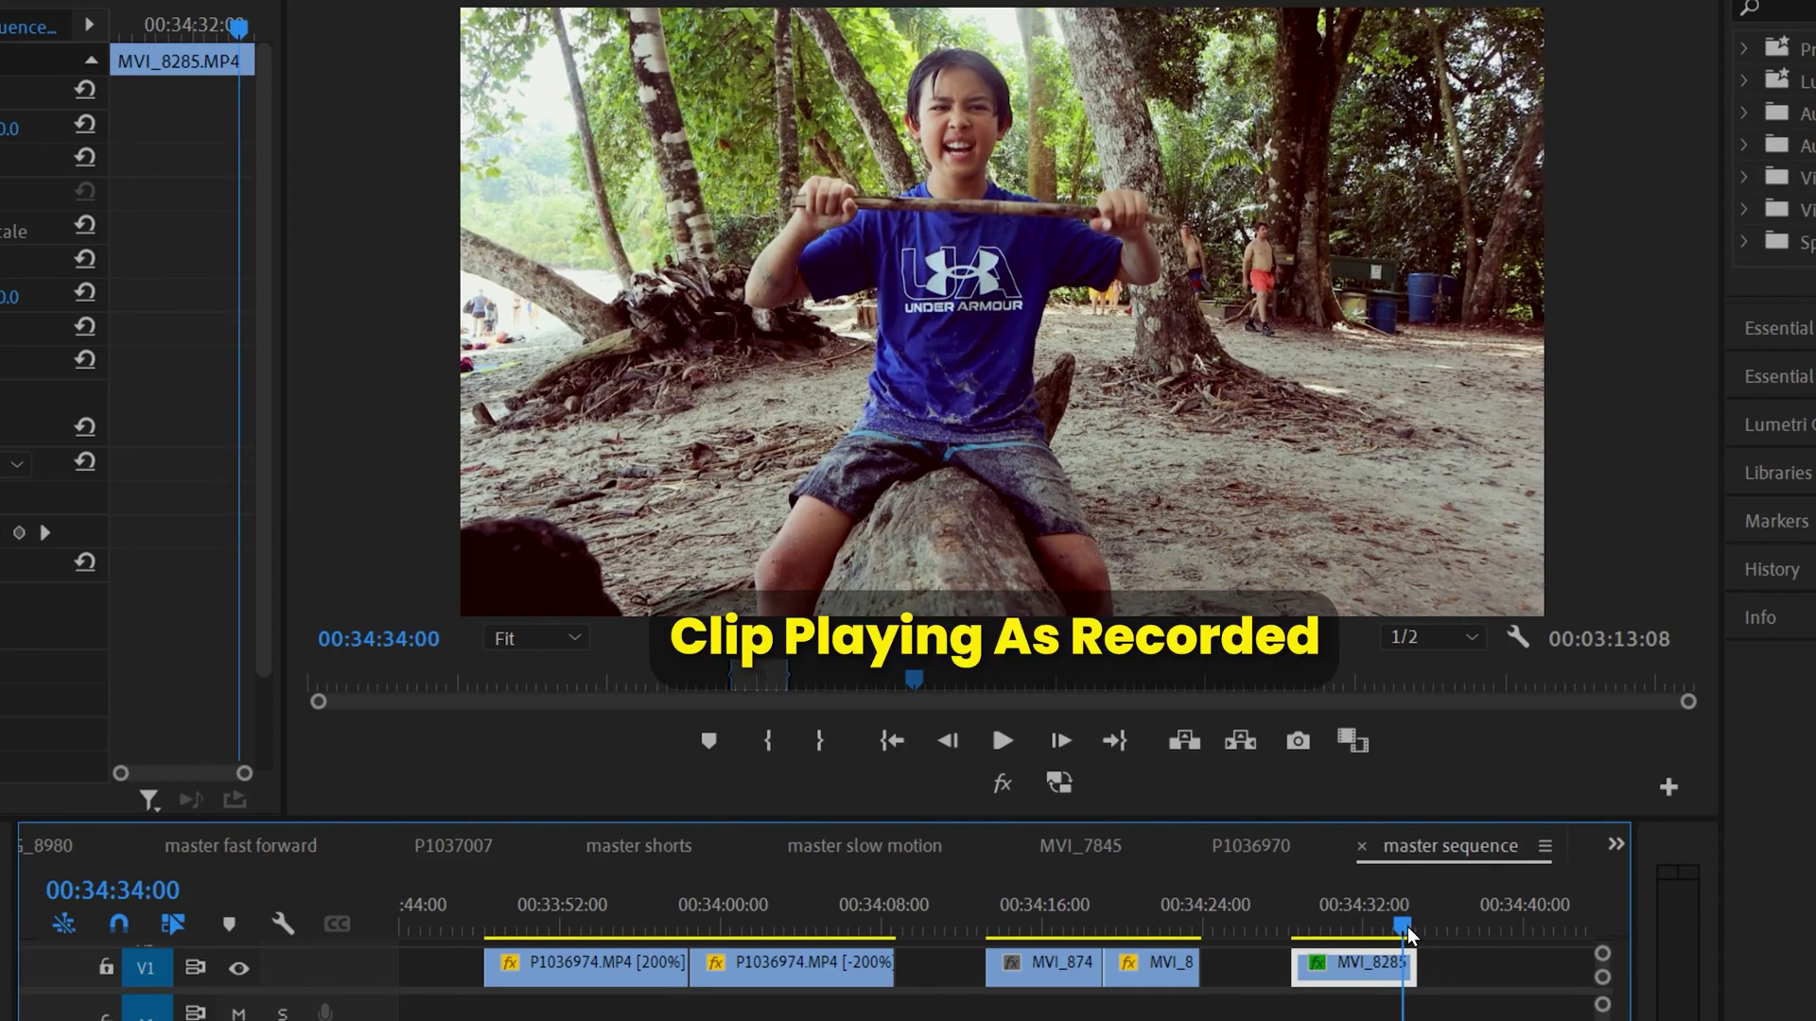
drag(1409, 934, 1314, 934)
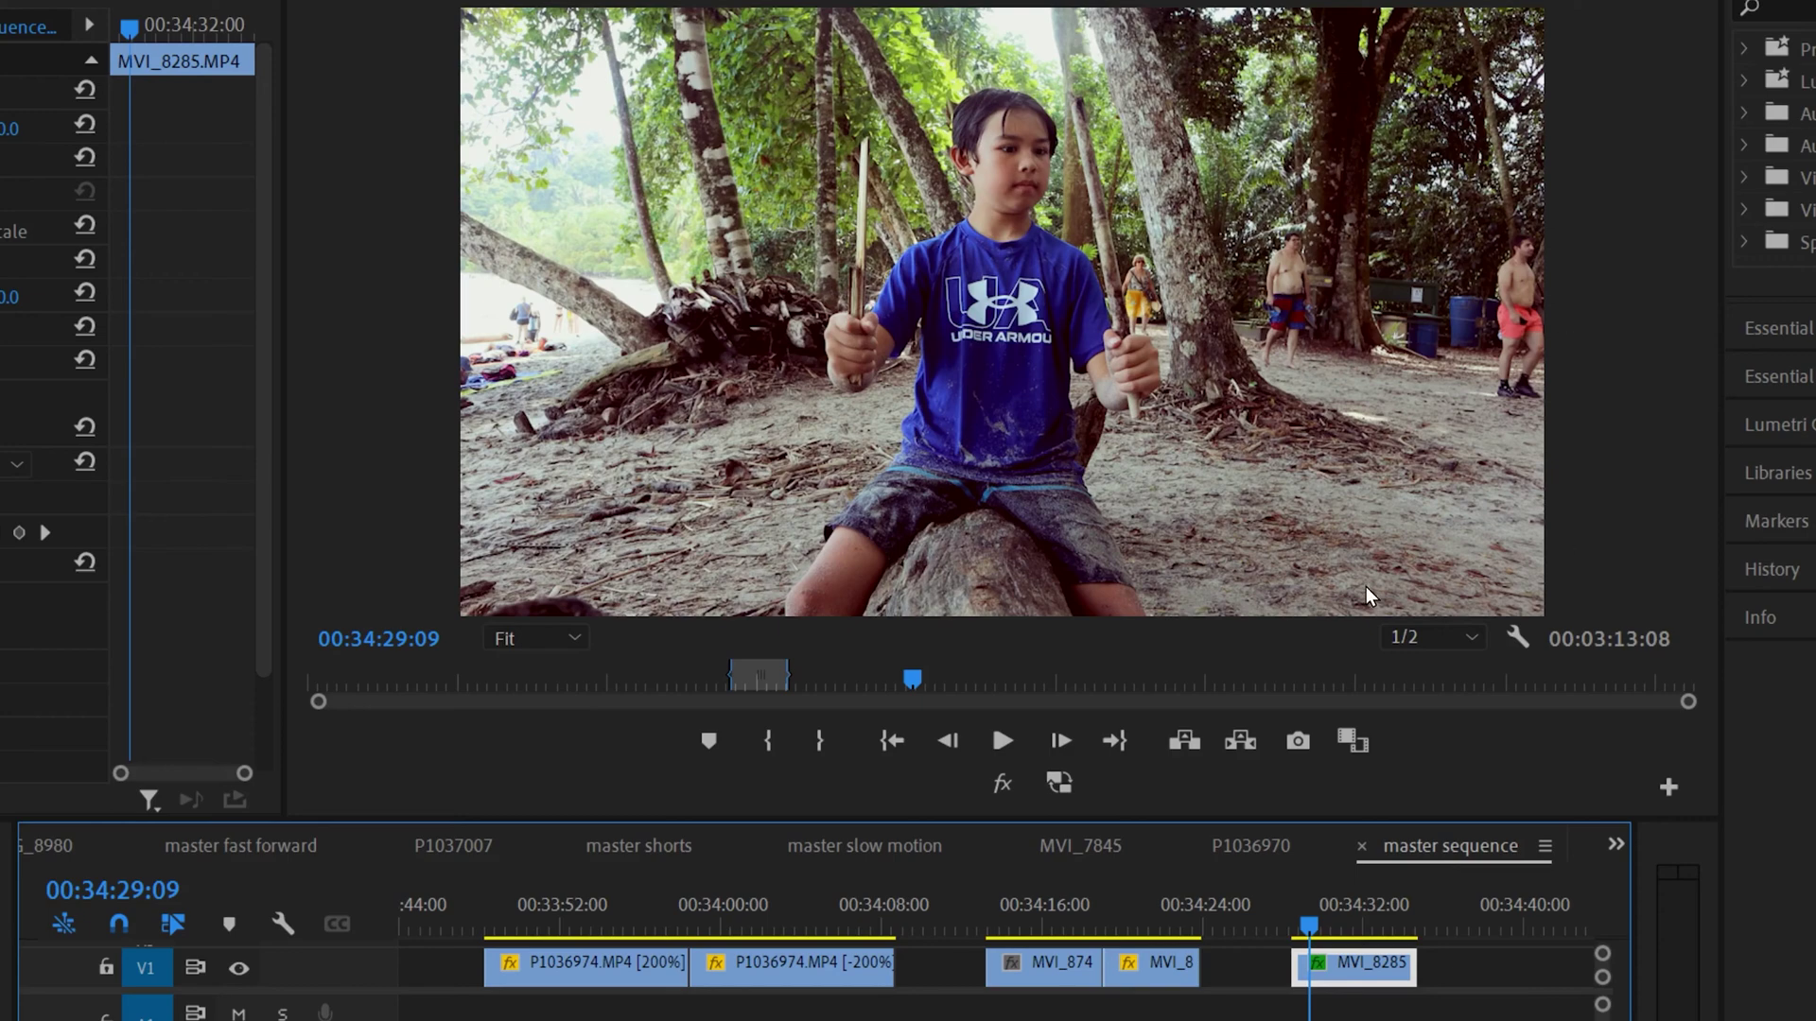
drag(1310, 936, 1297, 935)
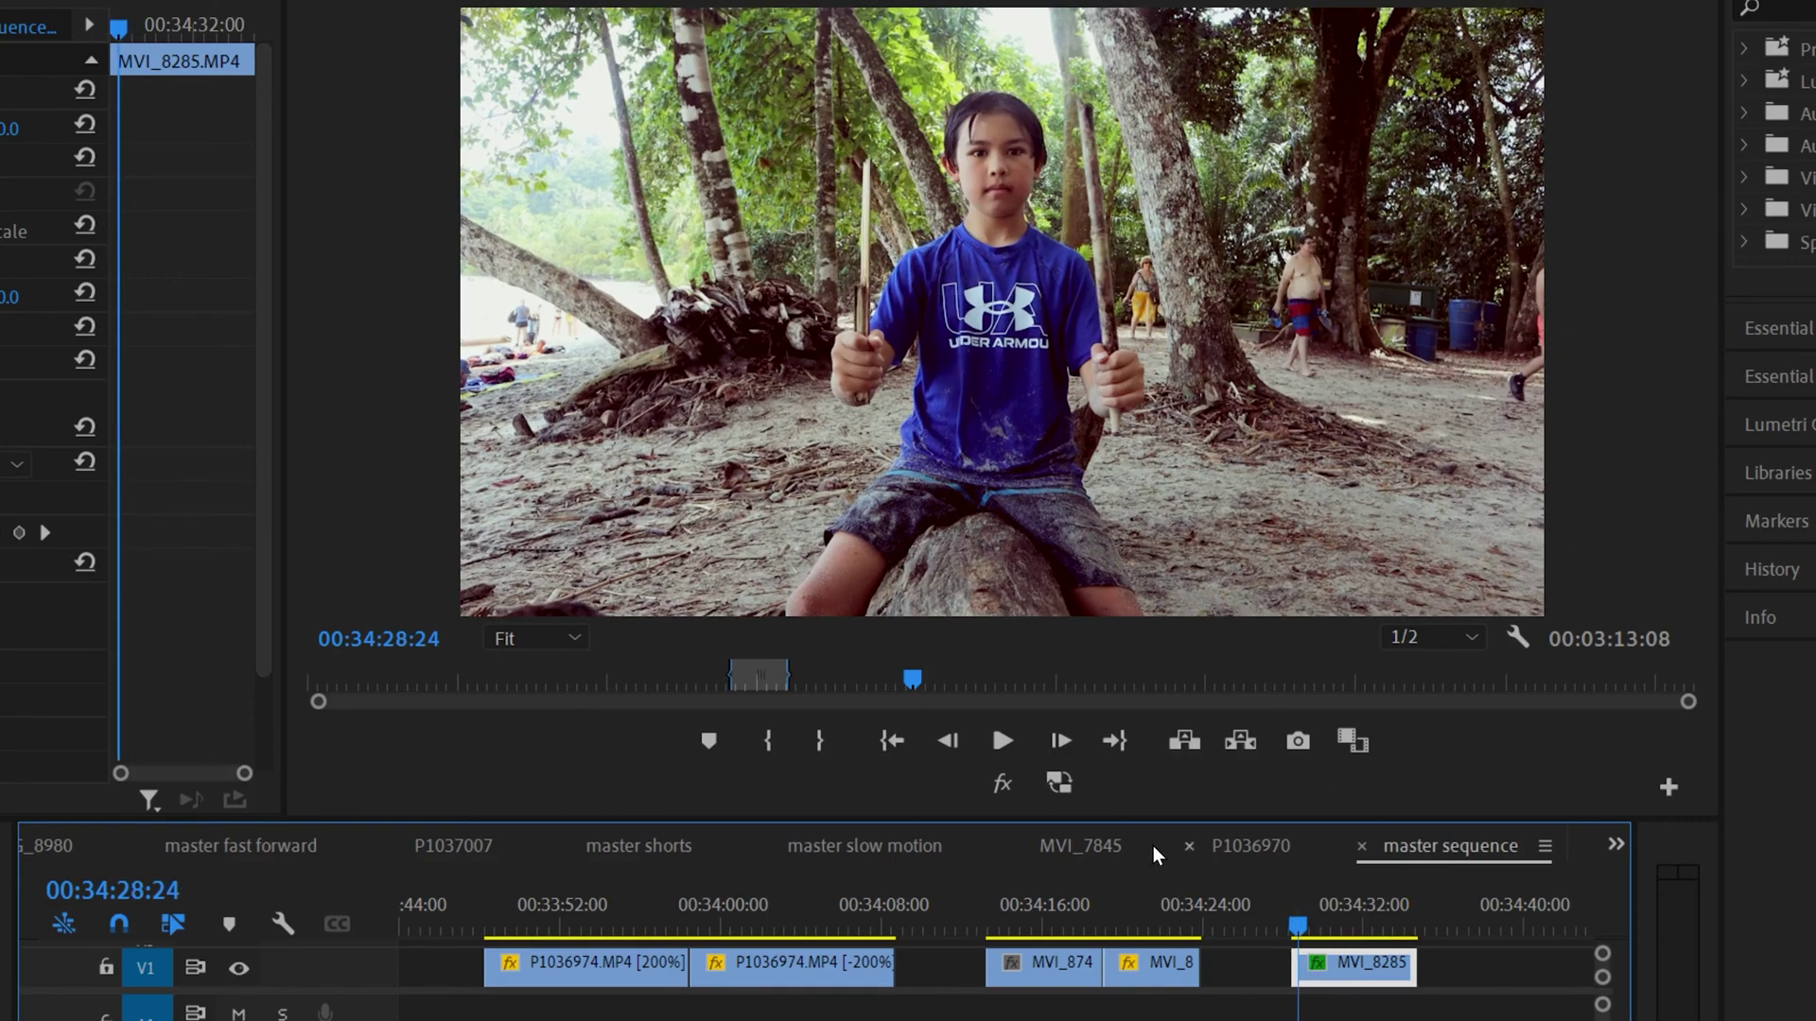
click(991, 734)
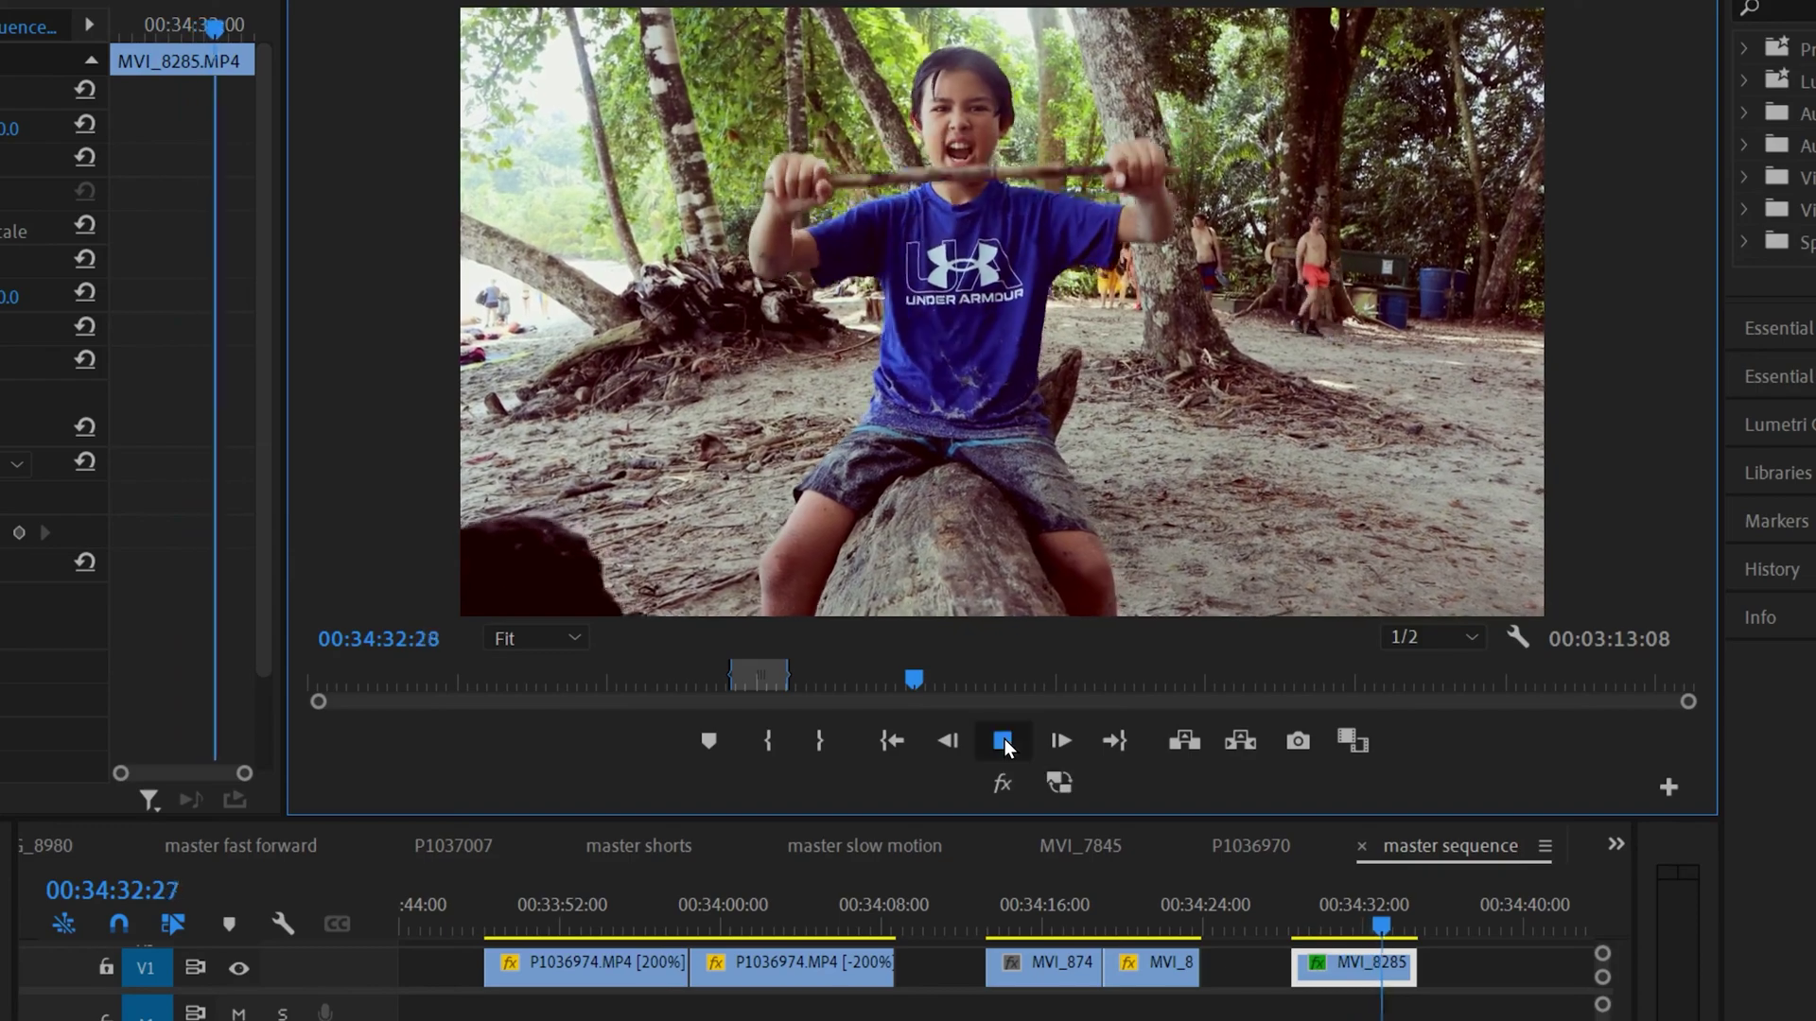
click(1005, 739)
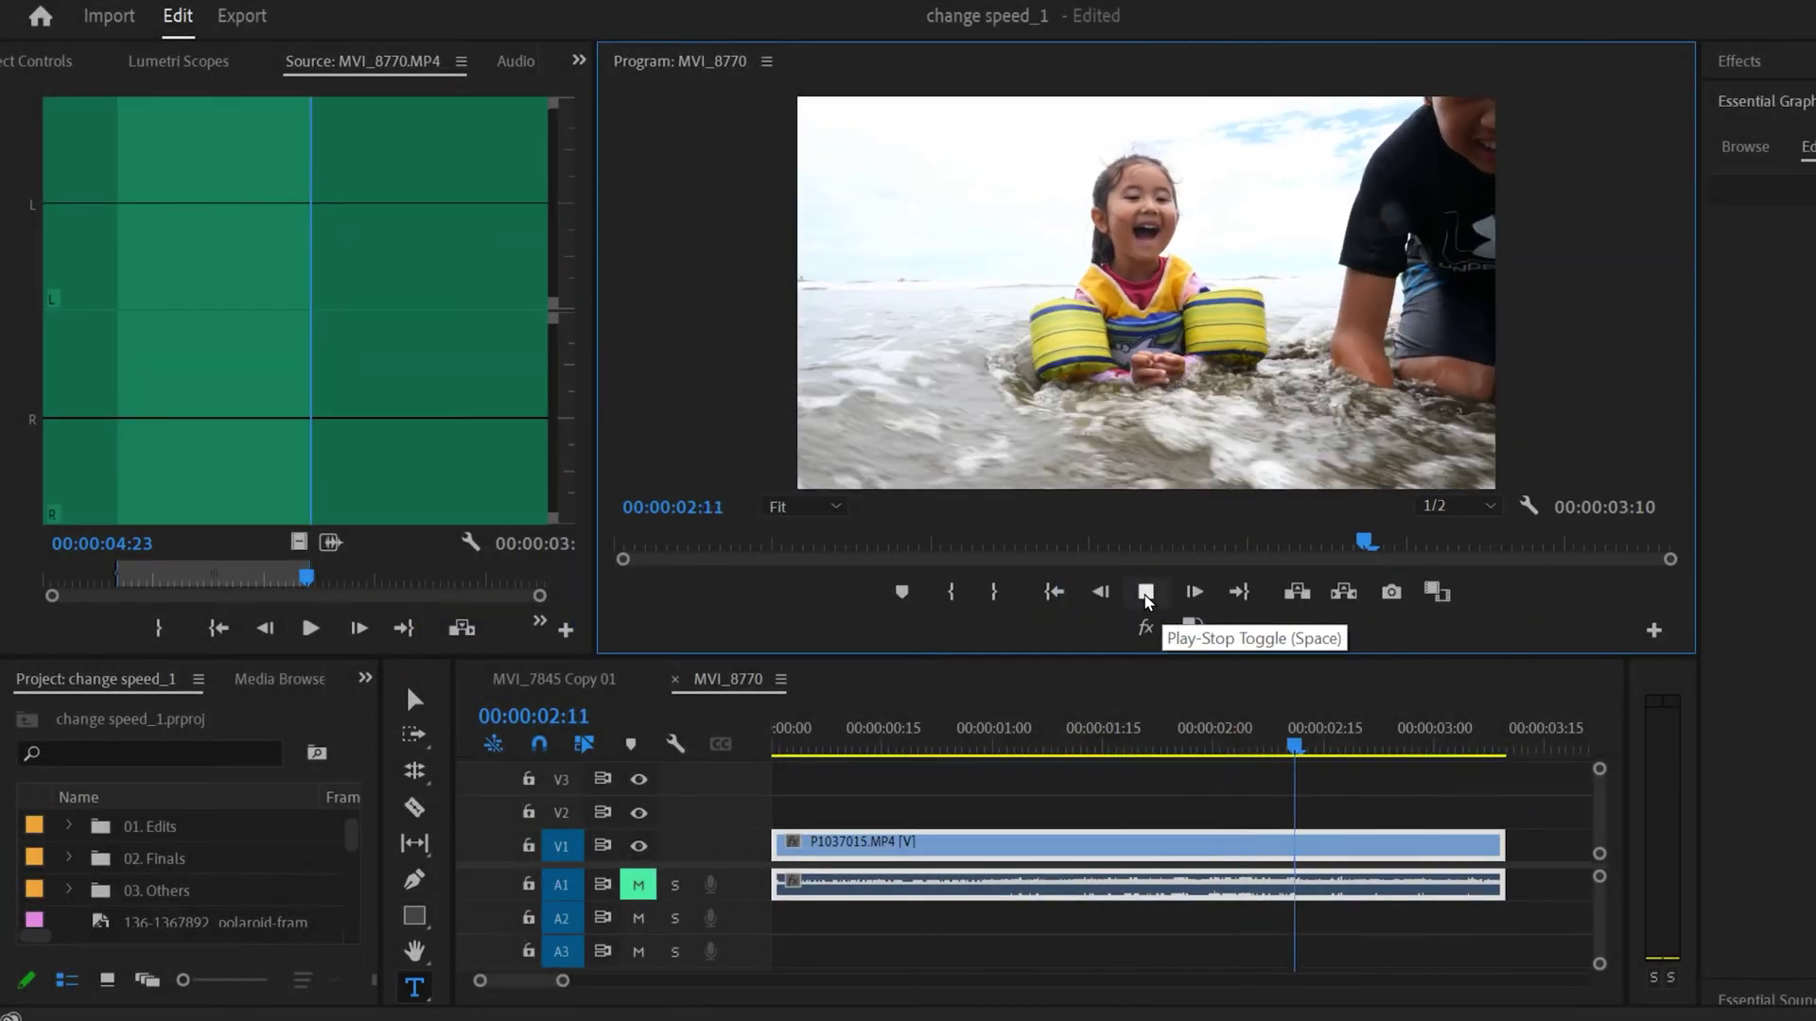
Step: Stop playback and apply Reverse Speed at 100% to the P1037015.MP4 clip through Speed/Duration
click(1145, 594)
right_click(1061, 844)
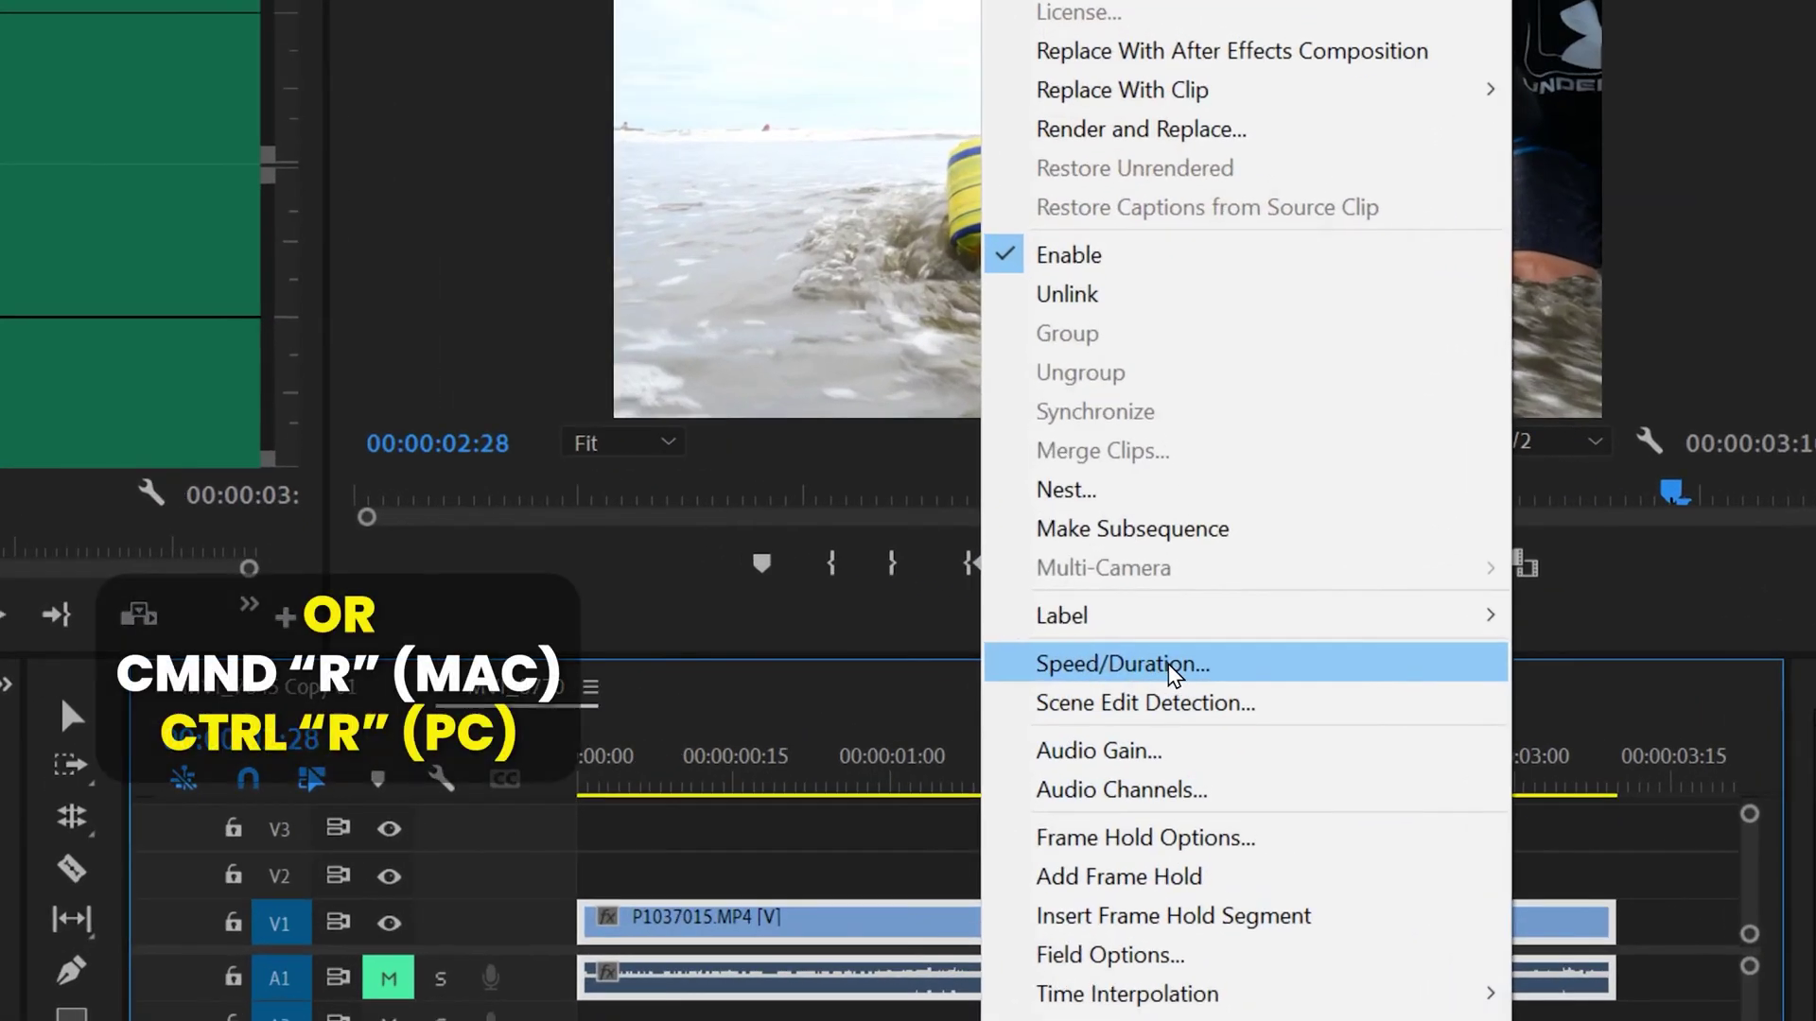
click(1220, 675)
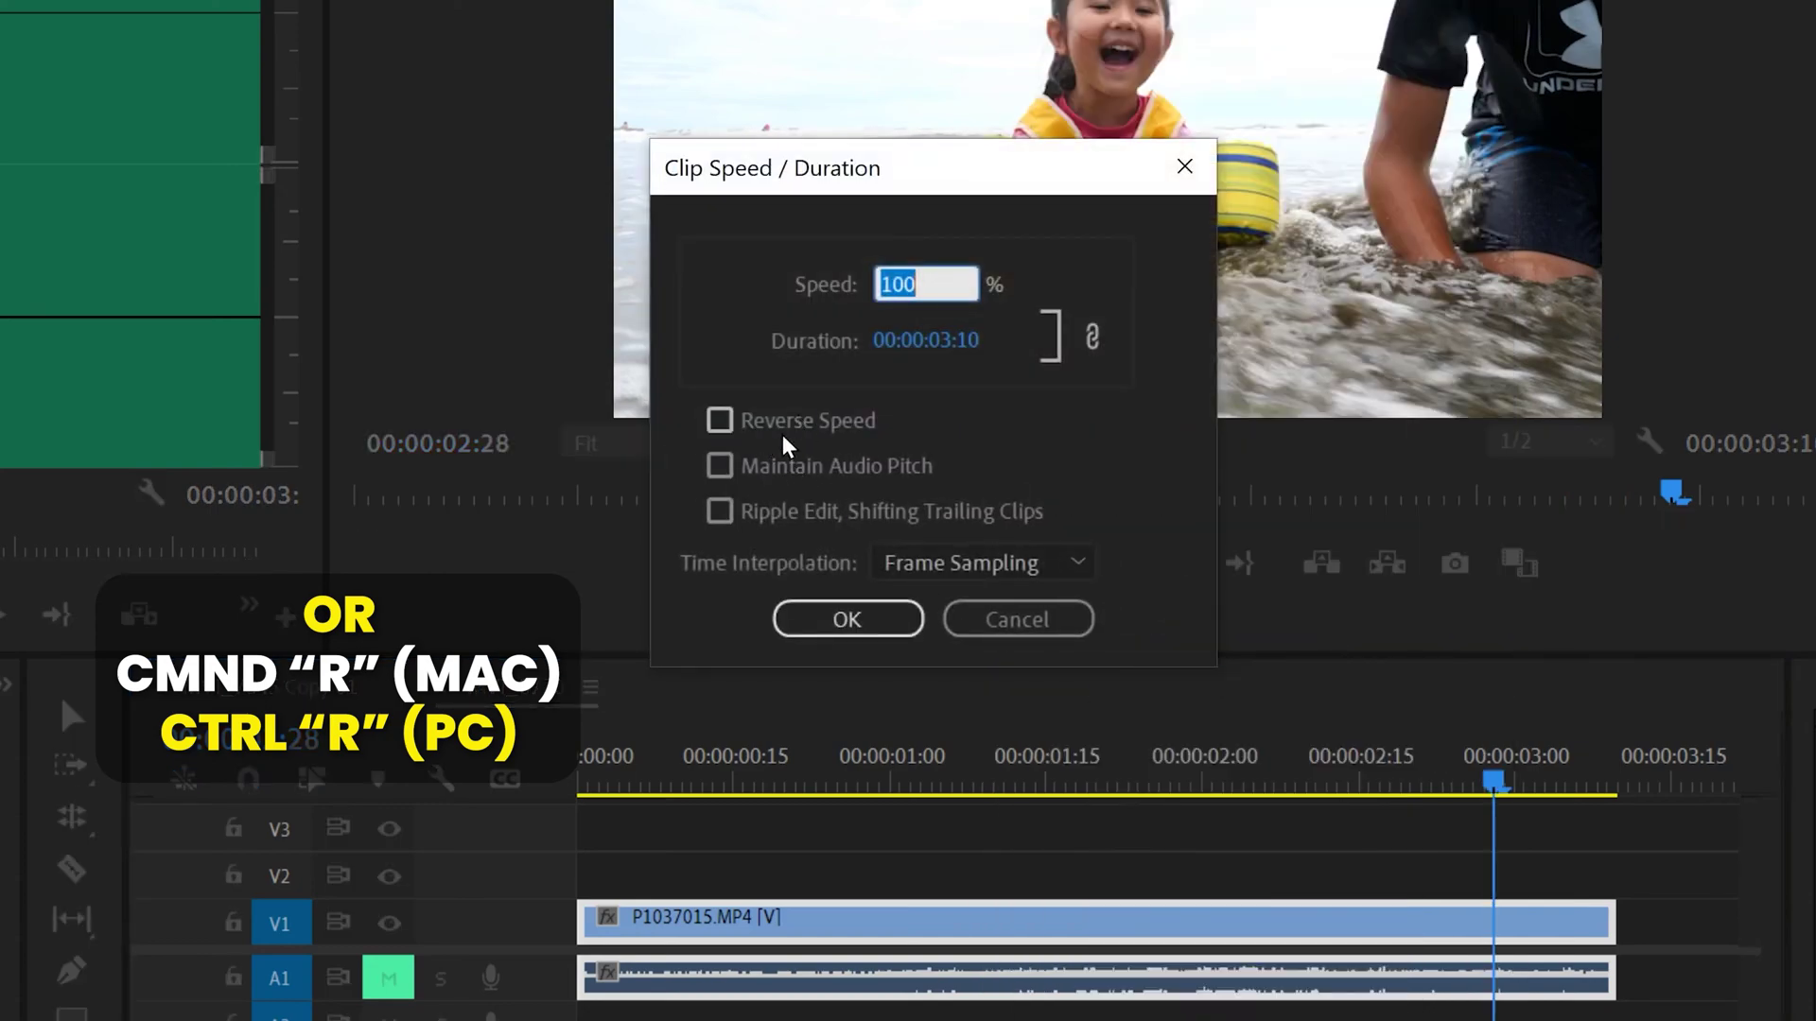
click(719, 420)
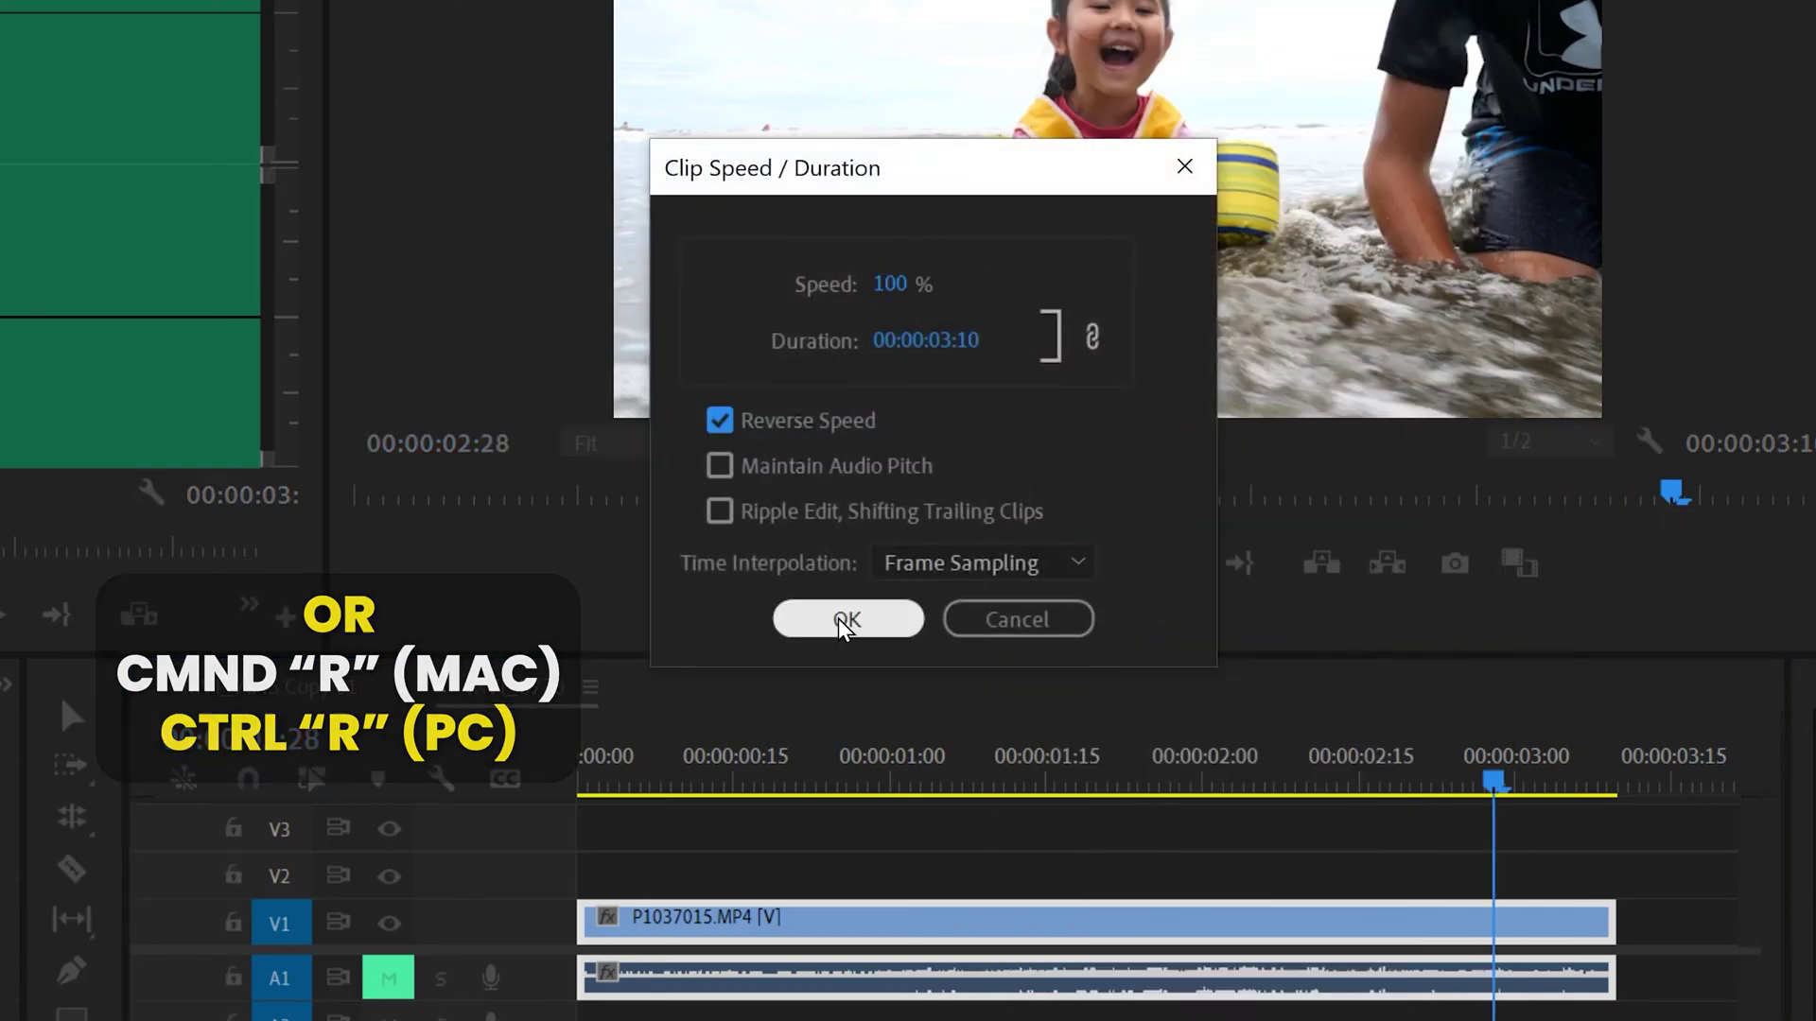
click(847, 619)
Step: Play the reversed P1037015.MP4 clip from its beginning to about 00:00:03:03
click(607, 773)
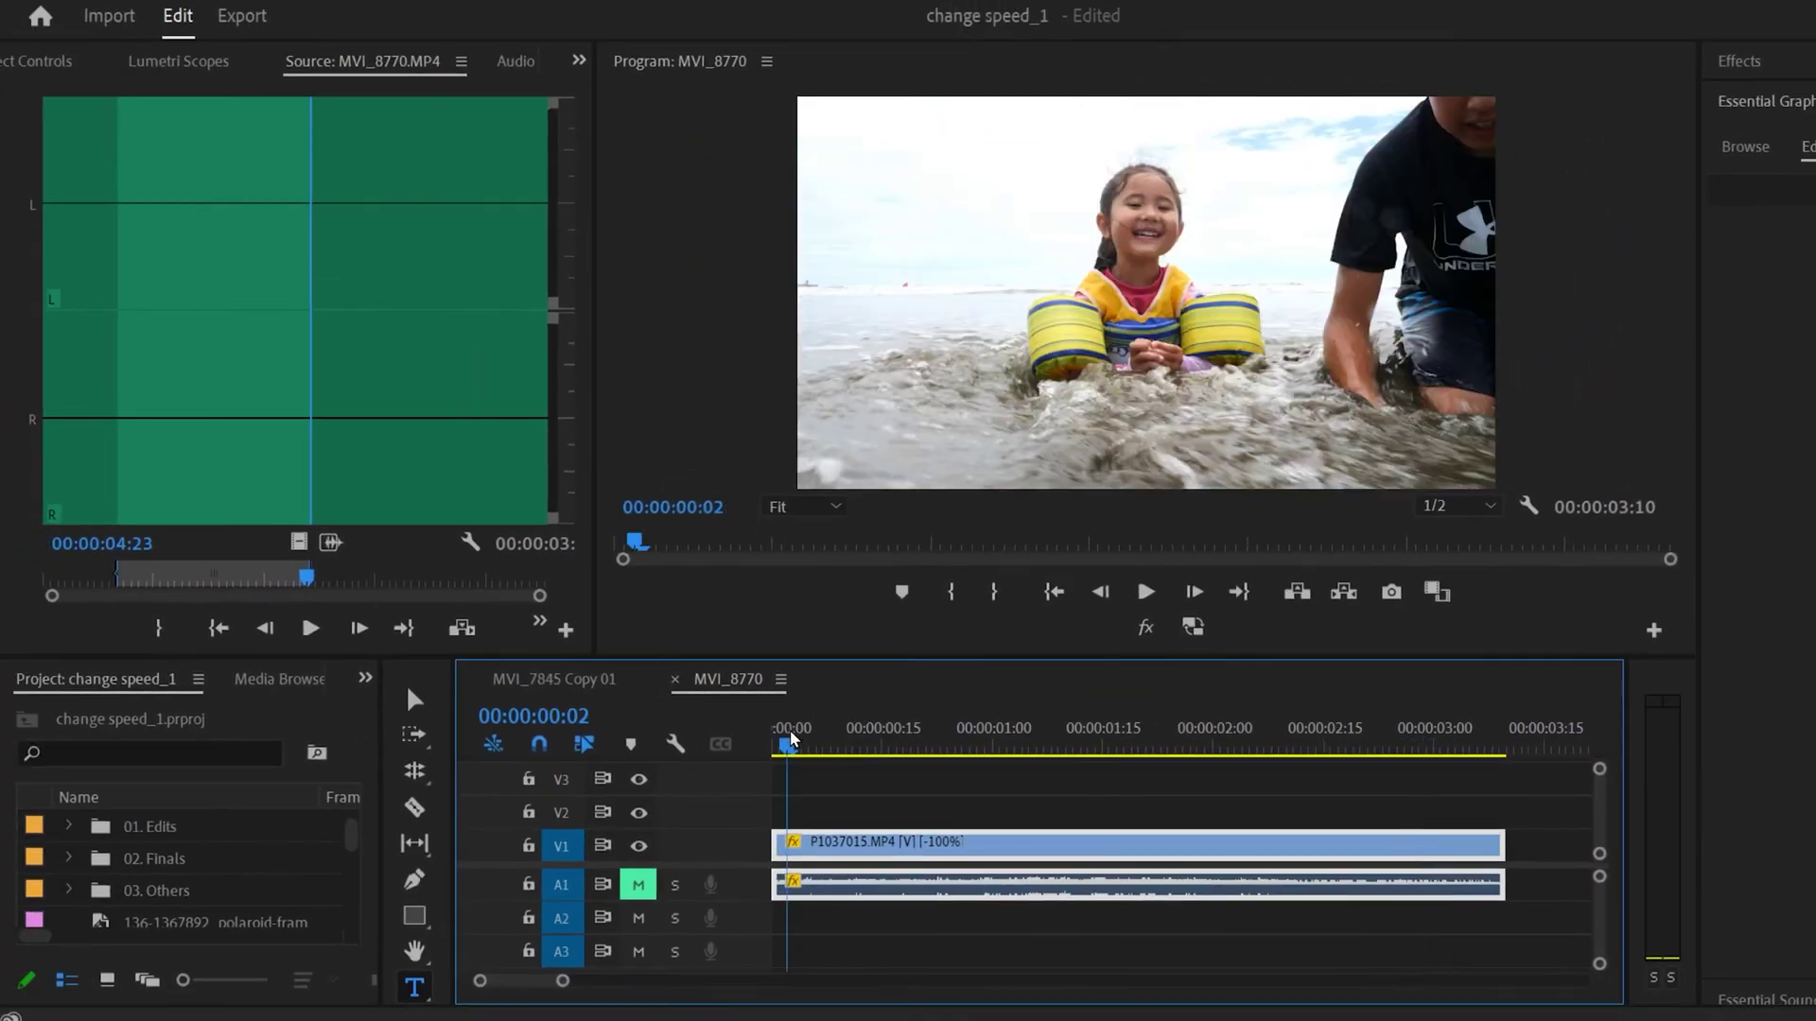
click(1145, 592)
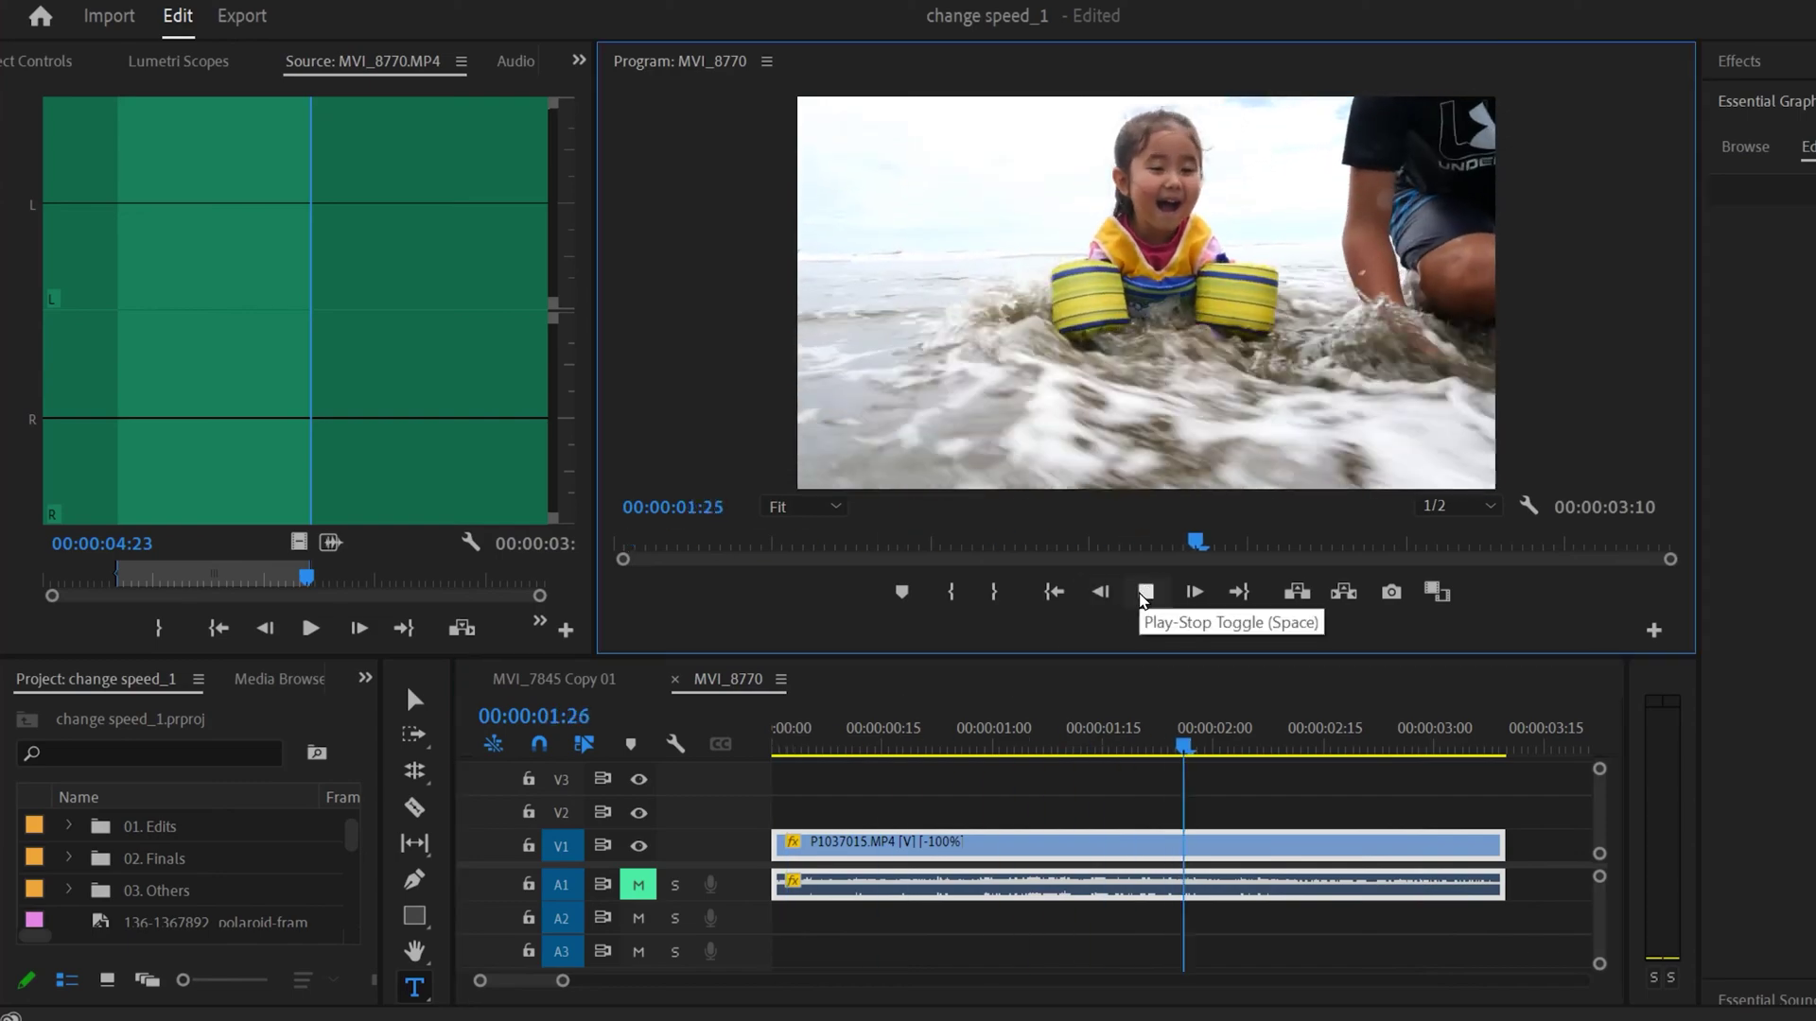
click(1145, 594)
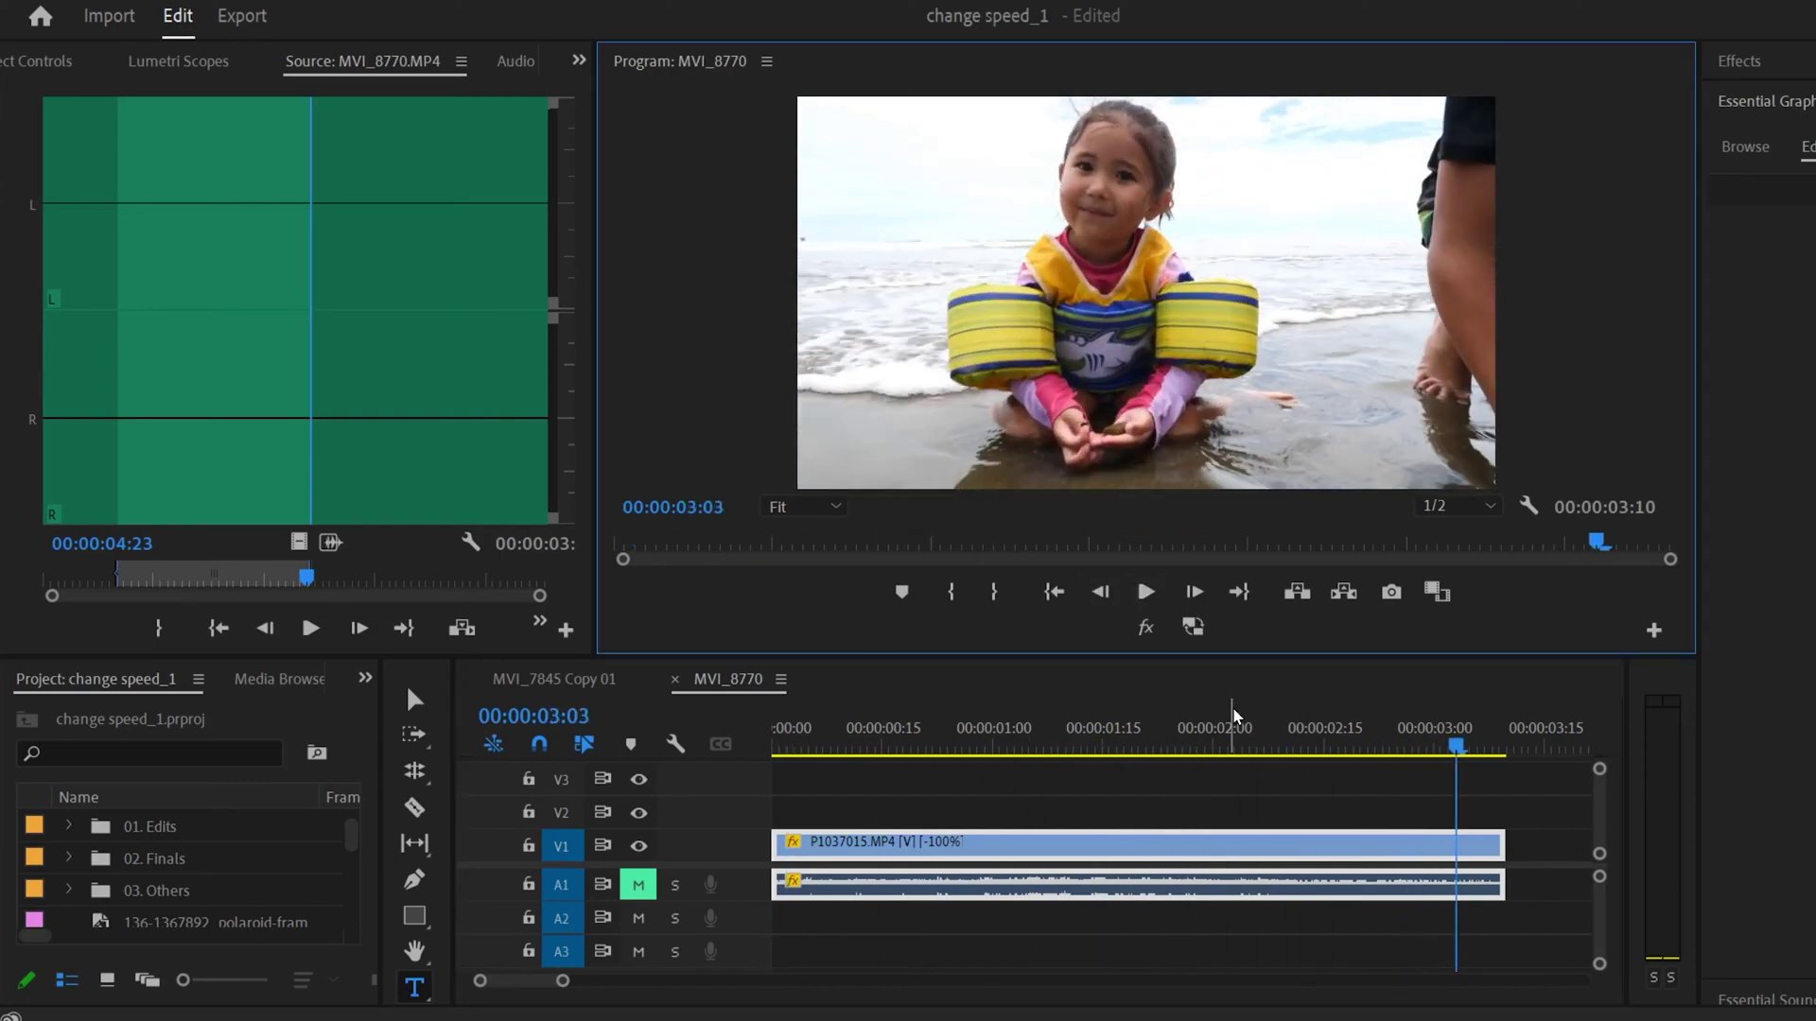
Step: Set the reversed P1037015.MP4 clip's speed to 200% through Speed/Duration and play it from the beginning
right_click(1078, 848)
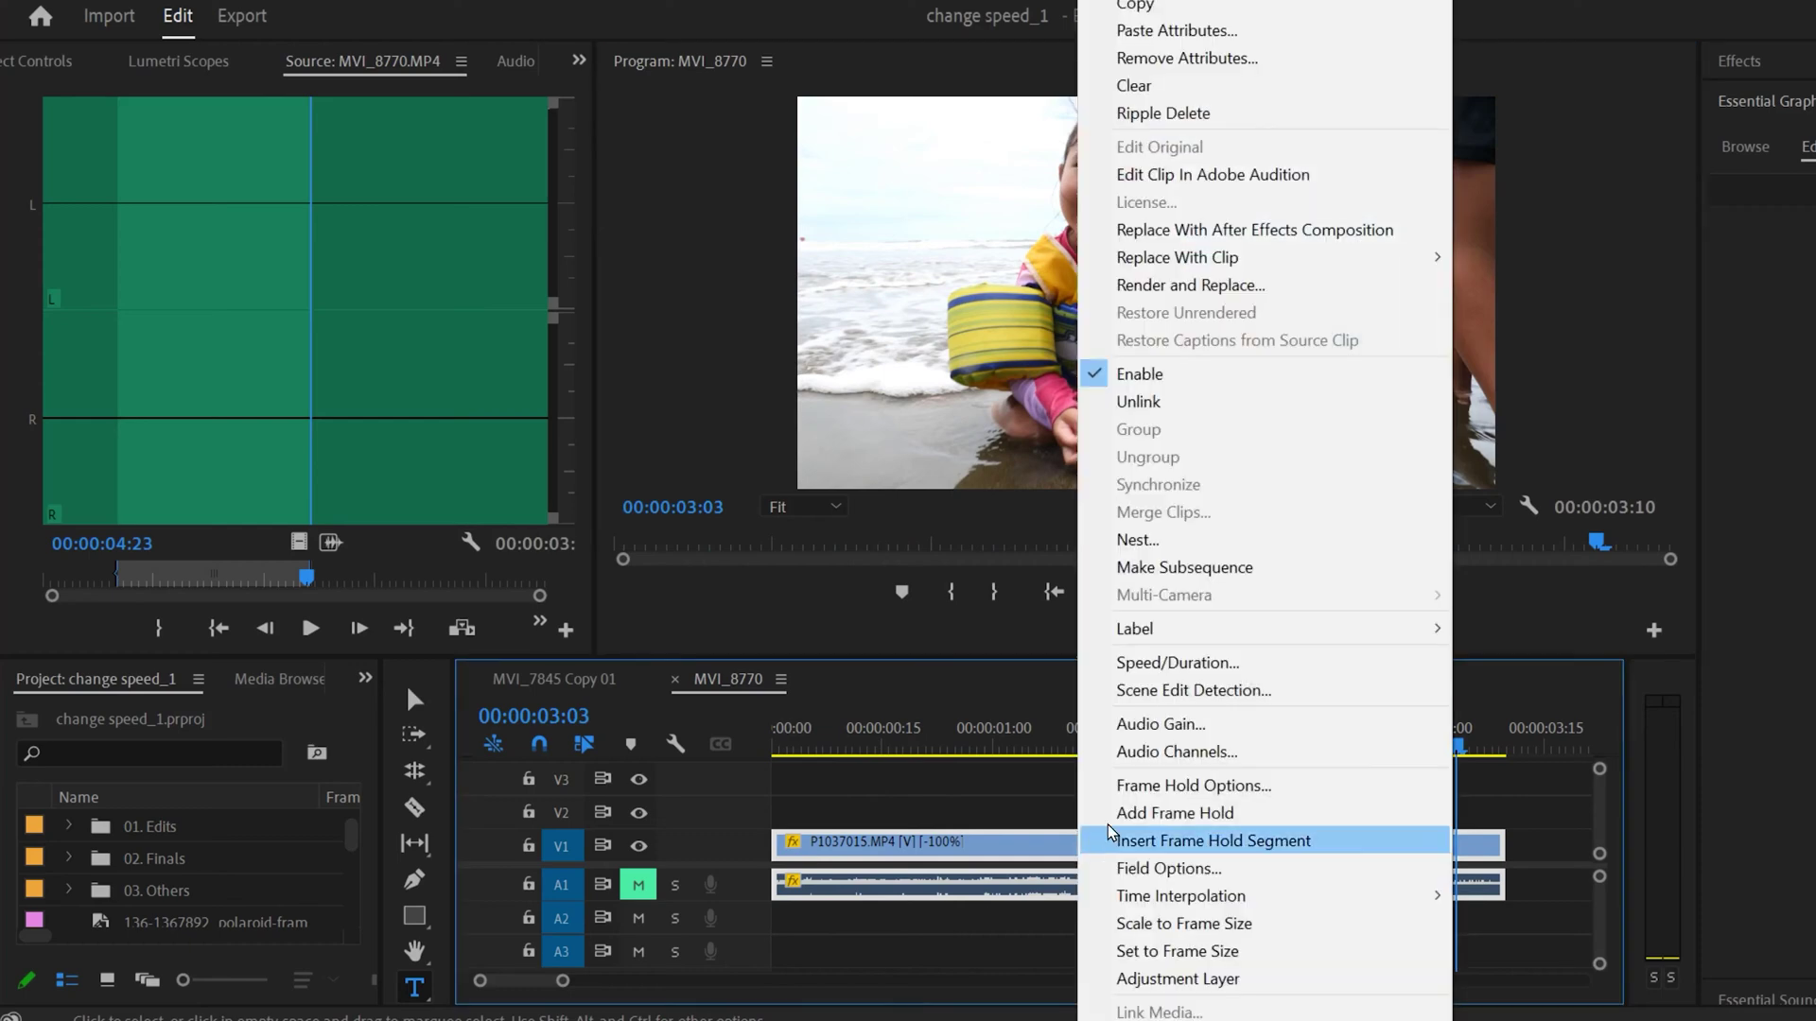
click(1189, 667)
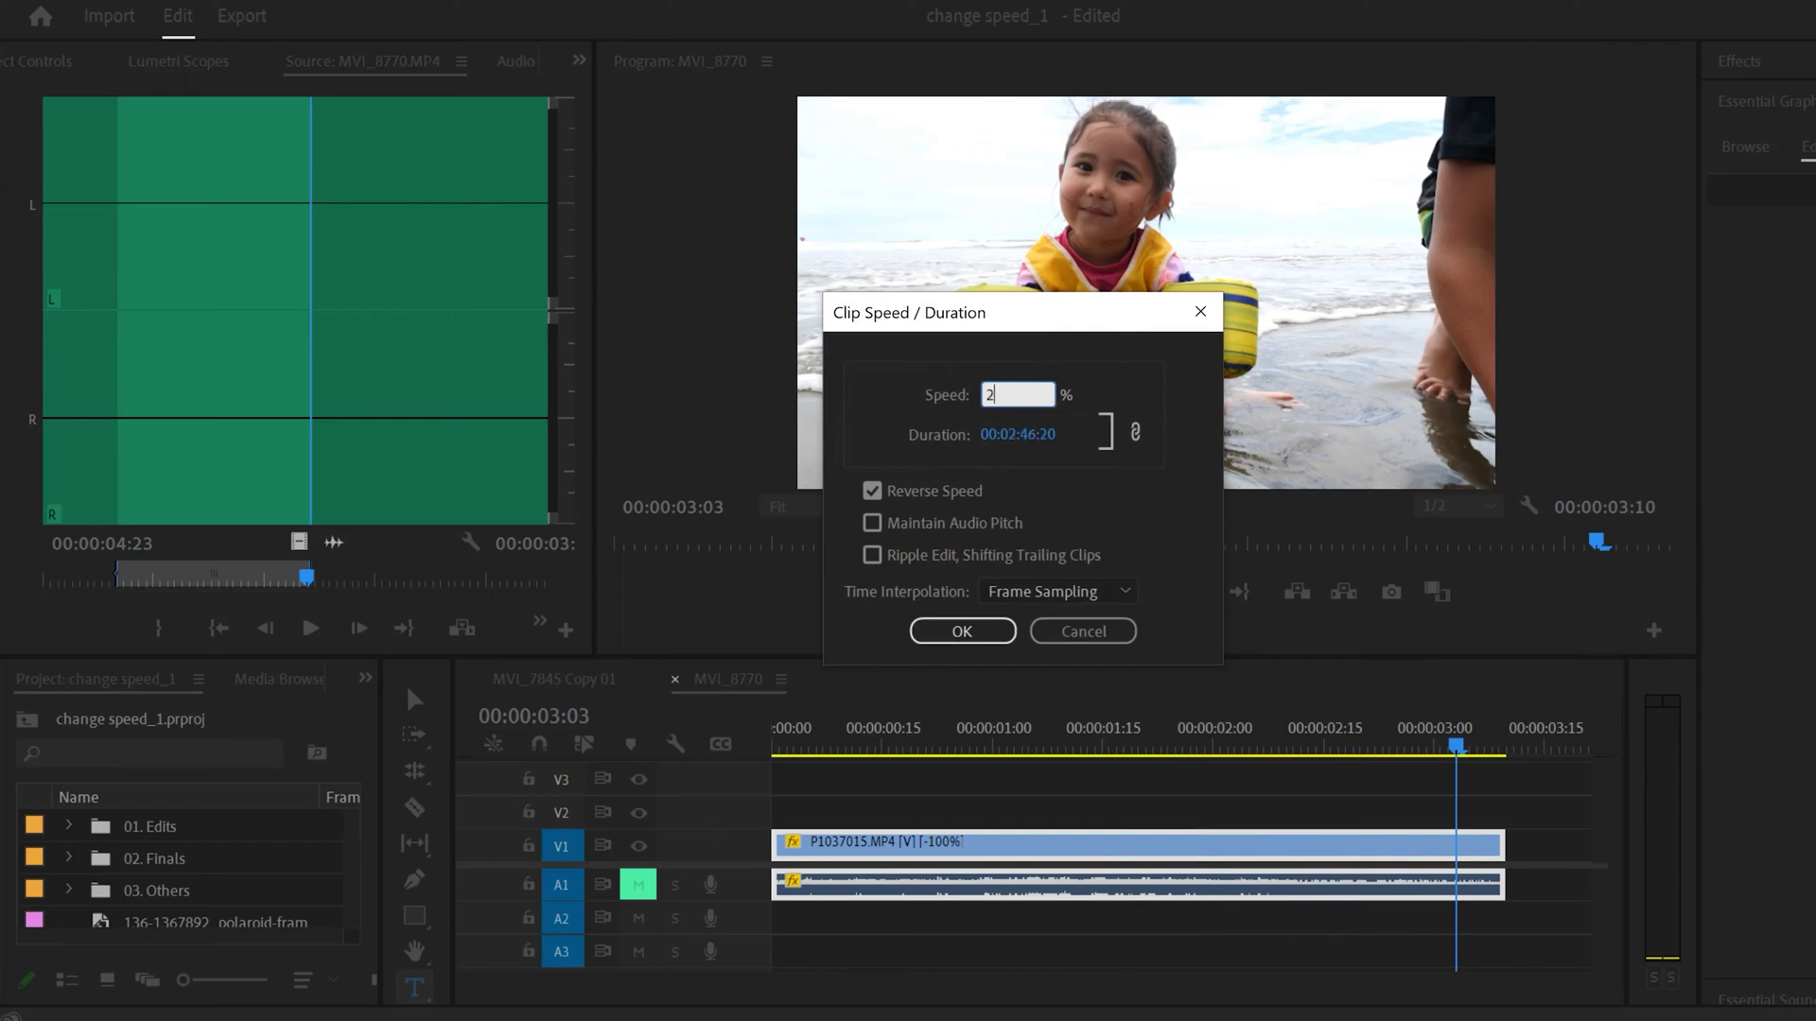
text(200)
click(974, 634)
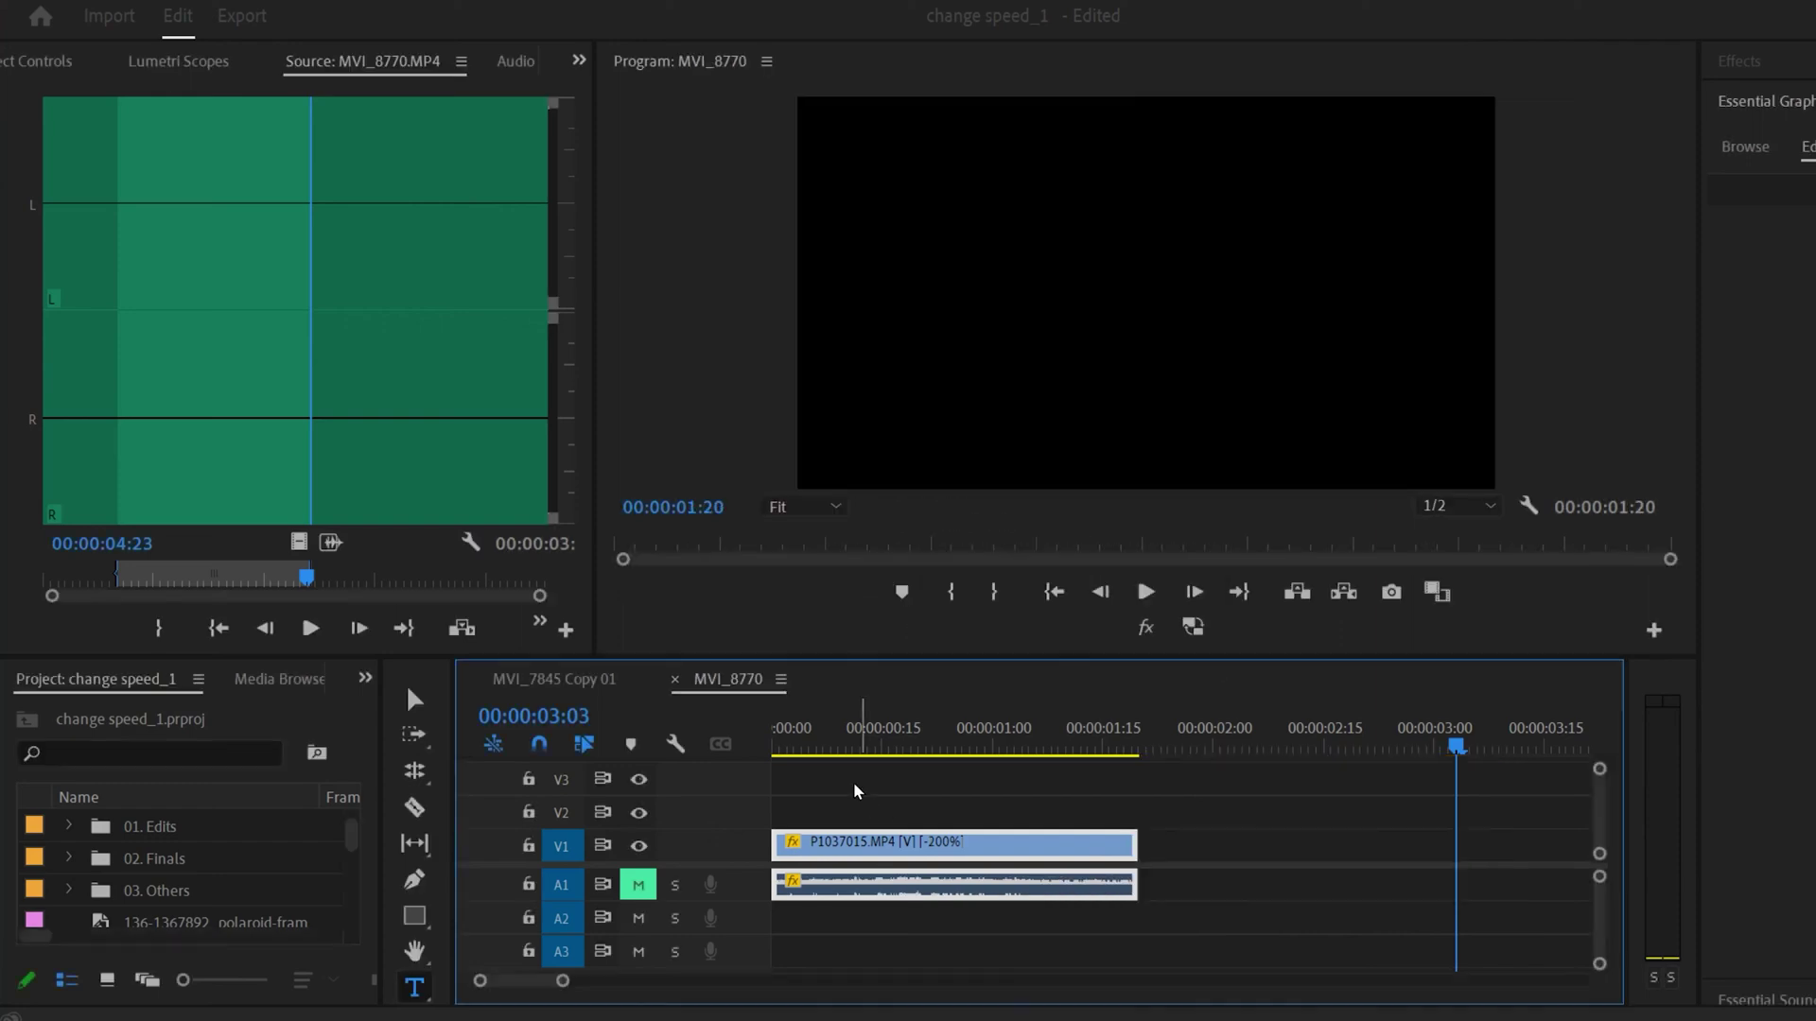
key(space)
click(1144, 592)
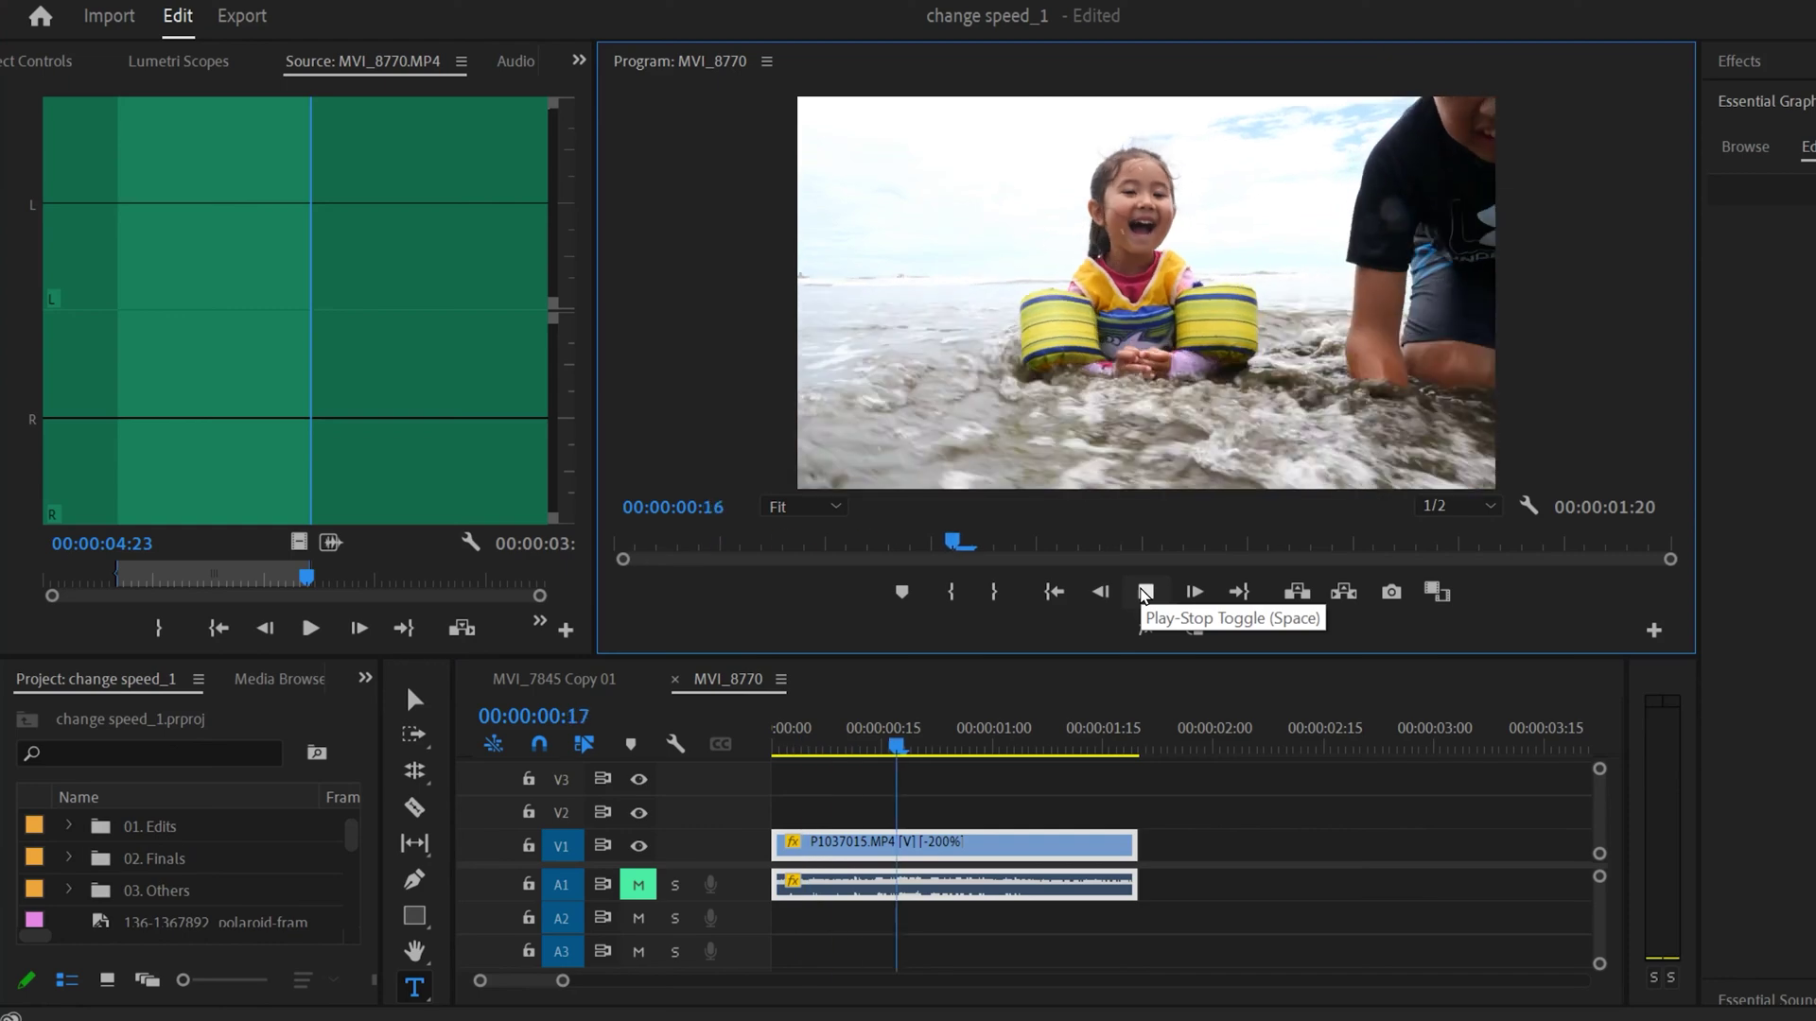
Step: Set the reversed P1037015.MP4 clip's speed to 50% through Speed/Duration and play it from the beginning
right_click(1002, 834)
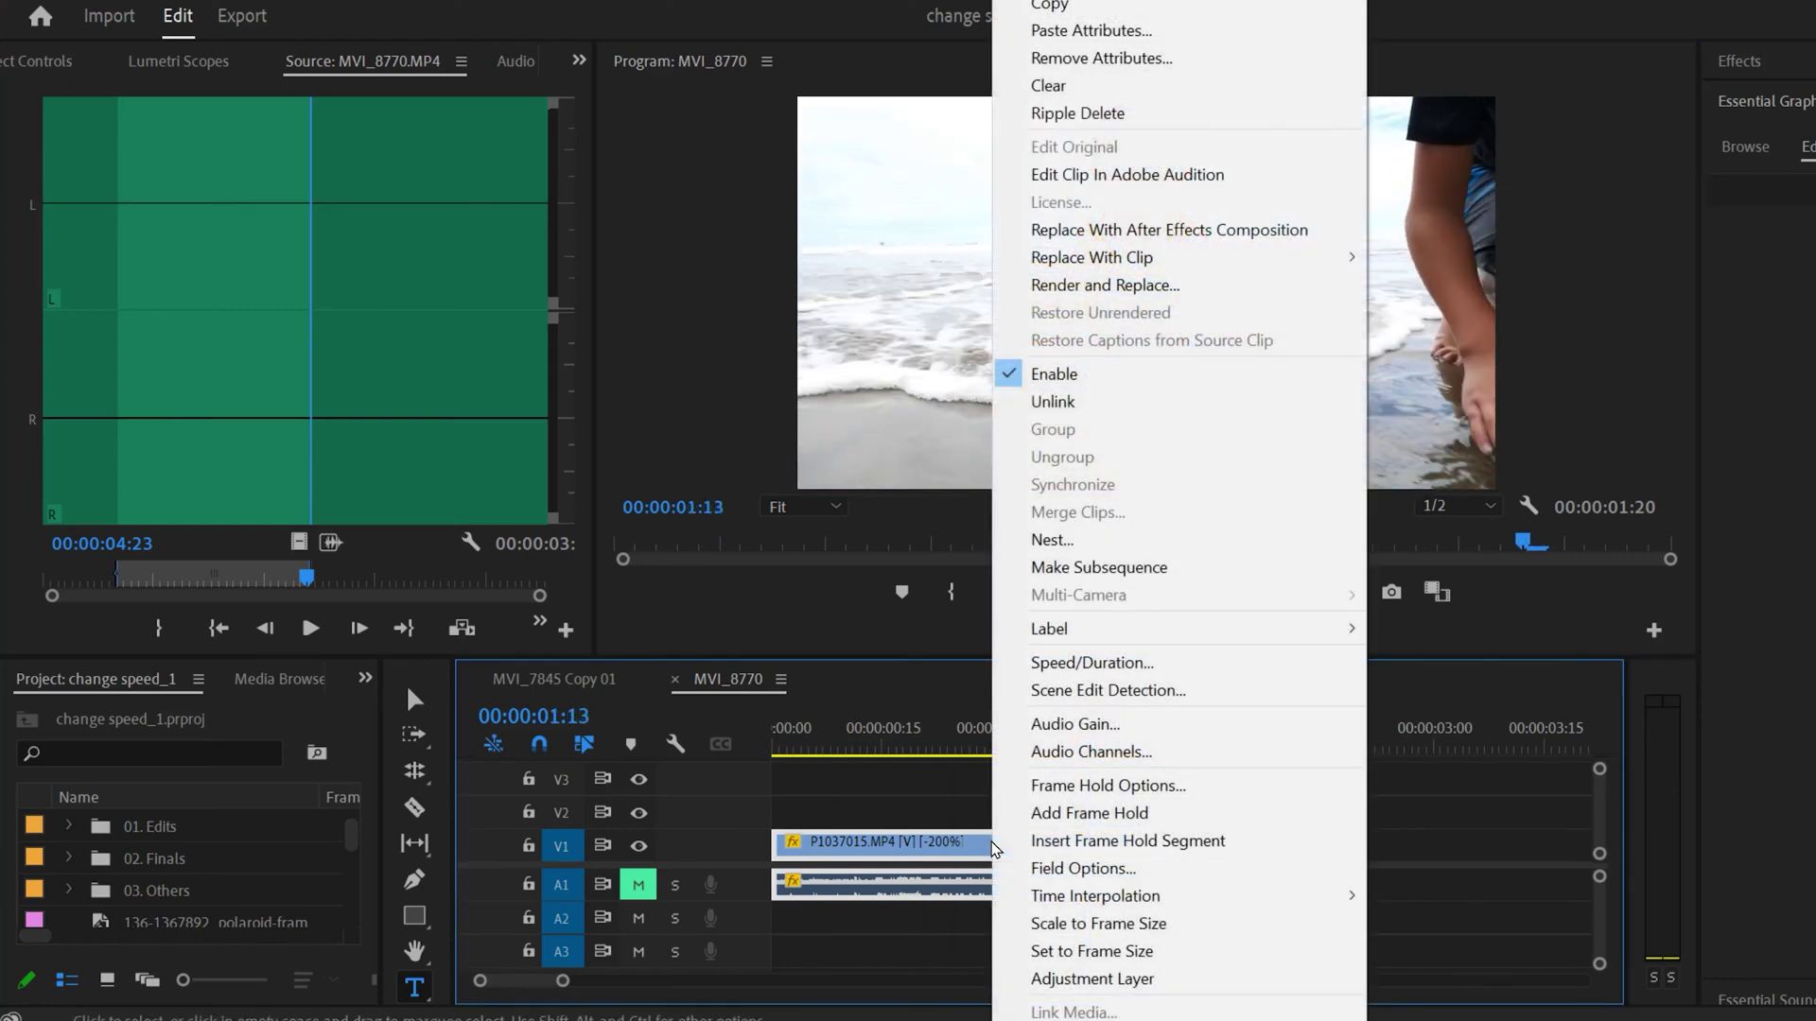
click(1050, 690)
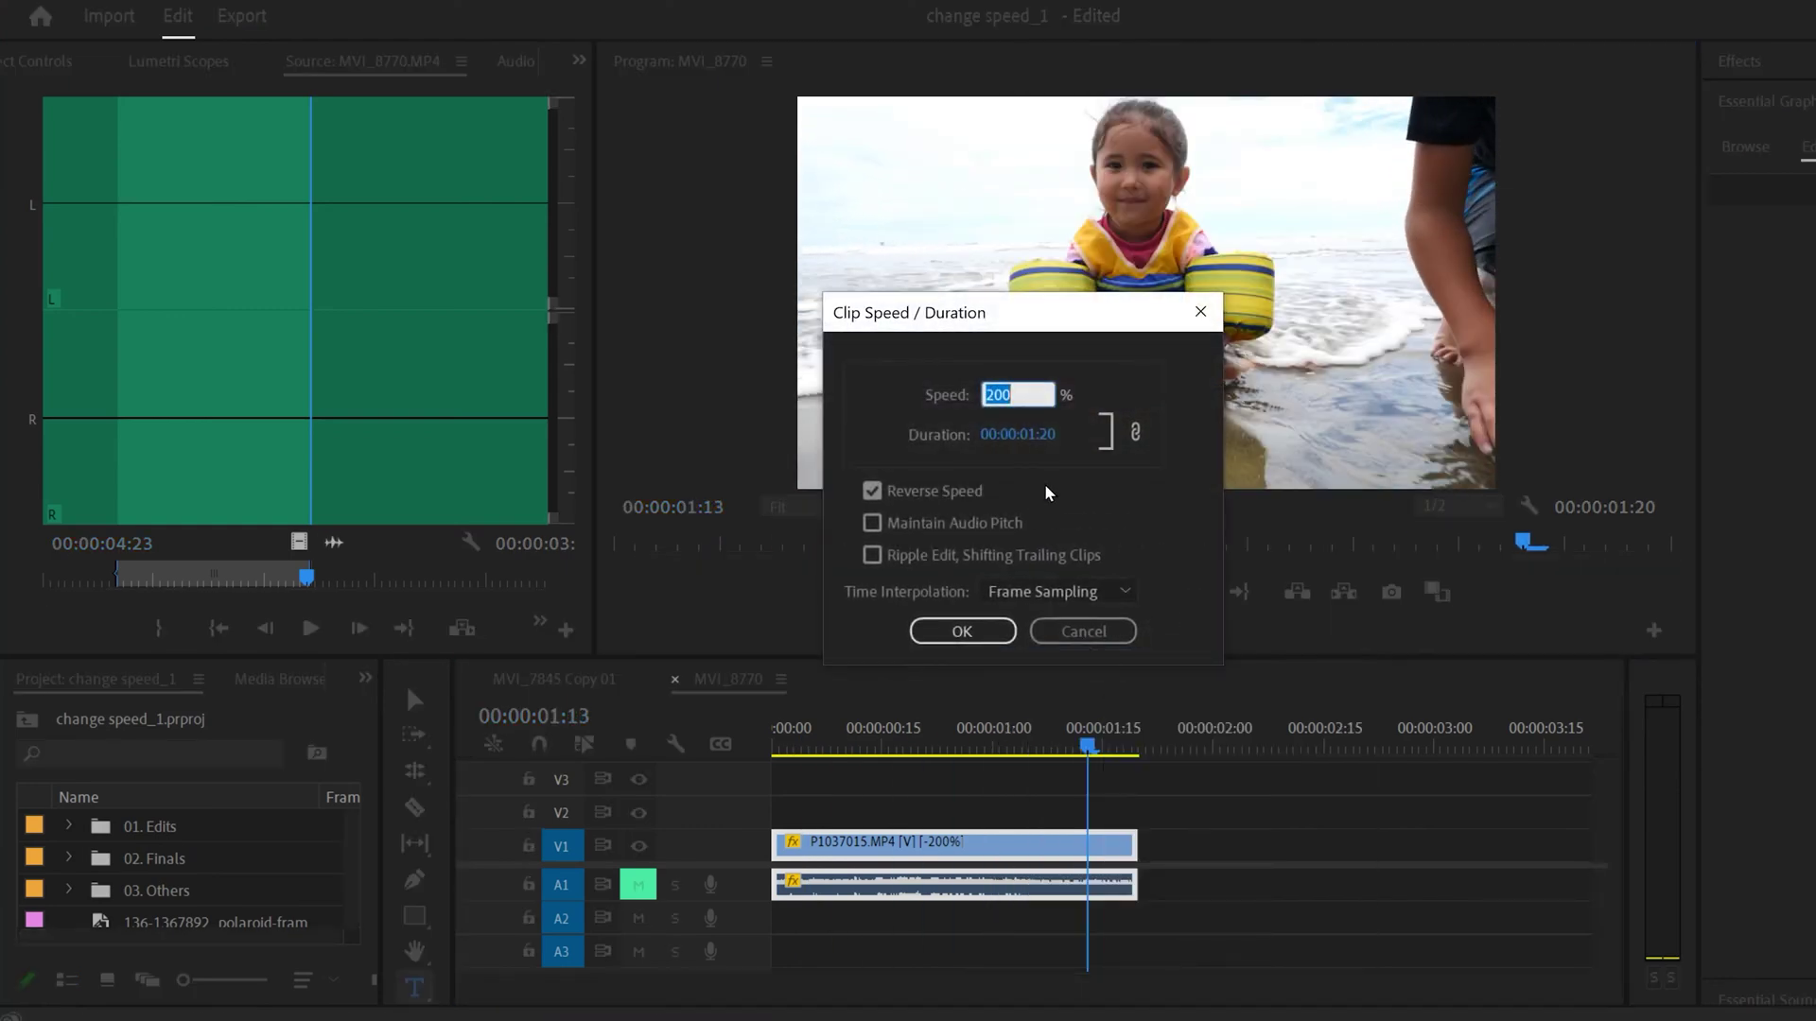
click(965, 631)
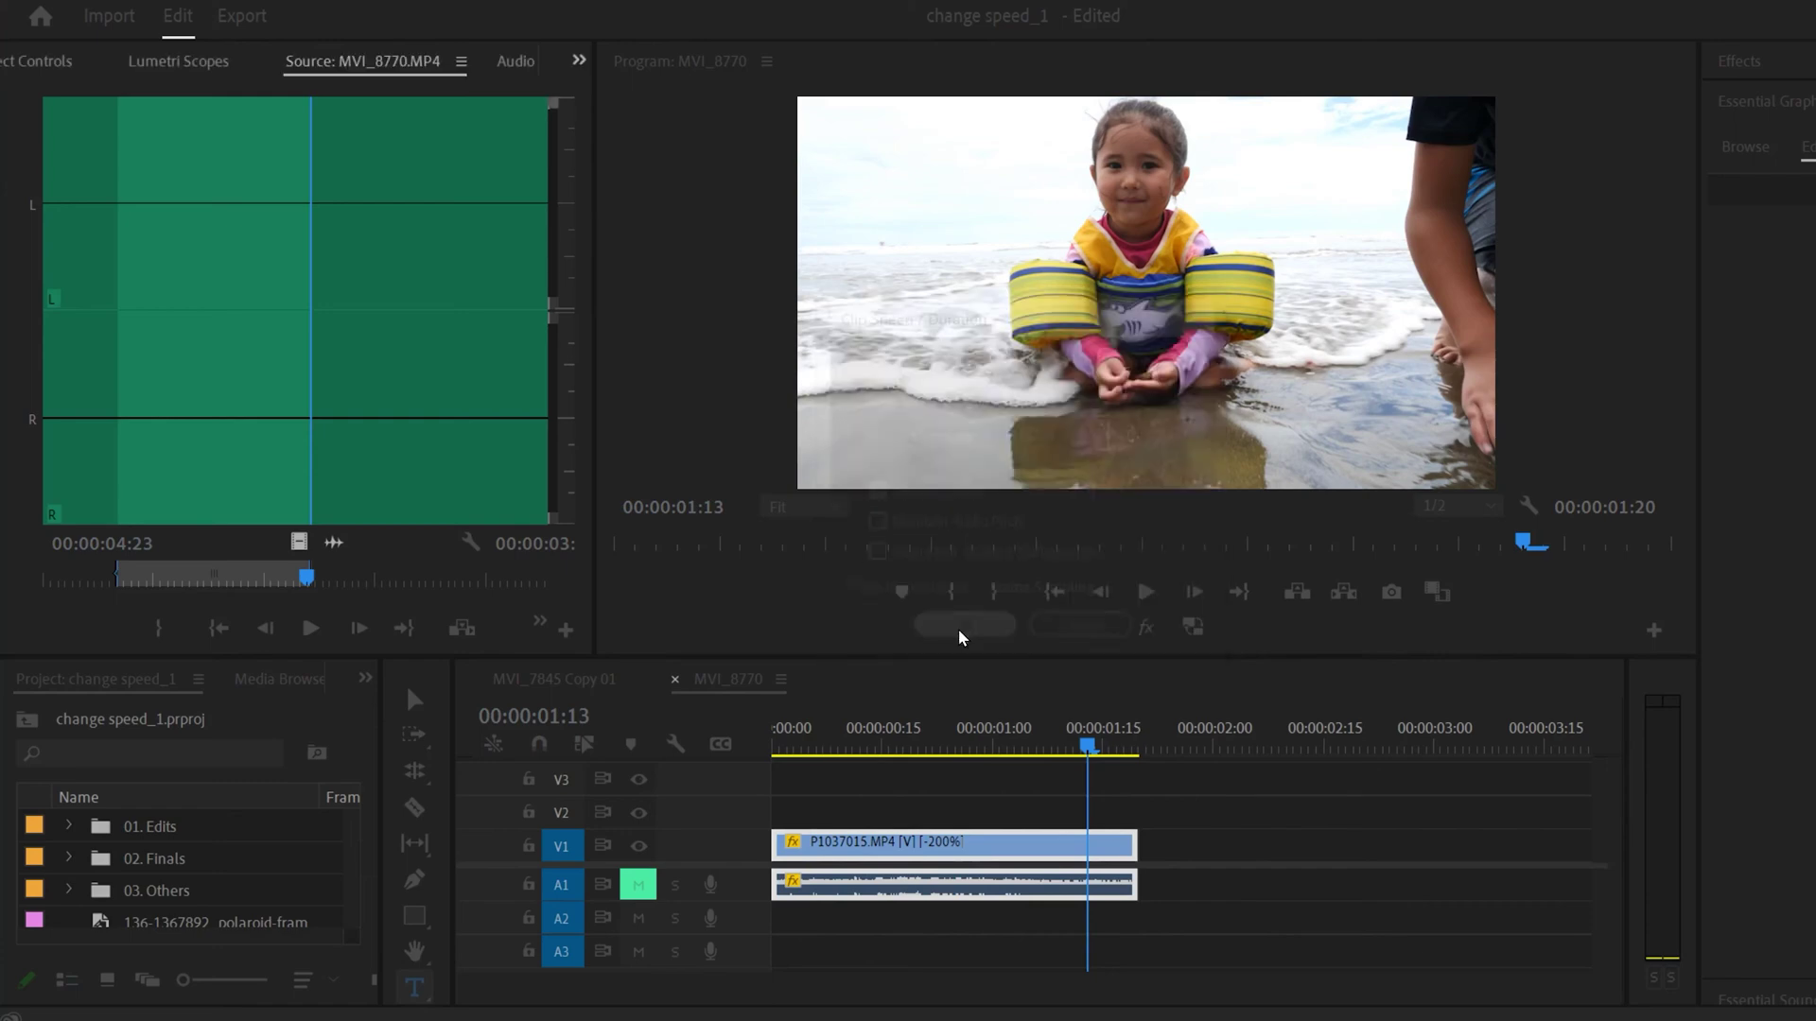
key(Home)
click(1144, 592)
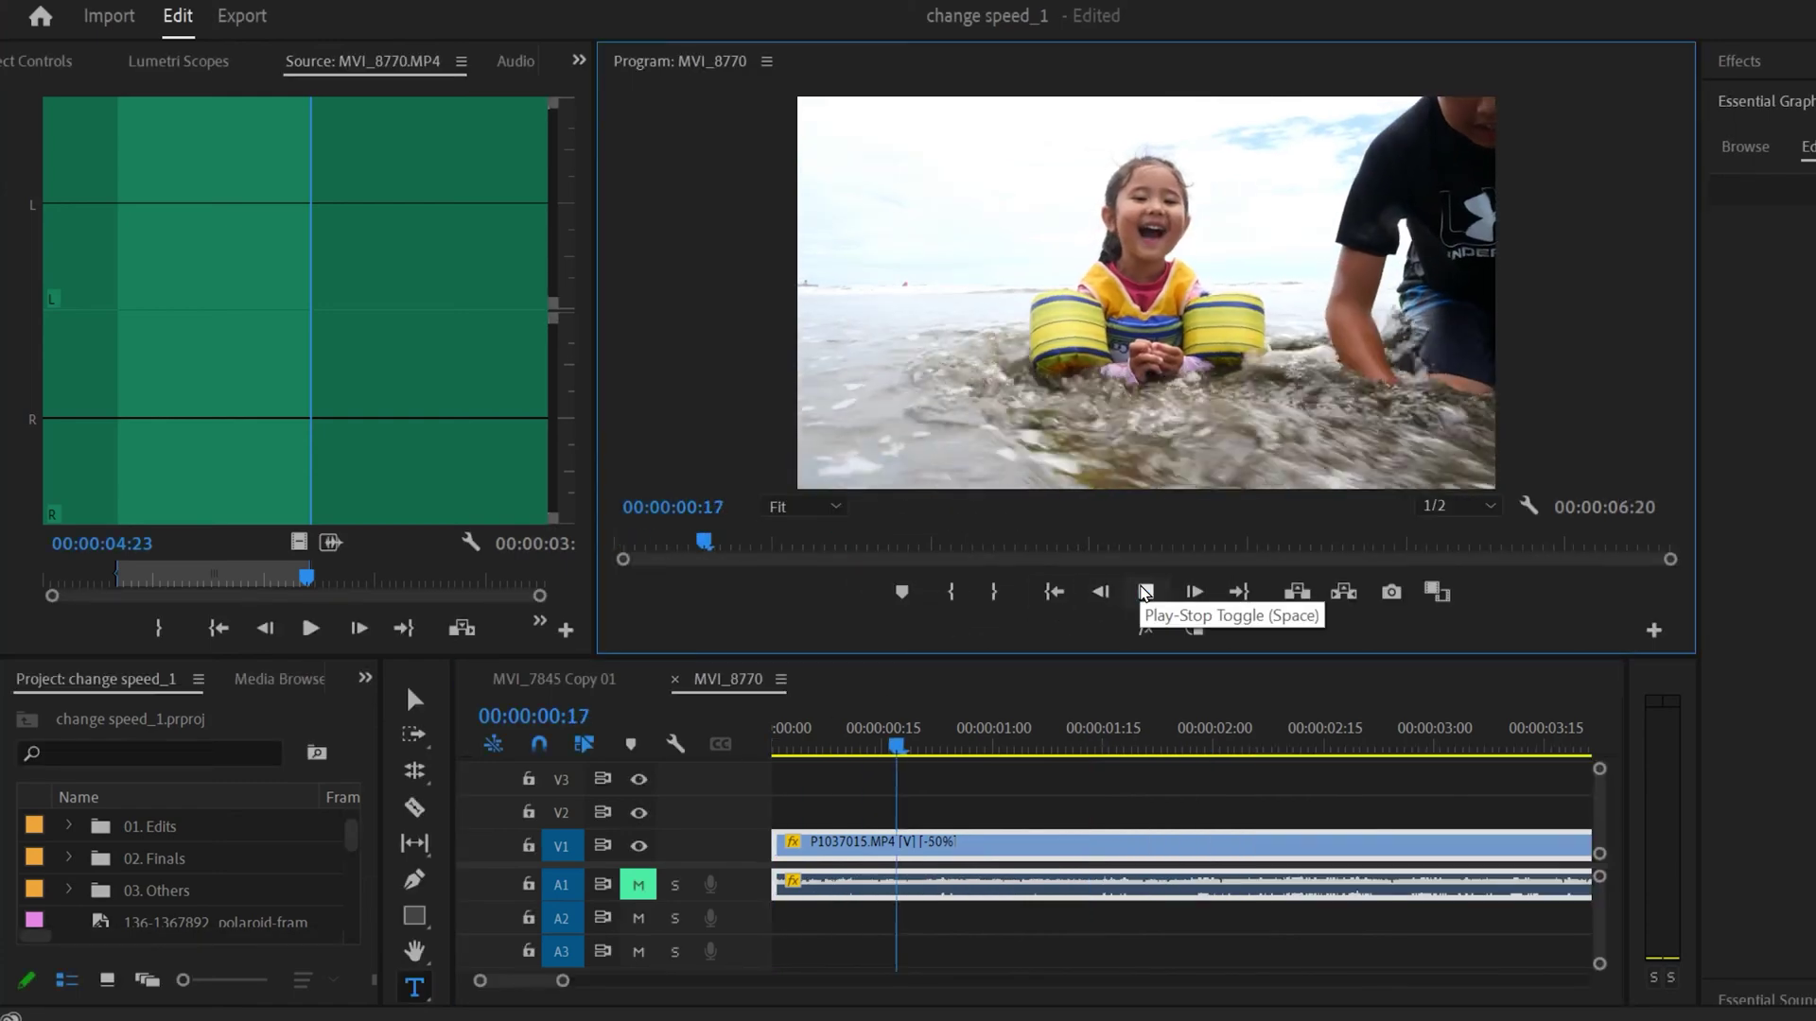
click(1144, 591)
Step: Undo the speed and reverse changes on P1037015.MP4, play the clip forward from its start, and stop at 00:00:02:13
key(ctrl+z)
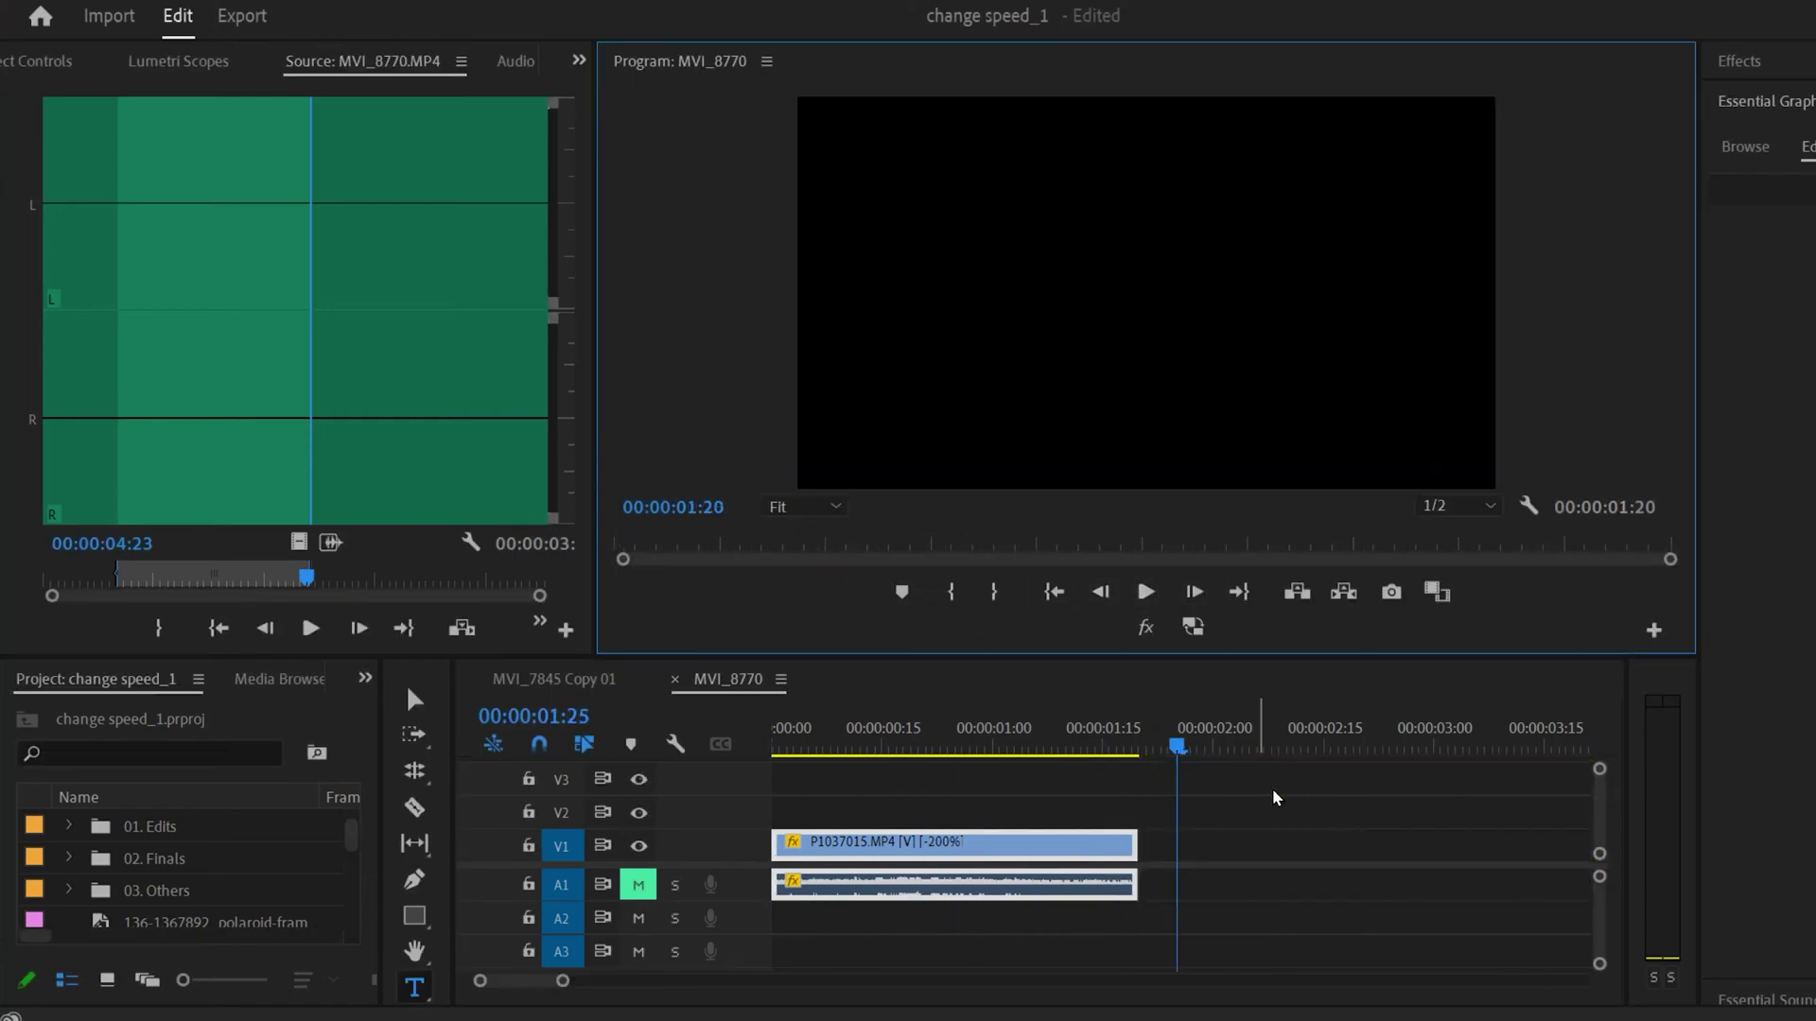
key(Home)
click(1144, 592)
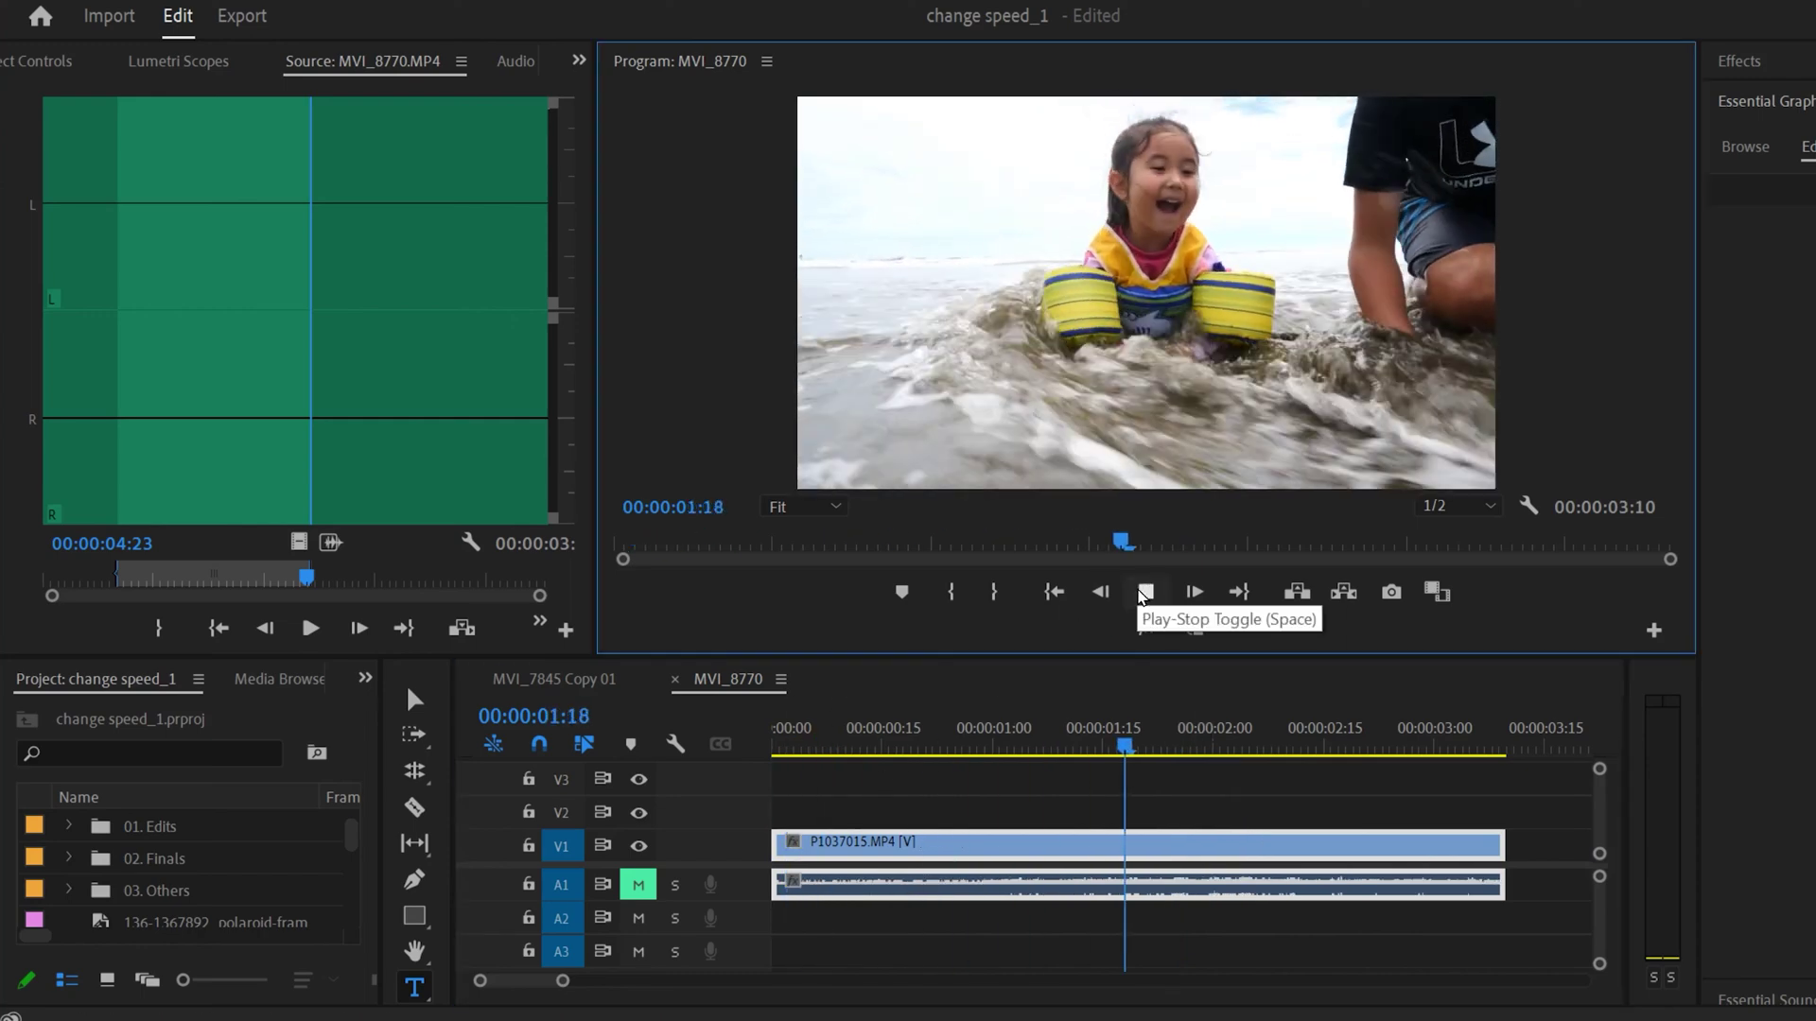
click(1143, 594)
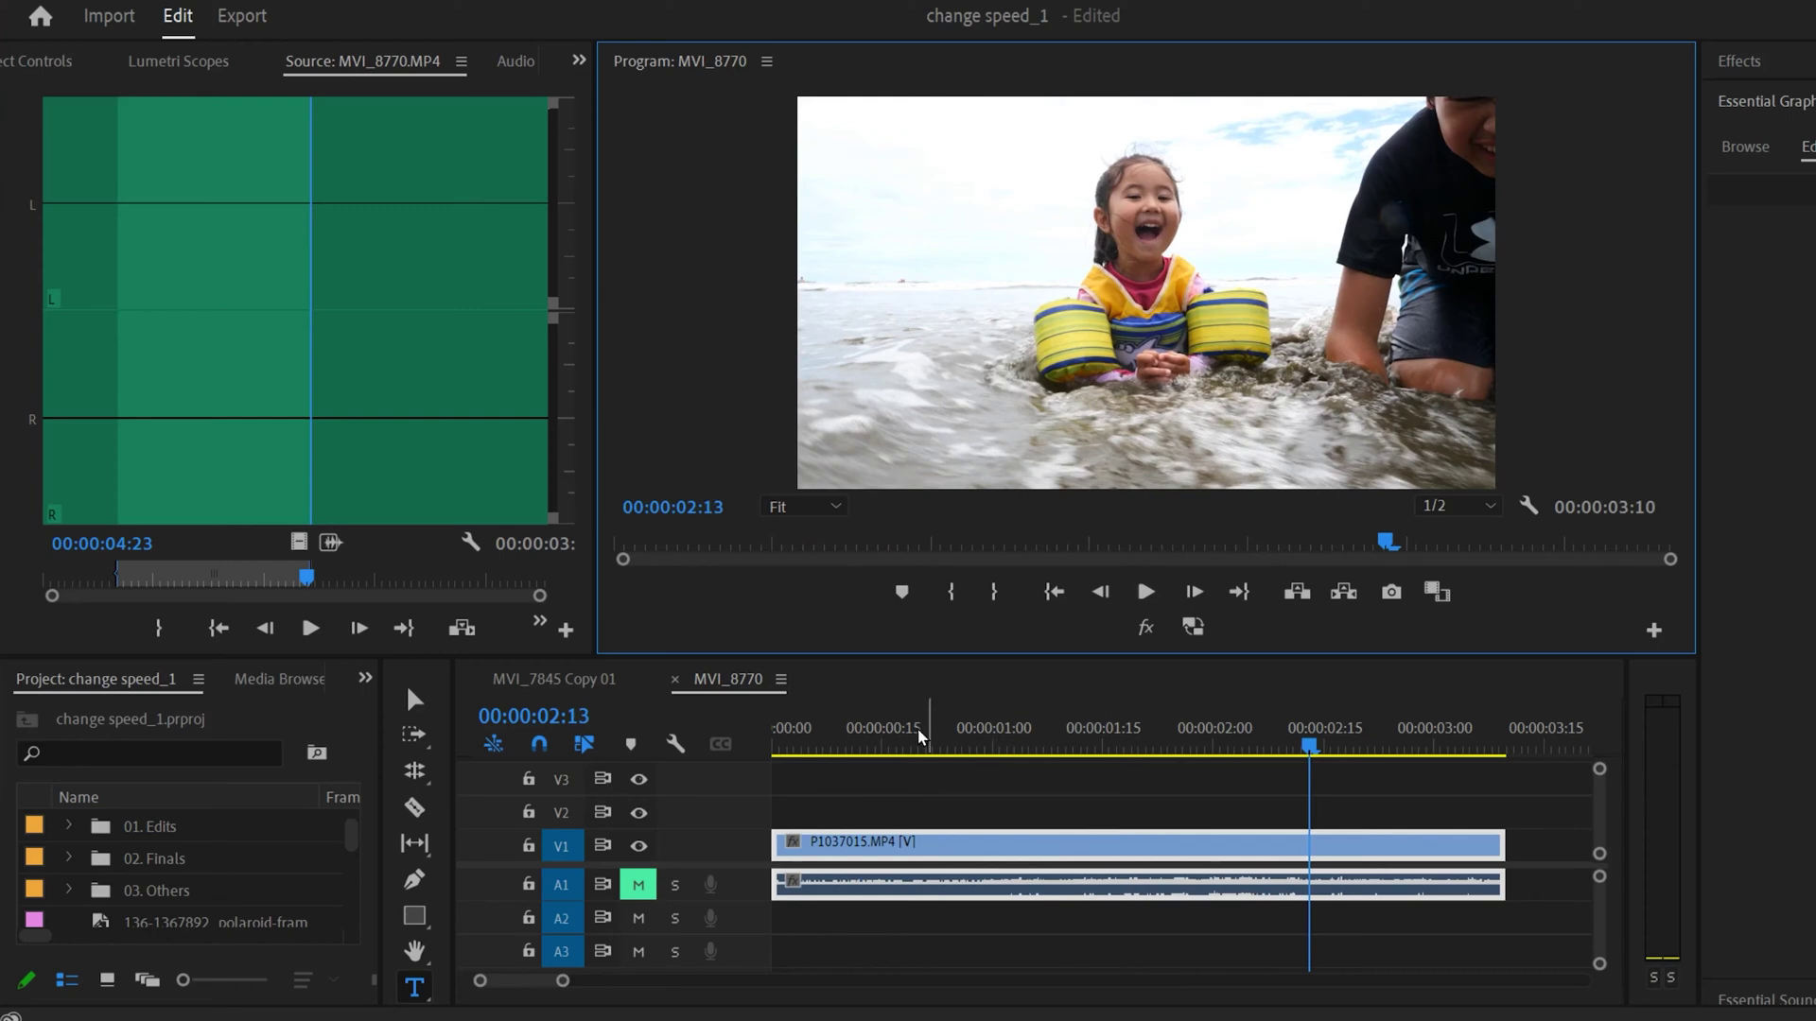
Step: Trim the end of P1037015.MP4 back to 00:00:01:19 and place a duplicate of the clip directly after it on V1
drag(868, 737, 1138, 722)
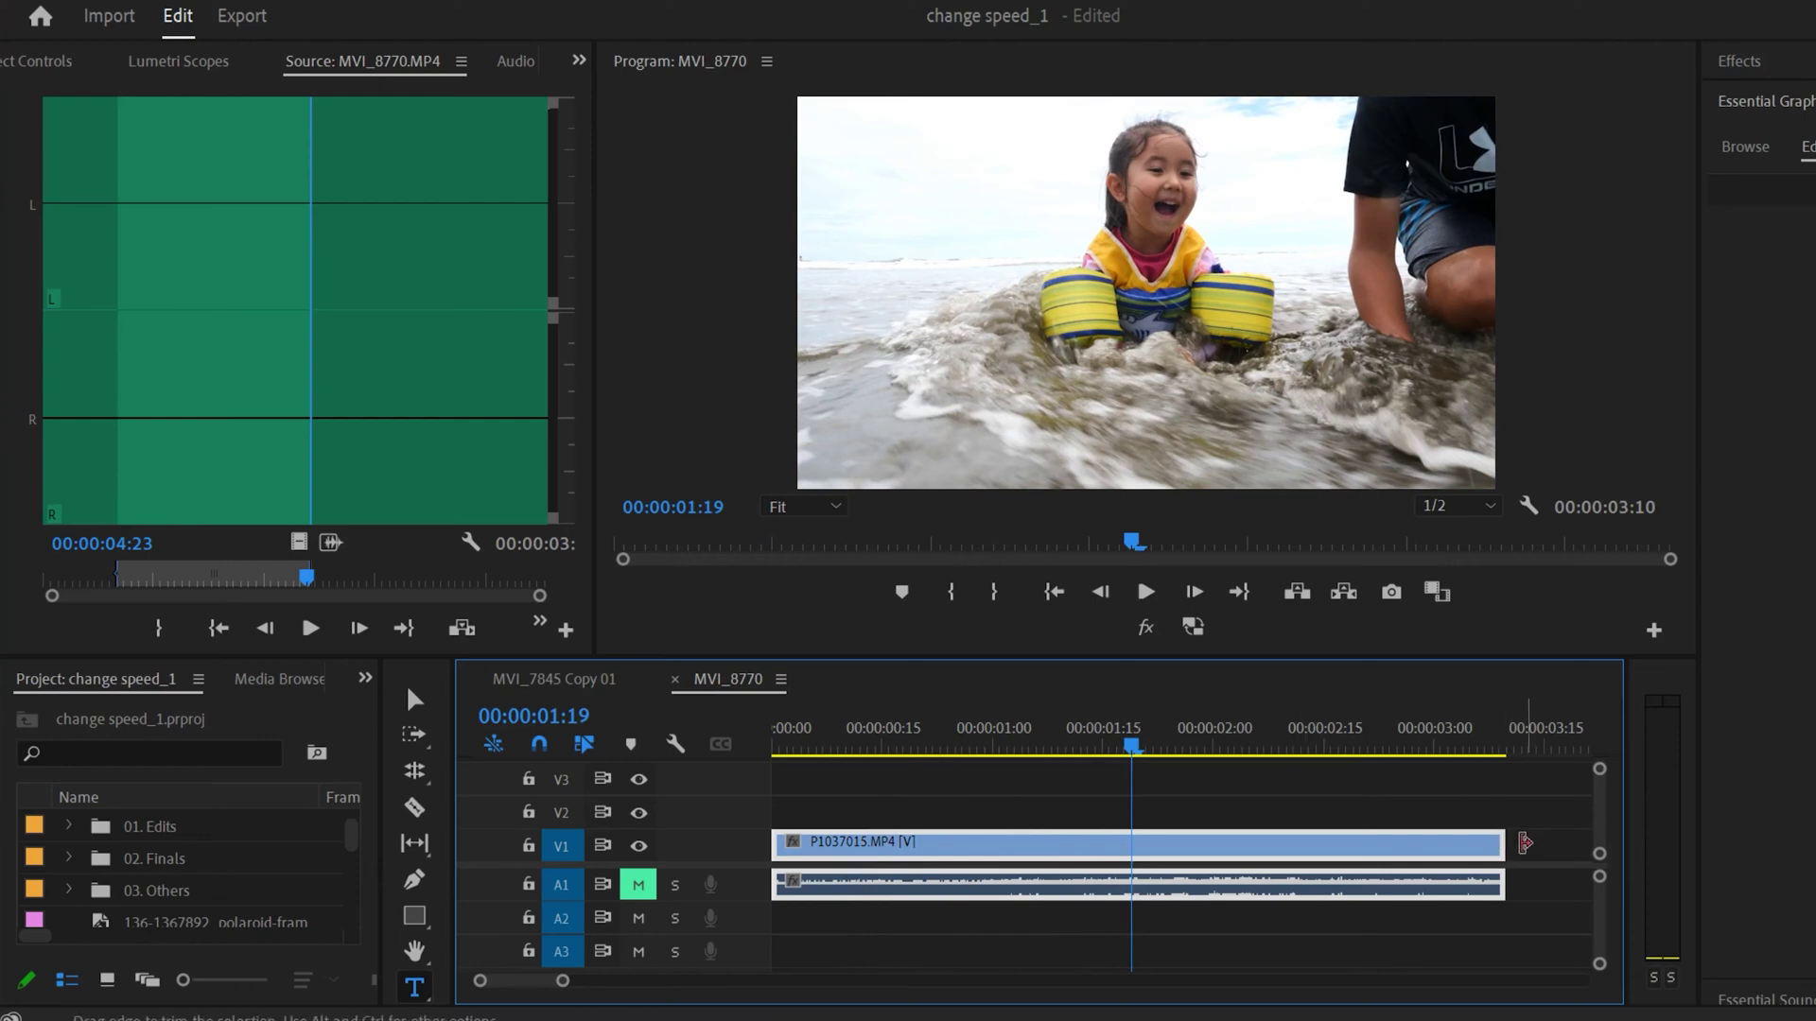
drag(1515, 847, 1135, 854)
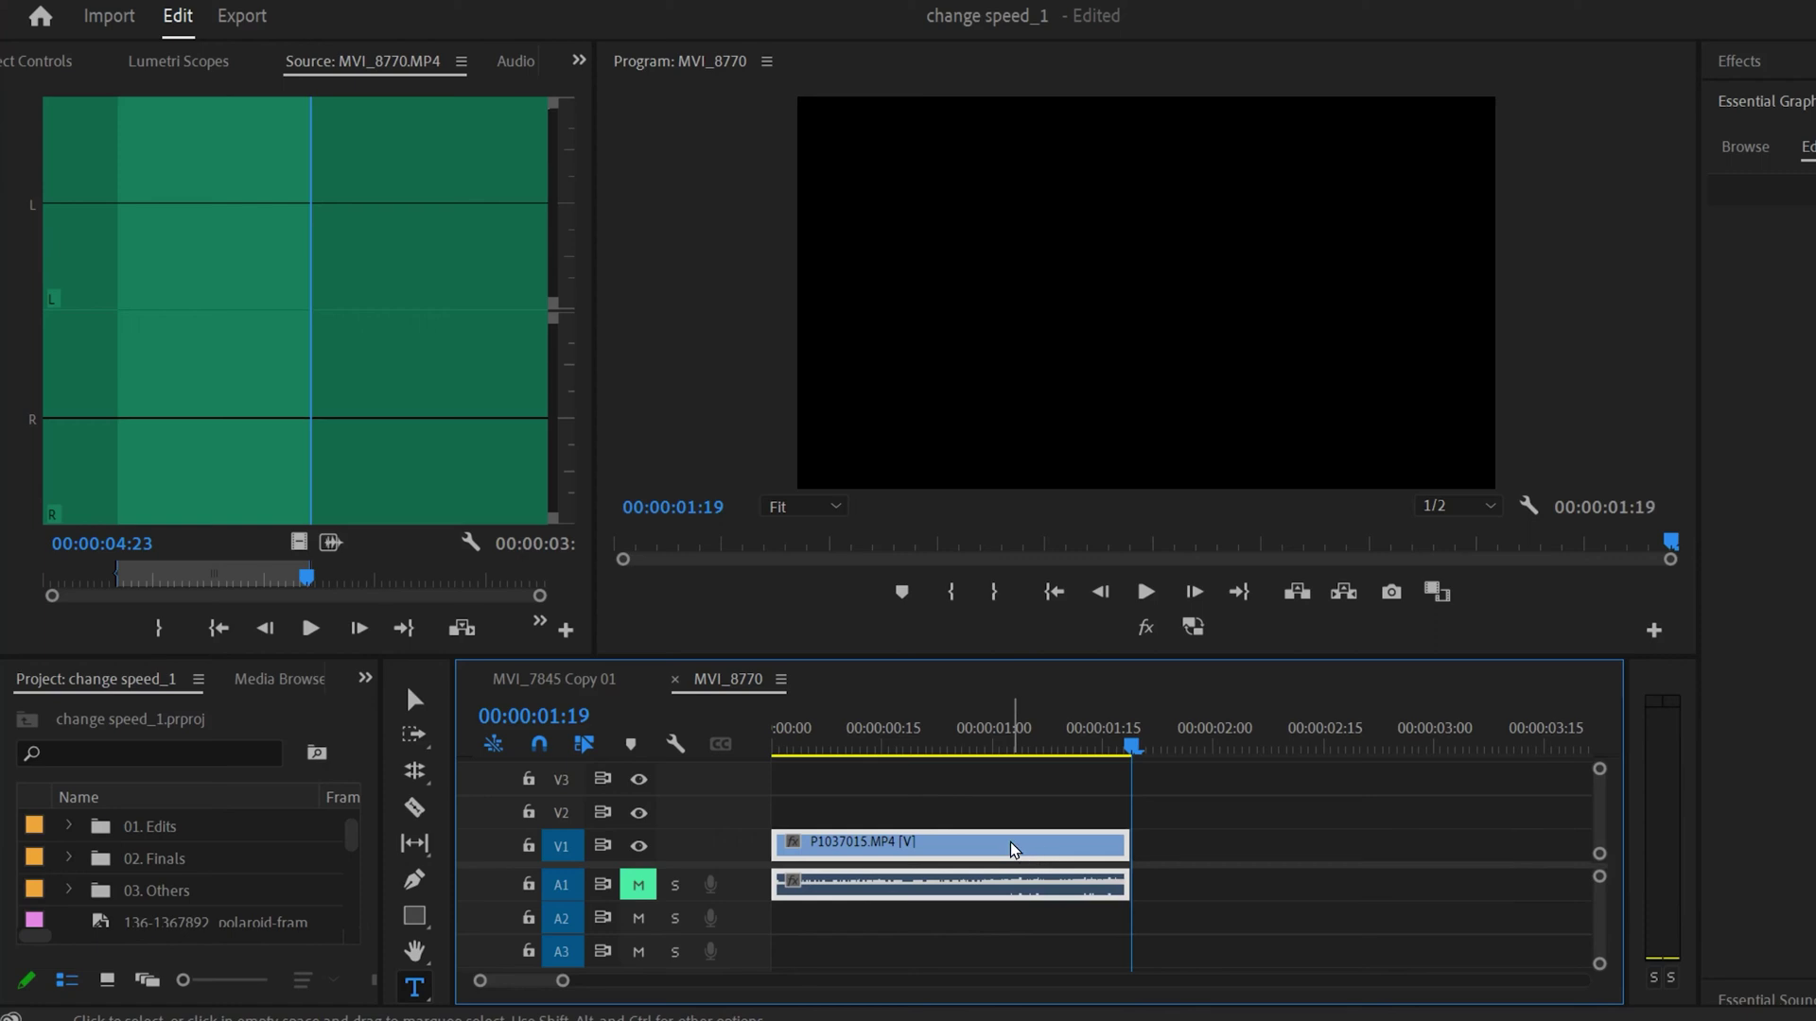
drag(941, 858, 1241, 853)
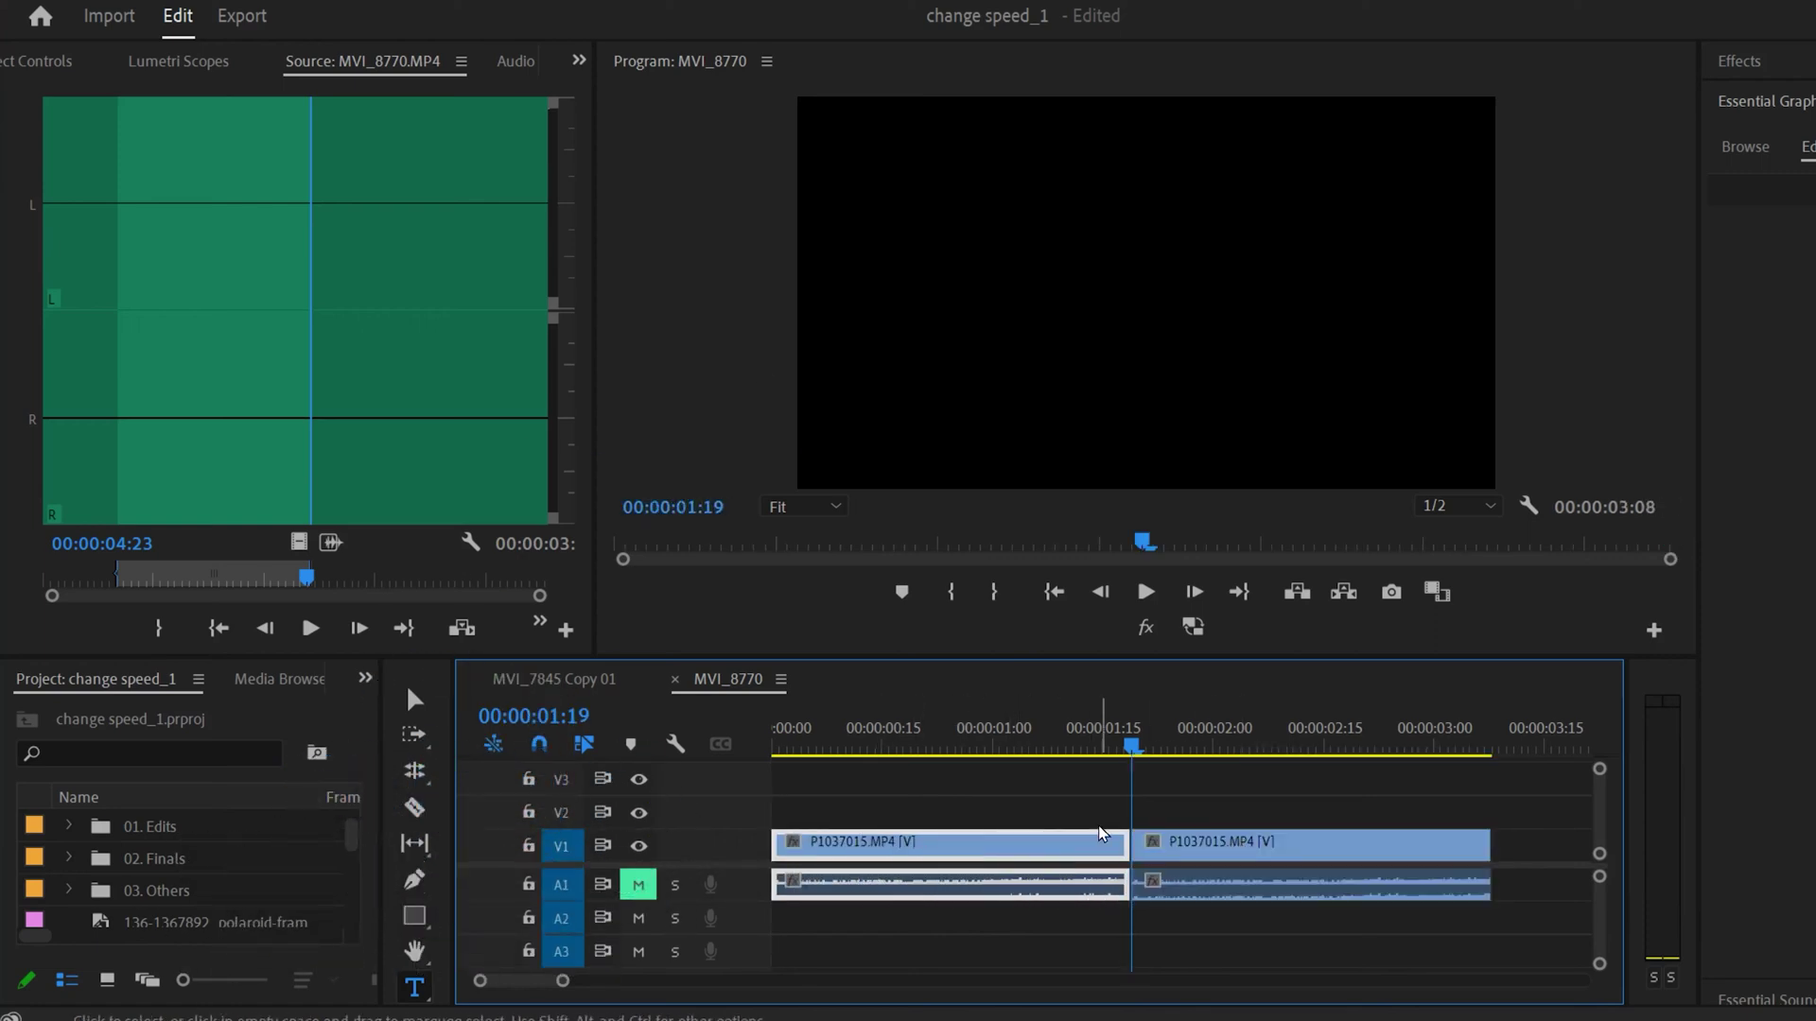
Step: Apply Reverse Speed to the second P1037015.MP4 clip and play both clips from the beginning of the sequence
click(1325, 886)
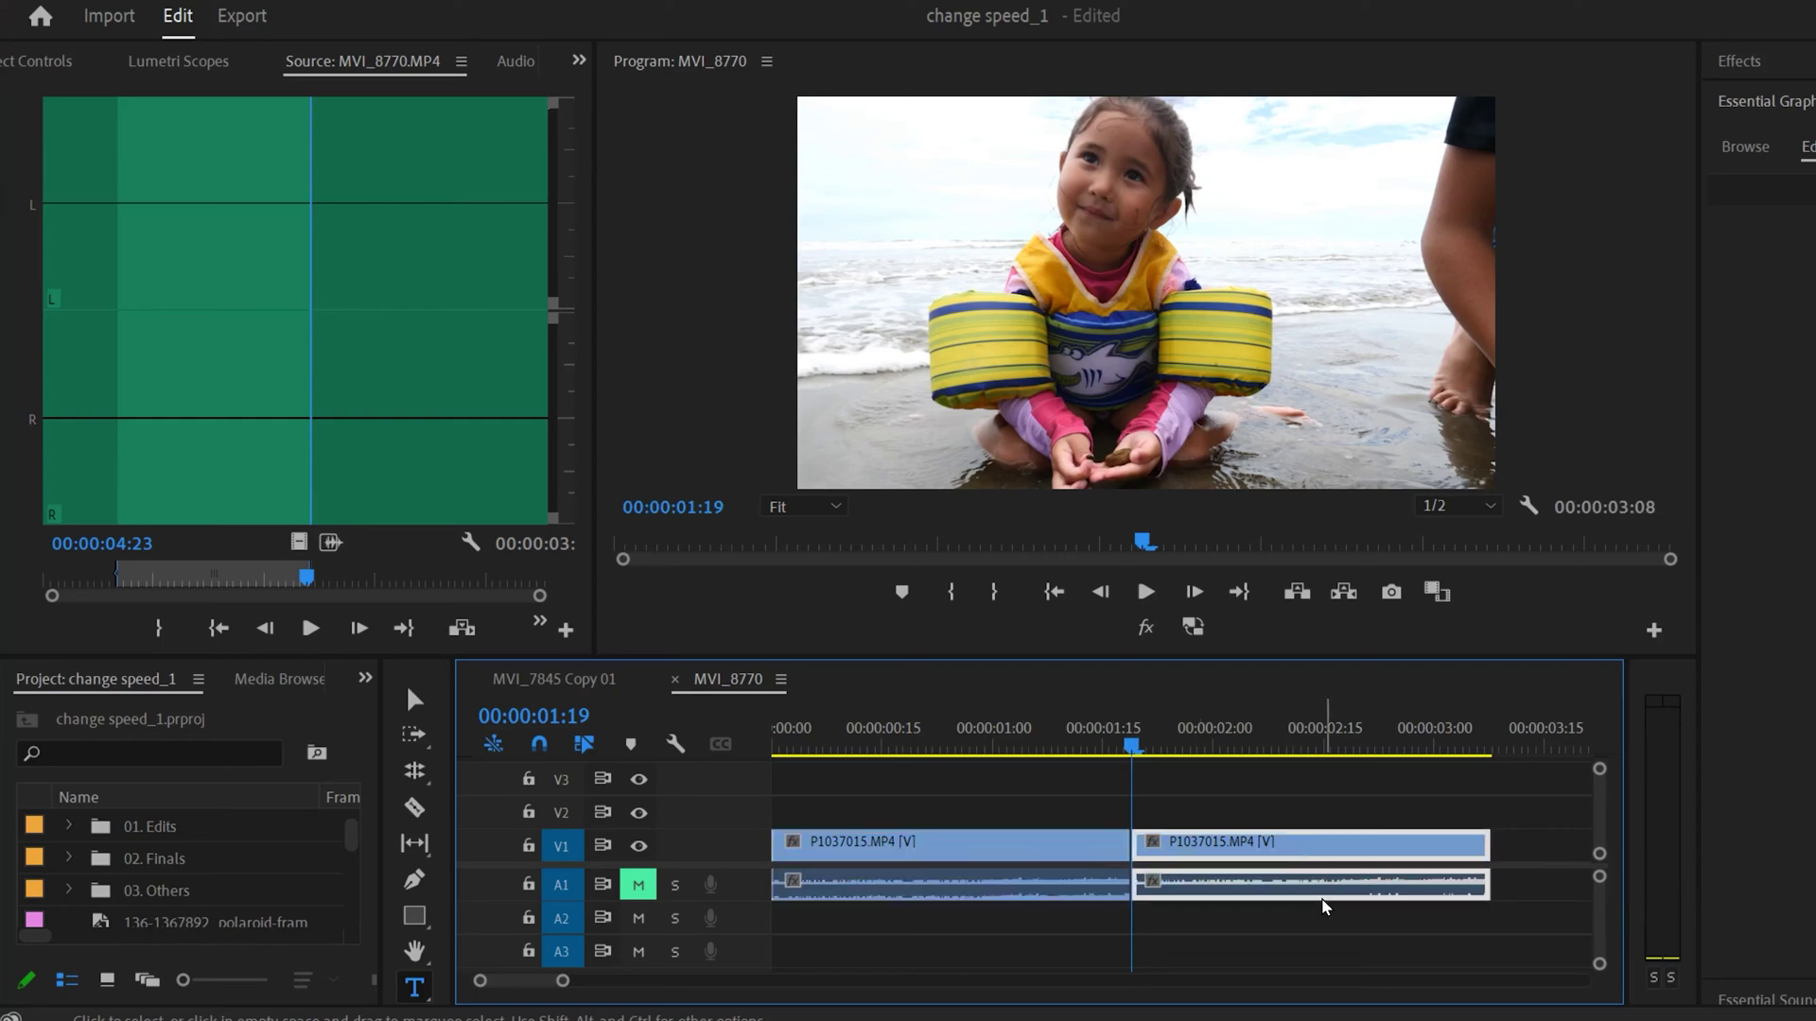
right_click(1300, 848)
click(1382, 659)
click(870, 490)
click(962, 630)
drag(993, 738, 774, 737)
click(1145, 592)
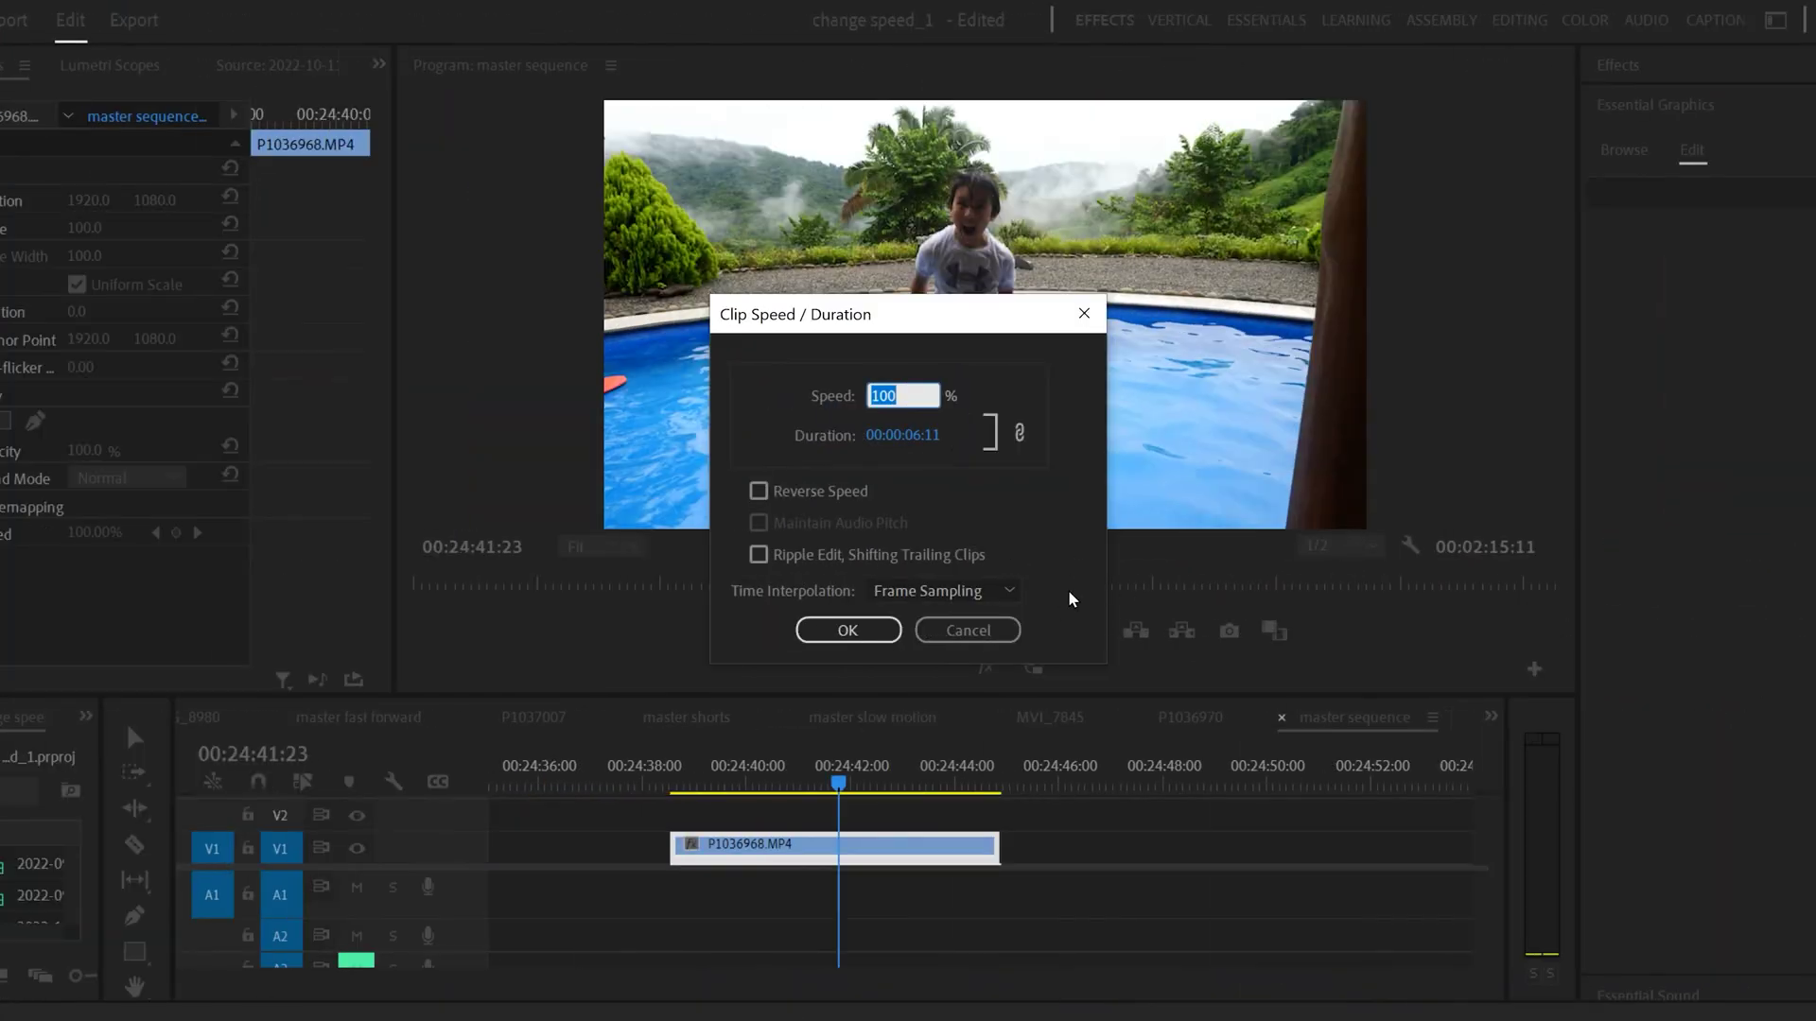
Step: Apply Reverse Speed at 60% to the P1036968.MP4 clip in master sequence and play it from near its beginning
click(757, 492)
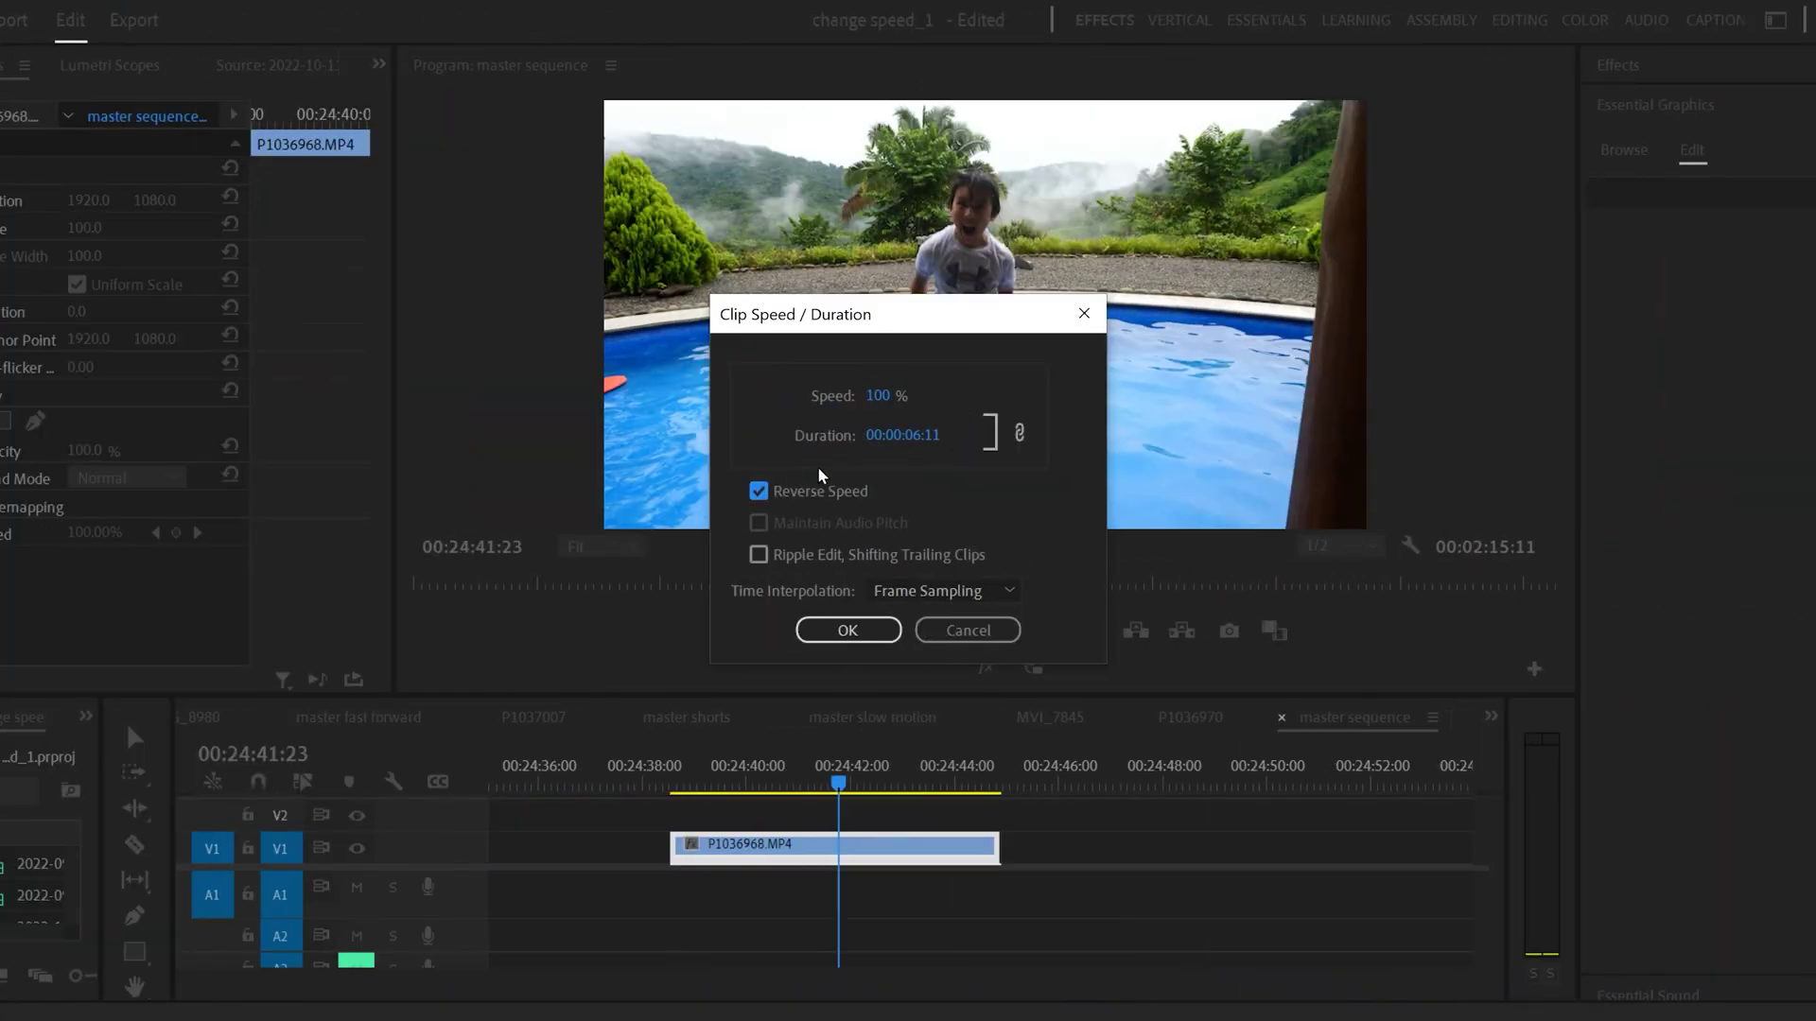
click(876, 397)
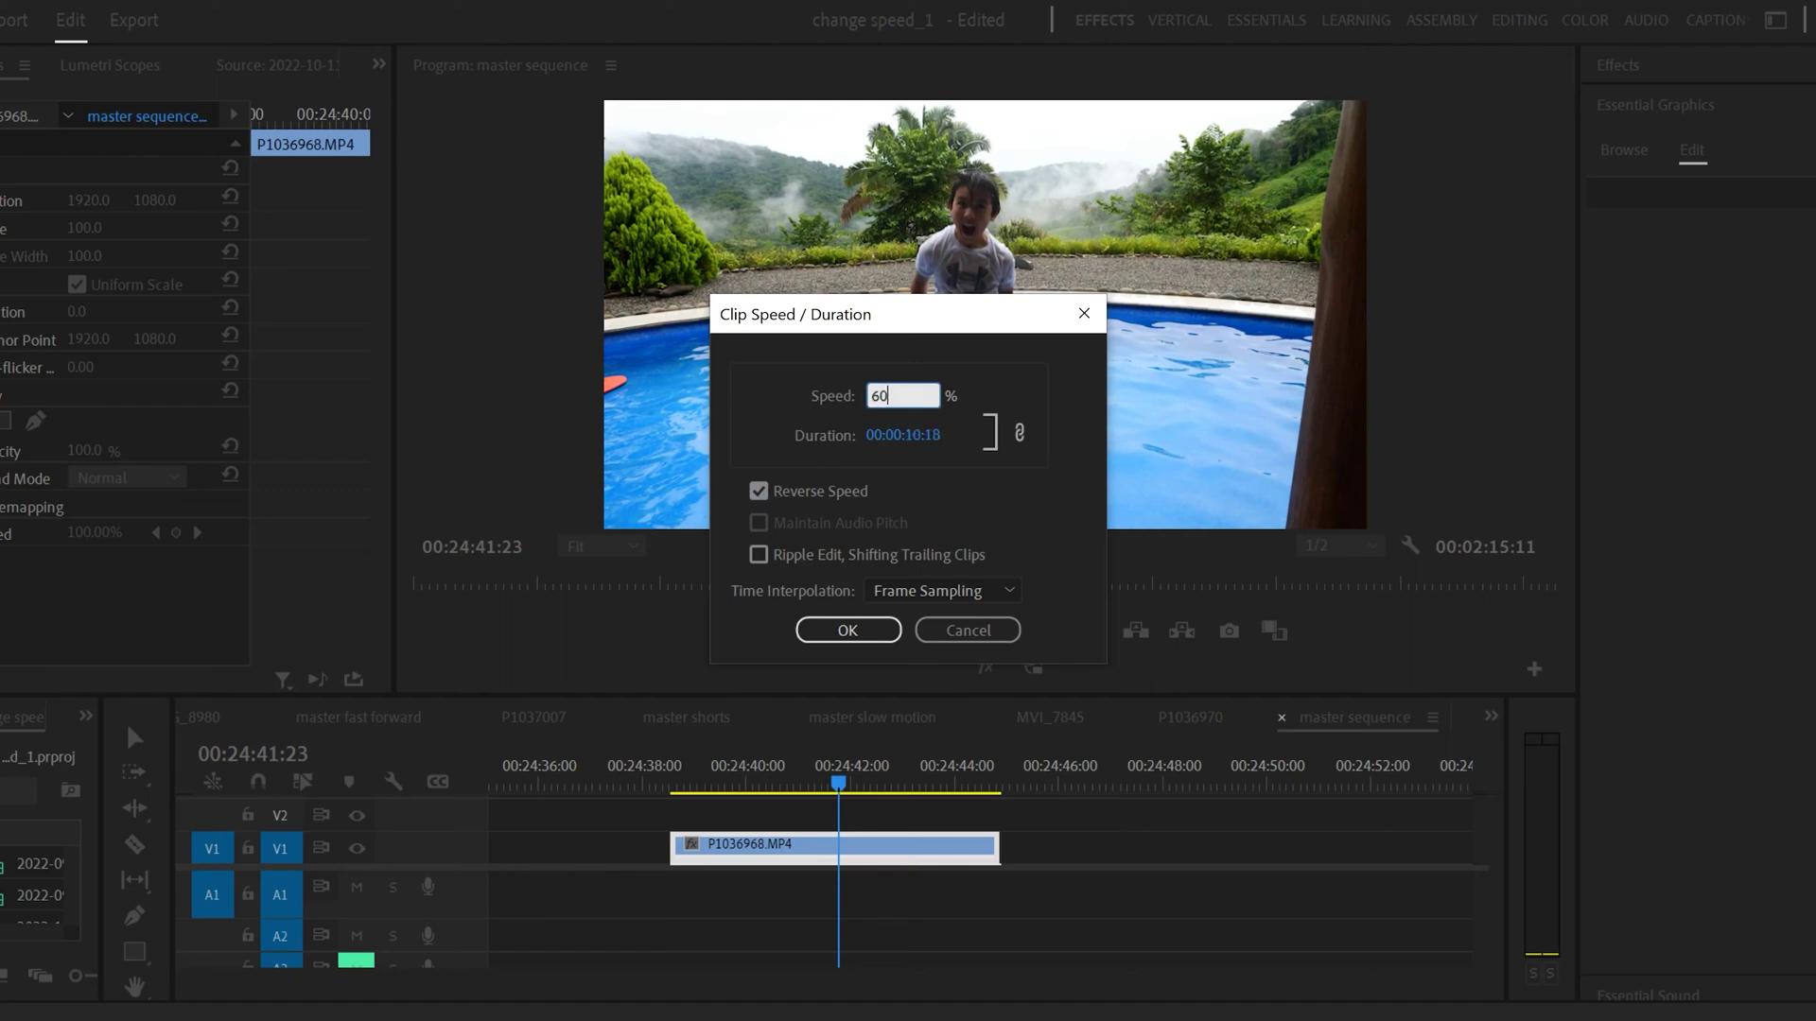
text(60)
click(847, 629)
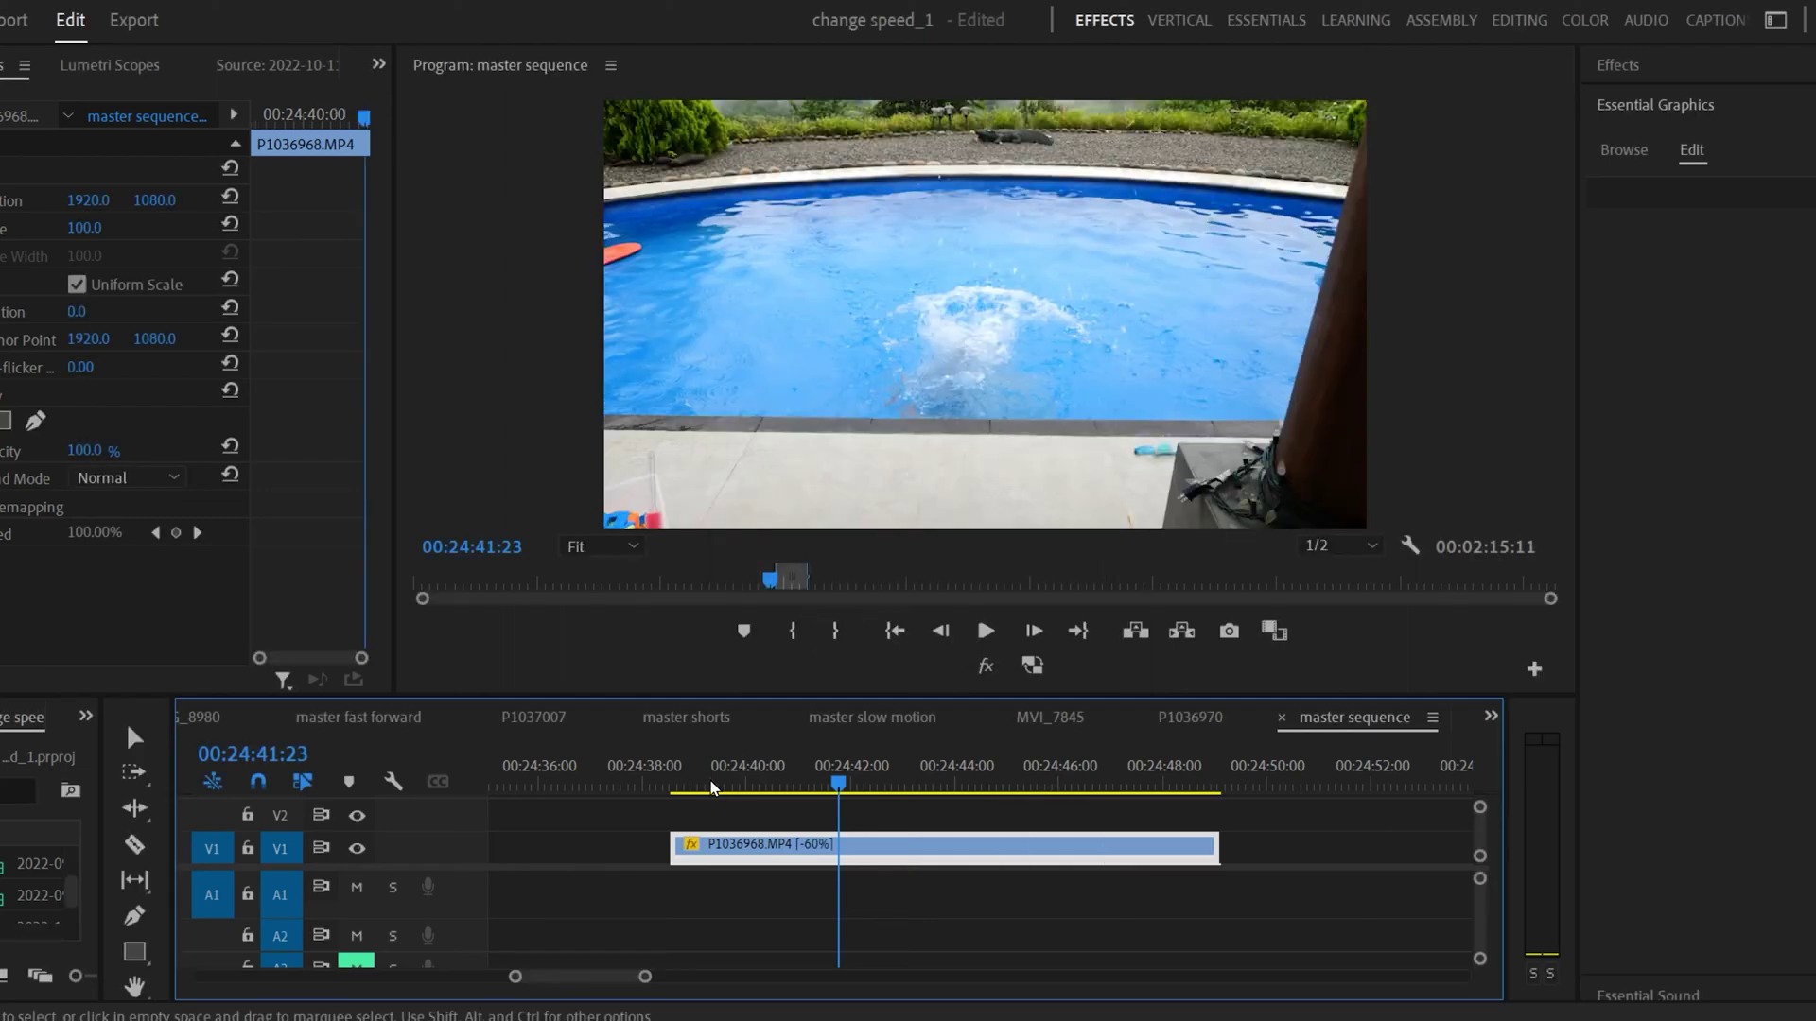
click(698, 783)
click(985, 630)
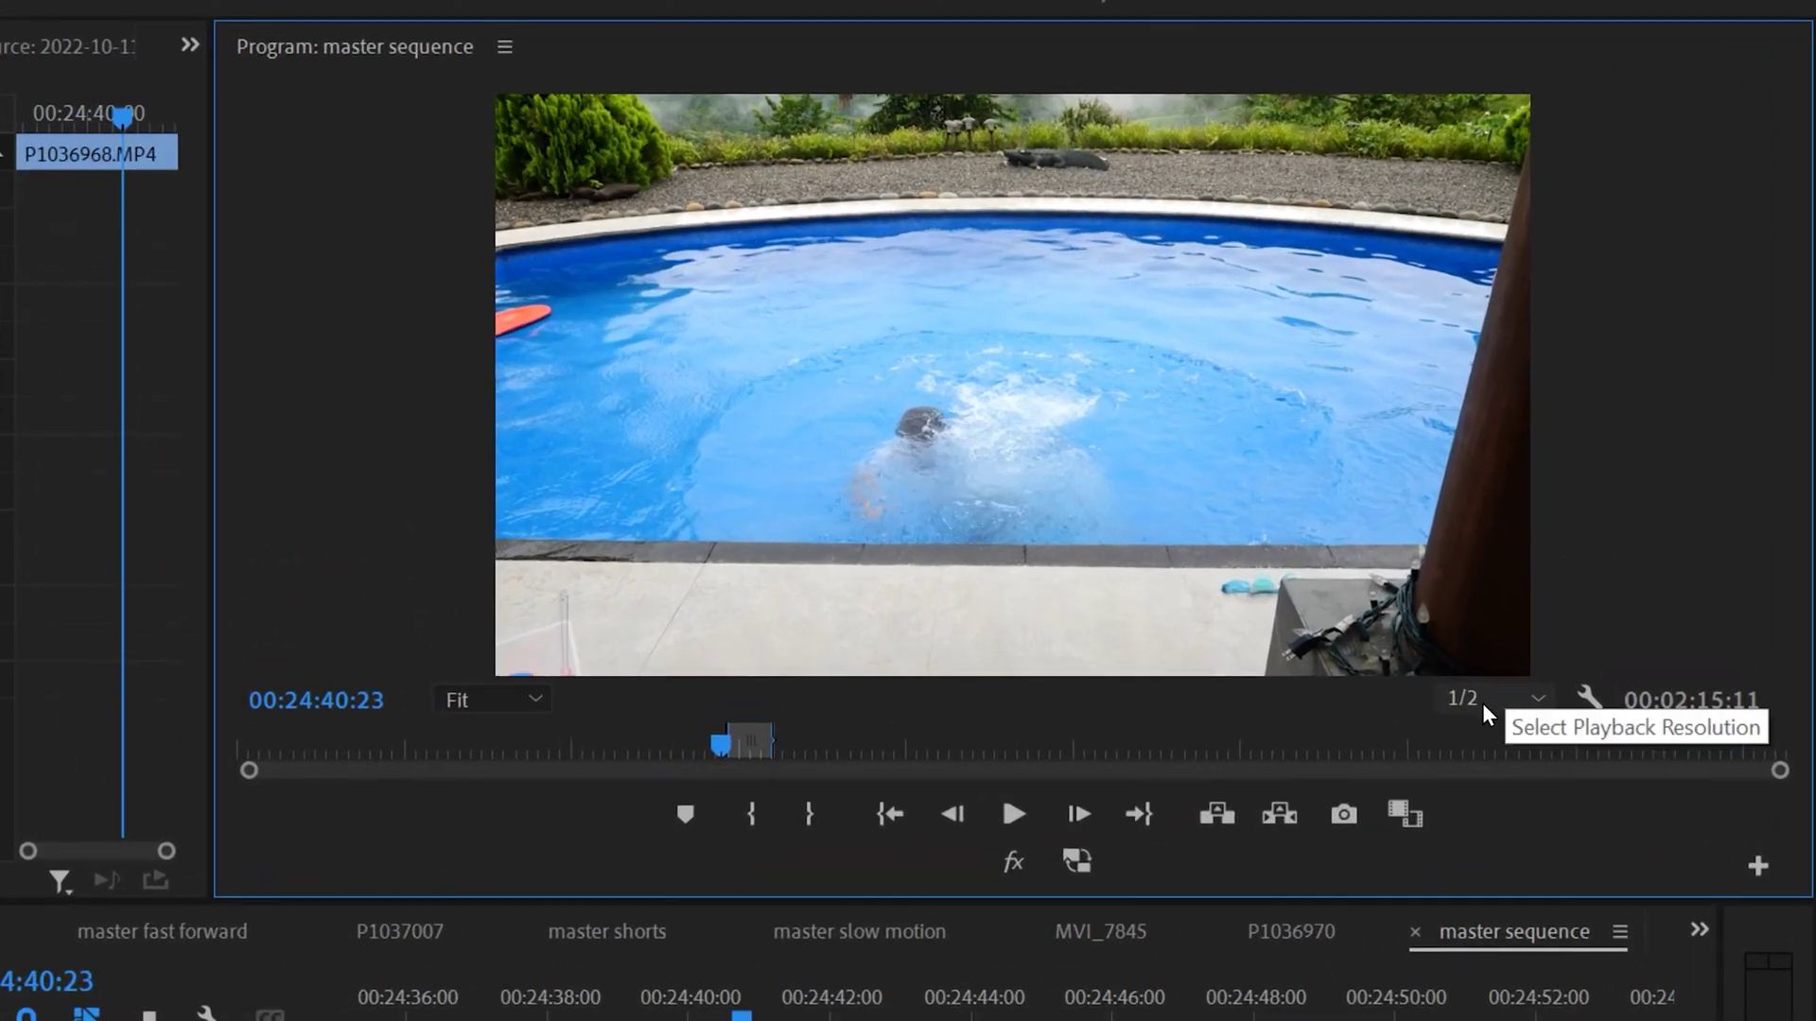
click(1483, 702)
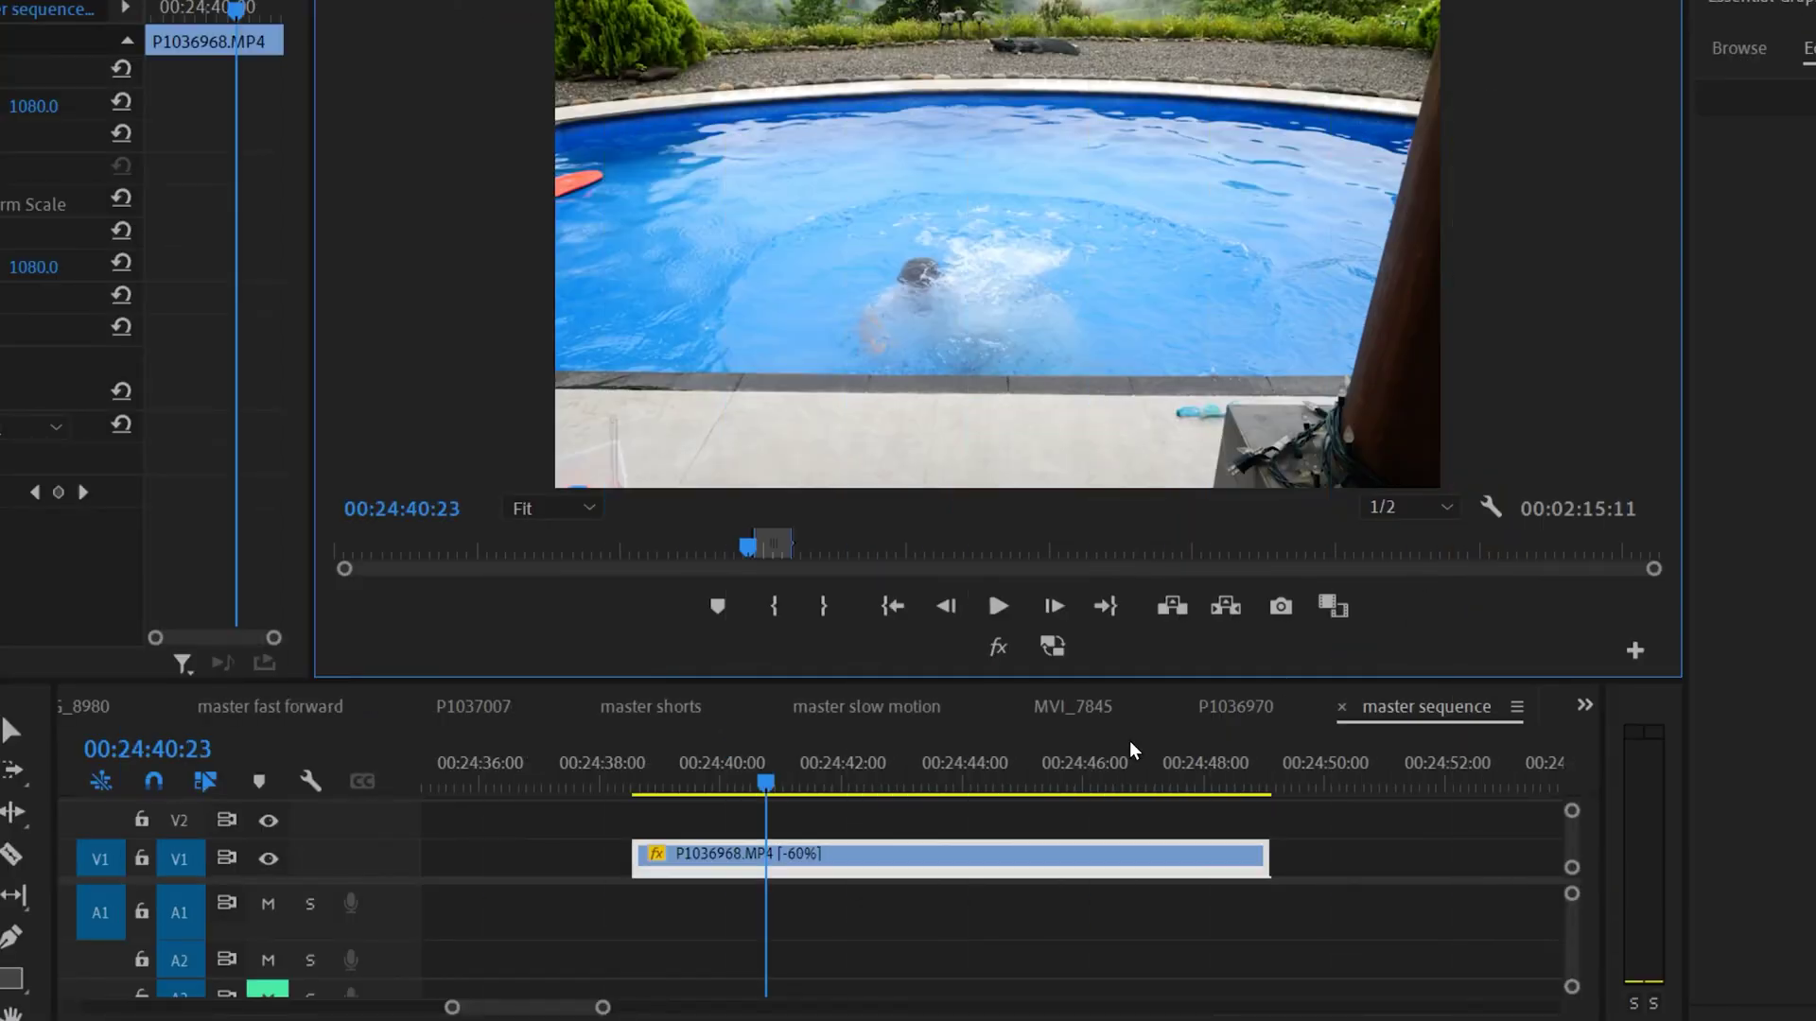
Step: Mark an In point at 00:24:38:09 and an Out point at 00:24:49:11 around P1036968.MP4 and Render In to Out
click(621, 781)
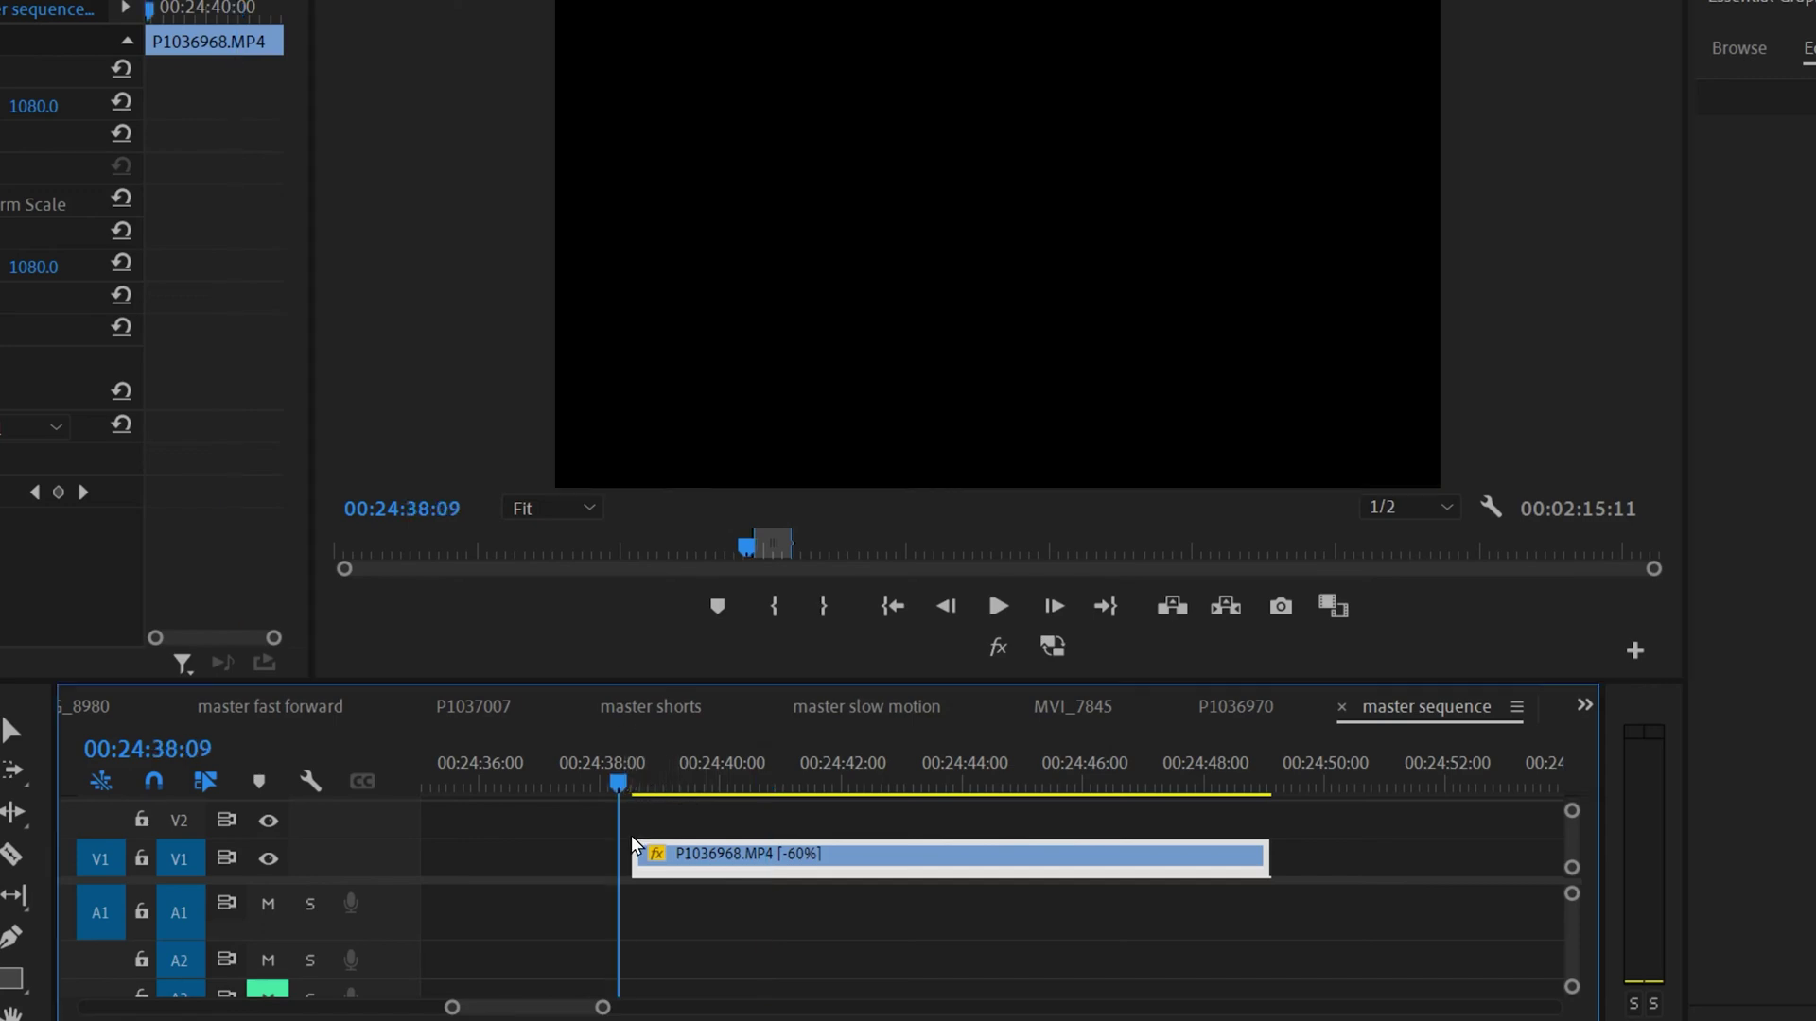
key(i)
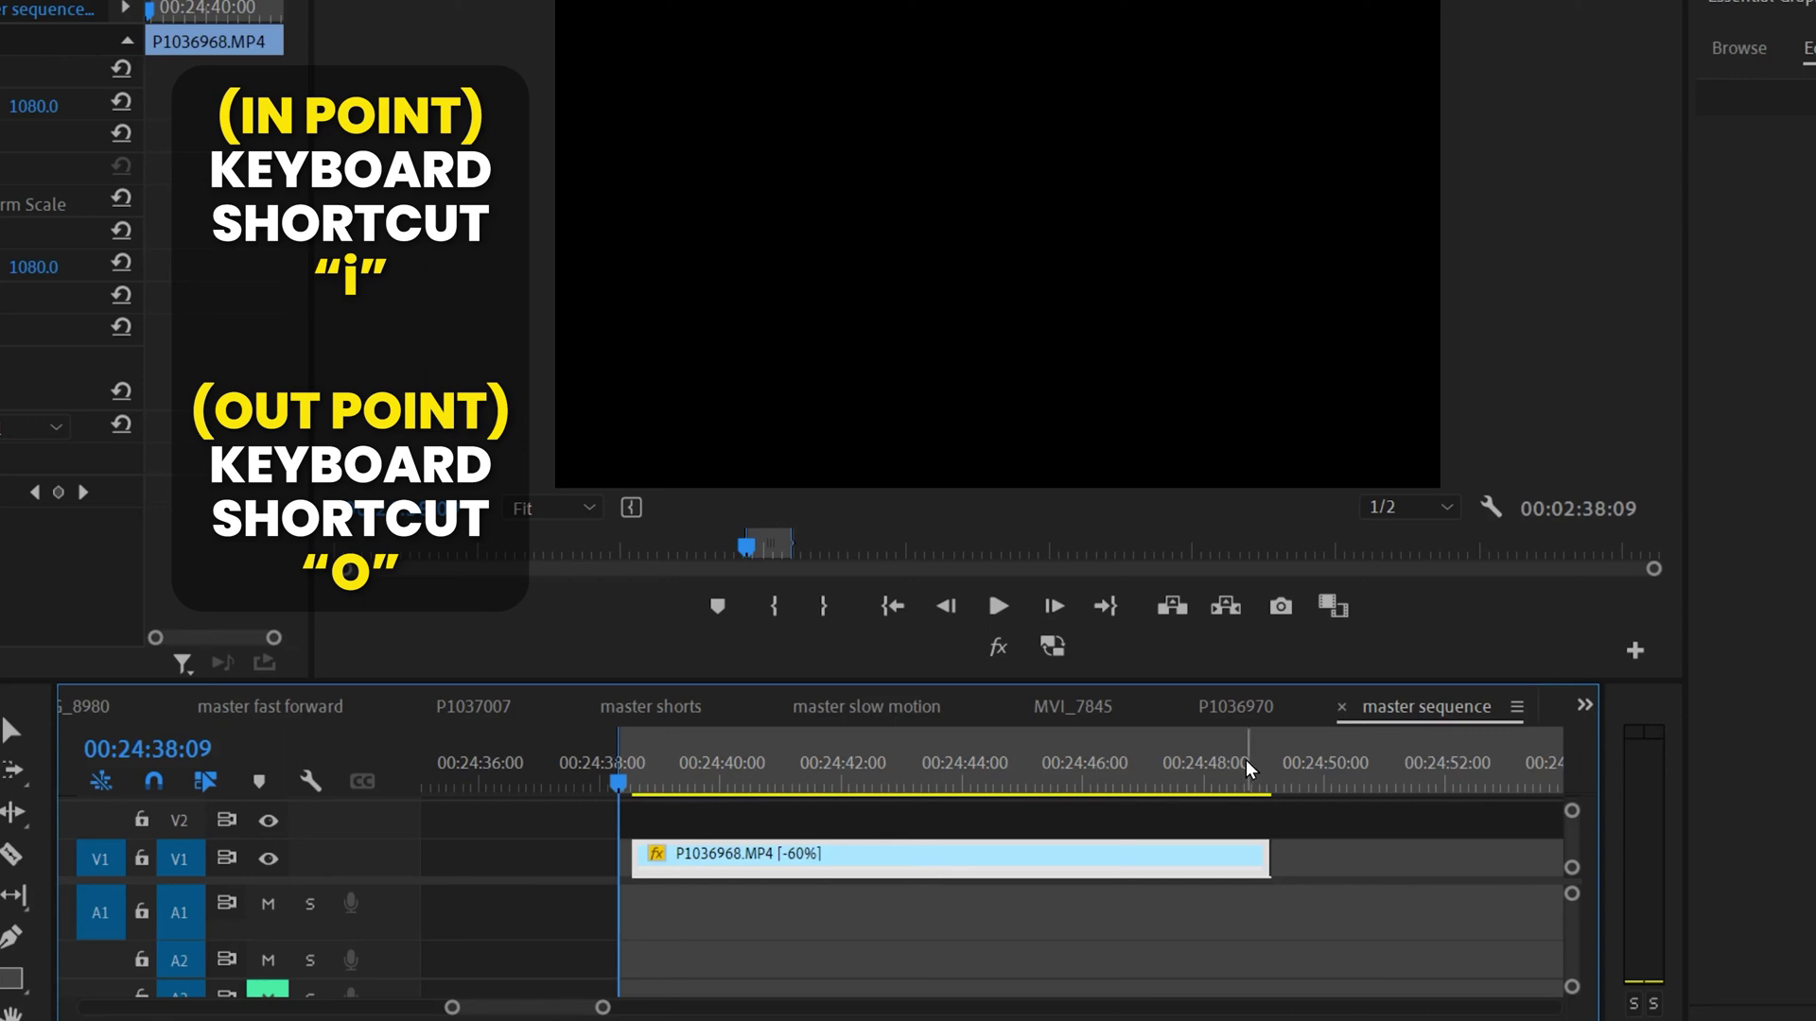
click(1286, 775)
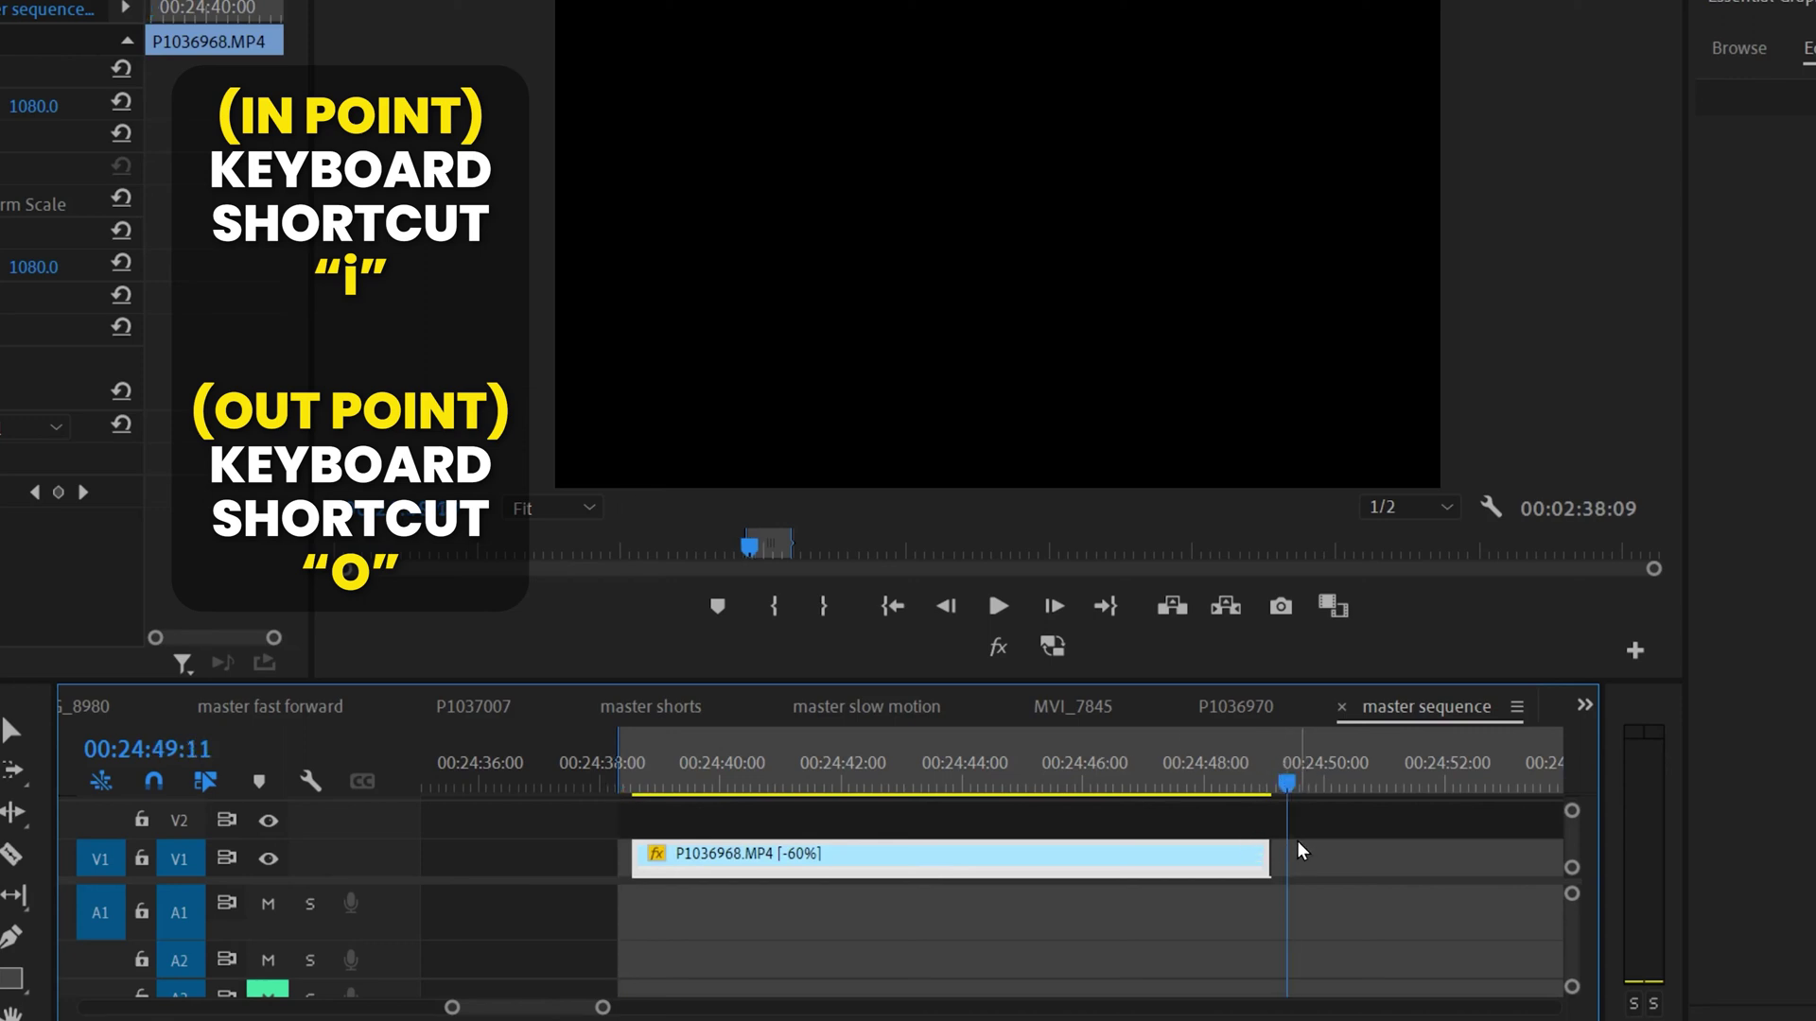
key(o)
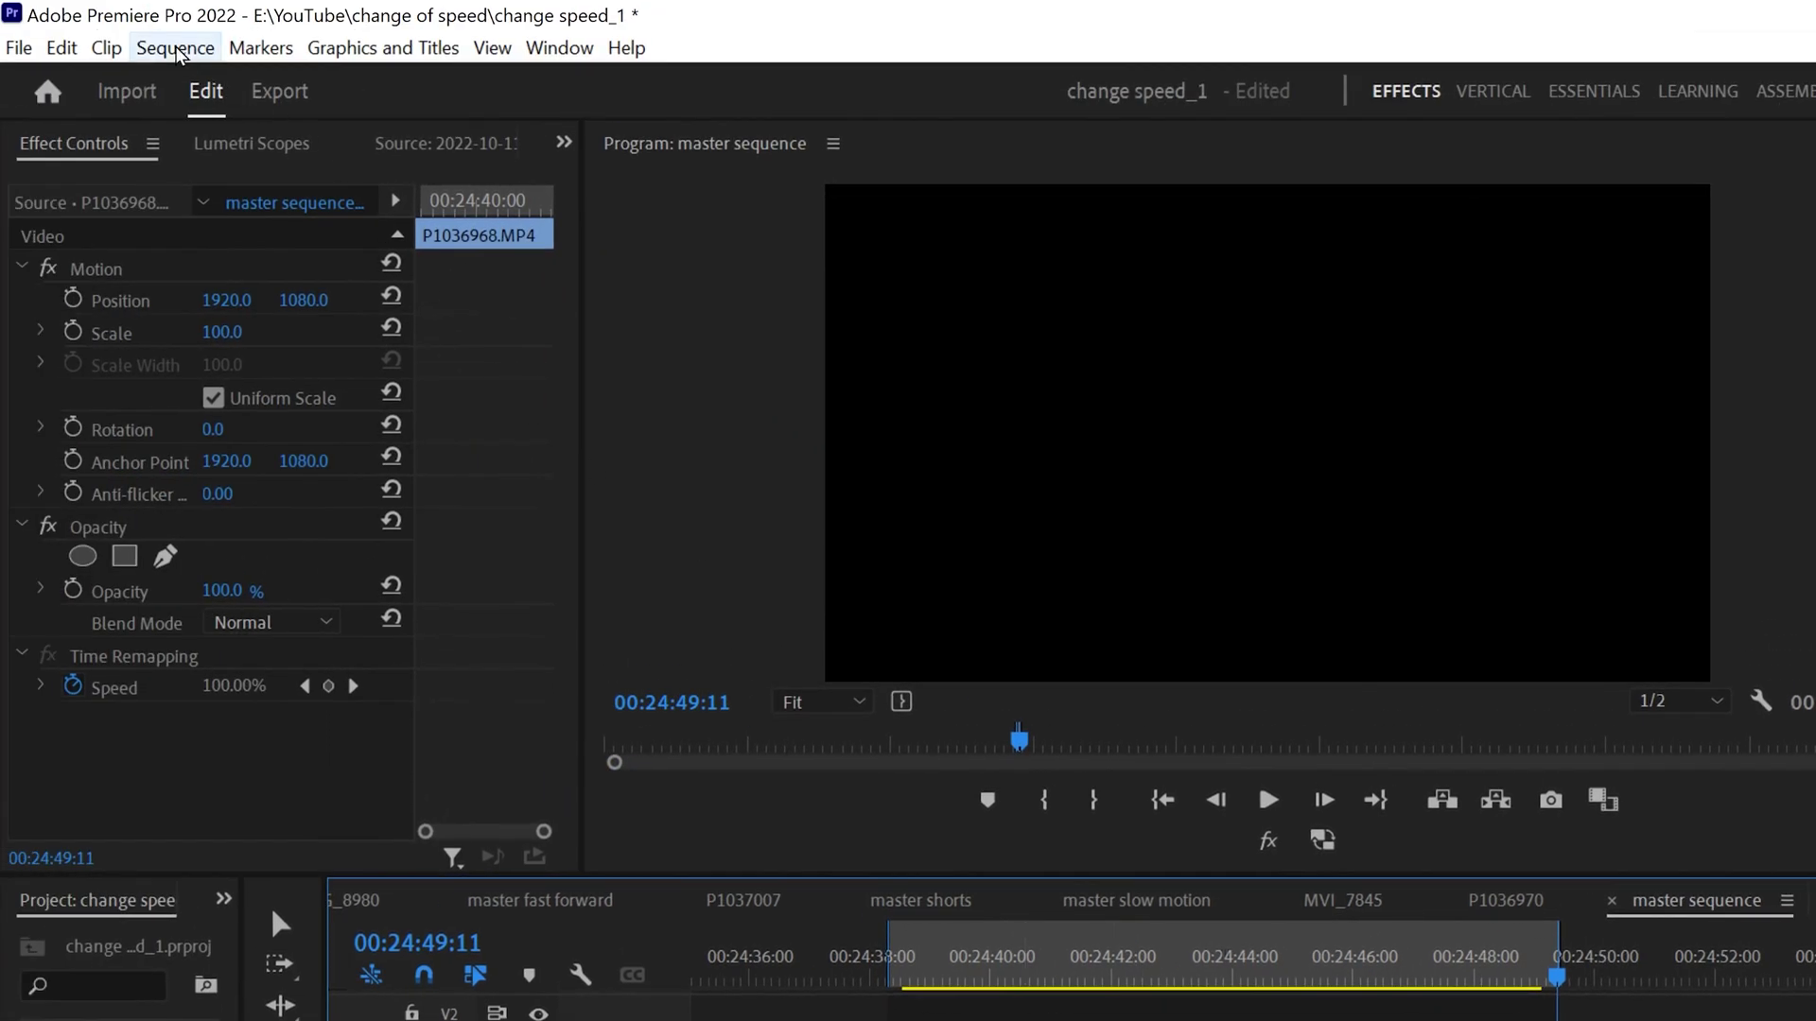
click(175, 50)
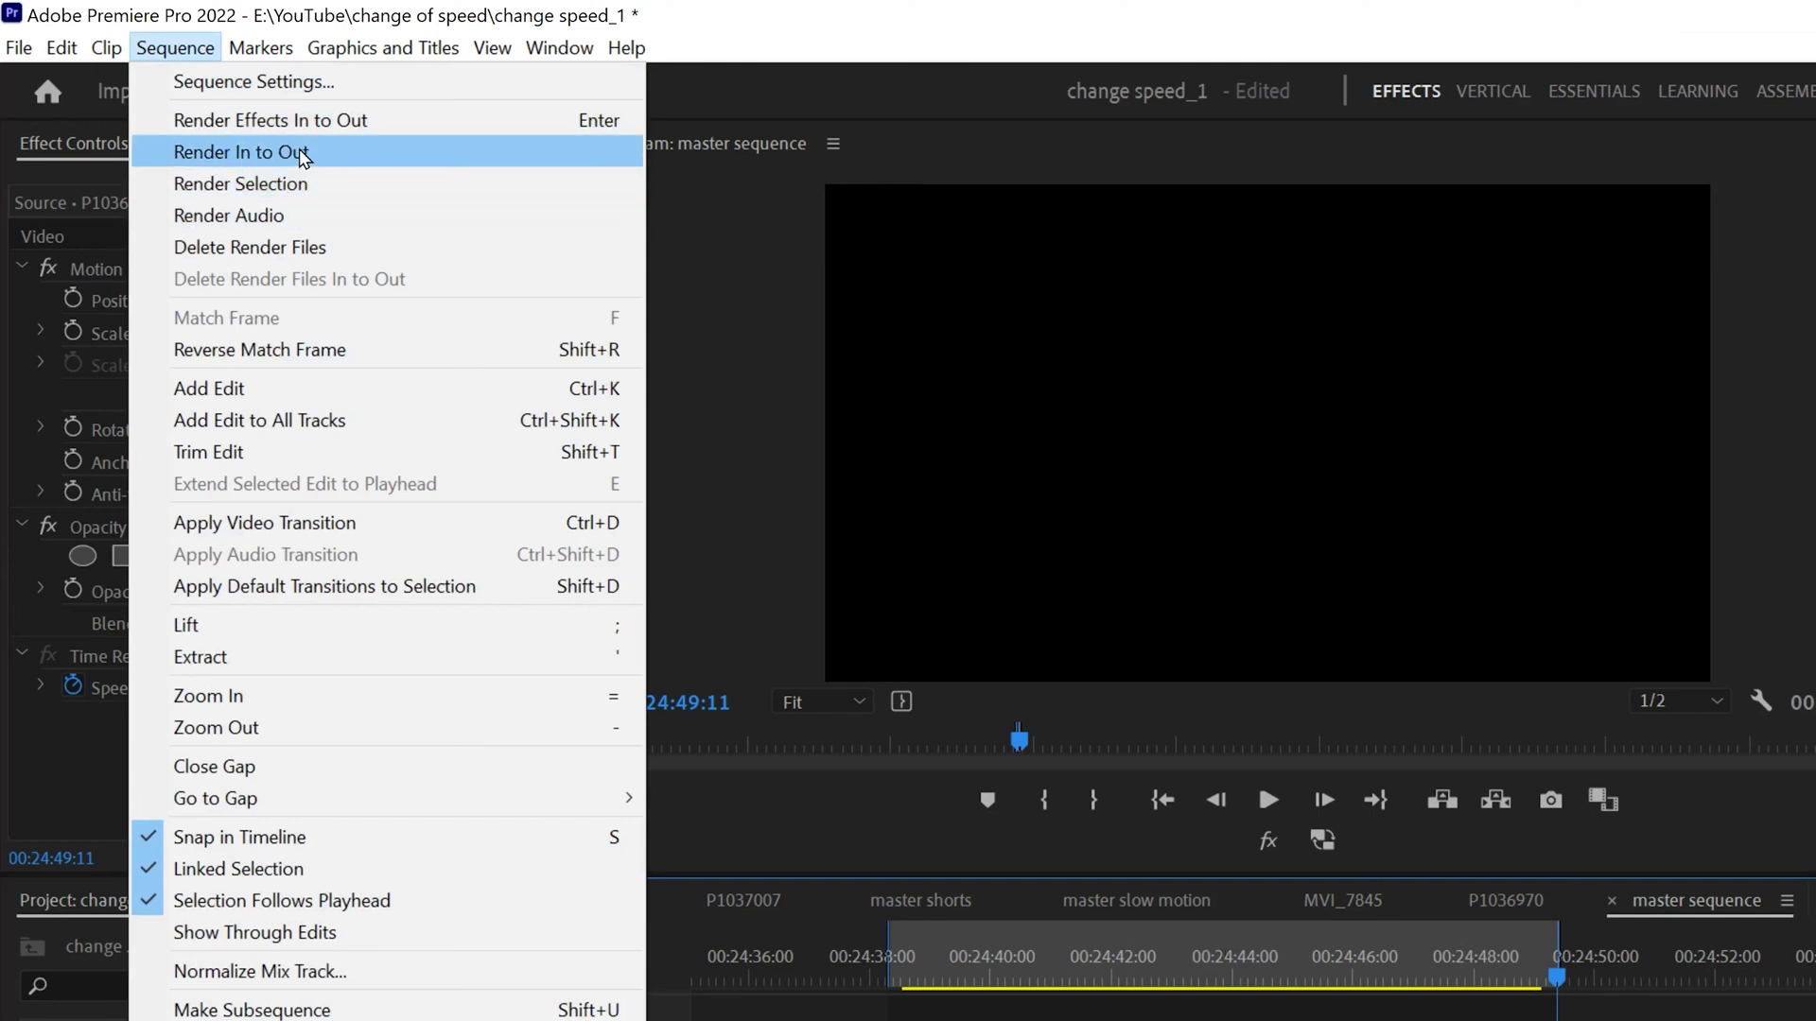
click(267, 161)
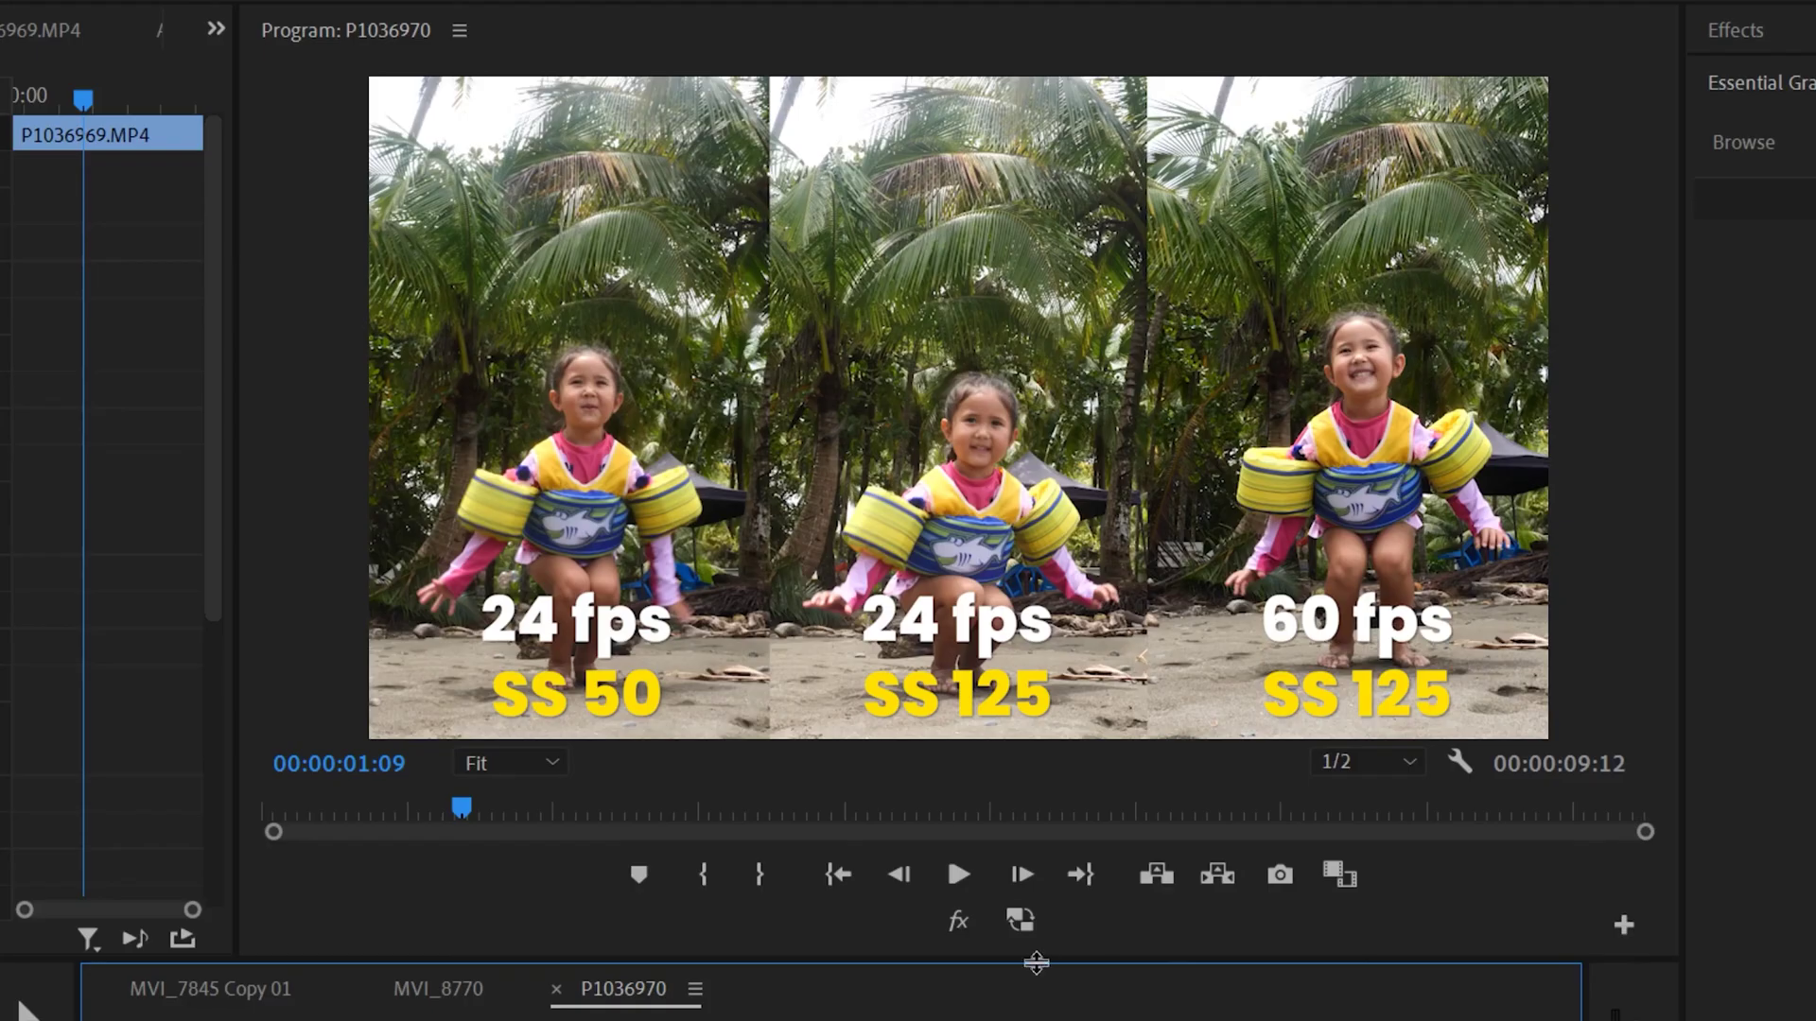
Step: Step forward frame by frame from 00:00:01:09 in sequence P1036970 to compare motion blur across the three shutter speed and frame rate versions
click(1021, 872)
click(1021, 871)
click(1021, 872)
click(1021, 872)
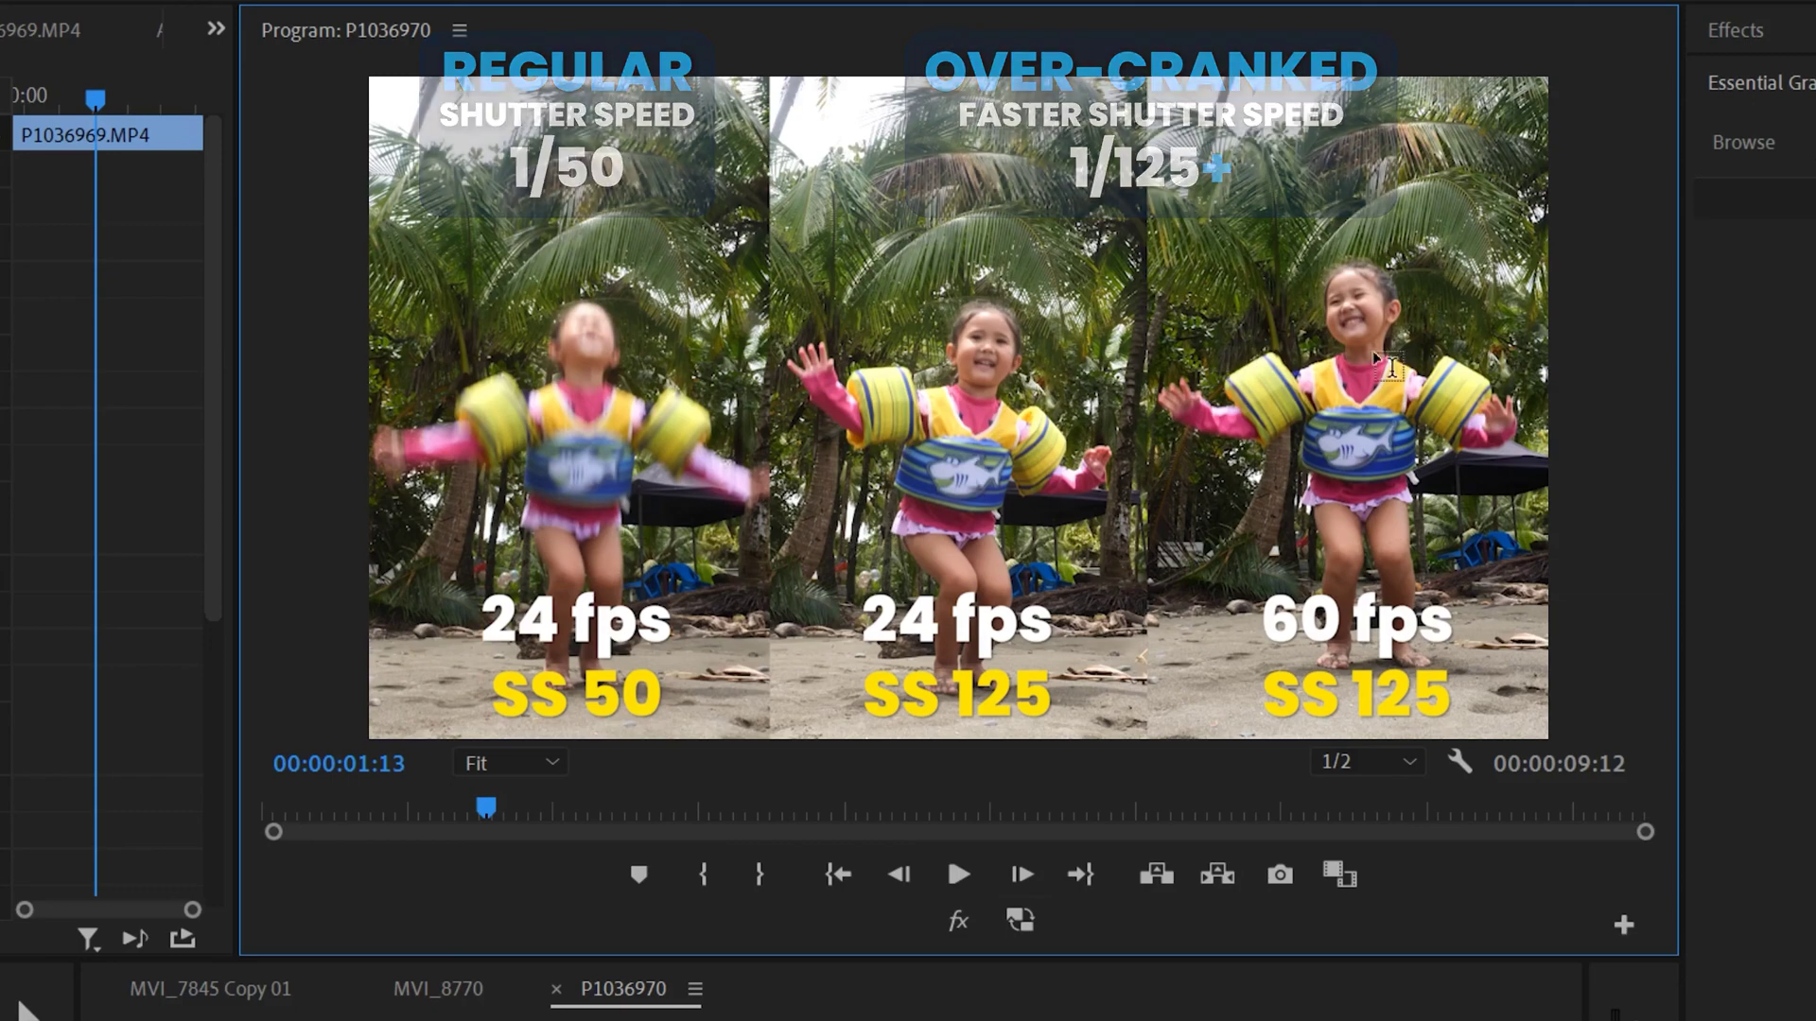
click(1025, 879)
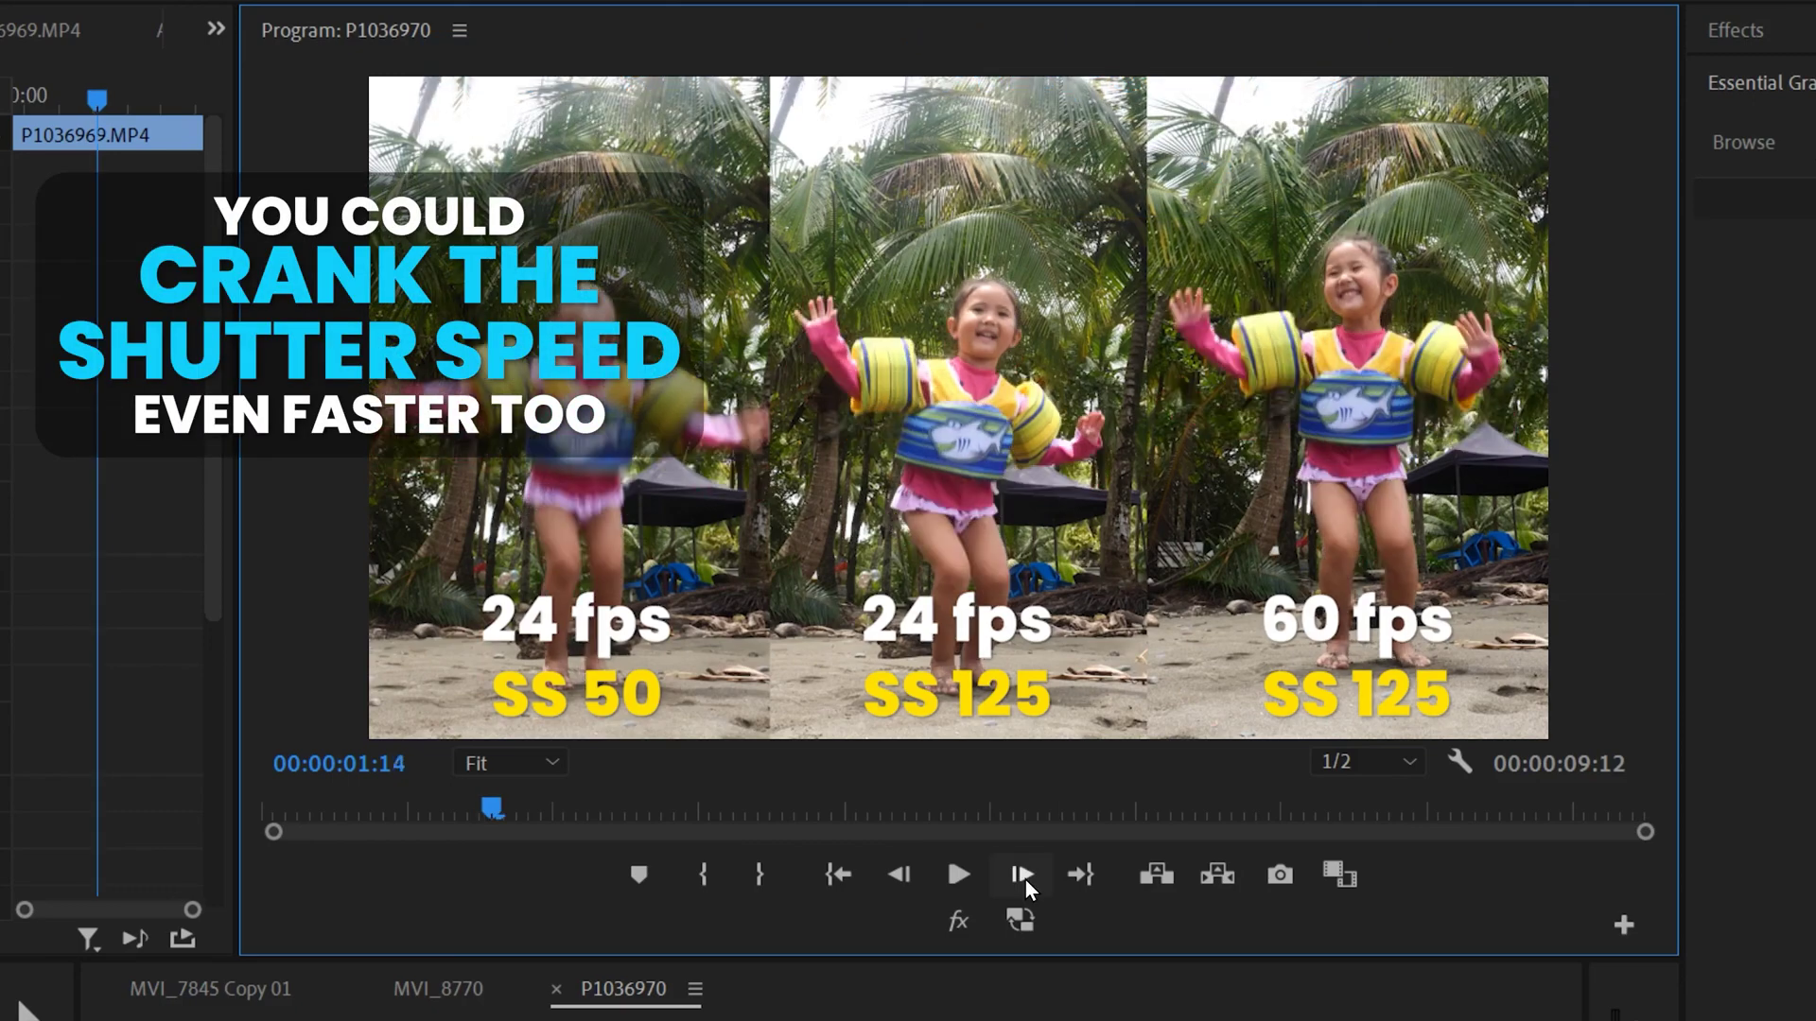
click(1025, 879)
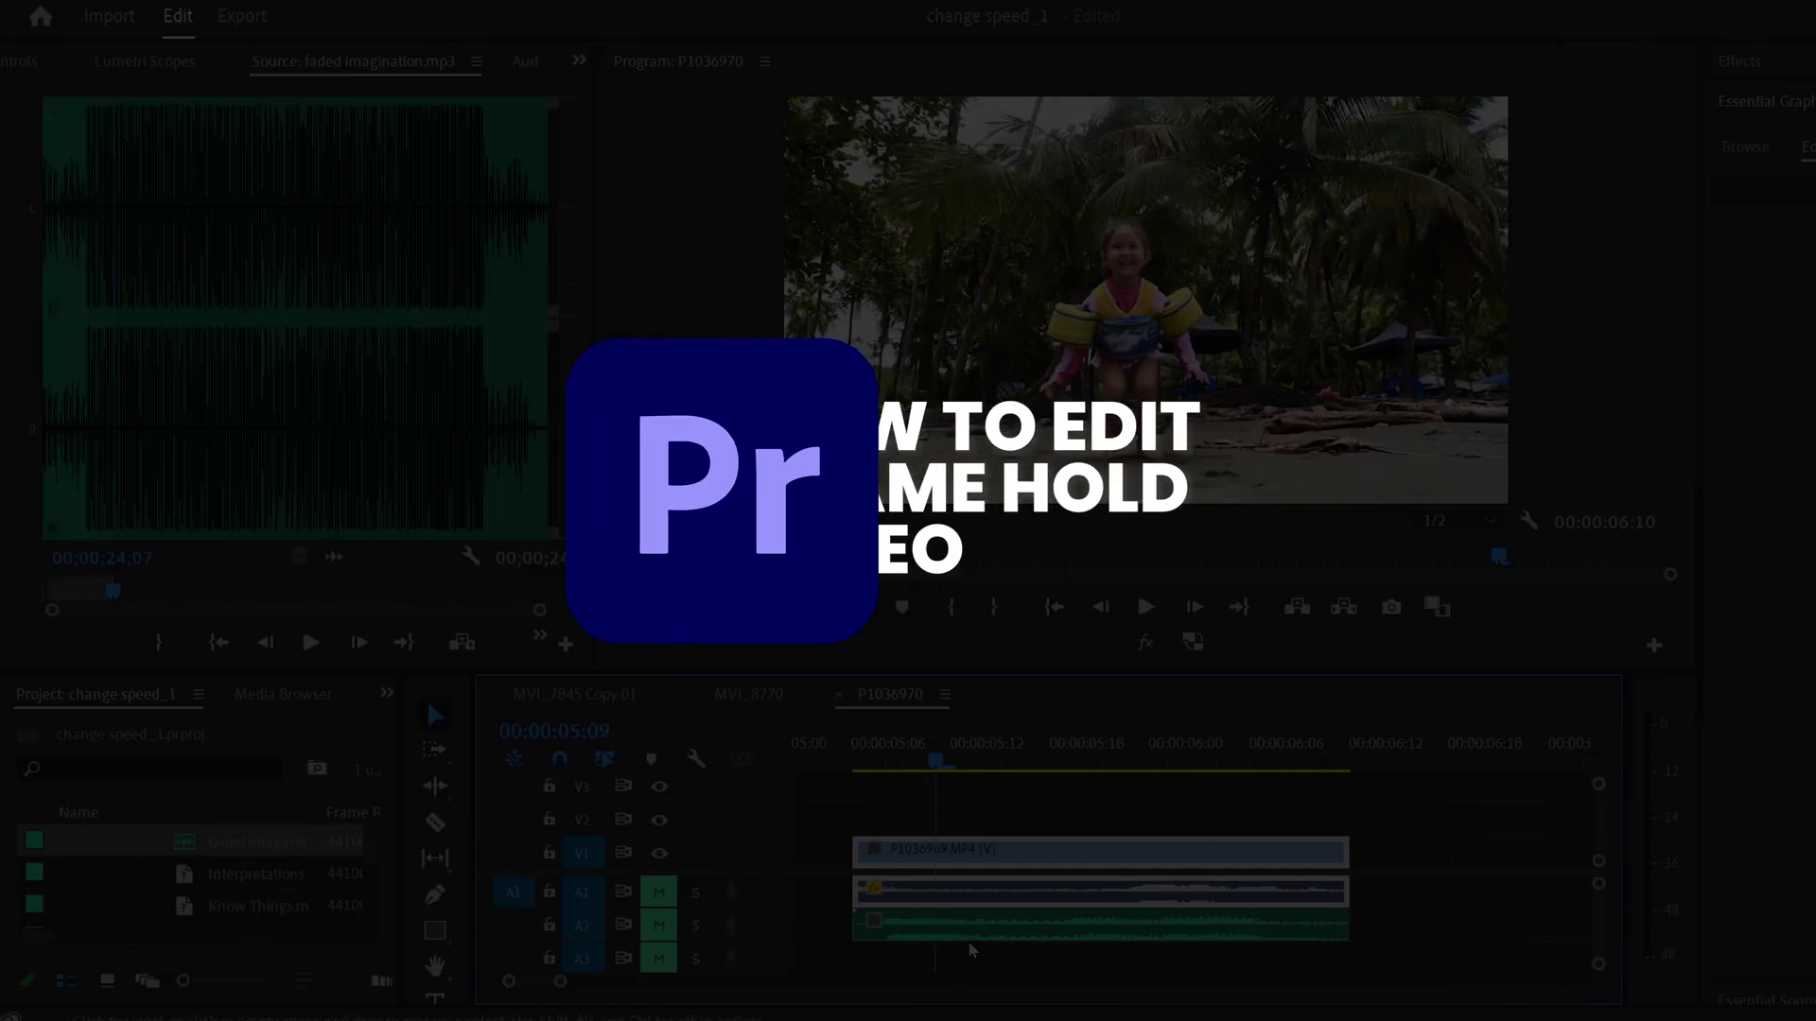
Step: Add a Frame Hold to the P1036969.MP4 clip at 00:00:06:00
drag(945, 764, 1187, 761)
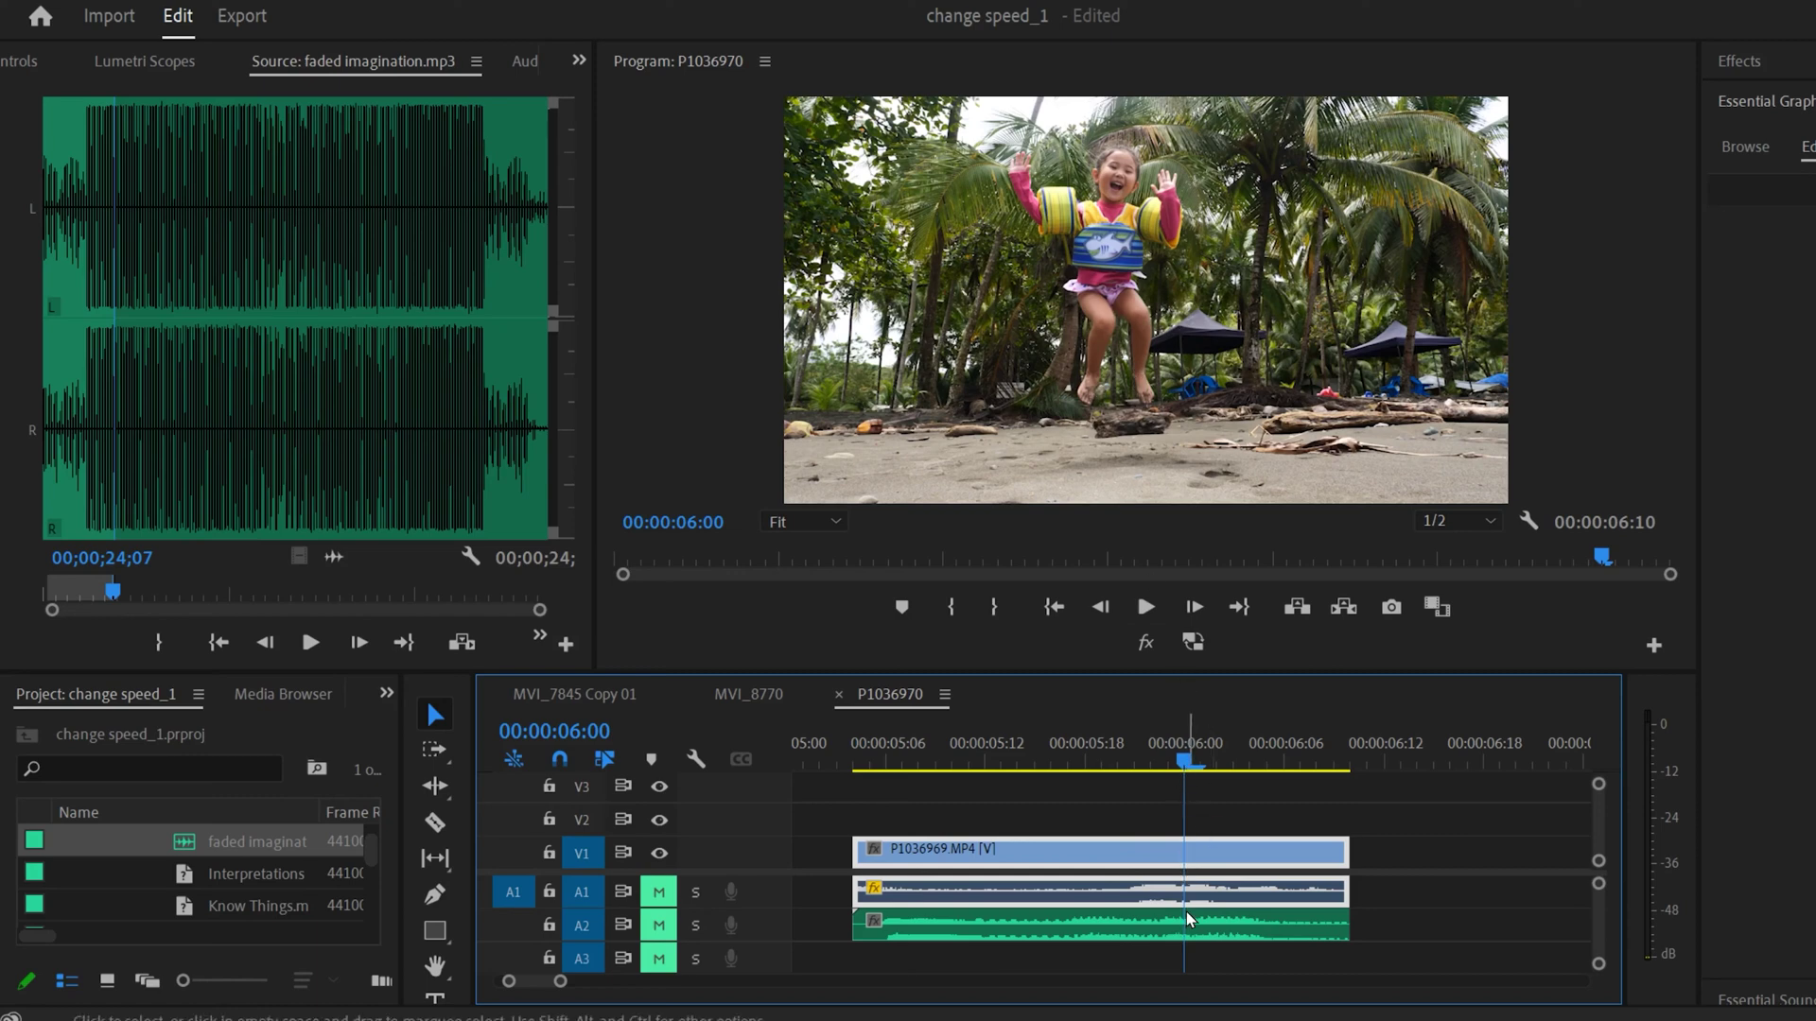
right_click(1189, 860)
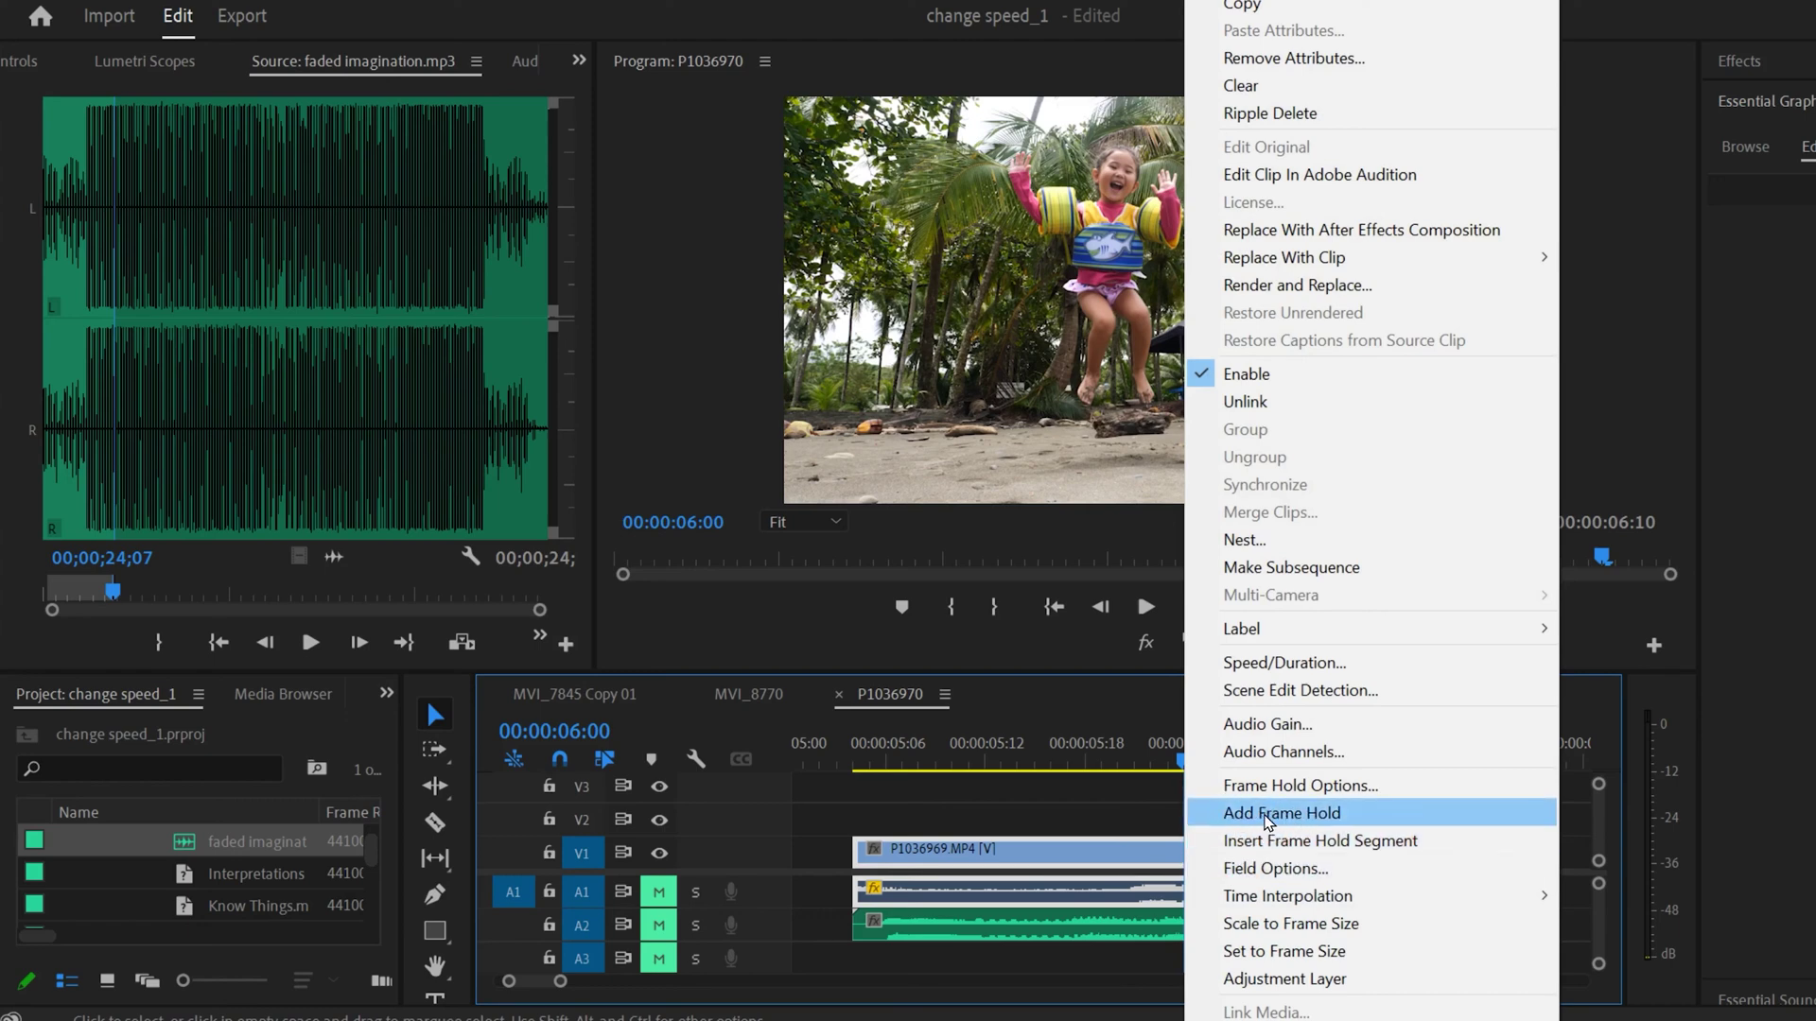
click(1267, 819)
Step: Check the frame hold from 00:00:05:20 to 00:00:06:04 and trim the held segment's end to line up with the audio
key(Left)
key(Left)
key(Left)
key(Left)
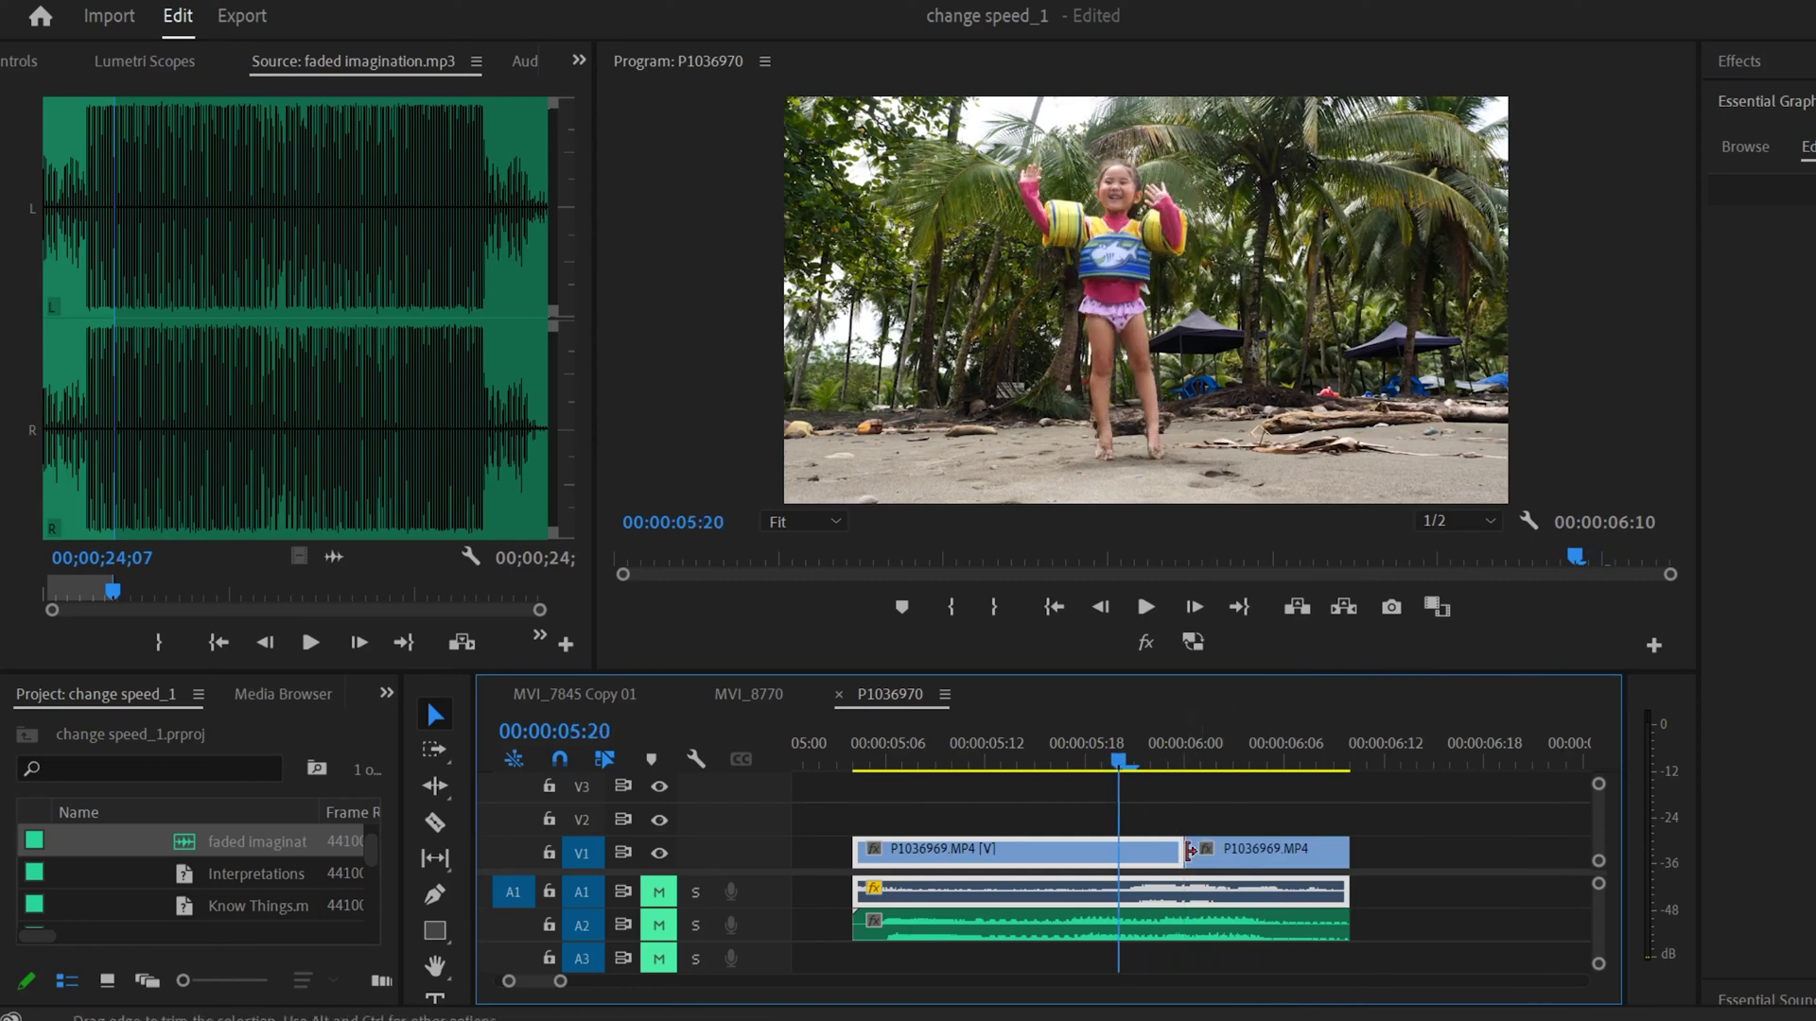
drag(1121, 756, 1250, 762)
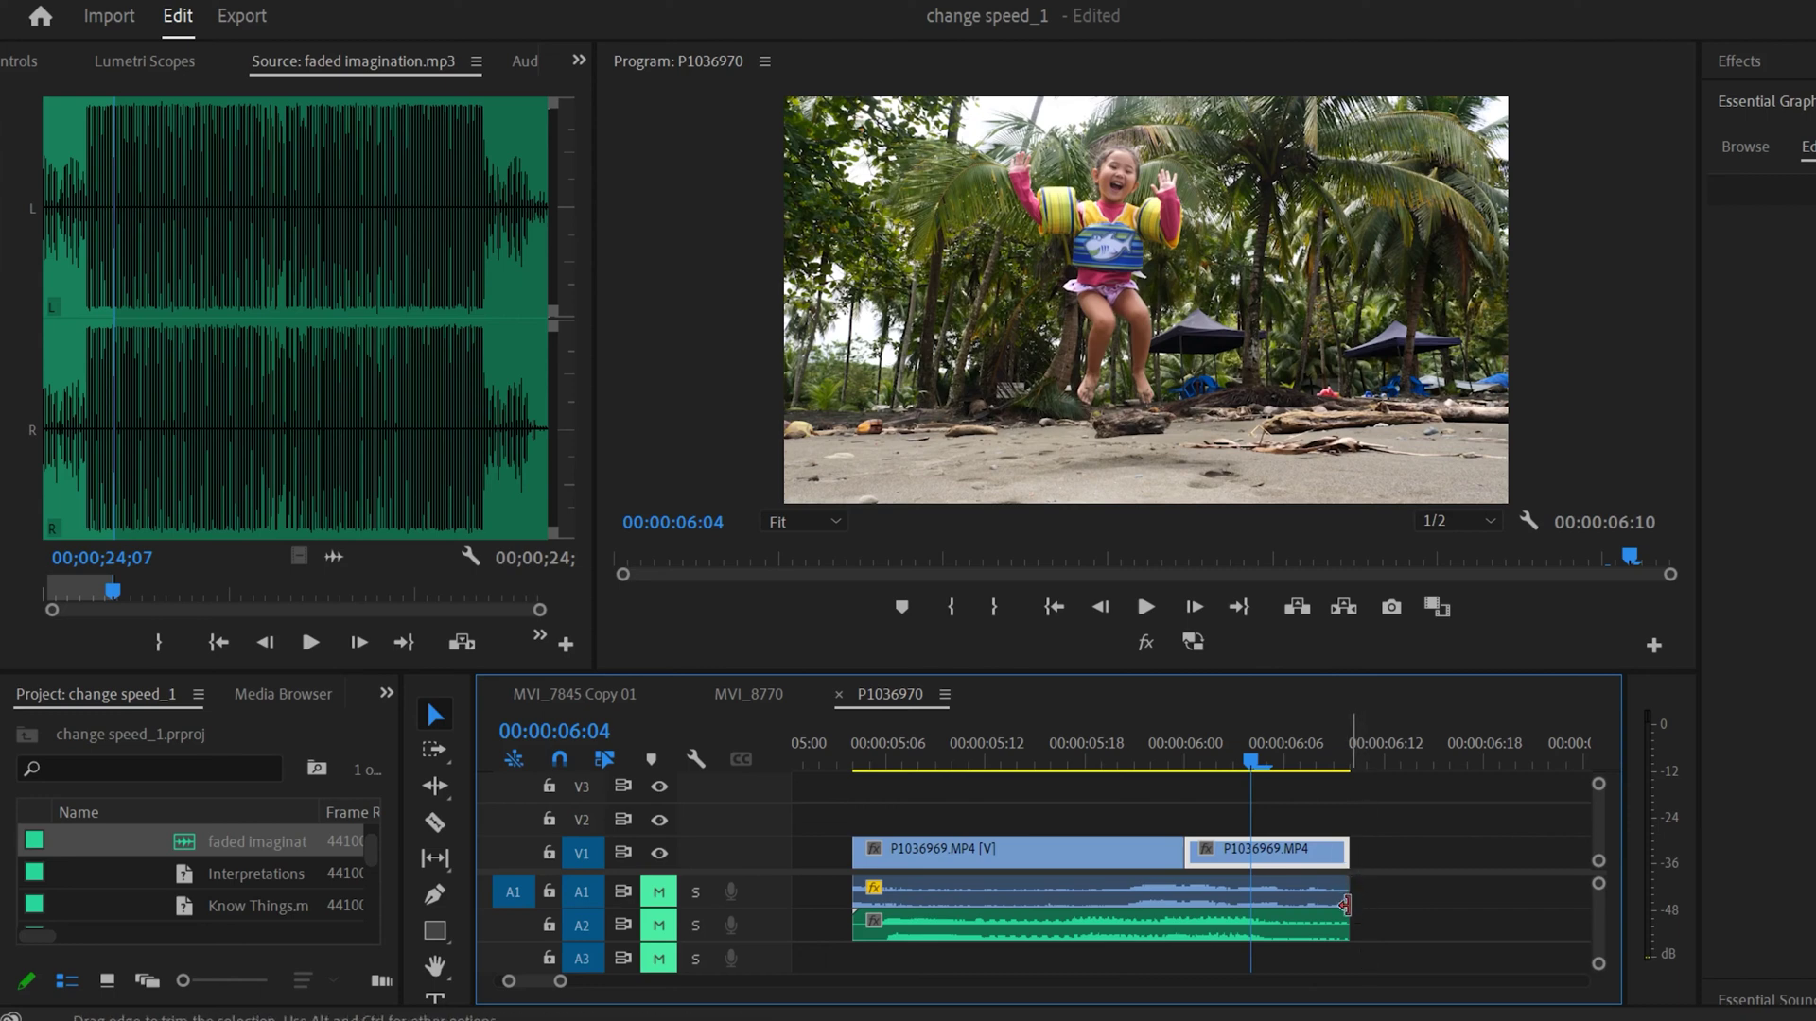
drag(1412, 855, 1350, 896)
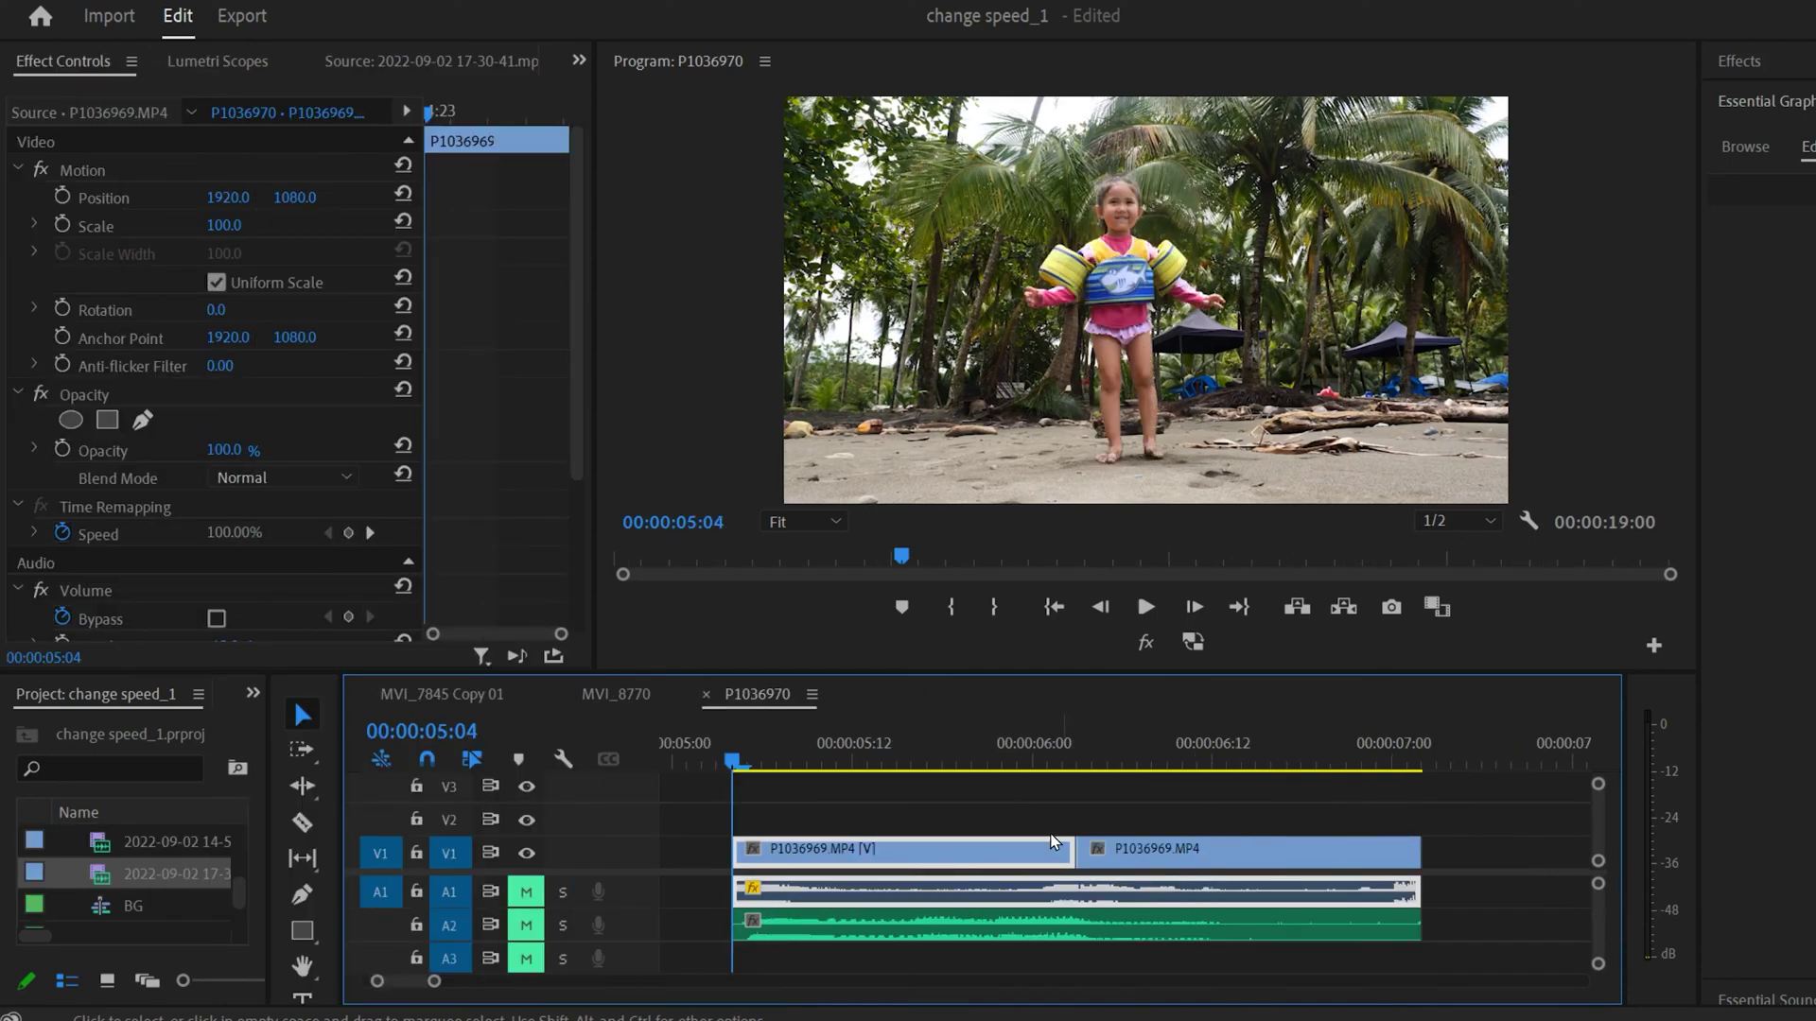
Step: Unmute audio track A1, play the frame hold from 00:00:05:04, and scrub the held segment to 00:00:06:14
click(526, 895)
click(1142, 609)
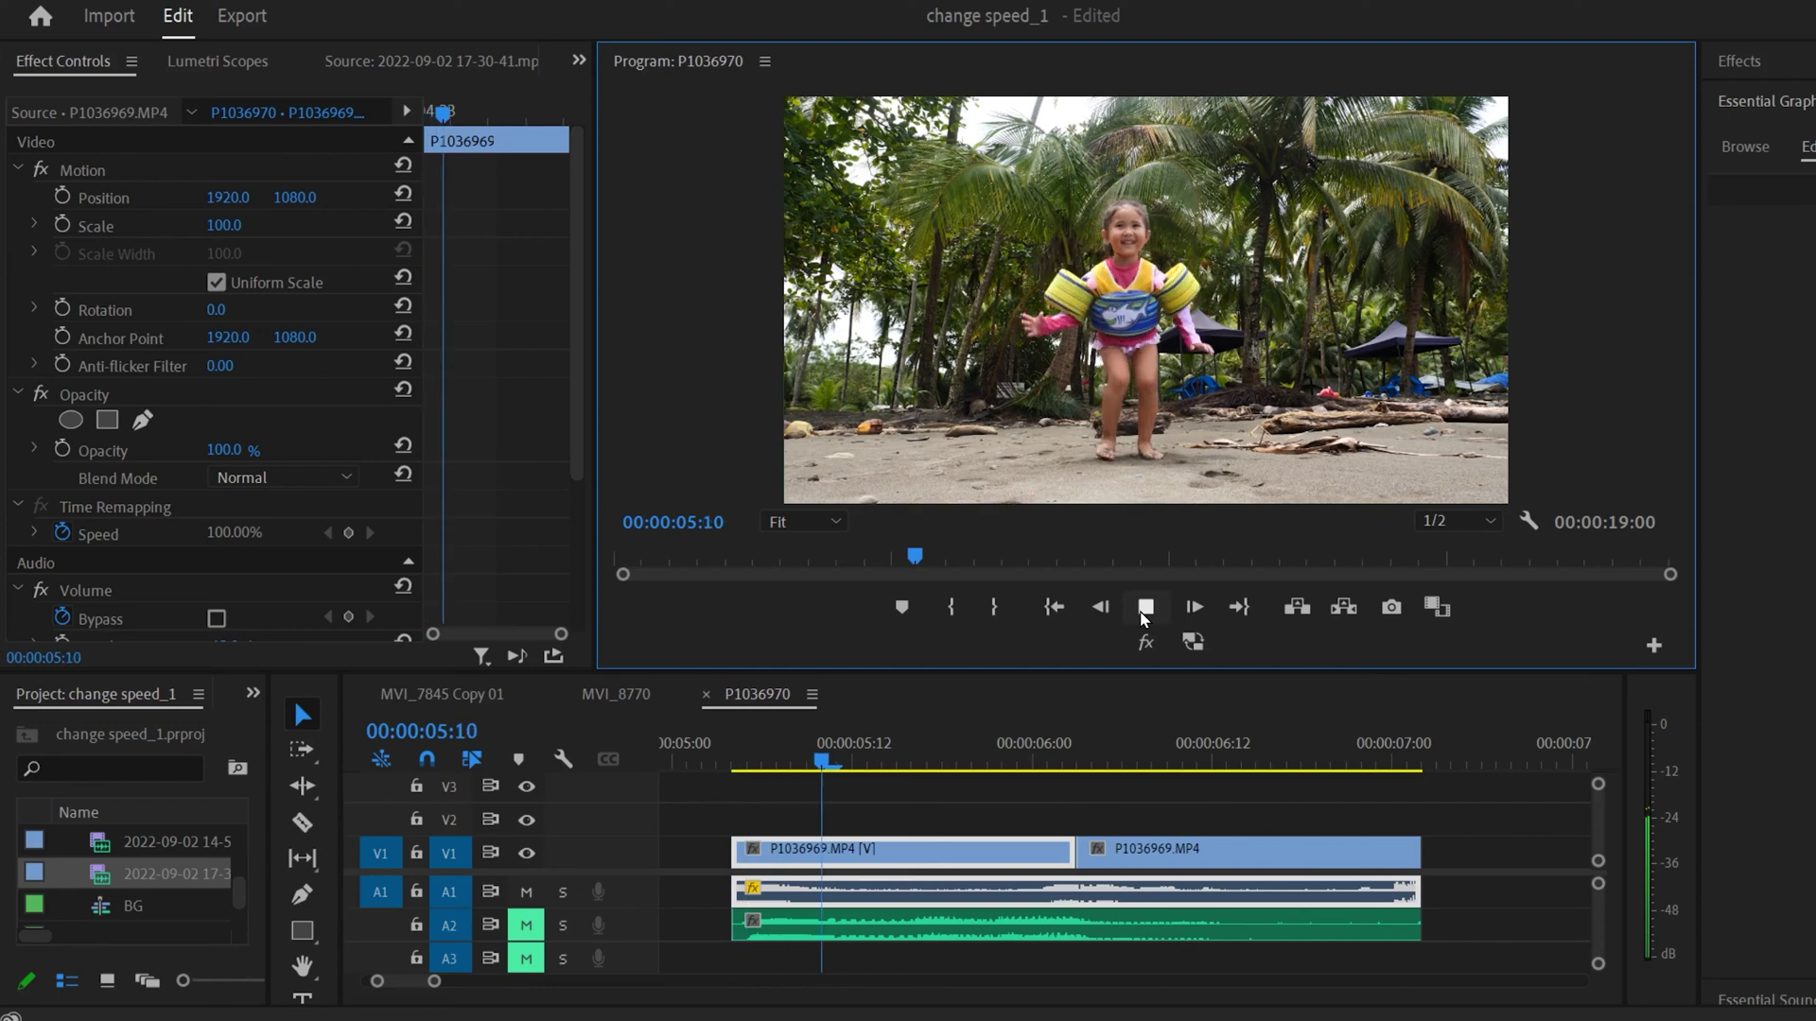
click(1145, 607)
click(1097, 851)
drag(1078, 756, 1245, 762)
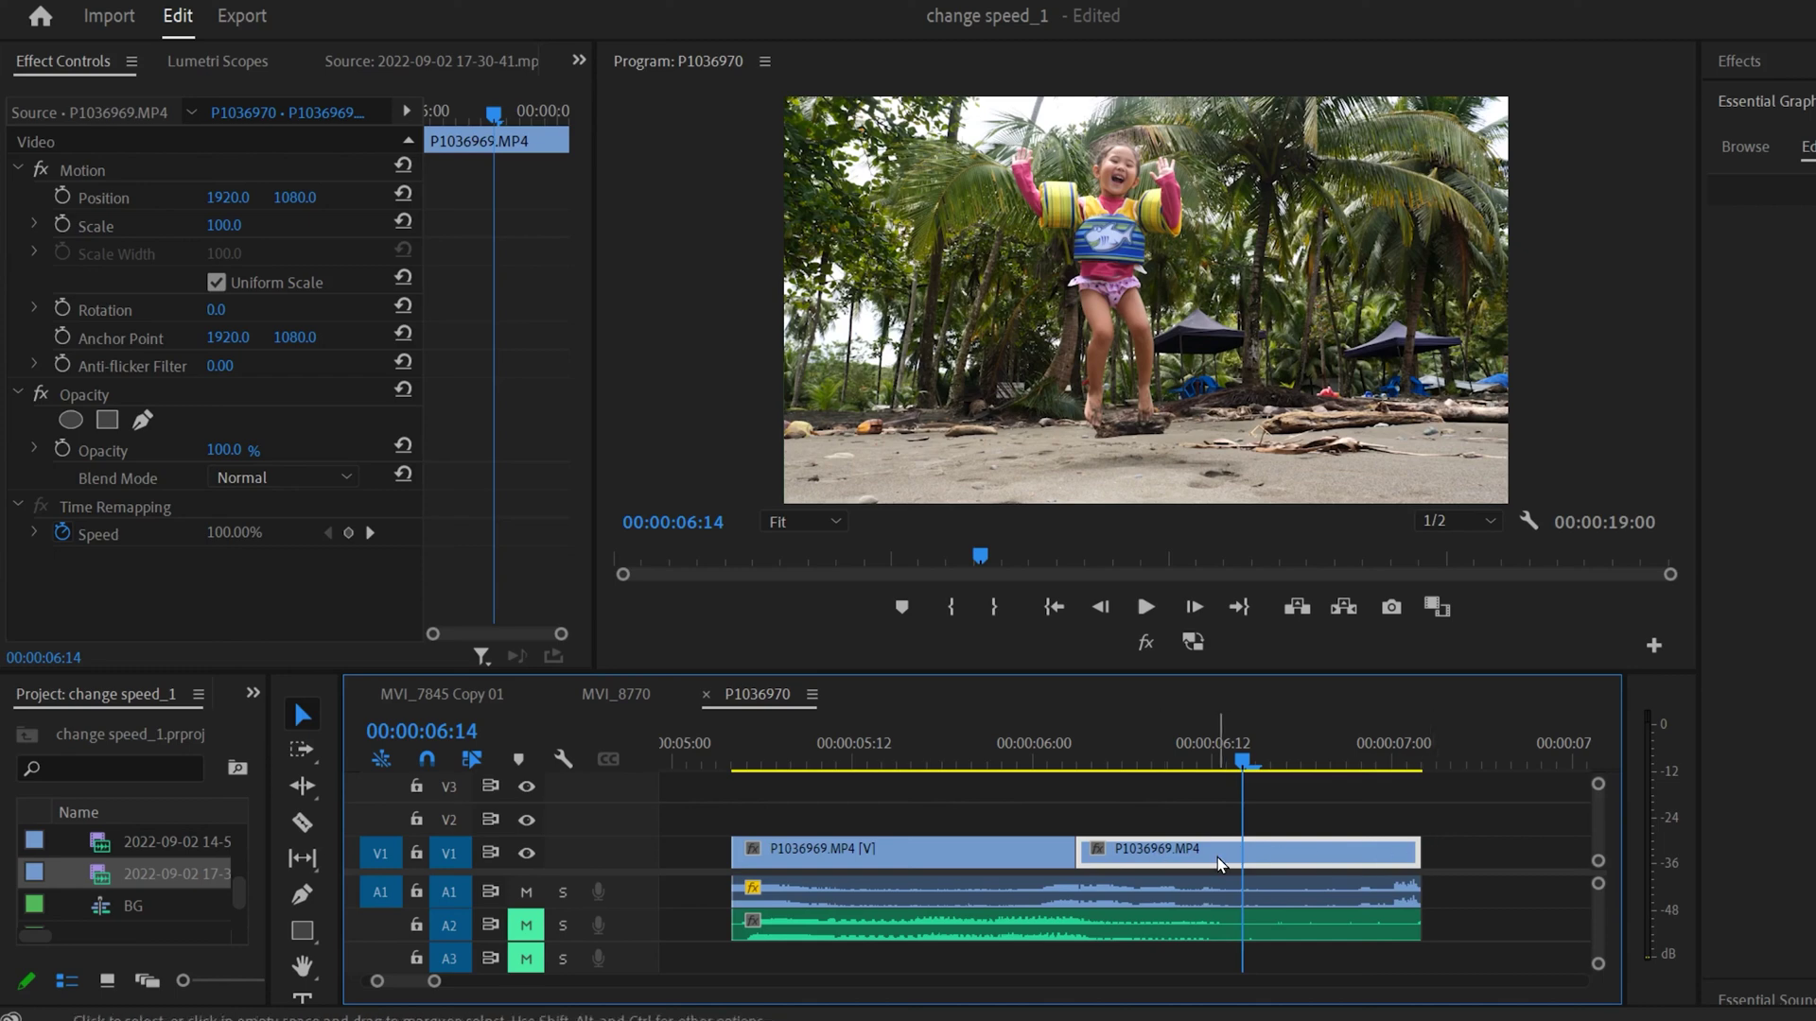
Step: Undo the frame hold on P1036969.MP4 at 00:00:06:00
click(417, 853)
drag(1422, 891, 1076, 891)
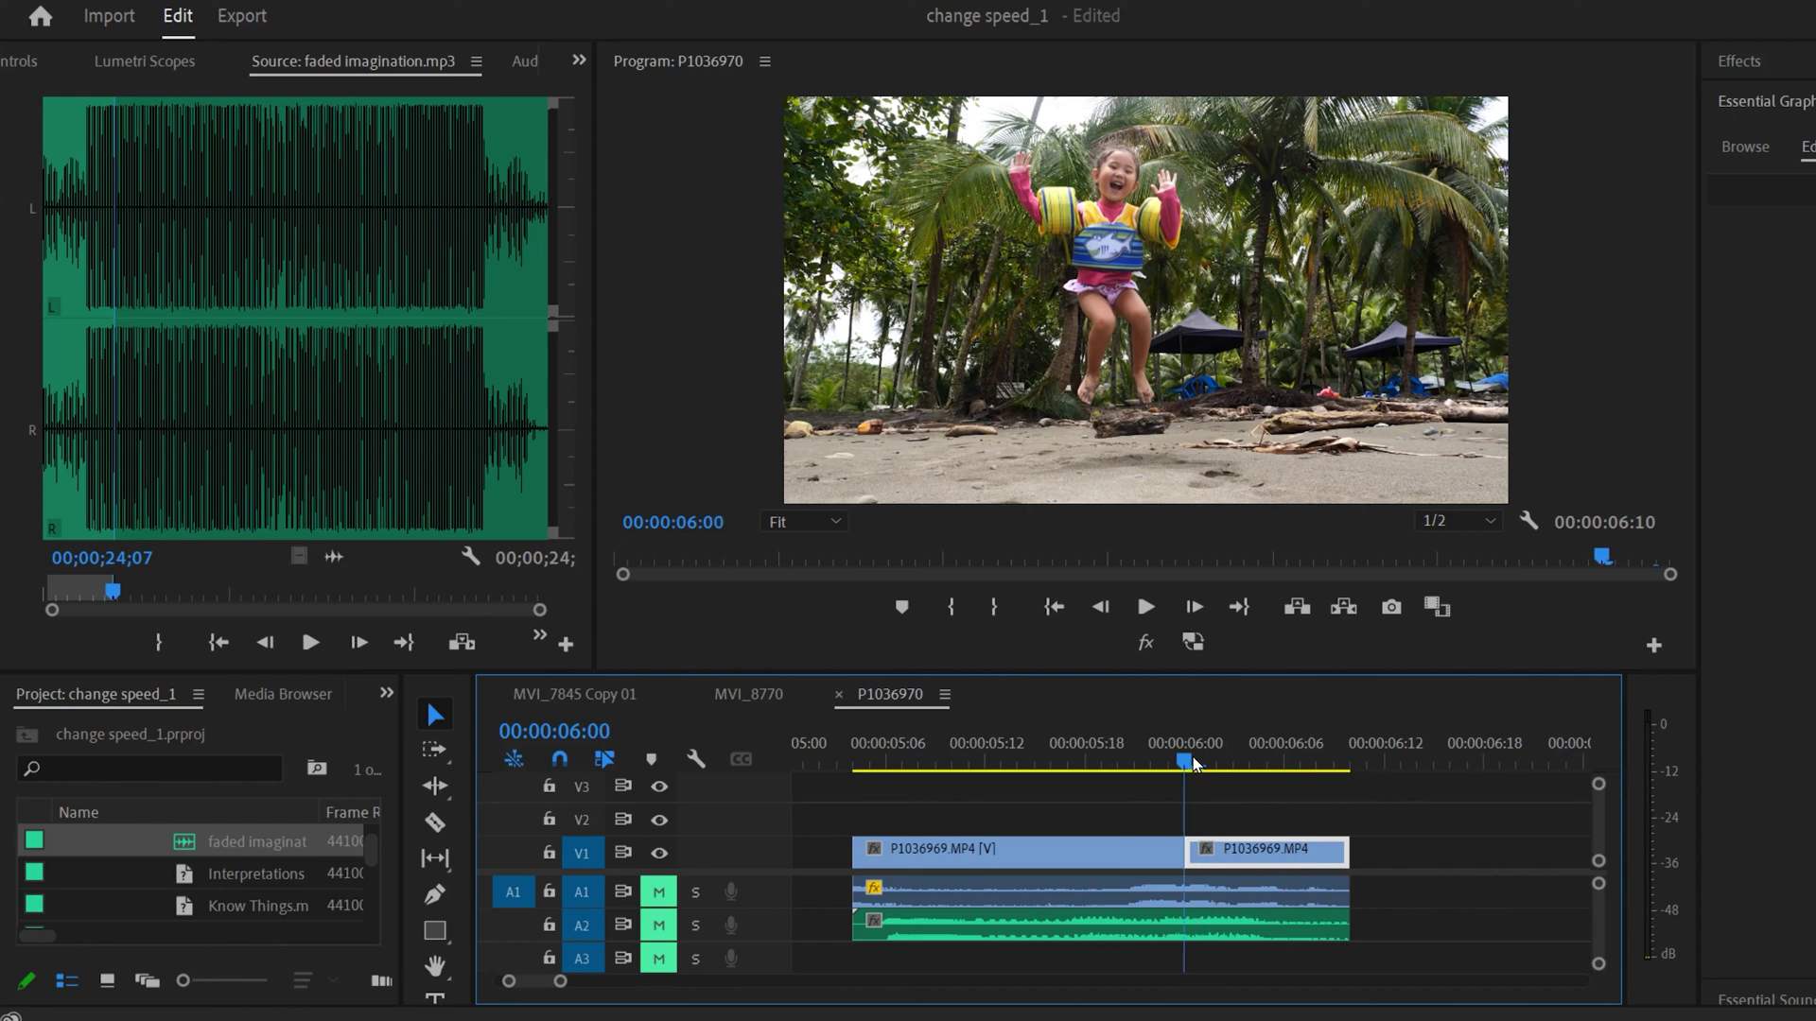
key(ctrl+z)
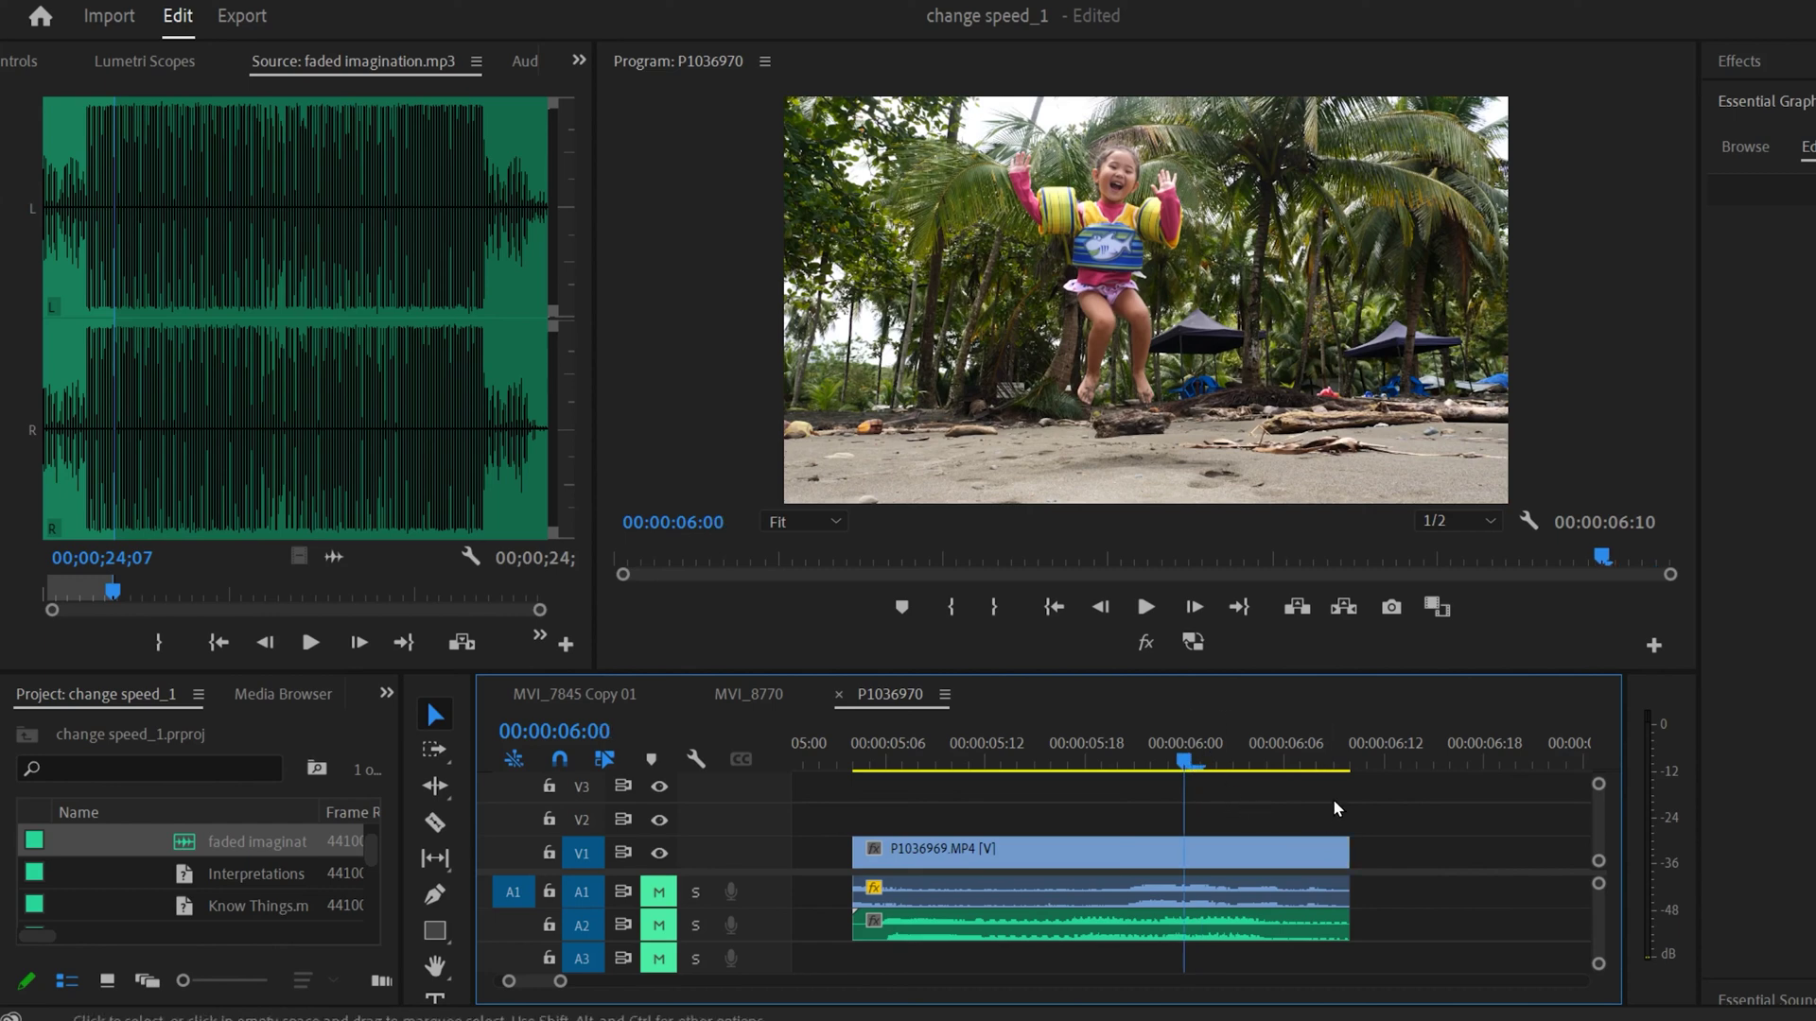
Step: Try to insert a Frame Hold Segment in P1036969.MP4 at 00:00:06:00 with all audio tracks unlocked
right_click(1188, 863)
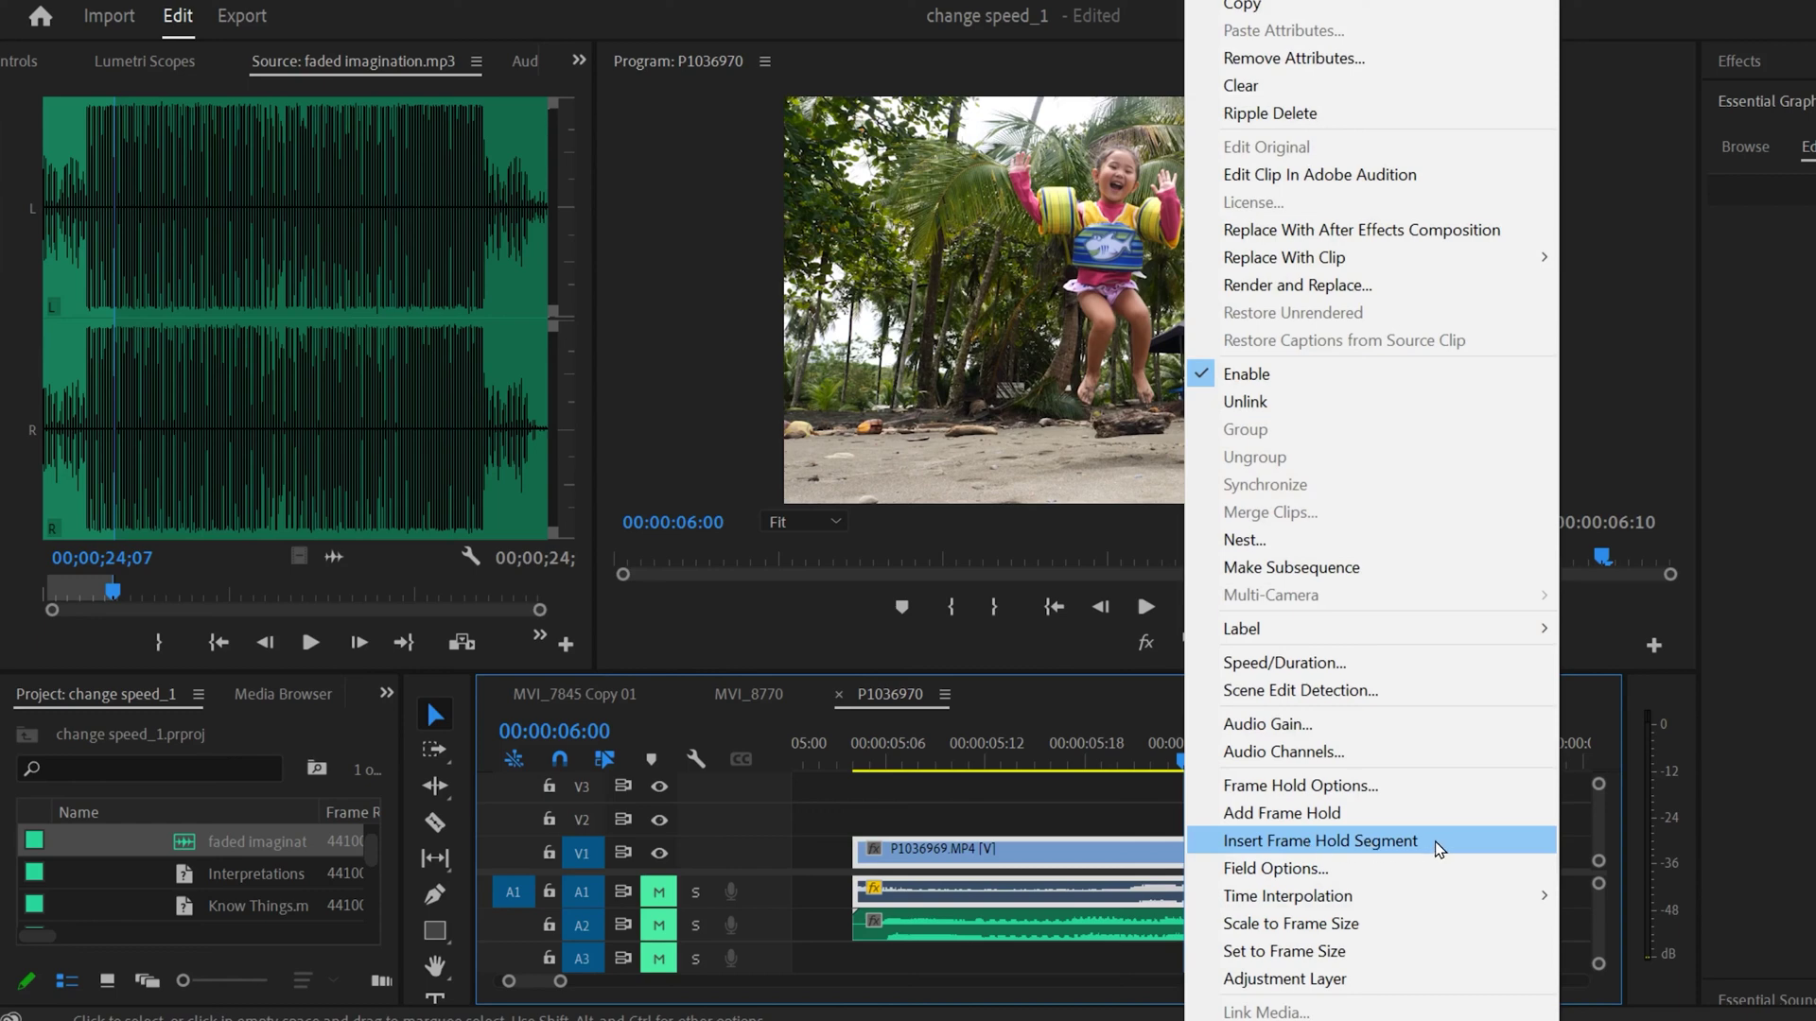
click(1297, 842)
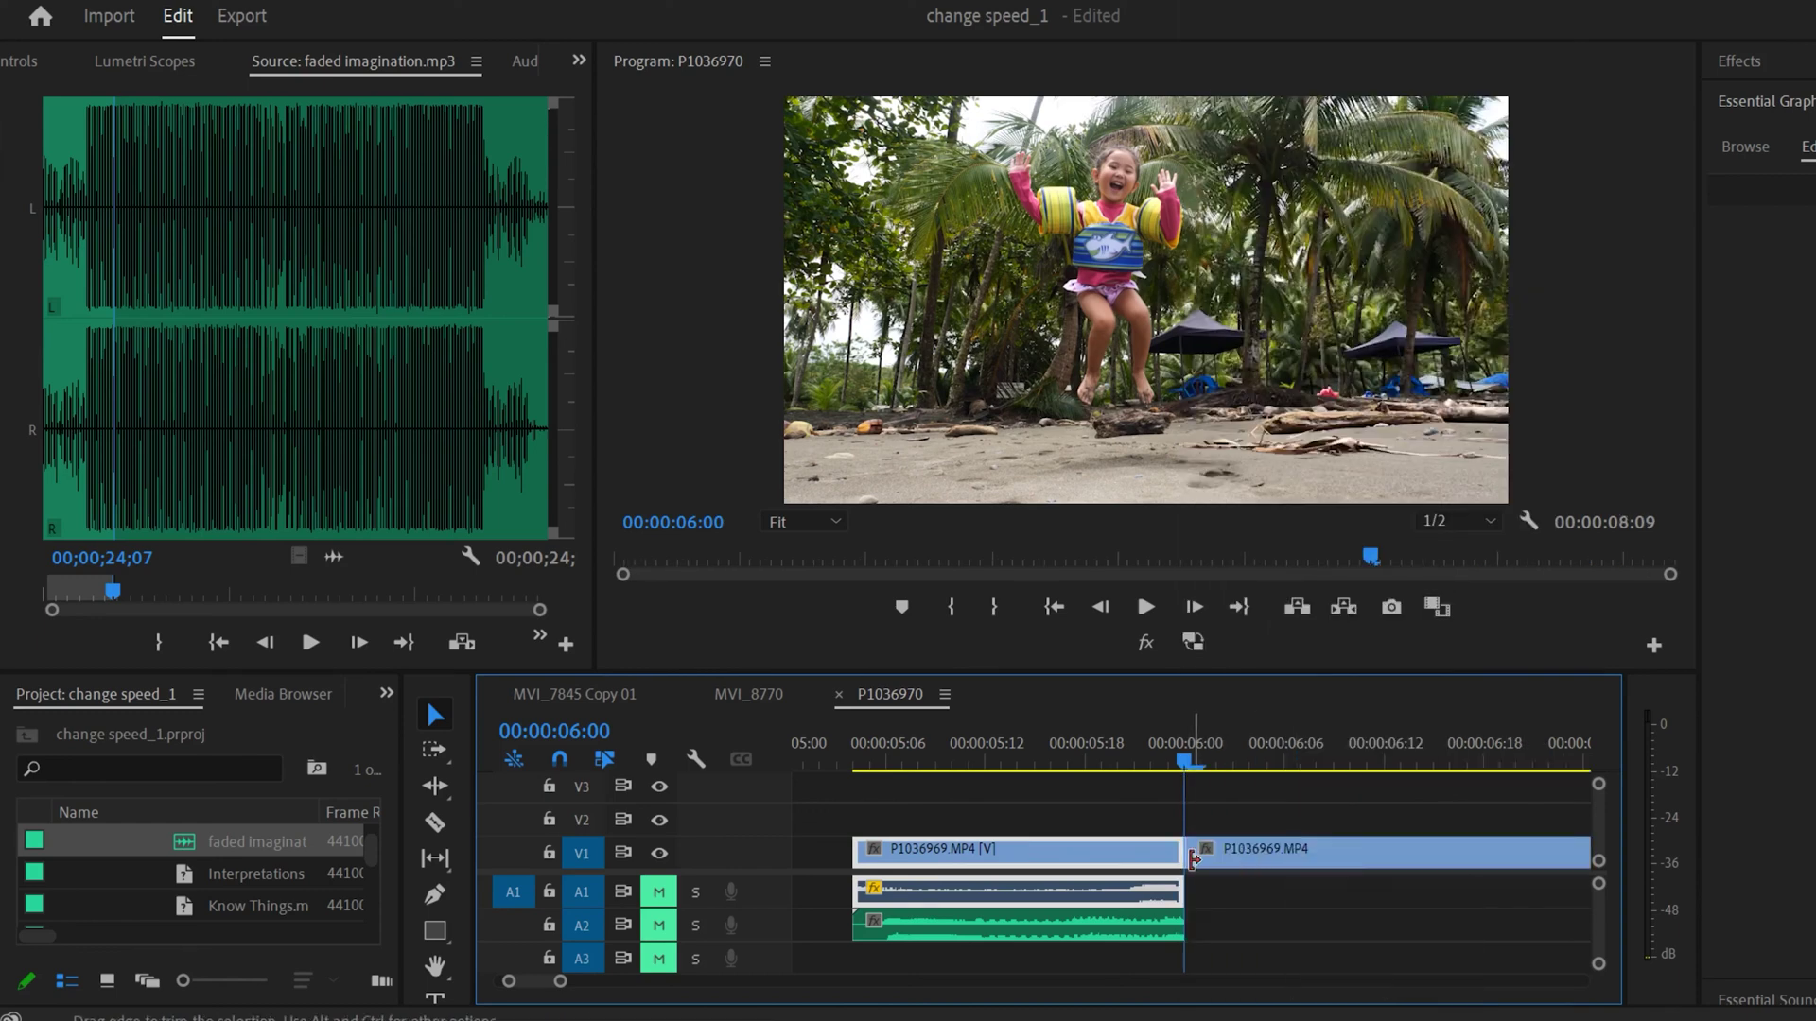
drag(559, 981, 605, 979)
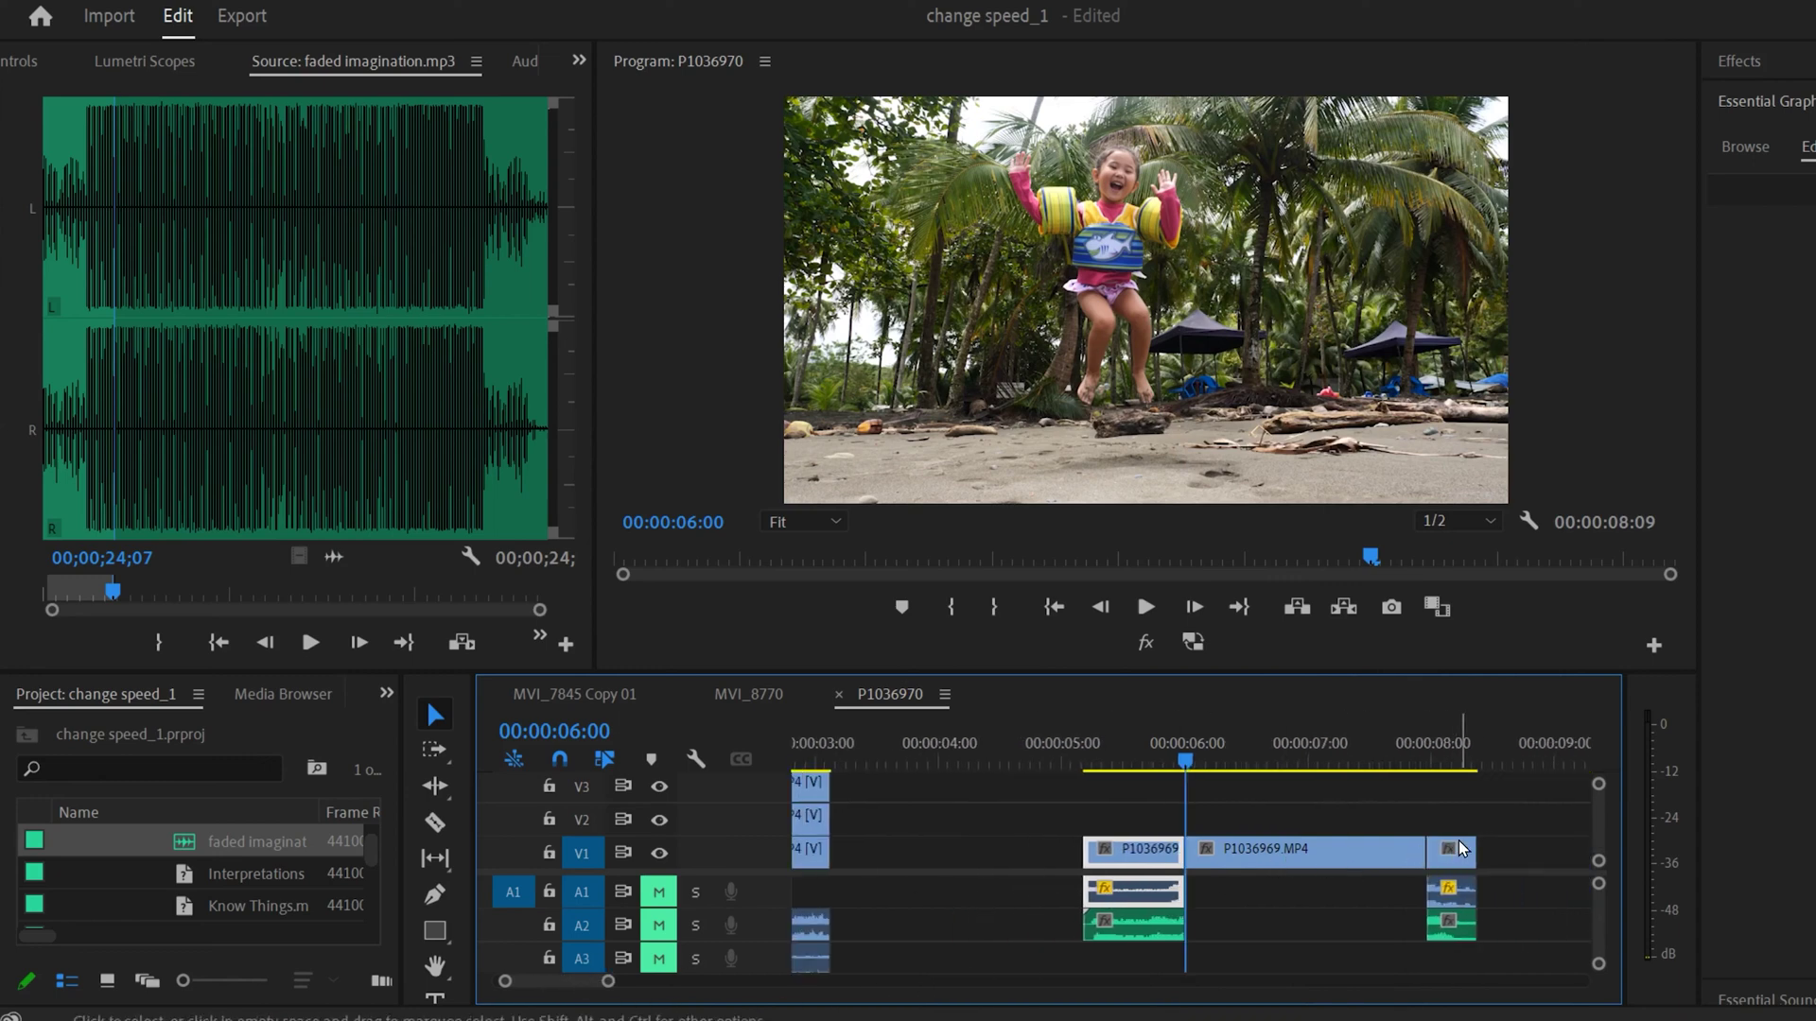
click(1428, 749)
drag(1431, 749, 1132, 748)
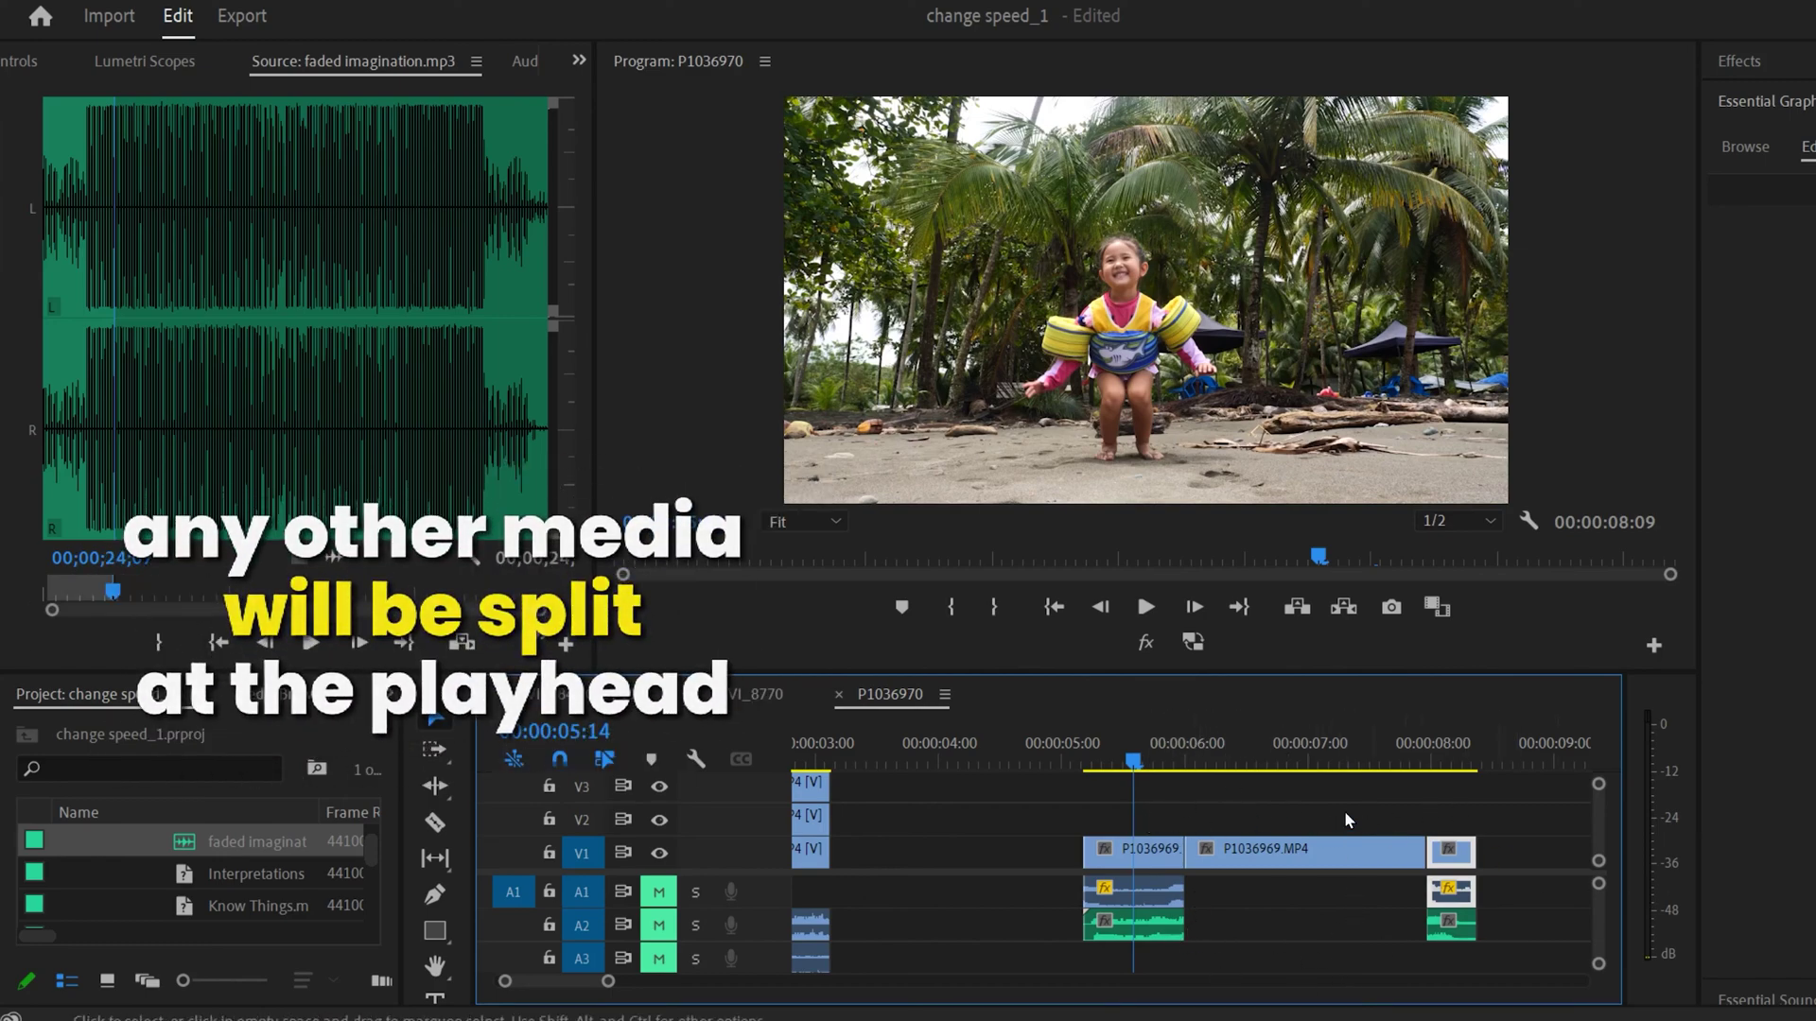
key(ctrl+z)
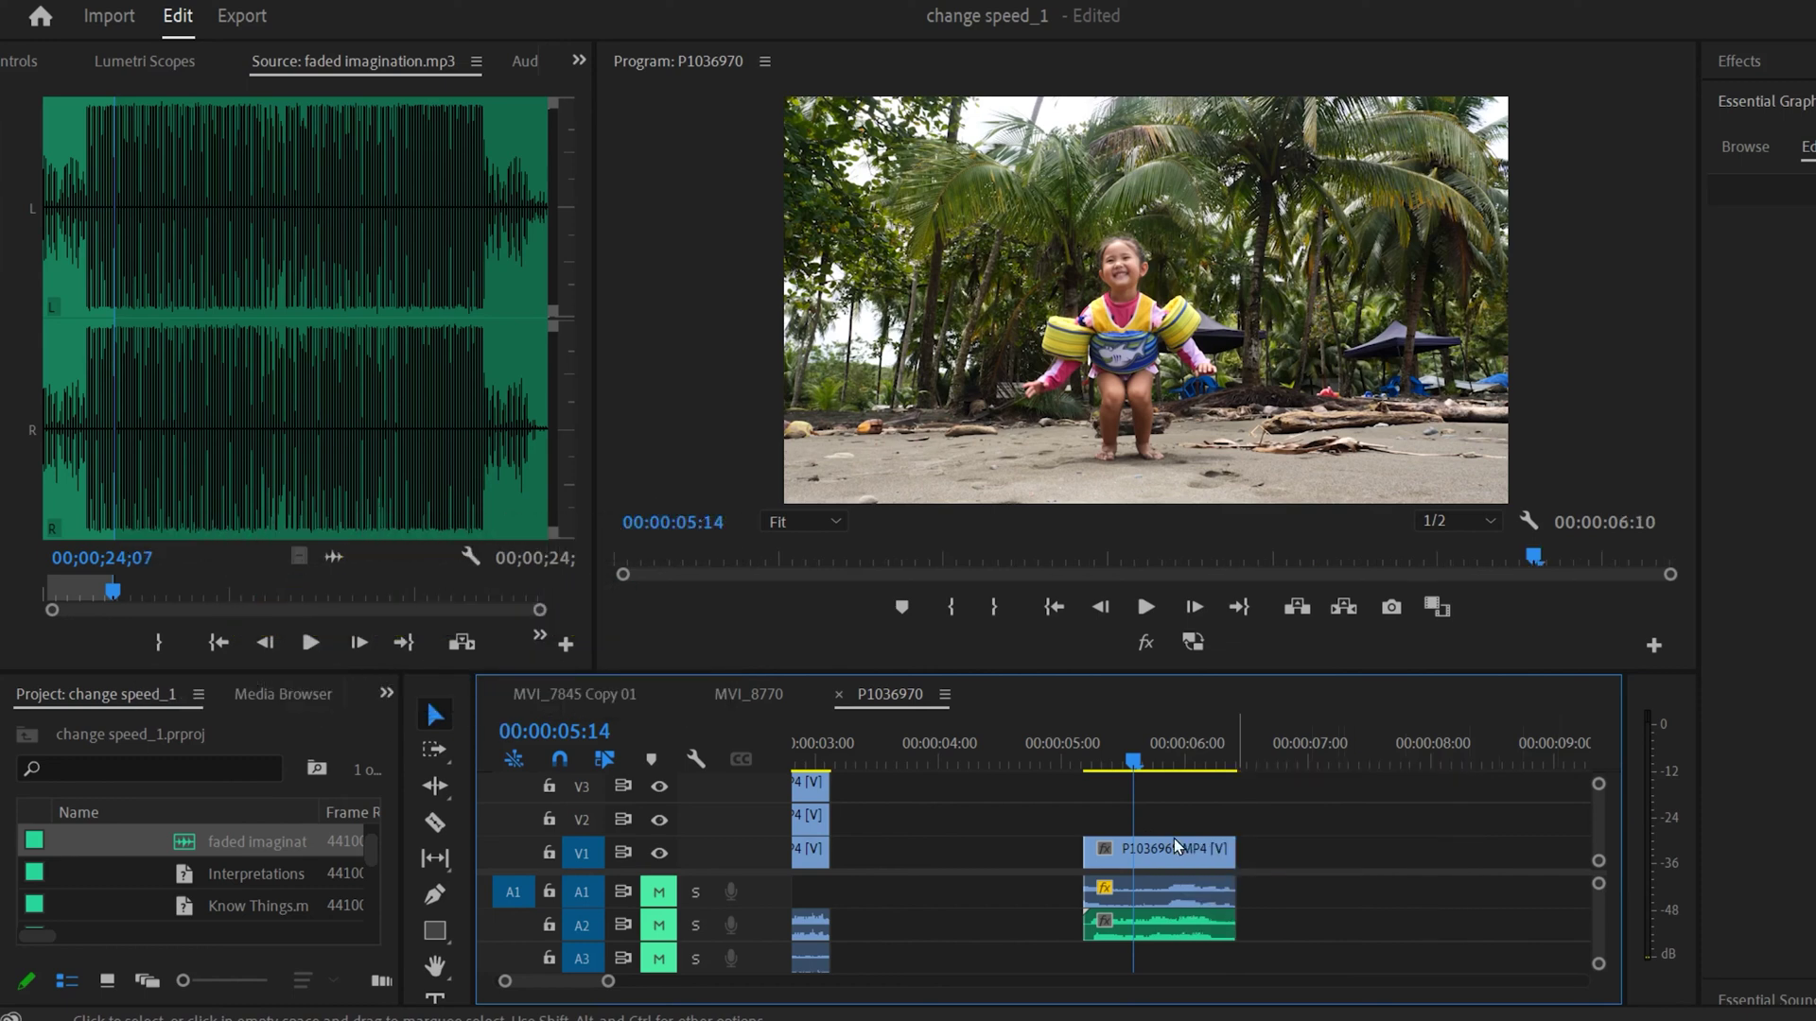
drag(610, 985, 560, 986)
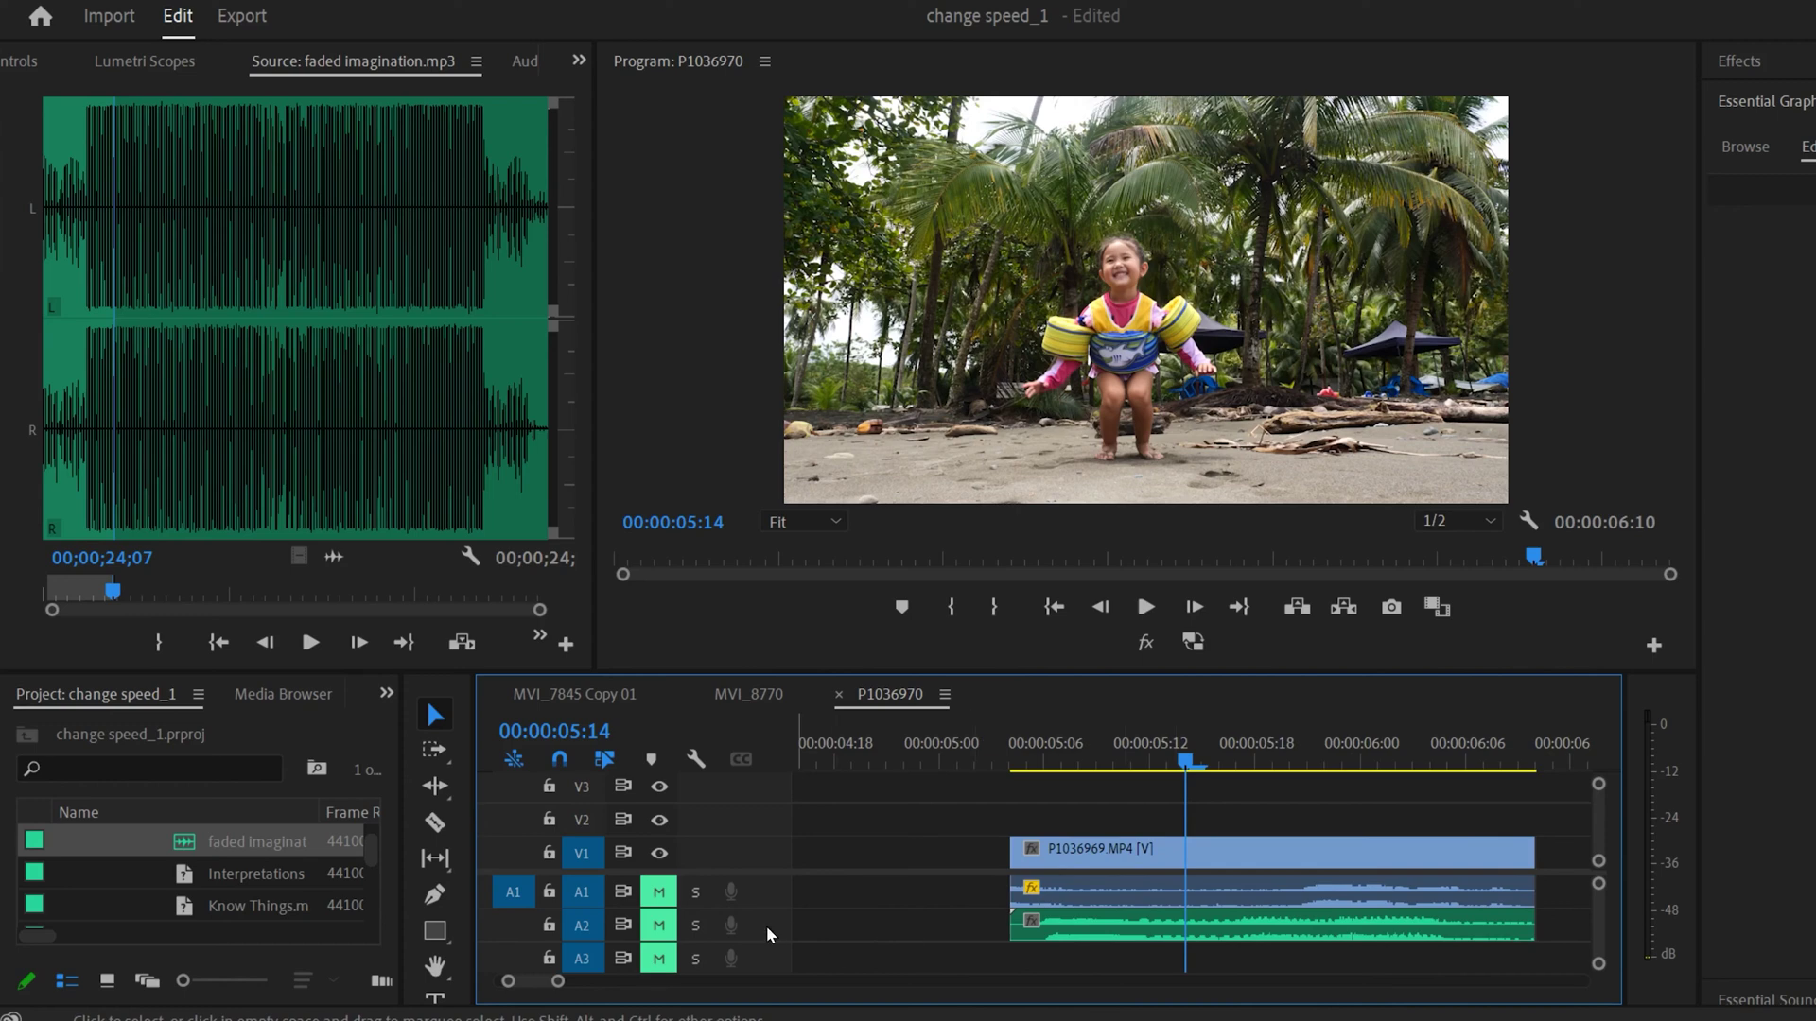
Step: Lock audio track A2 and insert a Frame Hold Segment in P1036969.MP4 at 00:00:06:00
click(550, 926)
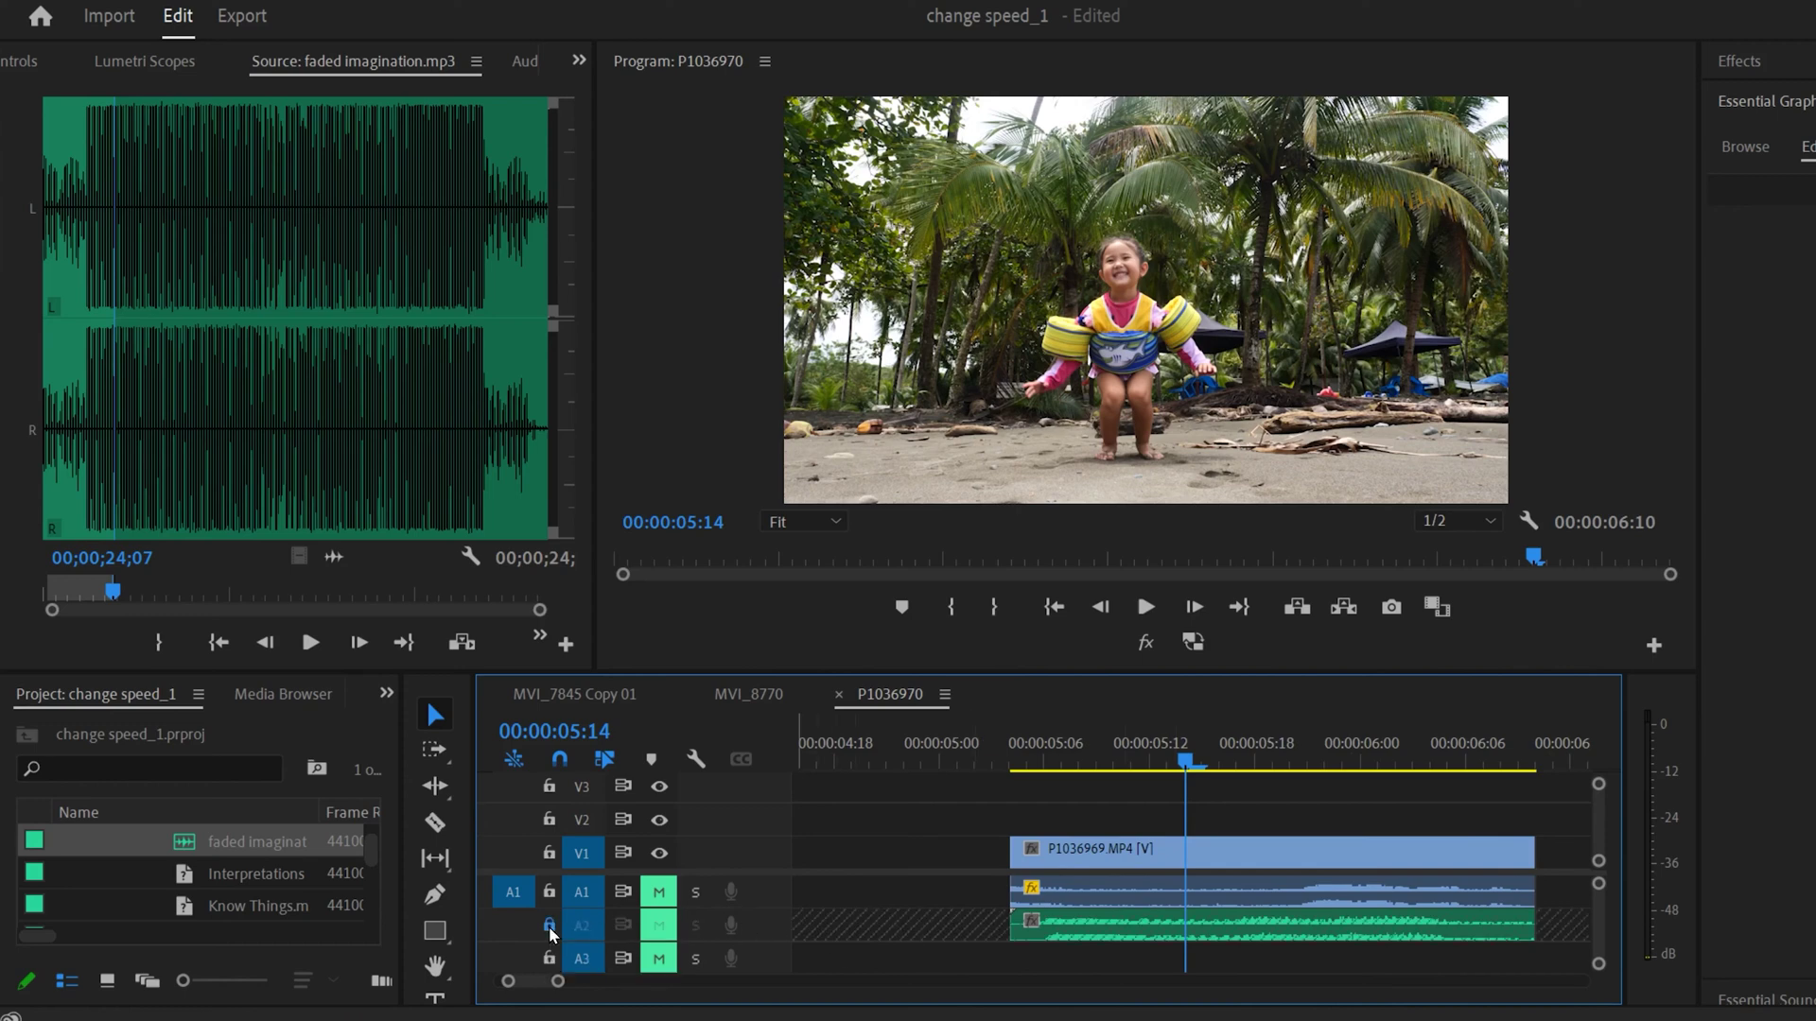
drag(1192, 745, 1364, 747)
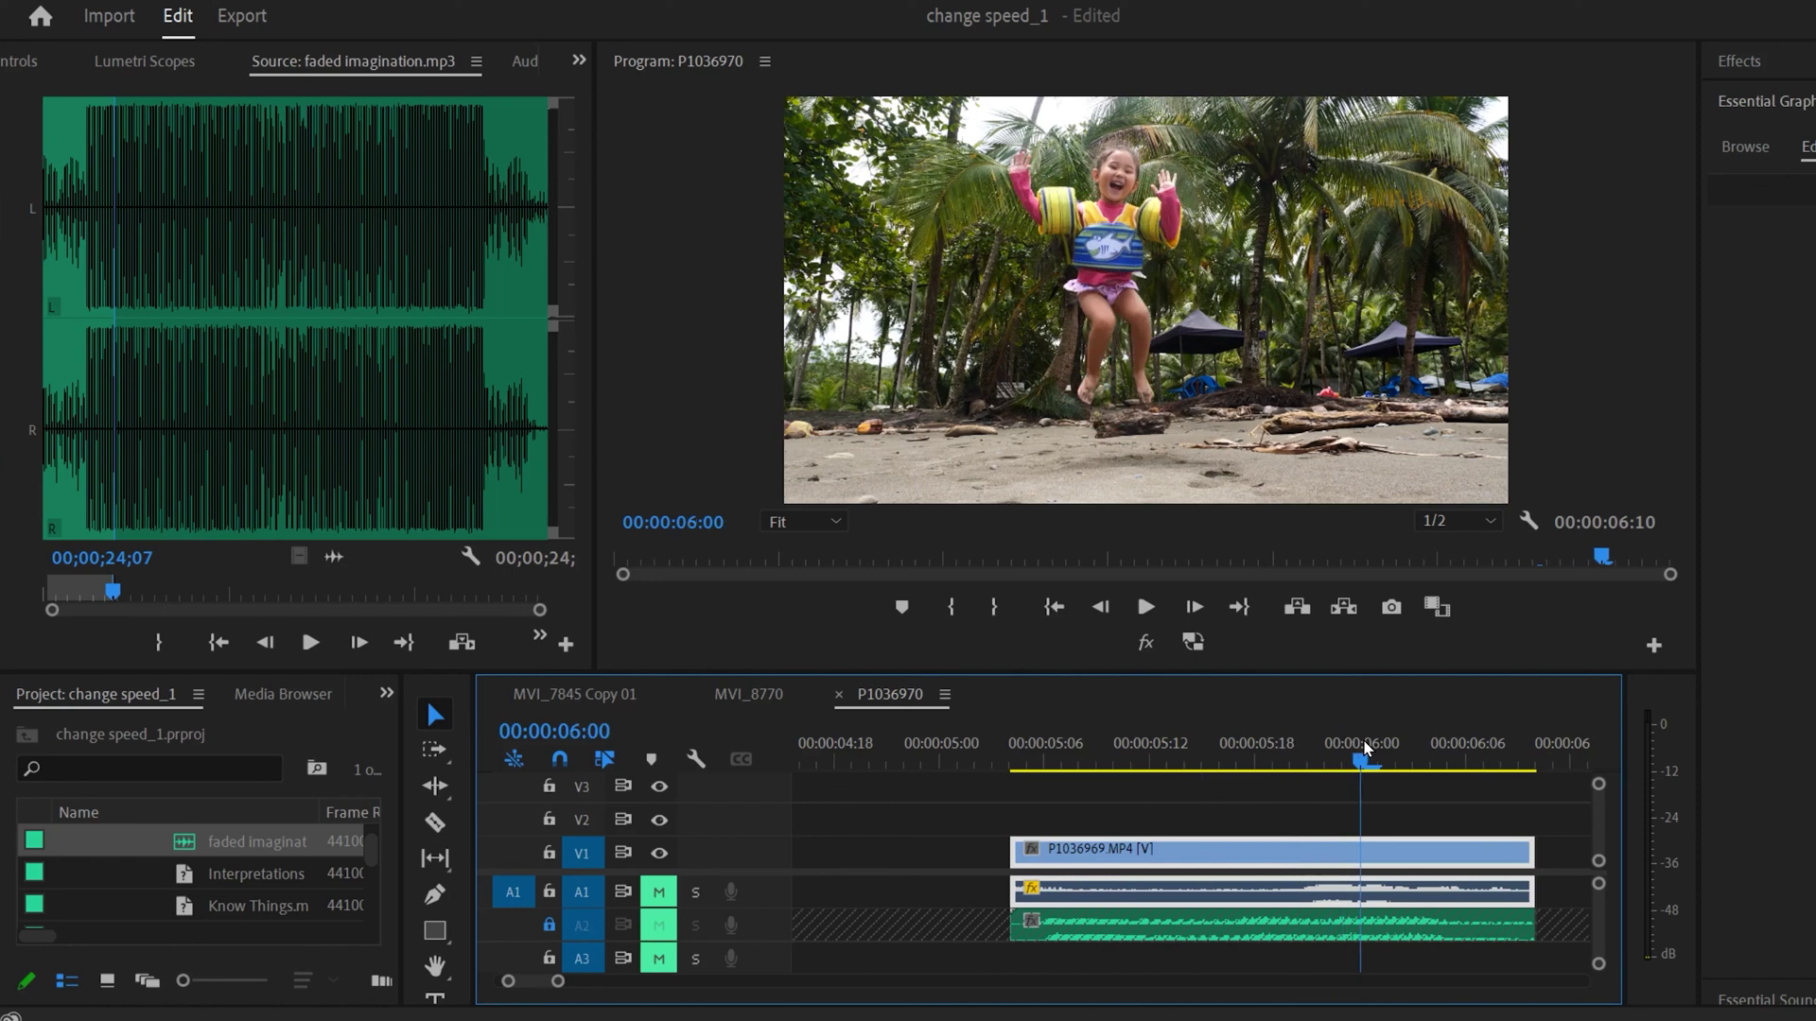
right_click(1365, 866)
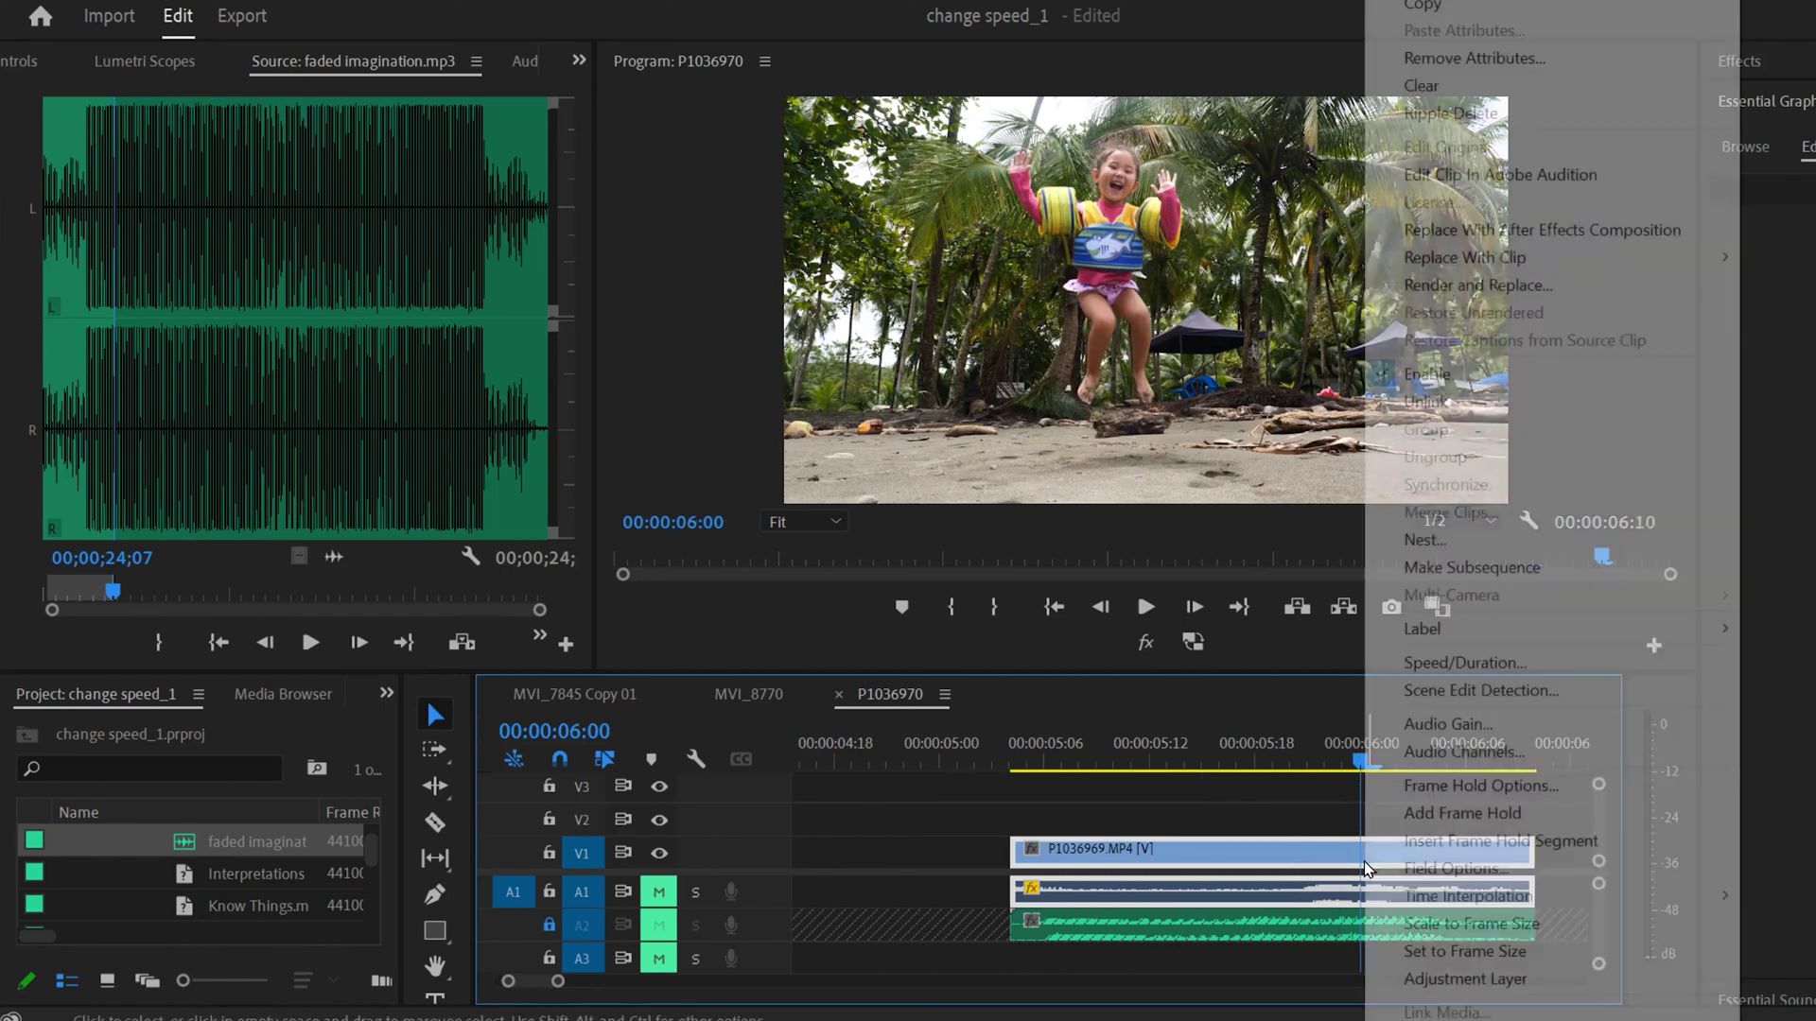
click(1481, 841)
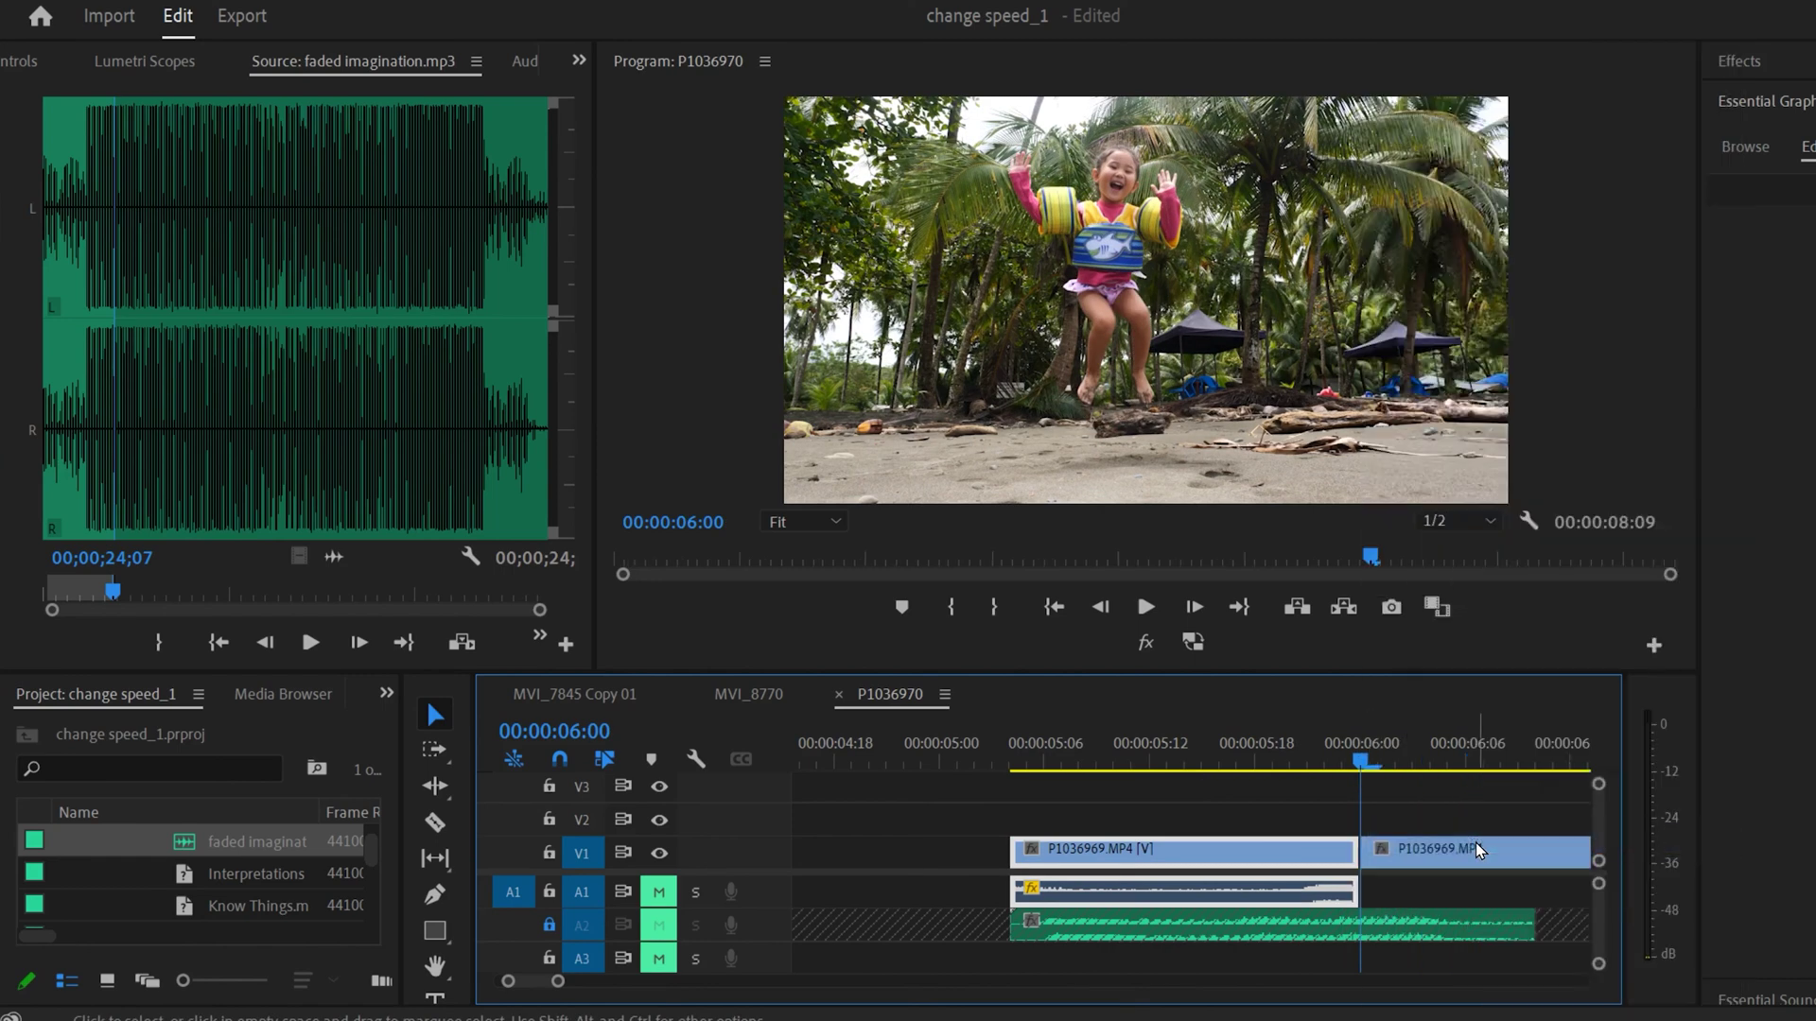
Step: Unlock audio track A2 and extend its audio clip to the end of the last P1036969.MP4 segment
drag(560, 981, 646, 982)
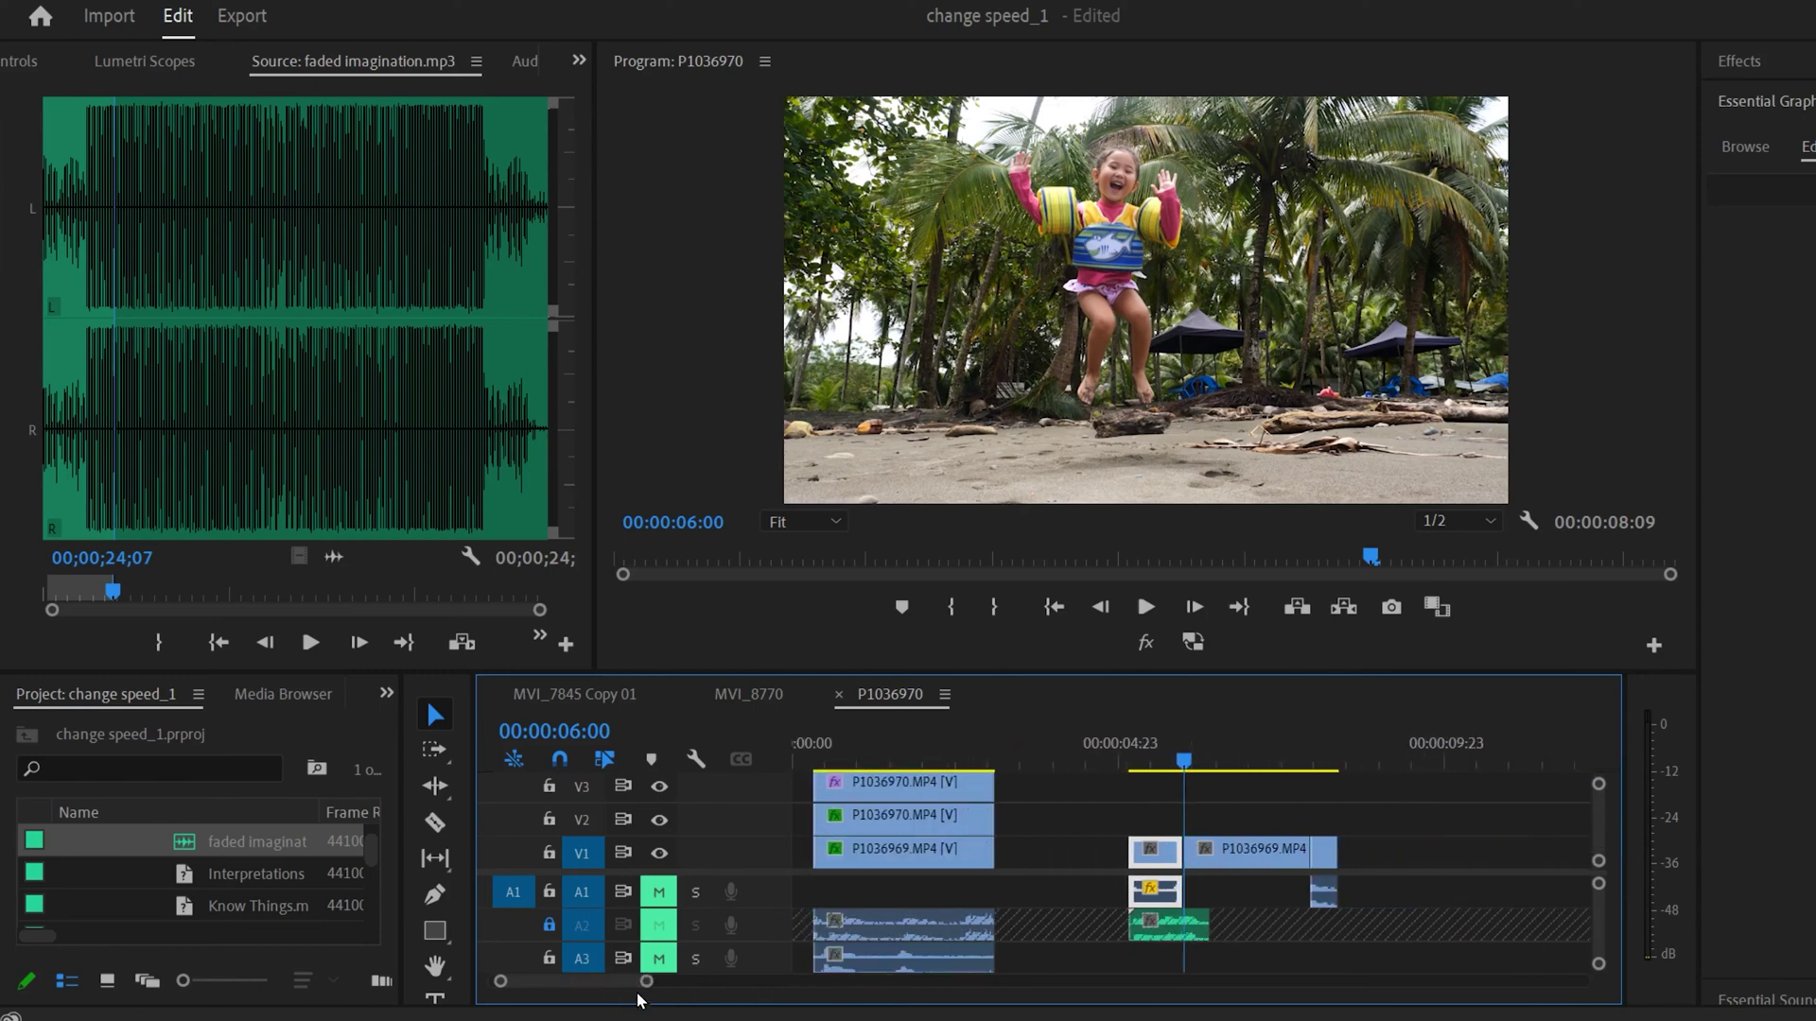
drag(643, 982, 603, 981)
click(549, 925)
drag(1252, 925, 1525, 932)
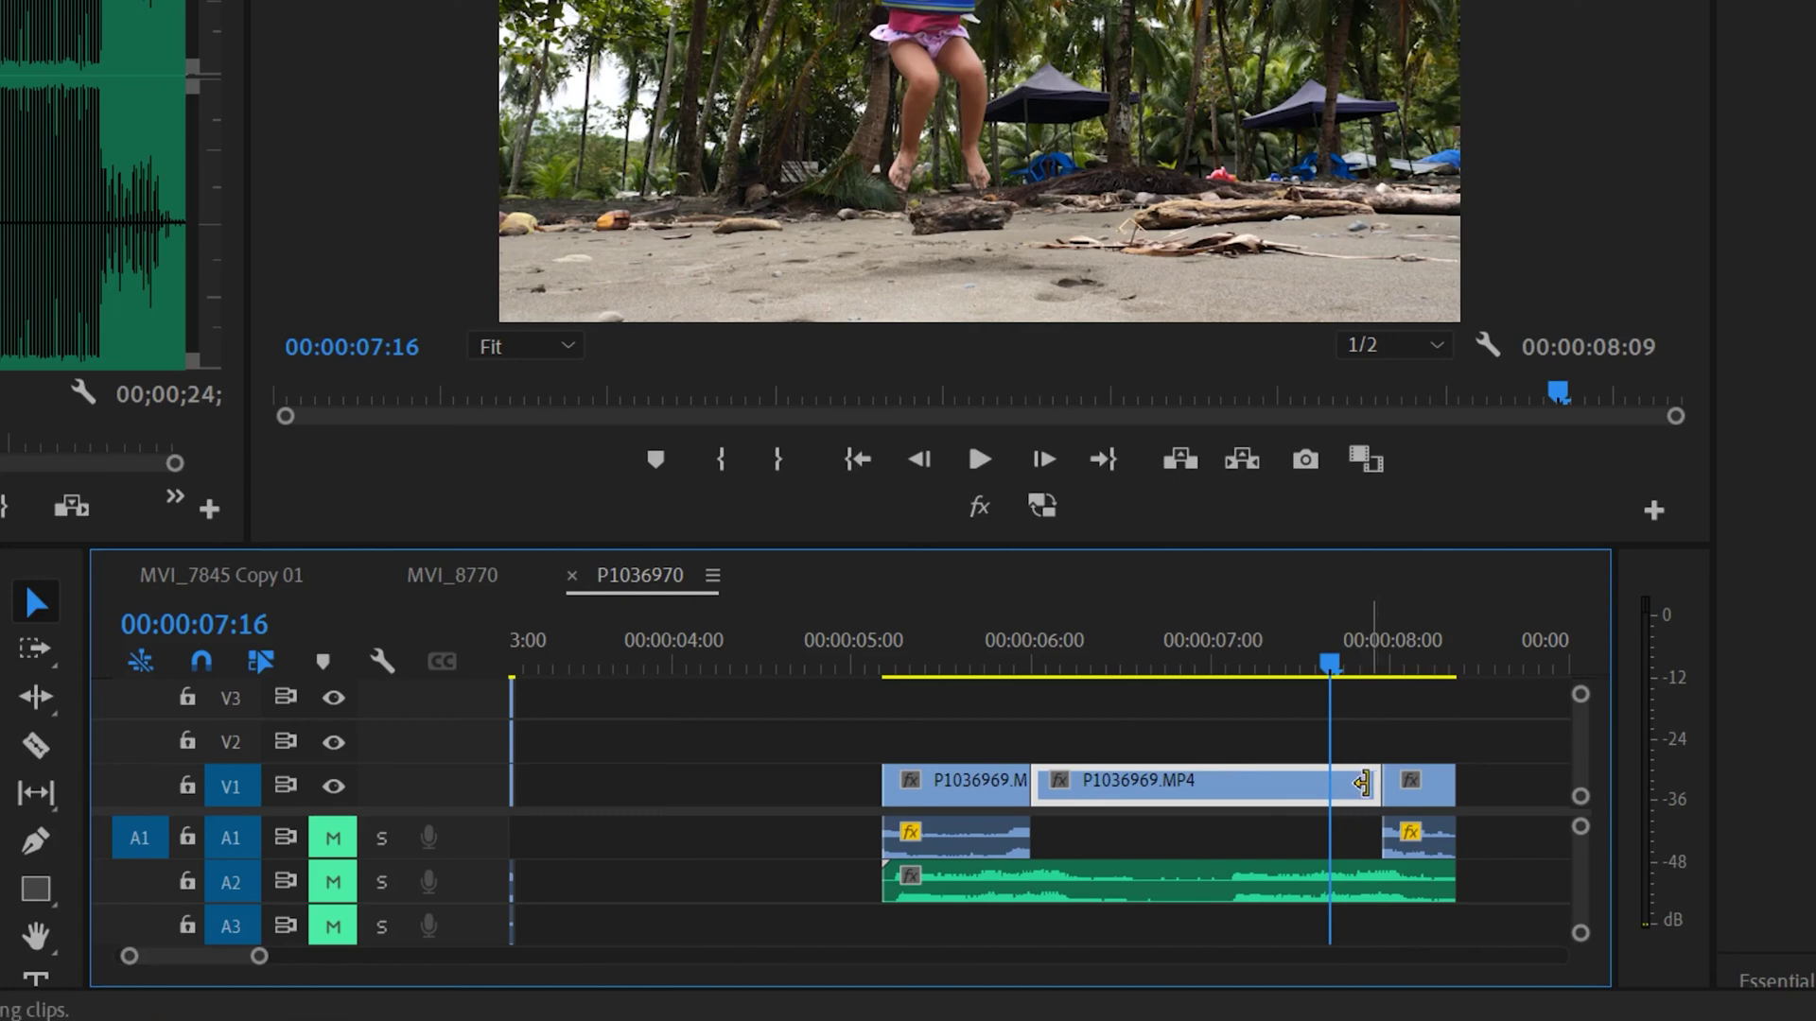
Step: Ripple trim the frame hold segment's end to match the audio near 00:00:07:00, and play from 00:00:05:04 with A1 and A2 unmuted
drag(1359, 781, 1165, 781)
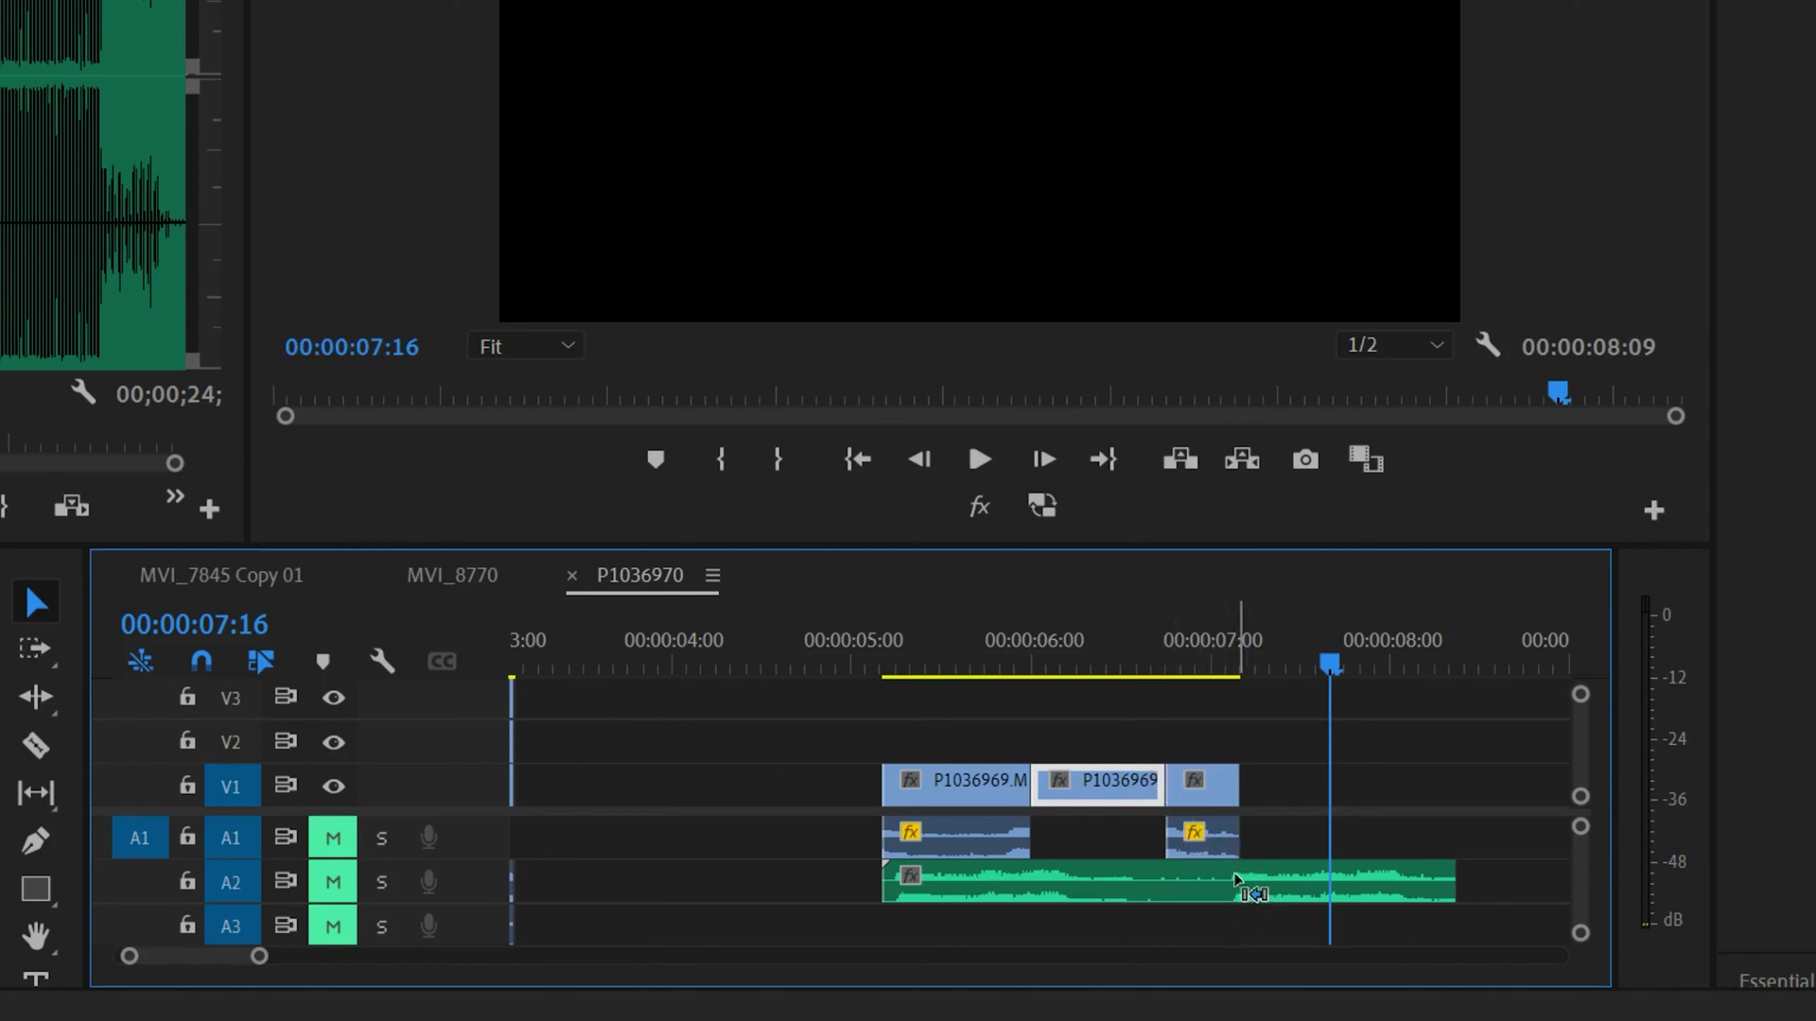
drag(1165, 785, 1237, 792)
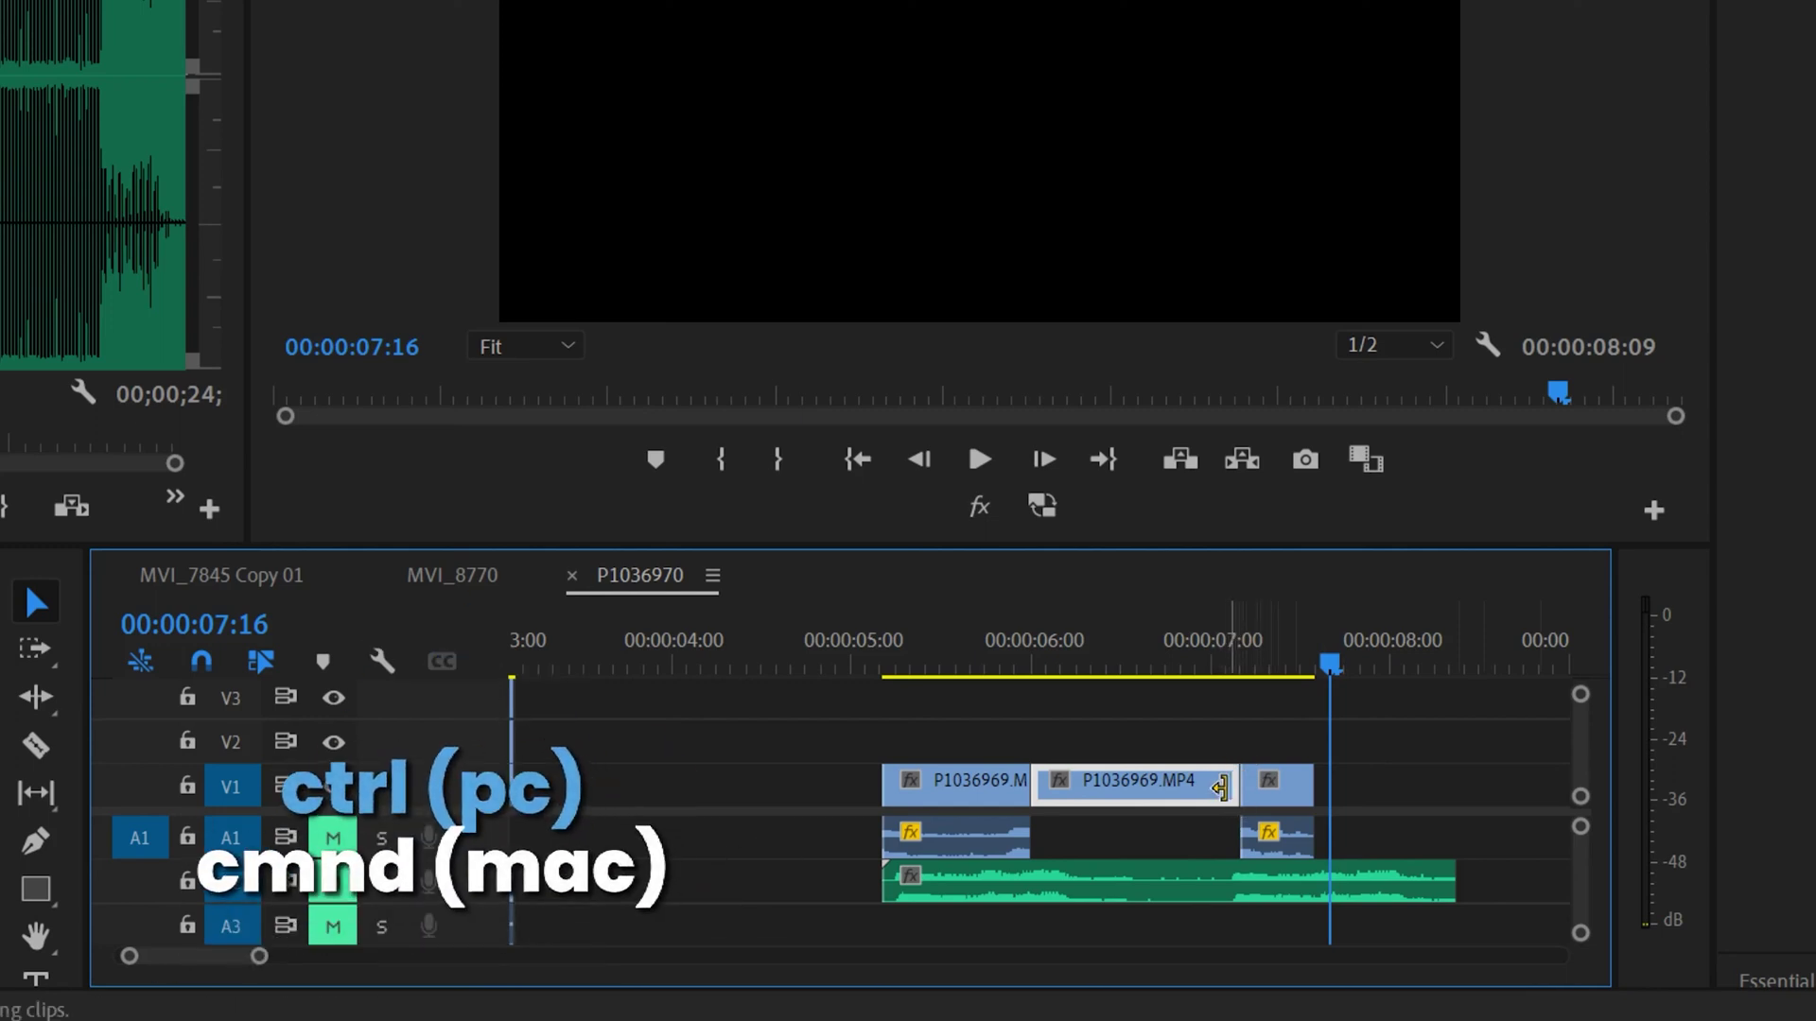
drag(1235, 792, 1256, 787)
drag(1412, 789, 1523, 789)
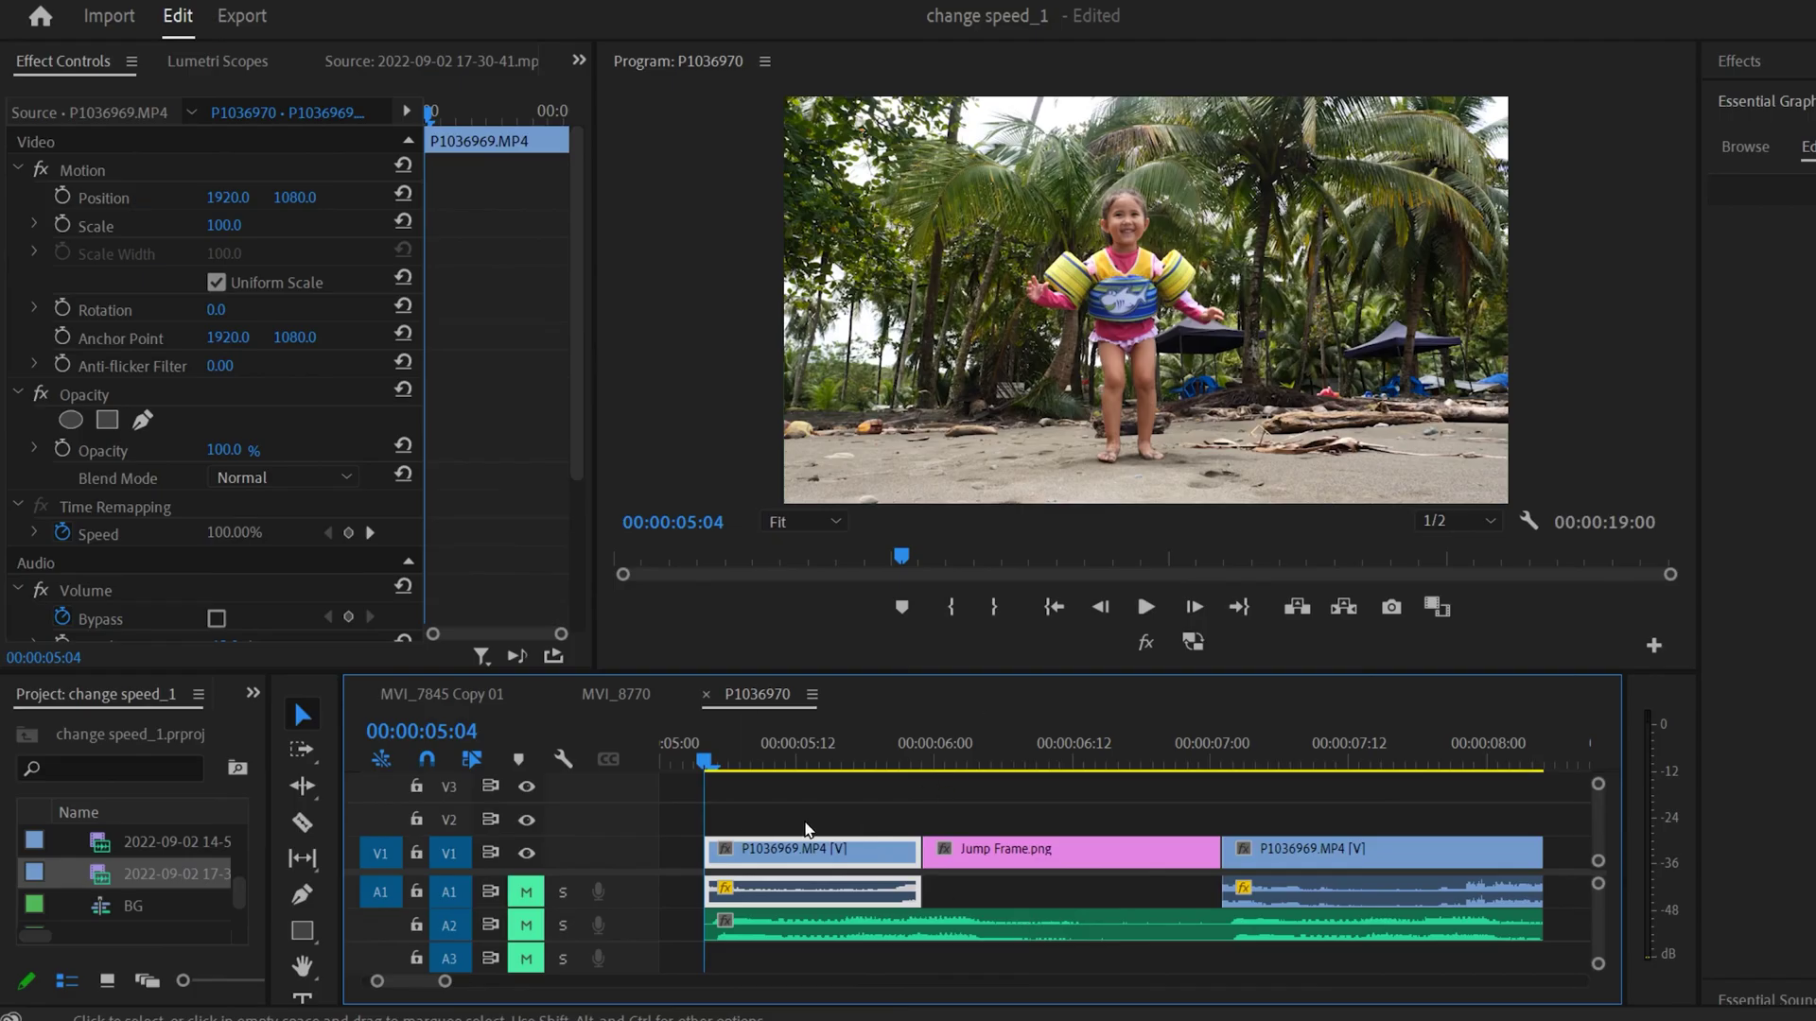
click(526, 893)
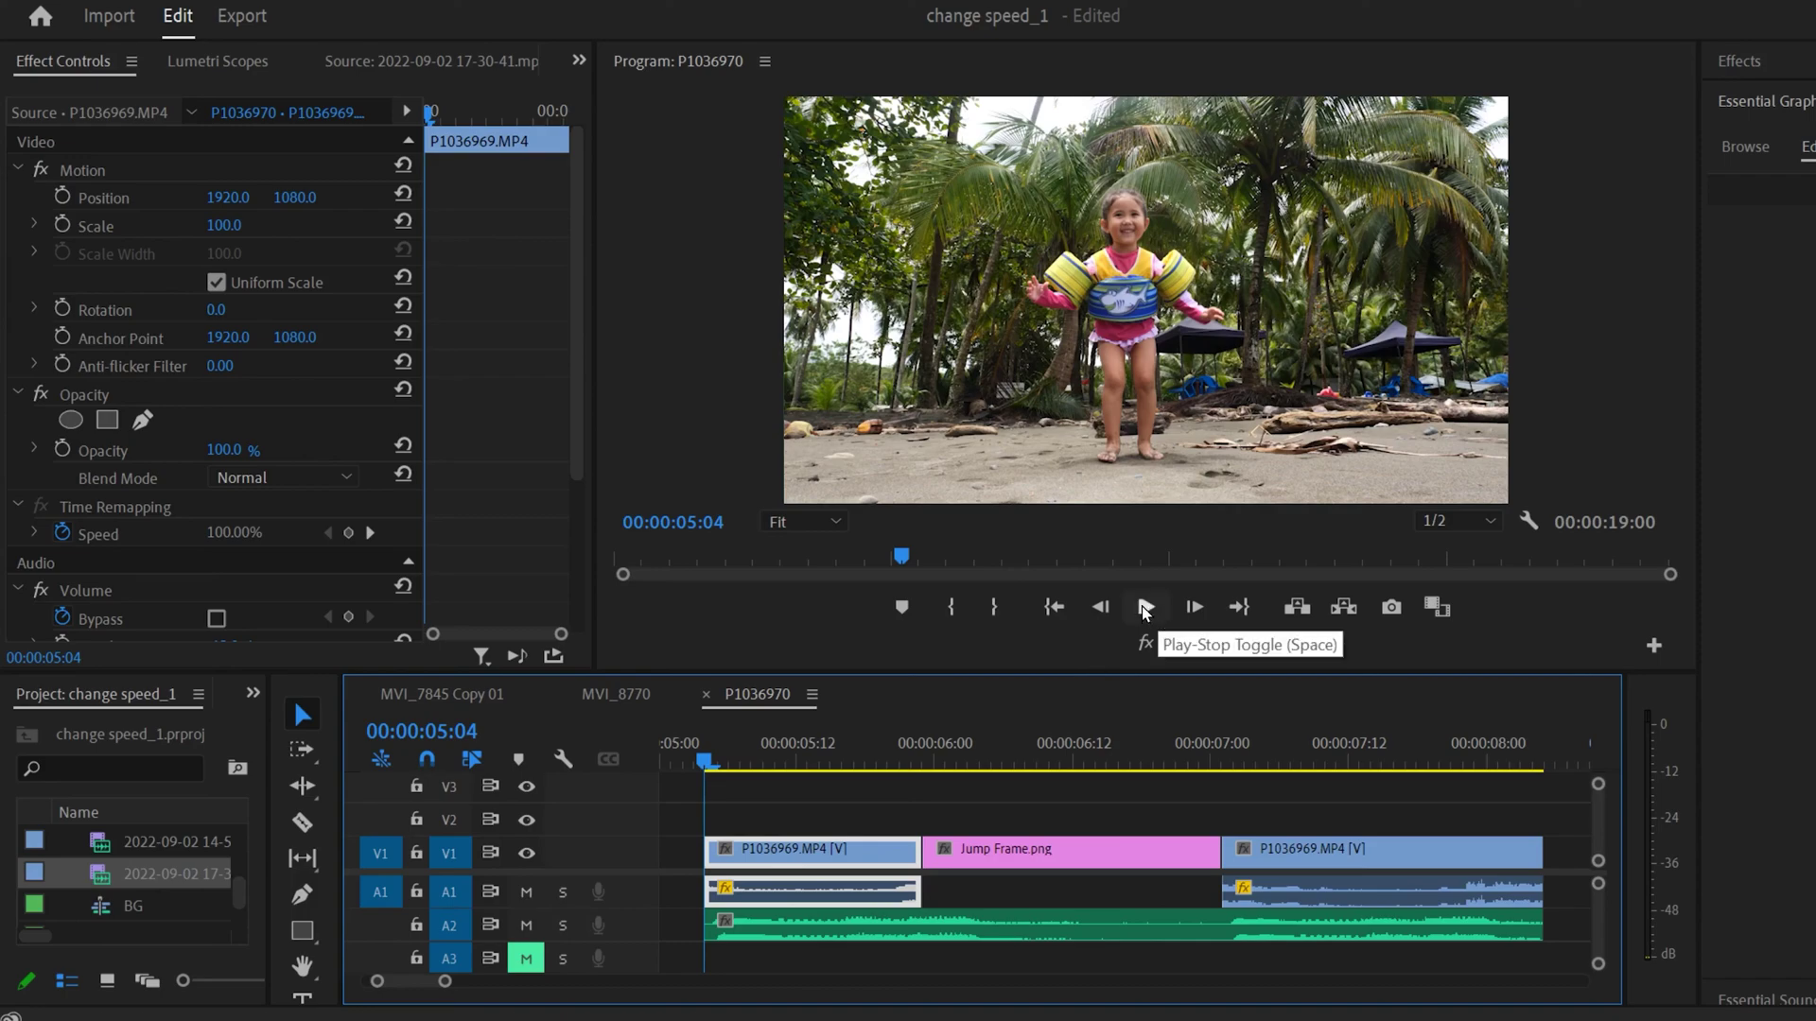
click(1145, 608)
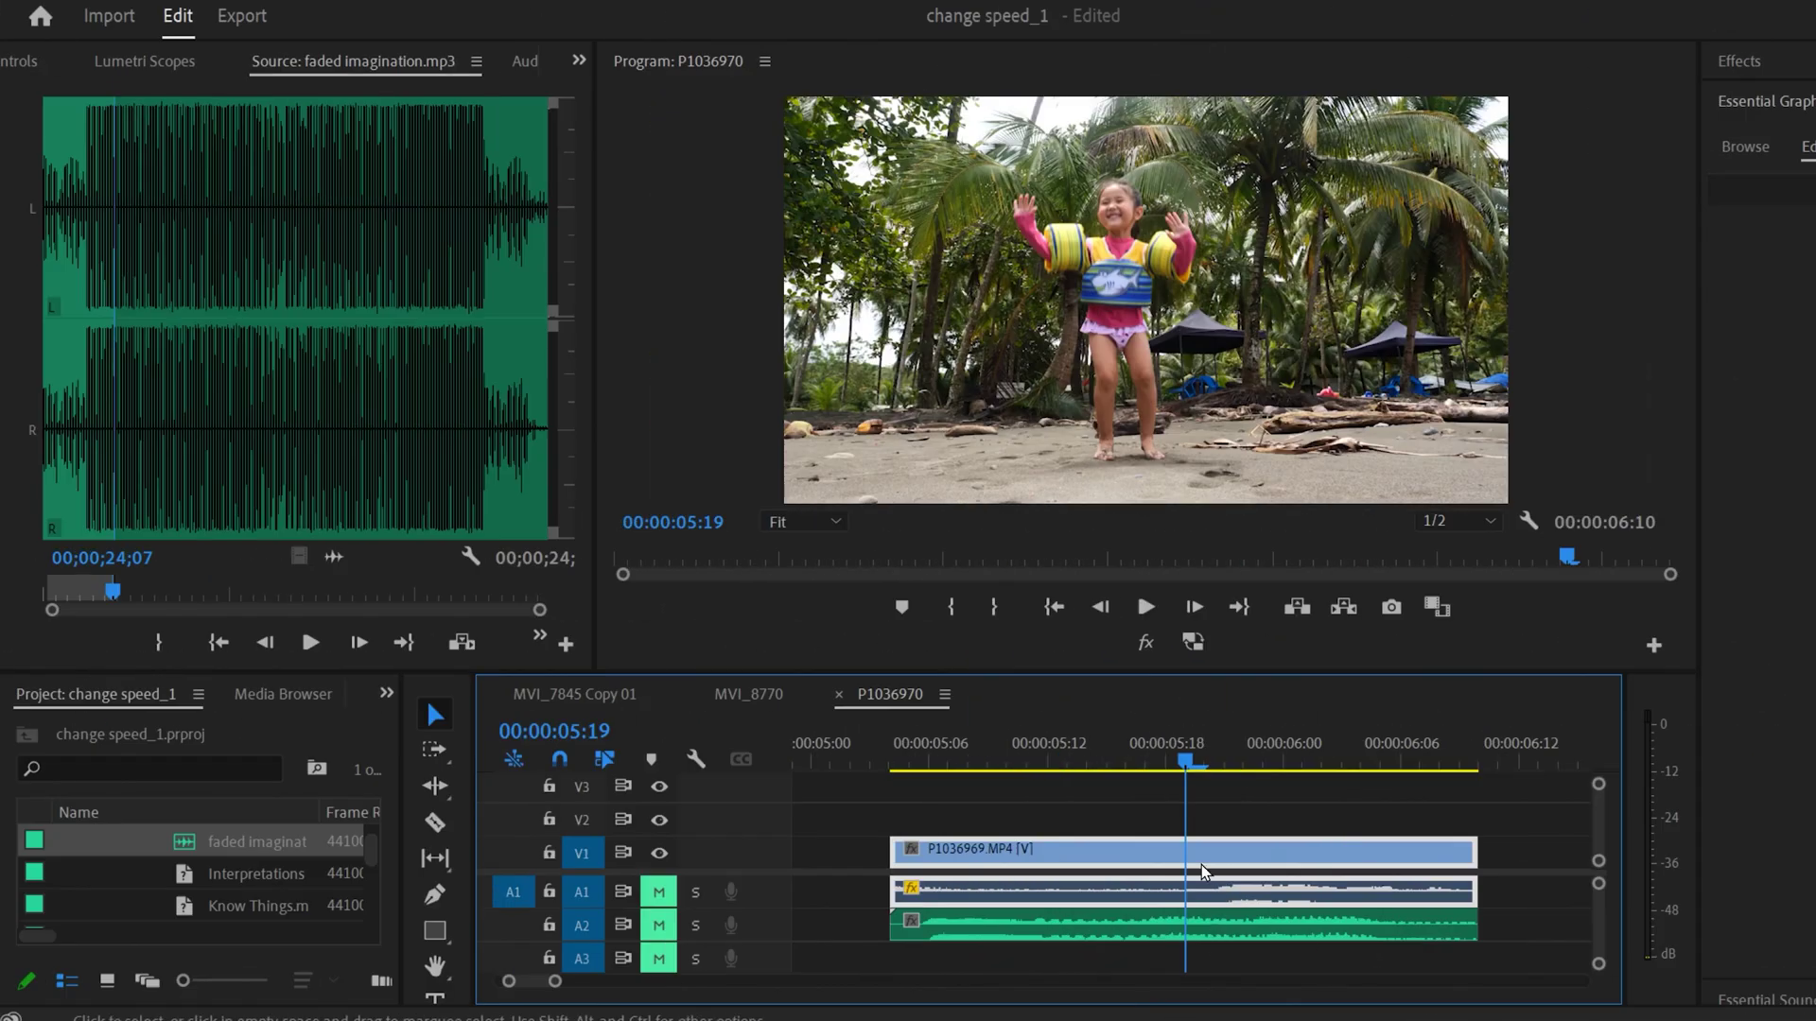
Step: Export the frame at 00:00:05:23 to the Desktop as a PNG named Jump Frame and import it into the project
drag(1188, 762, 1273, 757)
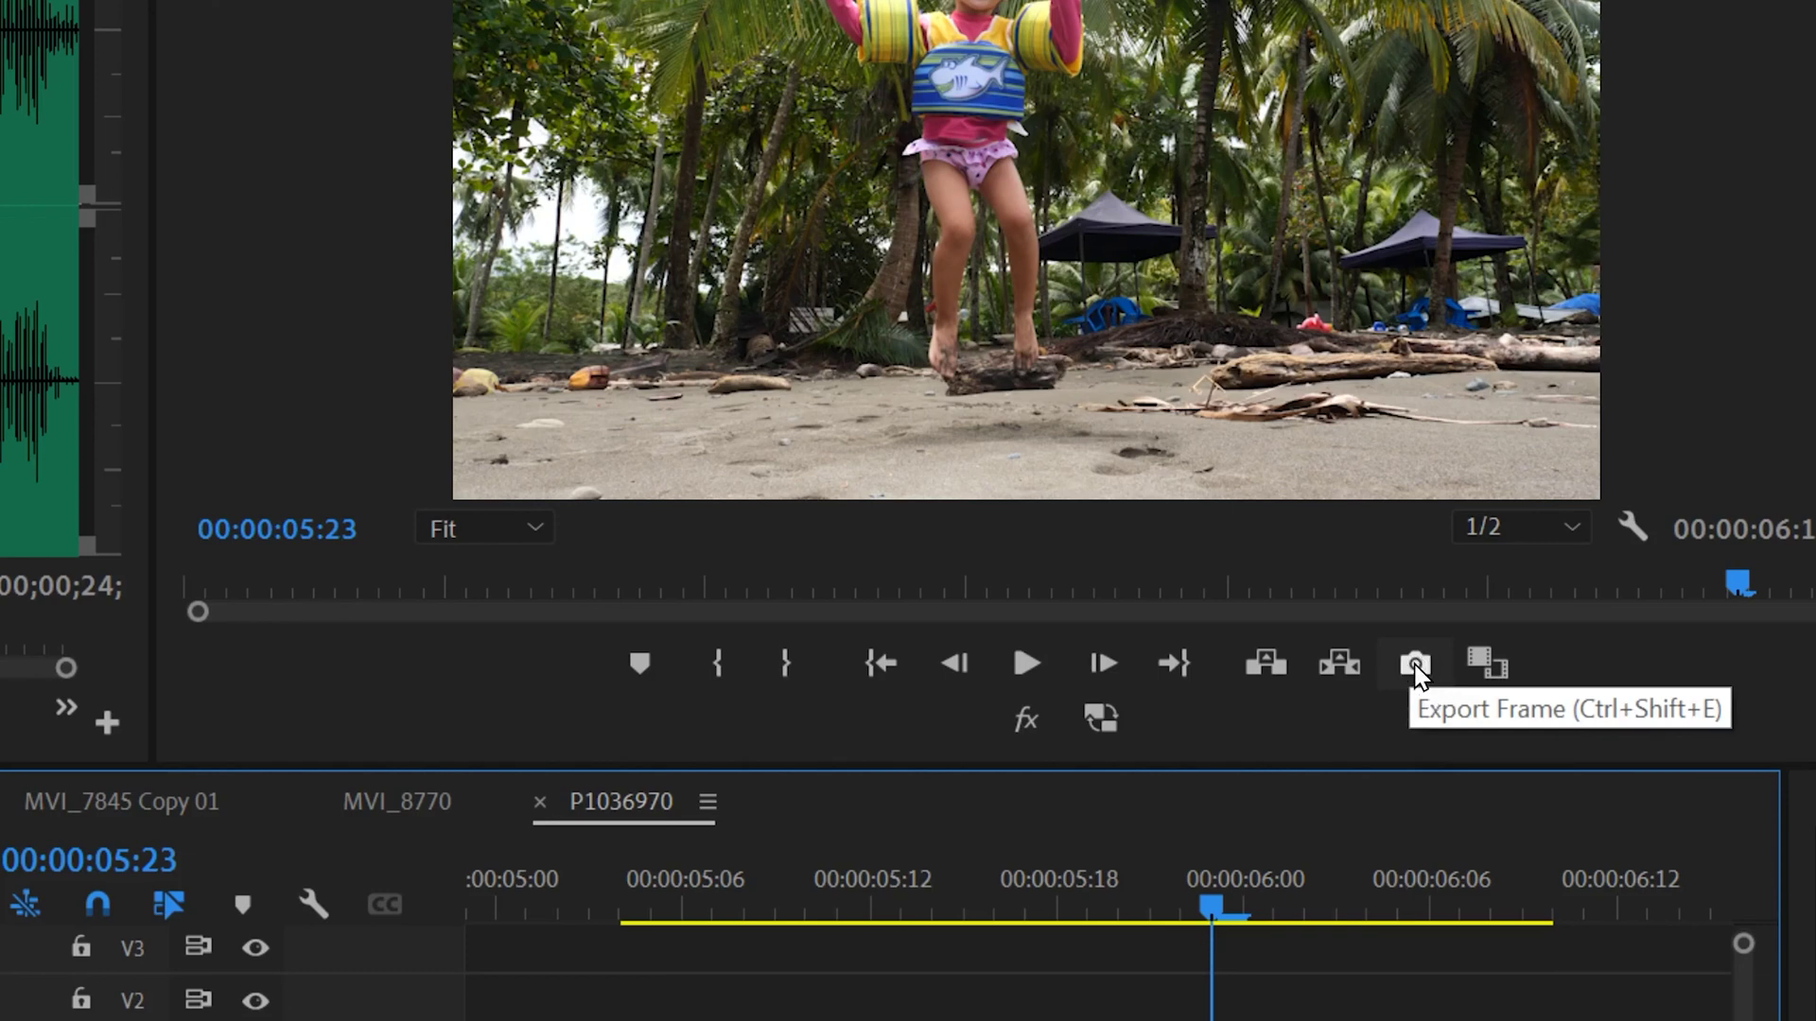
click(1416, 665)
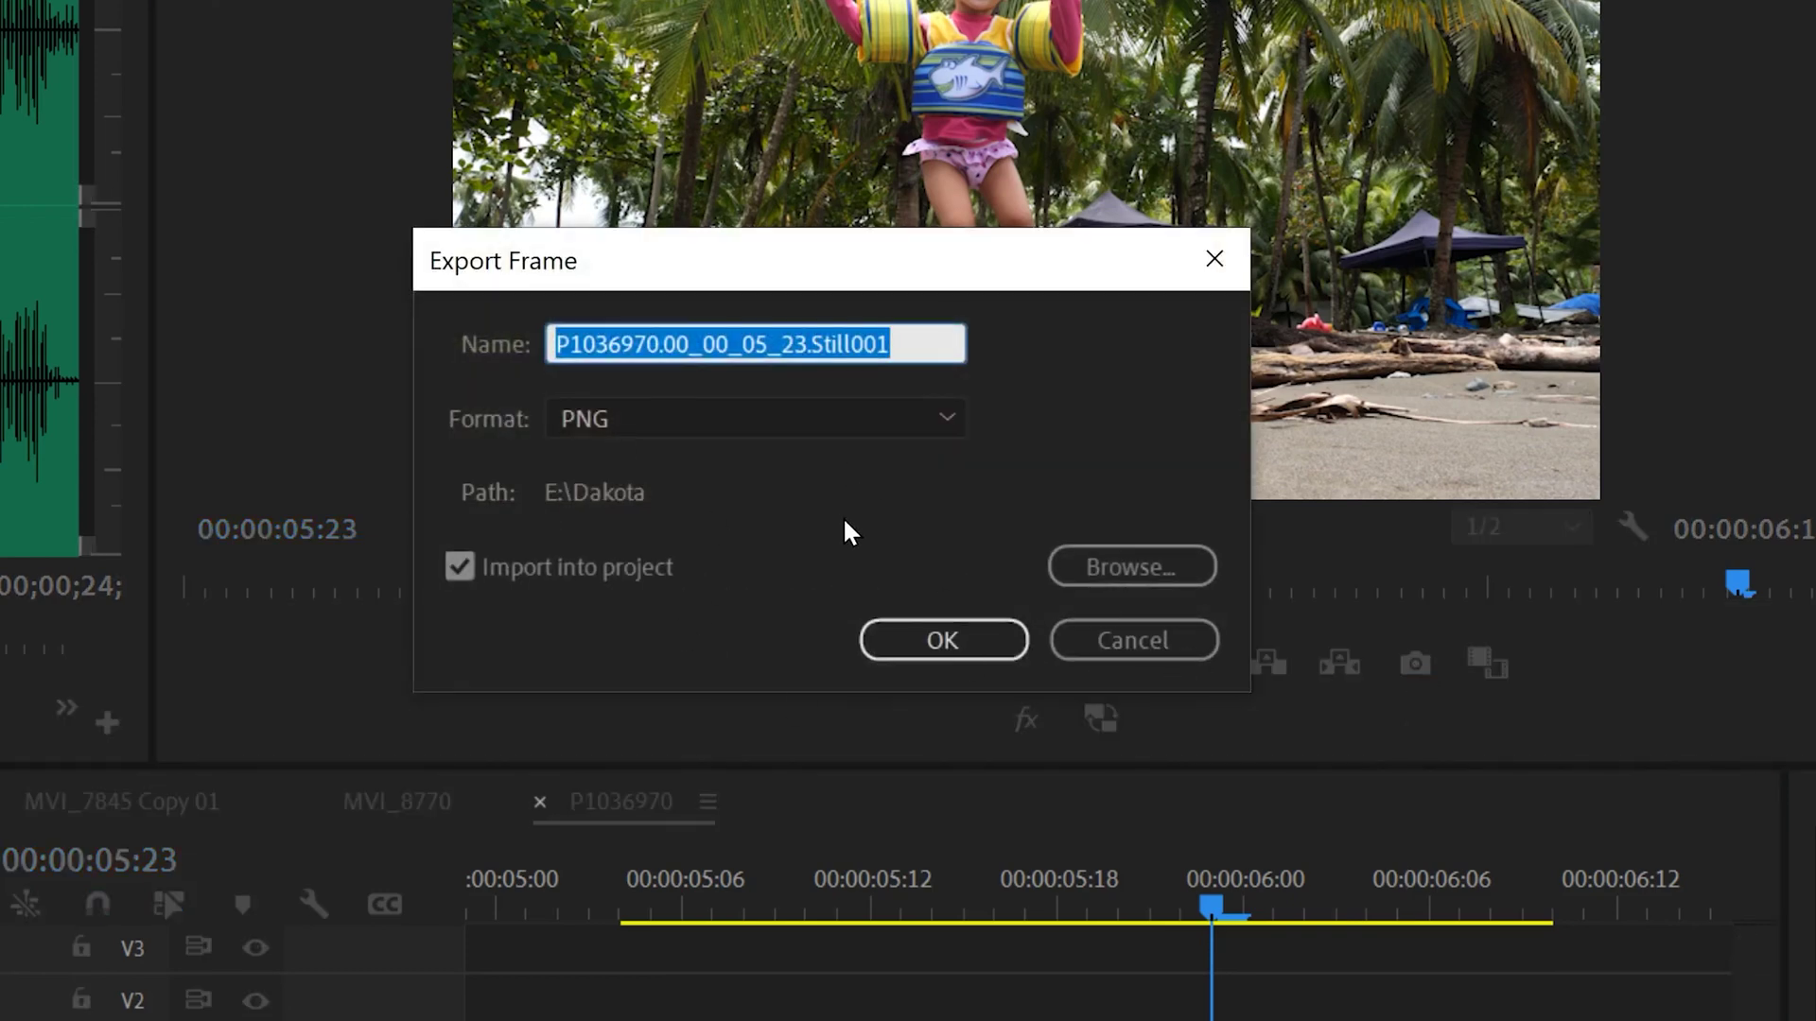
text(jump)
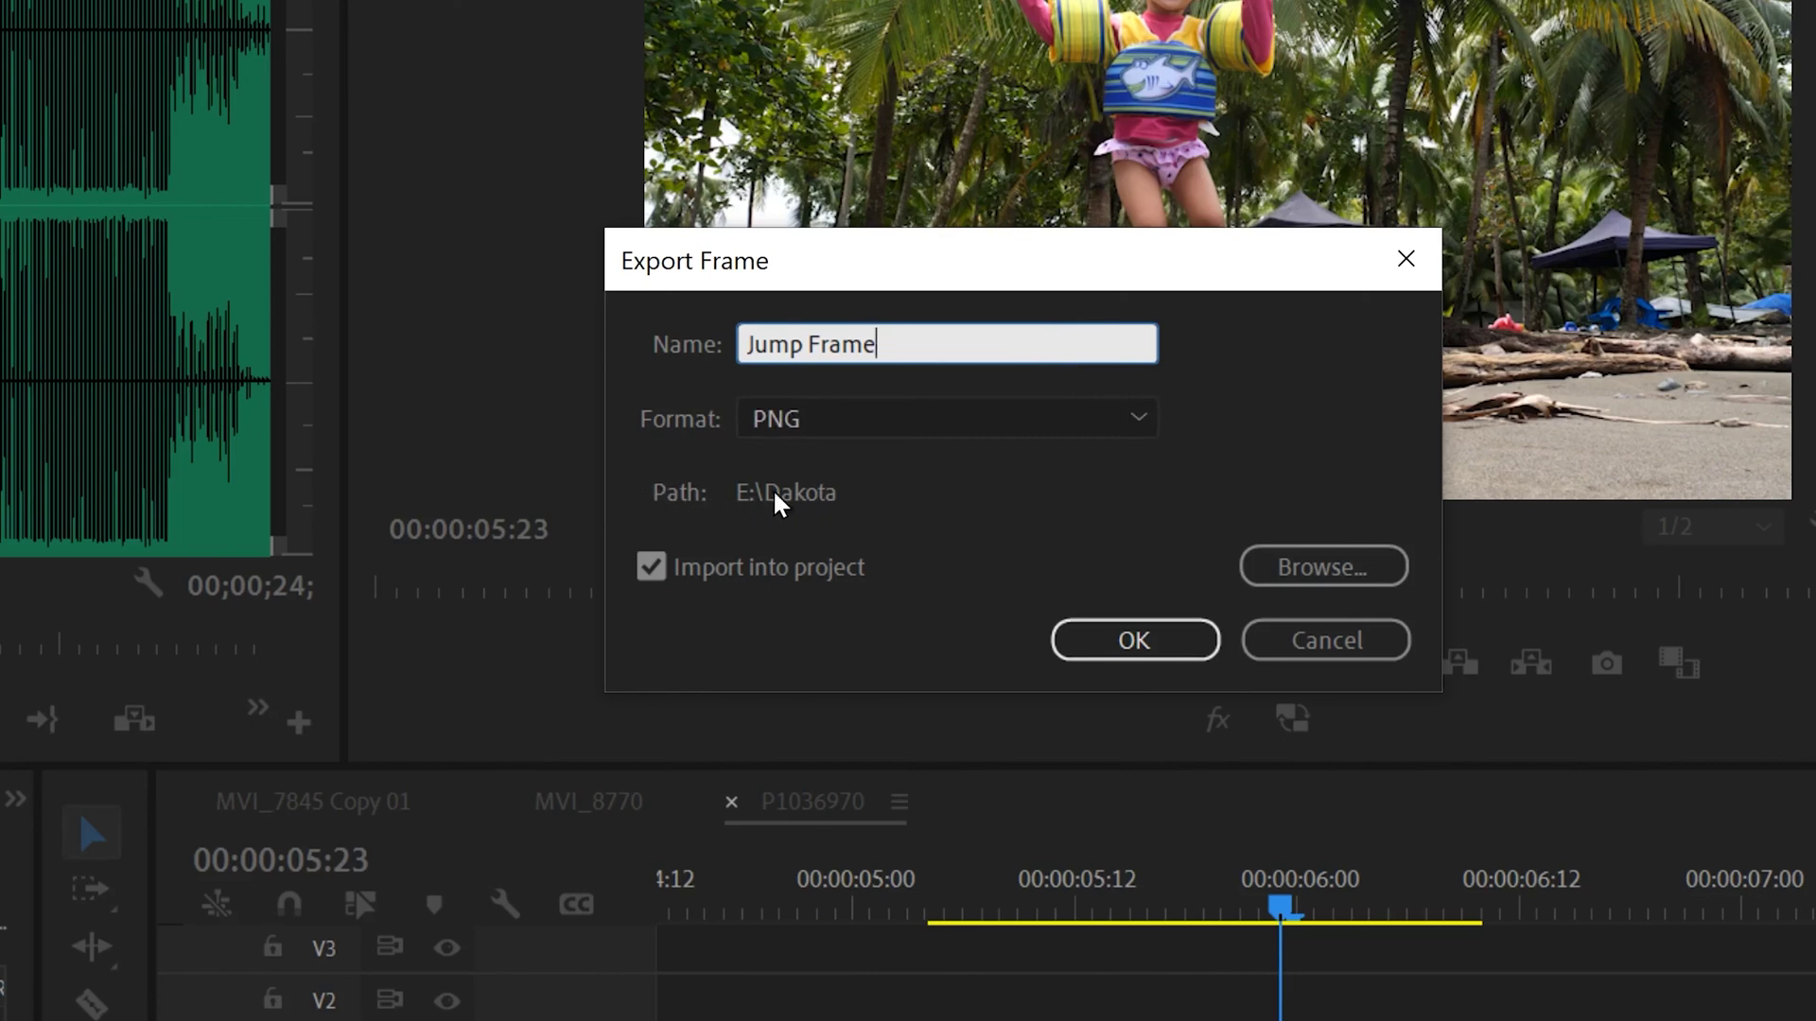
click(1321, 568)
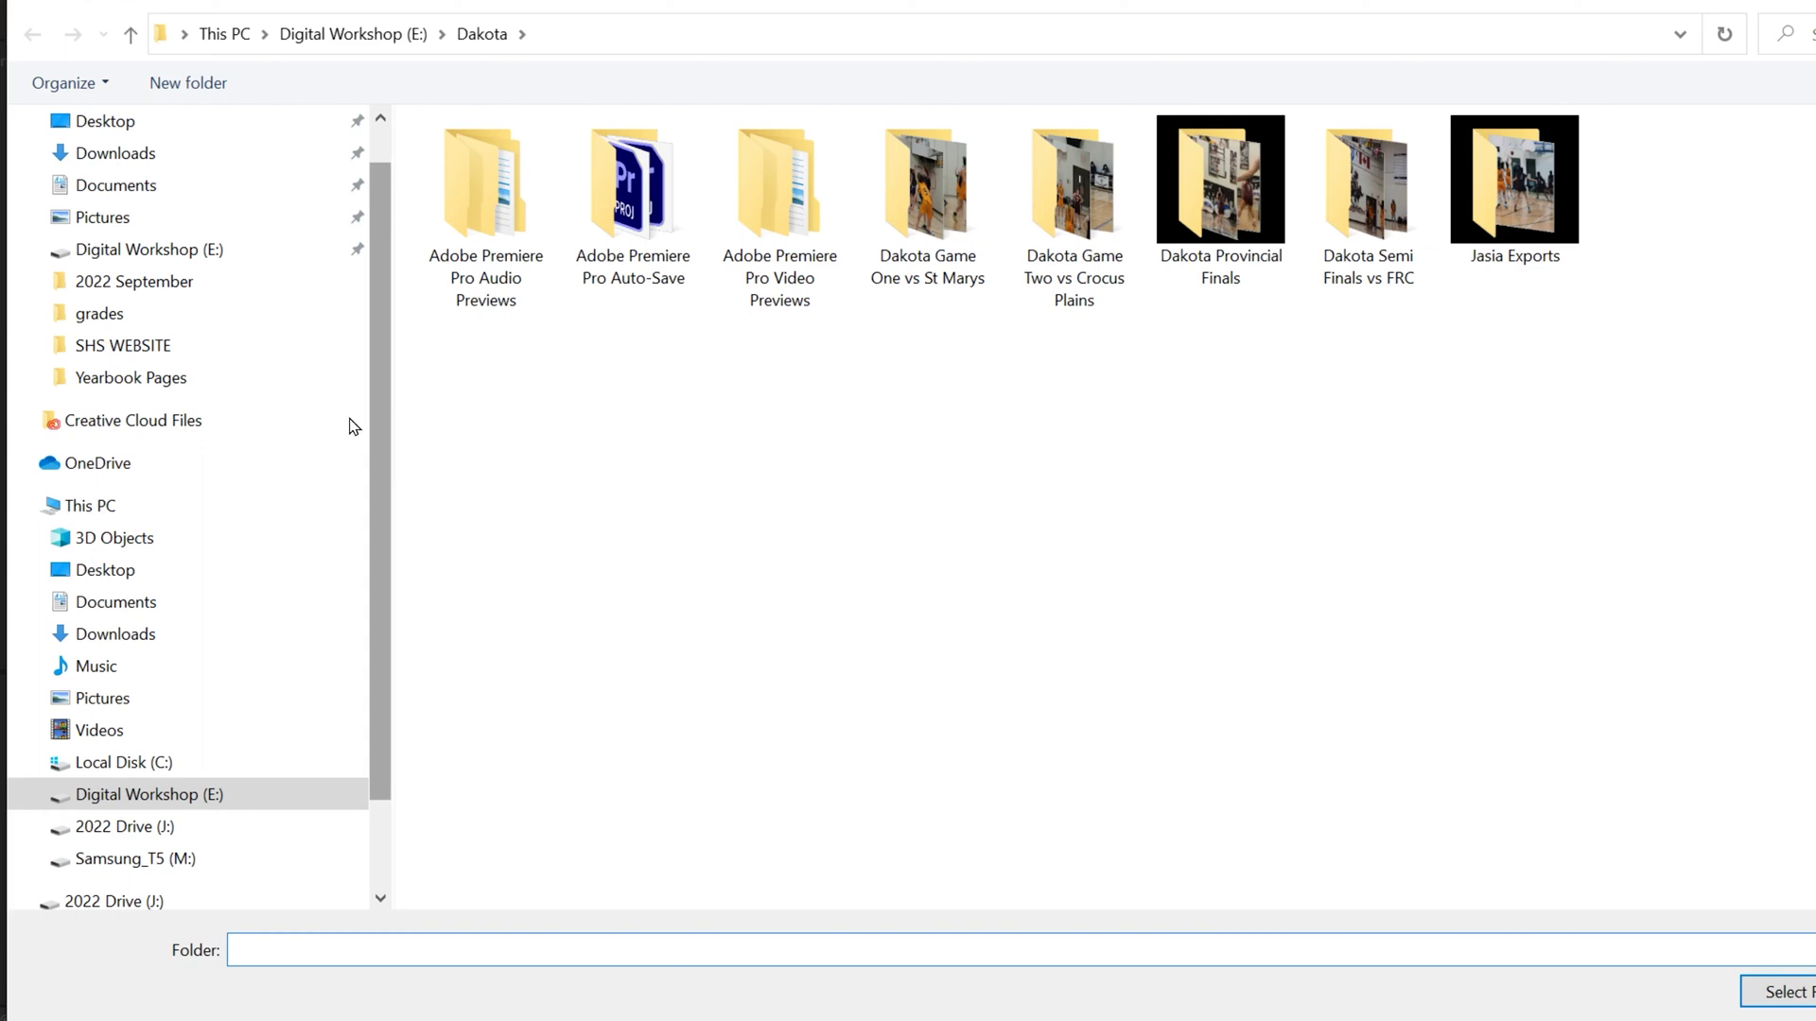
click(99, 122)
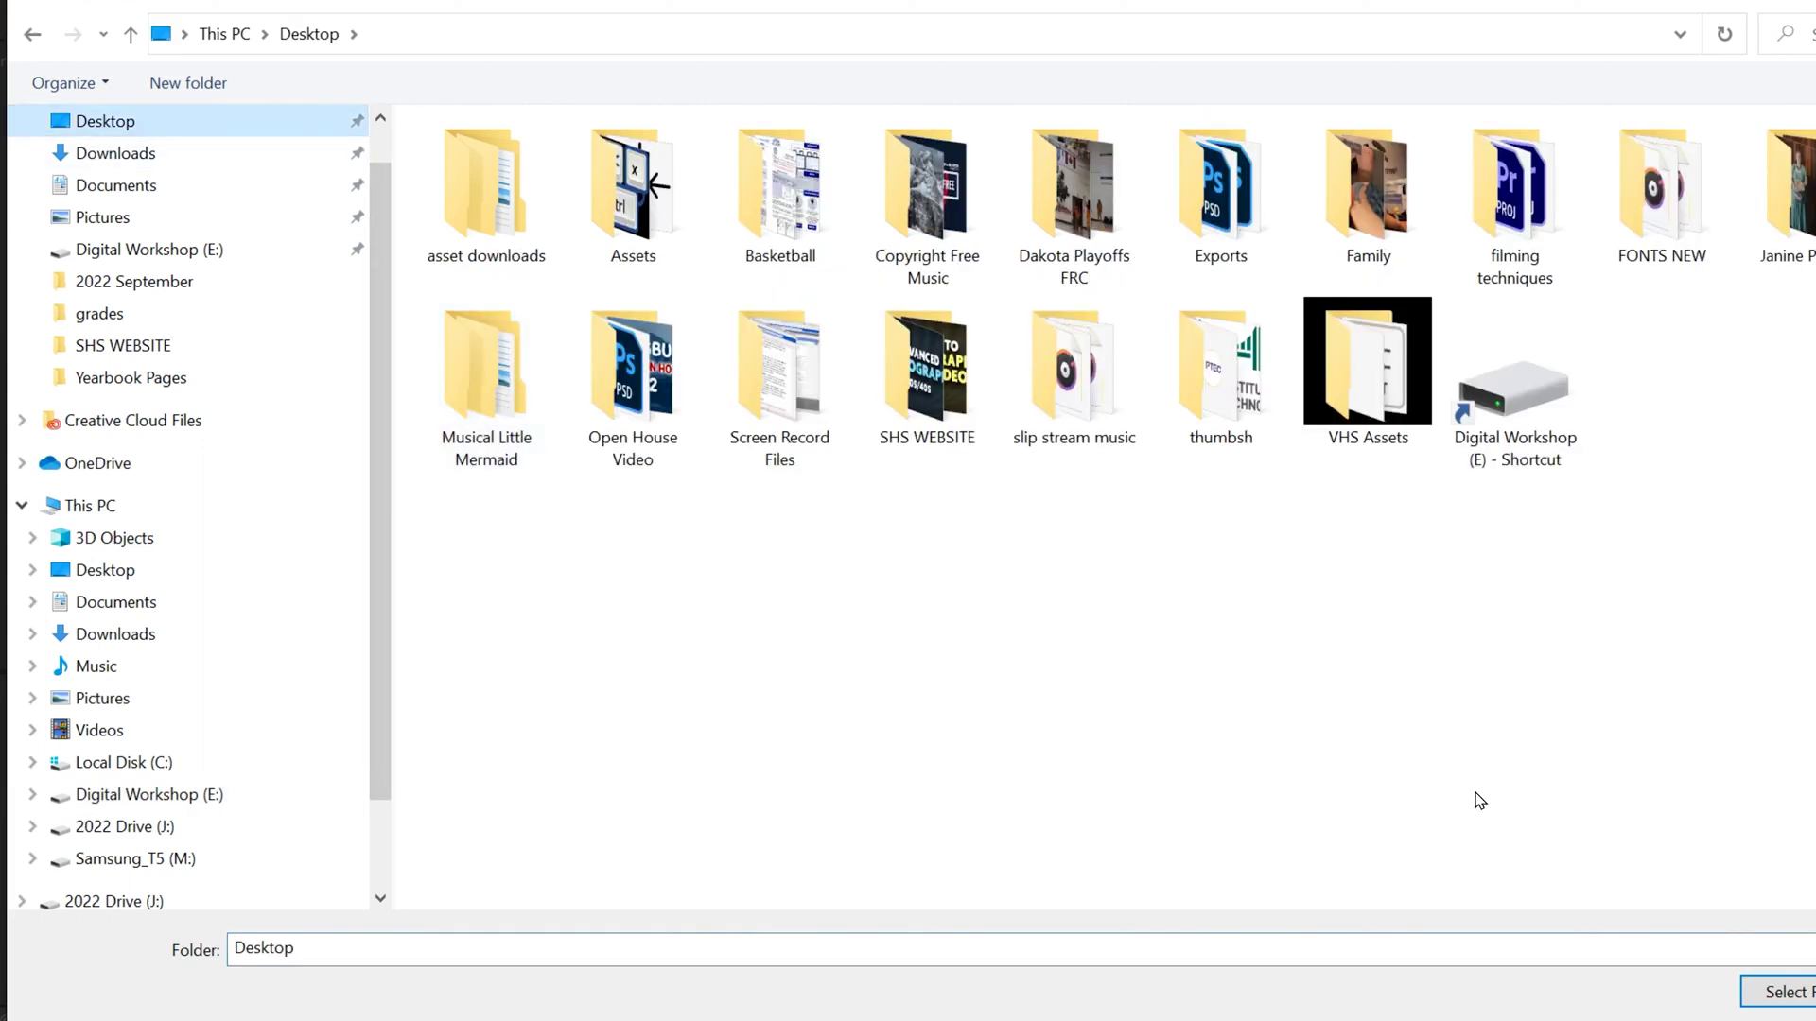
click(1787, 993)
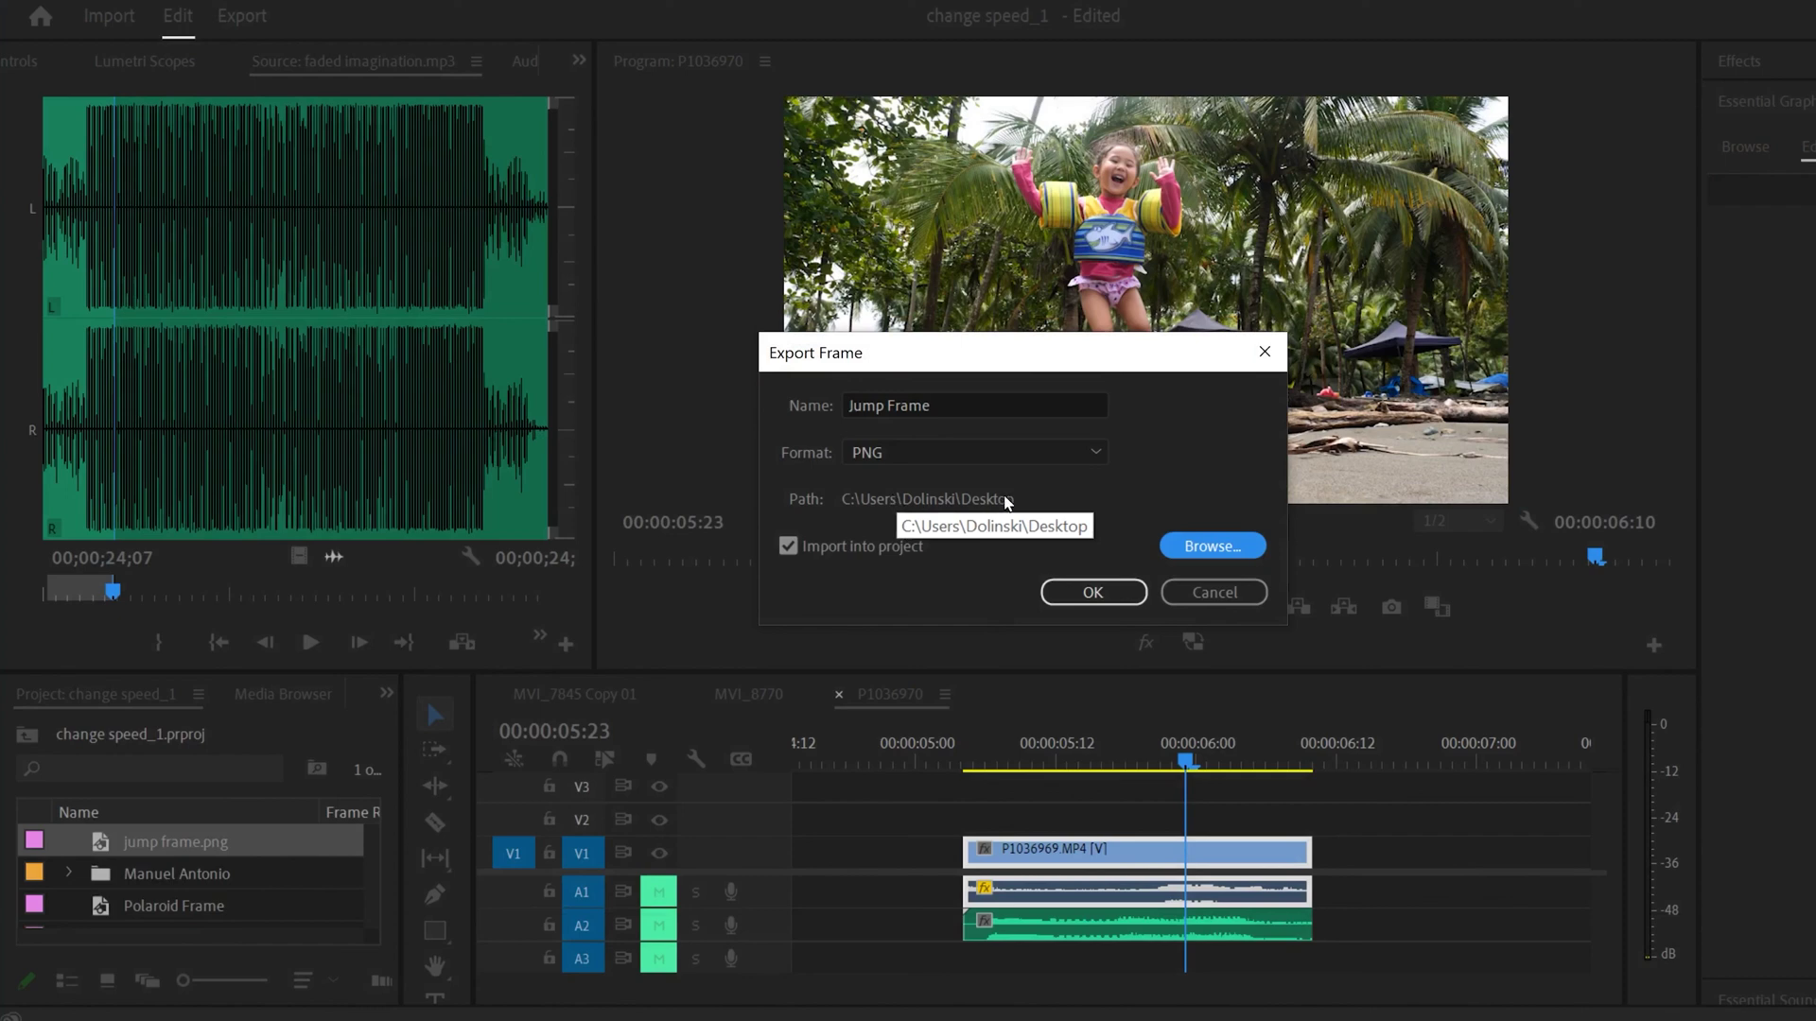
click(789, 547)
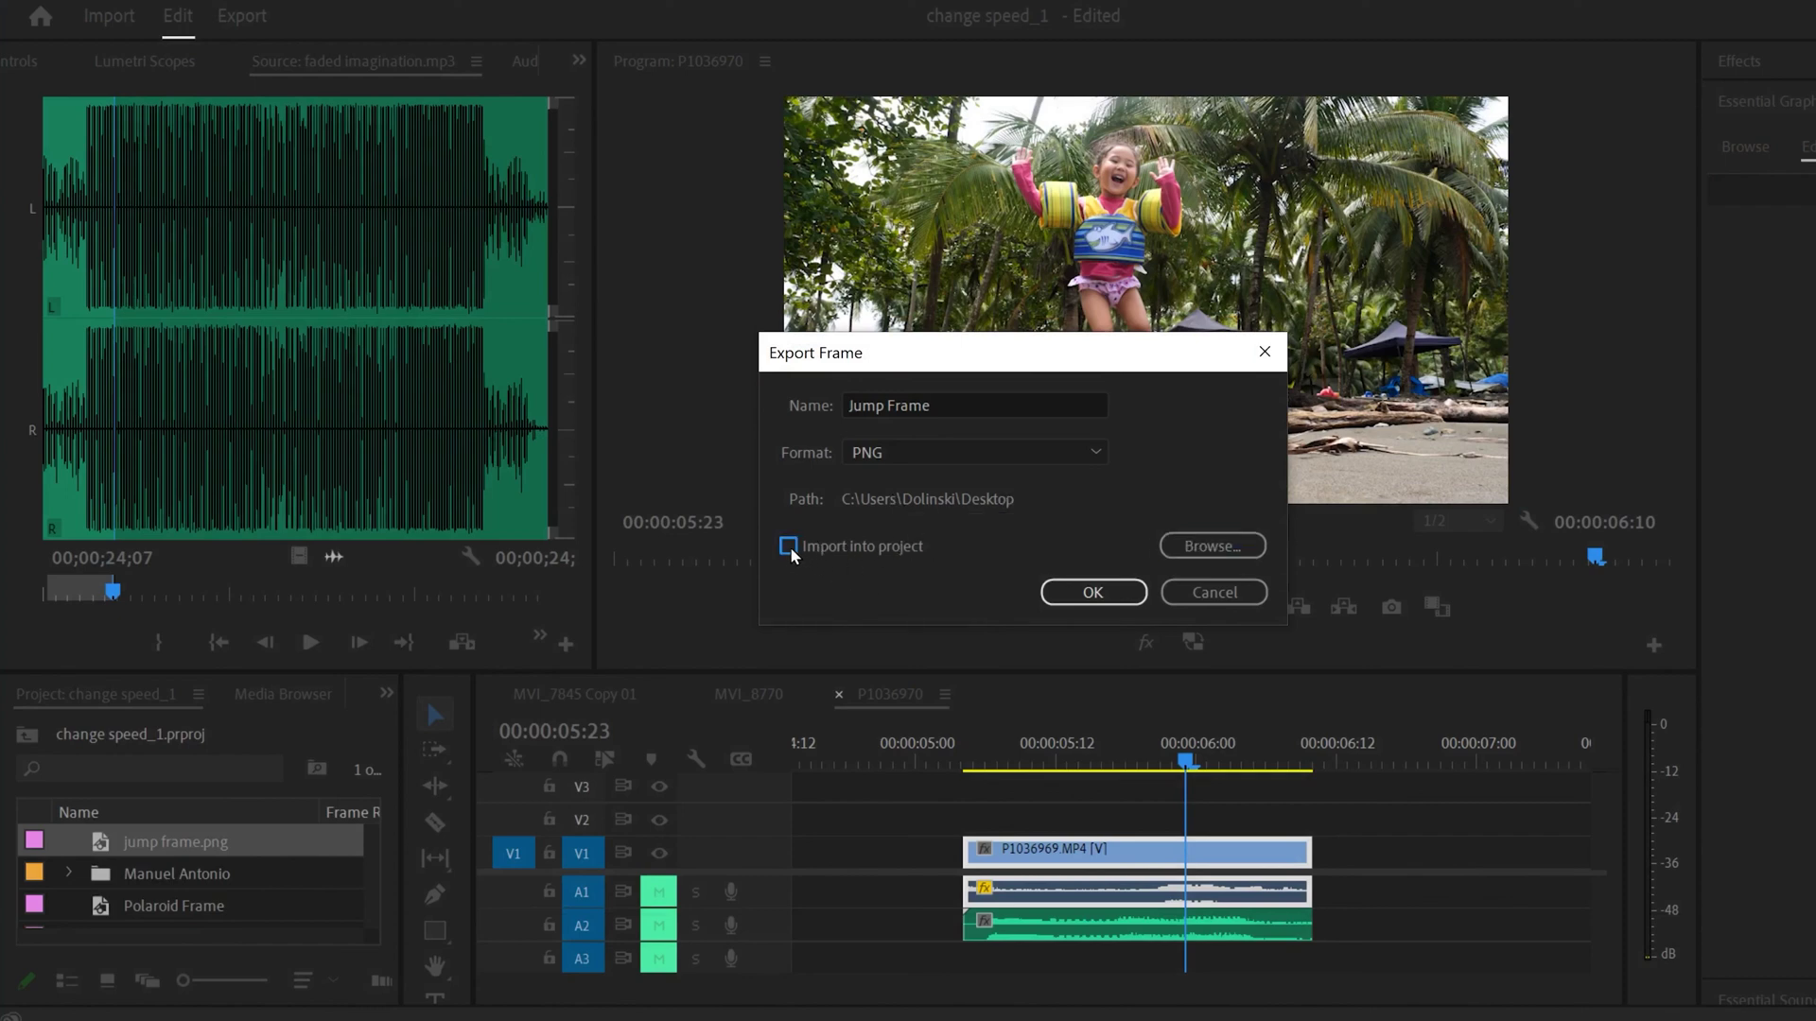
click(1092, 593)
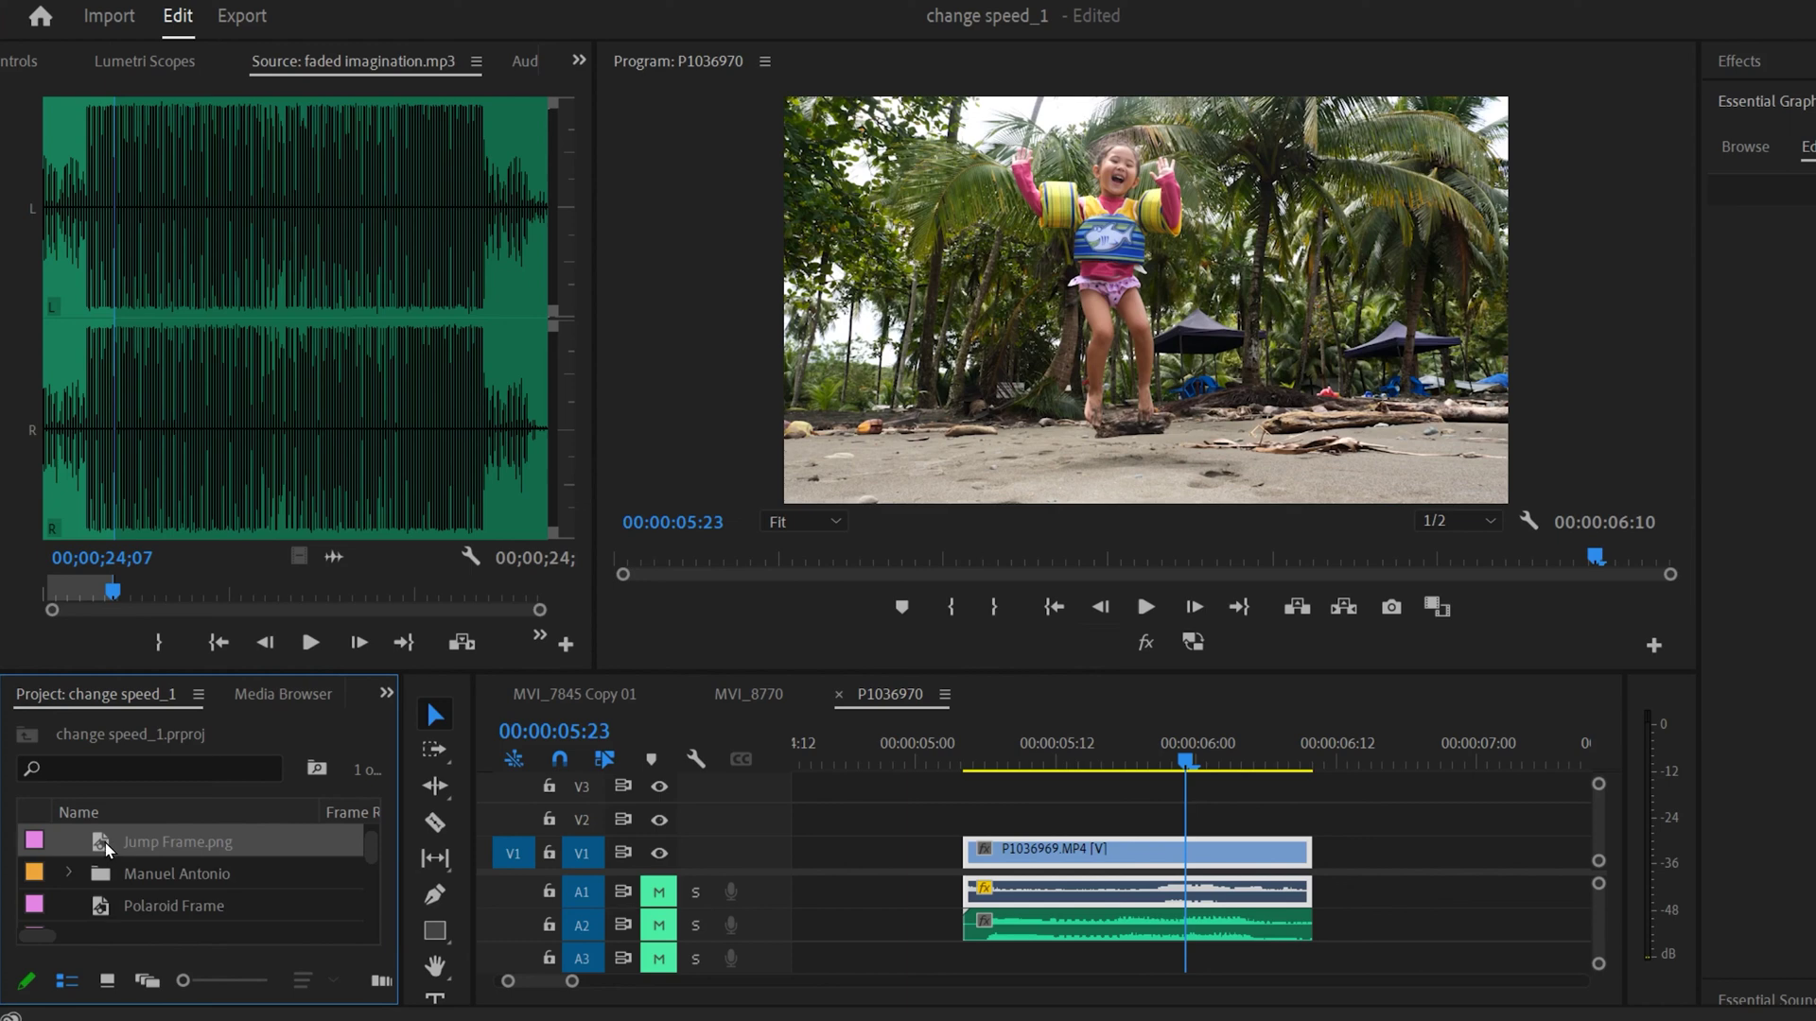
Step: Place Jump Frame.png on track V2 at 00:00:05:23 and trim its end to about 00:00:06:20
drag(104, 848, 1190, 774)
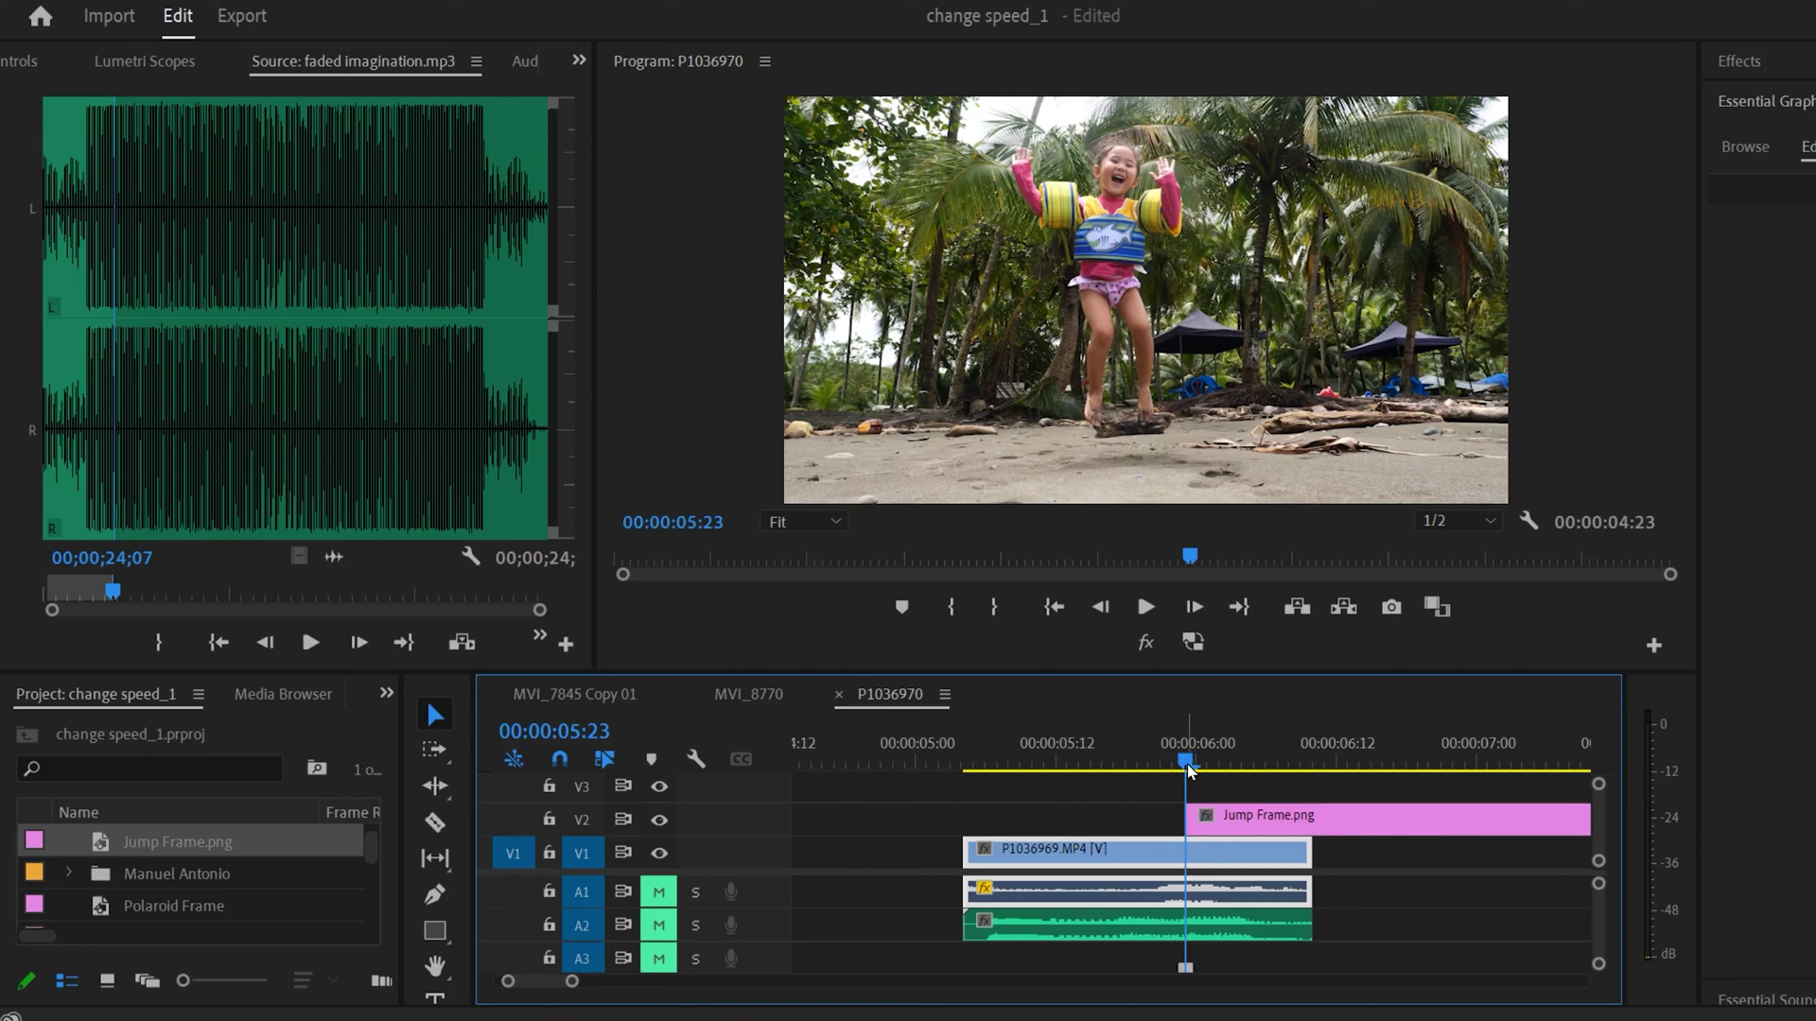
drag(571, 981, 661, 993)
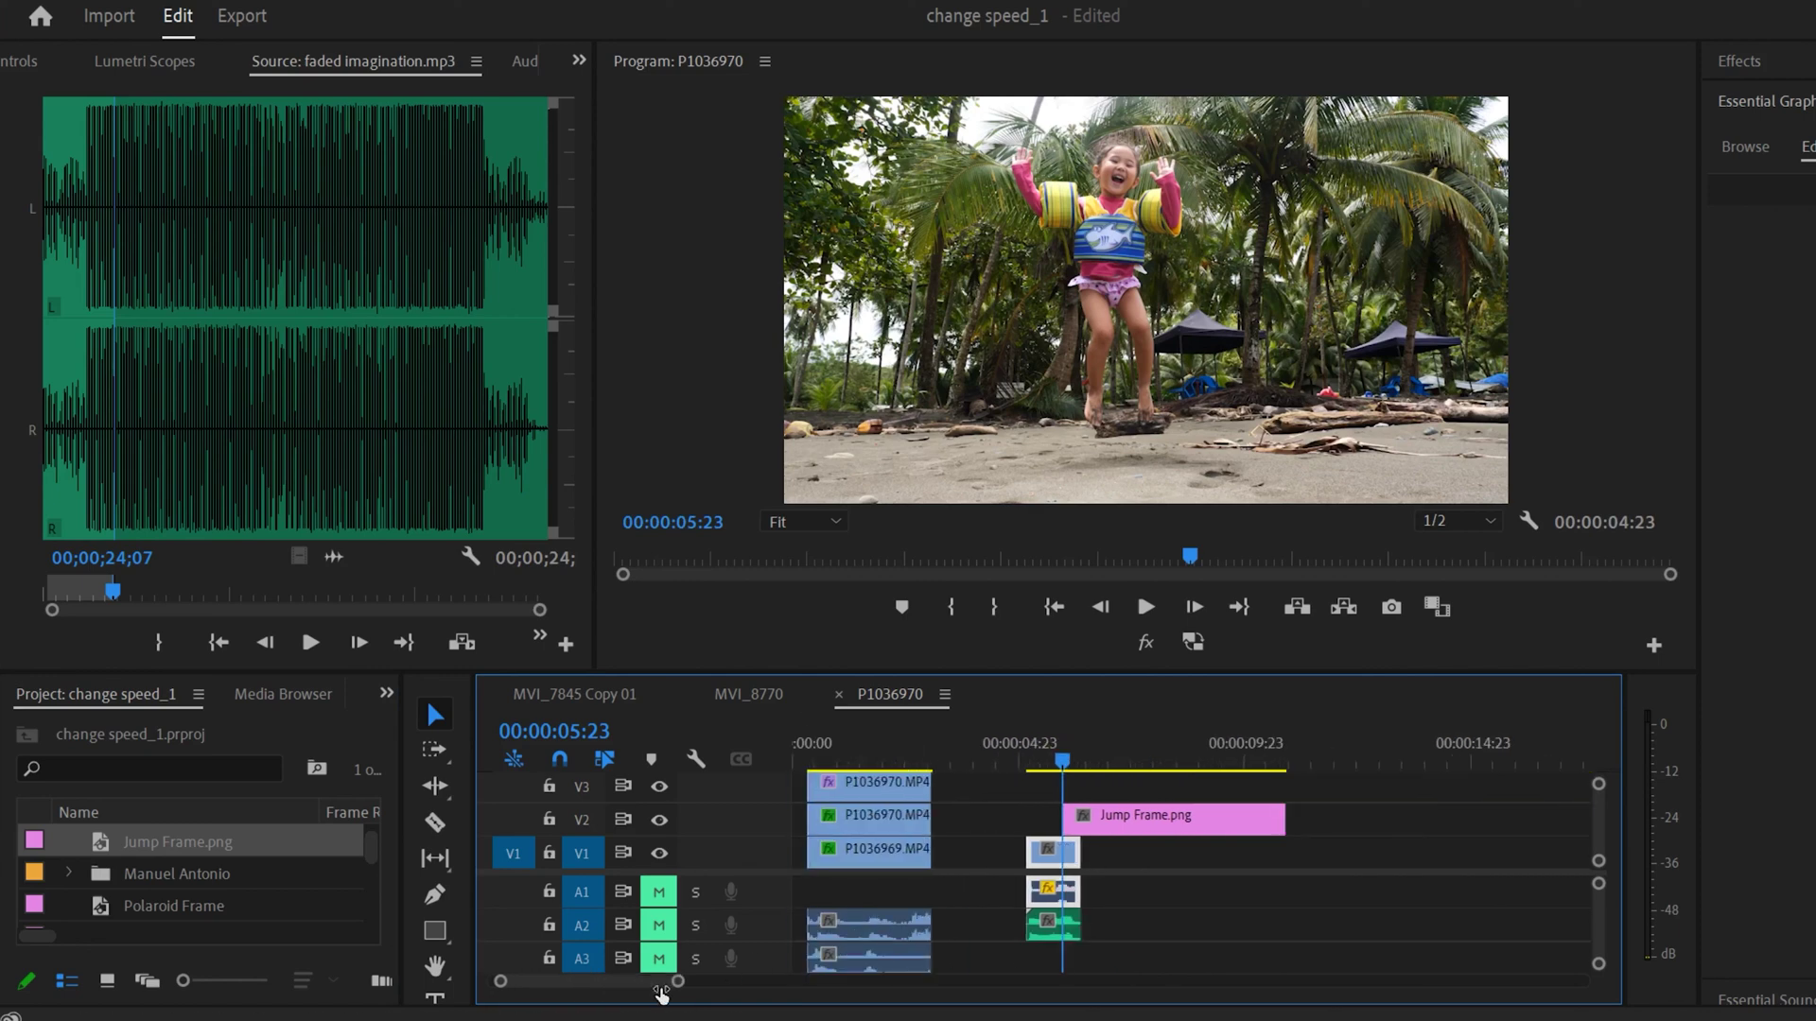
drag(1284, 821, 1098, 842)
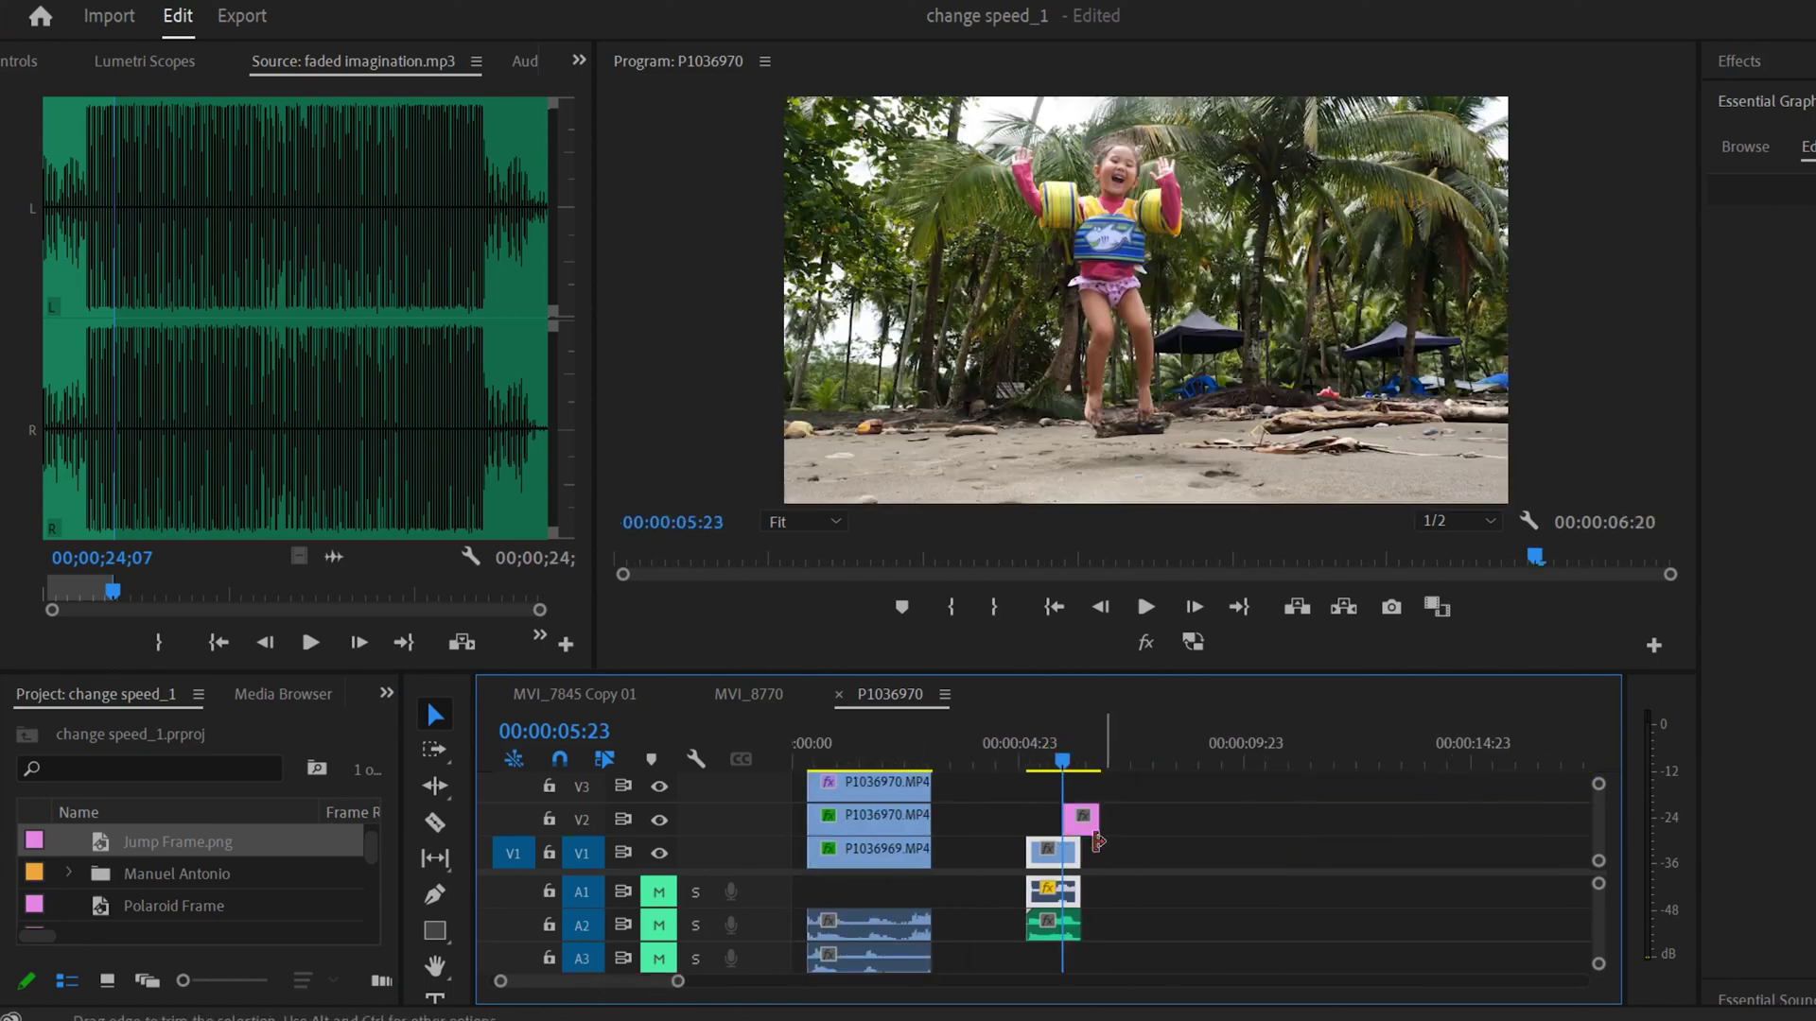
drag(678, 981, 621, 979)
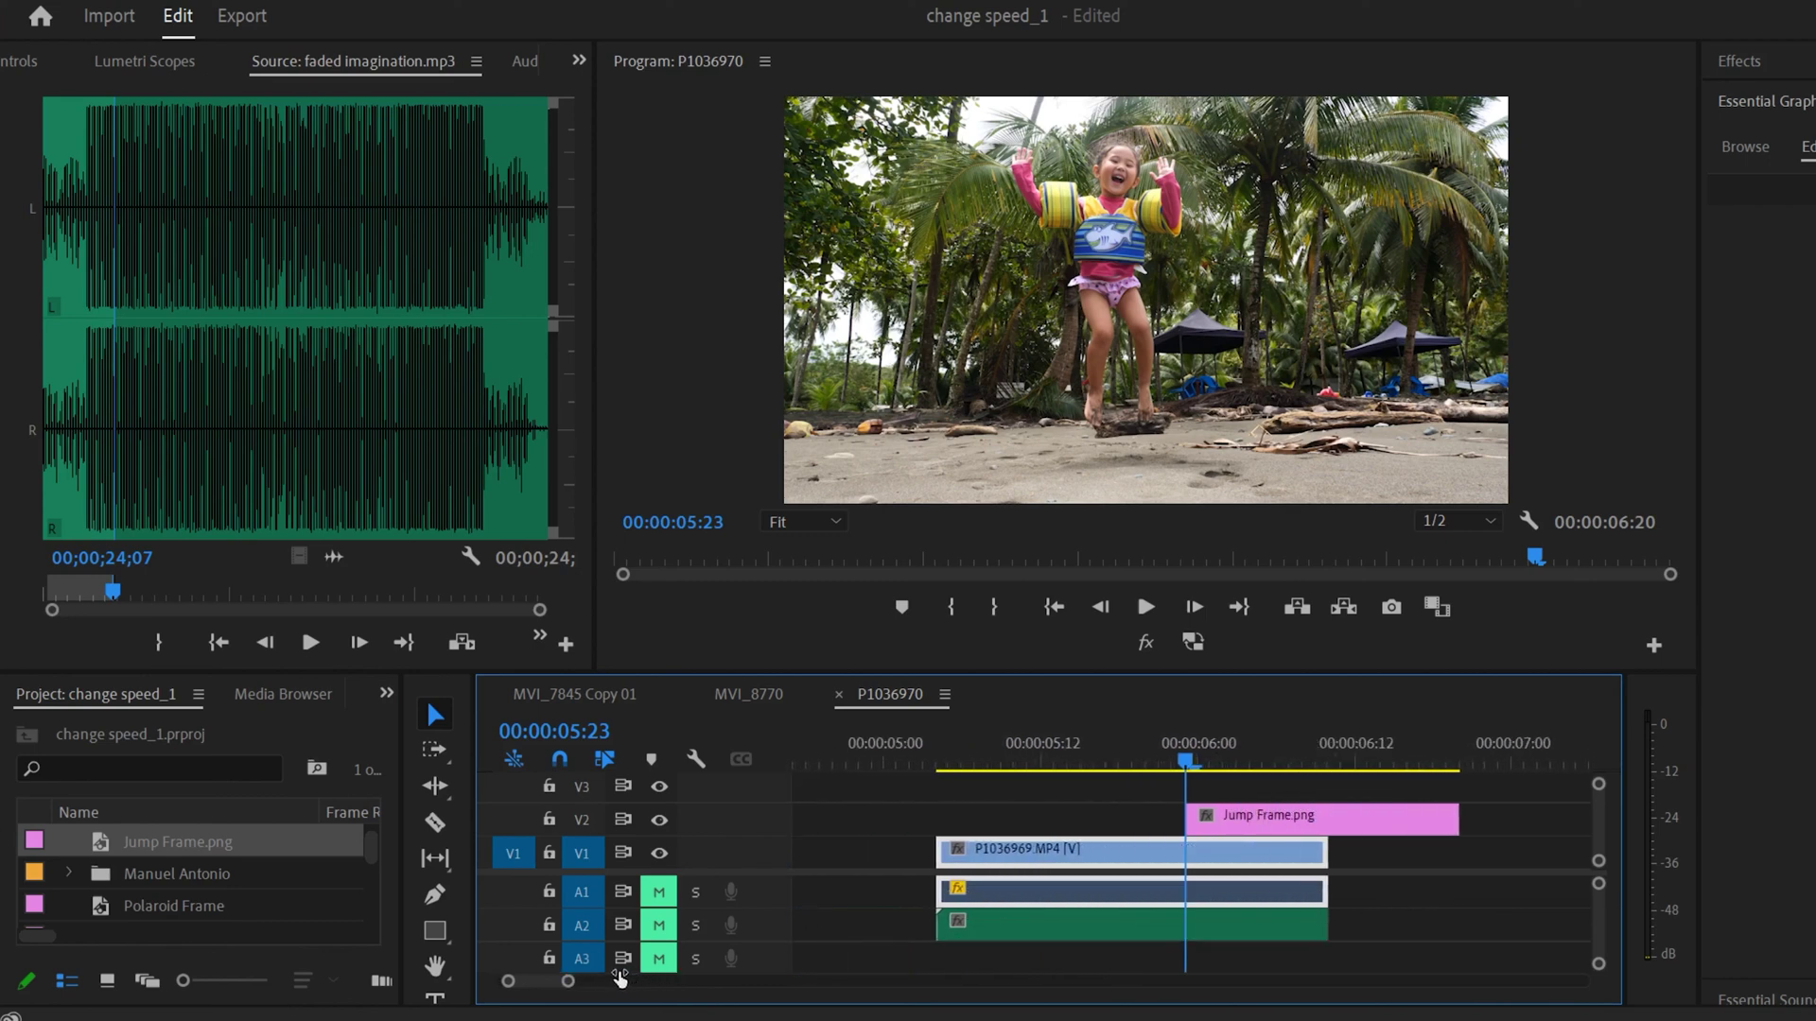
Step: Split P1036969.MP4 at 00:00:05:23 with the Razor tool and move its second part to the end of Jump Frame.png
click(435, 824)
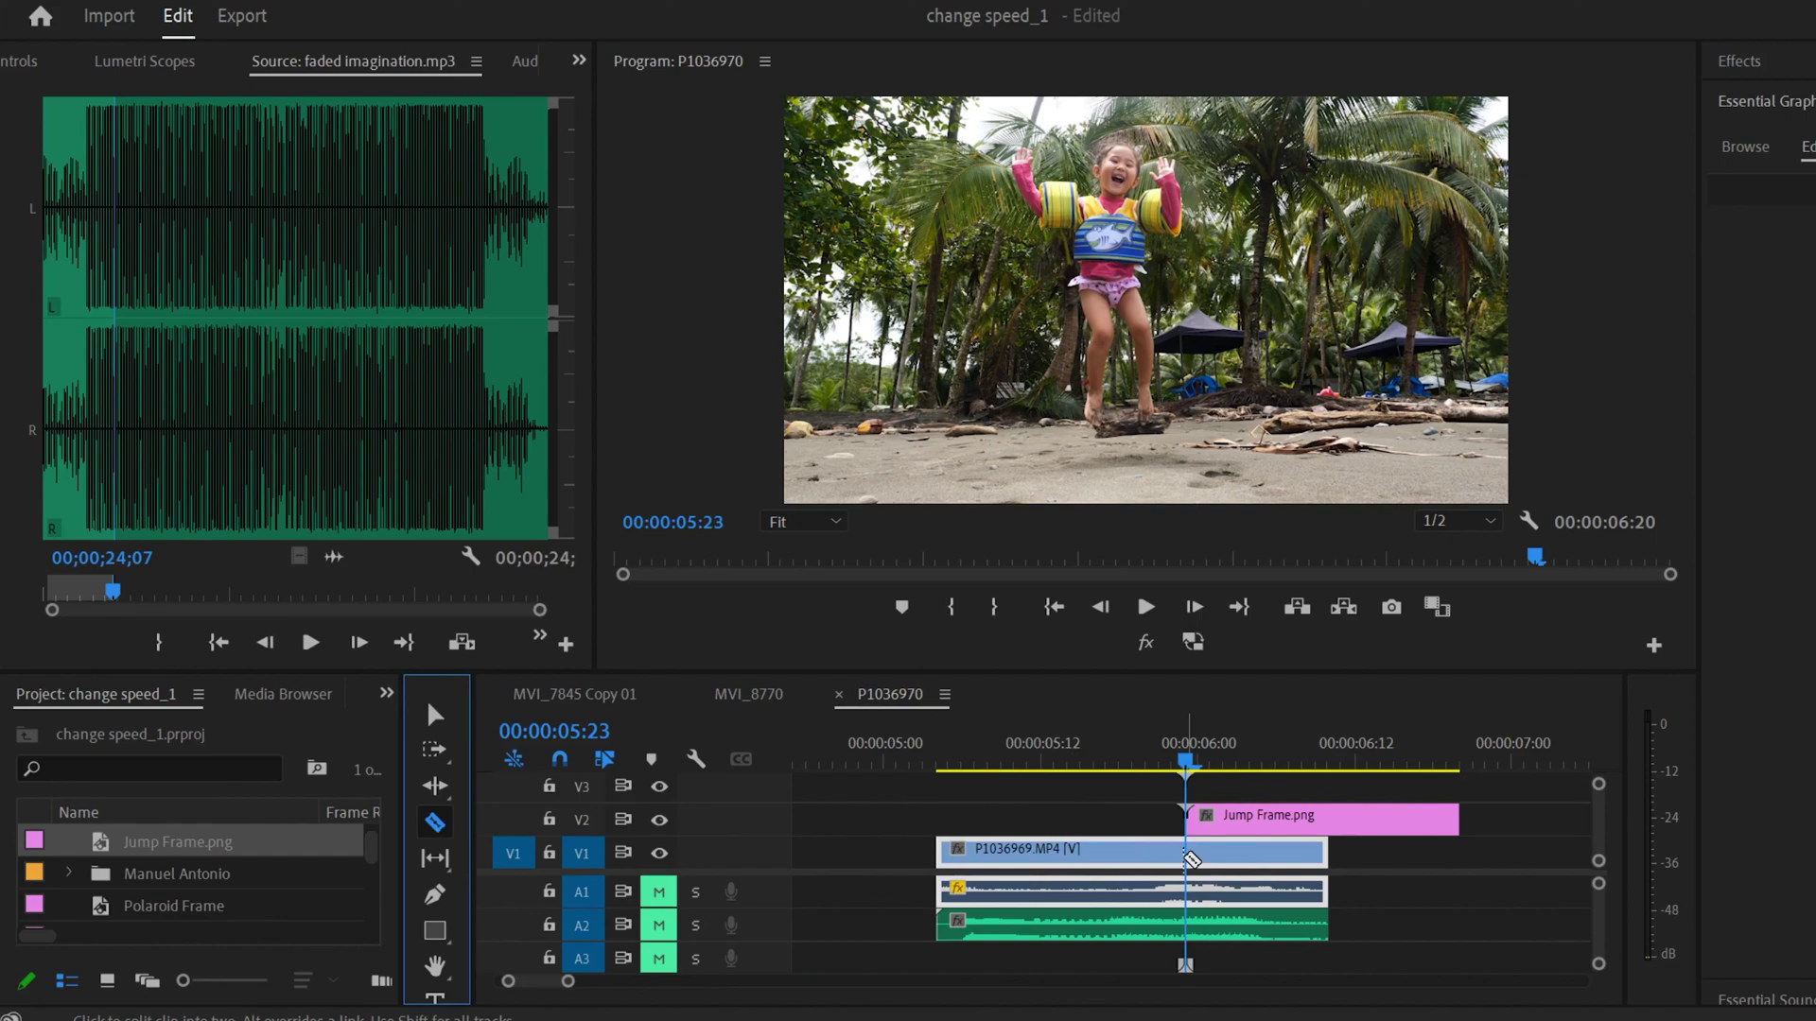
click(1190, 859)
click(435, 714)
drag(1221, 862, 1419, 816)
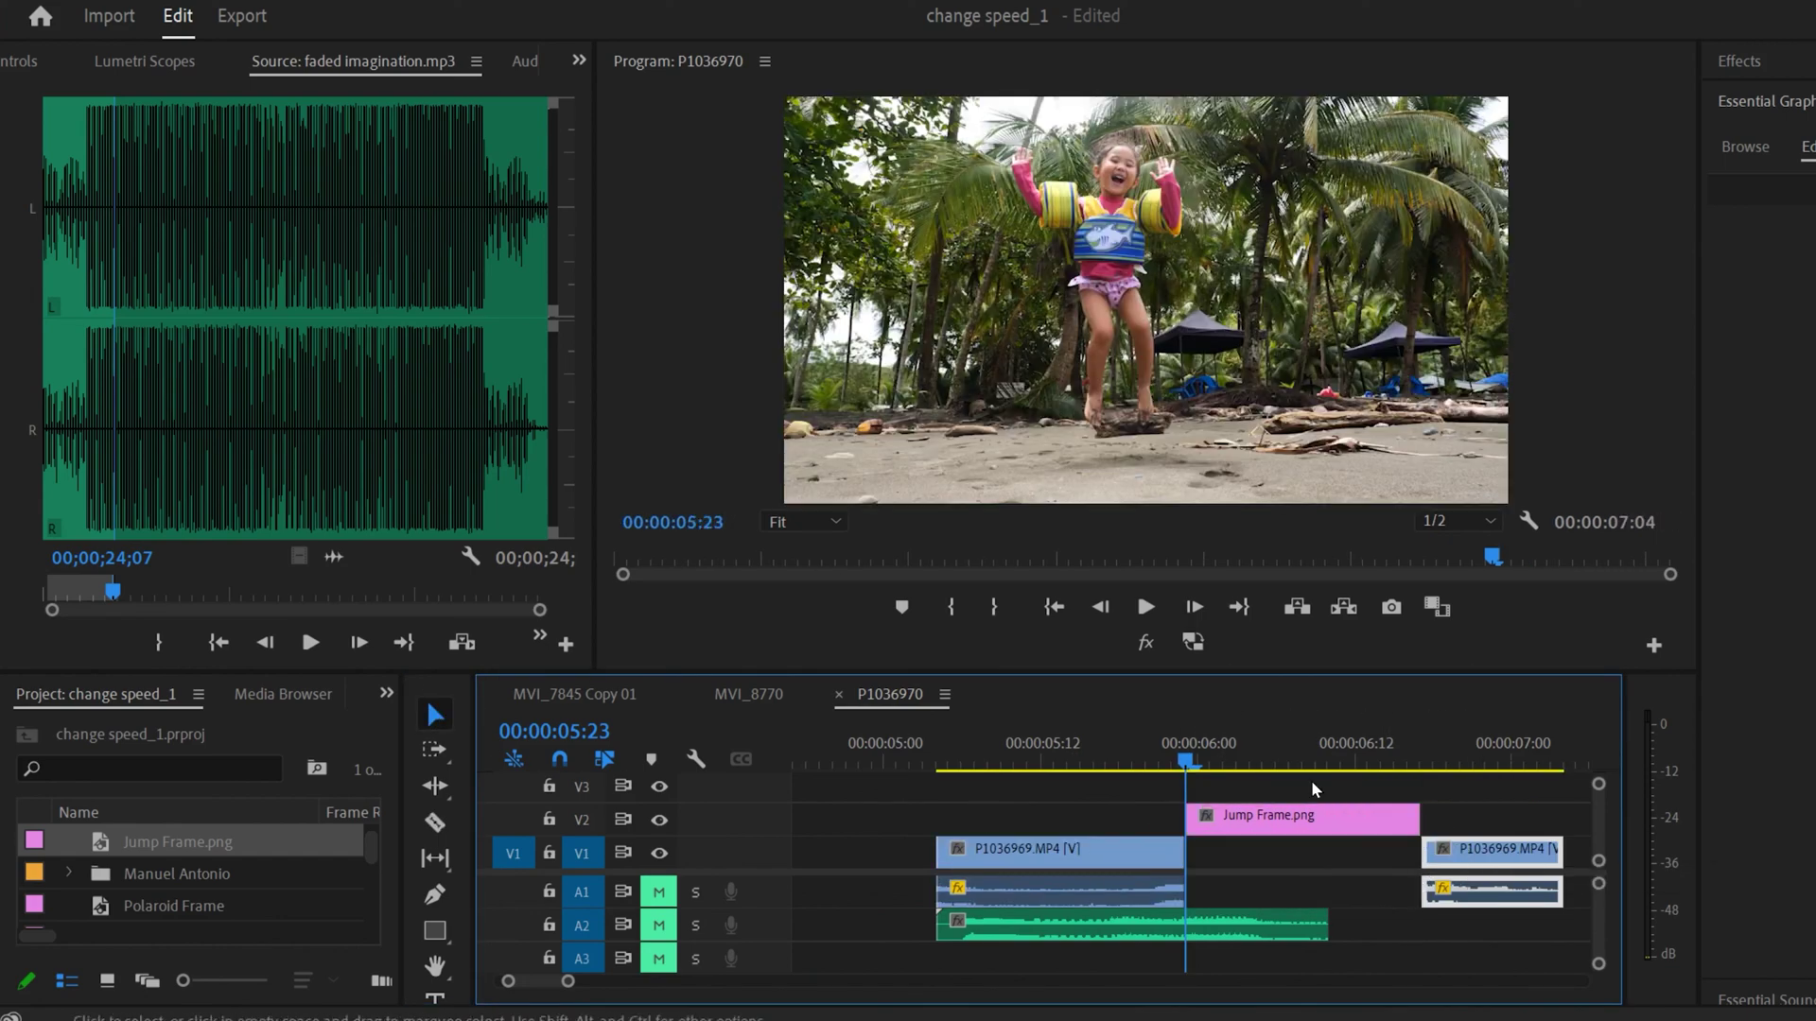
Step: Move Jump Frame.png down into the gap on V1 and extend the A2 music clip to the end of the last video clip
drag(1303, 821, 1562, 925)
click(1262, 756)
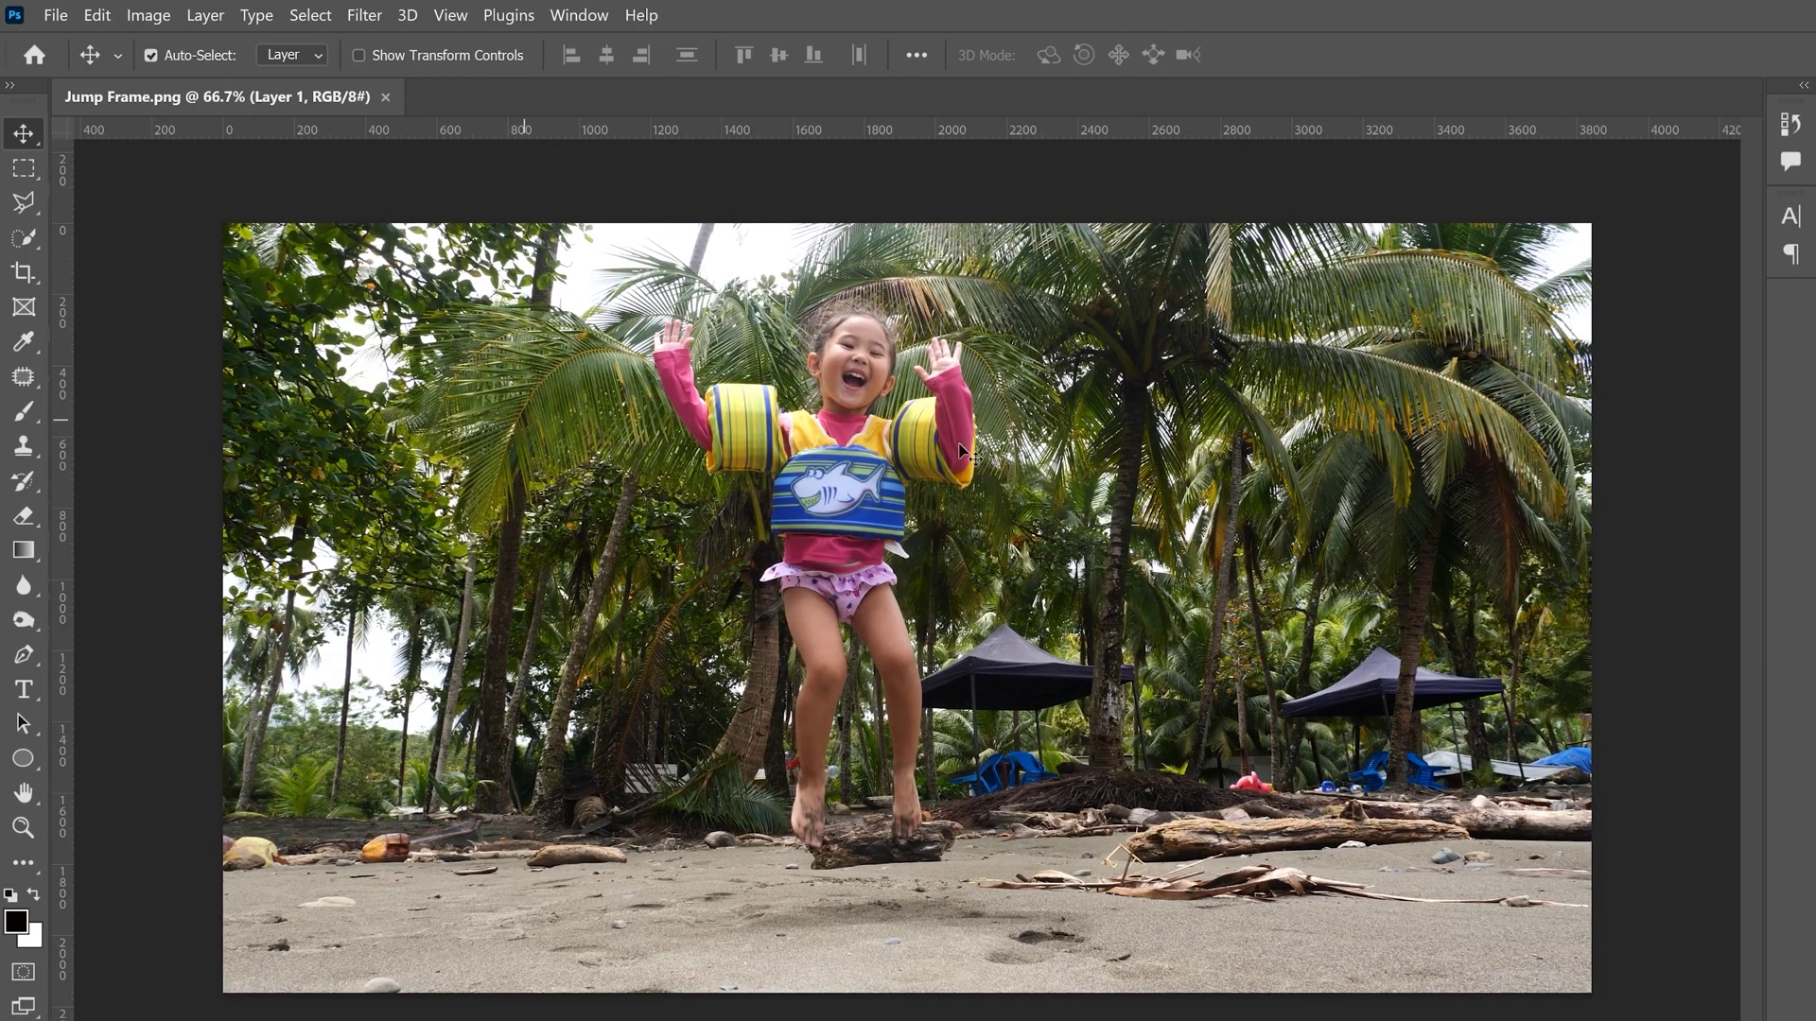
Step: In Photoshop, apply the Patchwork texture filter to Jump Frame.png and save the result as Jump Frame b.png
click(364, 15)
click(387, 129)
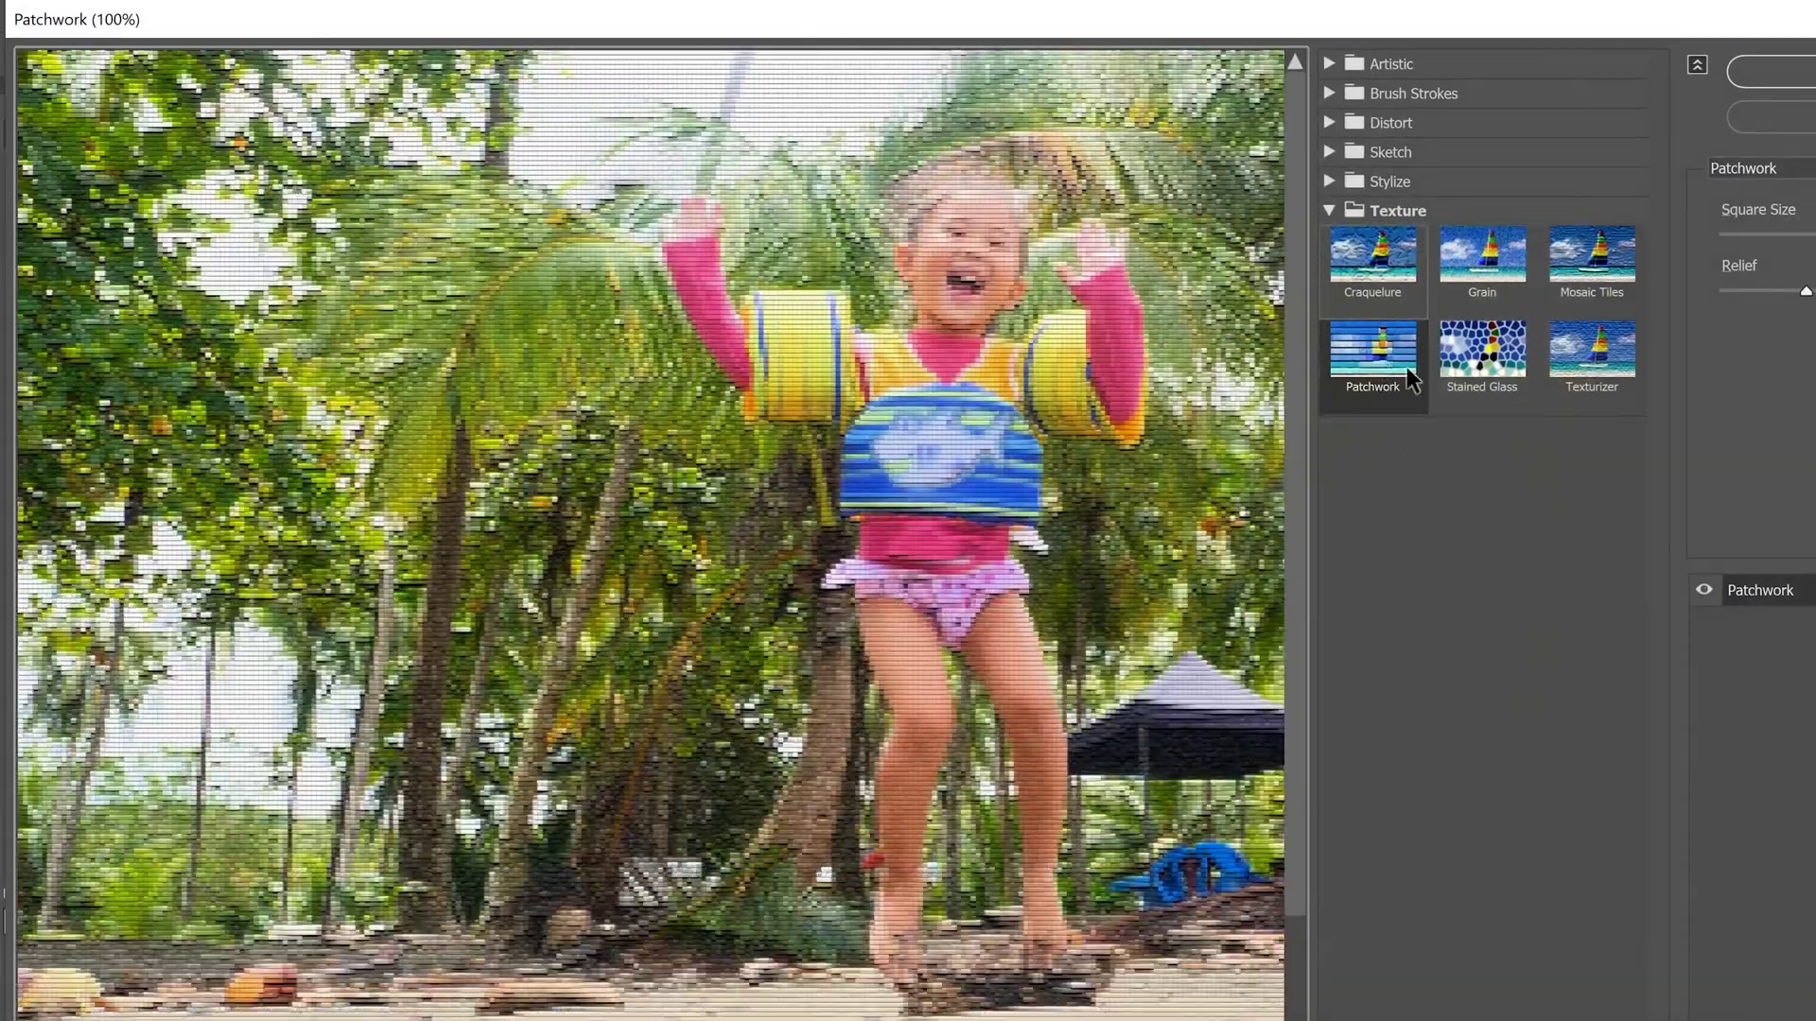
key(Return)
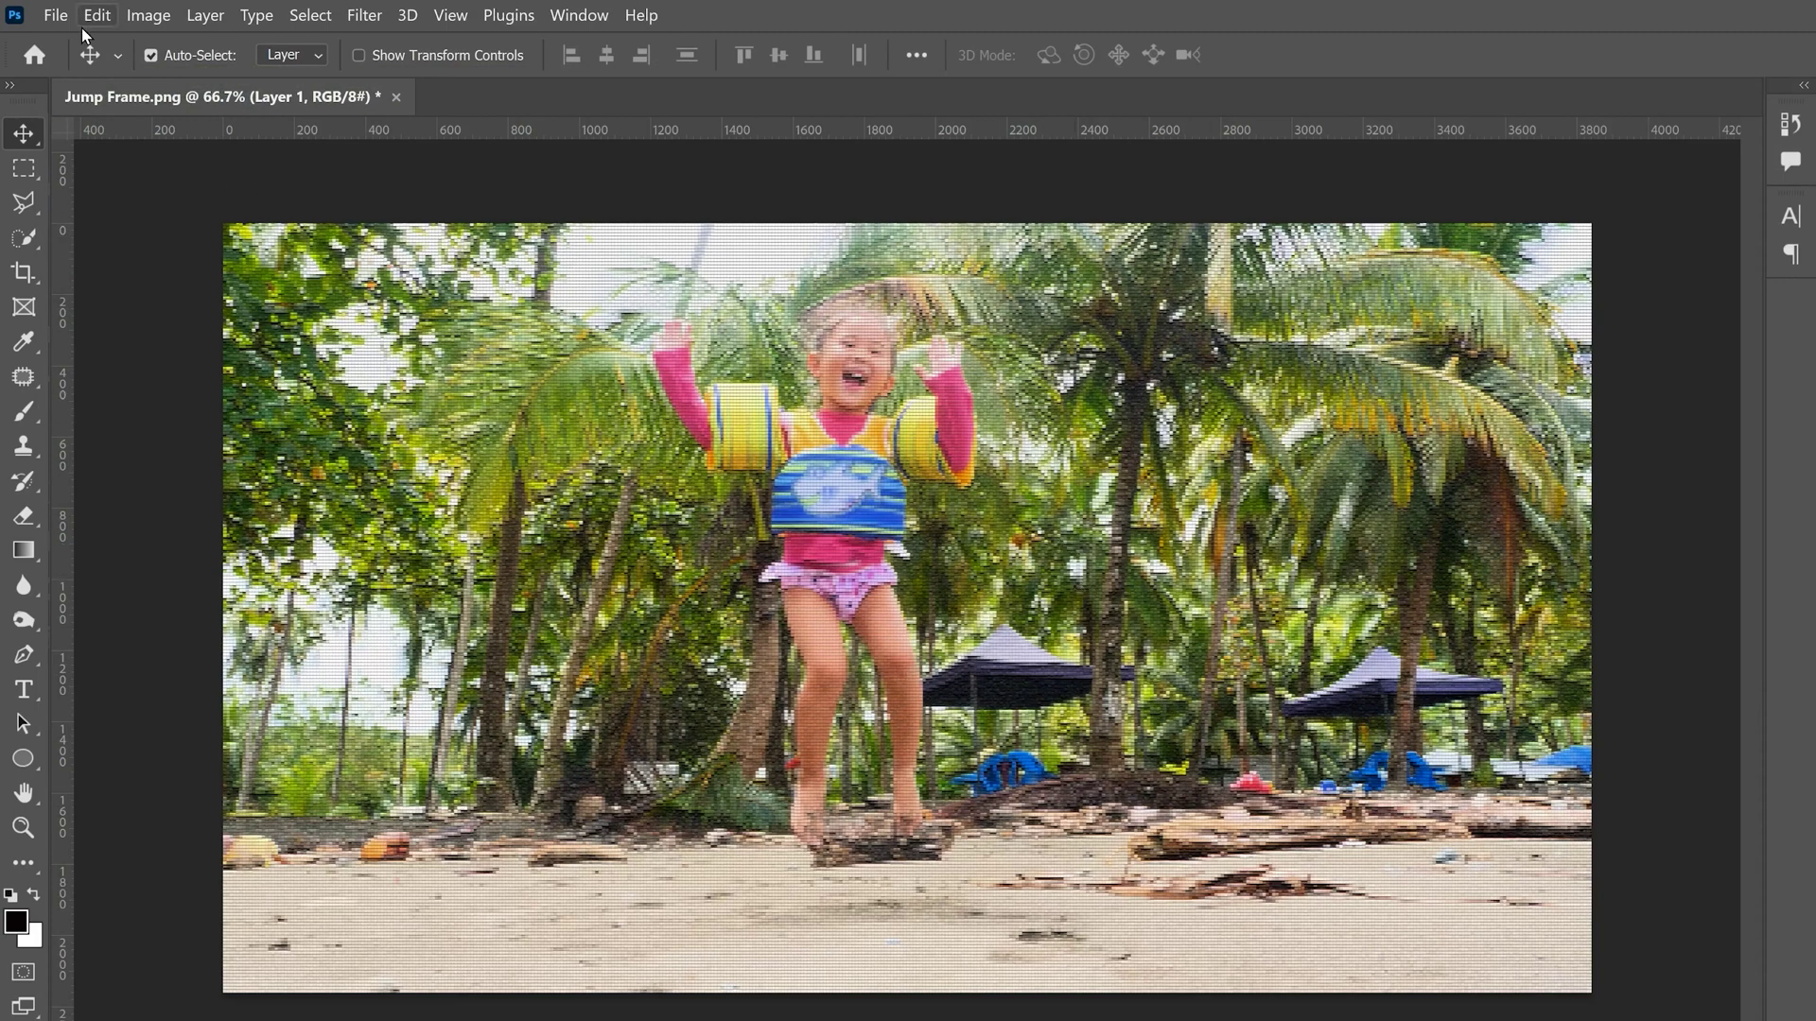
click(58, 15)
Step: In Premiere Pro, import Jump Frame b.png from the Desktop and place it on V2 at the start of Jump Frame.png
click(112, 673)
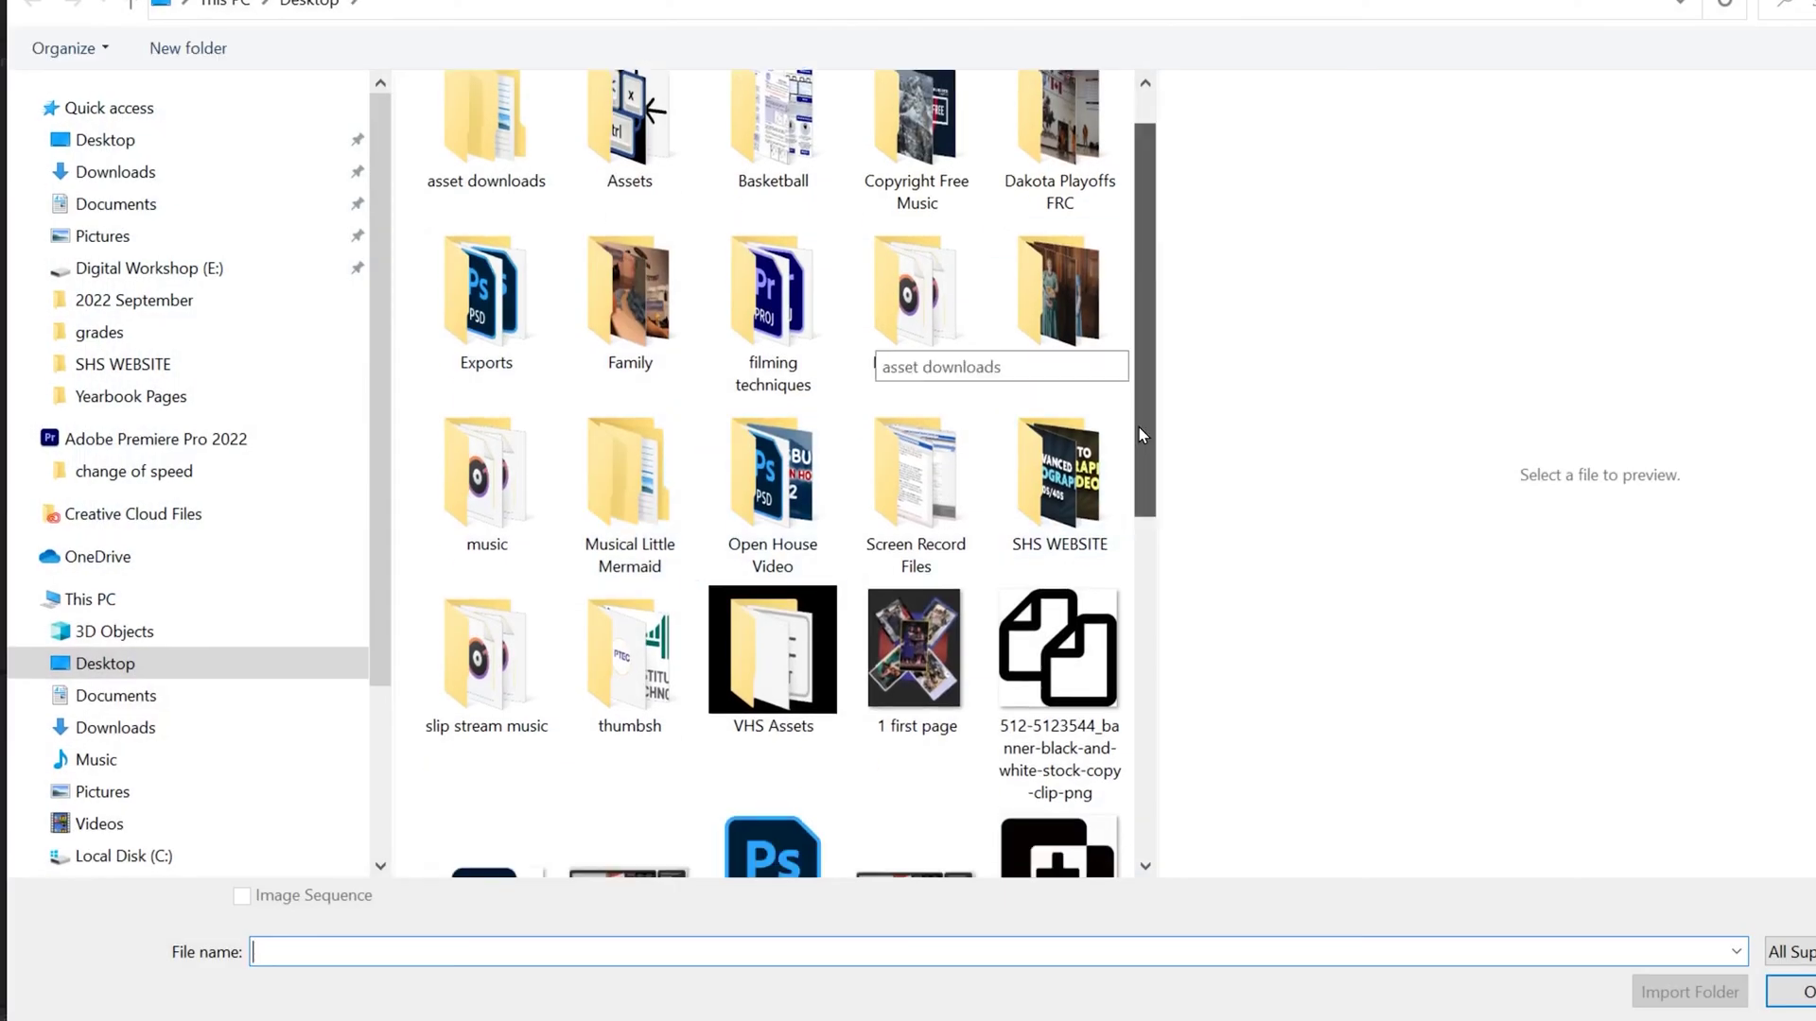
scroll(1138, 425, down, 5)
click(771, 450)
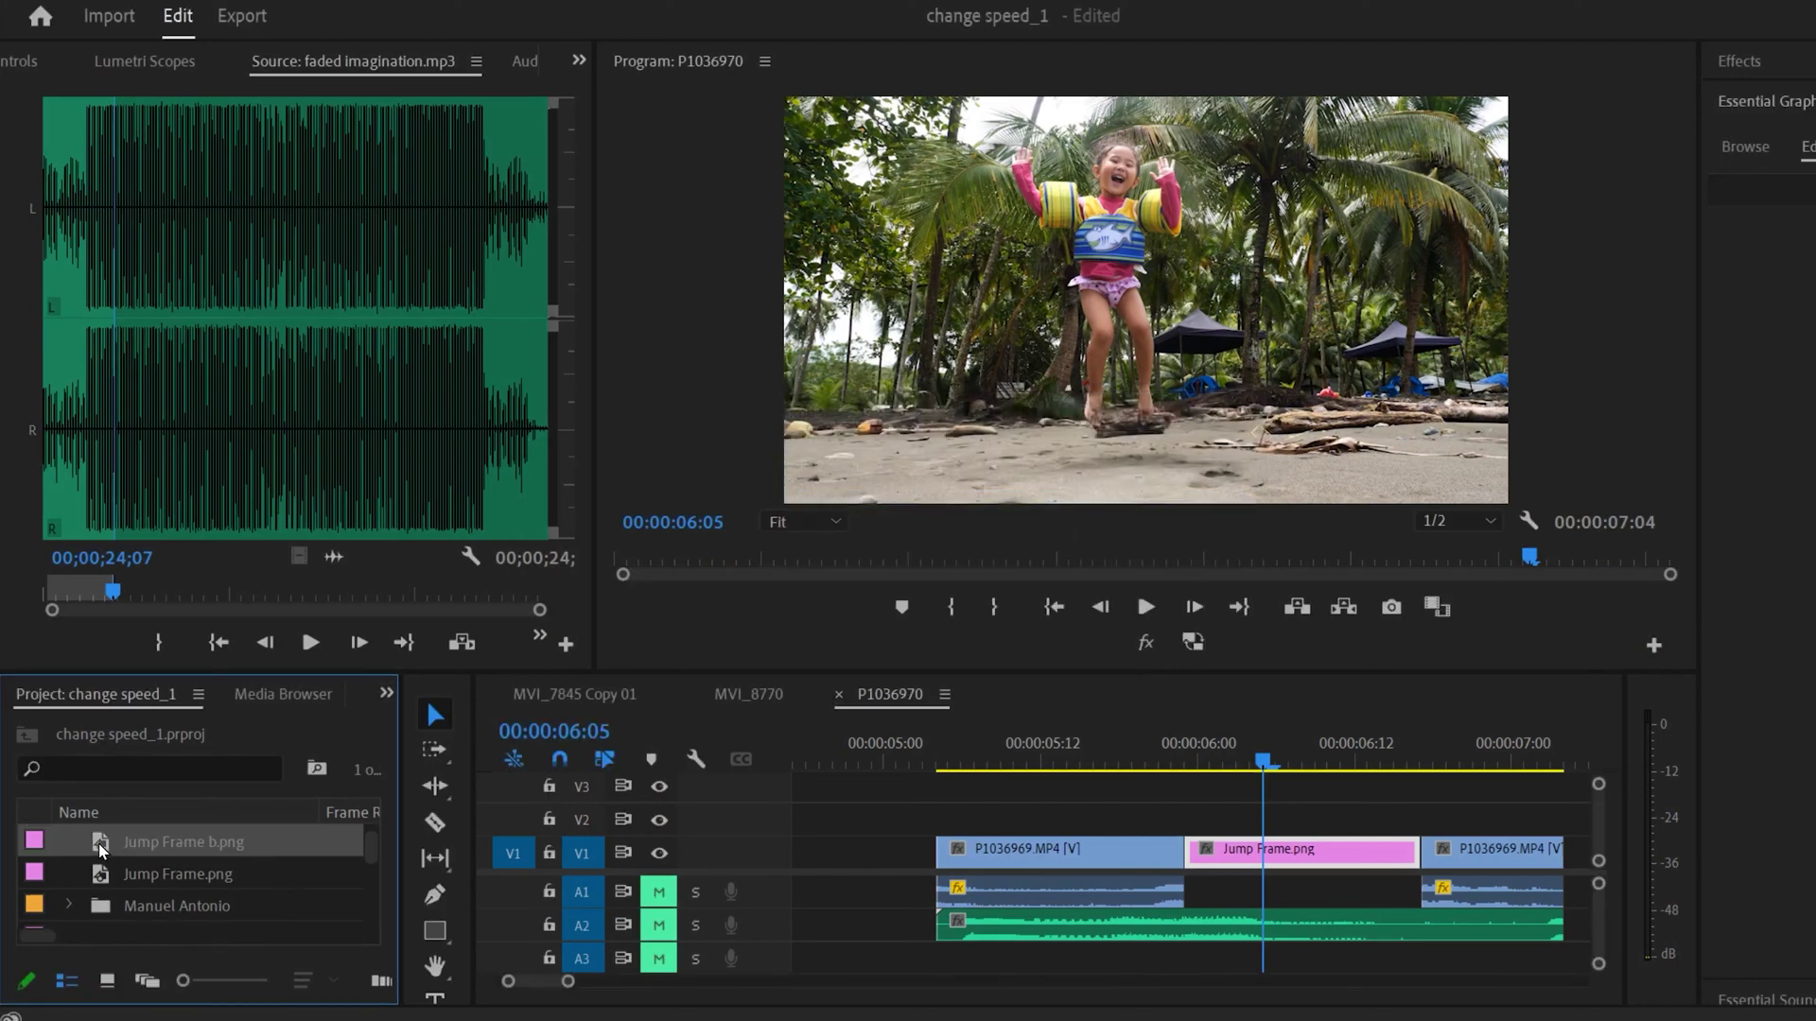
drag(100, 849, 1190, 829)
drag(586, 981, 642, 982)
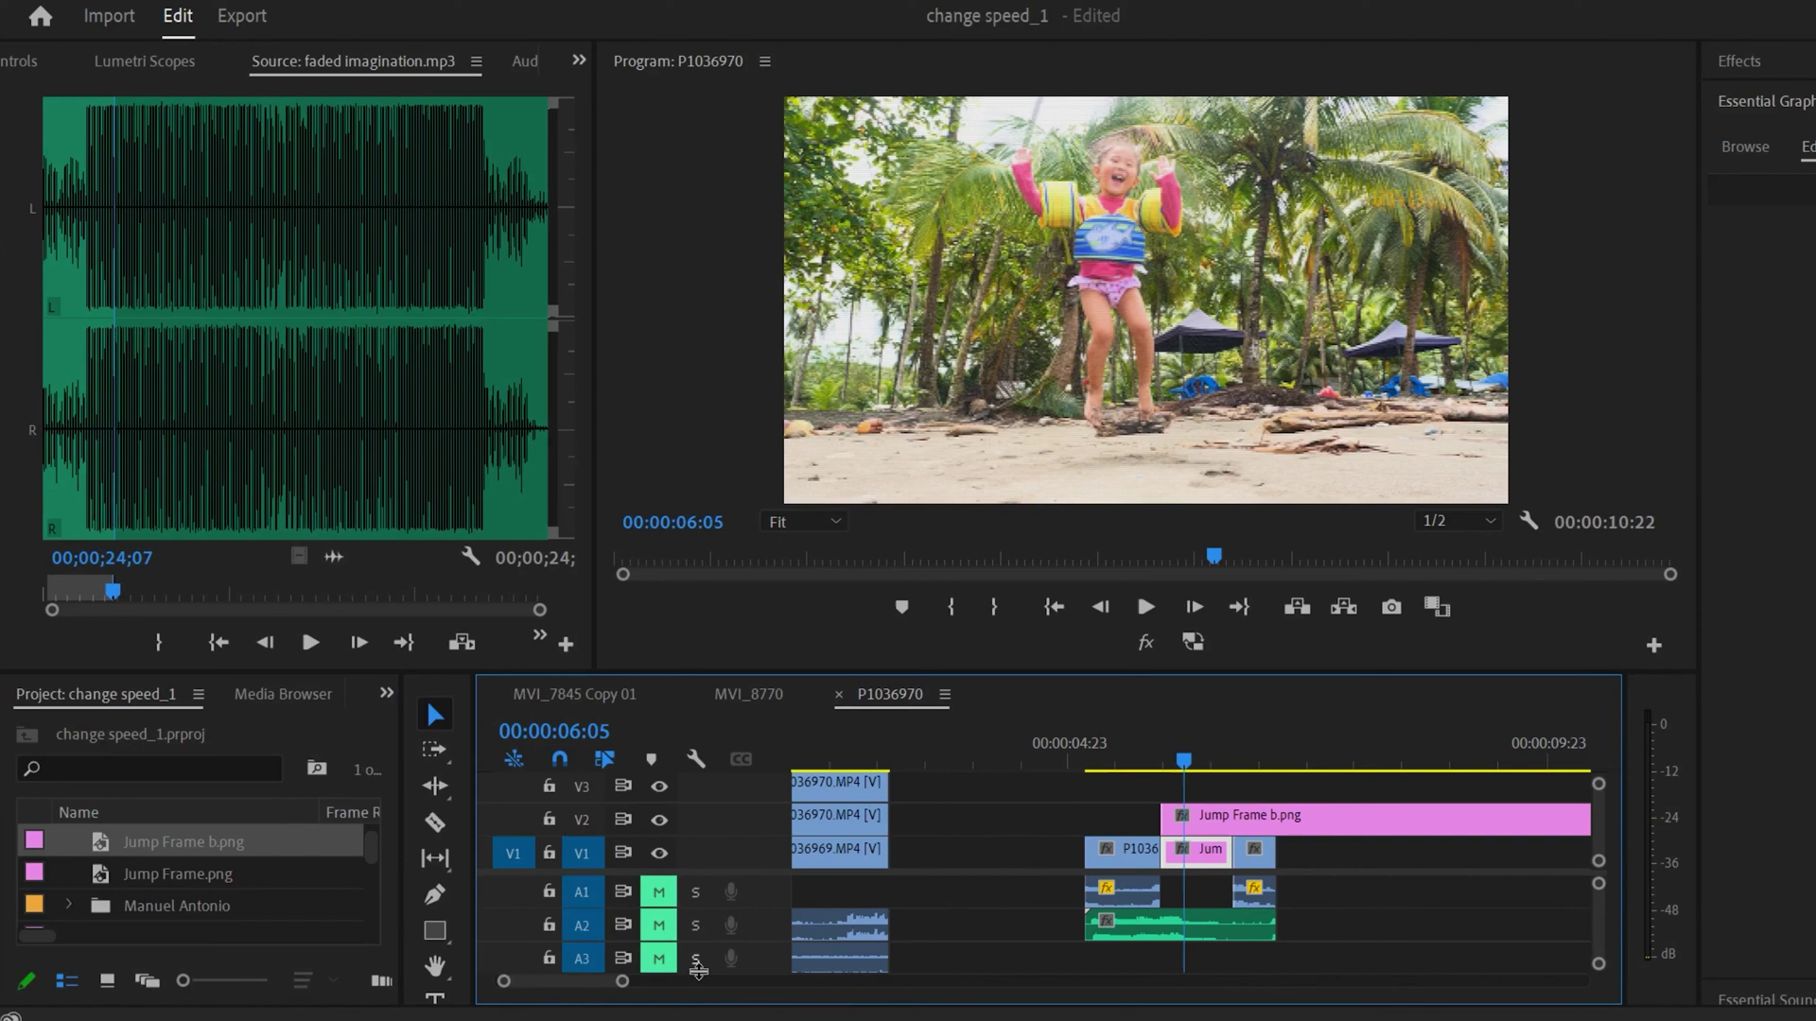
Step: Cut Jump Frame b.png with the Razor tool at the end of Jump Frame.png, delete the excess, and play from before the jump
click(440, 826)
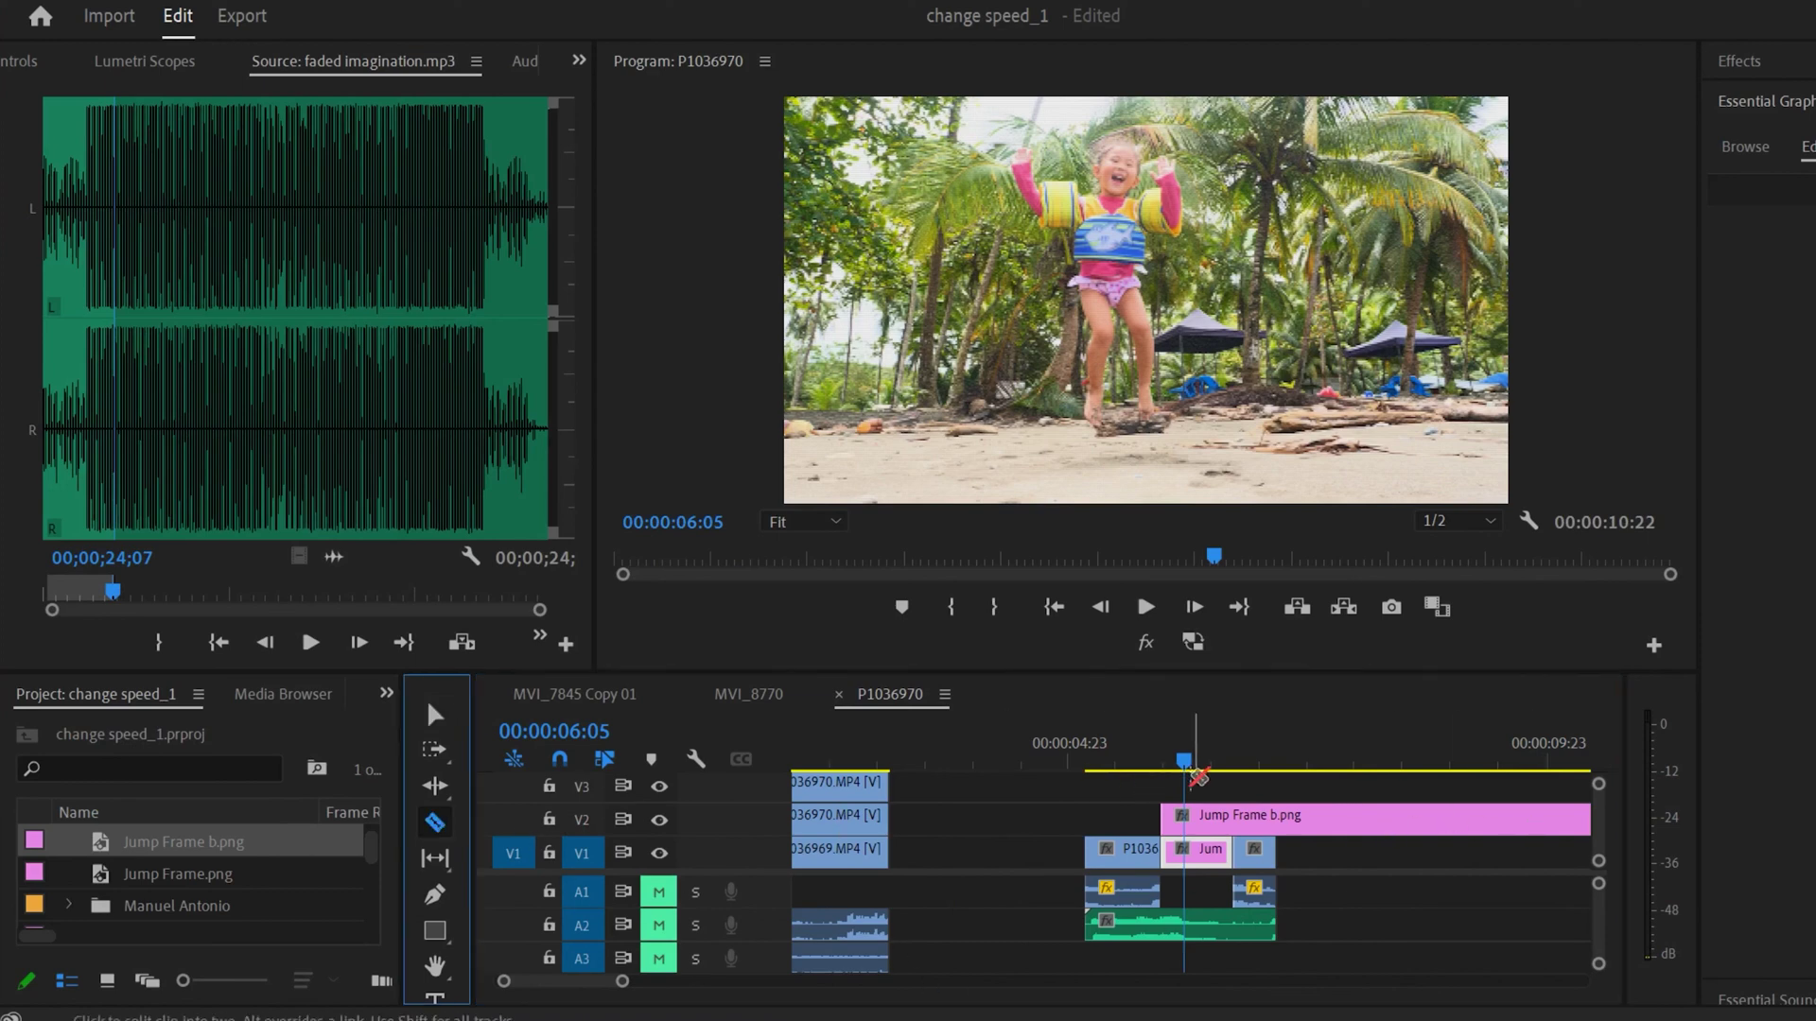
click(1233, 819)
click(435, 717)
click(1409, 819)
key(Delete)
click(1097, 749)
click(1144, 608)
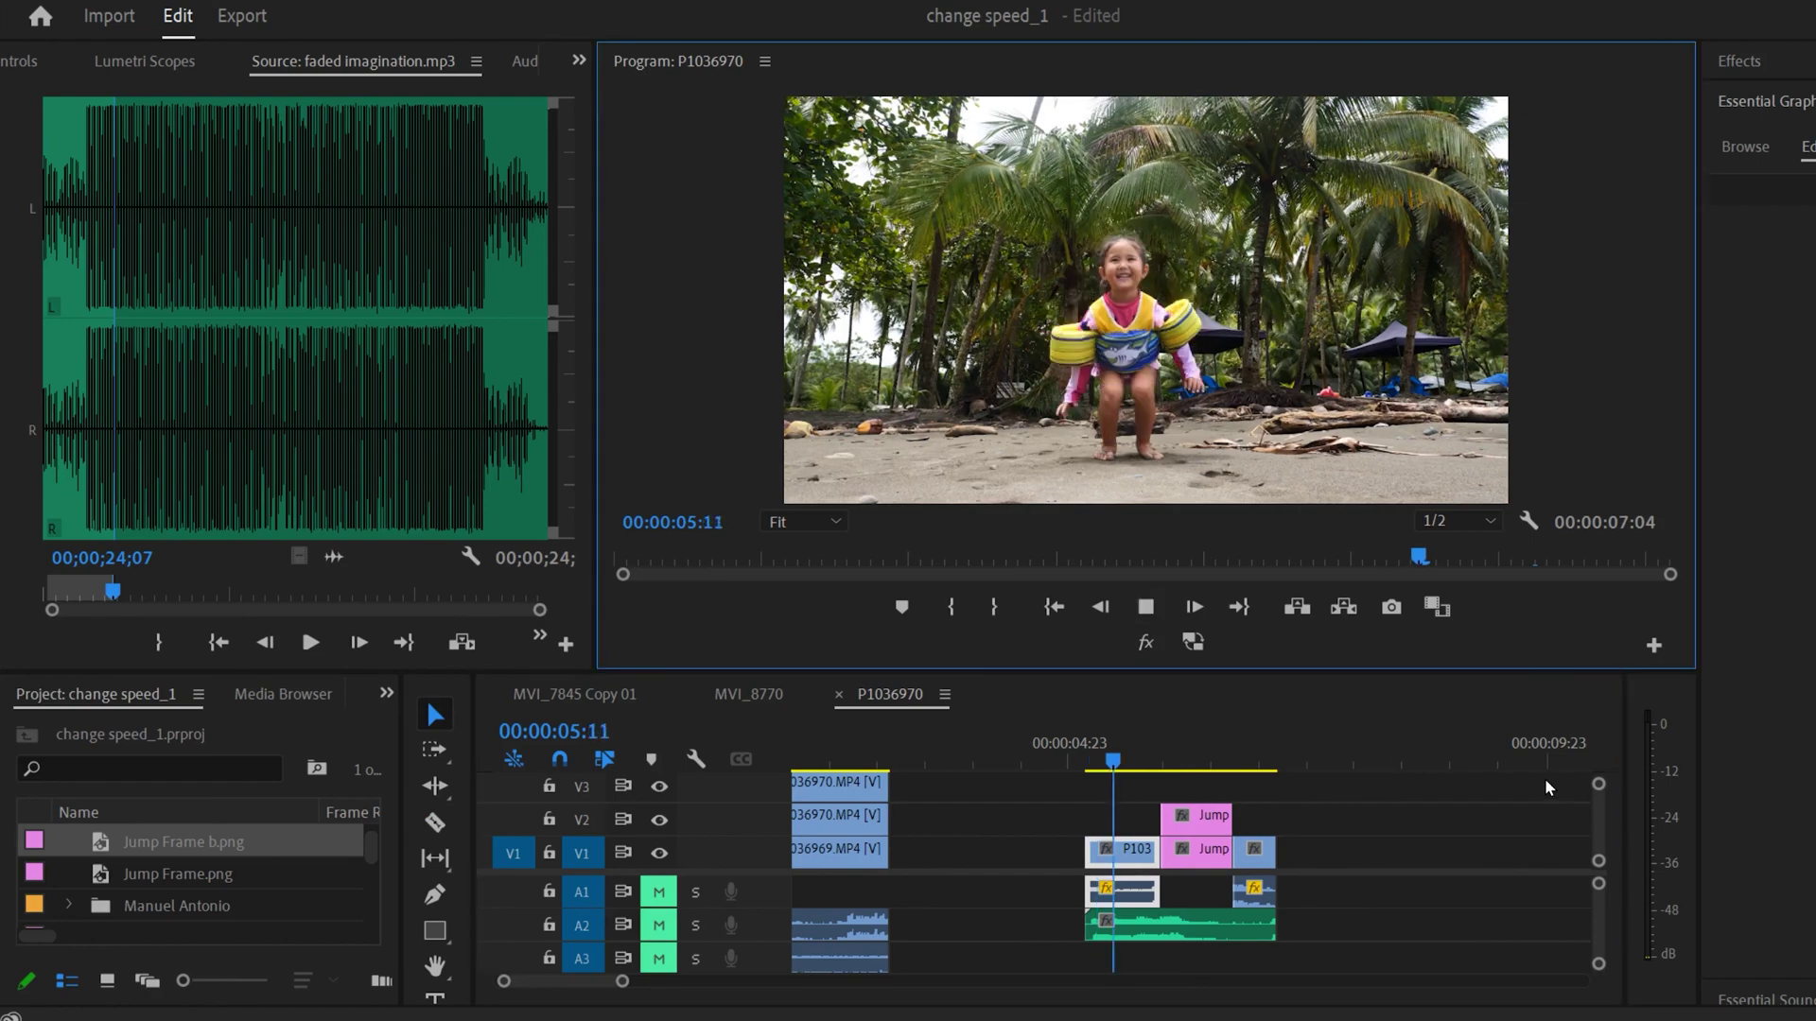